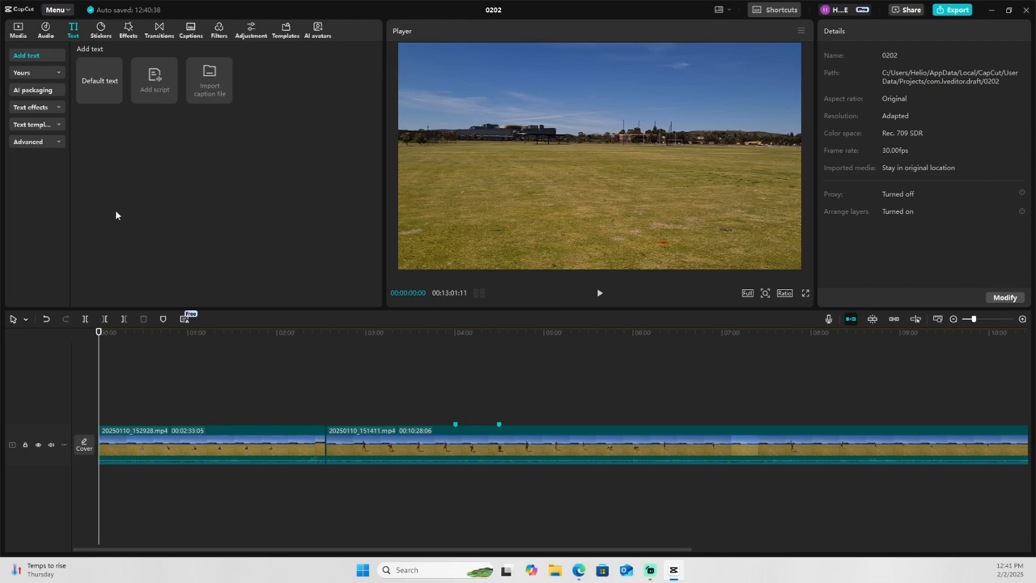
Move the 20250110_151411.mp4 clip onto its own track above the 20250110_152928.mp4 clip and adjust how the two clips overlap.
{"action": "left_click", "coordinate": [21, 28]}
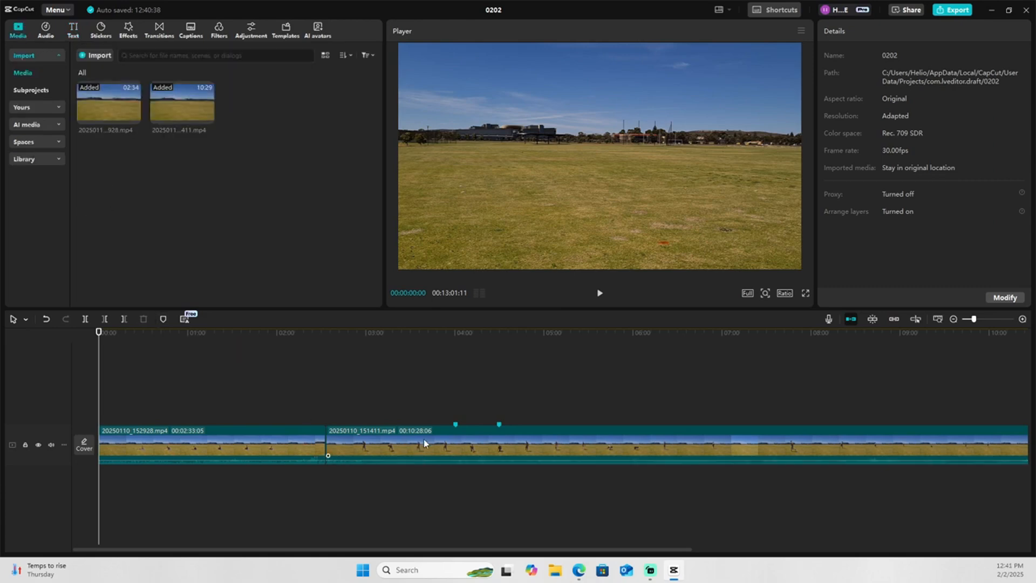
{"action": "left_click_drag", "start_coordinate": [423, 439], "coordinate": [257, 384]}
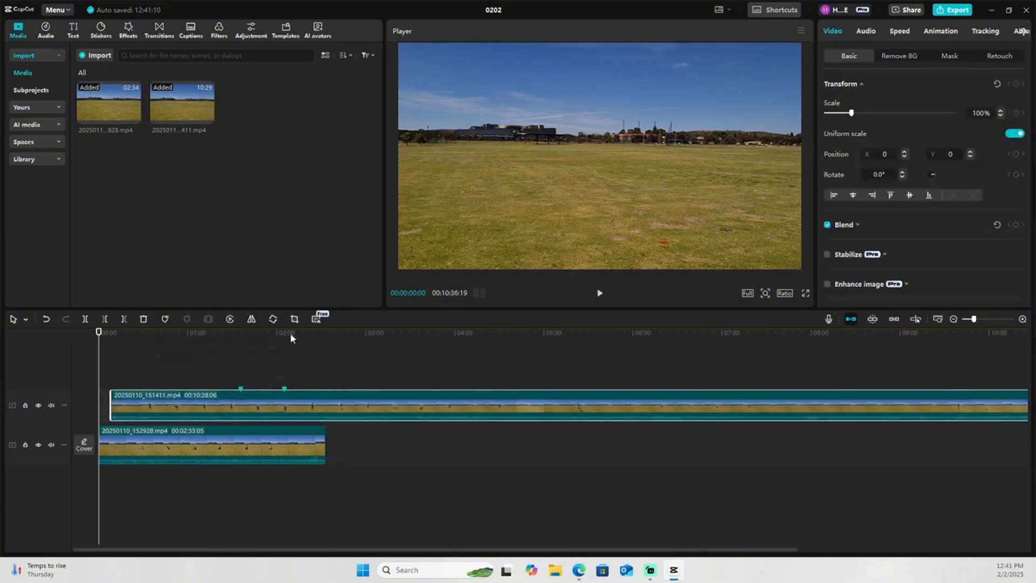
{"action": "left_click_drag", "start_coordinate": [249, 454], "coordinate": [668, 448]}
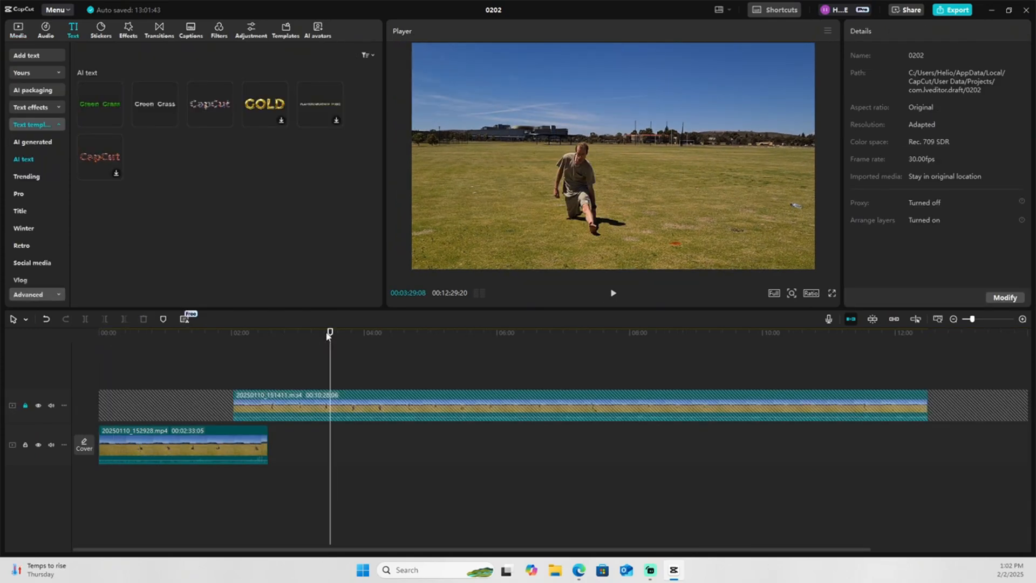
Scrub through the 20250110_151411.mp4 and 20250110_152928.mp4 clips to review the footage on the timeline.
{"action": "left_click_drag", "start_coordinate": [327, 335], "coordinate": [394, 357]}
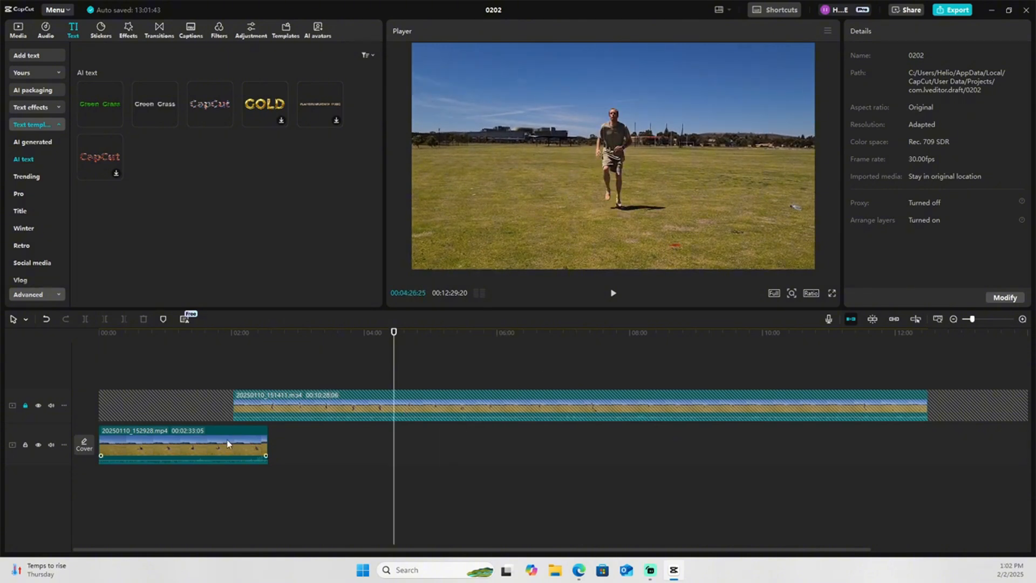
{"action": "left_click_drag", "start_coordinate": [393, 333], "coordinate": [256, 369]}
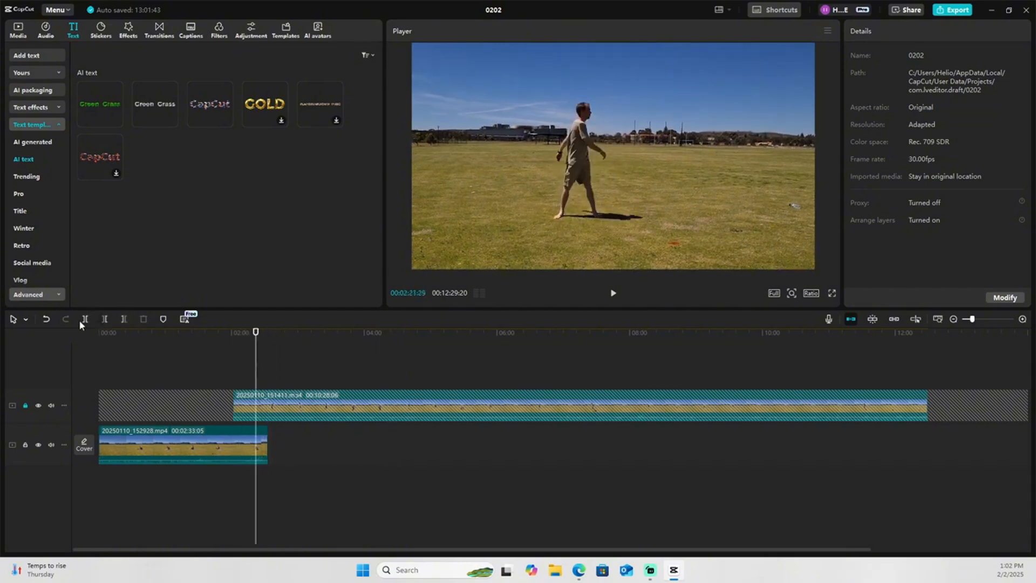
{"action": "left_click_drag", "start_coordinate": [255, 333], "coordinate": [268, 335]}
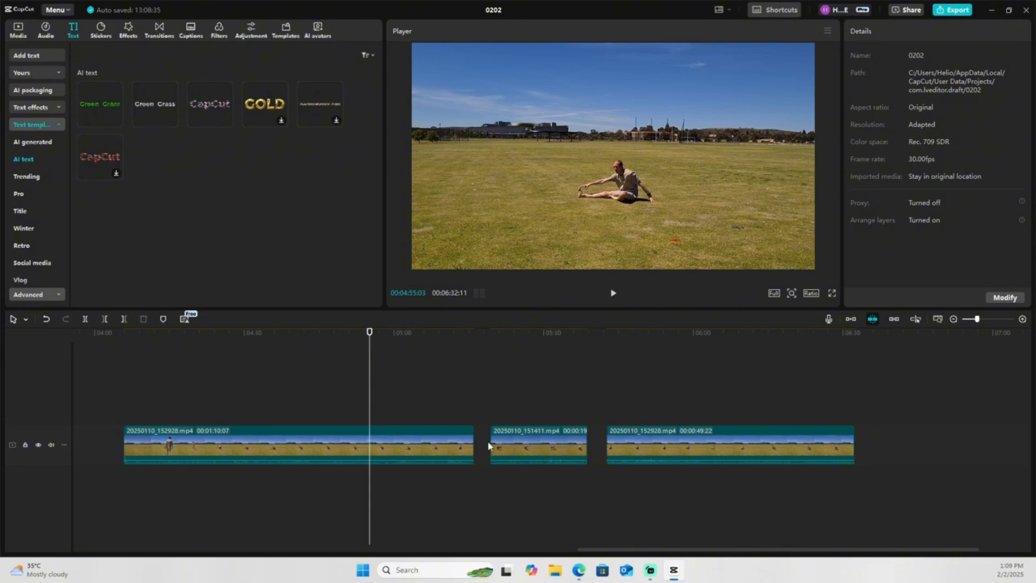
{"action": "left_click_drag", "start_coordinate": [488, 359], "coordinate": [451, 355]}
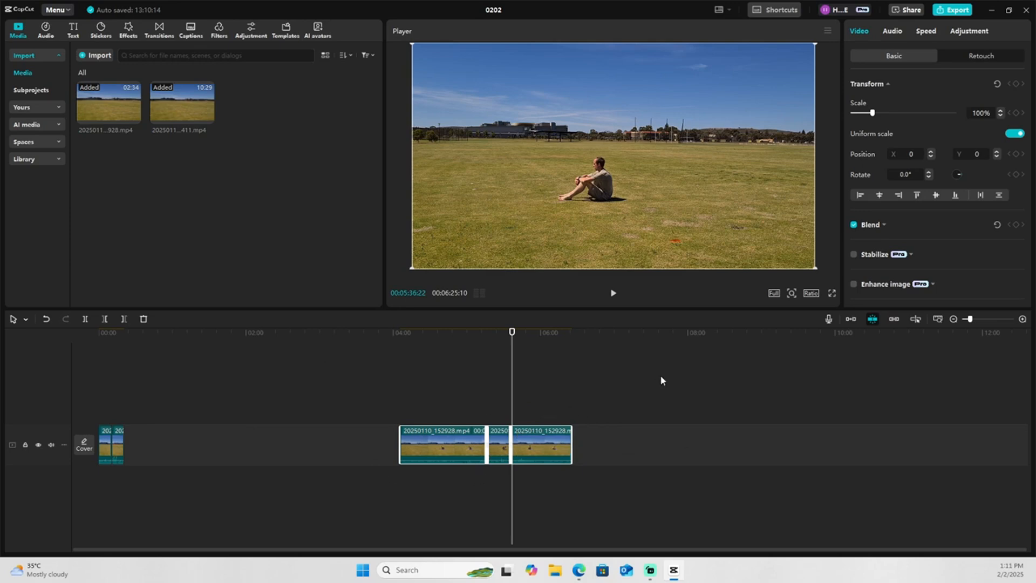
Review the audio options for the three selected clips, from volume and fades to noise reduction and vocal isolation.
{"action": "left_click", "coordinate": [892, 31]}
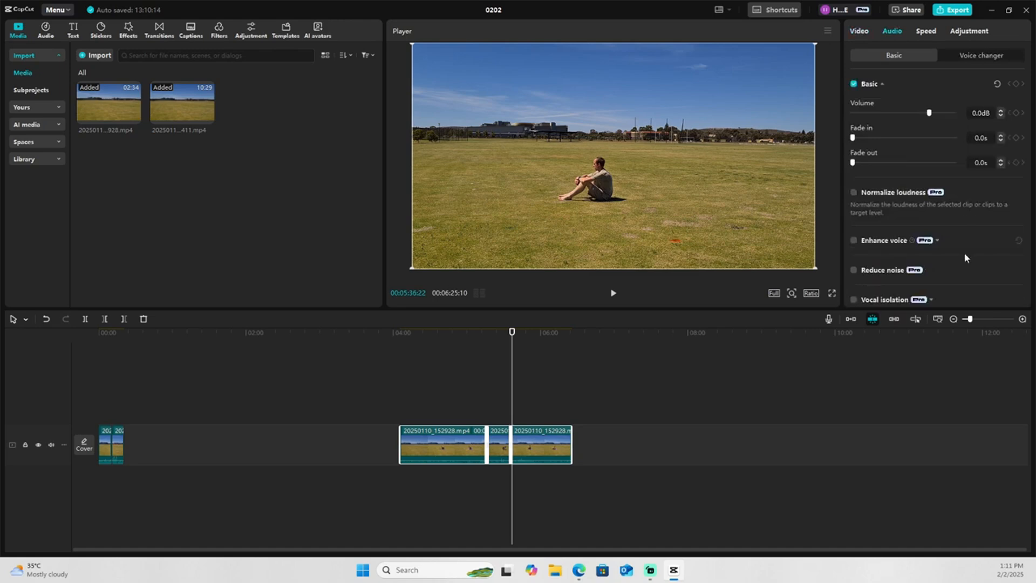
{"action": "scroll", "coordinate": [944, 227], "scroll_direction": "down", "scroll_amount": 1}
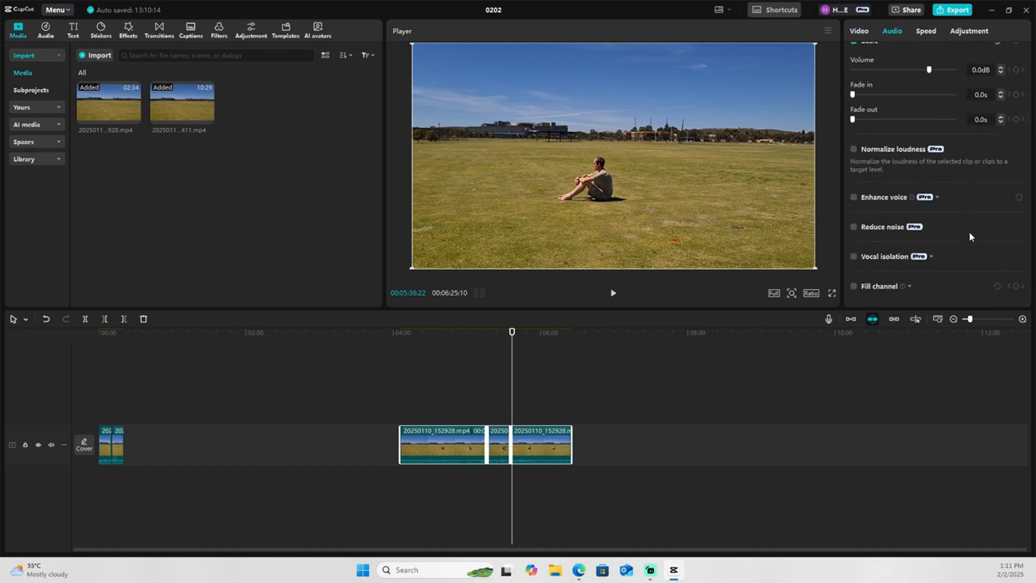
{"action": "scroll", "coordinate": [917, 248], "scroll_direction": "up", "scroll_amount": 1}
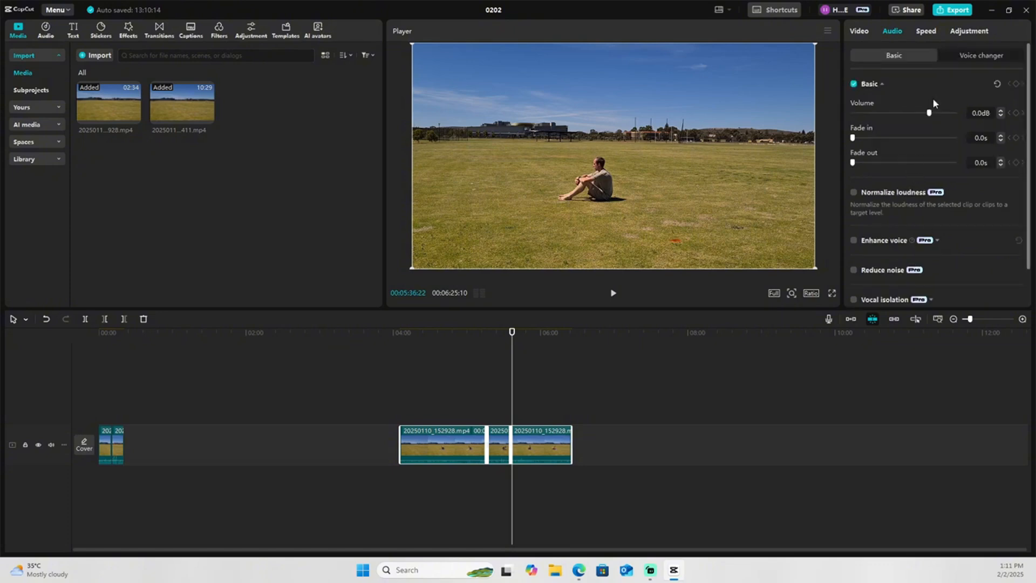
{"action": "scroll", "coordinate": [923, 135], "scroll_direction": "down", "scroll_amount": 1}
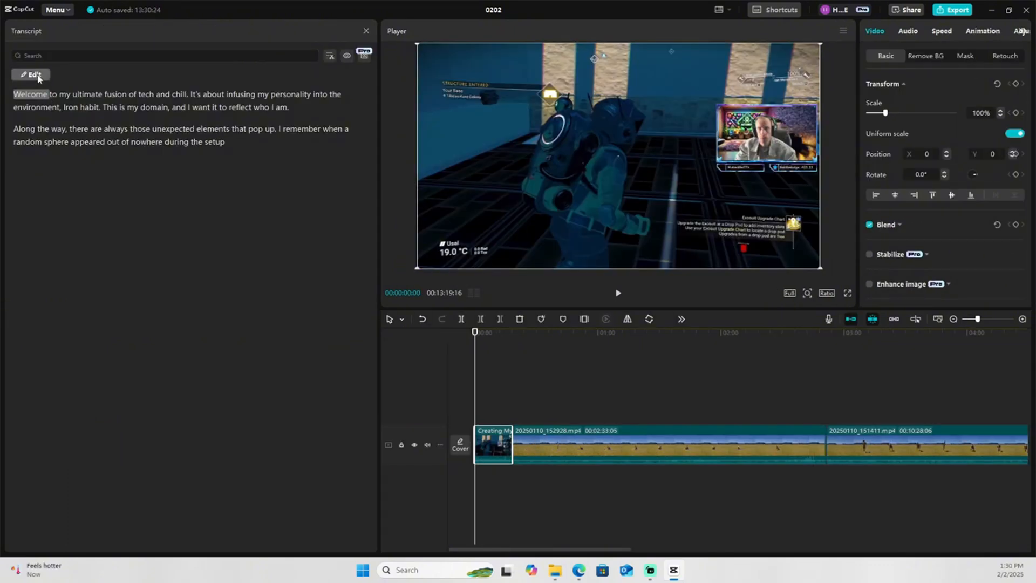
Add the transcript as captions on the timeline and cut the words "is my" from the sentence starting "This is my domain".
{"action": "left_click", "coordinate": [366, 57]}
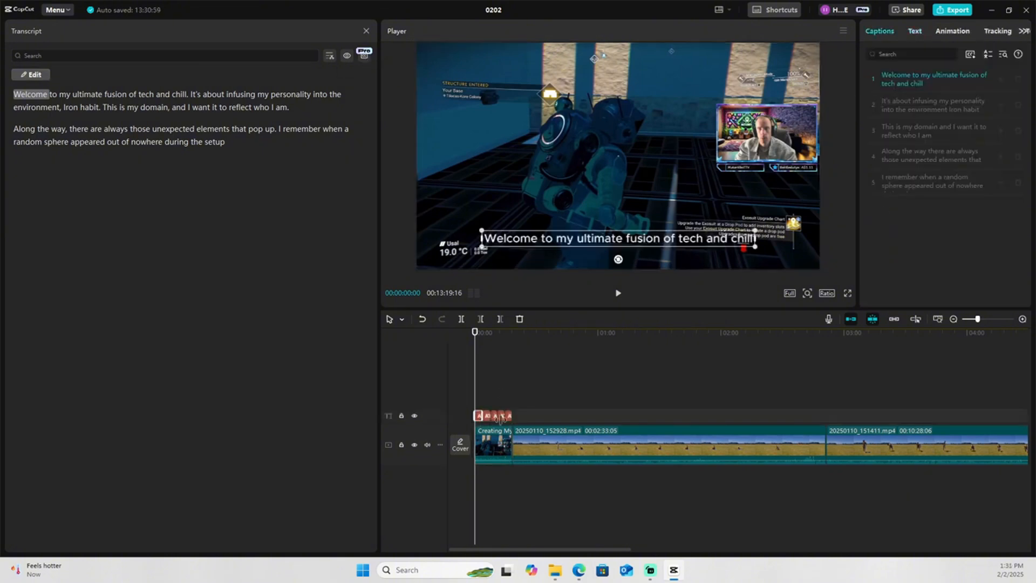
{"action": "mouse_move", "coordinate": [475, 333]}
{"action": "left_mouse_down"}
{"action": "mouse_move", "coordinate": [504, 341]}
{"action": "mouse_move", "coordinate": [474, 346]}
{"action": "mouse_move", "coordinate": [490, 344]}
{"action": "left_mouse_up"}
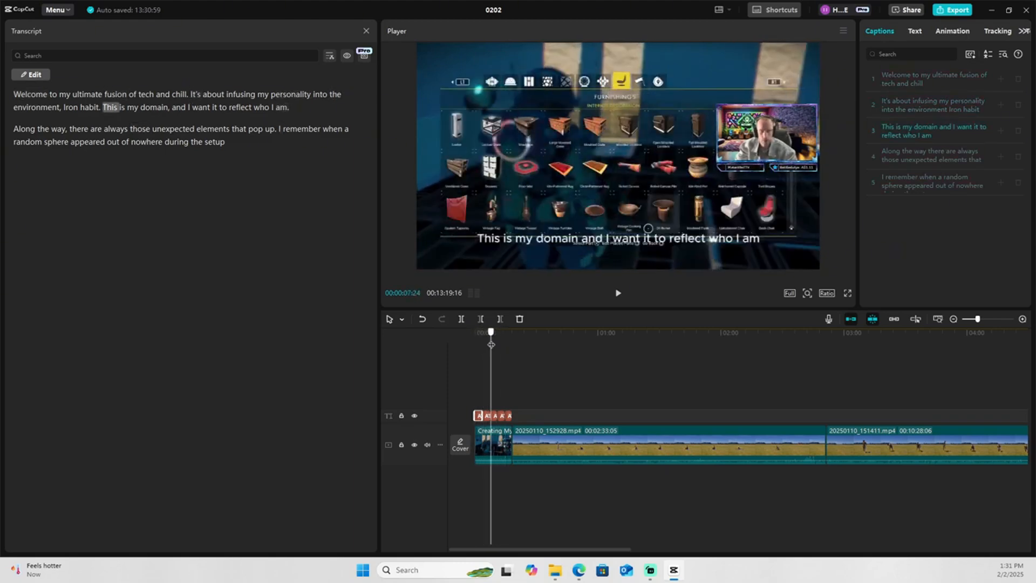
{"action": "left_click", "coordinate": [133, 107]}
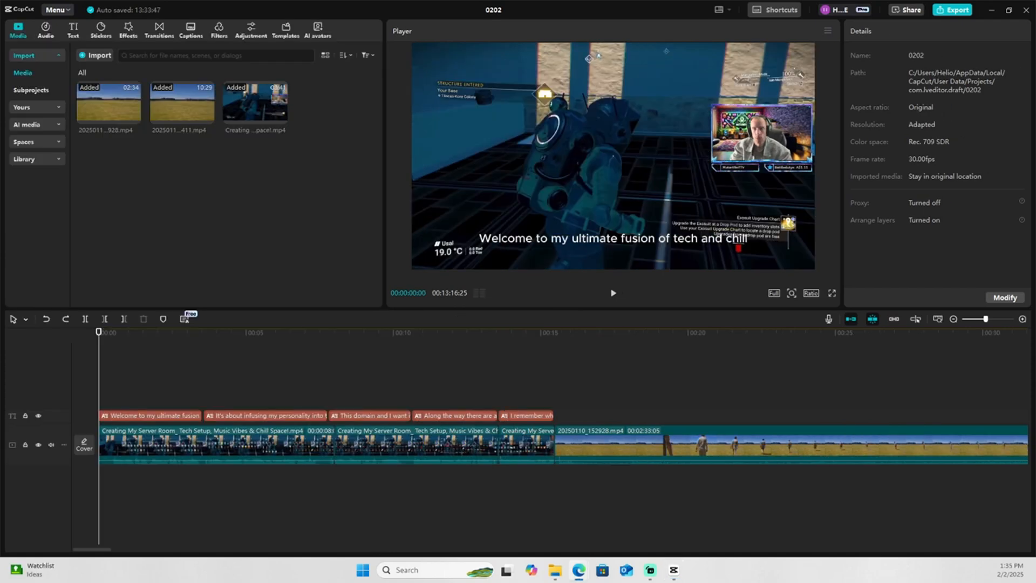
Split a short section out of the 20250110_152928.mp4 clip between about 00:23 and 00:26 and scrub through it.
{"action": "scroll", "coordinate": [104, 550], "scroll_direction": "down", "scroll_amount": 2}
{"action": "scroll", "coordinate": [372, 406], "scroll_direction": "up", "scroll_amount": 5}
{"action": "left_click", "coordinate": [323, 331]}
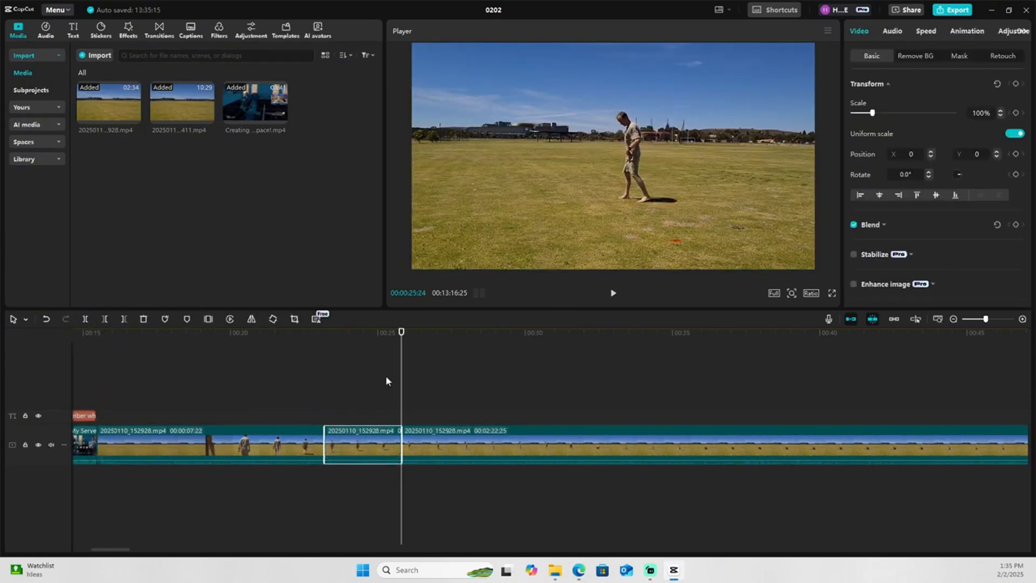
{"action": "left_click_drag", "start_coordinate": [400, 334], "coordinate": [366, 336]}
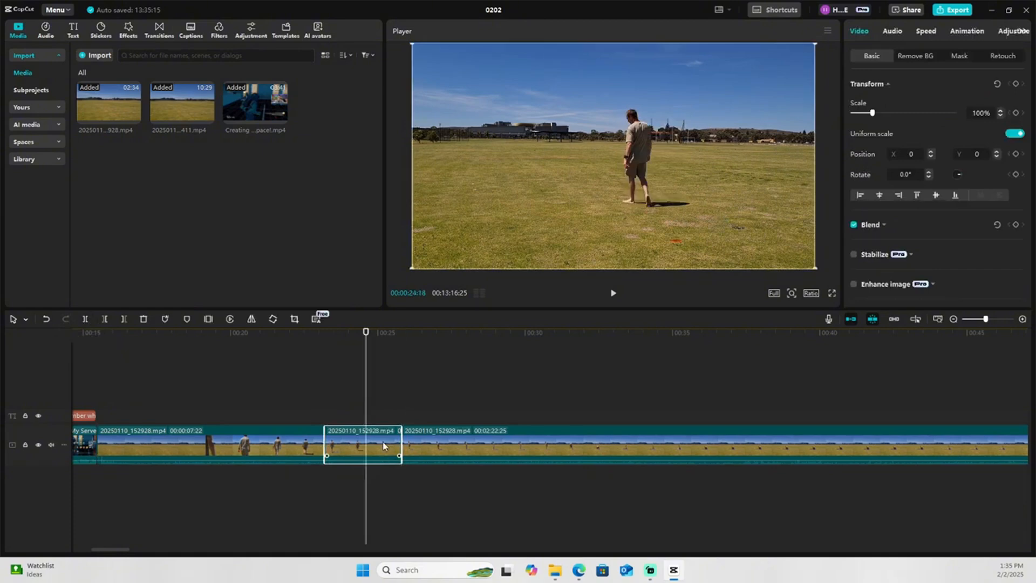
{"action": "left_click_drag", "start_coordinate": [366, 351], "coordinate": [274, 369]}
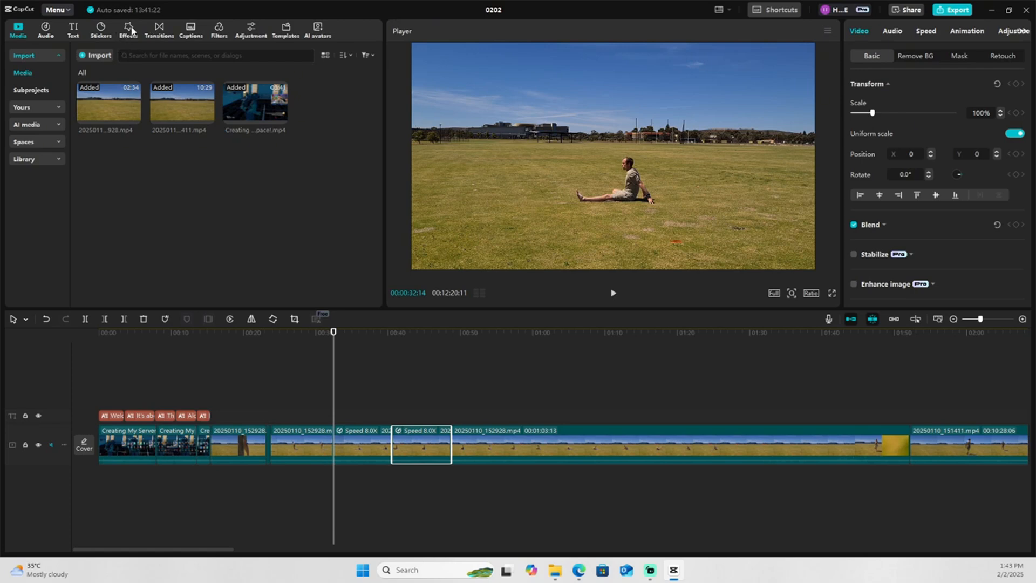
Browse the trending video effects and open the sticker library.
{"action": "left_click", "coordinate": [129, 28]}
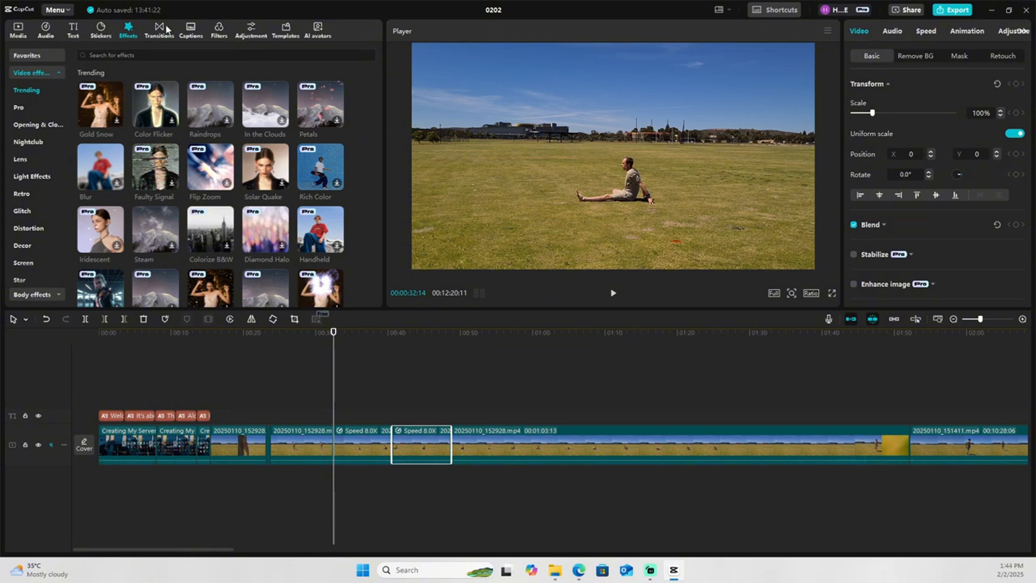
{"action": "left_click", "coordinate": [101, 30]}
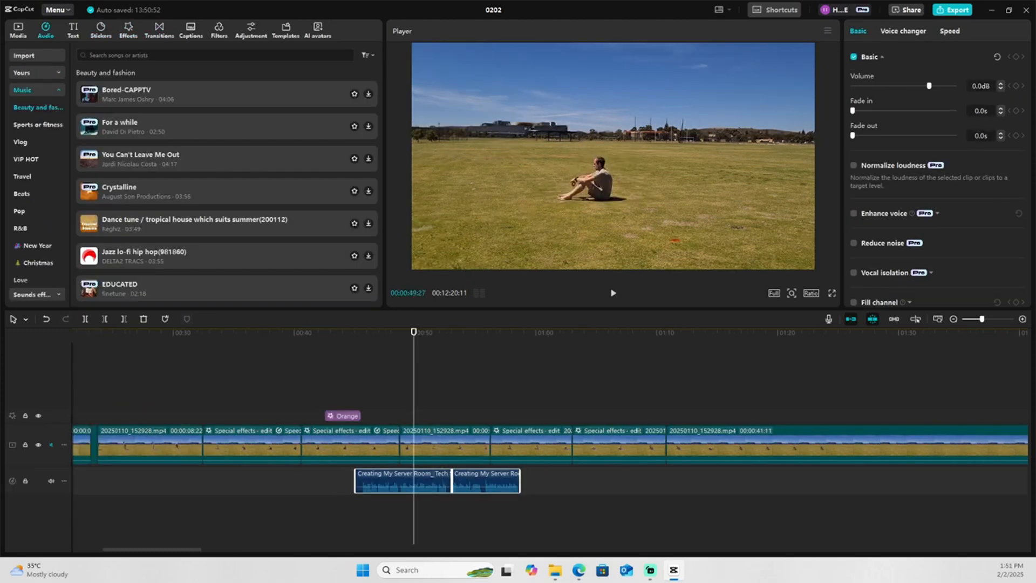
Add the glowing golden streak sticker above the clips at about 00:46 and extend it to the end of the audio clips.
{"action": "scroll", "coordinate": [254, 526], "scroll_direction": "left", "scroll_amount": 5}
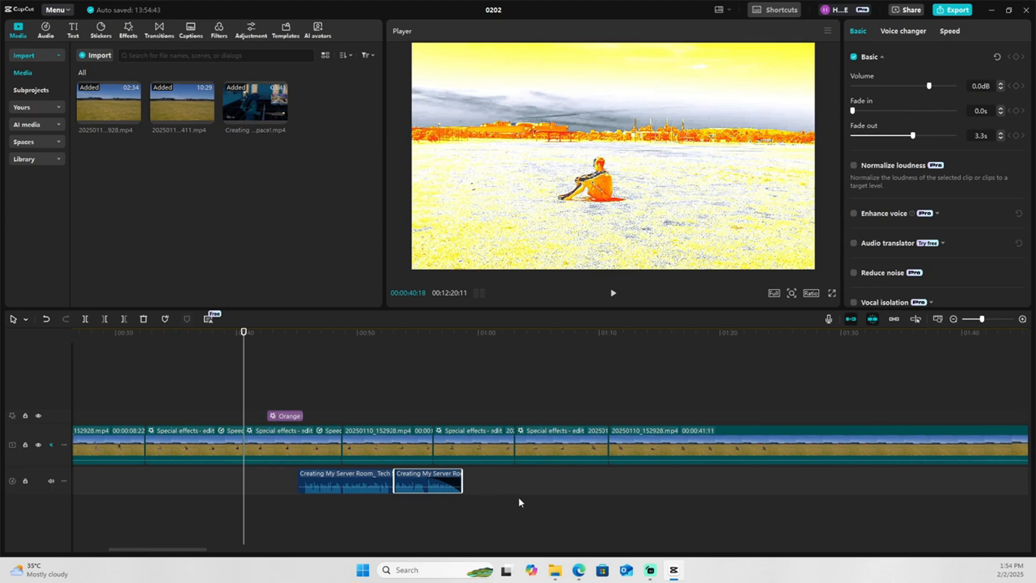
{"action": "left_click", "coordinate": [322, 347]}
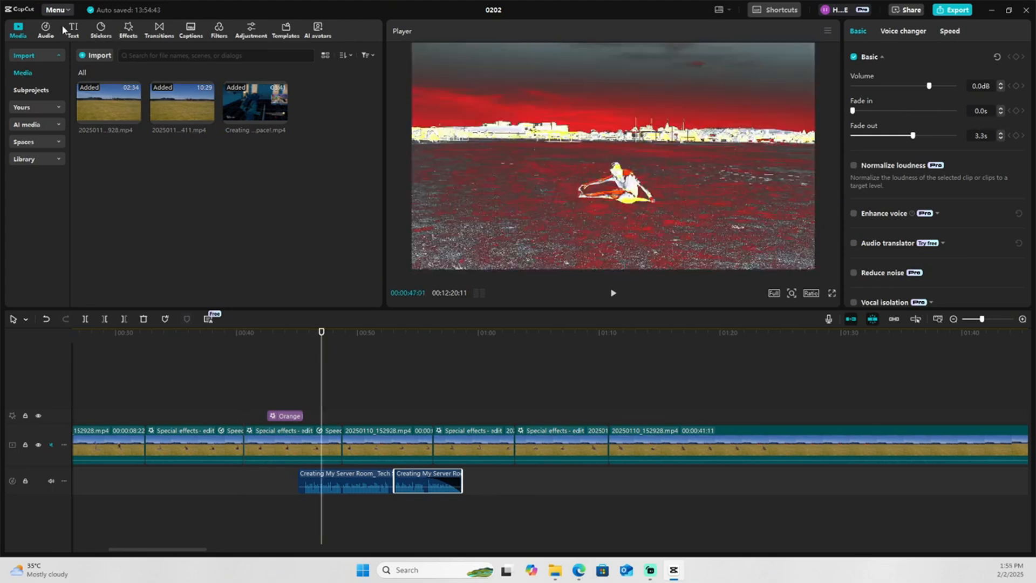
{"action": "left_click", "coordinate": [101, 30]}
{"action": "left_click_drag", "start_coordinate": [144, 156], "coordinate": [463, 400]}
{"action": "left_click", "coordinate": [347, 419]}
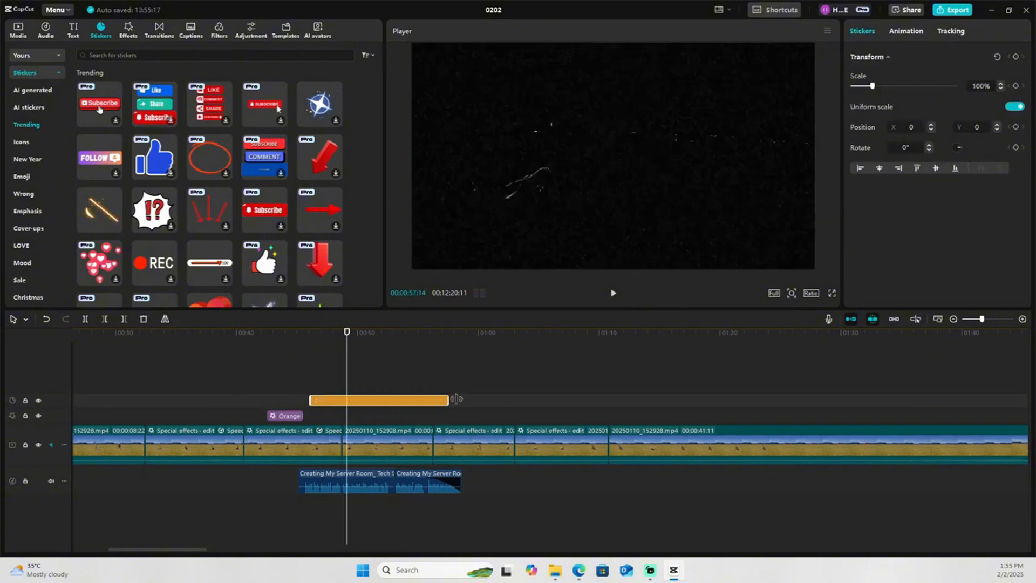
{"action": "left_click_drag", "start_coordinate": [463, 400], "coordinate": [468, 401]}
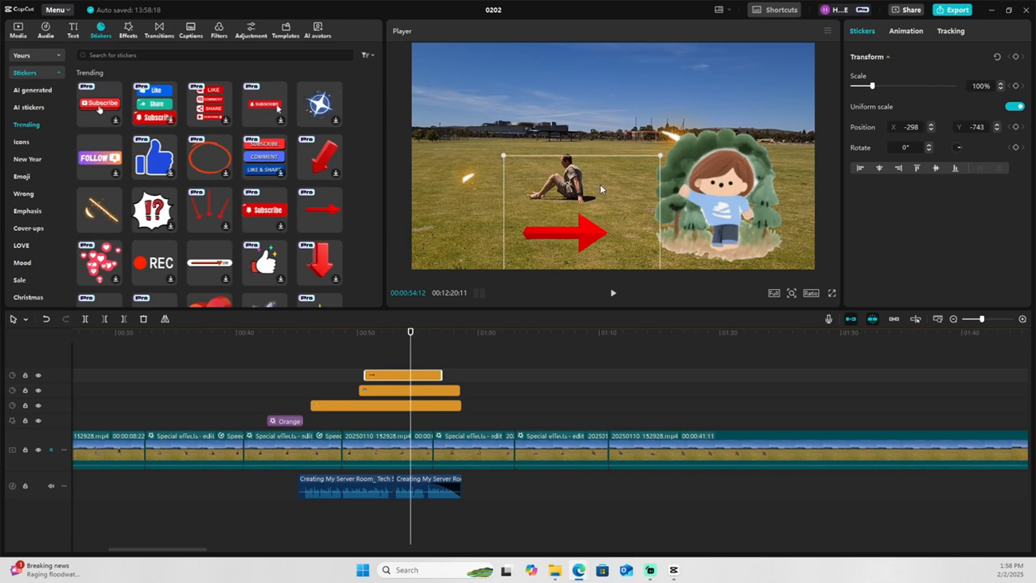
Select the main-track clip beneath the stickers and preview the sticker composition at about 00:53.
{"action": "left_click", "coordinate": [387, 453]}
{"action": "left_click_drag", "start_coordinate": [411, 337], "coordinate": [392, 338]}
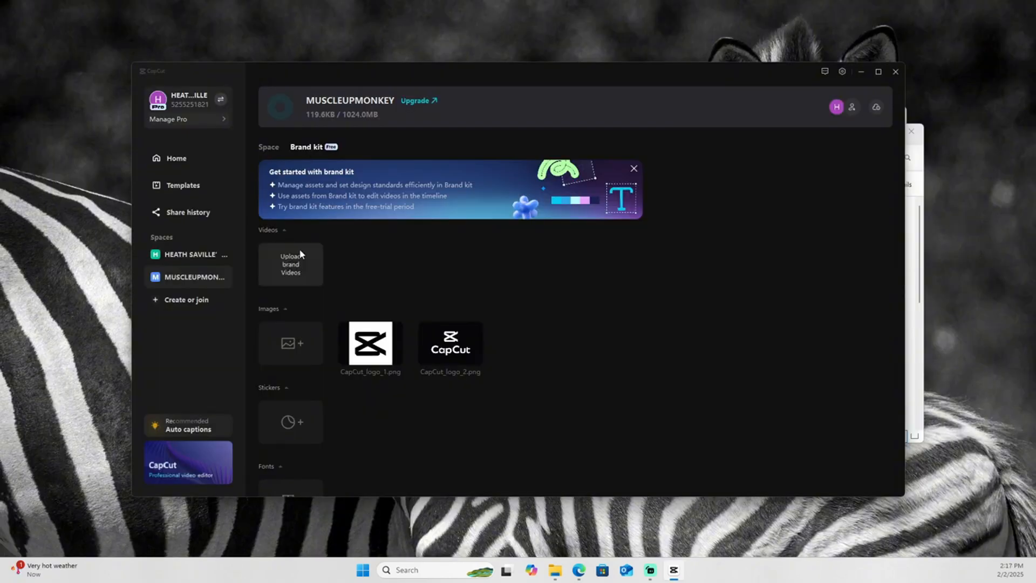
Review the MUSCLEUPMONKEY space's brand kit, from videos, images and stickers down to music, text and adjustment presets, and reposition the window.
{"action": "scroll", "coordinate": [497, 355], "scroll_direction": "down", "scroll_amount": 5}
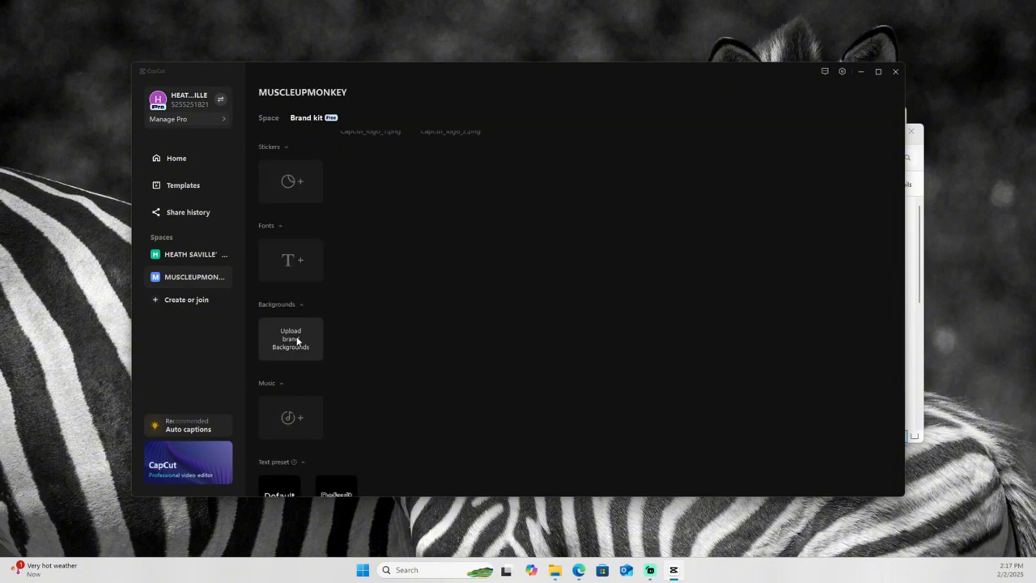
{"action": "scroll", "coordinate": [311, 411], "scroll_direction": "down", "scroll_amount": 2}
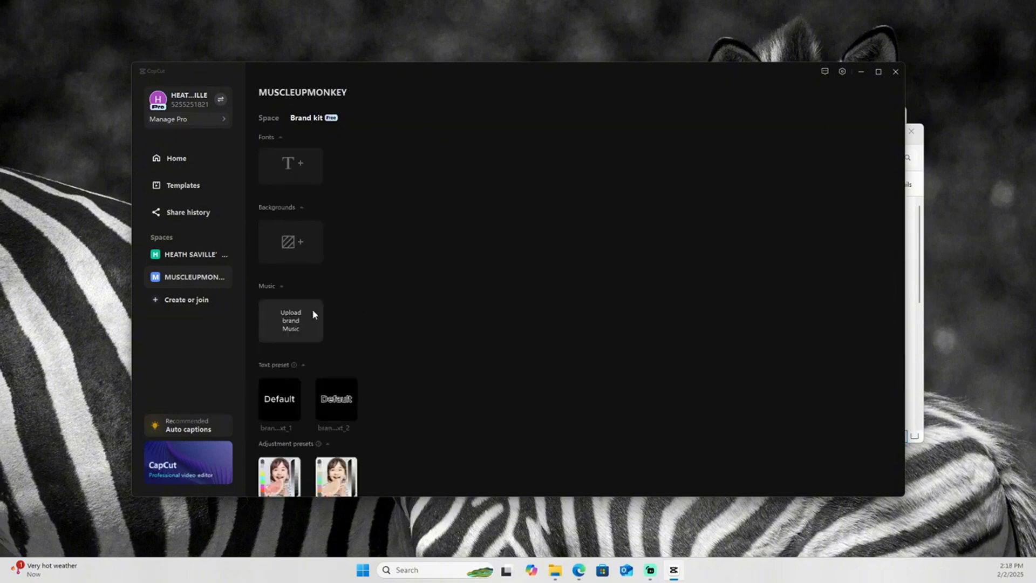
{"action": "scroll", "coordinate": [295, 332], "scroll_direction": "up", "scroll_amount": 10}
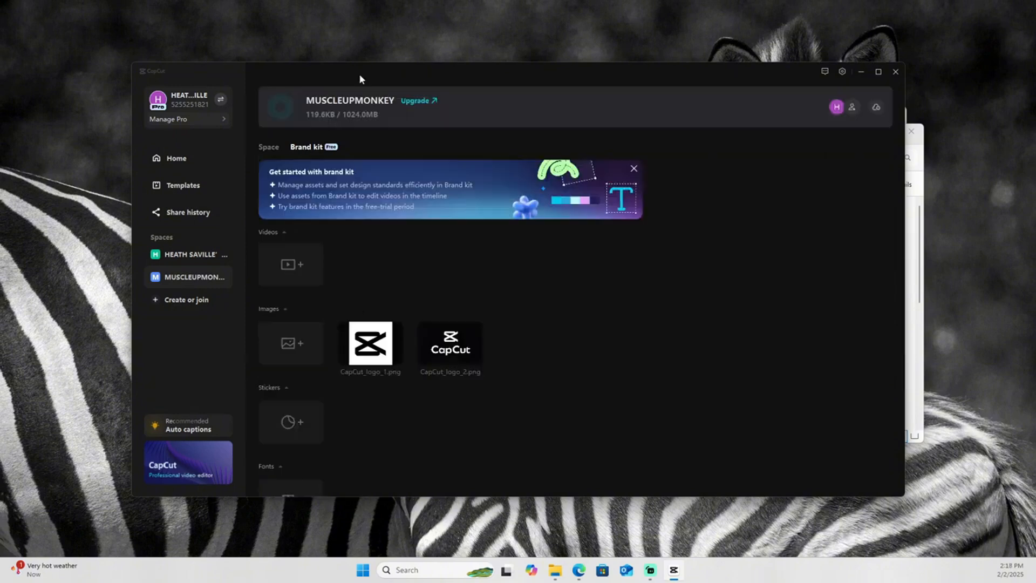
{"action": "left_click_drag", "start_coordinate": [358, 73], "coordinate": [289, 48]}
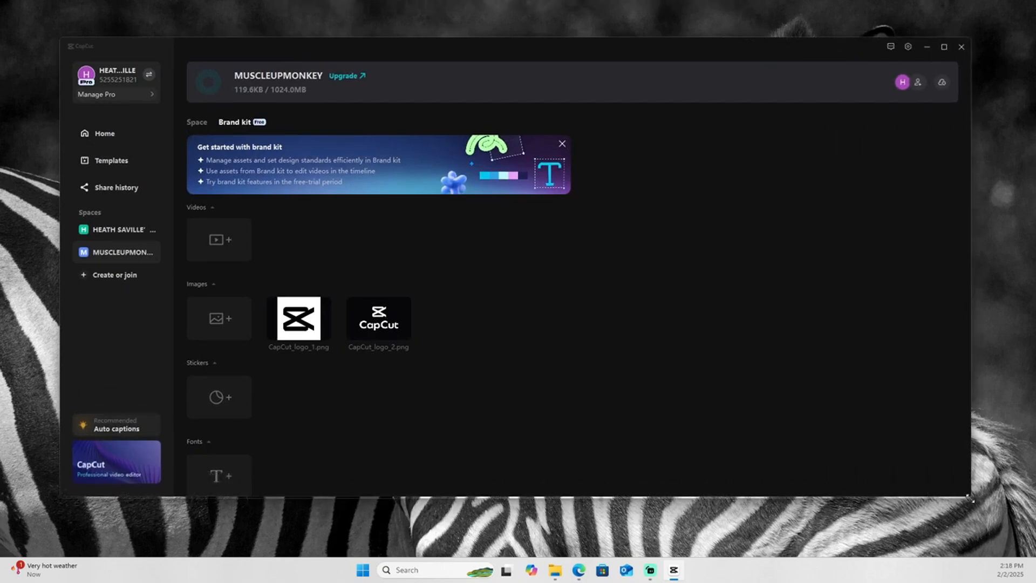
{"action": "left_click_drag", "start_coordinate": [464, 47], "coordinate": [505, 52]}
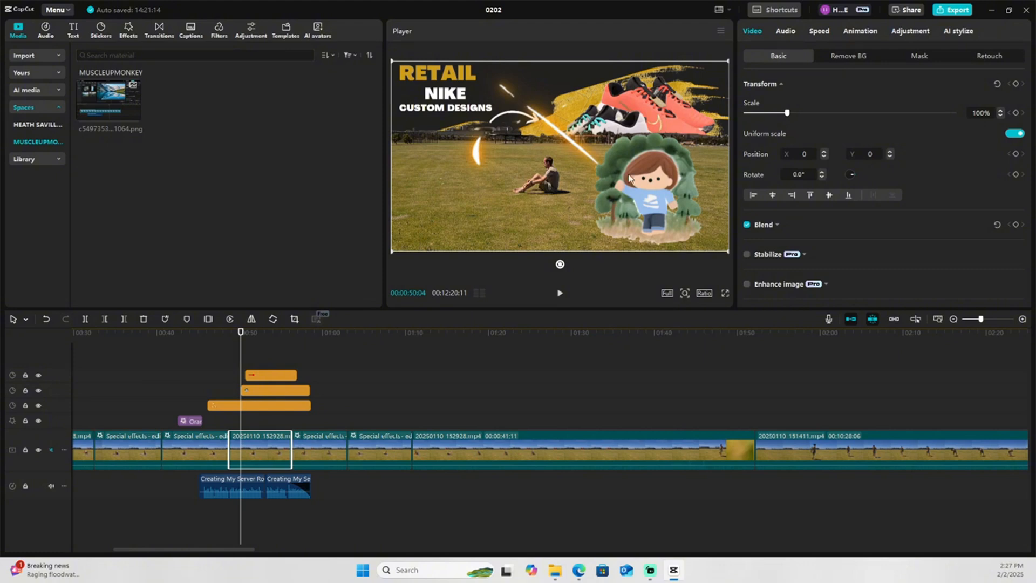
Preview the keyframed 20250110_152928.mp4 clip back to about 00:51 and remove the red arrow sticker above it.
{"action": "scroll", "coordinate": [252, 467], "scroll_direction": "up", "scroll_amount": 5}
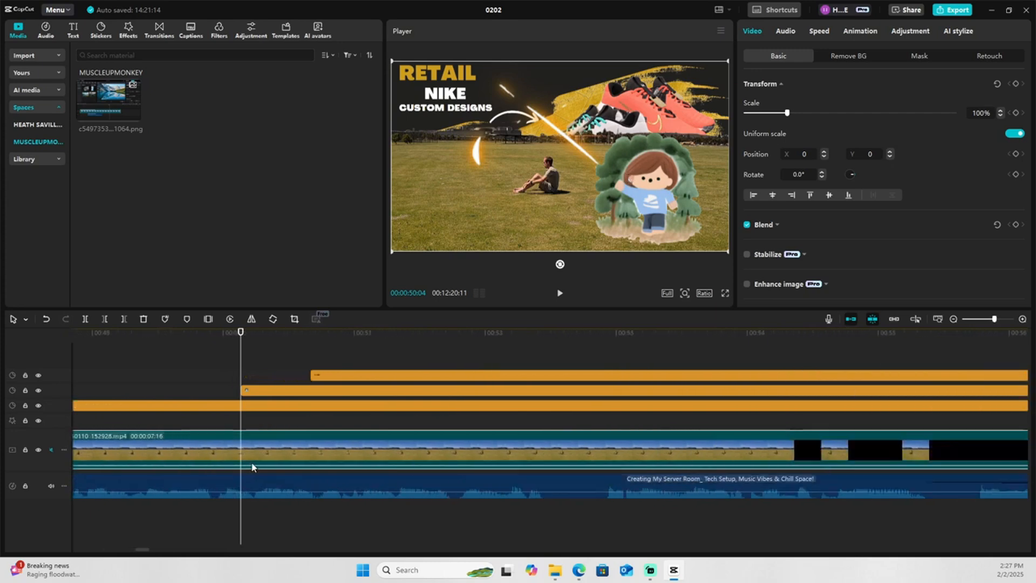
{"action": "scroll", "coordinate": [252, 467], "scroll_direction": "up", "scroll_amount": 1}
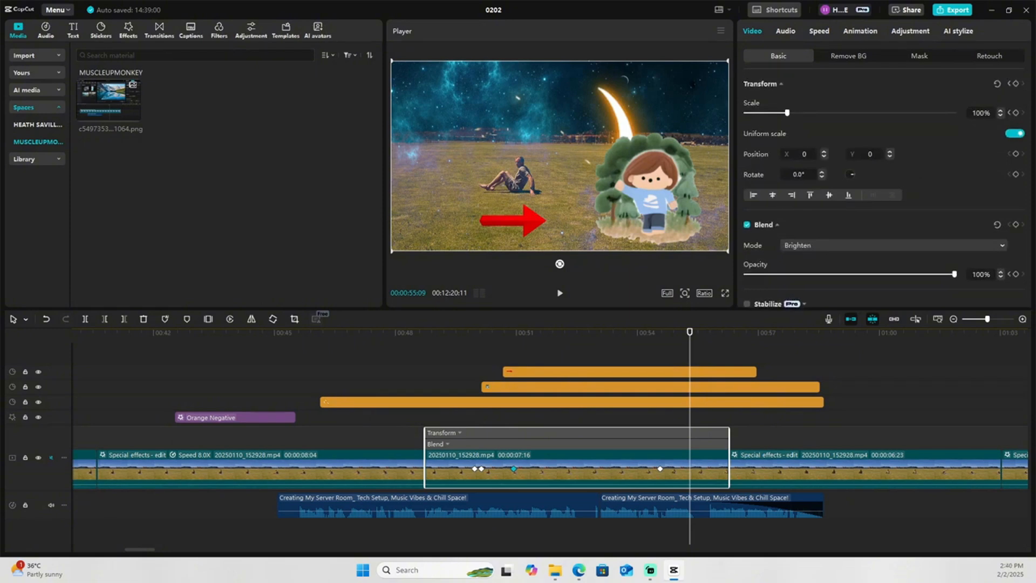
{"action": "left_click_drag", "start_coordinate": [689, 364], "coordinate": [530, 366]}
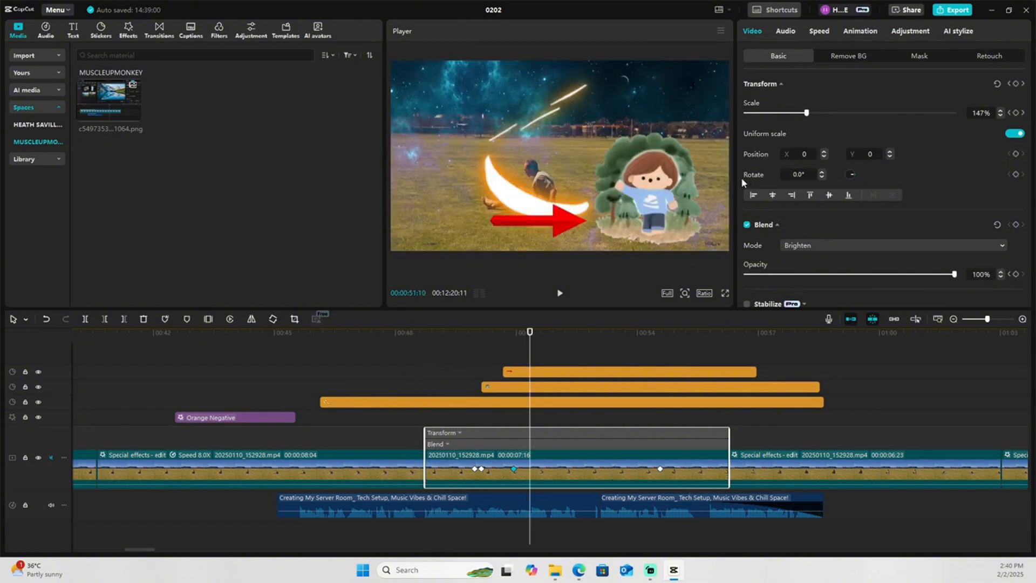
{"action": "left_click", "coordinate": [539, 373]}
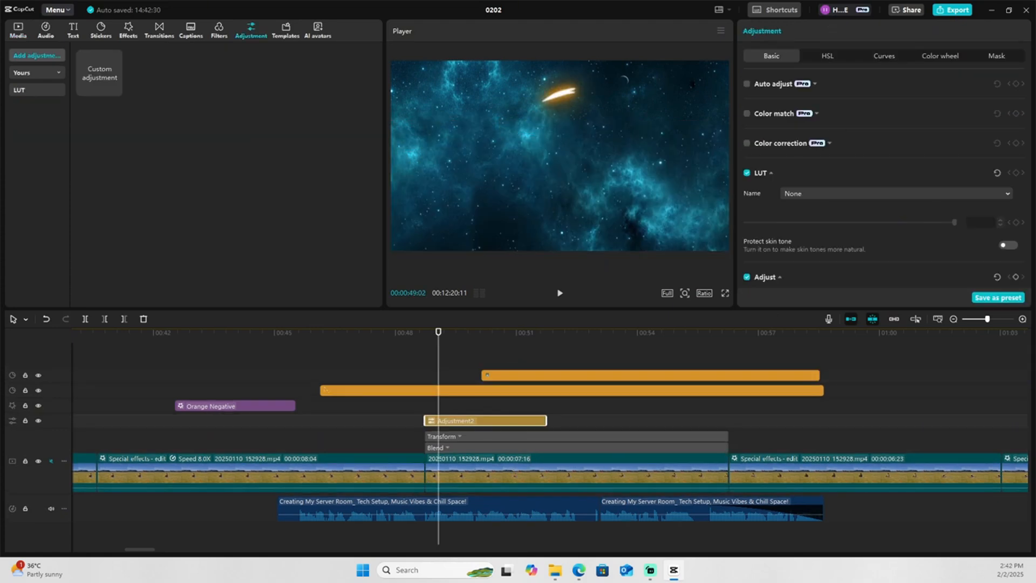
Shift the shadows toward blue-green on the adjustment layer's primary color wheel.
{"action": "left_click", "coordinate": [945, 61]}
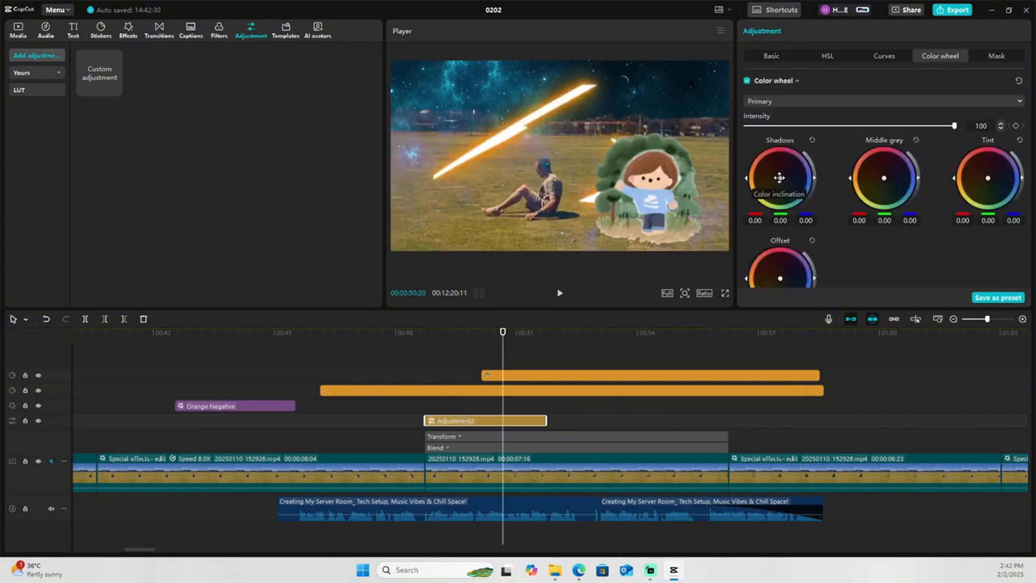
{"action": "left_click_drag", "start_coordinate": [780, 178], "coordinate": [797, 193]}
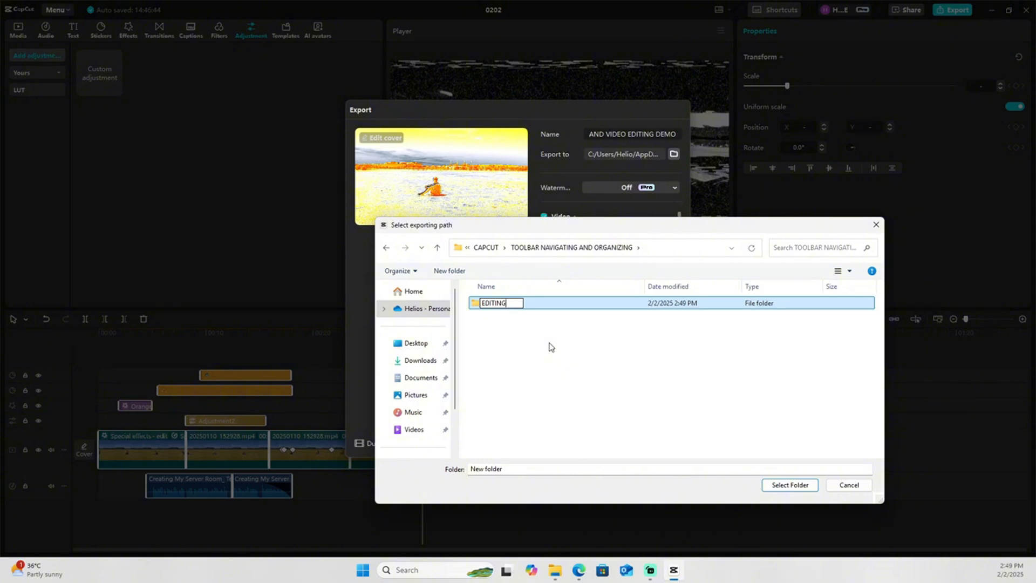
Finish naming the EDITING folder and create an EXPORTS folder beside it in TOOLBAR NAVIGATING AND ORGANIZING.
{"action": "left_click", "coordinate": [548, 347]}
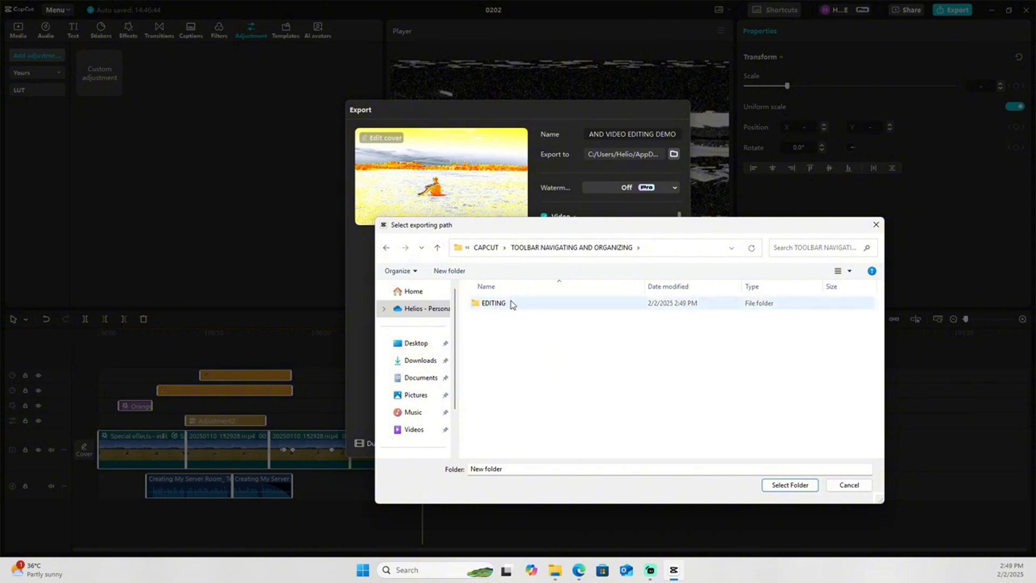
{"action": "right_click", "coordinate": [518, 345]}
{"action": "left_click", "coordinate": [651, 445]}
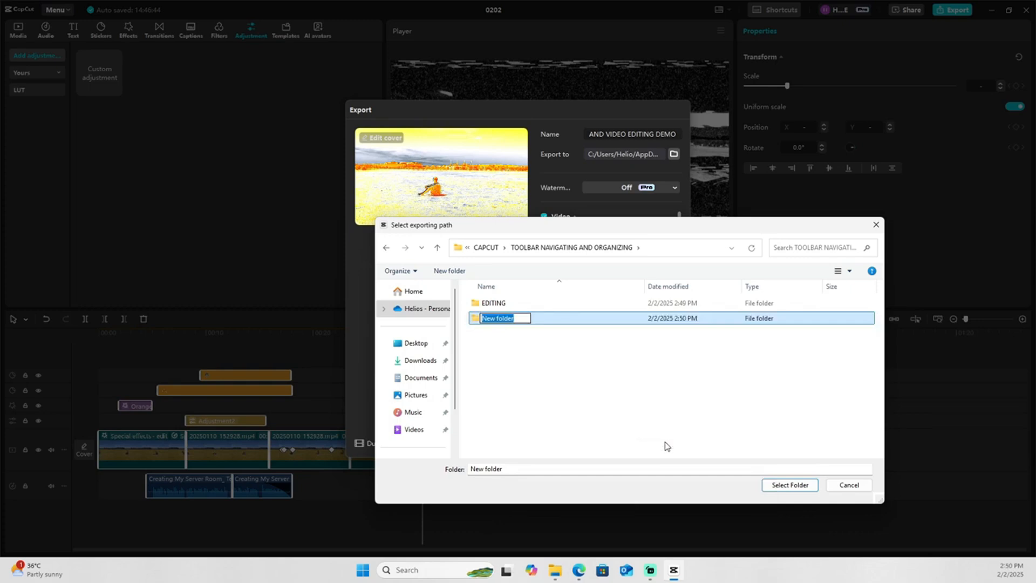
{"action": "type", "text": "EXPORTS"}
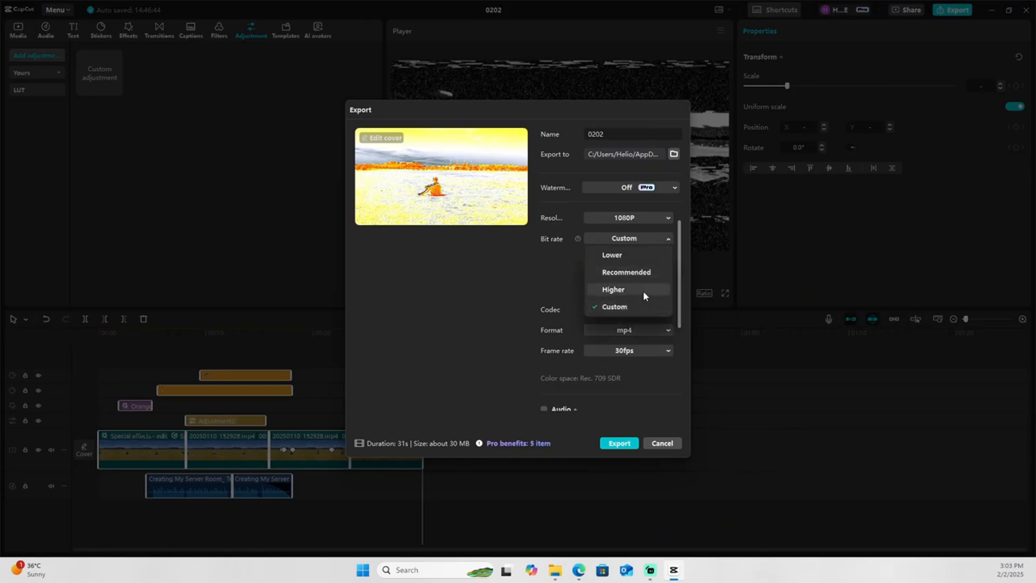
Try the Higher export bit rate, set it to Recommended, and check the format options, keeping mp4.
{"action": "left_click", "coordinate": [642, 292]}
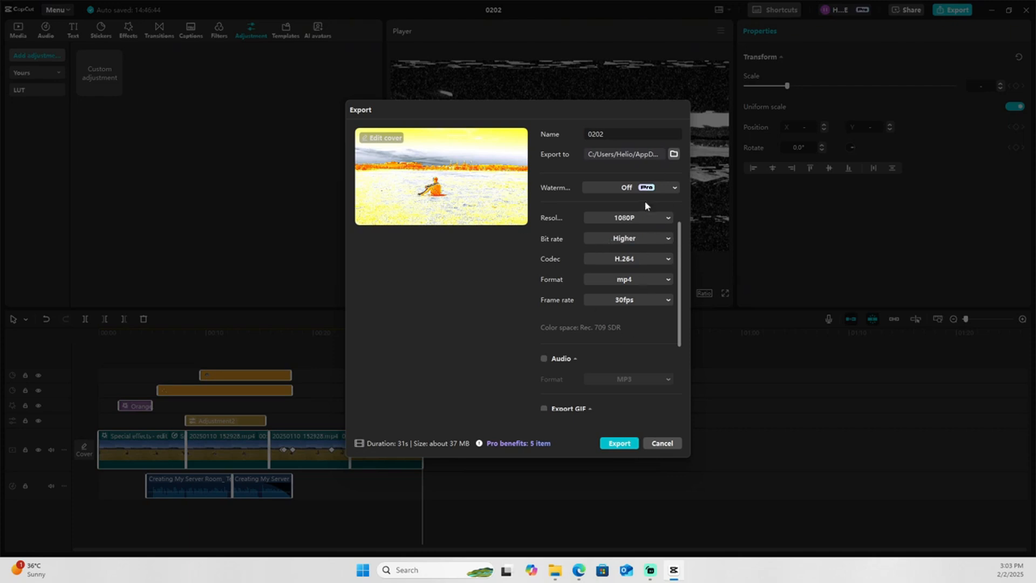
{"action": "scroll", "coordinate": [656, 237], "scroll_direction": "up", "scroll_amount": 1}
{"action": "left_click", "coordinate": [617, 241]}
{"action": "left_click", "coordinate": [631, 306]}
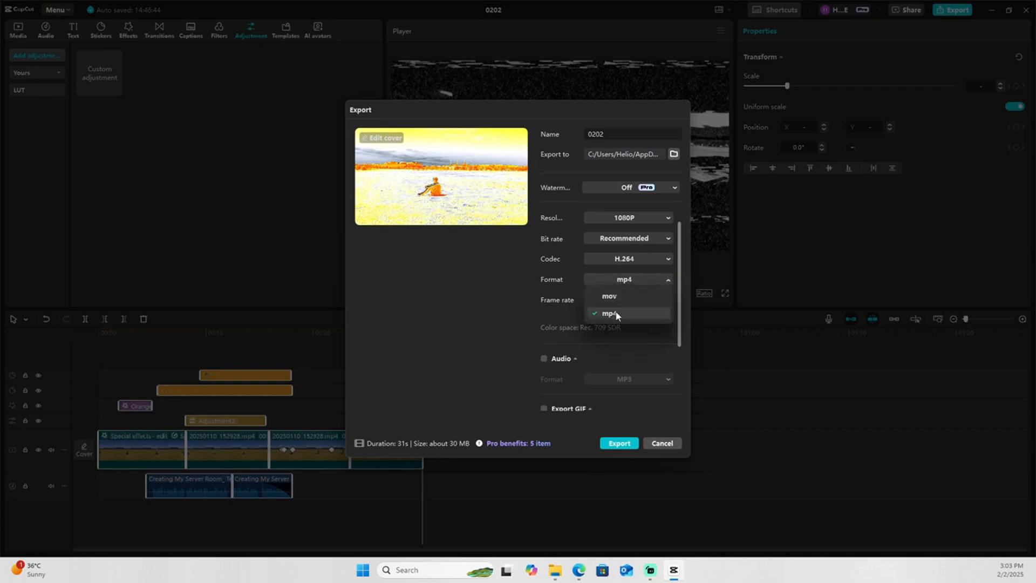
{"action": "left_click", "coordinate": [513, 256]}
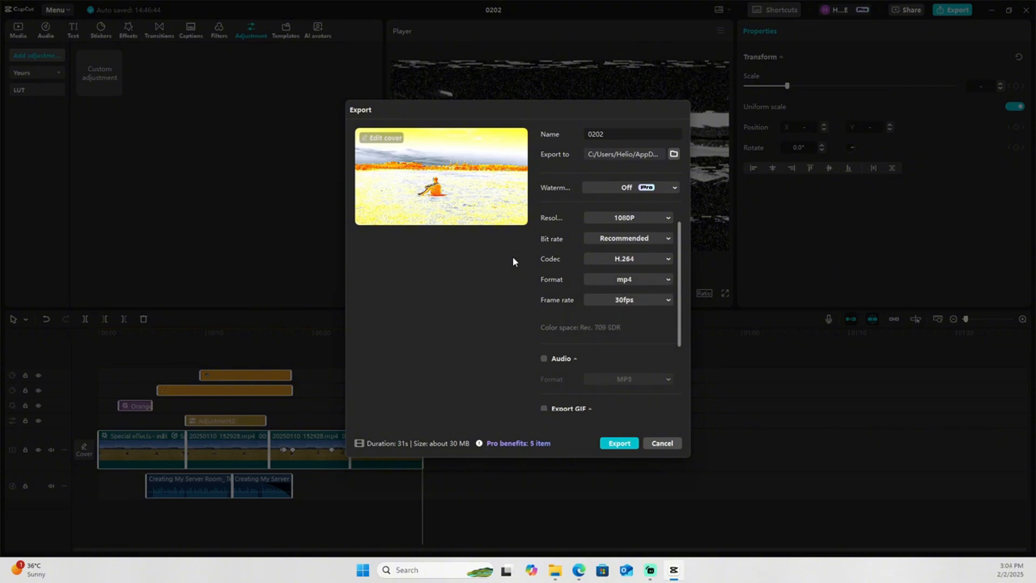
{"action": "mouse_move", "coordinate": [681, 252]}
{"action": "left_mouse_down"}
{"action": "mouse_move", "coordinate": [689, 312]}
{"action": "mouse_move", "coordinate": [683, 254]}
{"action": "left_mouse_up"}
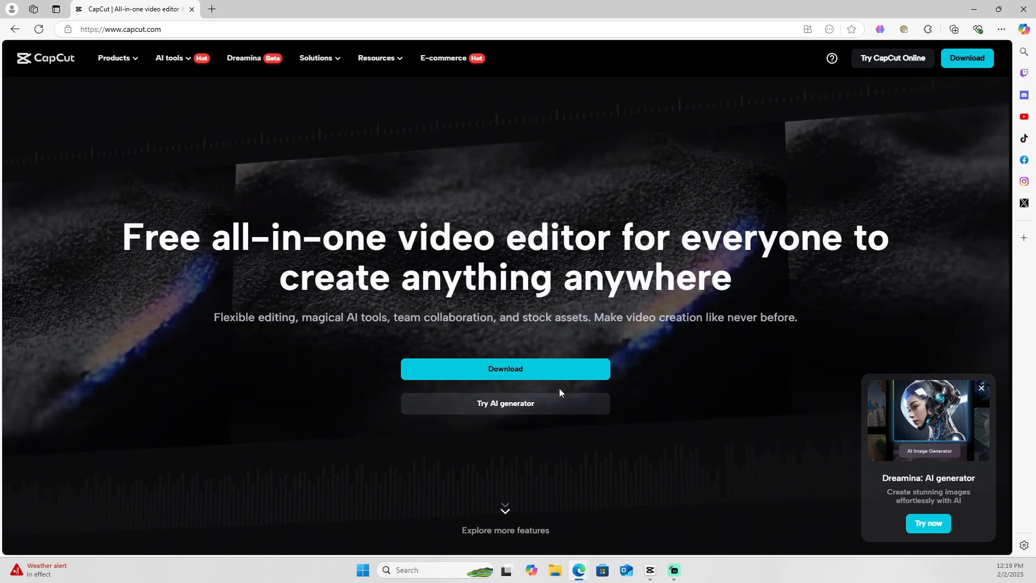
Download the CapCut desktop installer from capcut.com, try to run it from the Downloads folder, and dismiss the installer message.
{"action": "left_click", "coordinate": [507, 372]}
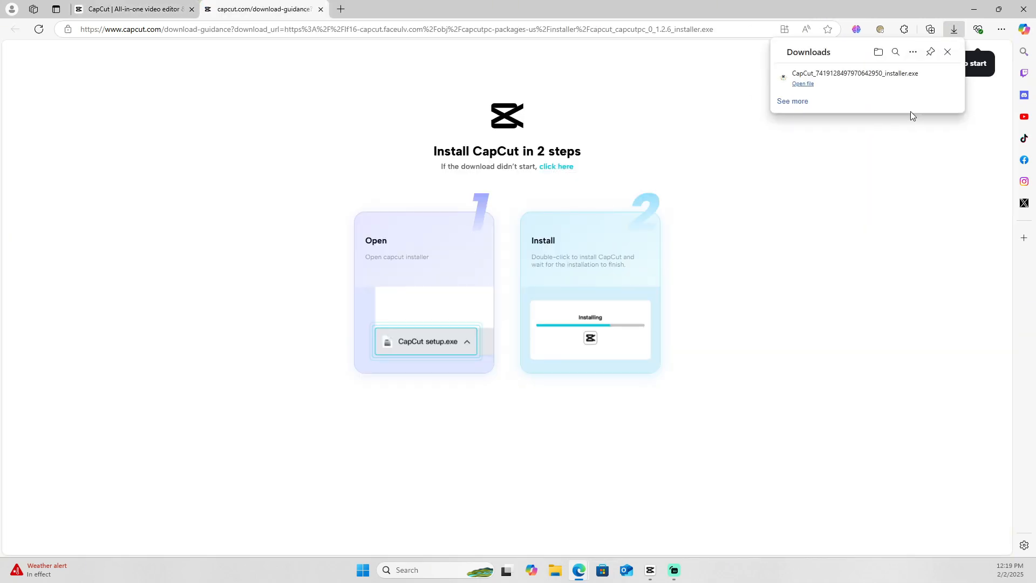
{"action": "left_click", "coordinate": [804, 83]}
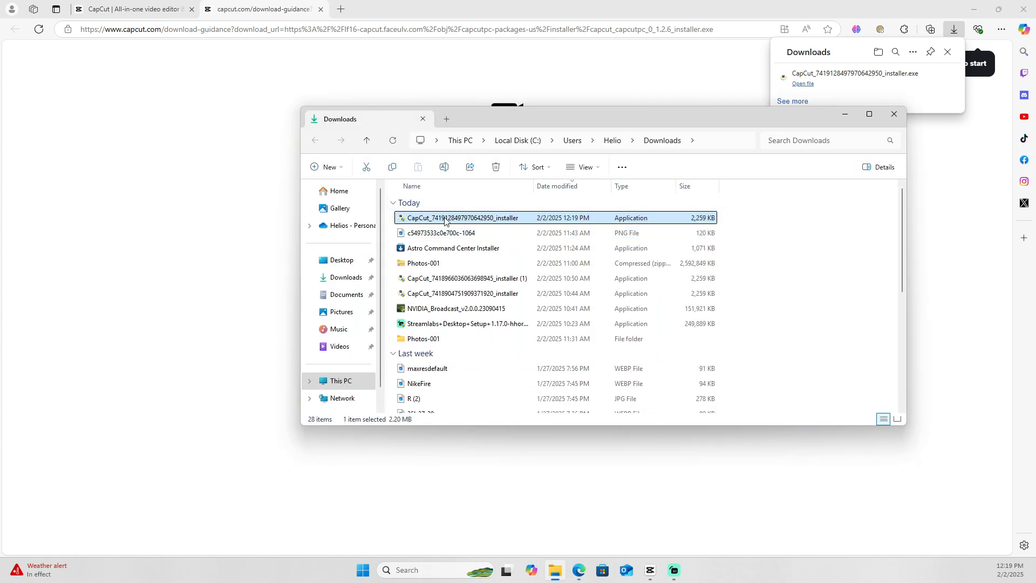
{"action": "double_click", "coordinate": [485, 220]}
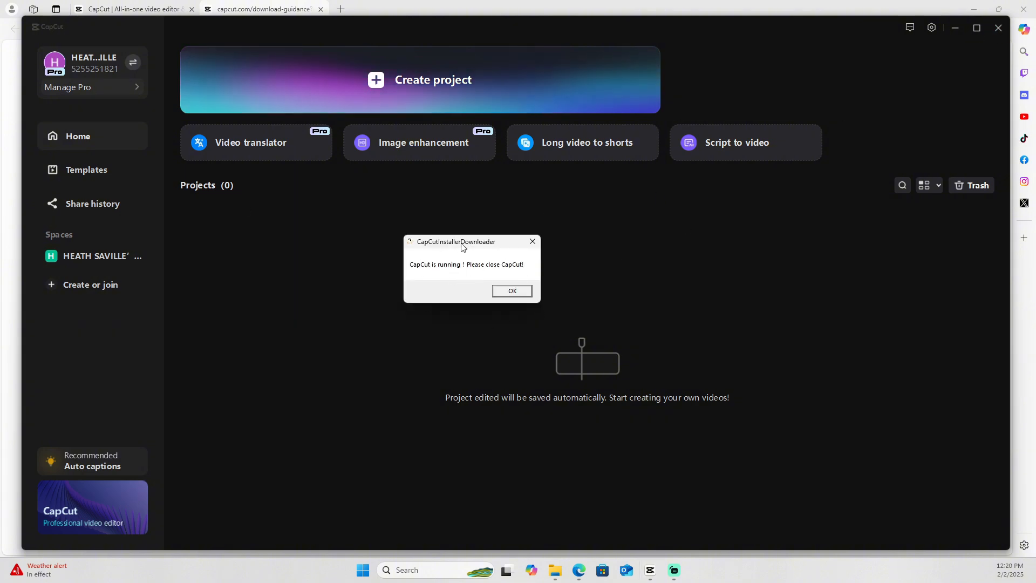
{"action": "left_click_drag", "start_coordinate": [463, 247], "coordinate": [524, 264]}
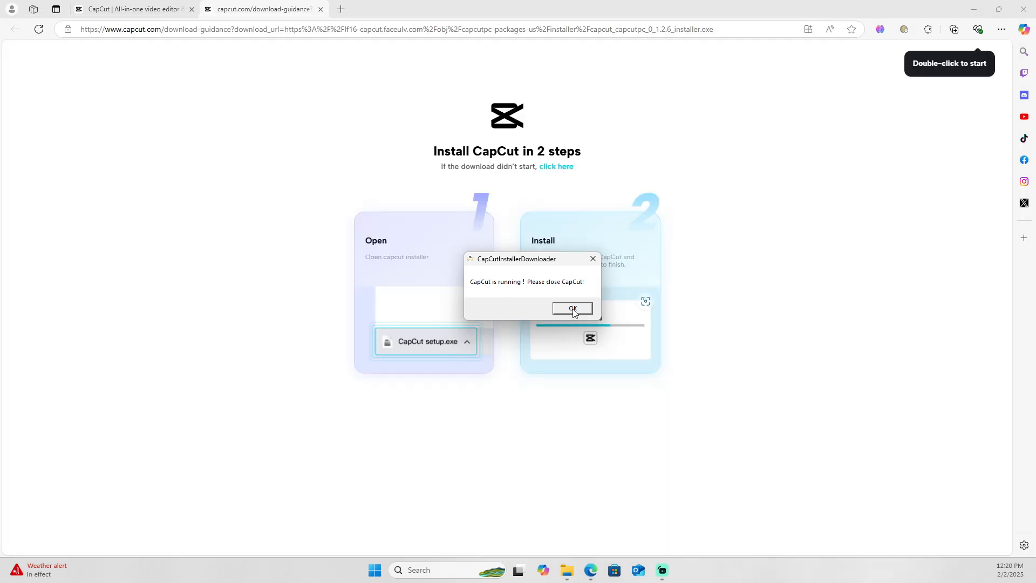
{"action": "left_click", "coordinate": [572, 308]}
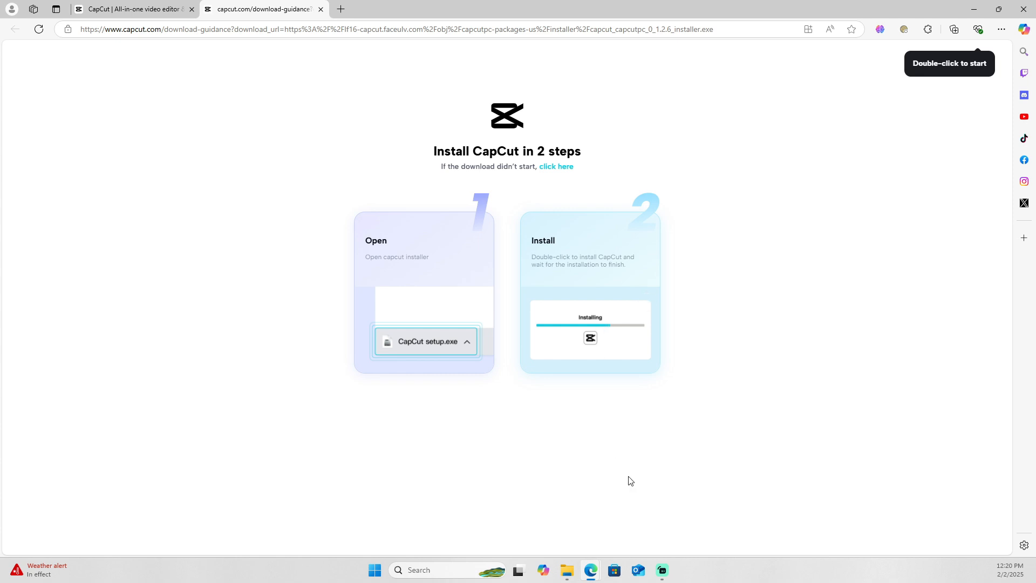
Run the downloaded CapCut installer again from the Downloads folder and reposition the installer window.
{"action": "key", "text": "alt+Tab"}
{"action": "double_click", "coordinate": [463, 219]}
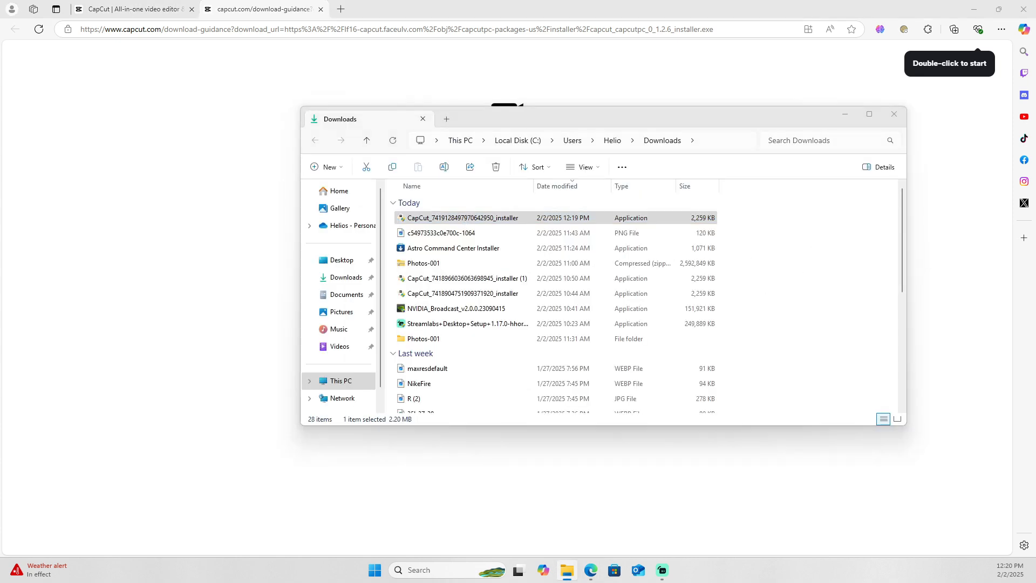
{"action": "left_click_drag", "start_coordinate": [728, 172], "coordinate": [538, 166]}
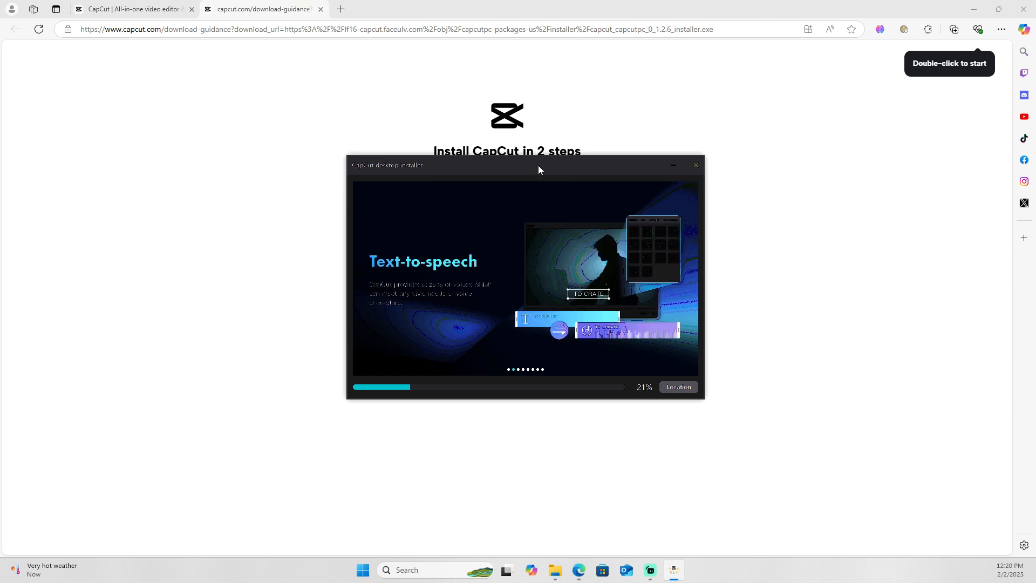
{"action": "mouse_move", "coordinate": [538, 166]}
{"action": "left_mouse_down"}
{"action": "mouse_move", "coordinate": [522, 174]}
{"action": "mouse_move", "coordinate": [543, 151]}
{"action": "mouse_move", "coordinate": [537, 174]}
{"action": "left_mouse_up"}
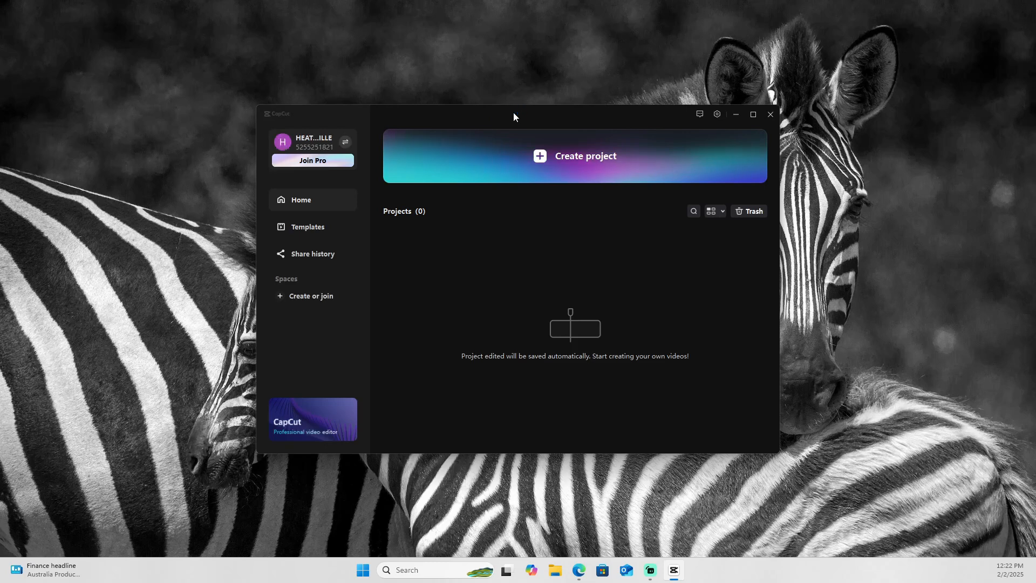
Enlarge the CapCut home window and reposition it on the desktop.
{"action": "left_click_drag", "start_coordinate": [513, 112], "coordinate": [489, 99]}
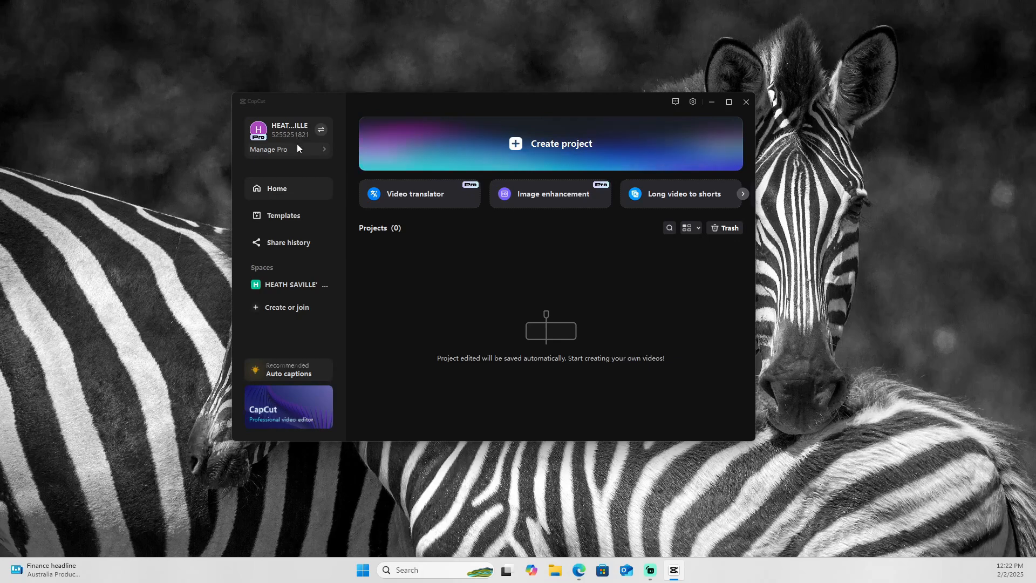
{"action": "left_click_drag", "start_coordinate": [516, 102], "coordinate": [419, 105]}
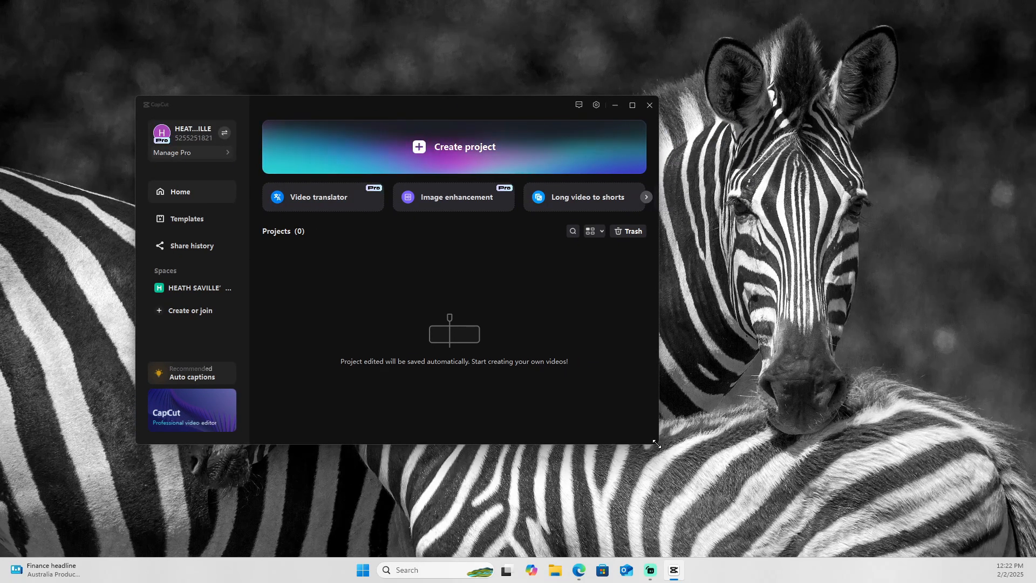
{"action": "left_click_drag", "start_coordinate": [656, 442], "coordinate": [872, 476]}
{"action": "left_click_drag", "start_coordinate": [589, 107], "coordinate": [564, 68]}
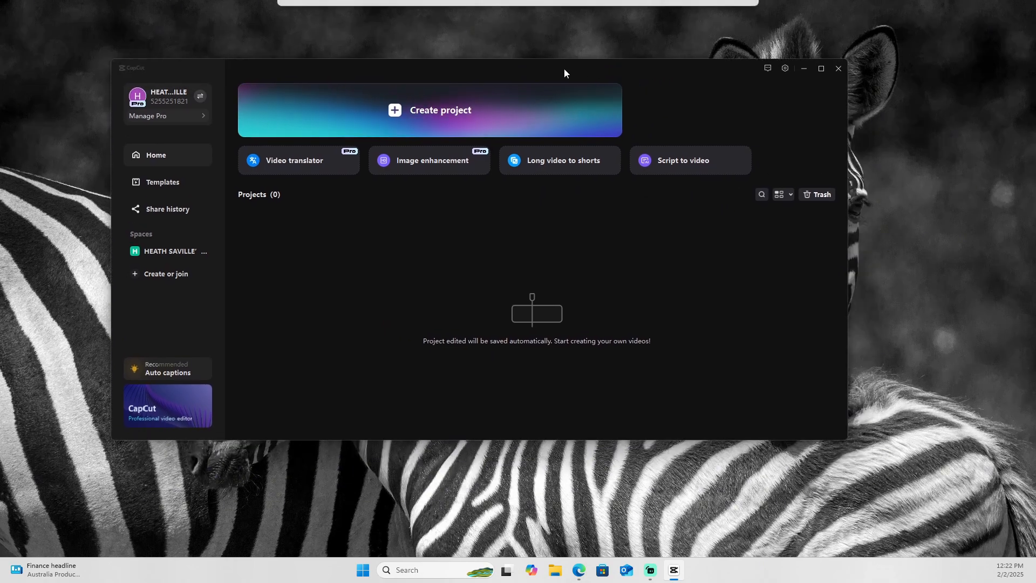
{"action": "left_click_drag", "start_coordinate": [846, 439], "coordinate": [884, 492]}
{"action": "left_click_drag", "start_coordinate": [596, 66], "coordinate": [609, 68]}
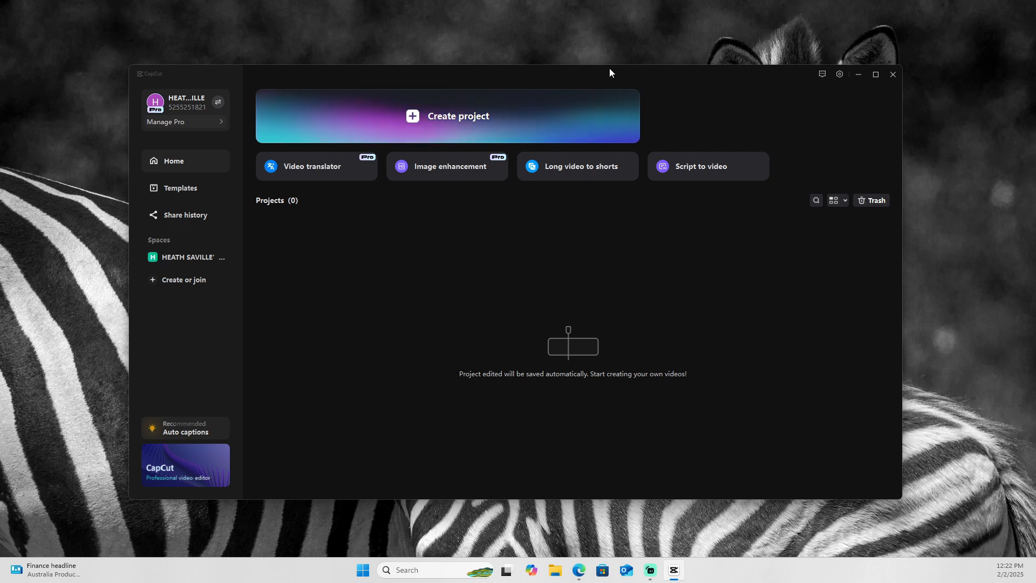
{"action": "left_click_drag", "start_coordinate": [610, 72], "coordinate": [596, 56]}
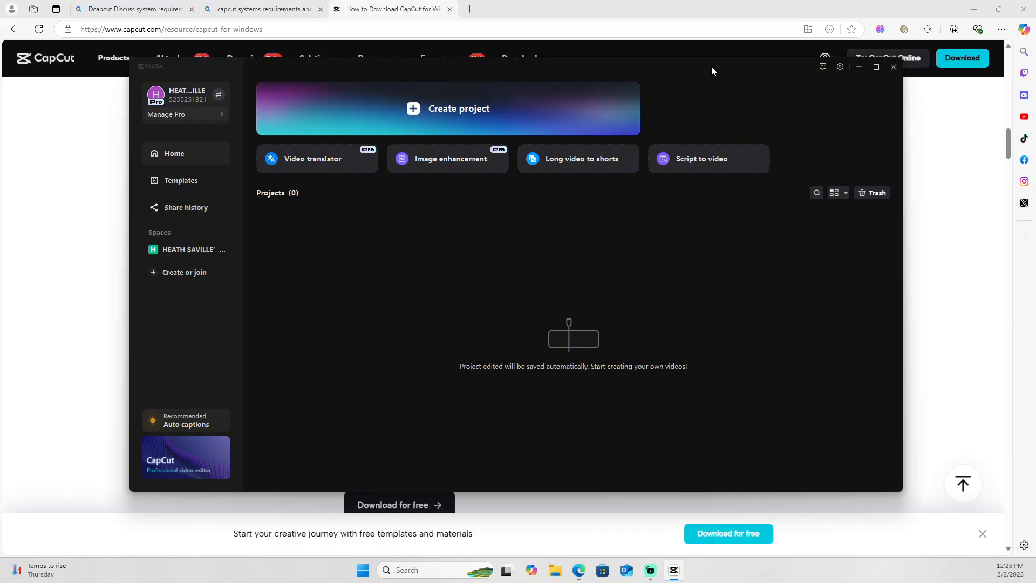
{"action": "mouse_move", "coordinate": [689, 66]}
{"action": "left_mouse_down"}
{"action": "mouse_move", "coordinate": [630, 71]}
{"action": "mouse_move", "coordinate": [657, 47]}
{"action": "mouse_move", "coordinate": [758, 42]}
{"action": "mouse_move", "coordinate": [863, 76]}
{"action": "mouse_move", "coordinate": [639, 107]}
{"action": "mouse_move", "coordinate": [710, 118]}
{"action": "mouse_move", "coordinate": [599, 74]}
{"action": "mouse_move", "coordinate": [607, 65]}
{"action": "mouse_move", "coordinate": [614, 95]}
{"action": "mouse_move", "coordinate": [676, 69]}
{"action": "left_mouse_up"}
Look through the template library and return to the home page.
{"action": "left_click", "coordinate": [183, 186]}
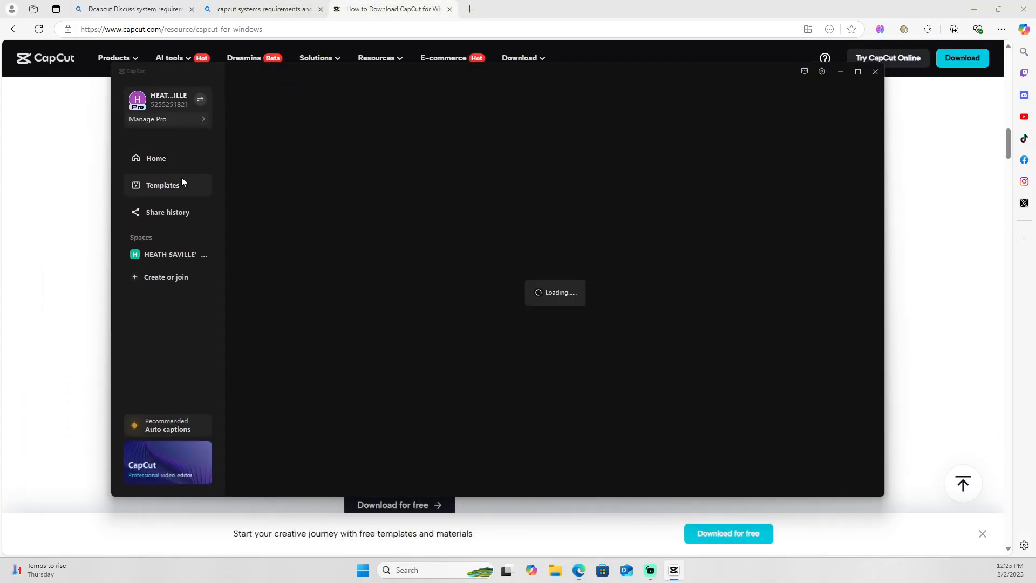
{"action": "left_click", "coordinate": [167, 160]}
{"action": "left_click", "coordinate": [162, 182]}
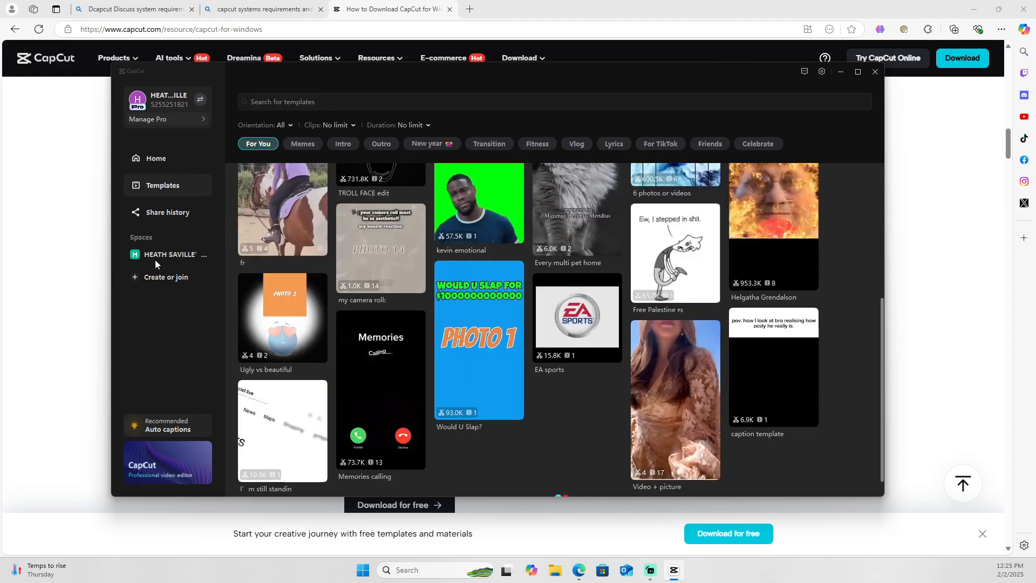
{"action": "left_click", "coordinate": [158, 158]}
Create a new project and import the 20250110_151411 video from the Photos-001 folder.
{"action": "left_click", "coordinate": [385, 131]}
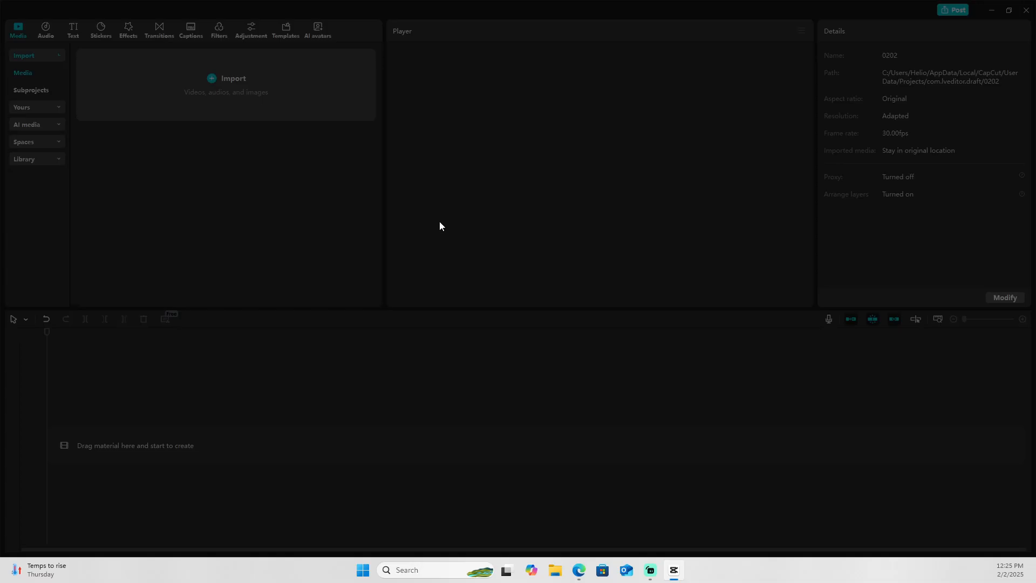
{"action": "left_click", "coordinate": [311, 102]}
{"action": "left_click", "coordinate": [126, 54]}
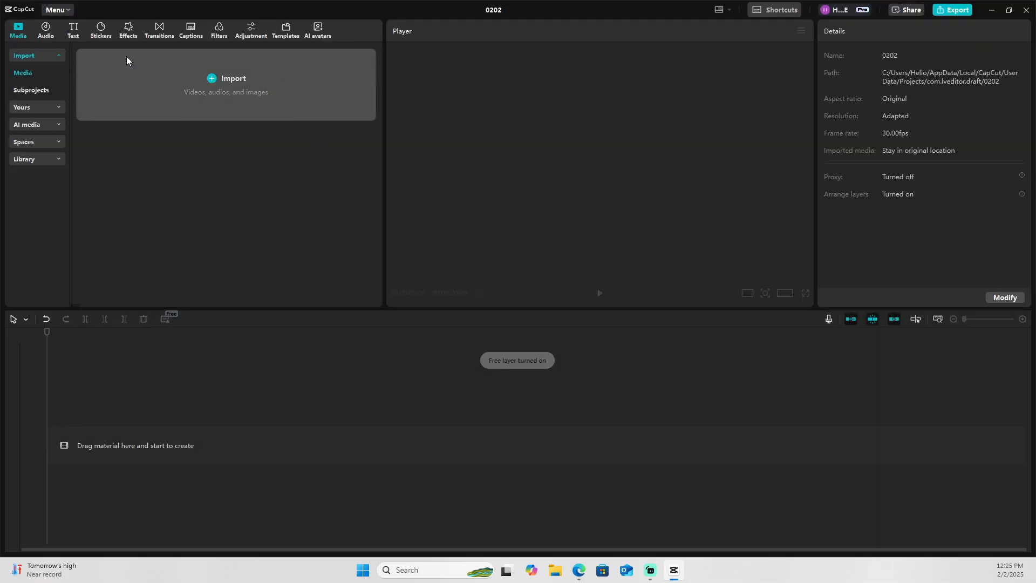
{"action": "left_click", "coordinate": [232, 93]}
{"action": "left_click", "coordinate": [139, 118]}
{"action": "double_click", "coordinate": [139, 117]}
{"action": "left_click", "coordinate": [140, 117]}
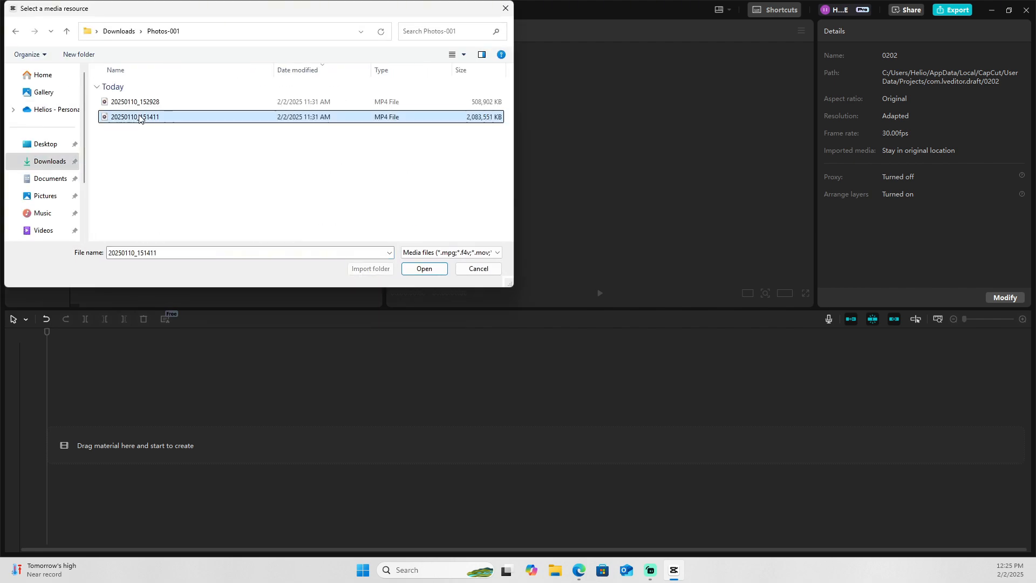
{"action": "left_click", "coordinate": [425, 268]}
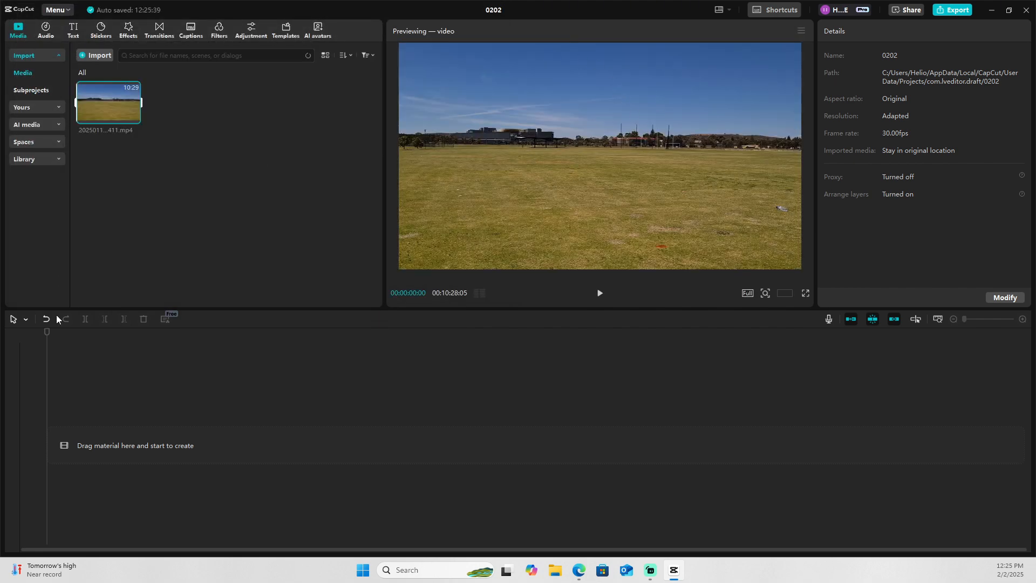
Switch to the Edge browser and review CapCut's minimum Windows requirements, highlighting the list from operating system to storage.
{"action": "mouse_move", "coordinate": [509, 13]}
{"action": "left_mouse_down"}
{"action": "mouse_move", "coordinate": [539, 114]}
{"action": "mouse_move", "coordinate": [502, 43]}
{"action": "mouse_move", "coordinate": [510, 1]}
{"action": "left_mouse_up"}
{"action": "left_click", "coordinate": [992, 15]}
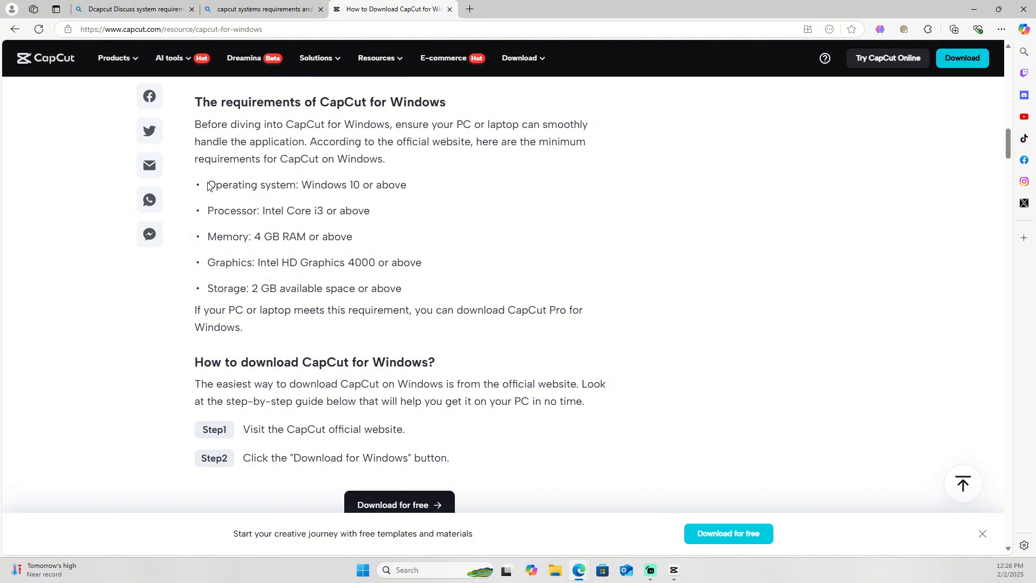
{"action": "left_click_drag", "start_coordinate": [208, 185], "coordinate": [495, 186]}
{"action": "left_click", "coordinate": [453, 211]}
{"action": "left_click_drag", "start_coordinate": [207, 210], "coordinate": [451, 228]}
{"action": "left_click", "coordinate": [414, 211]}
{"action": "left_click_drag", "start_coordinate": [208, 185], "coordinate": [470, 282]}
{"action": "right_click", "coordinate": [470, 282]}
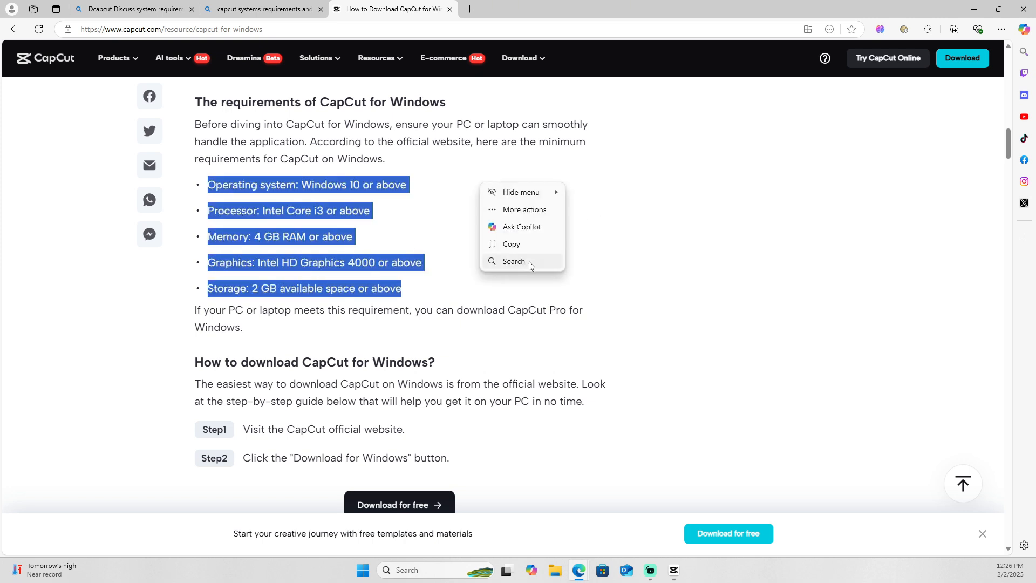
{"action": "left_click", "coordinate": [748, 275]}
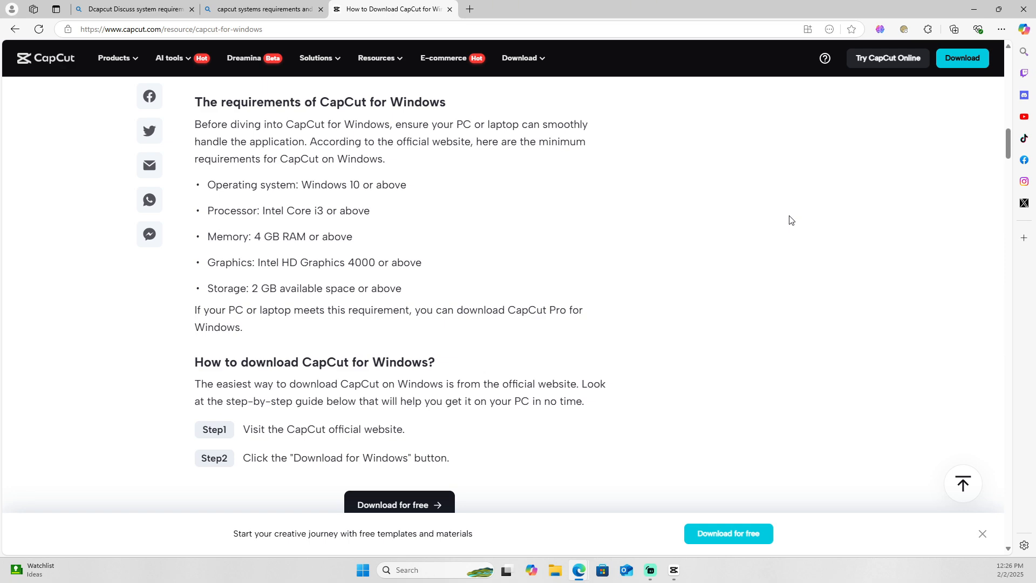
{"action": "scroll", "coordinate": [790, 220], "scroll_direction": "down", "scroll_amount": 10}
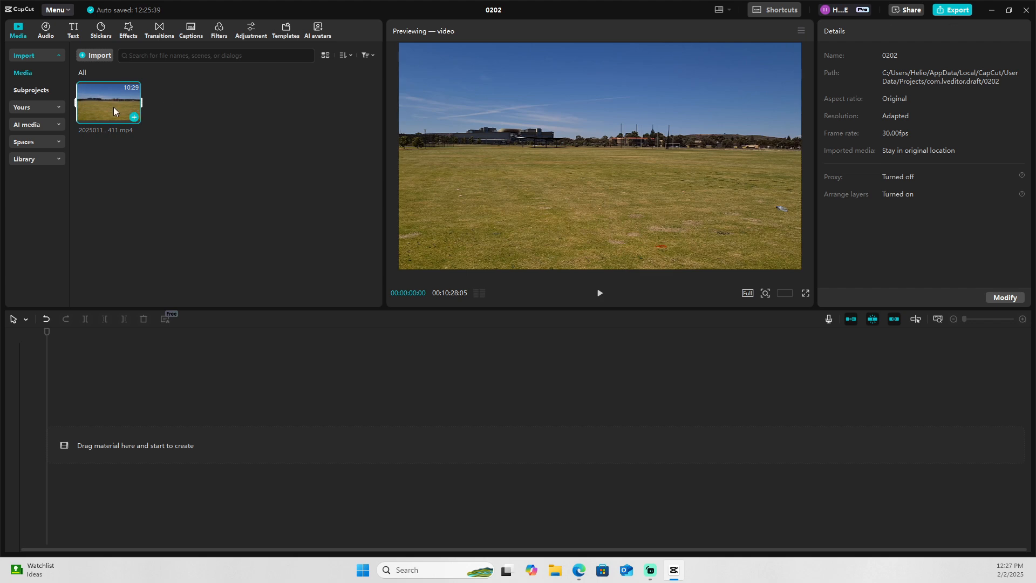
Leave the editor for the CapCut home page and rename project 0202 as Fitness.
{"action": "left_click", "coordinate": [65, 12]}
{"action": "left_click", "coordinate": [69, 129]}
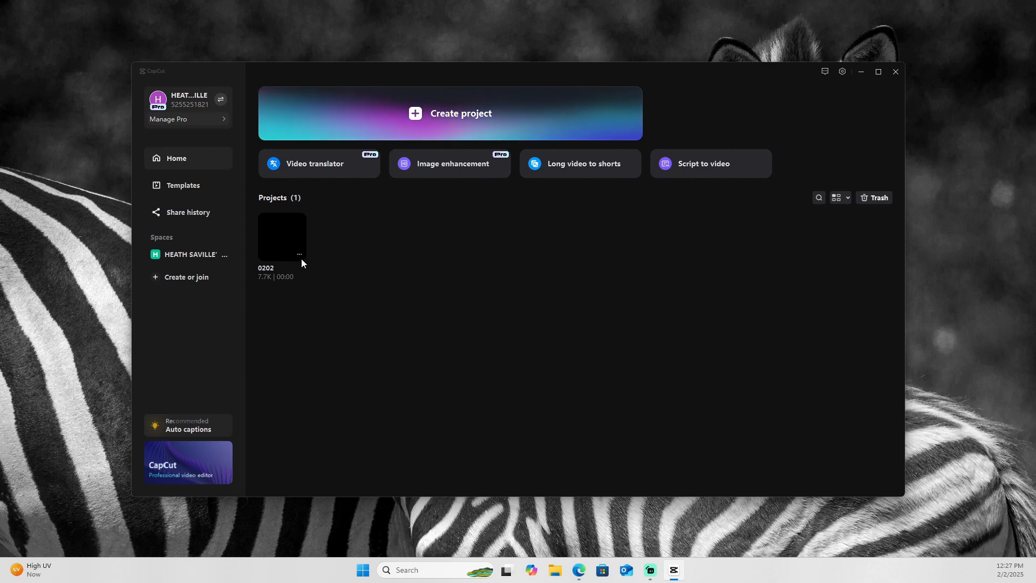
{"action": "left_click", "coordinate": [301, 253]}
{"action": "left_click", "coordinate": [340, 282]}
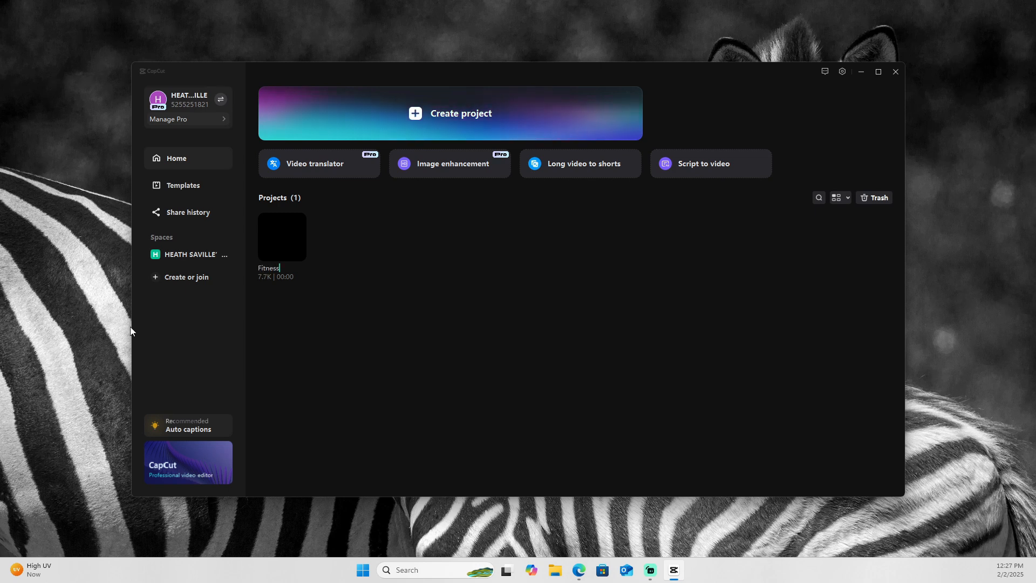
{"action": "left_click", "coordinate": [387, 330]}
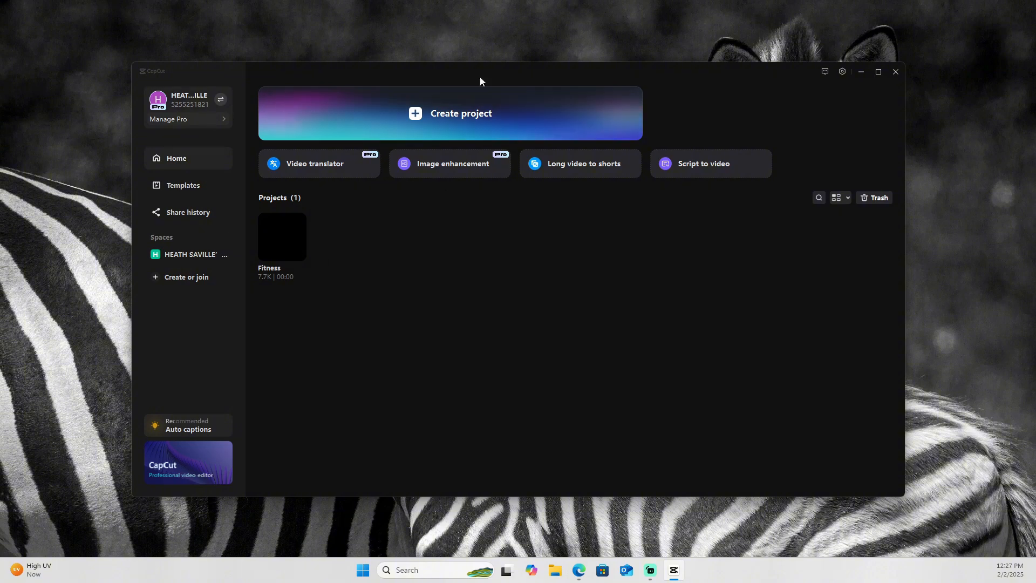
Create a new project and import the 20250110_152928 and 20250110_151411 videos from the Photos-001 folder.
{"action": "left_click", "coordinate": [458, 106]}
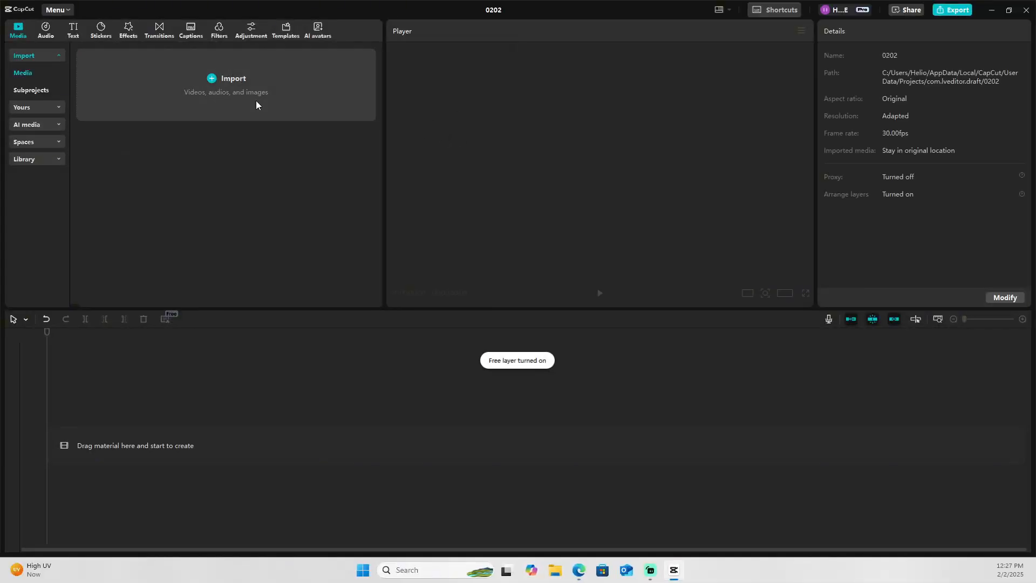
{"action": "left_click", "coordinate": [256, 101]}
{"action": "left_click_drag", "start_coordinate": [173, 151], "coordinate": [144, 97]}
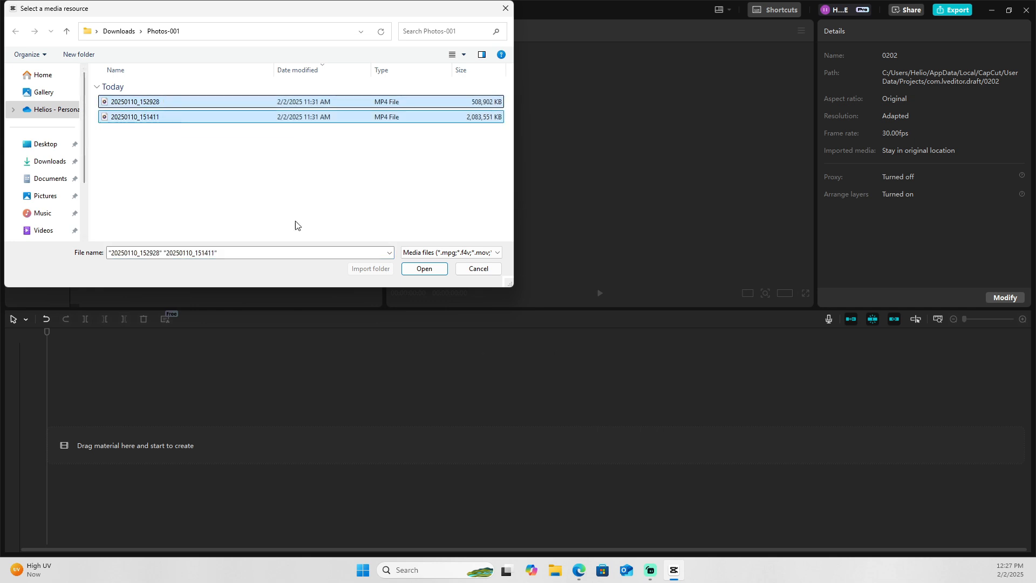
{"action": "left_click", "coordinate": [429, 270]}
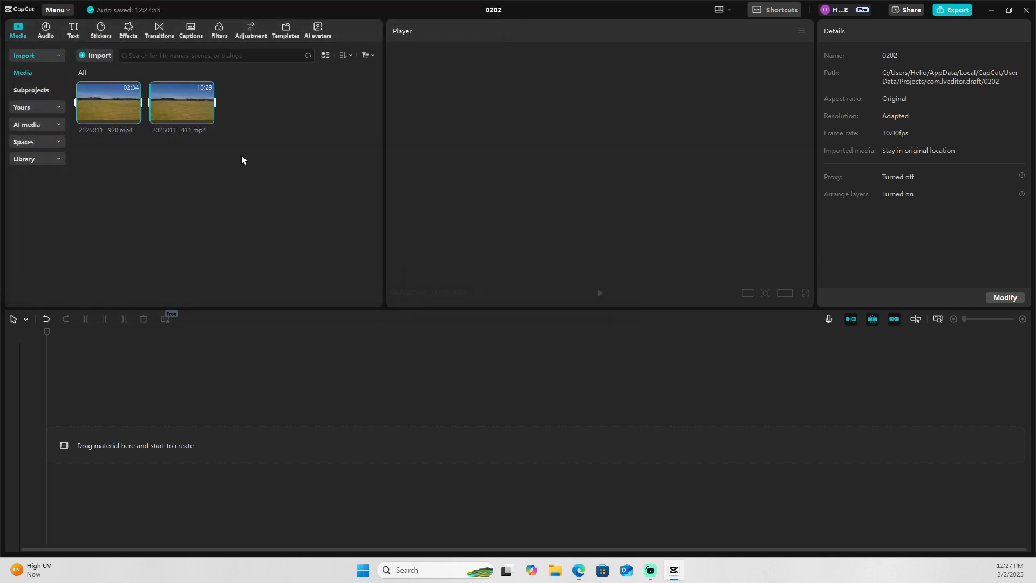
{"action": "mouse_move", "coordinate": [132, 125]}
{"action": "left_click", "coordinate": [232, 187]}
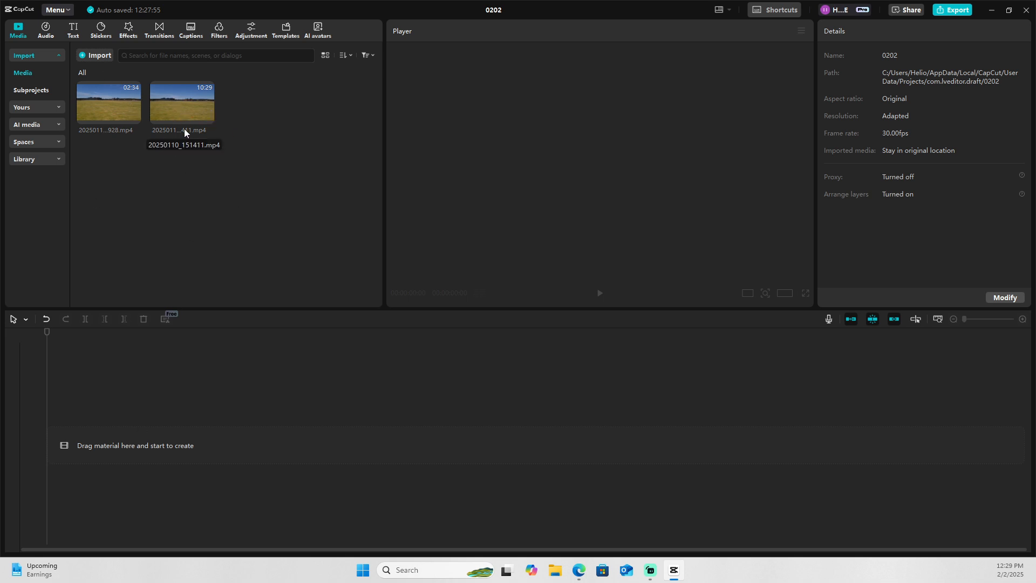
Place the 20250110_152928 clip at the start of the main track with the 20250110_151411 clip directly after it.
{"action": "left_click", "coordinate": [113, 100]}
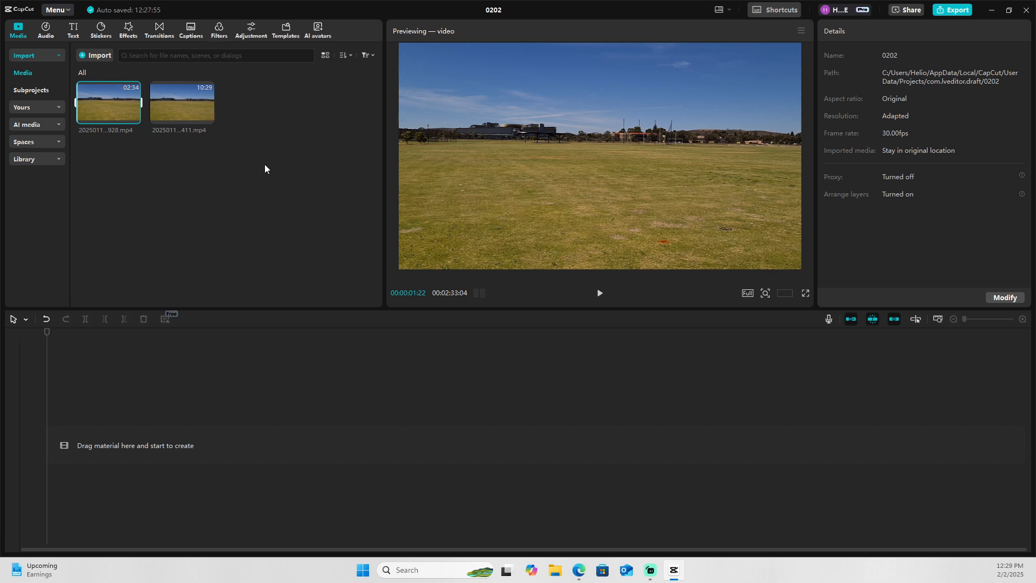
{"action": "mouse_move", "coordinate": [182, 110]}
{"action": "left_click_drag", "start_coordinate": [104, 95], "coordinate": [102, 439]}
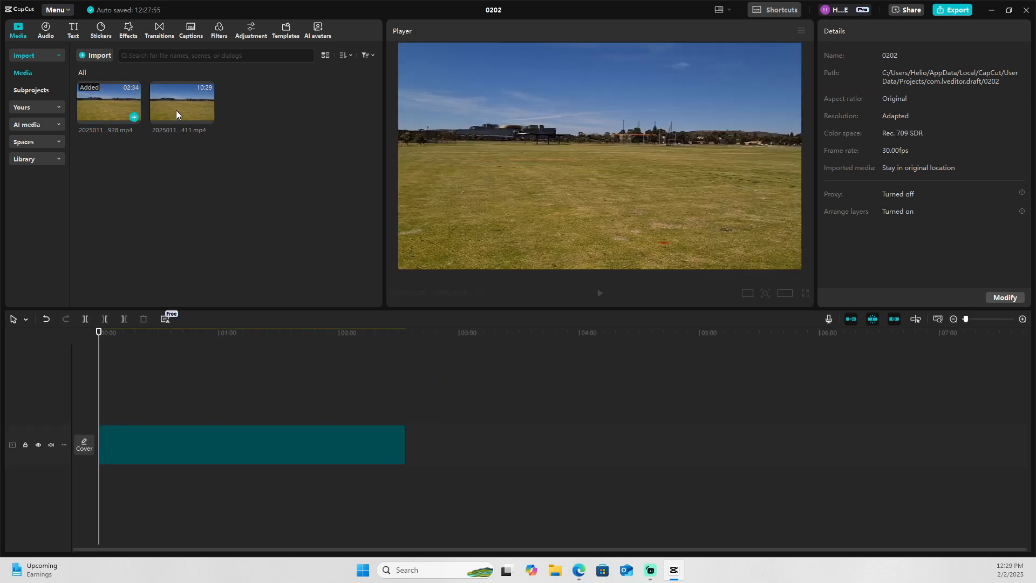
{"action": "left_click_drag", "start_coordinate": [192, 102], "coordinate": [420, 441]}
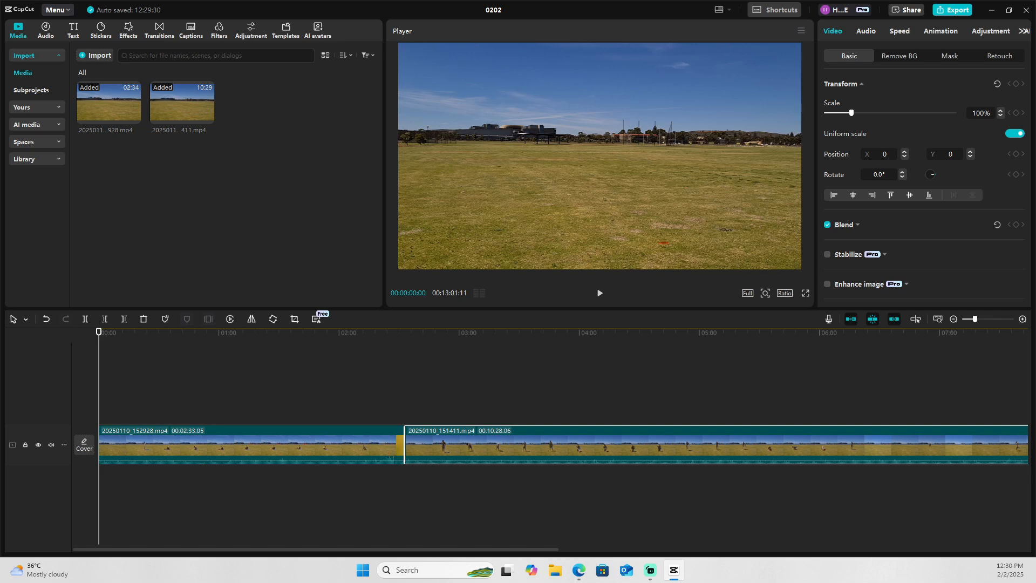
{"action": "left_click_drag", "start_coordinate": [515, 440], "coordinate": [319, 395]}
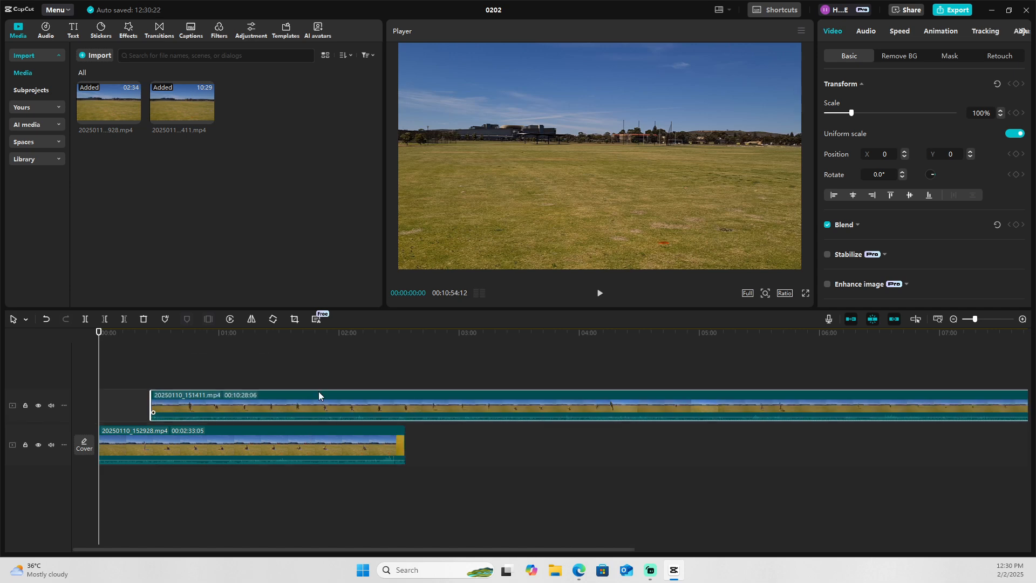
{"action": "left_click_drag", "start_coordinate": [227, 400], "coordinate": [470, 426]}
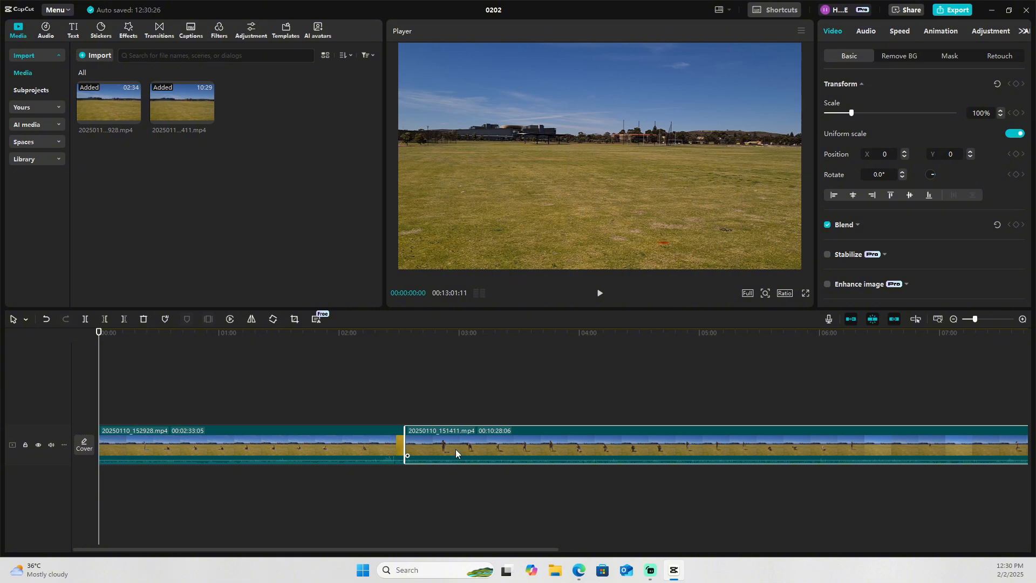
Examine the opening four seconds of the 20250110_152928 clip at different timeline zoom levels by scrubbing the playhead through its frames.
{"action": "scroll", "coordinate": [455, 449], "scroll_direction": "up", "scroll_amount": 6}
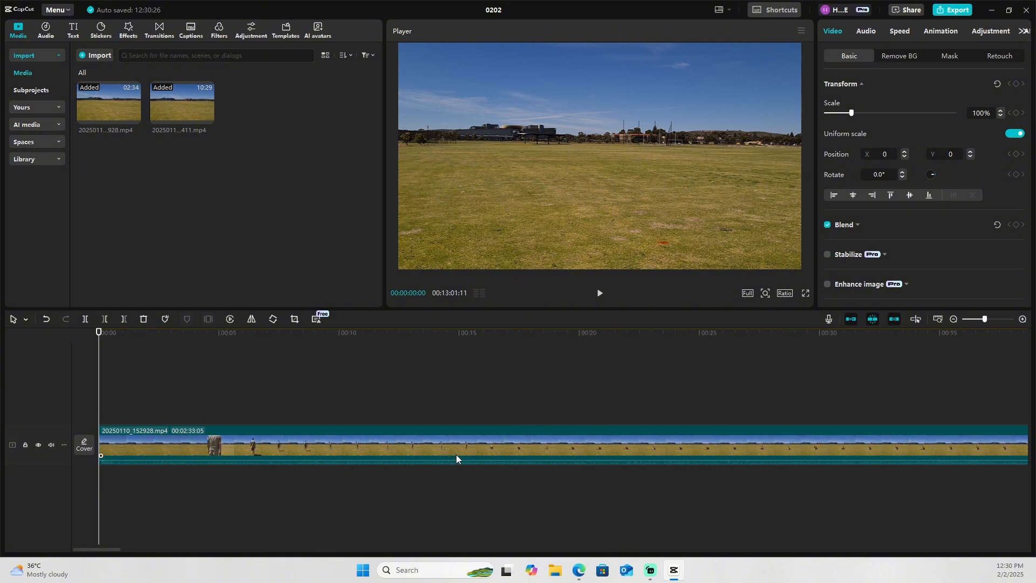
{"action": "scroll", "coordinate": [455, 454], "scroll_direction": "up", "scroll_amount": 5}
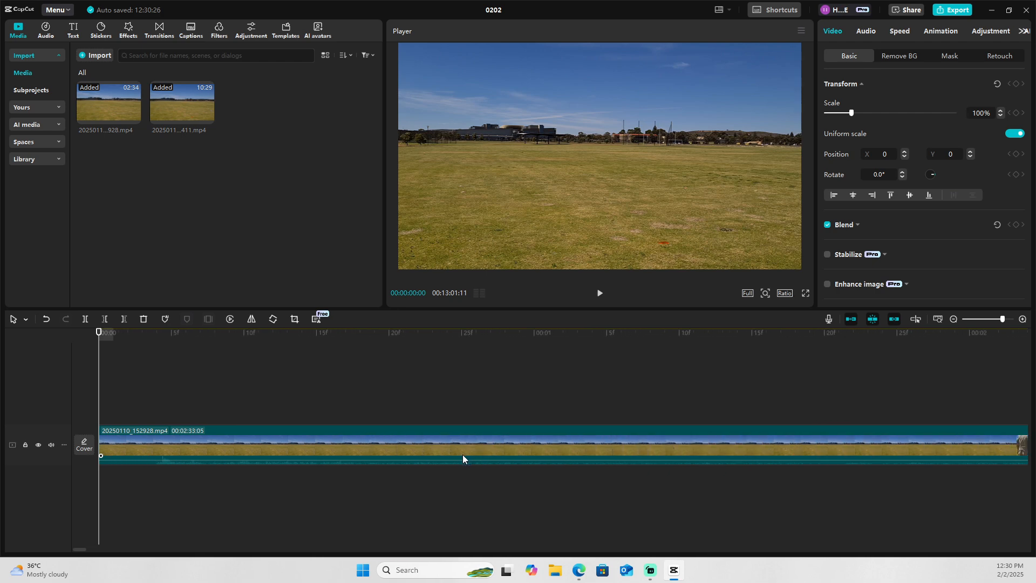
{"action": "scroll", "coordinate": [464, 455], "scroll_direction": "up", "scroll_amount": 1}
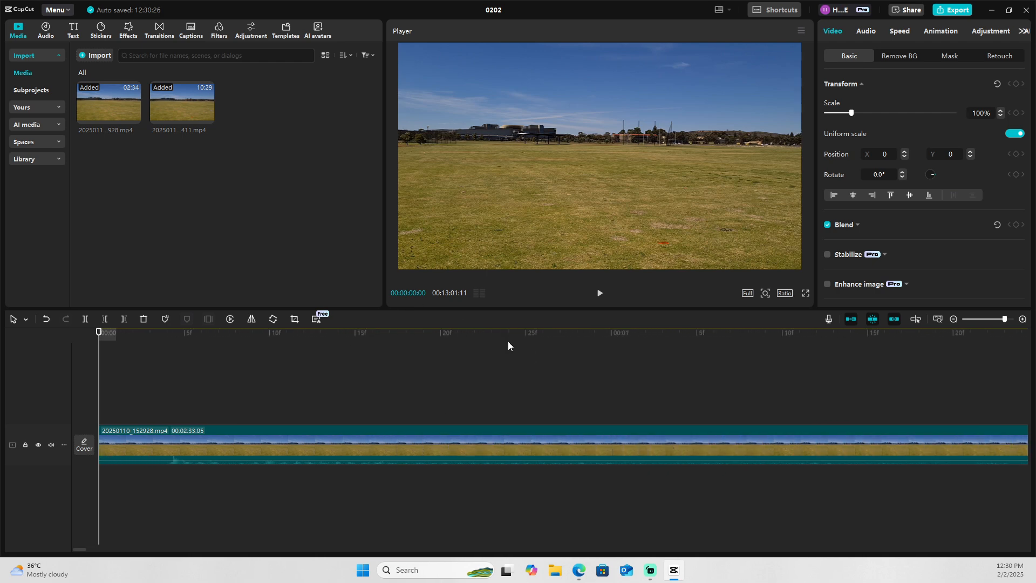
{"action": "scroll", "coordinate": [491, 384], "scroll_direction": "down", "scroll_amount": 10}
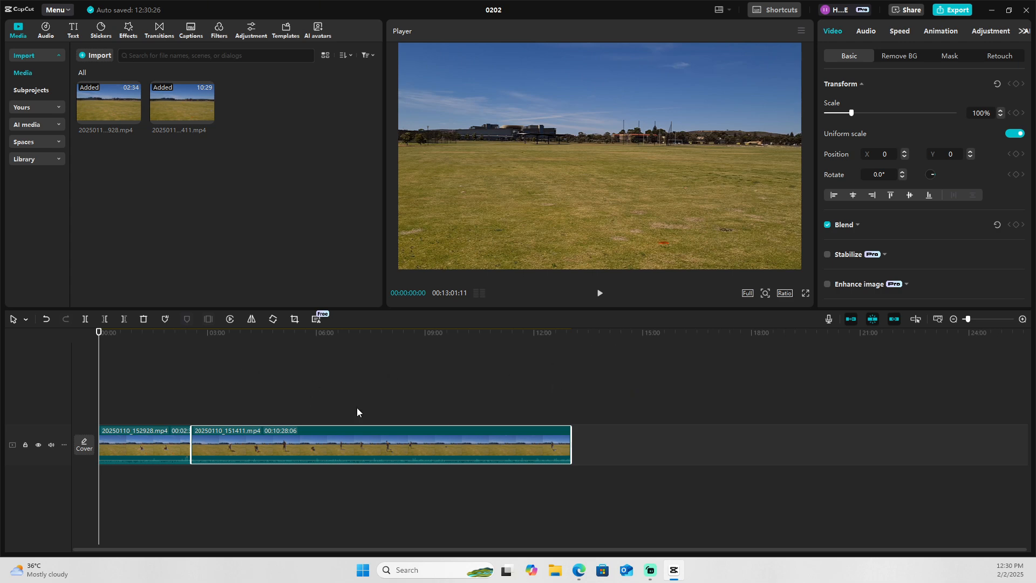
{"action": "scroll", "coordinate": [413, 424], "scroll_direction": "up", "scroll_amount": 10}
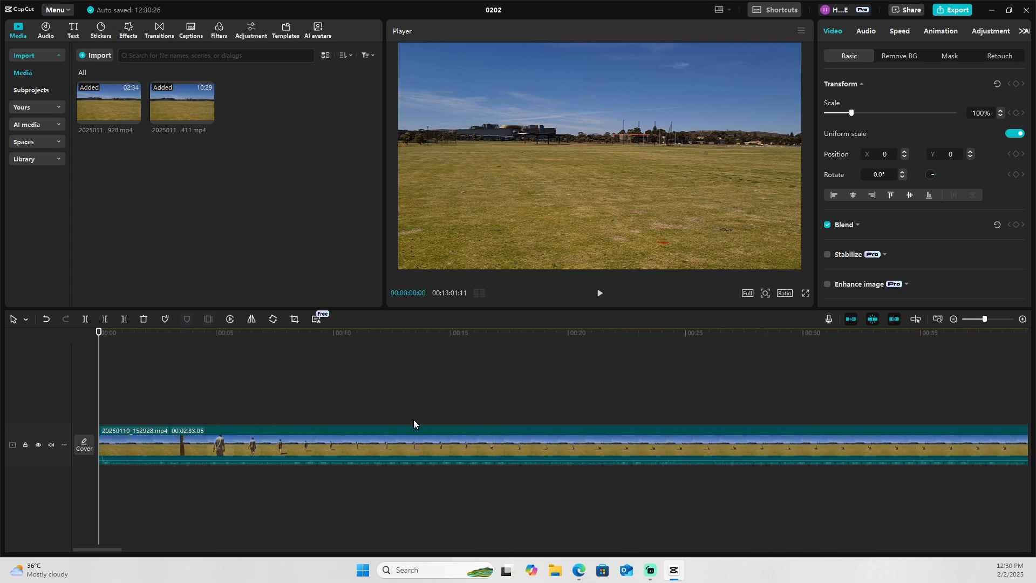
{"action": "scroll", "coordinate": [390, 419], "scroll_direction": "up", "scroll_amount": 2}
{"action": "left_click", "coordinate": [365, 334]}
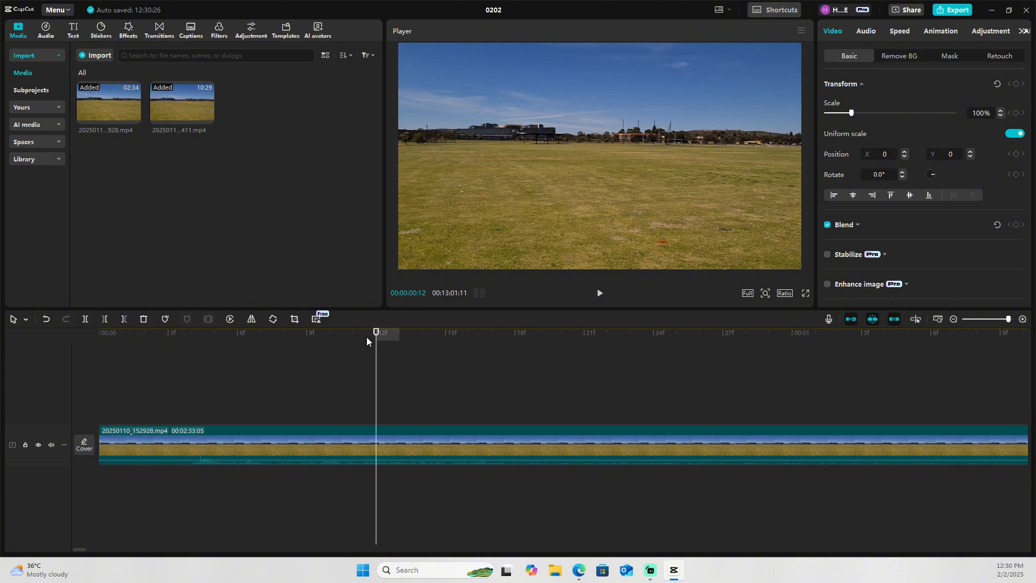
{"action": "scroll", "coordinate": [181, 403], "scroll_direction": "down", "scroll_amount": 3}
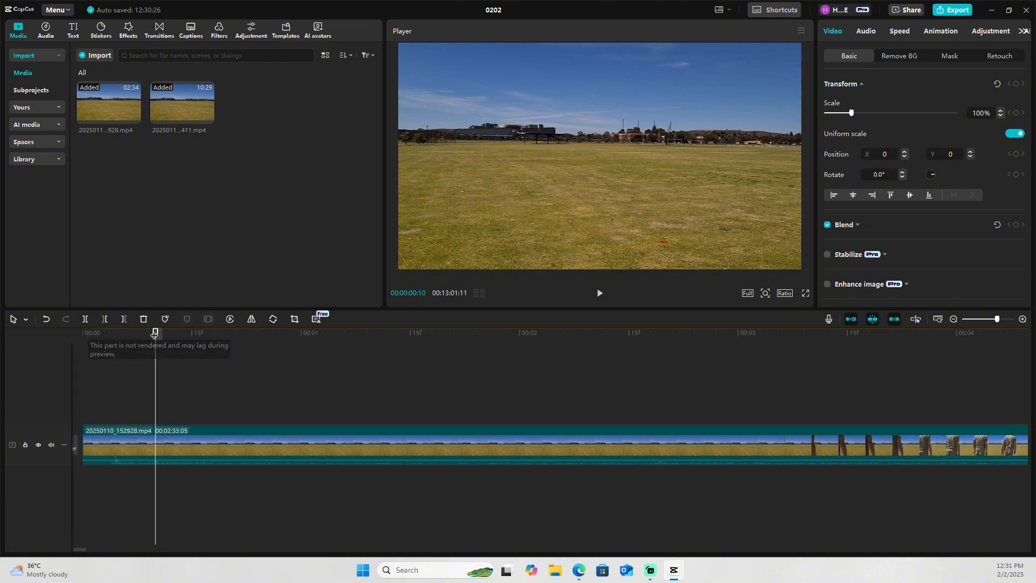
{"action": "left_click_drag", "start_coordinate": [155, 334], "coordinate": [927, 381]}
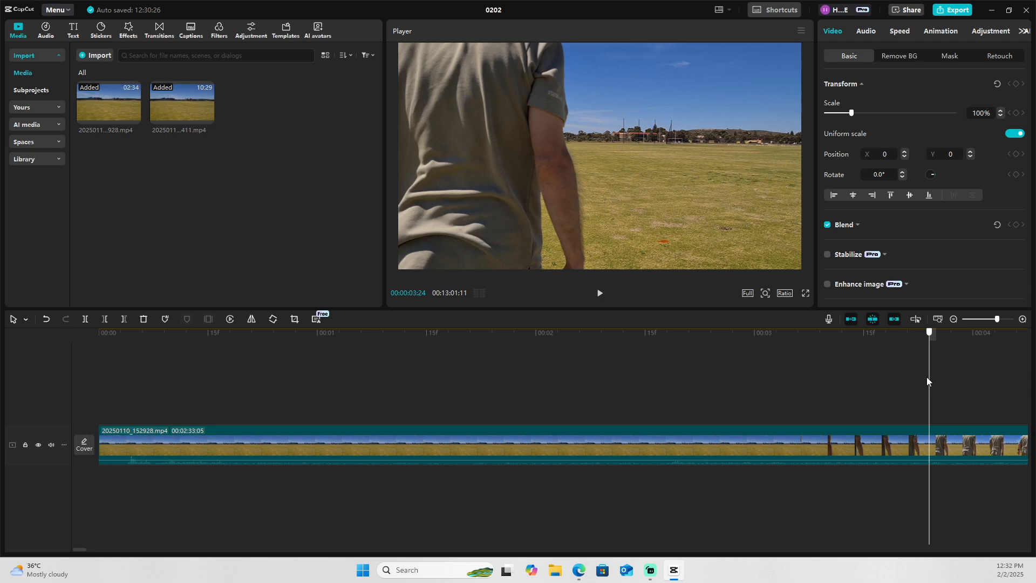
{"action": "left_click_drag", "start_coordinate": [927, 381], "coordinate": [802, 352]}
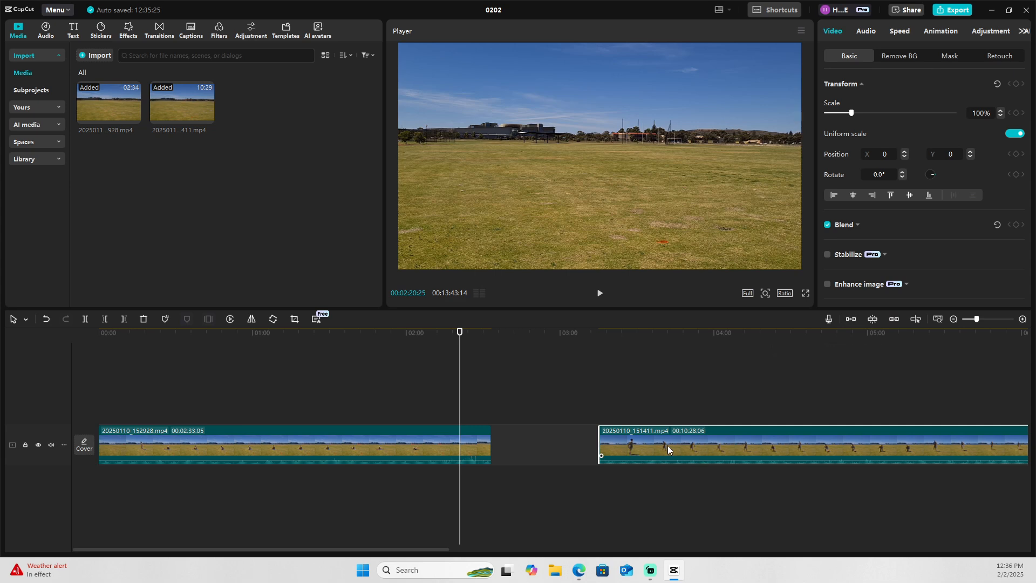
Turn on the main track magnet and bring the 20250110_151411 clip back from an upper track to sit directly behind the first clip.
{"action": "mouse_move", "coordinate": [668, 446]}
{"action": "left_mouse_down"}
{"action": "mouse_move", "coordinate": [650, 534]}
{"action": "mouse_move", "coordinate": [650, 443]}
{"action": "left_mouse_up"}
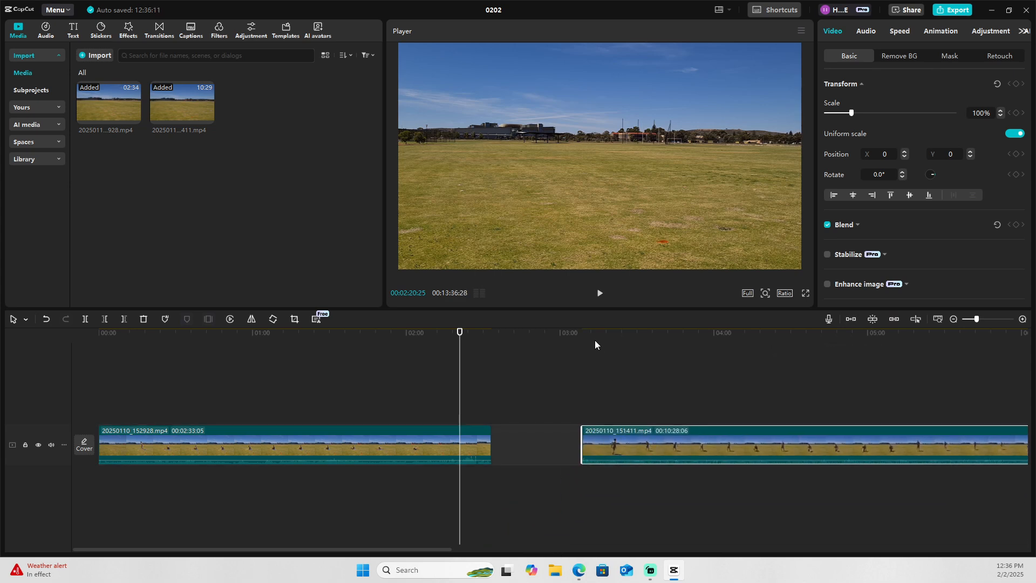
{"action": "left_click_drag", "start_coordinate": [733, 436], "coordinate": [700, 414]}
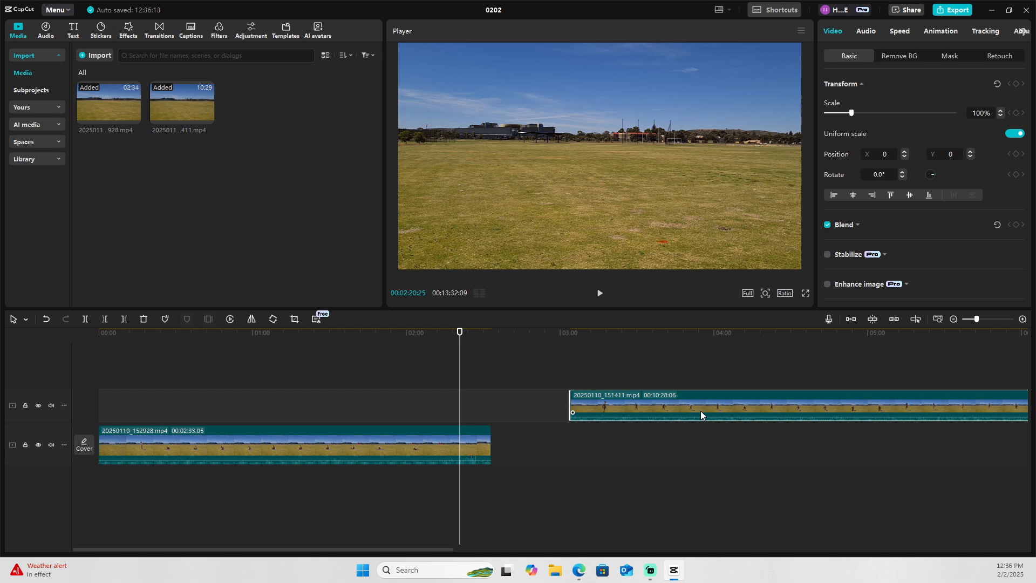
{"action": "left_click", "coordinate": [854, 322]}
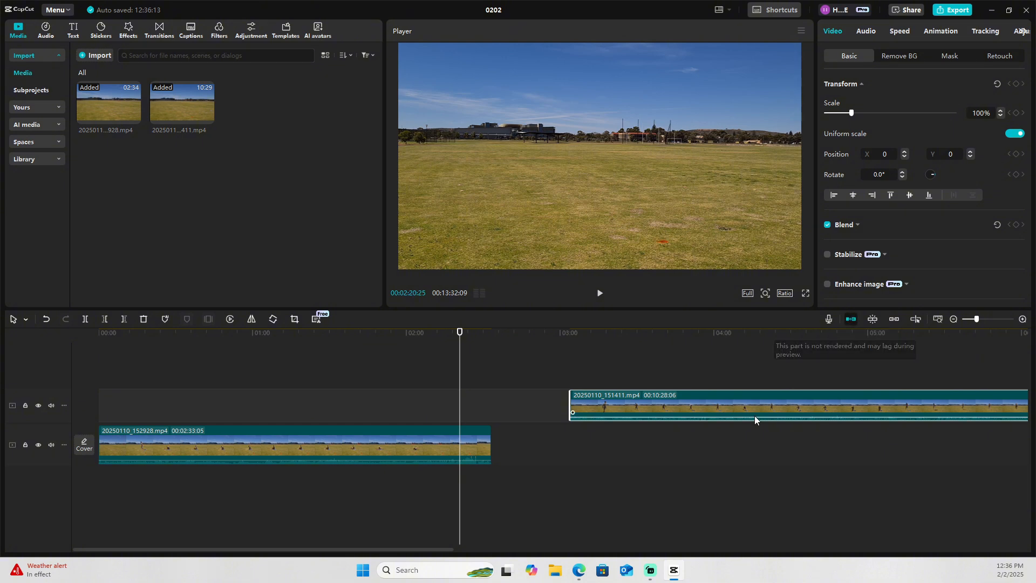
{"action": "left_click_drag", "start_coordinate": [665, 407], "coordinate": [668, 439]}
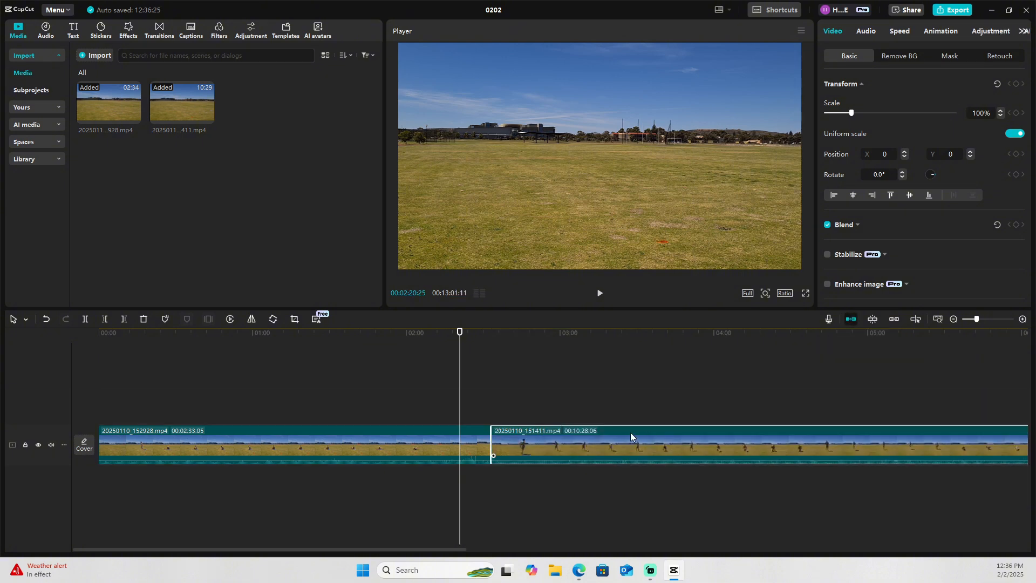
With the main track magnet off, move the 20250110_151411 clip away from the first clip, and turn the magnet on to close the gap.
{"action": "left_click_drag", "start_coordinate": [474, 339], "coordinate": [441, 367]}
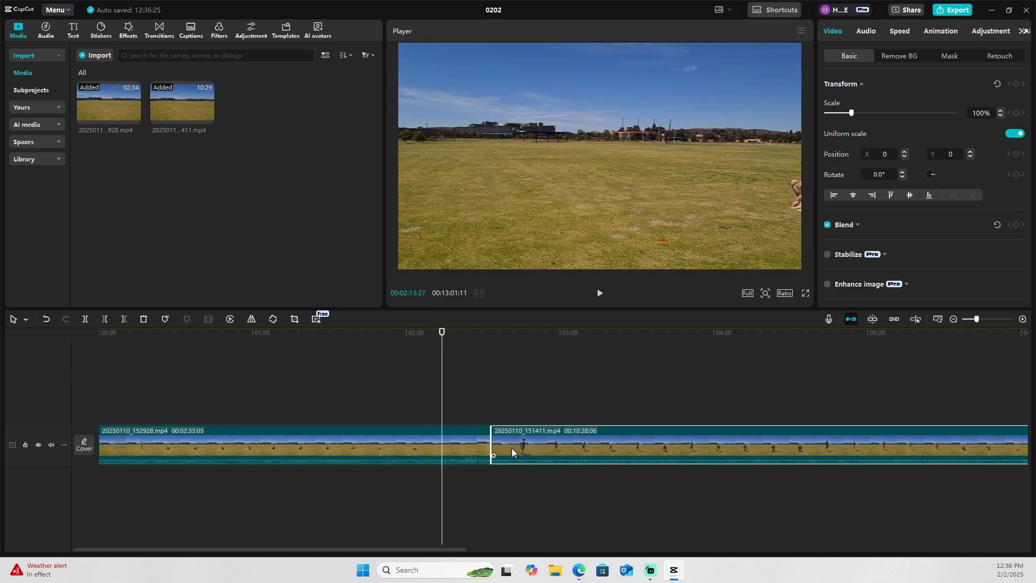
{"action": "left_click_drag", "start_coordinate": [512, 448], "coordinate": [880, 443]}
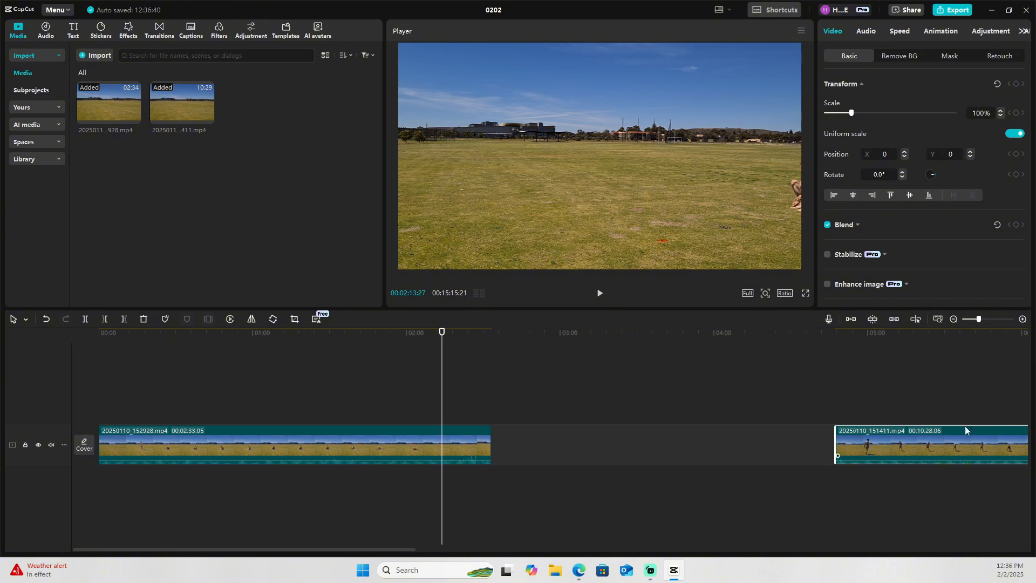
{"action": "scroll", "coordinate": [717, 373], "scroll_direction": "down", "scroll_amount": 2}
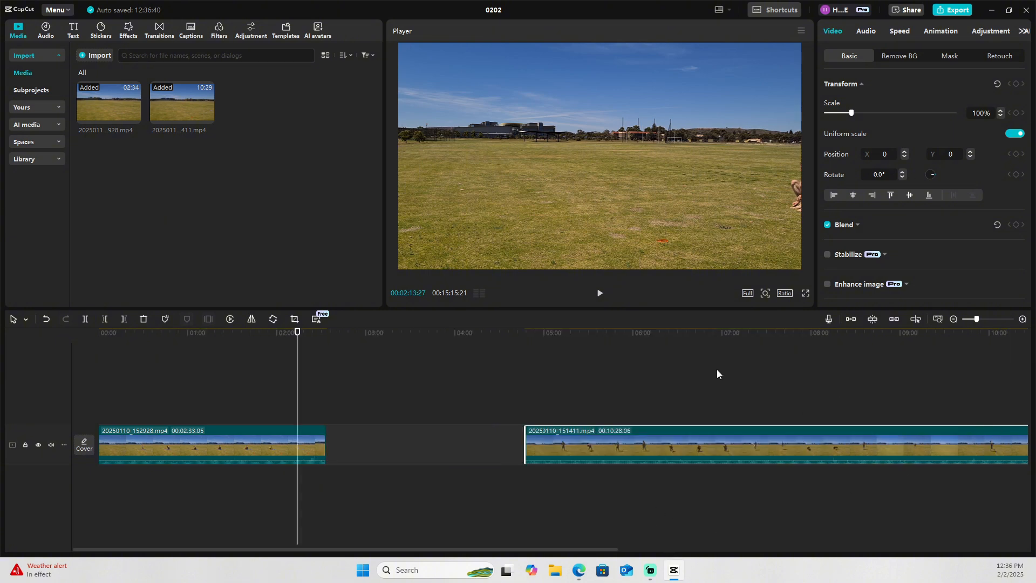
{"action": "left_click_drag", "start_coordinate": [580, 439], "coordinate": [688, 444]}
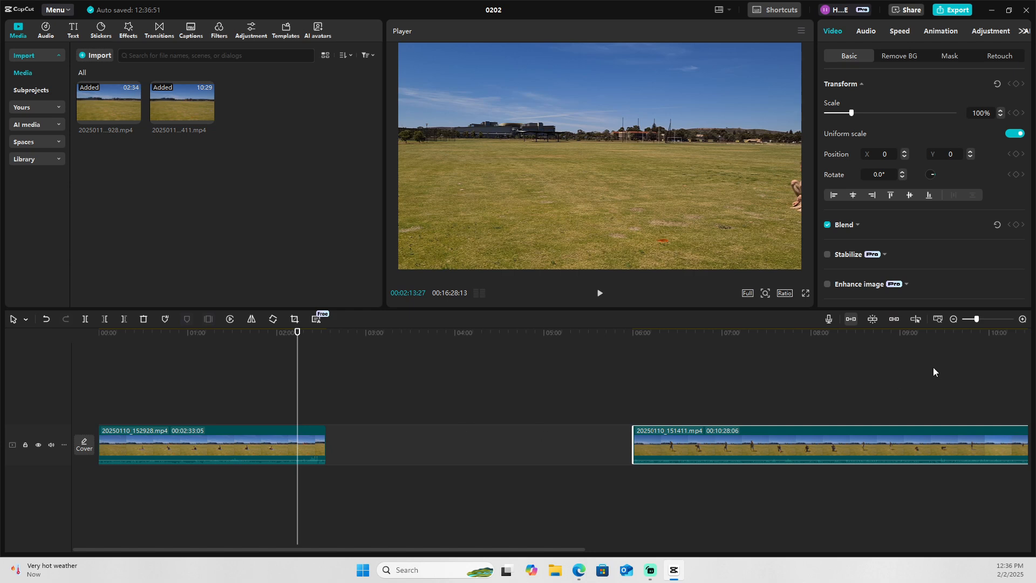
{"action": "left_click", "coordinate": [851, 319]}
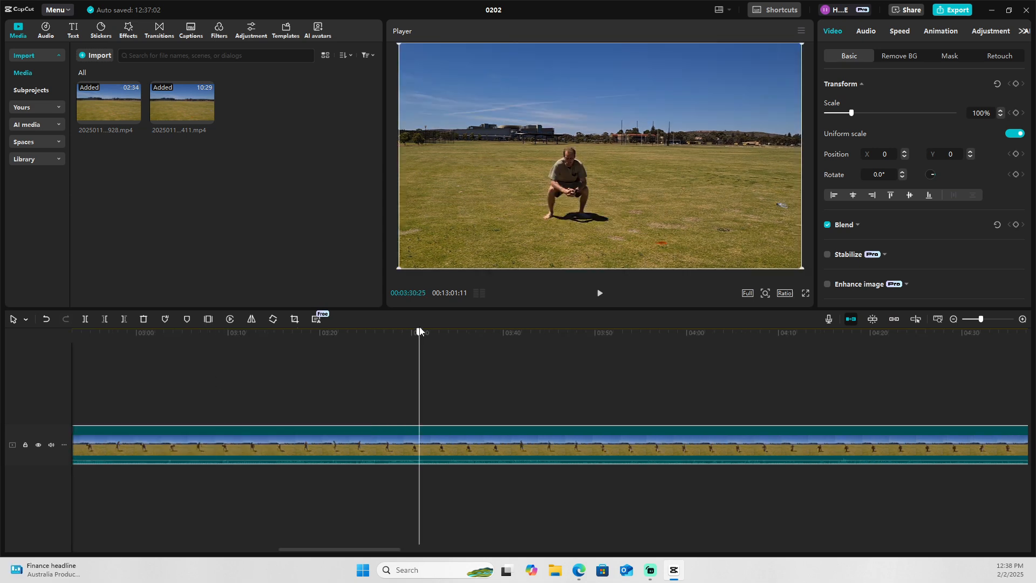
Add a marker to the 20250110_151411 clip at about 00:04:00:16 and bring the playhead back to it.
{"action": "left_click_drag", "start_coordinate": [420, 332], "coordinate": [692, 318]}
{"action": "left_click_drag", "start_coordinate": [375, 545], "coordinate": [417, 545]}
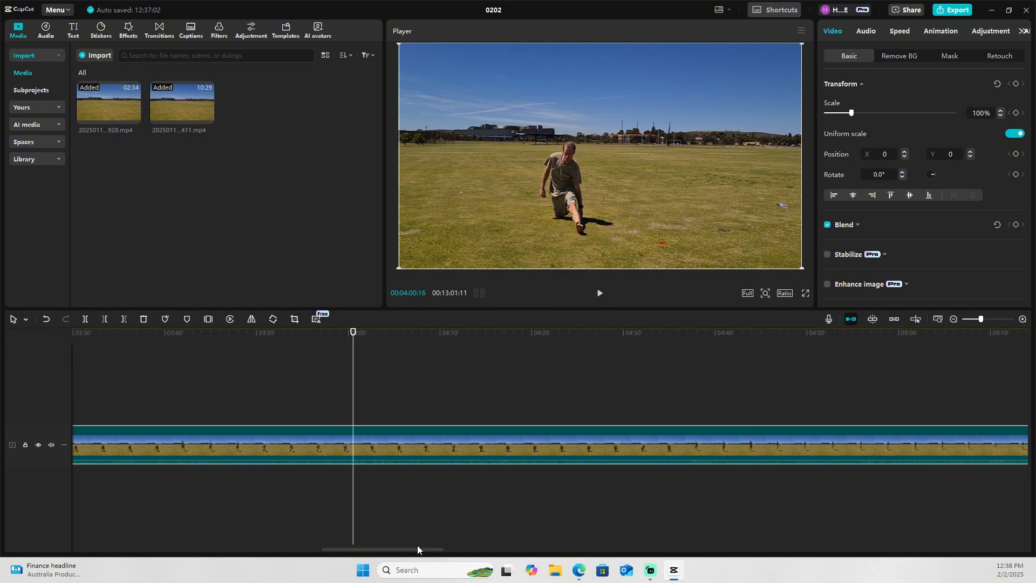
{"action": "left_click", "coordinate": [188, 319]}
{"action": "left_click_drag", "start_coordinate": [347, 332], "coordinate": [333, 332]}
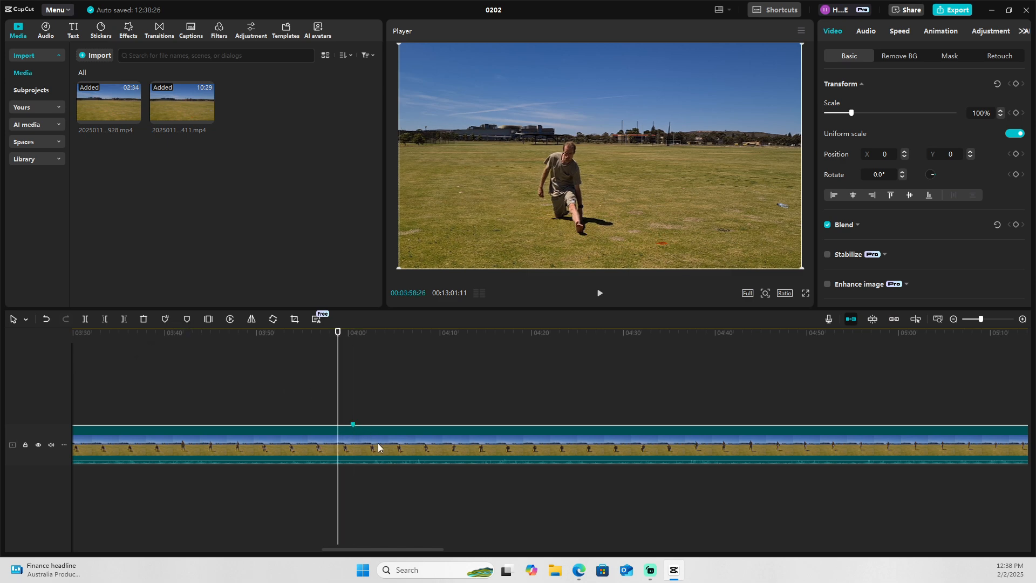
{"action": "left_click", "coordinate": [352, 334]}
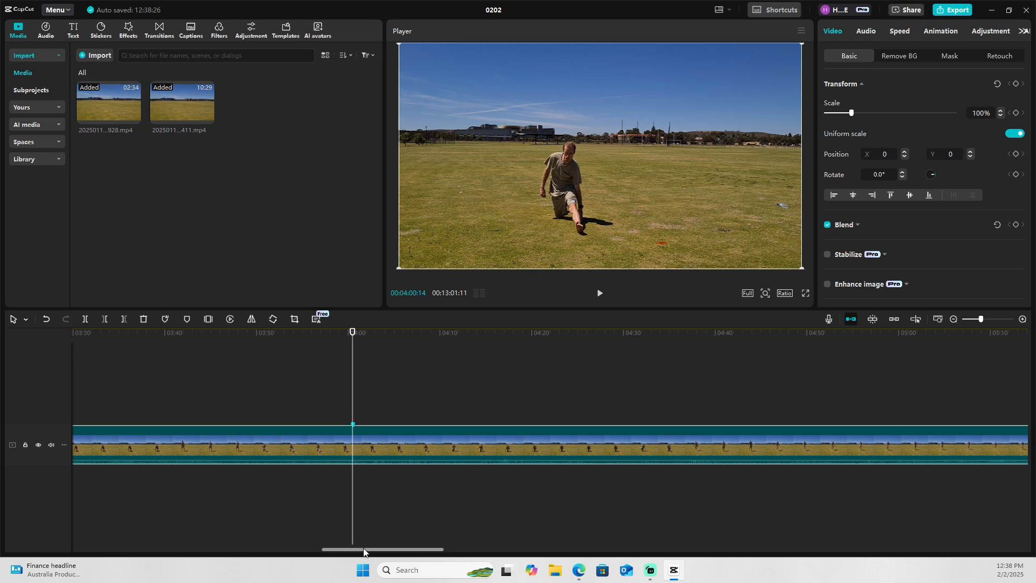
Add a second marker to the 20250110_151411 clip at 00:04:29:22 and move the playhead past it.
{"action": "left_click_drag", "start_coordinate": [353, 333], "coordinate": [621, 310]}
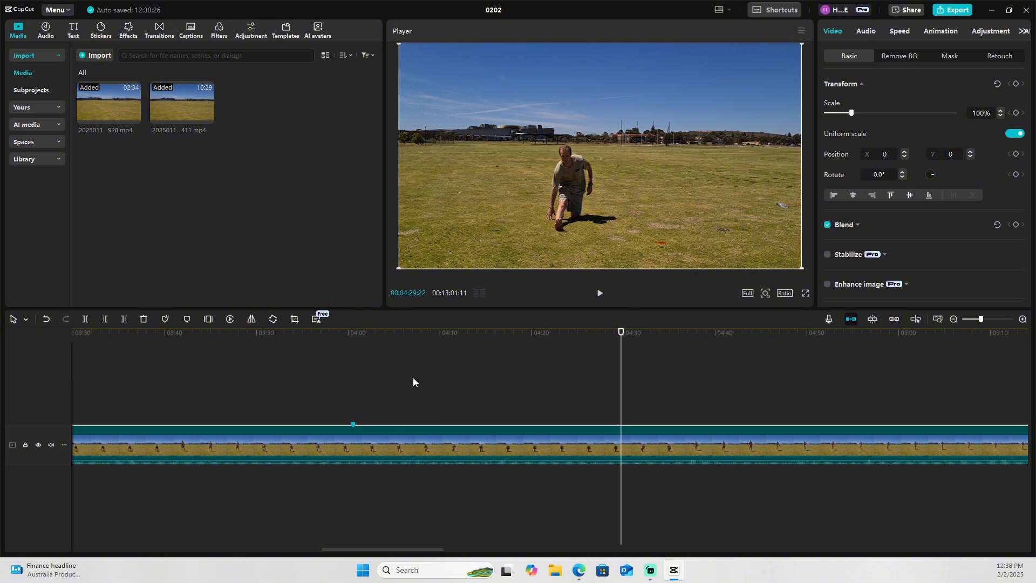
{"action": "left_click", "coordinate": [187, 319]}
{"action": "left_click", "coordinate": [794, 345]}
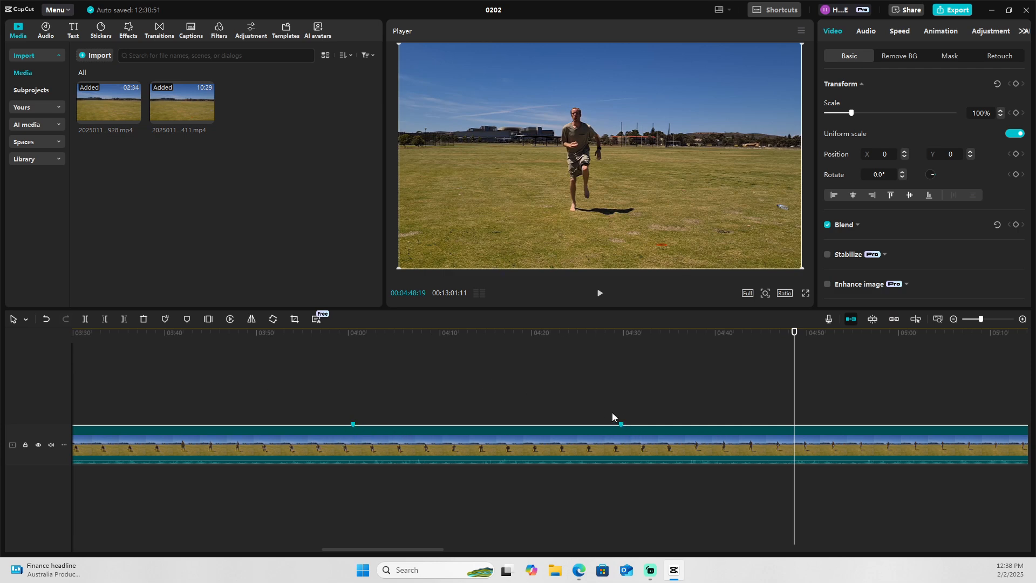
Add a default text clip above the video at the first marker, about 00:04:00:16, and place the playhead over it.
{"action": "left_click", "coordinate": [353, 359]}
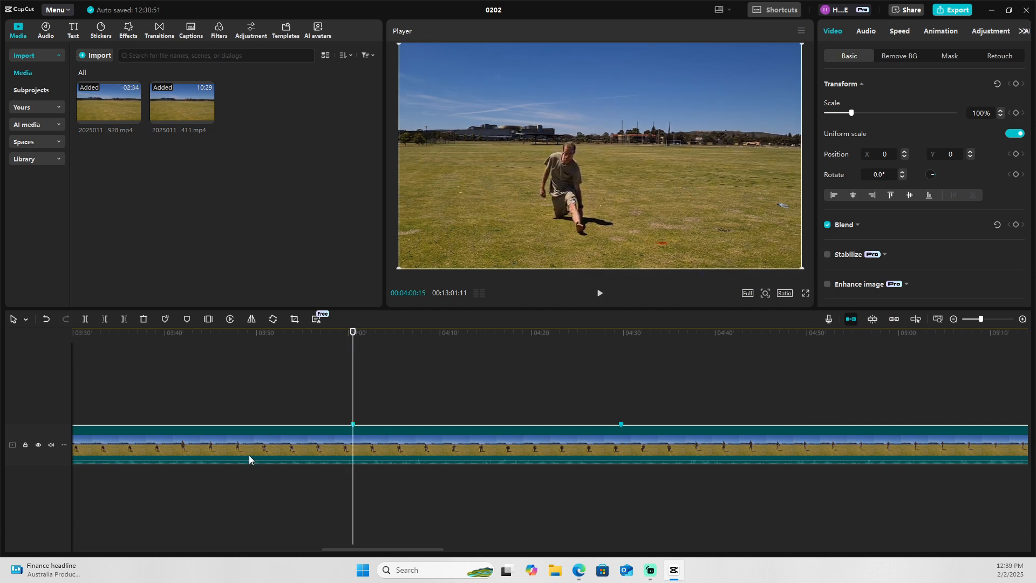
{"action": "left_click", "coordinate": [354, 412]}
{"action": "left_click", "coordinate": [73, 30]}
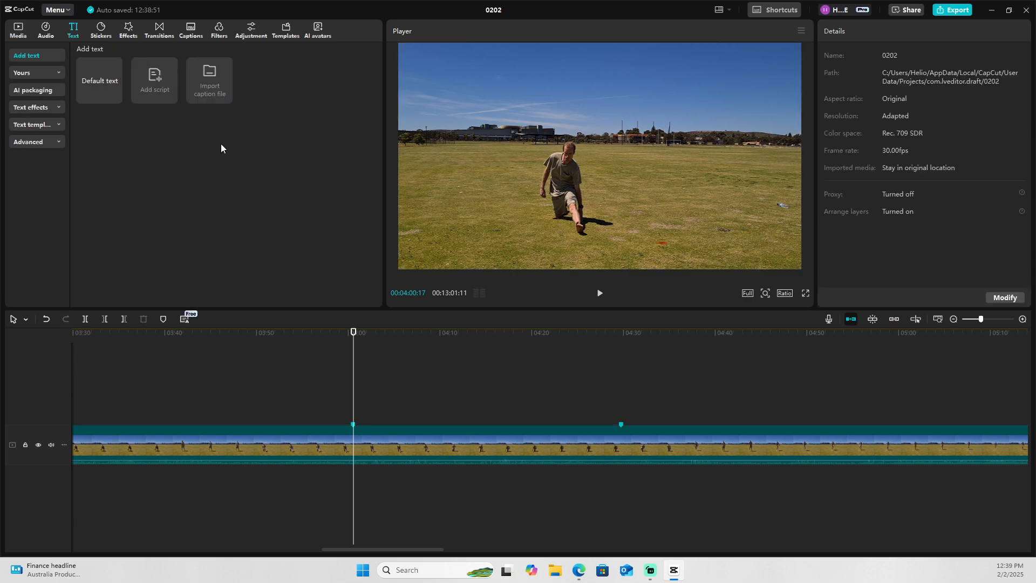
{"action": "left_click", "coordinate": [96, 93]}
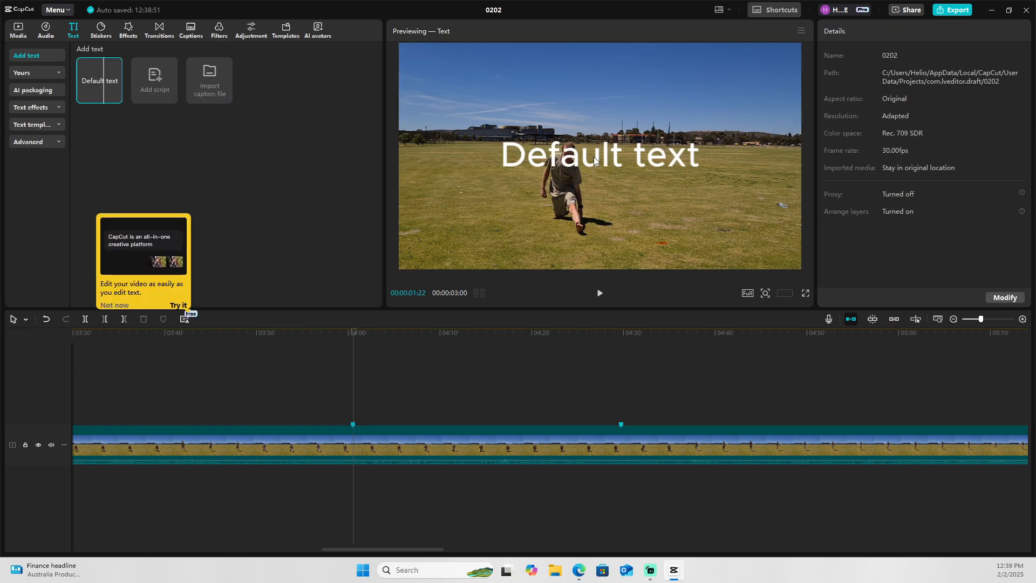
{"action": "left_click", "coordinate": [367, 31]}
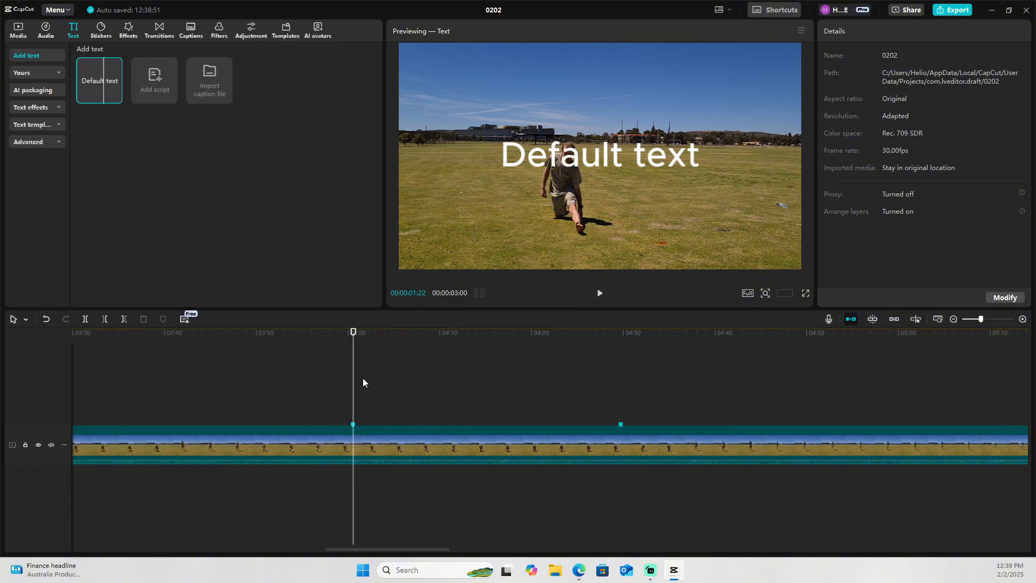
{"action": "left_click_drag", "start_coordinate": [105, 86], "coordinate": [354, 417]}
{"action": "left_click", "coordinate": [363, 341]}
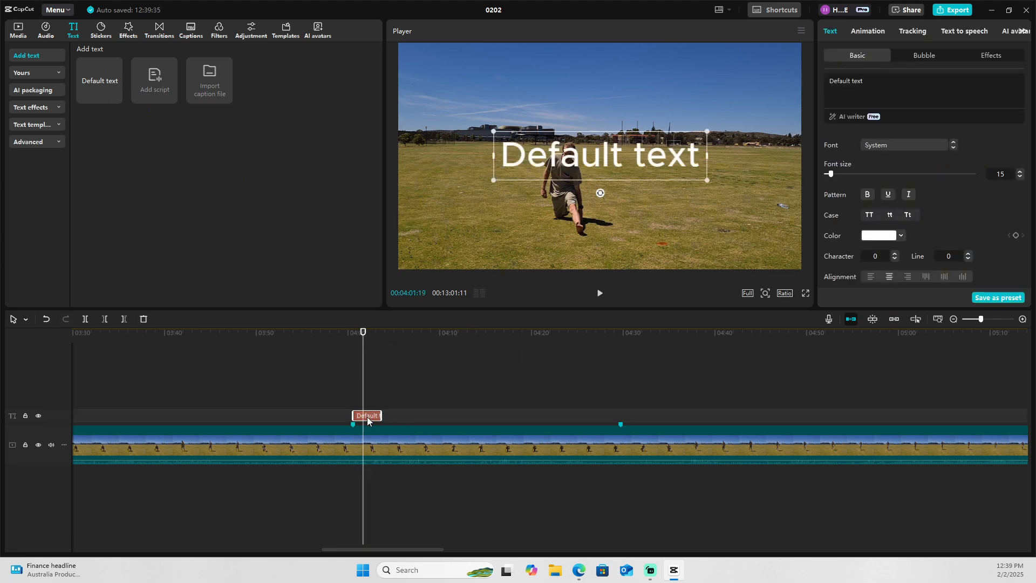
Move the text to the lower edge of the video frame and change its wording to "Left Leg".
{"action": "left_click_drag", "start_coordinate": [590, 162], "coordinate": [574, 256]}
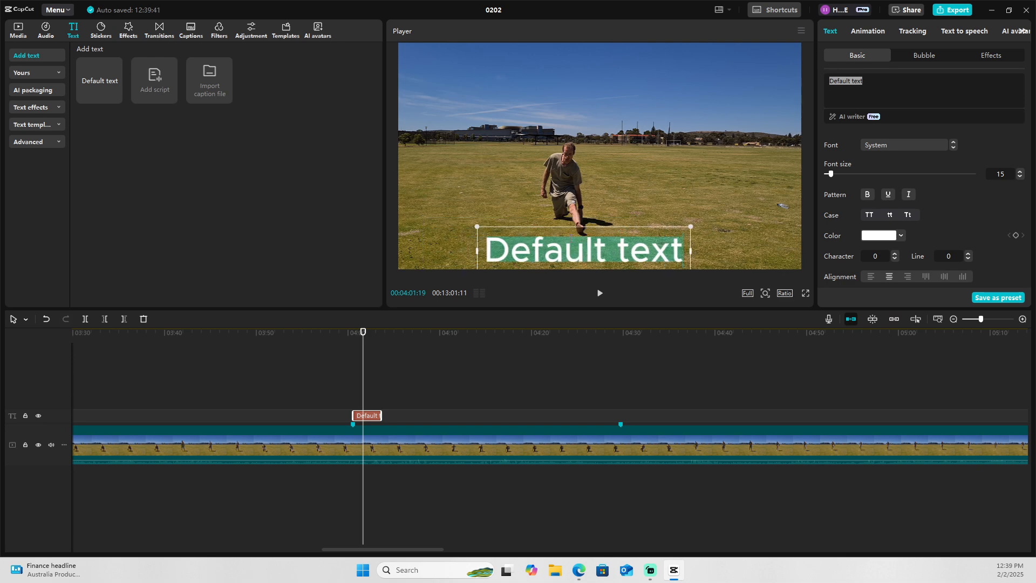
{"action": "type", "text": "Left Leg"}
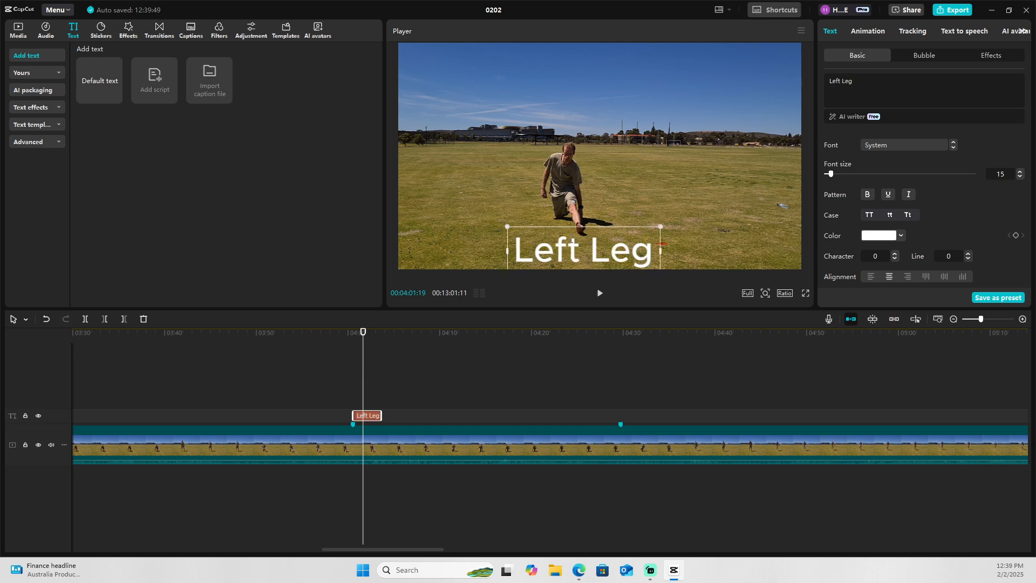
{"action": "left_click", "coordinate": [478, 177]}
Scrub back and forth around the first marker to examine where the Left Leg text starts showing in the preview.
{"action": "left_click", "coordinate": [351, 360]}
{"action": "left_click", "coordinate": [354, 361]}
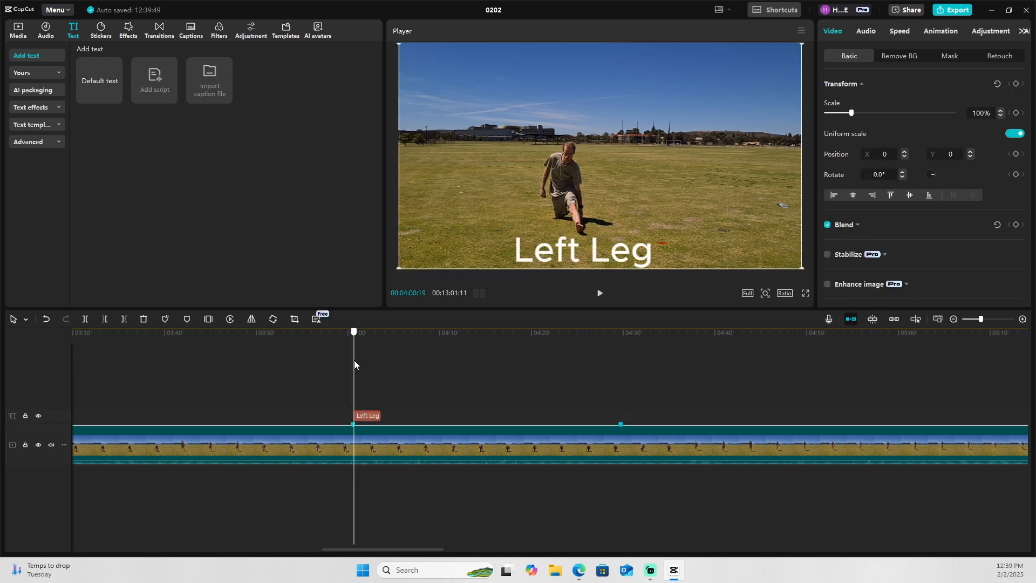
{"action": "left_click", "coordinate": [364, 361]}
{"action": "left_click", "coordinate": [352, 363]}
{"action": "left_click", "coordinate": [353, 364]}
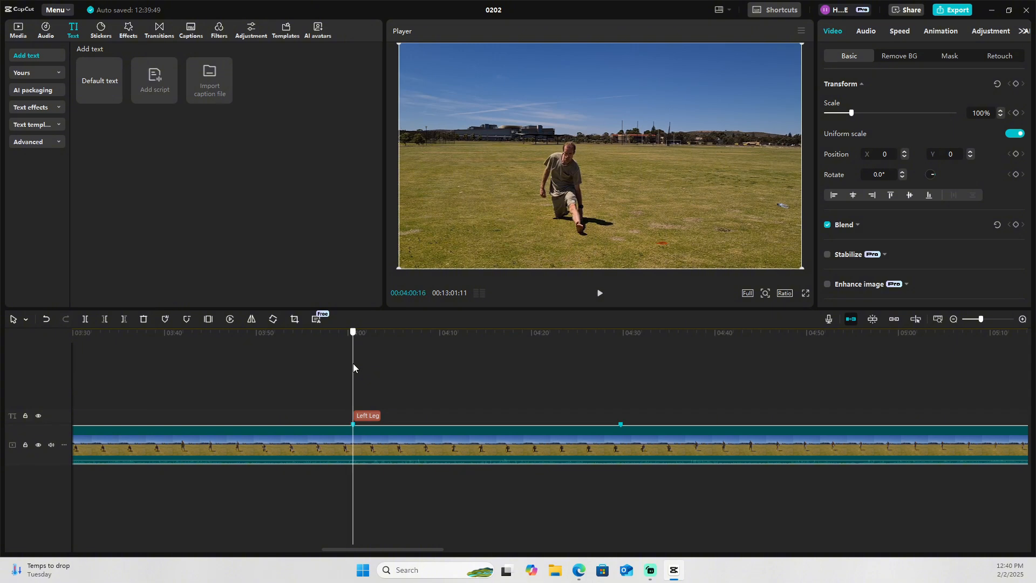
{"action": "left_click", "coordinate": [348, 366]}
{"action": "left_click", "coordinate": [353, 364]}
{"action": "left_click", "coordinate": [358, 364]}
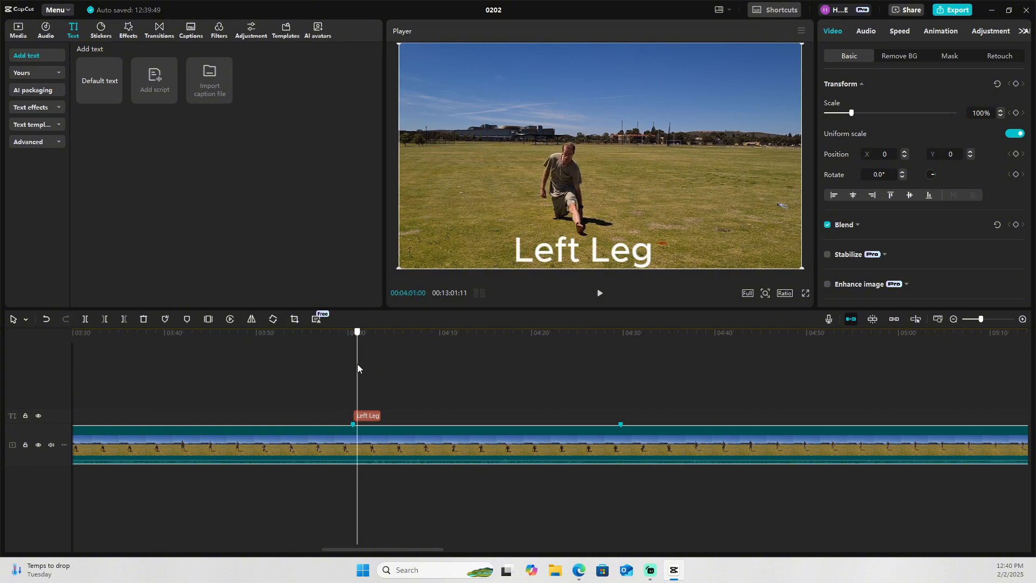
{"action": "left_click", "coordinate": [337, 372]}
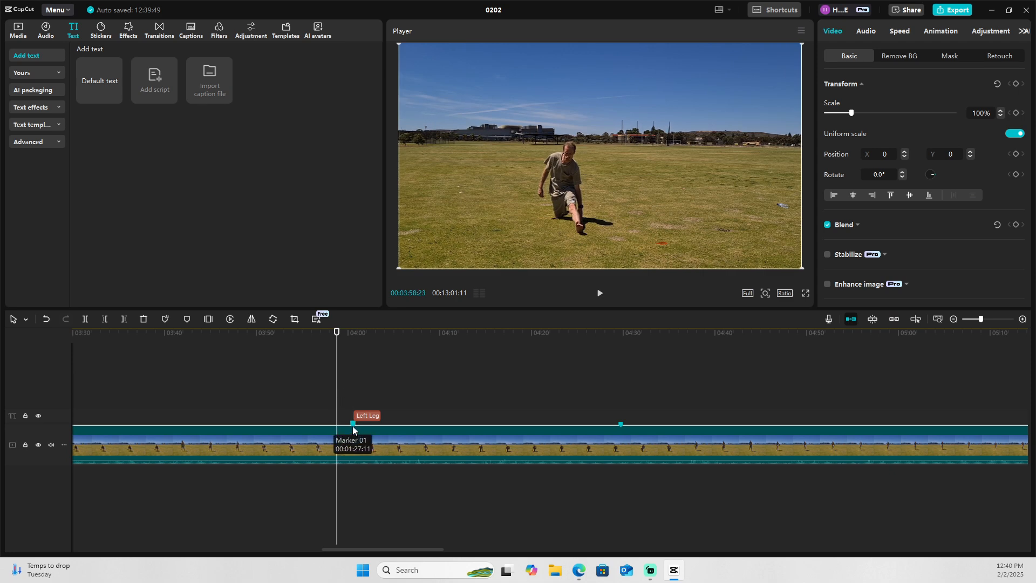
{"action": "left_click", "coordinate": [358, 339]}
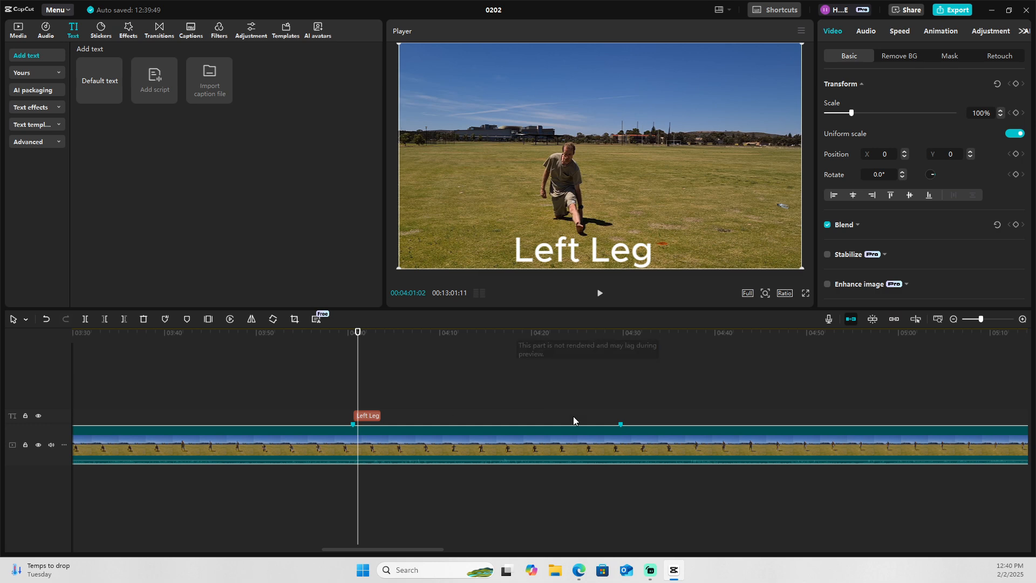
Reposition the Left Leg text toward the lower-right part of the video frame, beside the person's foot.
{"action": "left_click", "coordinate": [597, 253]}
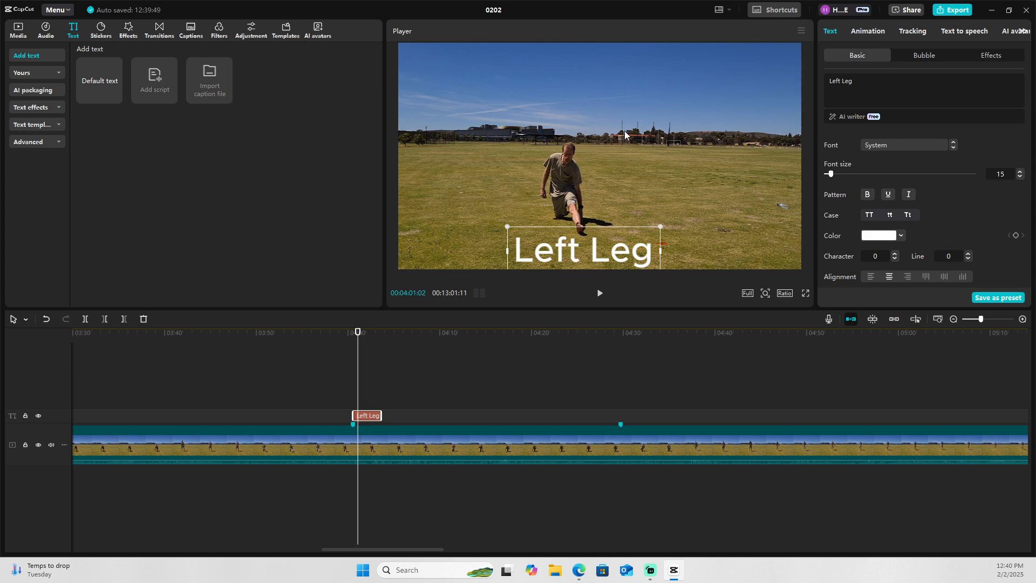
{"action": "left_click_drag", "start_coordinate": [588, 256], "coordinate": [669, 249]}
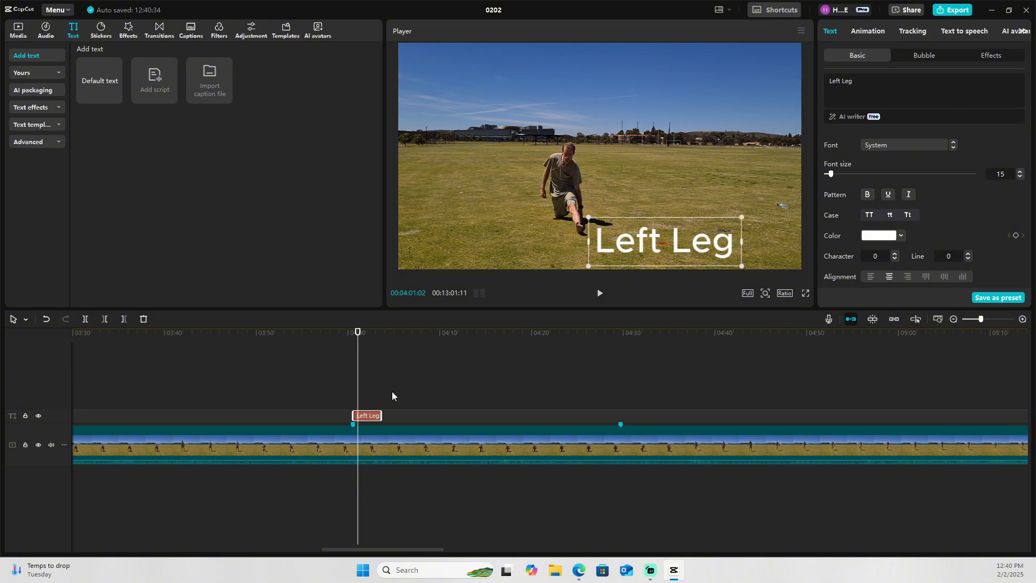
{"action": "scroll", "coordinate": [718, 425], "scroll_direction": "down", "scroll_amount": 5}
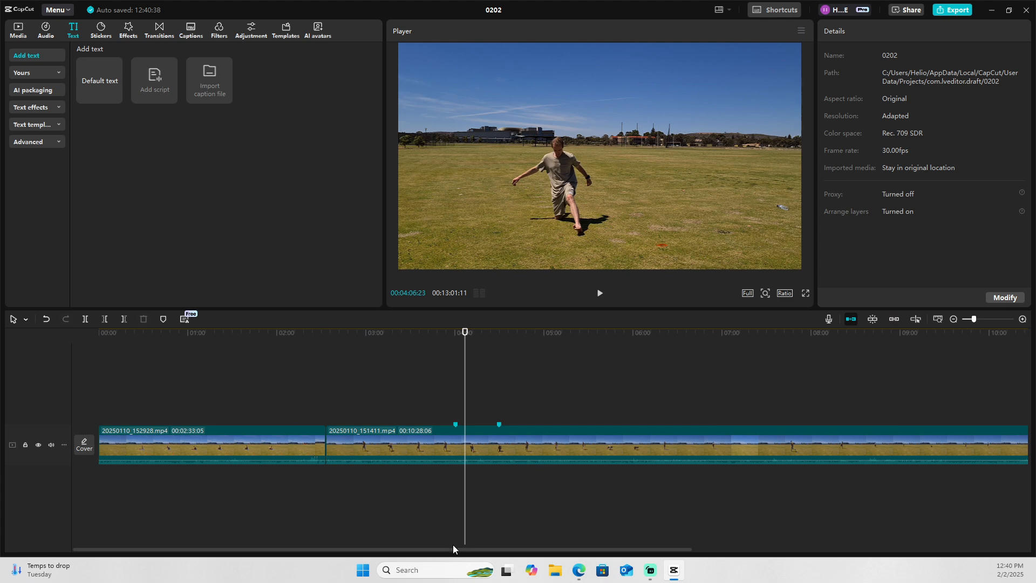
Return the playhead to the project start and move the 20250110_151411 clip onto an upper track near the beginning.
{"action": "key", "text": "Home"}
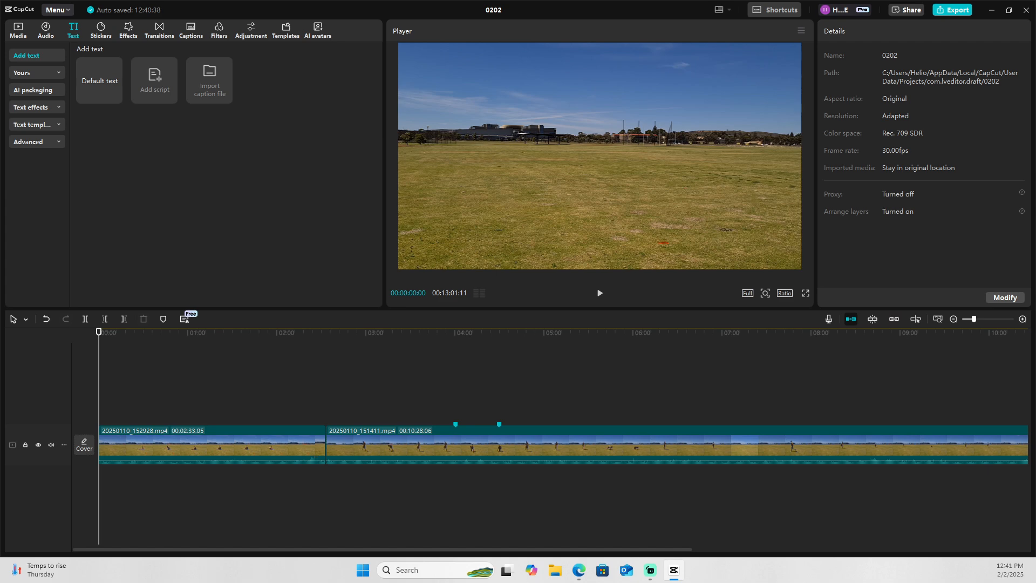
{"action": "left_click", "coordinate": [24, 30]}
{"action": "left_click_drag", "start_coordinate": [429, 442], "coordinate": [216, 381]}
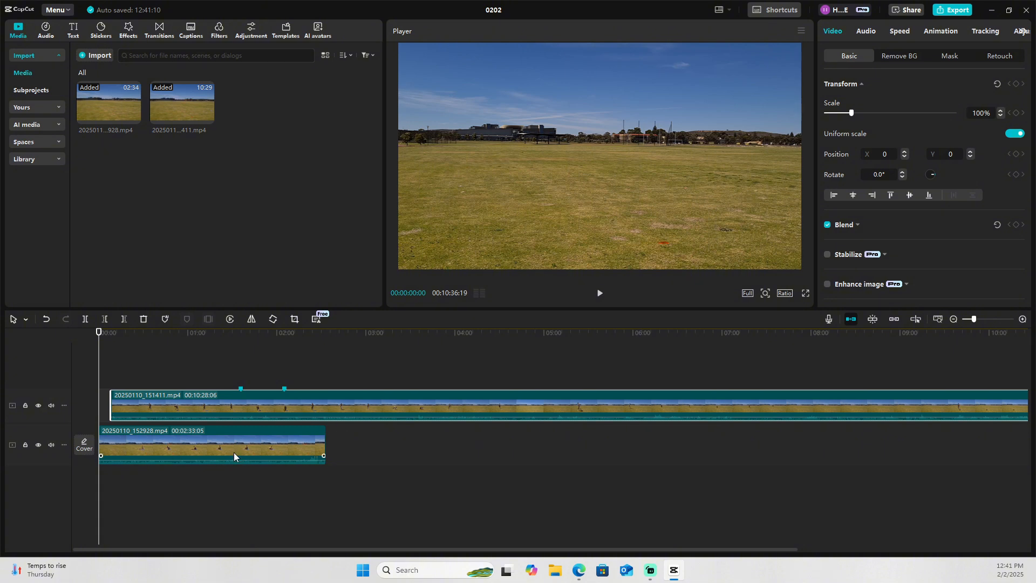
Try to move the 20250110_152928 clip further along the main track with the main track magnet on.
{"action": "left_click_drag", "start_coordinate": [235, 457], "coordinate": [668, 449]}
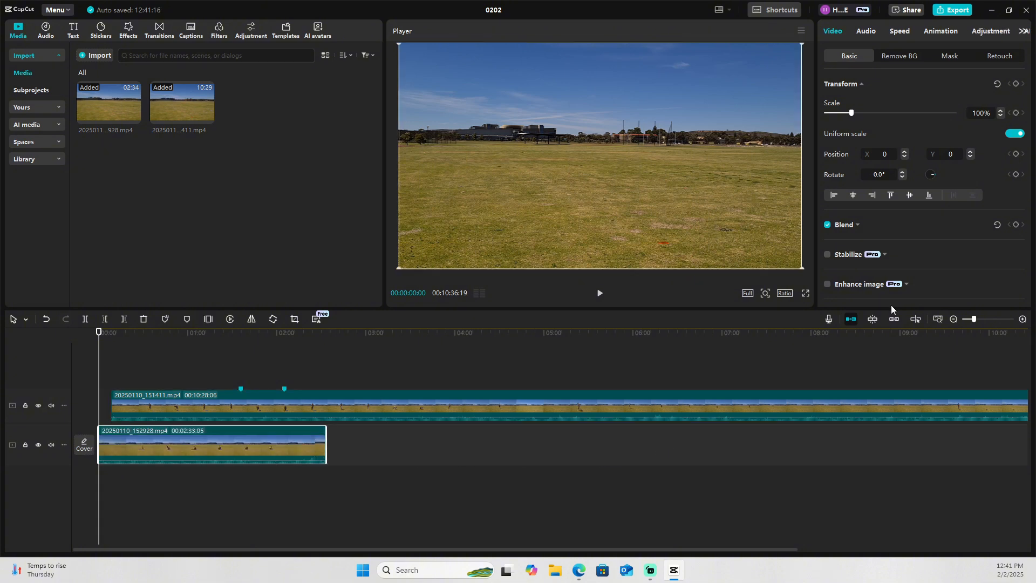
{"action": "left_click_drag", "start_coordinate": [251, 451], "coordinate": [575, 436]}
{"action": "left_click_drag", "start_coordinate": [255, 446], "coordinate": [569, 445]}
With the main track magnet off, move 20250110_152928 past the end of 20250110_151411 and put 20250110_151411 at the start of the main track.
{"action": "left_click", "coordinate": [851, 319]}
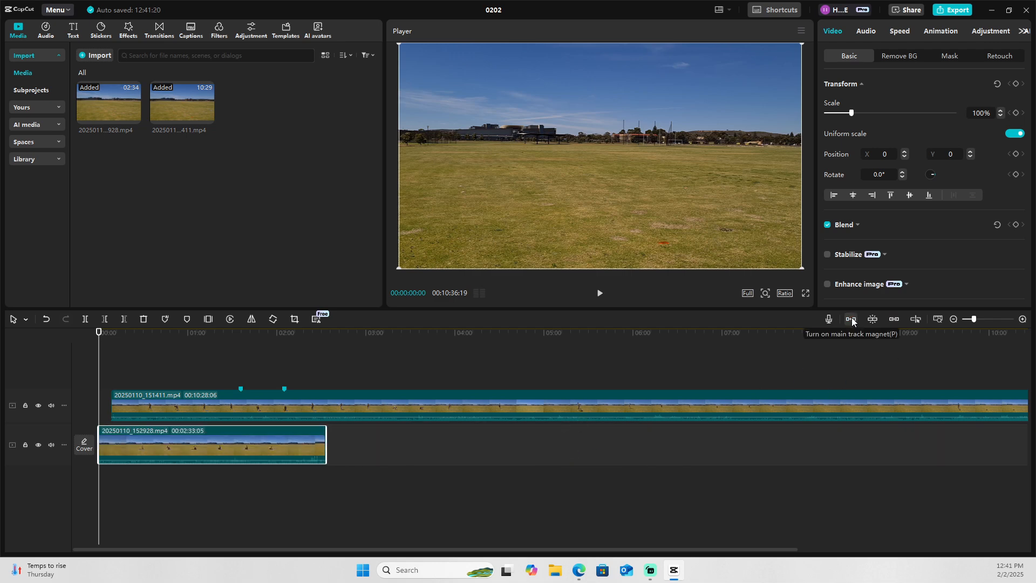
{"action": "left_click_drag", "start_coordinate": [184, 443], "coordinate": [850, 438]}
{"action": "left_click_drag", "start_coordinate": [654, 549], "coordinate": [821, 549]}
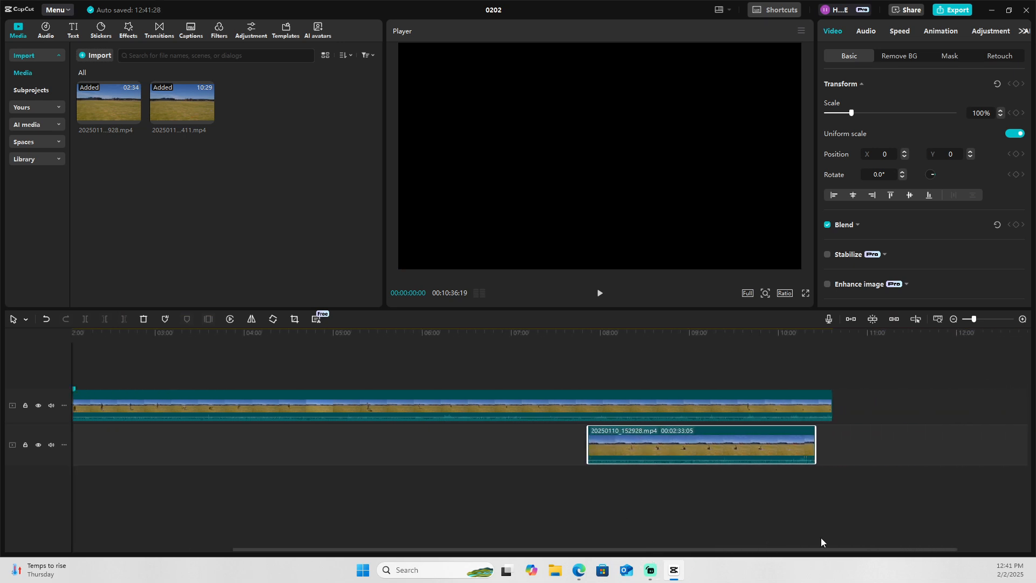
{"action": "left_click_drag", "start_coordinate": [638, 448], "coordinate": [881, 446]}
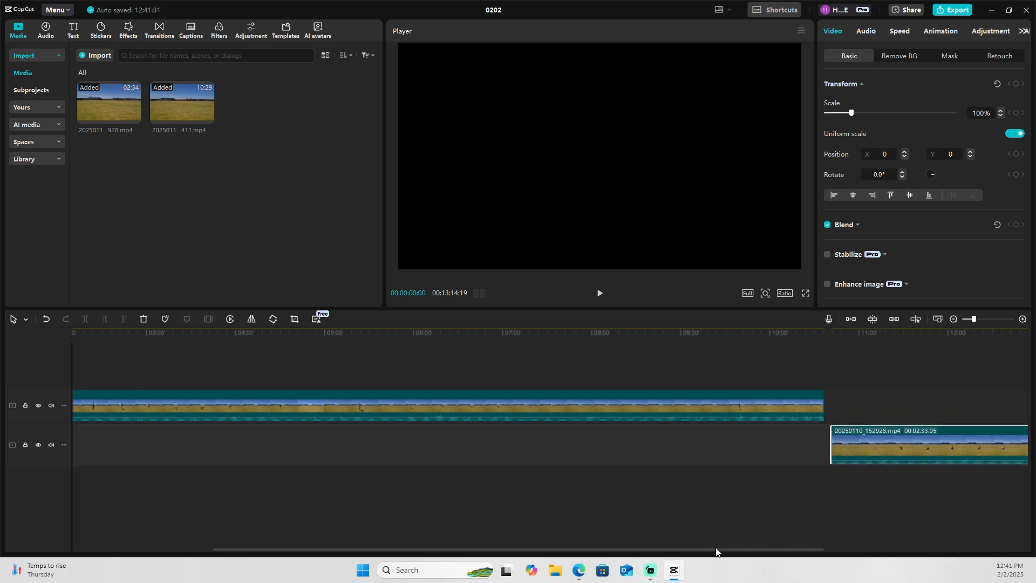
{"action": "left_click_drag", "start_coordinate": [716, 549], "coordinate": [480, 549]}
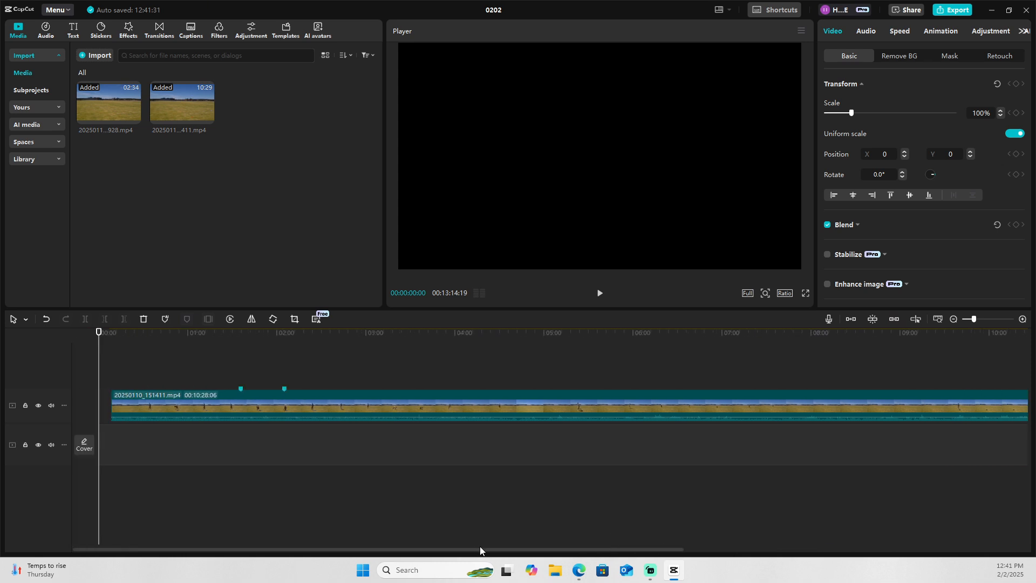
{"action": "left_click_drag", "start_coordinate": [403, 410], "coordinate": [396, 430]}
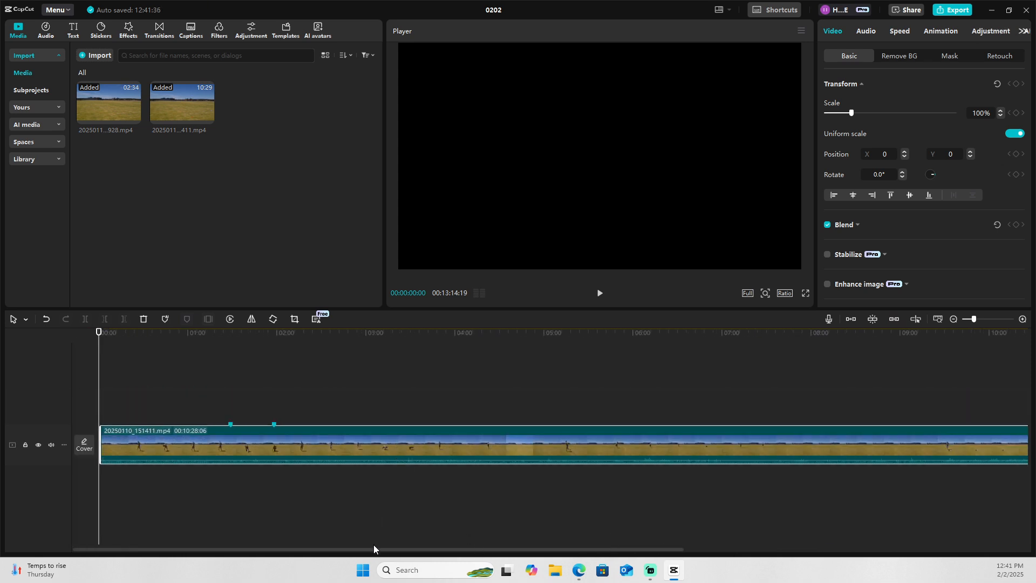
Move the 20250110_152928 clip directly behind the 20250110_151411 clip and turn on the main track magnet.
{"action": "left_click_drag", "start_coordinate": [373, 547], "coordinate": [601, 518]}
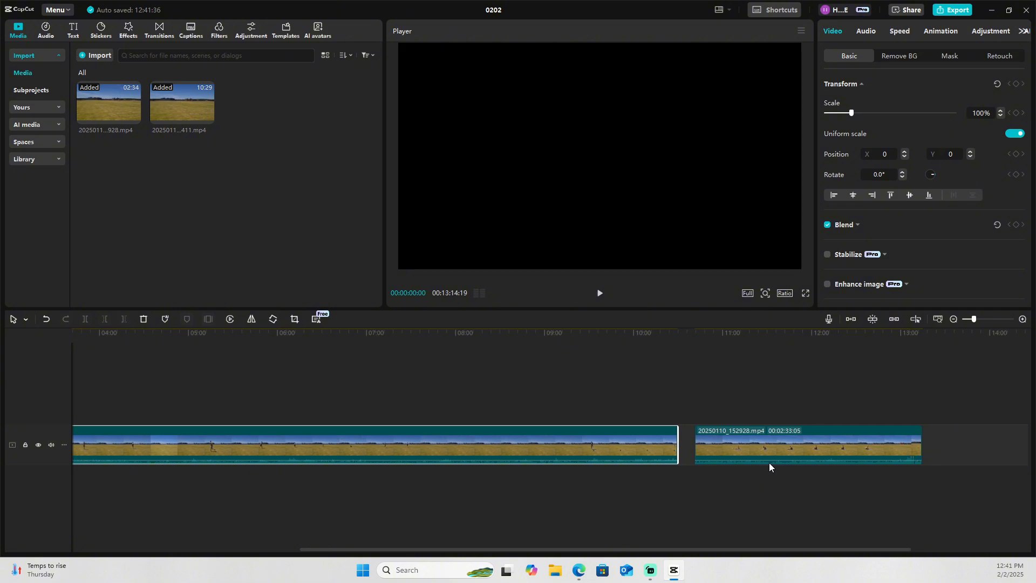
{"action": "left_click_drag", "start_coordinate": [772, 443], "coordinate": [760, 442]}
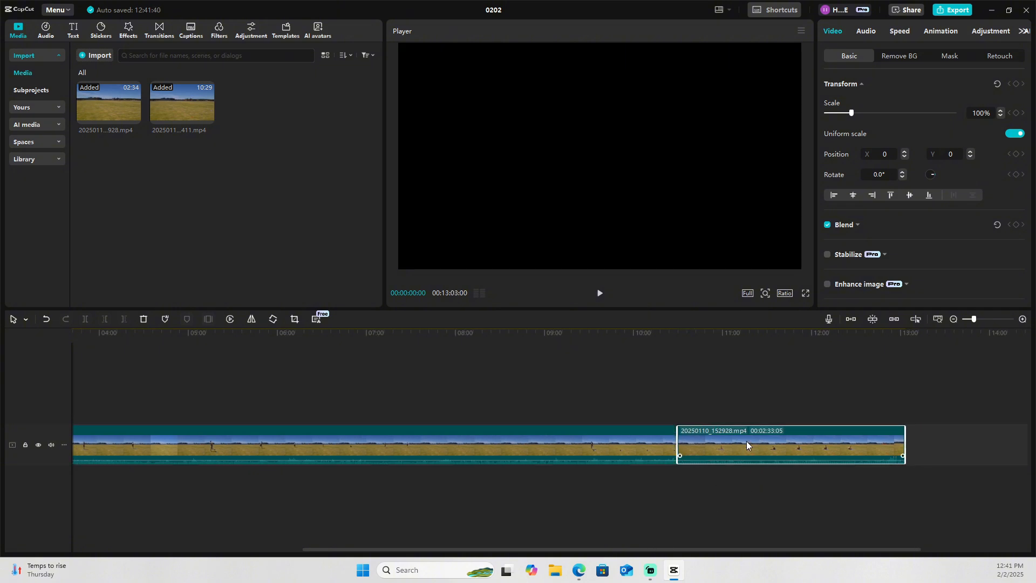
{"action": "left_click", "coordinate": [850, 320]}
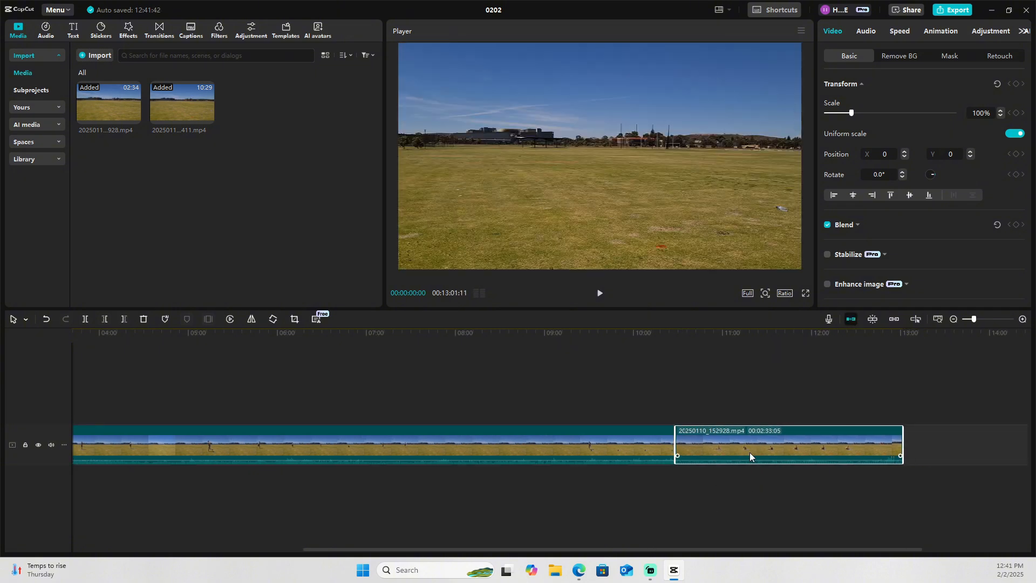
Split the 20250110_151411 clip at 00:00:17:25 and undo the split.
{"action": "left_click_drag", "start_coordinate": [762, 556], "coordinate": [465, 561]}
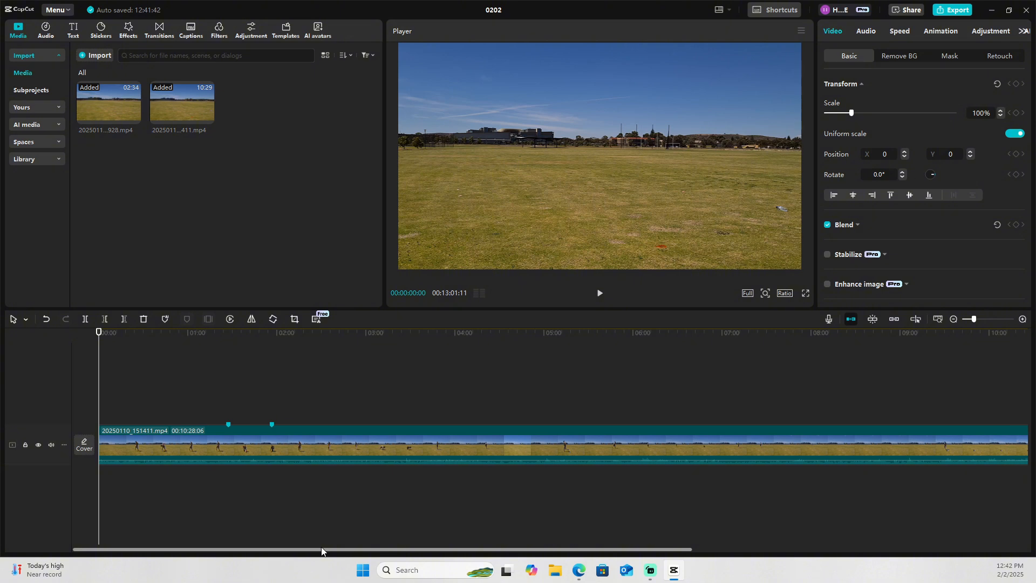
{"action": "left_click_drag", "start_coordinate": [99, 333], "coordinate": [125, 352]}
{"action": "mouse_move", "coordinate": [123, 351]}
{"action": "left_mouse_down"}
{"action": "mouse_move", "coordinate": [135, 338]}
{"action": "mouse_move", "coordinate": [125, 333]}
{"action": "left_mouse_up"}
{"action": "key", "text": "ctrl+b"}
{"action": "left_click", "coordinate": [46, 318]}
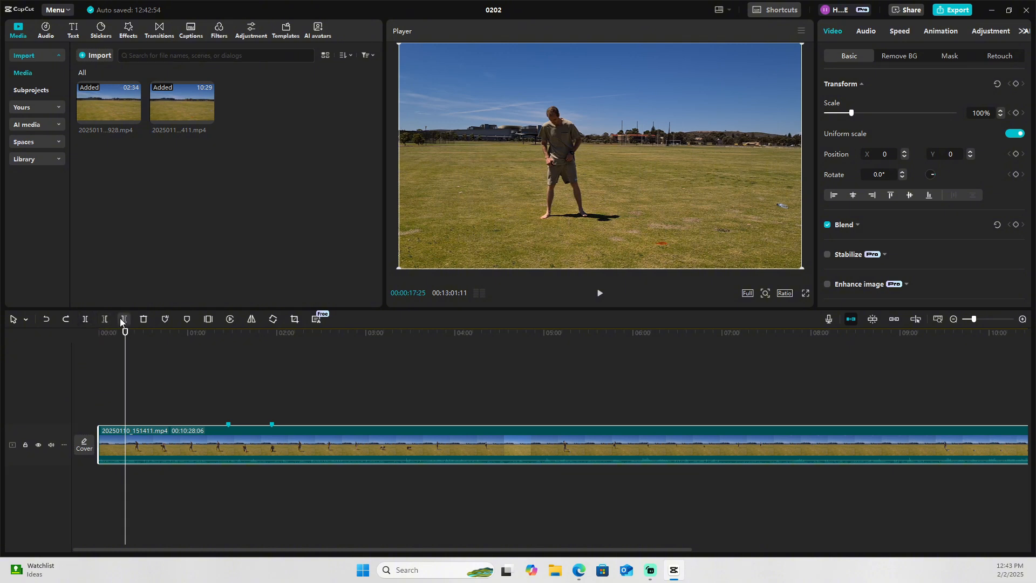
Split the 20250110_151411 clip at the playhead, 00:00:17:25, and delete the short part before the cut.
{"action": "left_click", "coordinate": [87, 319]}
{"action": "left_click", "coordinate": [119, 441]}
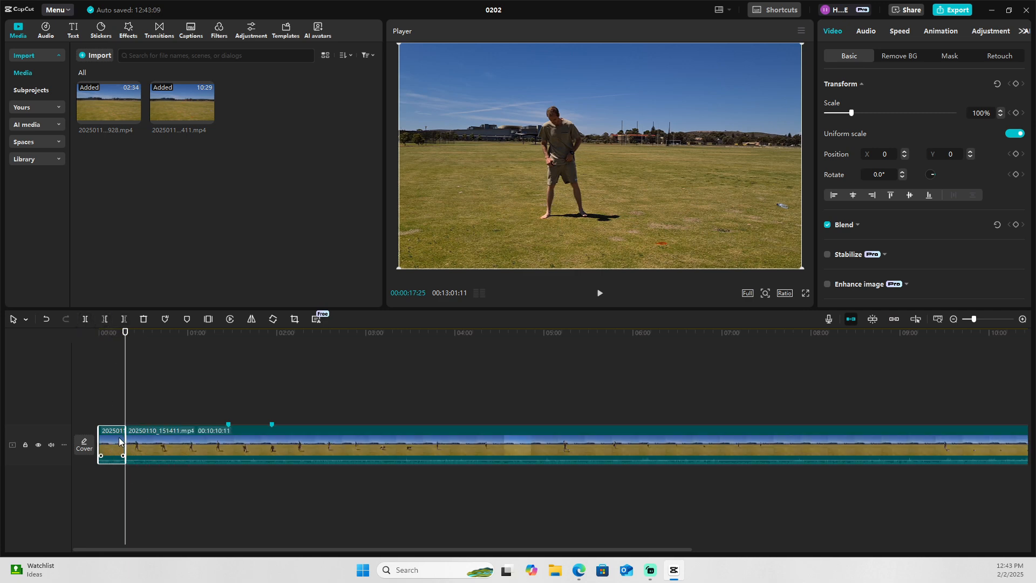
{"action": "key", "text": "Delete"}
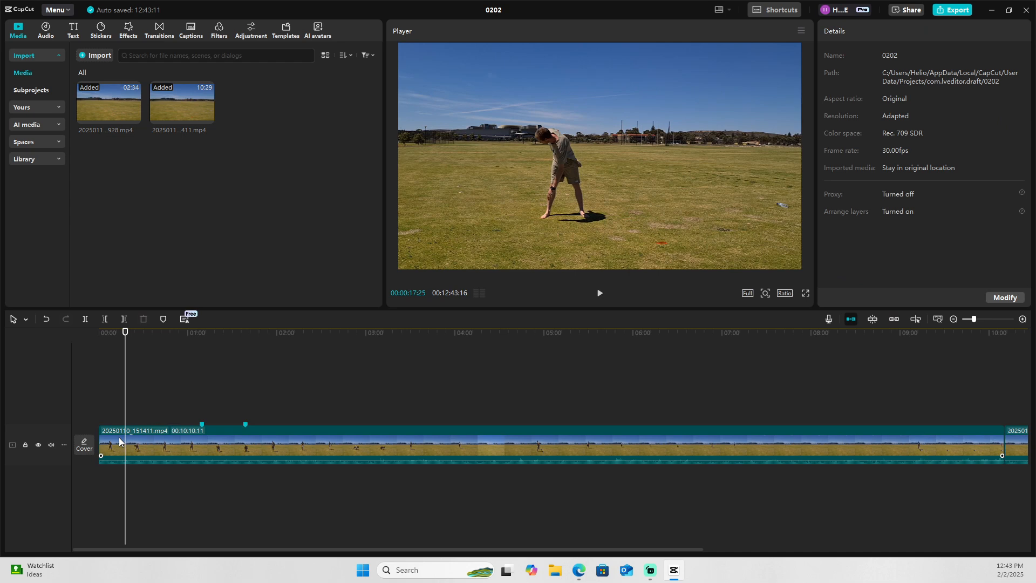
Return the playhead to the project start and undo both the deletion and the split.
{"action": "key", "text": "Home"}
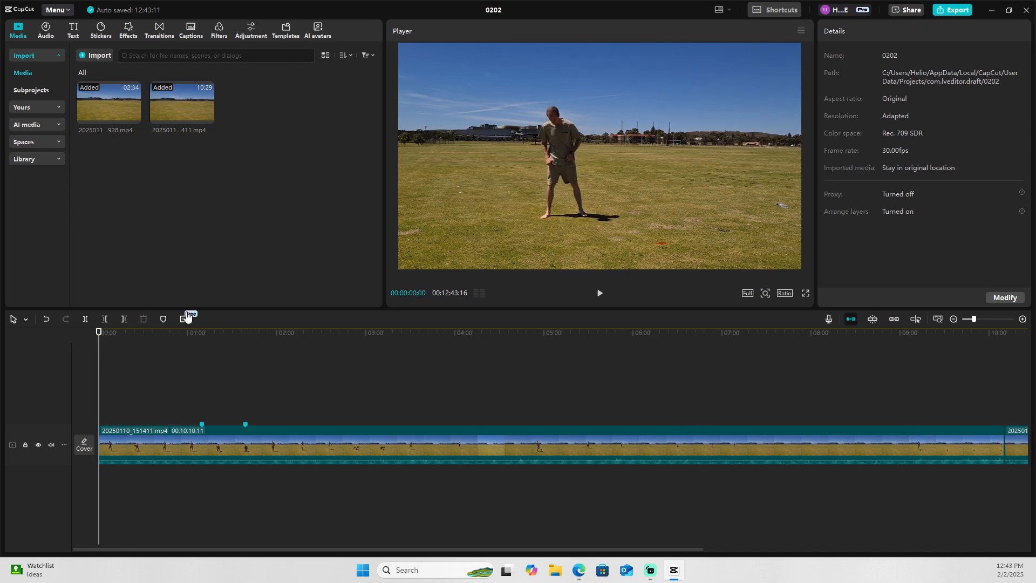
{"action": "left_click", "coordinate": [47, 320]}
{"action": "left_click", "coordinate": [46, 322]}
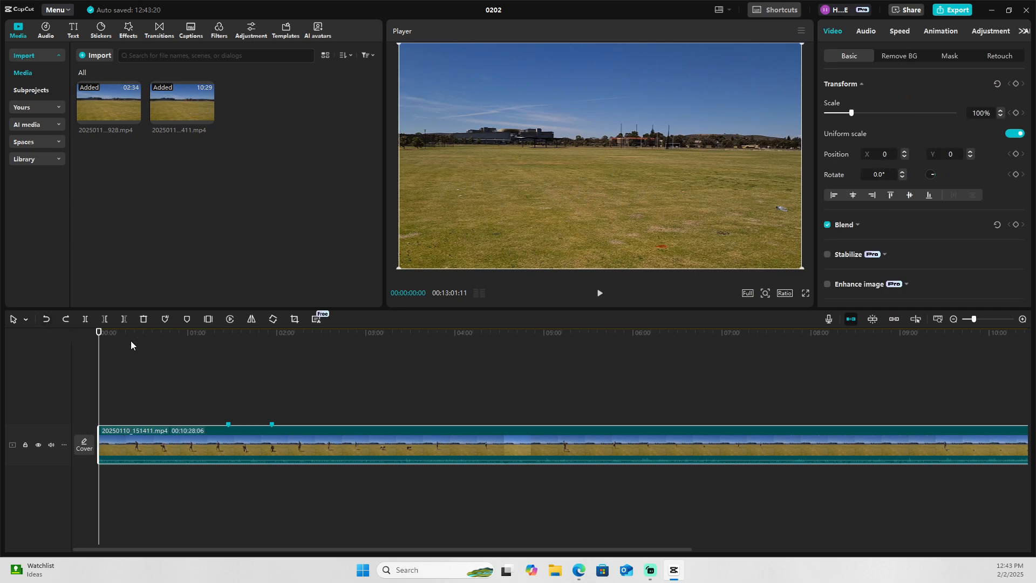
Trim off everything before 00:00:18:27 in the 20250110_151411 clip with the Delete left command.
{"action": "left_click_drag", "start_coordinate": [99, 335], "coordinate": [127, 333]}
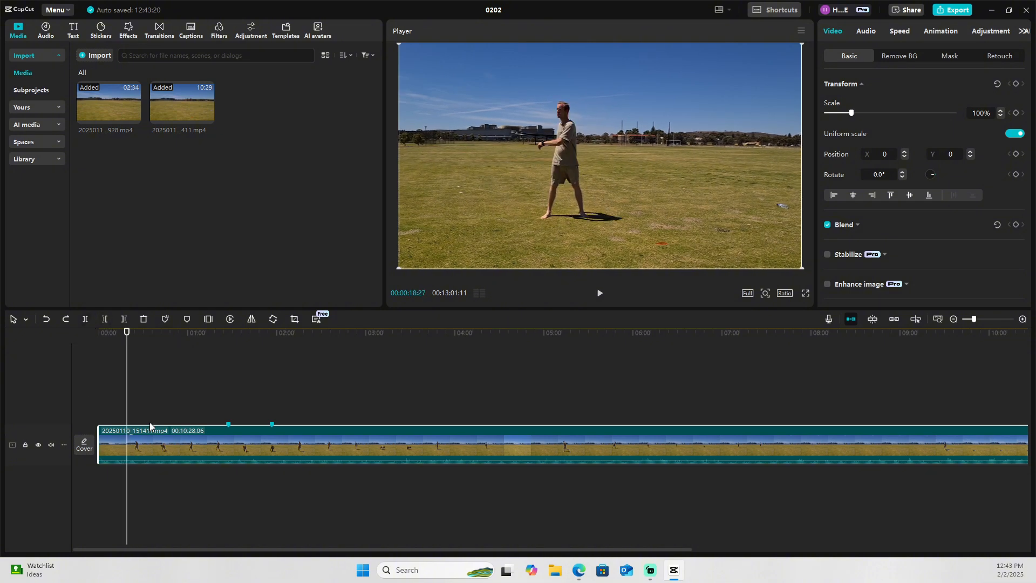
{"action": "left_click", "coordinate": [107, 320]}
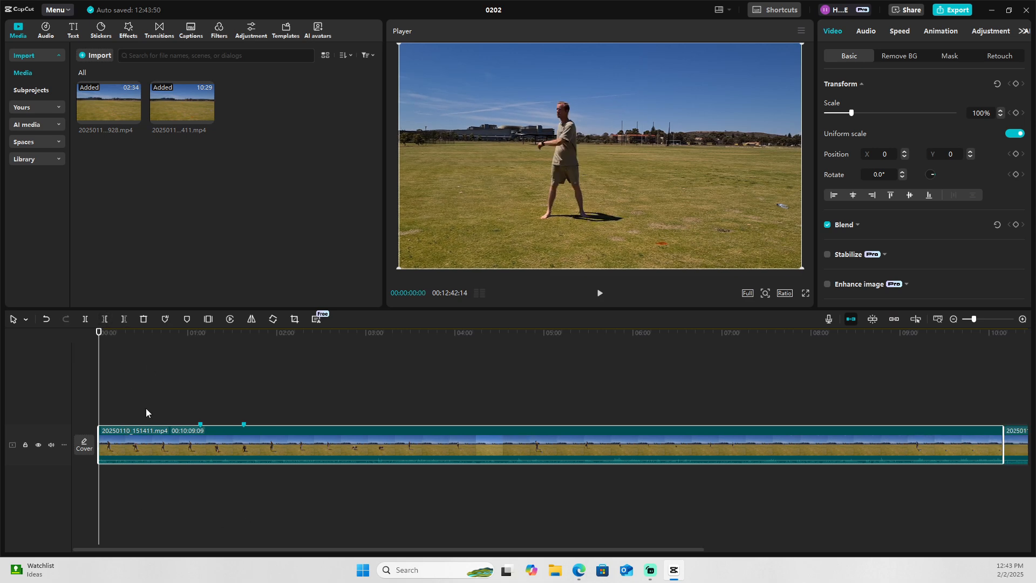
Trim off everything after 00:00:09:14 in the 20250110_151411 clip with the Delete right command and undo the trim.
{"action": "left_click_drag", "start_coordinate": [99, 332], "coordinate": [112, 332]}
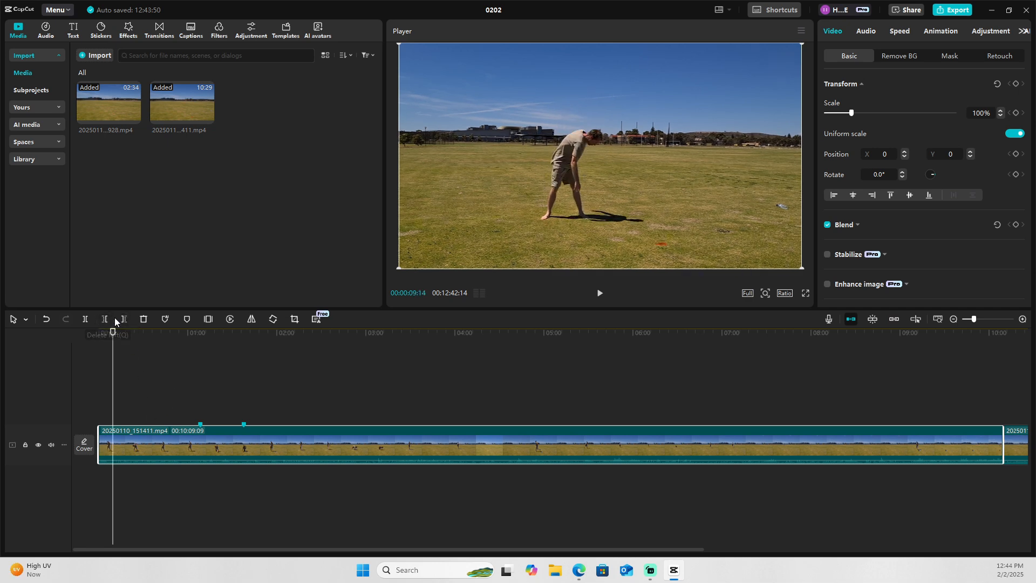
{"action": "left_click", "coordinate": [123, 320]}
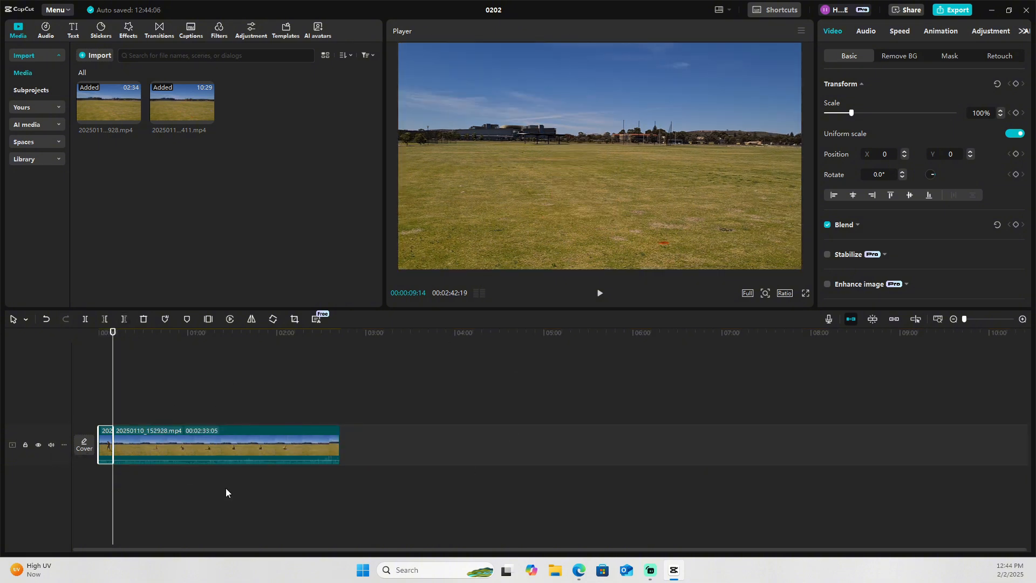
{"action": "left_click", "coordinate": [215, 442]}
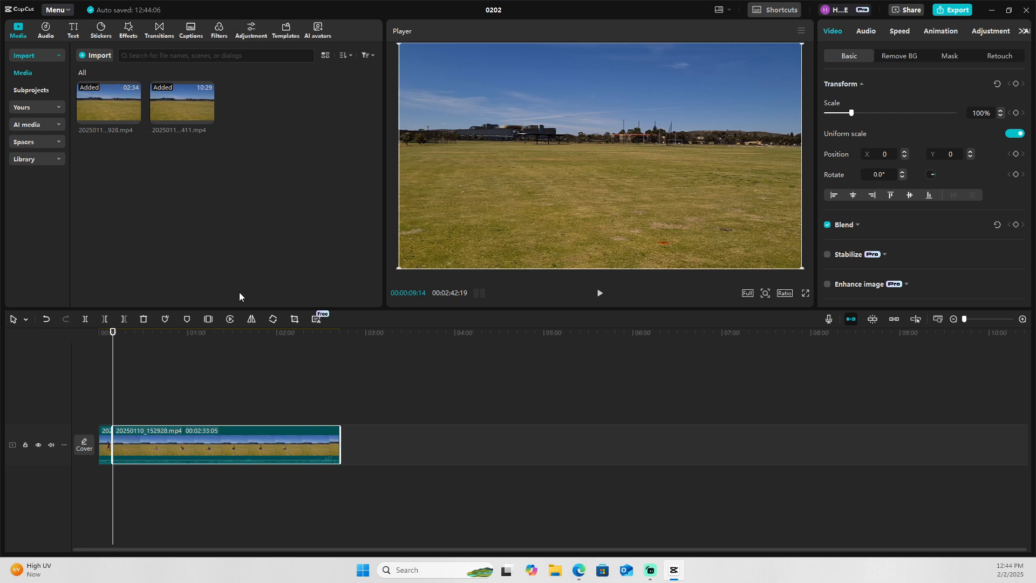
{"action": "left_click", "coordinate": [47, 319]}
Split the 20250110_151411 clip at 00:00:40:11 and again at 00:00:54:05.
{"action": "left_click", "coordinate": [157, 346]}
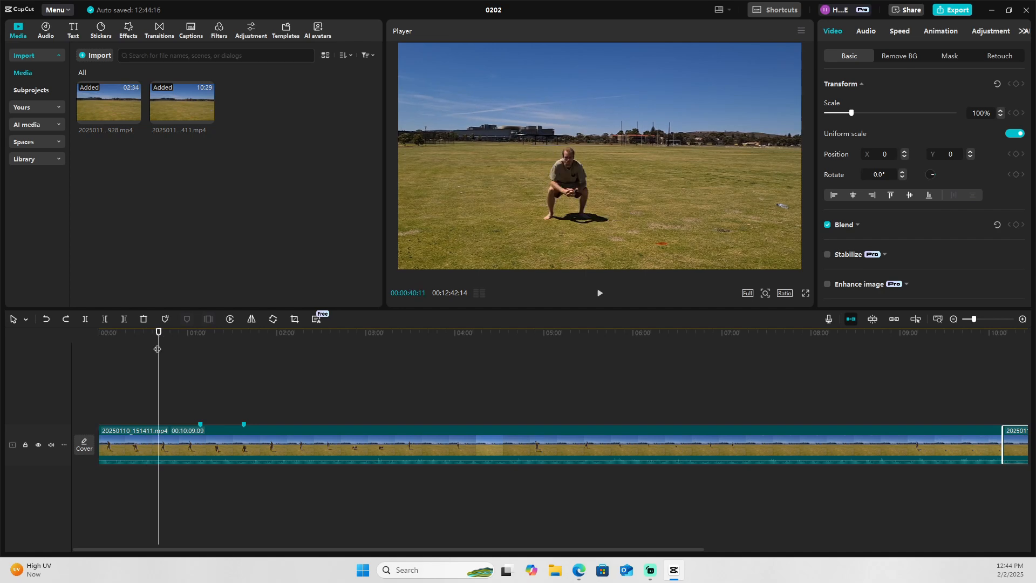
{"action": "left_click", "coordinate": [87, 320]}
{"action": "left_click", "coordinate": [179, 339]}
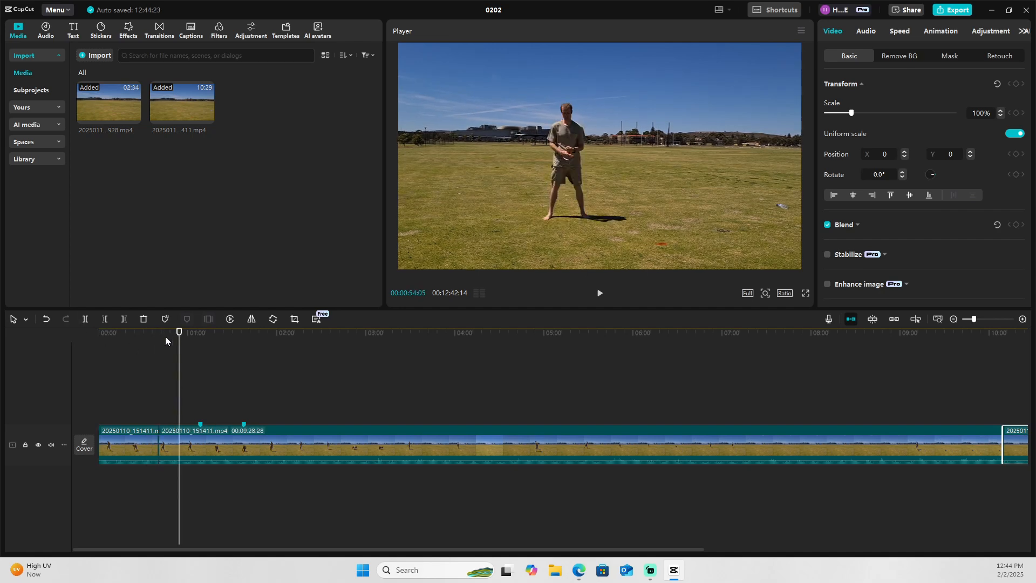
{"action": "left_click", "coordinate": [86, 319]}
Trim off the part of the first segment after 00:00:20:00 with the Delete right command and undo the trim.
{"action": "left_click", "coordinate": [128, 354]}
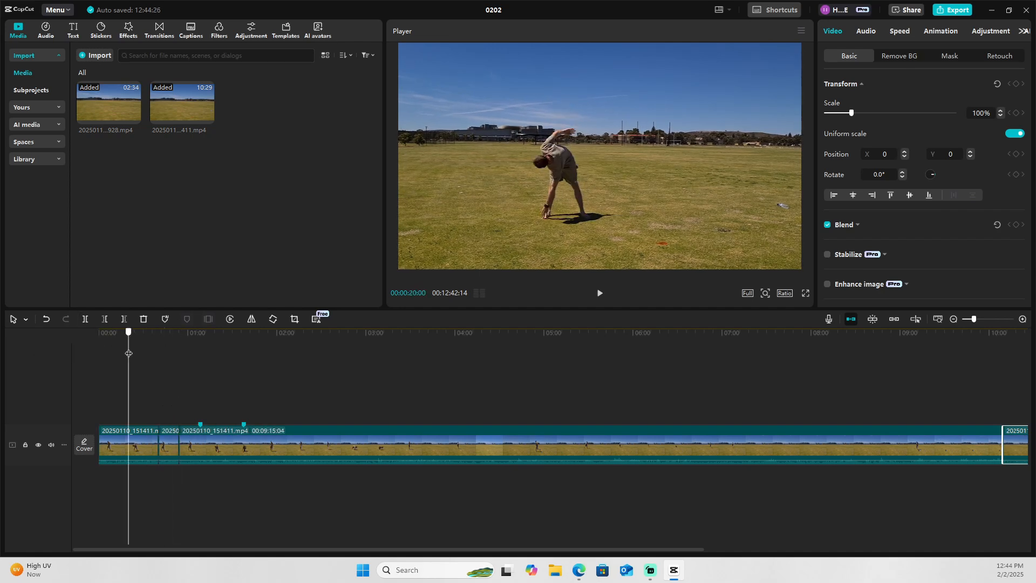
{"action": "left_click", "coordinate": [128, 321]}
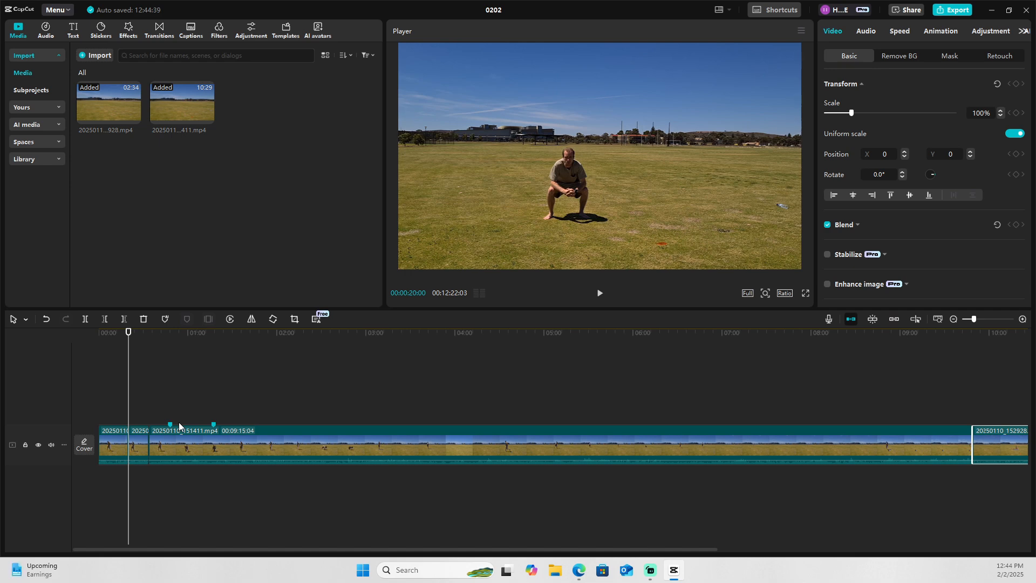
{"action": "left_click", "coordinate": [47, 319]}
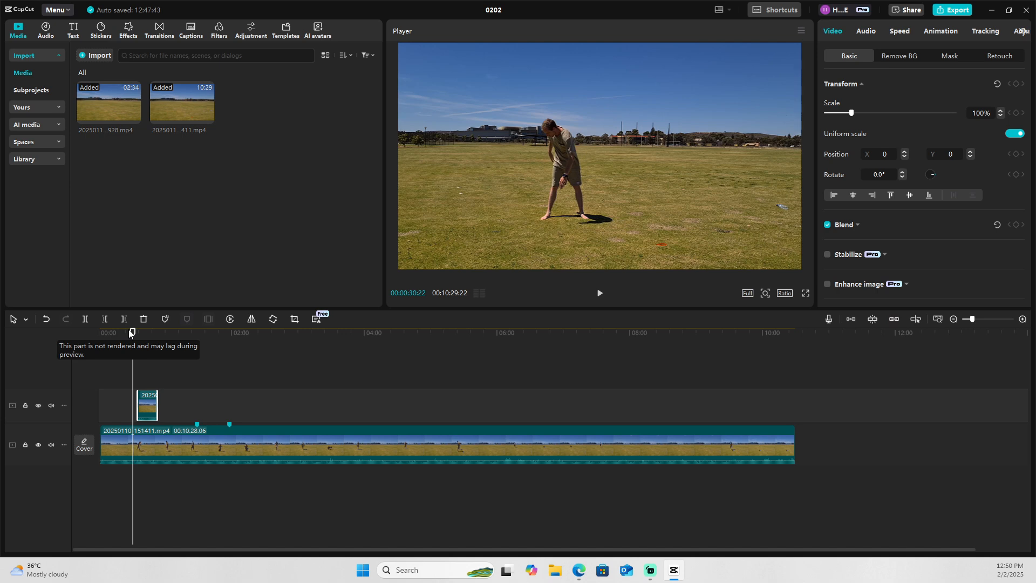
Preview the short overlay clip above the main 20250110_151411 clip and delete it from the timeline.
{"action": "left_click_drag", "start_coordinate": [129, 332], "coordinate": [127, 332]}
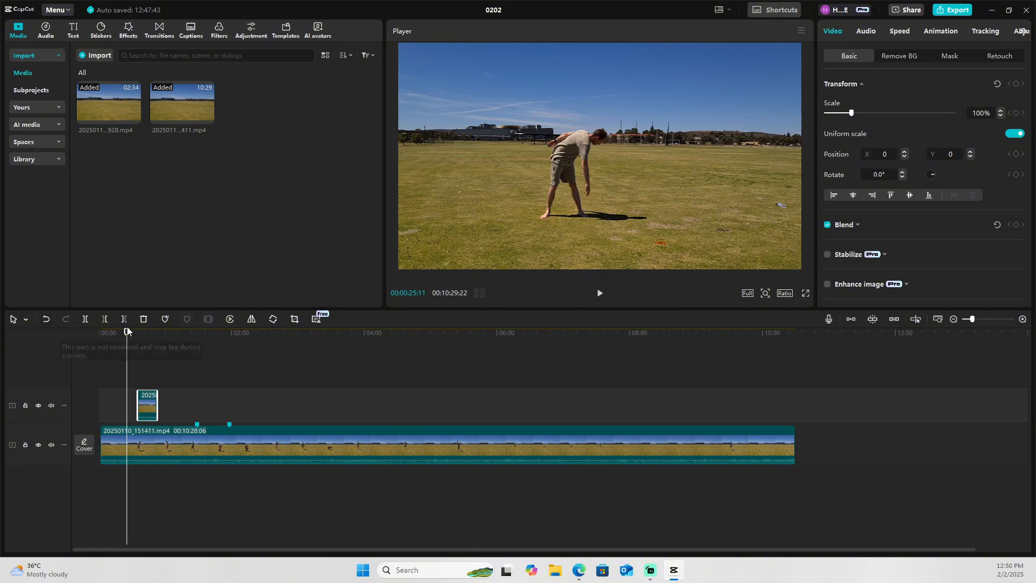
{"action": "mouse_move", "coordinate": [127, 331]}
{"action": "left_mouse_down"}
{"action": "mouse_move", "coordinate": [242, 331]}
{"action": "mouse_move", "coordinate": [141, 332]}
{"action": "left_mouse_up"}
{"action": "left_click", "coordinate": [149, 400]}
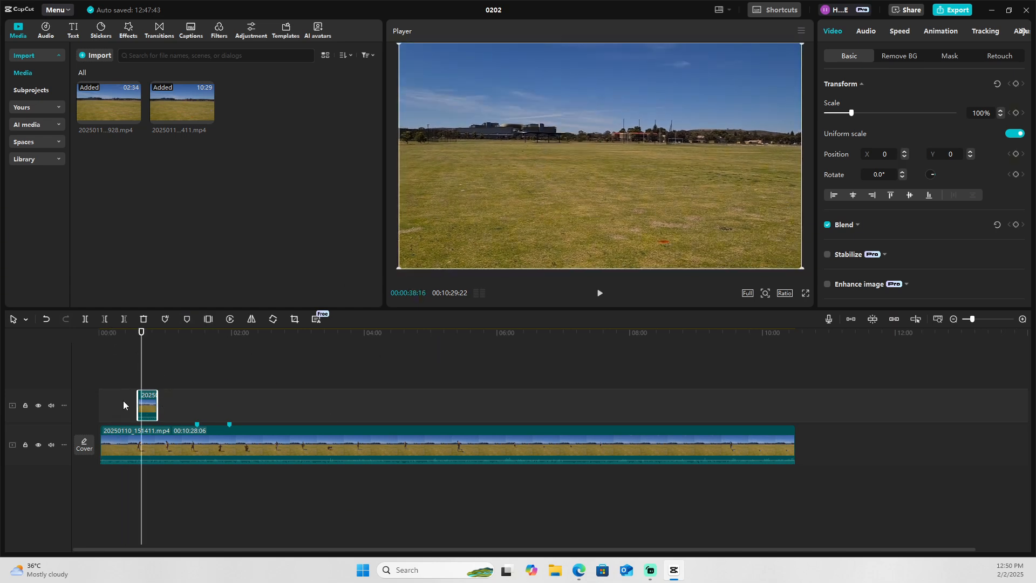
{"action": "left_click", "coordinate": [133, 336]}
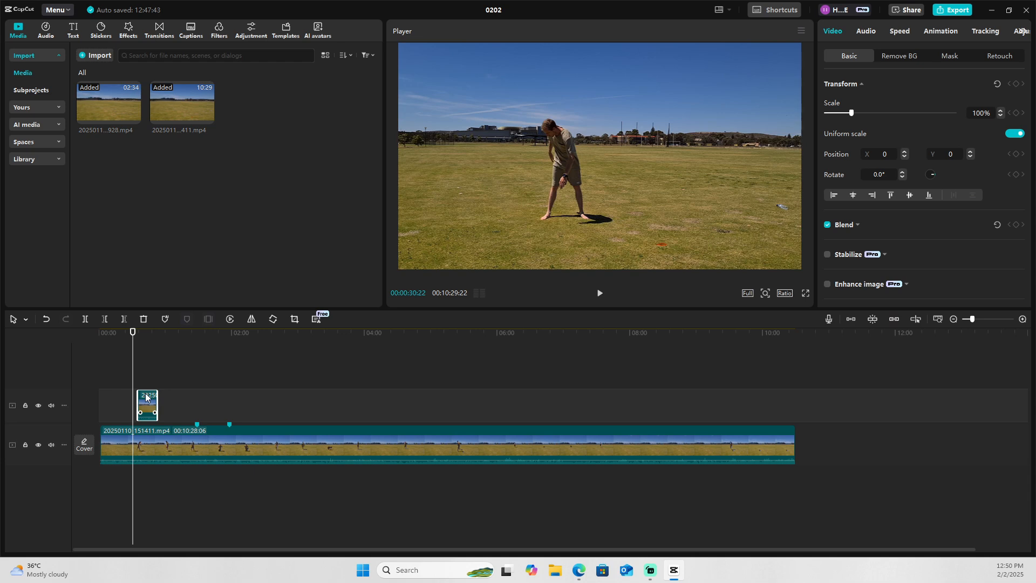
{"action": "key", "text": "Delete"}
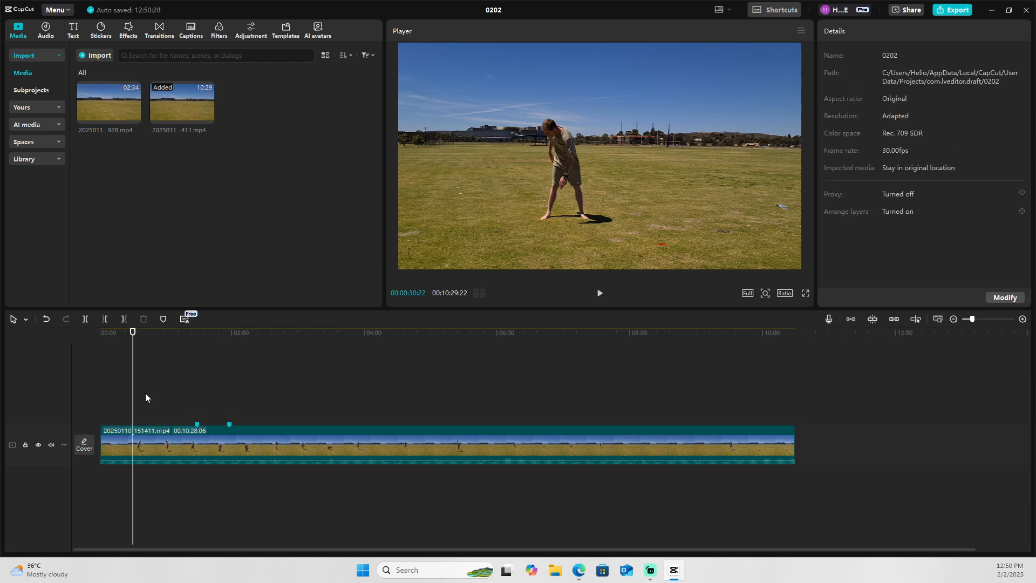
Add a default text clip above the main clip at about 00:00:22:13 and move the text to the bottom of the frame.
{"action": "left_click_drag", "start_coordinate": [133, 333], "coordinate": [123, 337]}
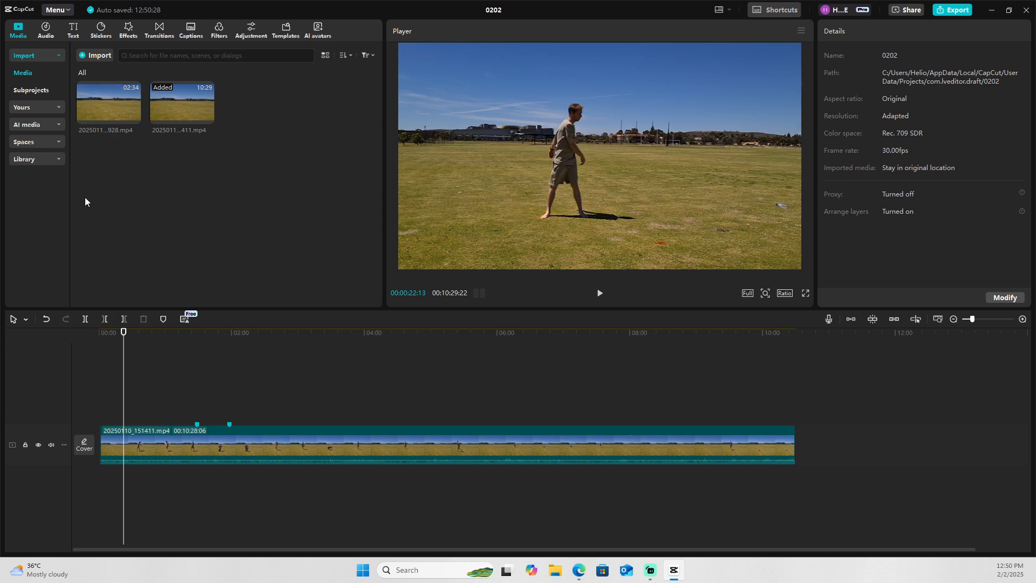
{"action": "left_click", "coordinate": [72, 31]}
{"action": "left_click_drag", "start_coordinate": [97, 85], "coordinate": [157, 413]}
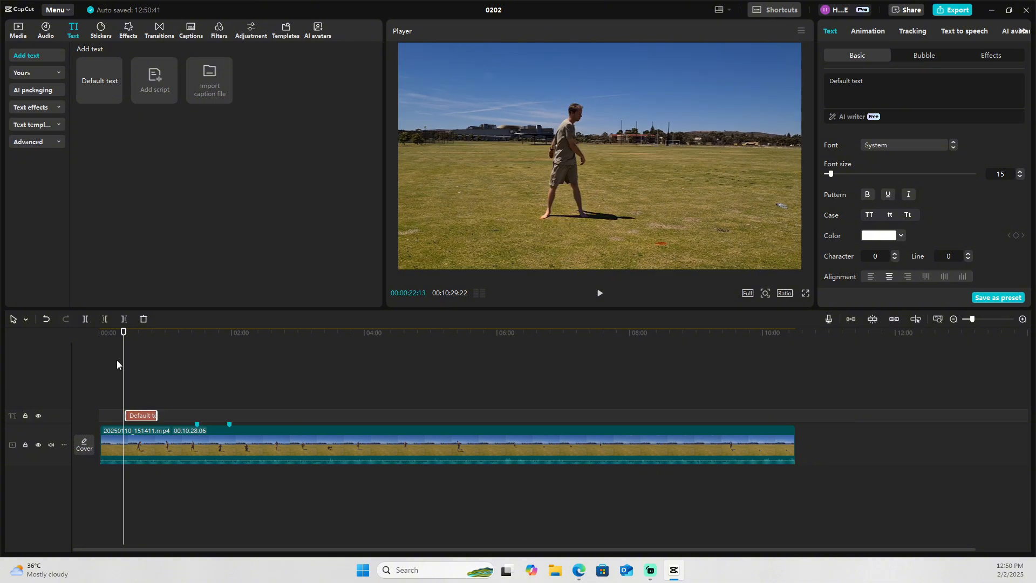
{"action": "left_click_drag", "start_coordinate": [123, 331], "coordinate": [135, 331]}
{"action": "left_click_drag", "start_coordinate": [576, 157], "coordinate": [547, 247]}
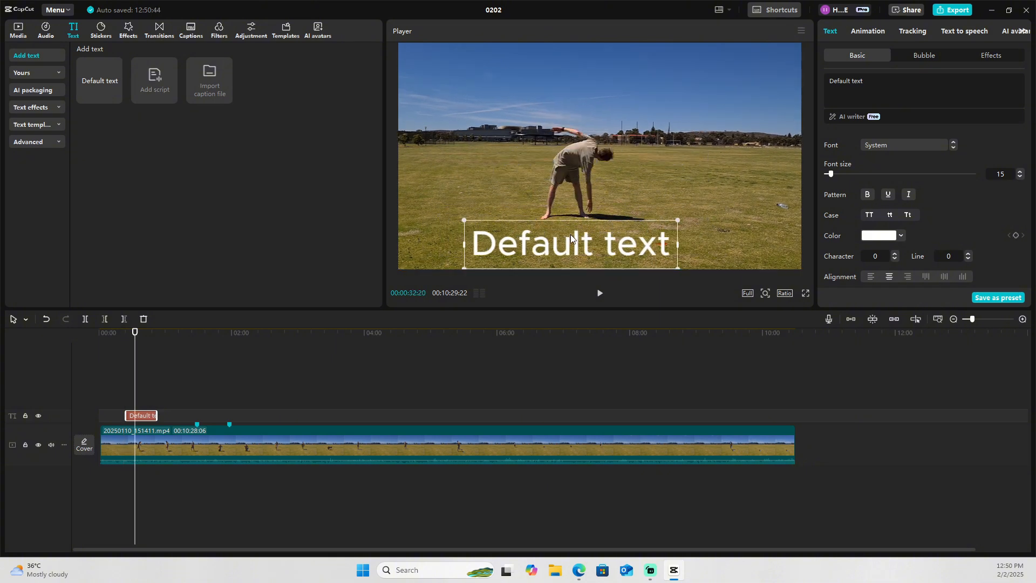
Widen the text settings area and apply a white text effect with a green outline to the default text.
{"action": "double_click", "coordinate": [585, 244]}
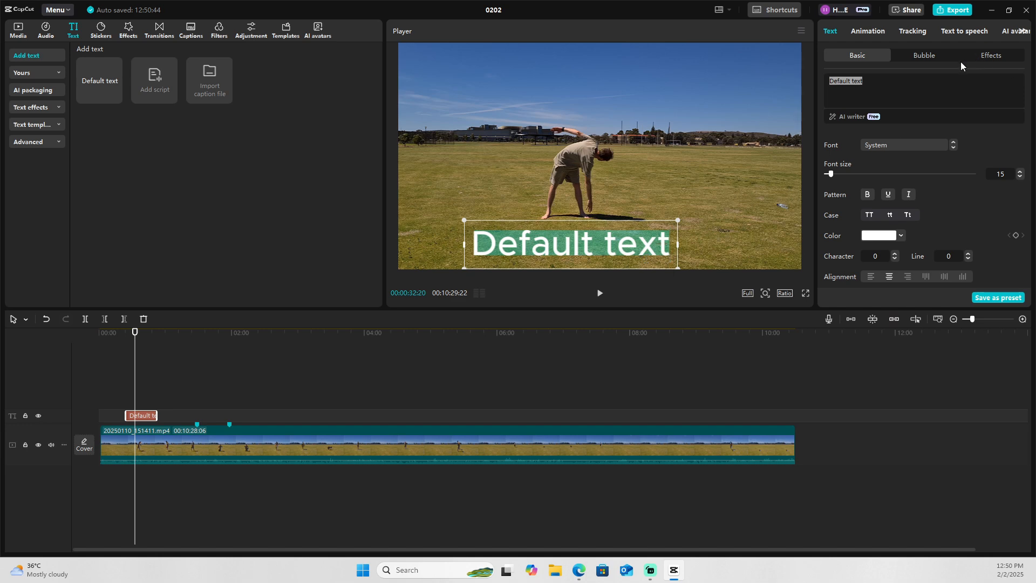
{"action": "left_click", "coordinate": [752, 227]}
{"action": "left_click", "coordinate": [148, 416]}
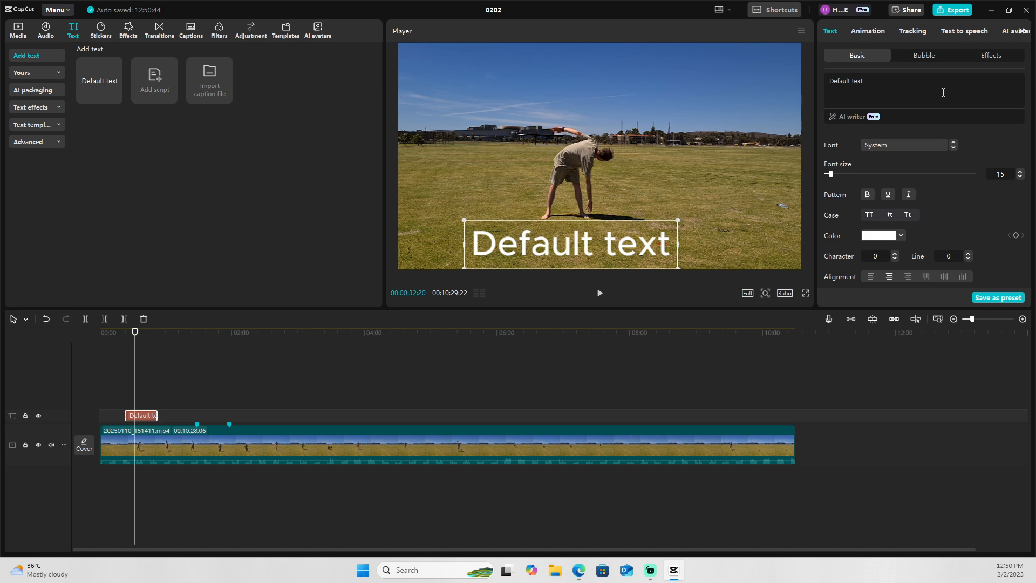
{"action": "left_click_drag", "start_coordinate": [816, 87], "coordinate": [735, 98]}
{"action": "left_click", "coordinate": [976, 56]}
{"action": "scroll", "coordinate": [891, 208], "scroll_direction": "down", "scroll_amount": 10}
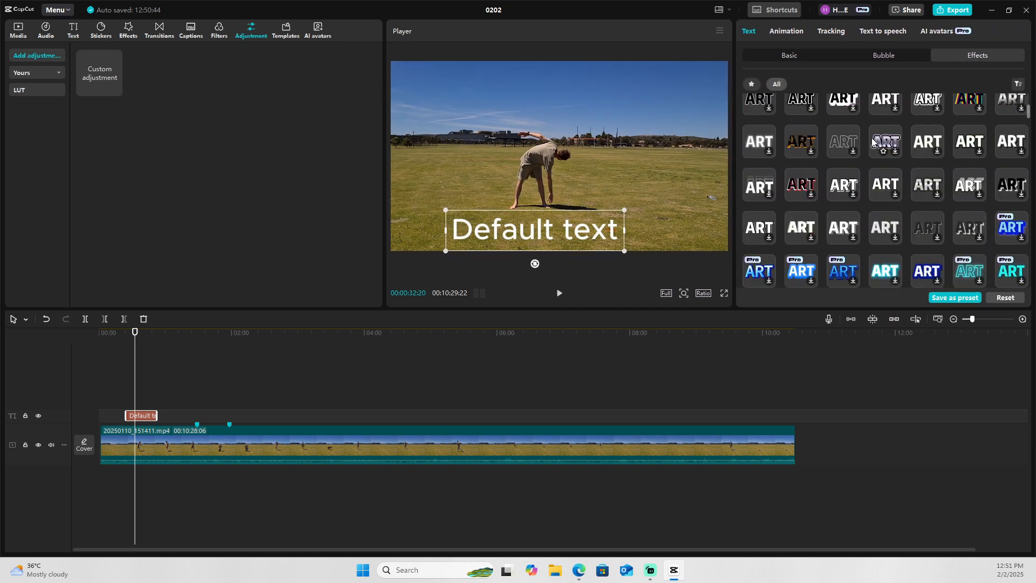
{"action": "scroll", "coordinate": [893, 213], "scroll_direction": "down", "scroll_amount": 8}
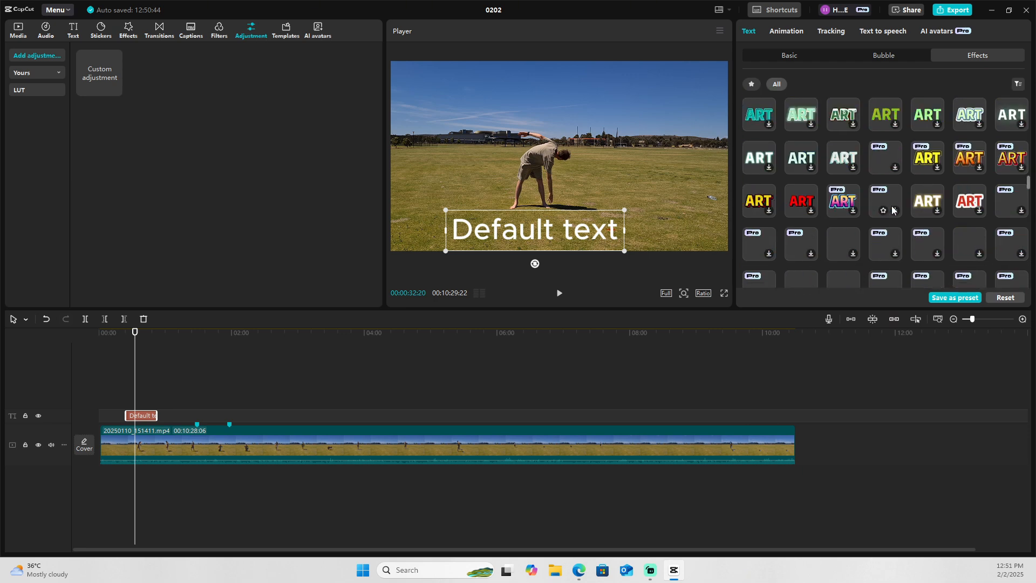
{"action": "scroll", "coordinate": [898, 222], "scroll_direction": "down", "scroll_amount": 3}
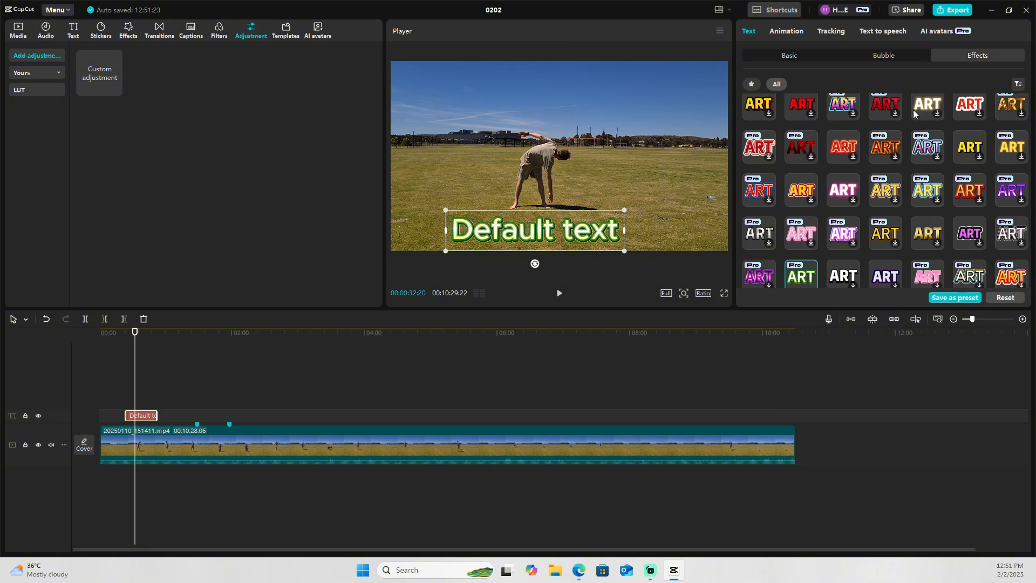
Apply the gold dust In animation to the default text and look through the other entrance animations.
{"action": "scroll", "coordinate": [885, 199], "scroll_direction": "down", "scroll_amount": 3}
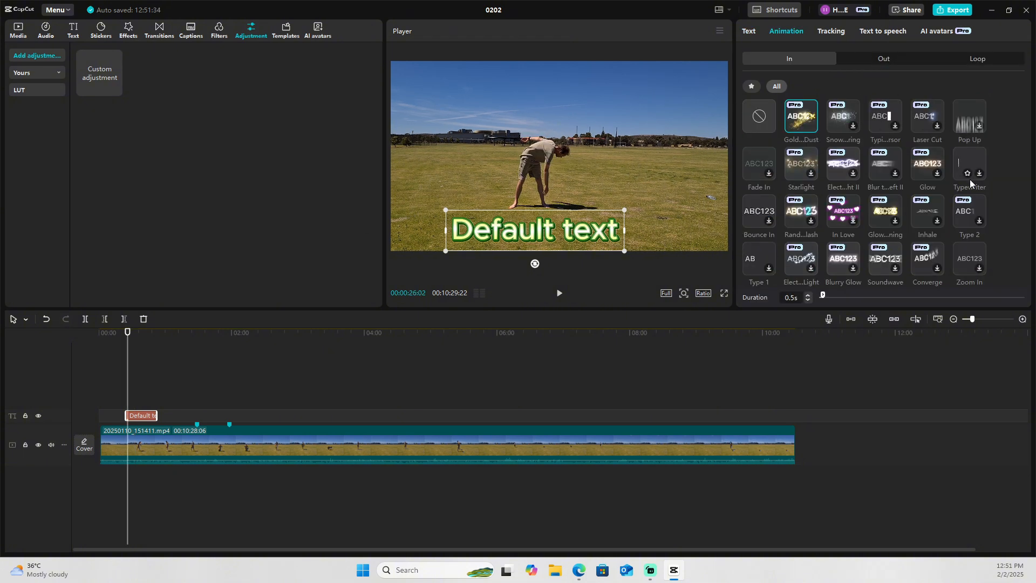
{"action": "scroll", "coordinate": [863, 181], "scroll_direction": "down", "scroll_amount": 8}
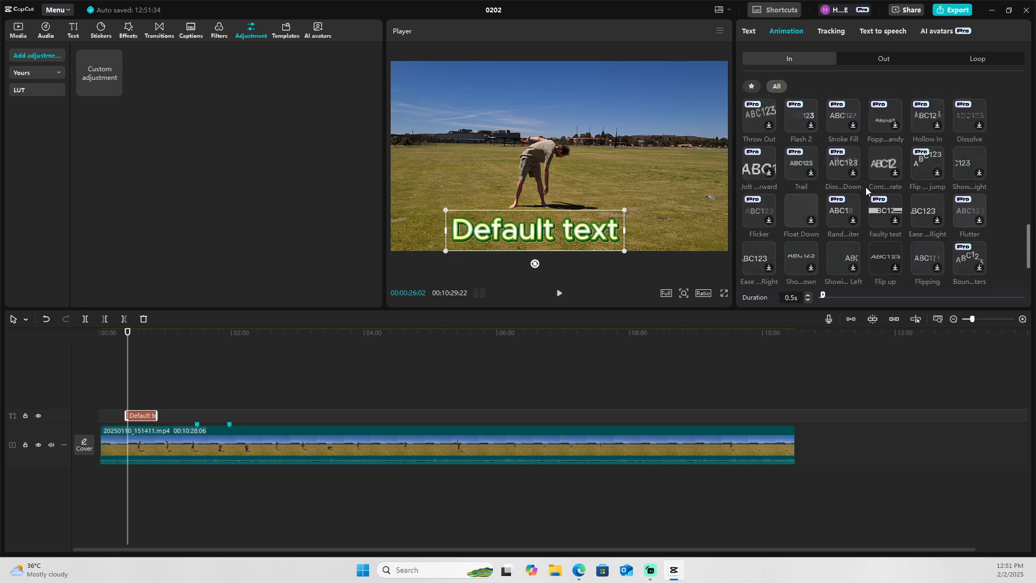
{"action": "scroll", "coordinate": [866, 187], "scroll_direction": "up", "scroll_amount": 8}
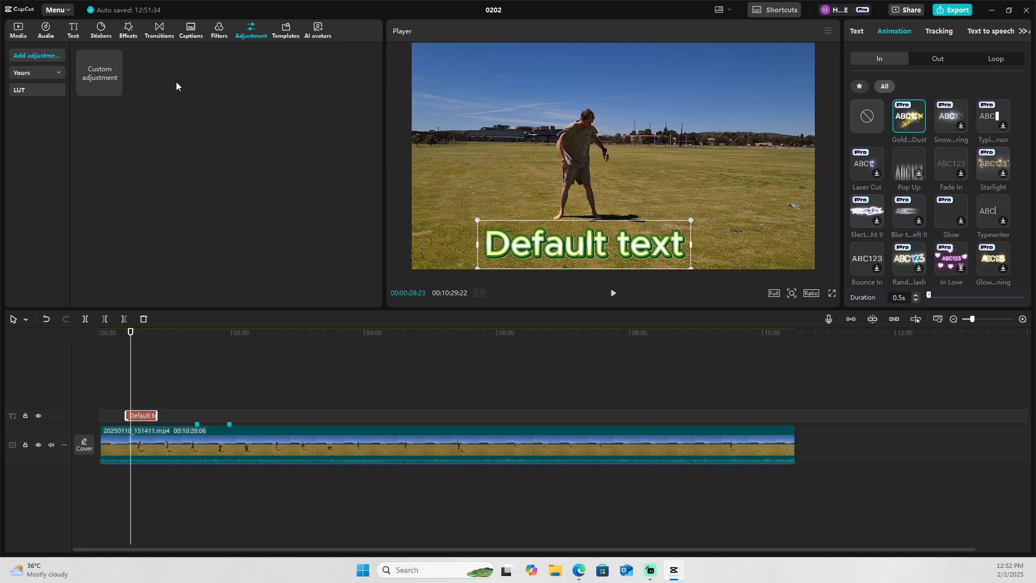
Review the AI packaging and auto captions options for text, dismissing the AI packaging introduction.
{"action": "left_click", "coordinate": [73, 30]}
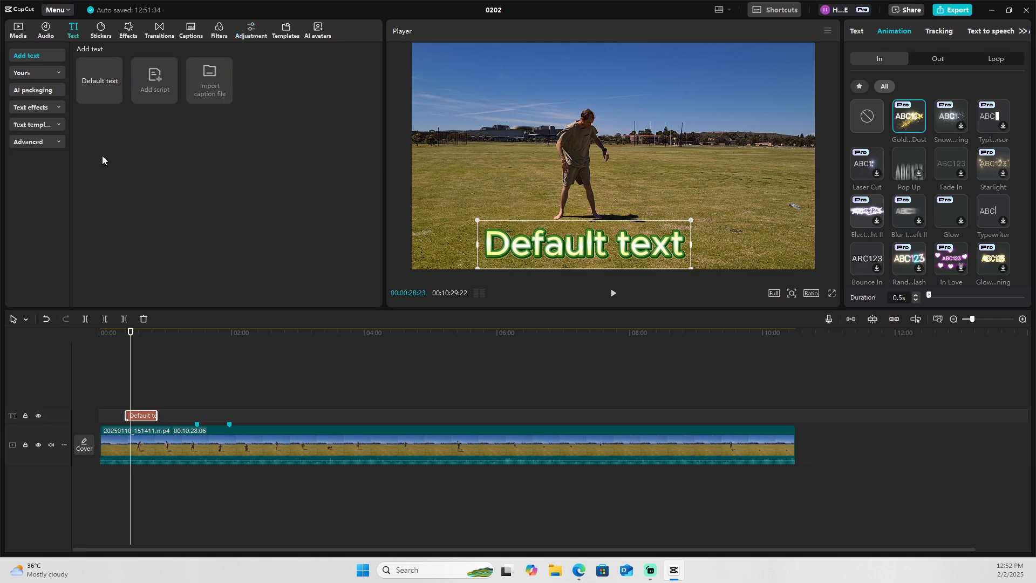
{"action": "left_click", "coordinate": [39, 90]}
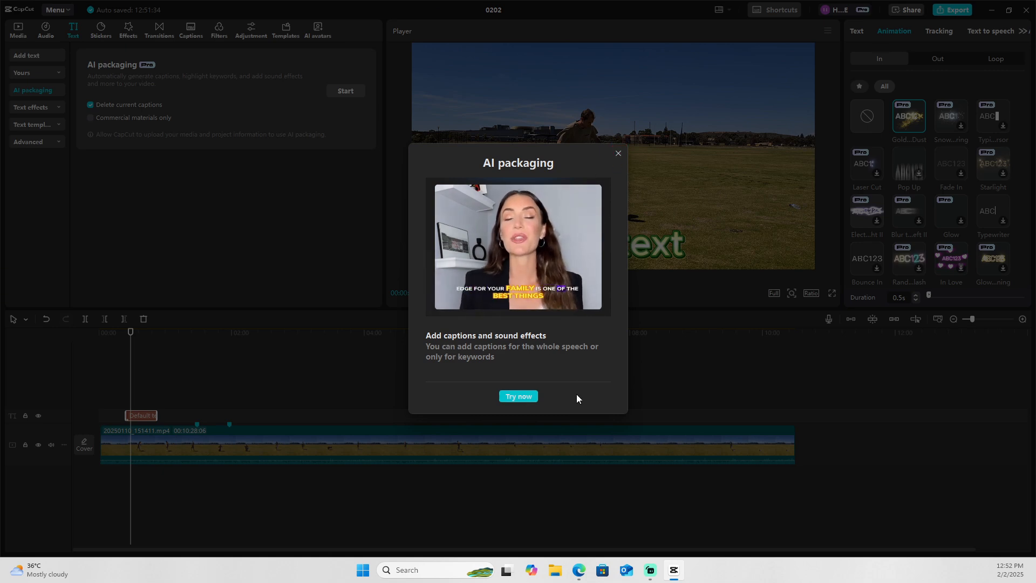
{"action": "left_click", "coordinate": [622, 157]}
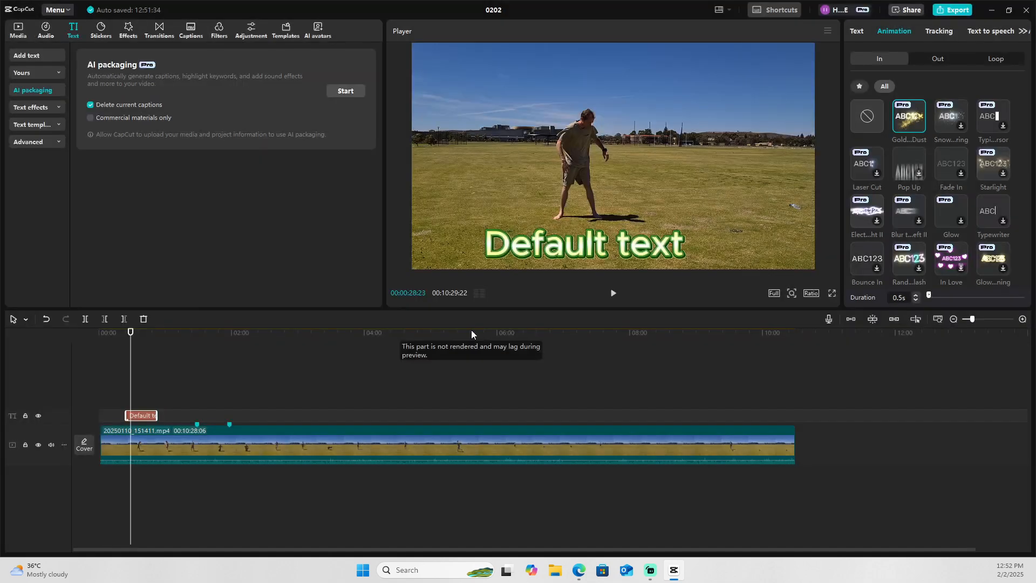
{"action": "left_click_drag", "start_coordinate": [130, 332], "coordinate": [129, 335]}
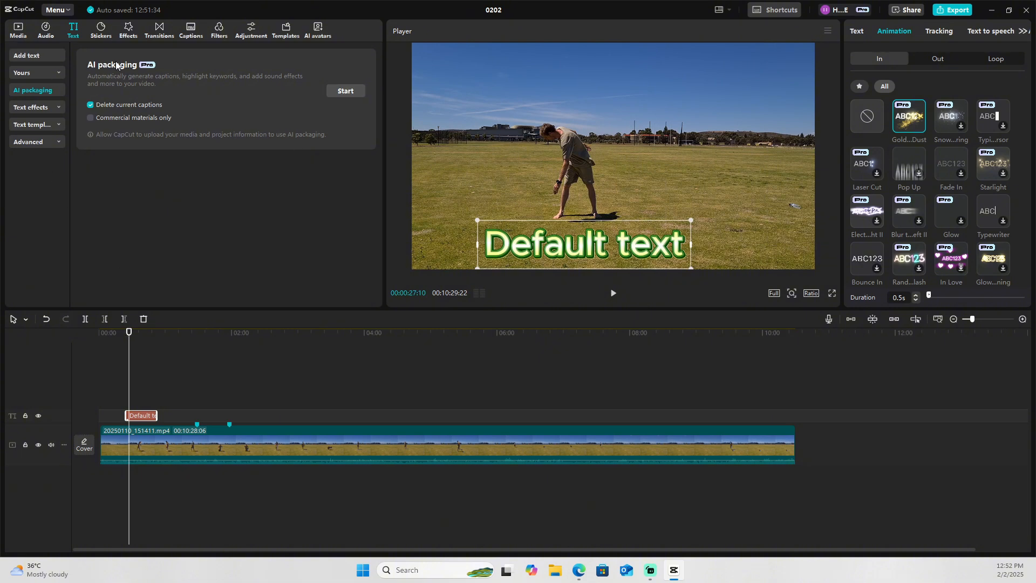
{"action": "left_click", "coordinate": [59, 141]}
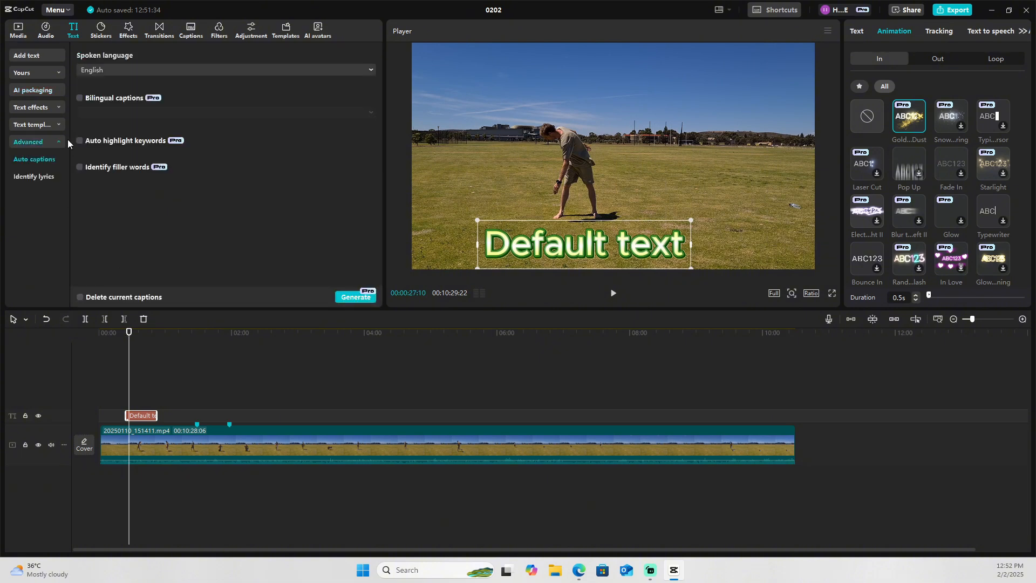
Place the patterned CapCut AI text template on the text track and enlarge it at the bottom of the frame.
{"action": "left_click", "coordinate": [54, 124]}
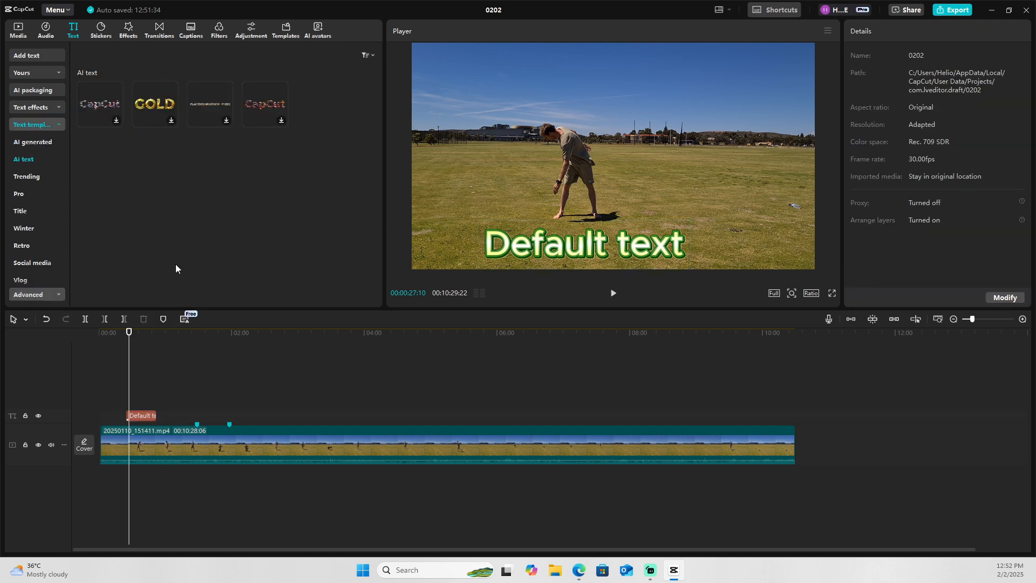
{"action": "left_click", "coordinate": [108, 104]}
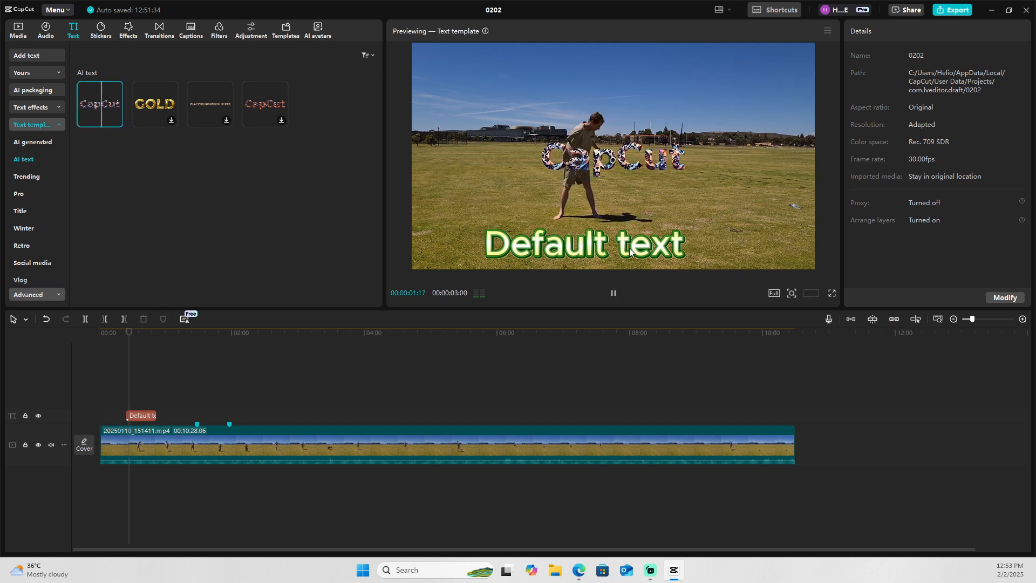
{"action": "left_click", "coordinate": [183, 133]}
{"action": "left_click_drag", "start_coordinate": [95, 110], "coordinate": [133, 416]}
{"action": "left_click", "coordinate": [135, 416]}
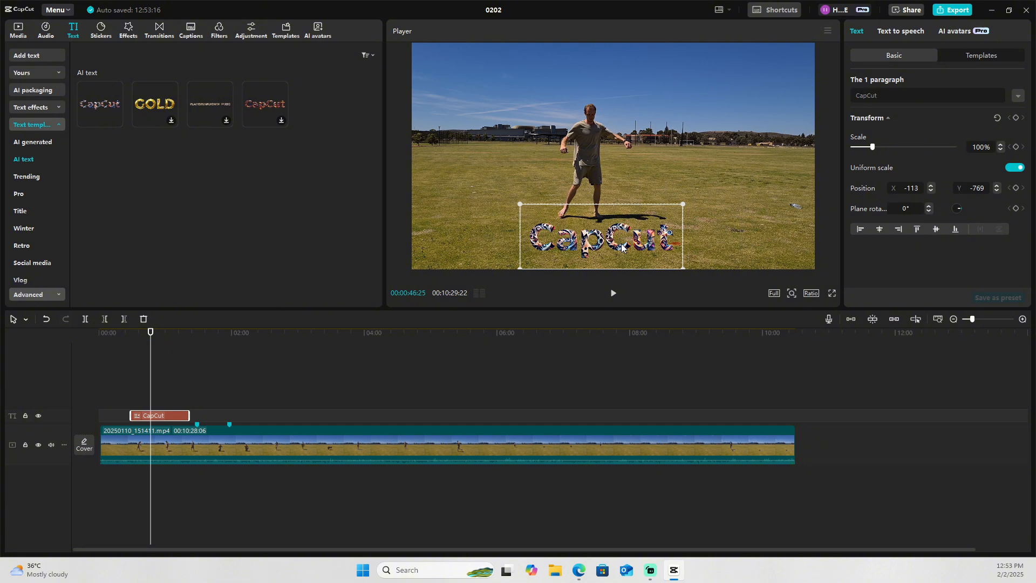
{"action": "left_click_drag", "start_coordinate": [683, 204], "coordinate": [714, 189]}
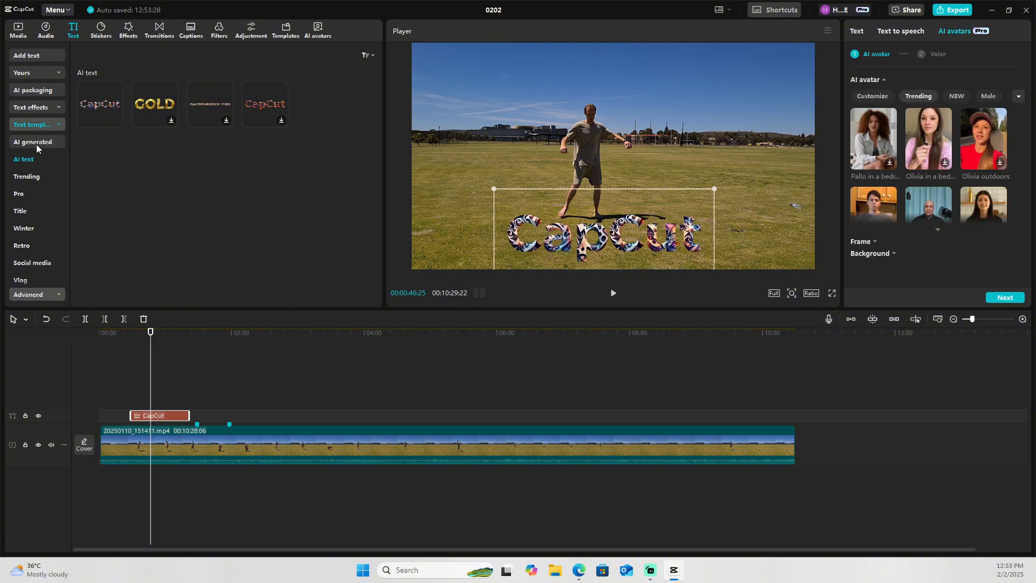
Open the AI-generated text template creator and delete the CapCut text clip from the timeline.
{"action": "left_click", "coordinate": [37, 144]}
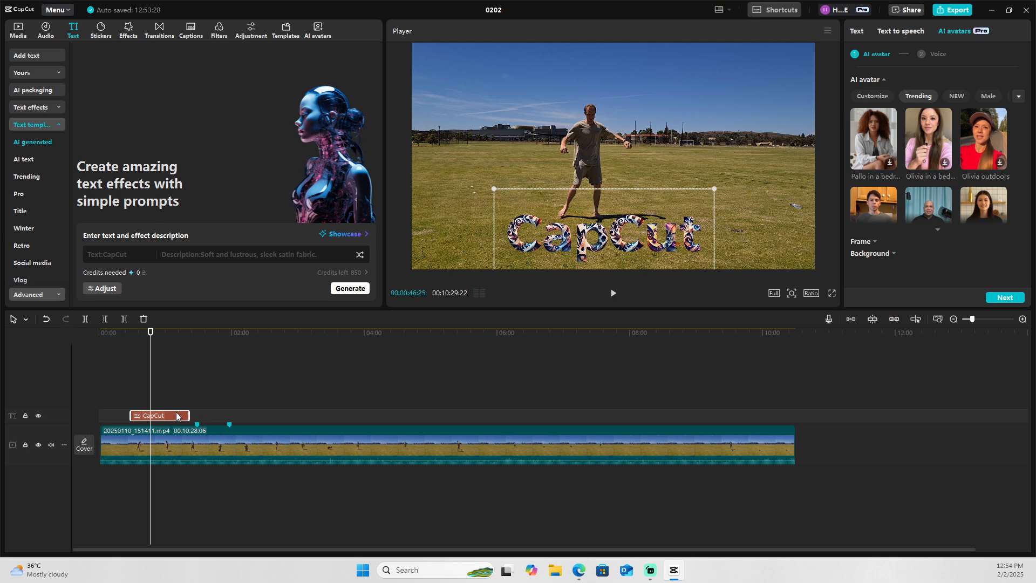
{"action": "key", "text": "Delete"}
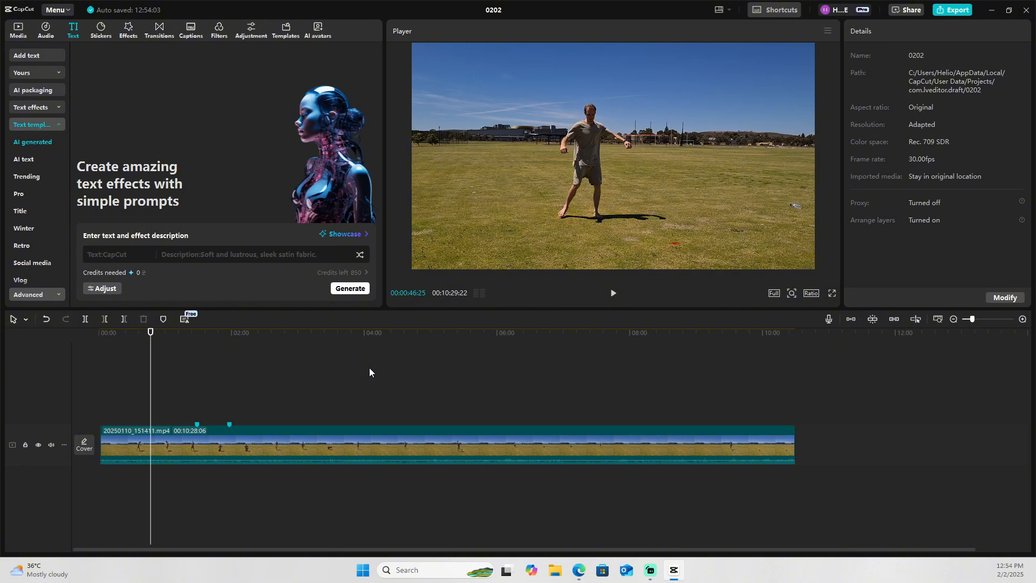
Generate an AI text effect reading "Fluffy Grassy Green" with the description "Soft and lustrous, sleek satin fabric.".
{"action": "type", "text": "Grassy Green Text"}
{"action": "key", "text": "BackSpace"}
{"action": "key", "text": "BackSpace"}
{"action": "key", "text": "BackSpace"}
{"action": "key", "text": "BackSpace"}
{"action": "key", "text": "BackSpace"}
{"action": "type", "text": "Fluffy"}
{"action": "key", "text": "Return"}
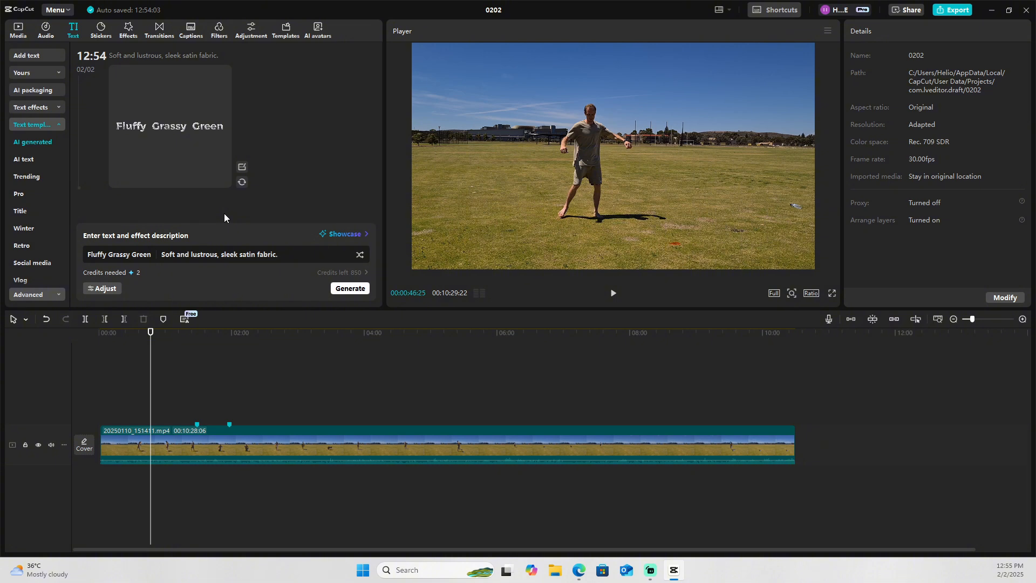
Generate the AI text "Green Grass" with the description "Soft and lustrous, sleek satin fabric." and move it to the bottom of the frame.
{"action": "double_click", "coordinate": [104, 256]}
{"action": "key", "text": "Delete"}
{"action": "key", "text": "Delete"}
{"action": "key", "text": "Delete"}
{"action": "key", "text": "Delete"}
{"action": "key", "text": "Delete"}
{"action": "key", "text": "Delete"}
{"action": "key", "text": "Delete"}
{"action": "key", "text": "Delete"}
{"action": "key", "text": "Delete"}
{"action": "key", "text": "Delete"}
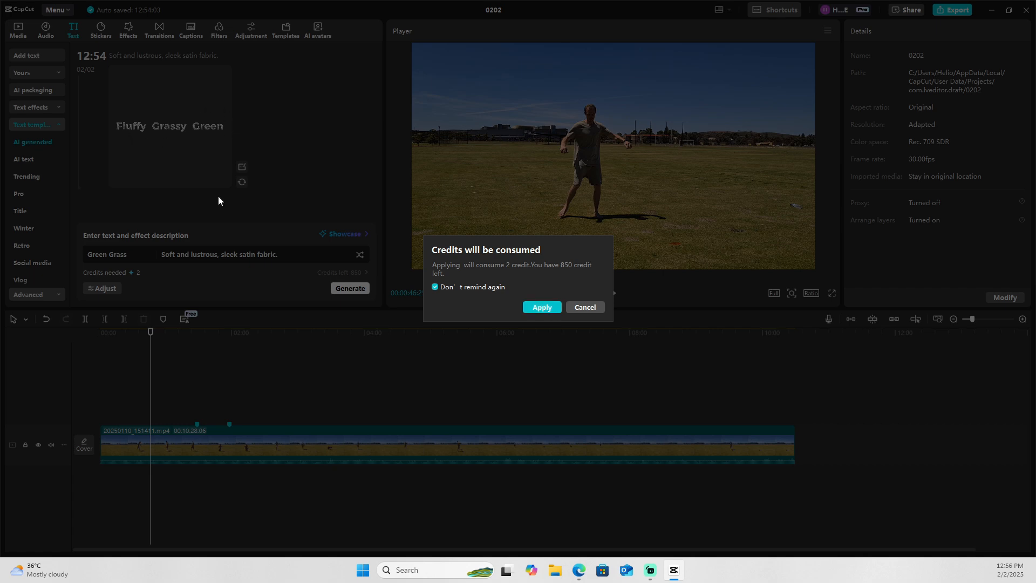
{"action": "left_click", "coordinate": [547, 307]}
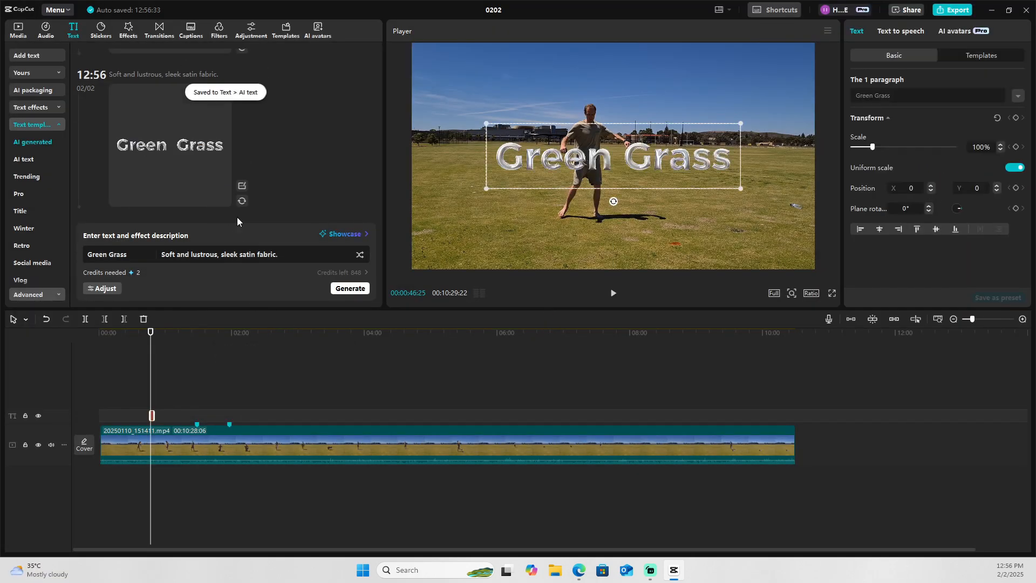
{"action": "left_click_drag", "start_coordinate": [592, 168], "coordinate": [587, 246]}
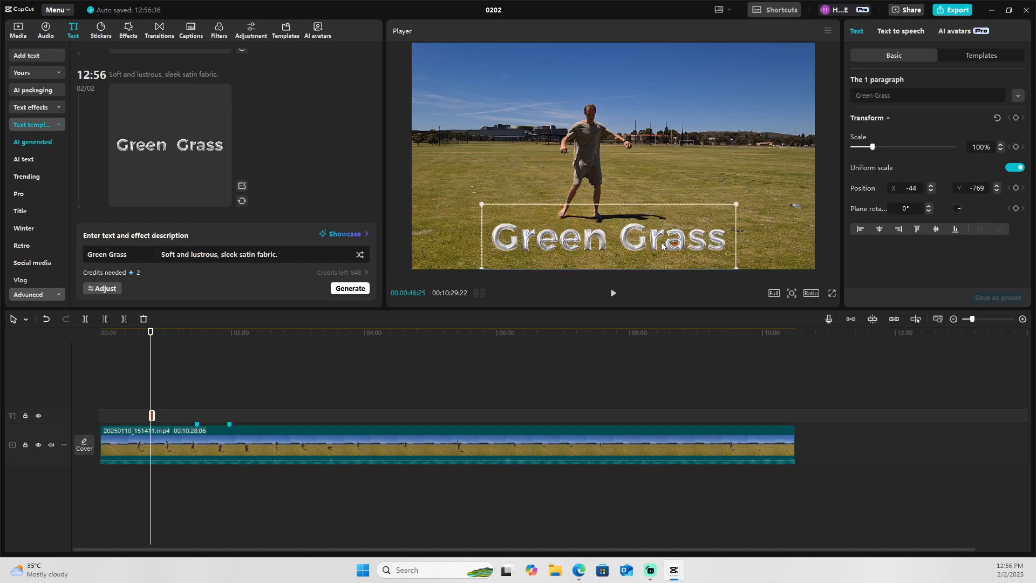
Delete the satin Green Grass text clip and clear the effect description in the AI text generator.
{"action": "key", "text": "Delete"}
{"action": "triple_click", "coordinate": [284, 254]}
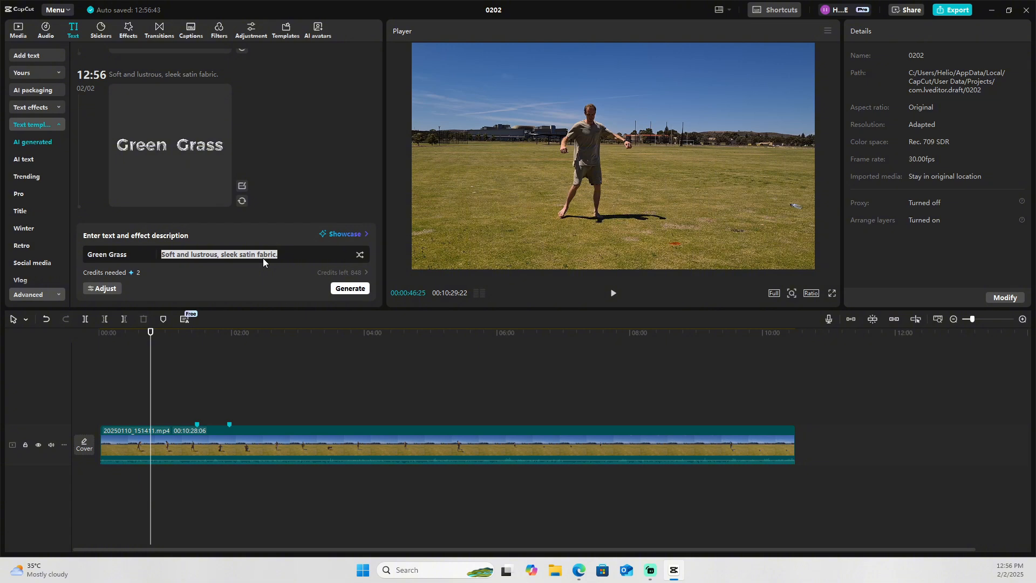
{"action": "key", "text": "BackSpace"}
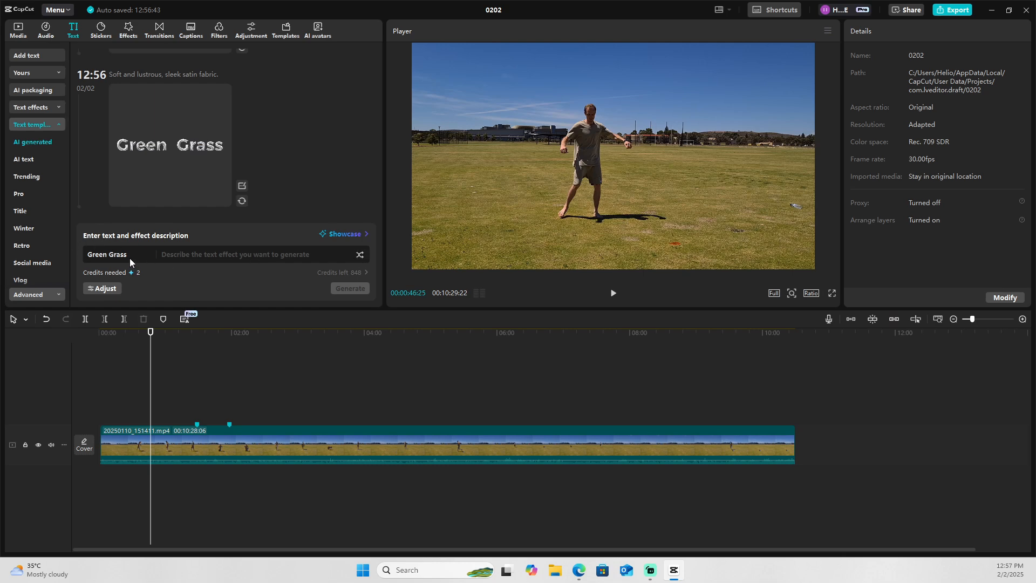
Set the effect description to "Green Grass" and generate the AI text effect for the words "Green Grass".
{"action": "left_click", "coordinate": [360, 256]}
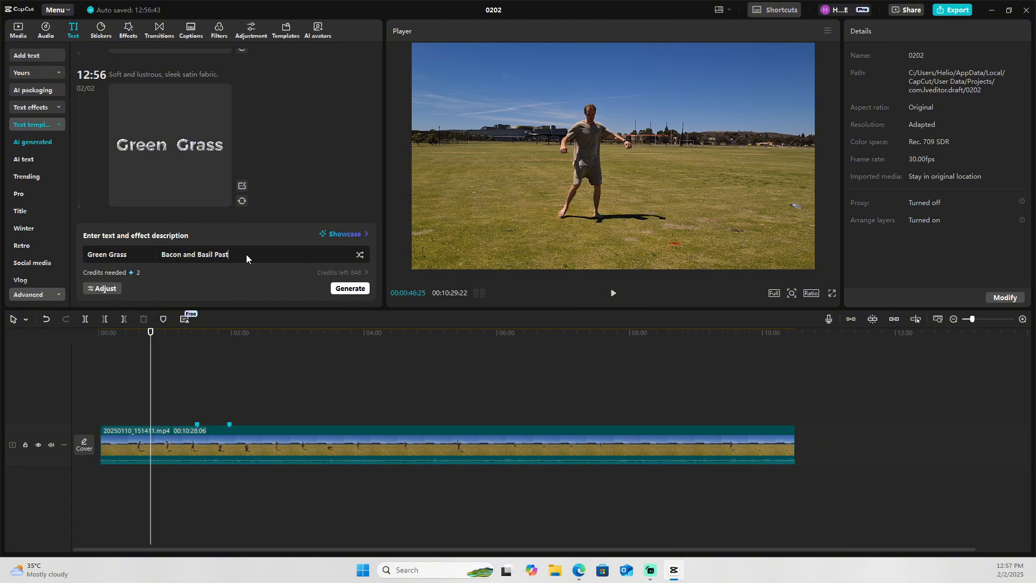
{"action": "key", "text": "BackSpace"}
{"action": "key", "text": "BackSpace"}
{"action": "key", "text": "BackSpace"}
{"action": "key", "text": "BackSpace"}
{"action": "key", "text": "BackSpace"}
{"action": "key", "text": "BackSpace"}
{"action": "key", "text": "BackSpace"}
{"action": "key", "text": "BackSpace"}
{"action": "key", "text": "BackSpace"}
{"action": "key", "text": "BackSpace"}
{"action": "key", "text": "BackSpace"}
{"action": "key", "text": "BackSpace"}
{"action": "key", "text": "BackSpace"}
{"action": "key", "text": "BackSpace"}
{"action": "key", "text": "BackSpace"}
{"action": "key", "text": "BackSpace"}
{"action": "key", "text": "BackSpace"}
{"action": "key", "text": "BackSpace"}
{"action": "key", "text": "BackSpace"}
{"action": "key", "text": "BackSpace"}
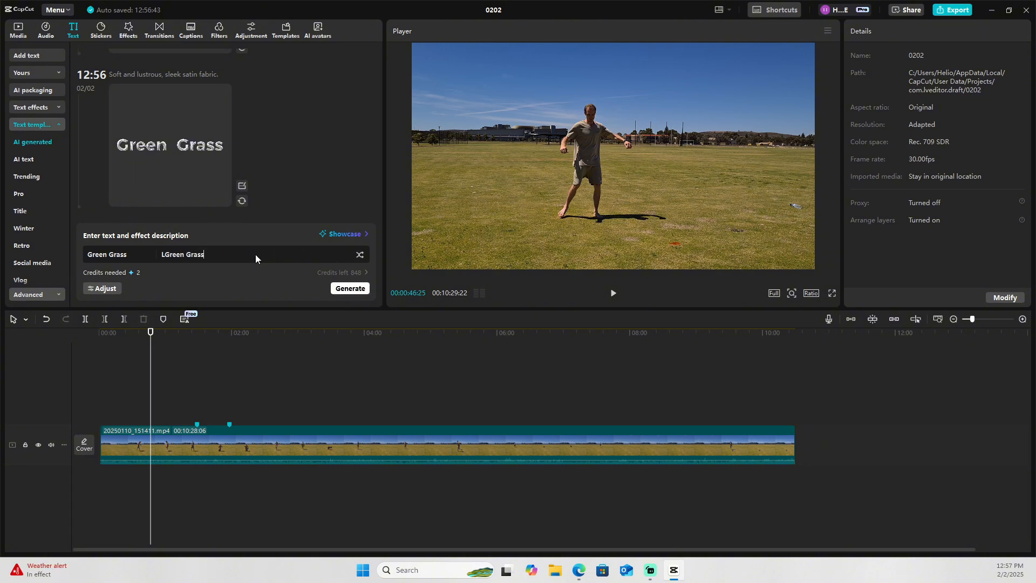
{"action": "key", "text": "Left"}
{"action": "key", "text": "Left"}
{"action": "key", "text": "Left"}
{"action": "key", "text": "Left"}
{"action": "key", "text": "Left"}
{"action": "key", "text": "Left"}
{"action": "key", "text": "Left"}
{"action": "key", "text": "Left"}
{"action": "key", "text": "Left"}
{"action": "key", "text": "Left"}
{"action": "key", "text": "Left"}
{"action": "key", "text": "BackSpace"}
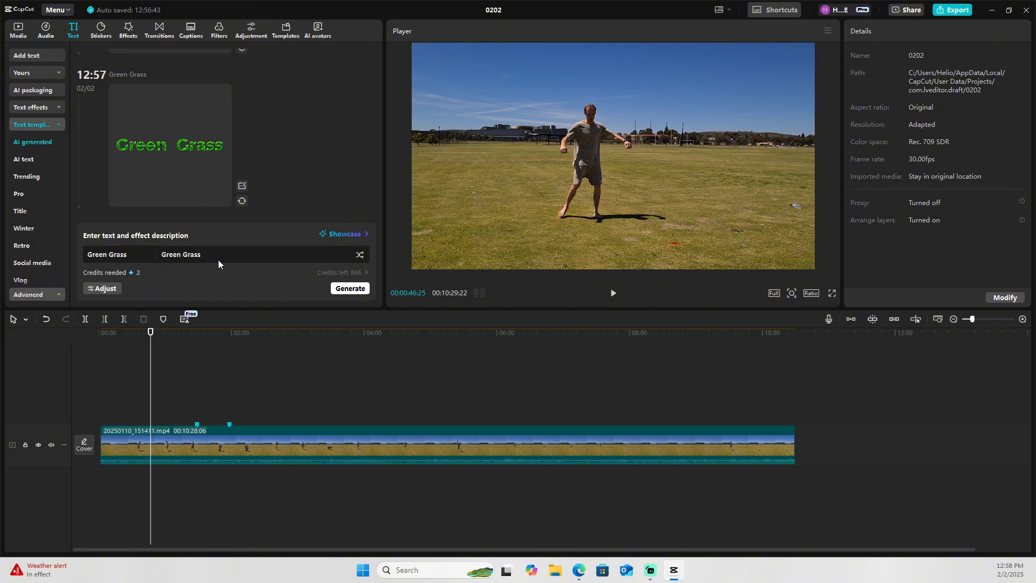
Place the green AI-generated Green Grass text at the bottom of the frame, enlarge it to nearly full width and preview it at 00:00:55:04.
{"action": "mouse_move", "coordinate": [167, 157]}
{"action": "scroll", "coordinate": [202, 182], "scroll_direction": "up", "scroll_amount": 3}
{"action": "scroll", "coordinate": [255, 85], "scroll_direction": "down", "scroll_amount": 3}
{"action": "left_click_drag", "start_coordinate": [681, 168], "coordinate": [683, 247]}
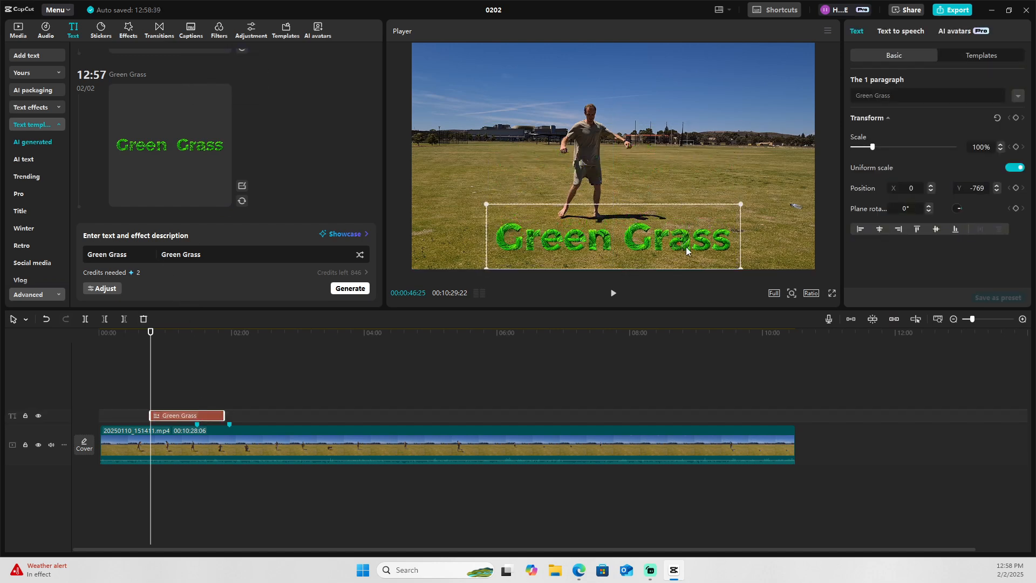
{"action": "left_click_drag", "start_coordinate": [485, 204], "coordinate": [408, 188]}
{"action": "left_click", "coordinate": [810, 399]}
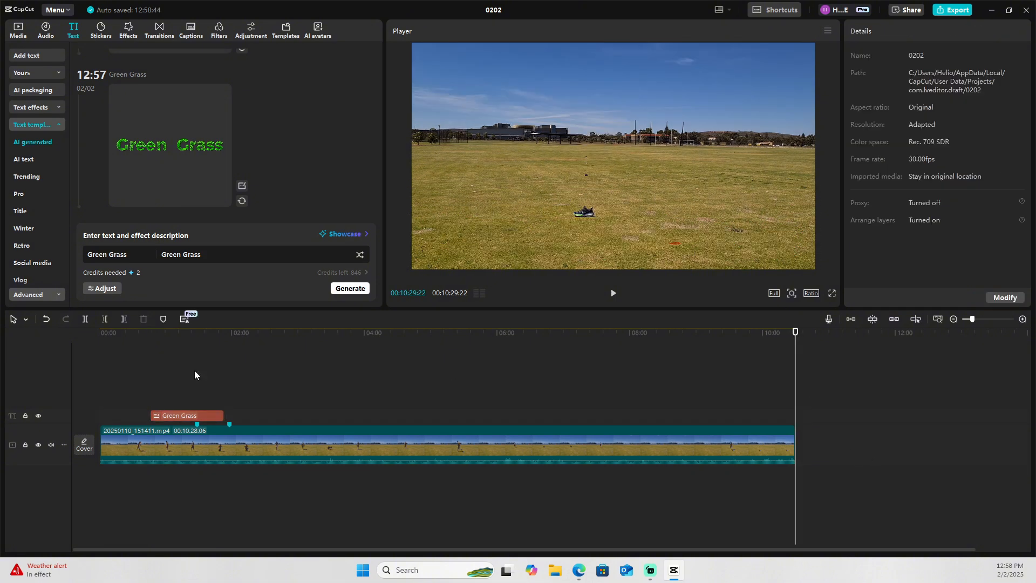
{"action": "left_click", "coordinate": [160, 367]}
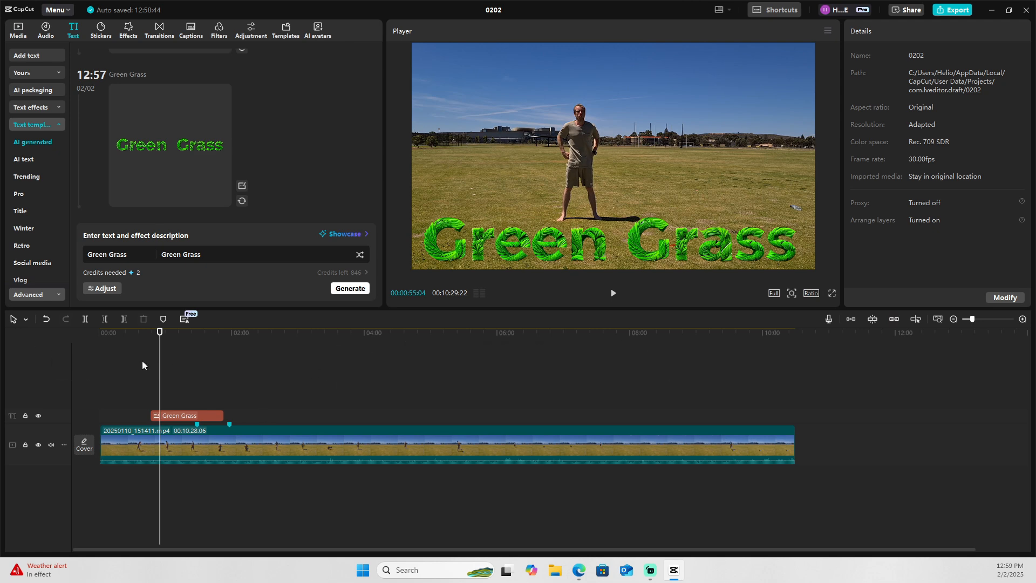
Undo the recent edits back to both video clips without any text clips, and open the saved AI text collection.
{"action": "left_click", "coordinate": [50, 321]}
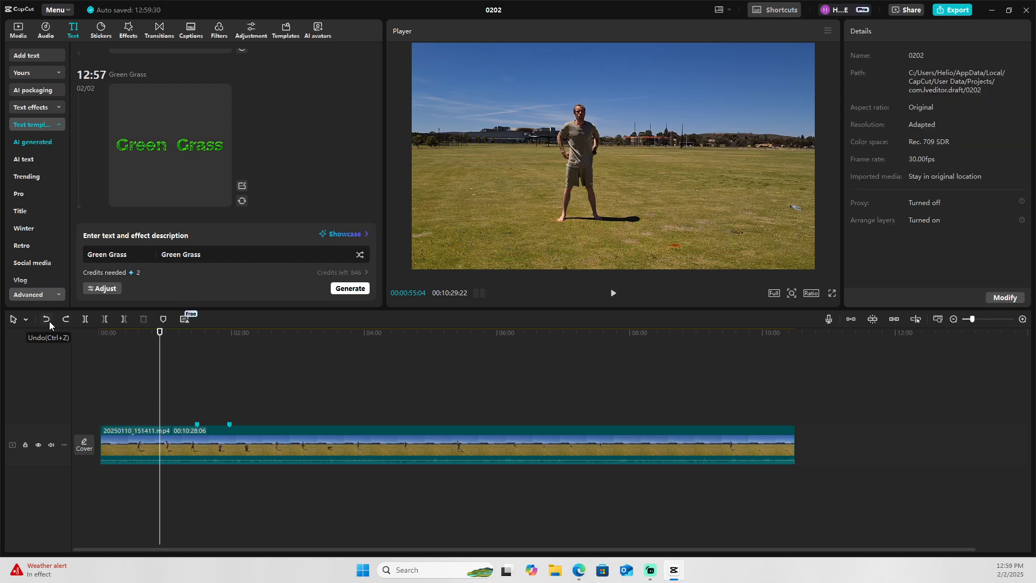
{"action": "left_click", "coordinate": [50, 322]}
{"action": "left_click", "coordinate": [50, 321]}
{"action": "left_click", "coordinate": [49, 322]}
{"action": "left_click", "coordinate": [50, 321]}
{"action": "left_click", "coordinate": [50, 321]}
{"action": "left_click", "coordinate": [50, 321]}
{"action": "left_click", "coordinate": [50, 321]}
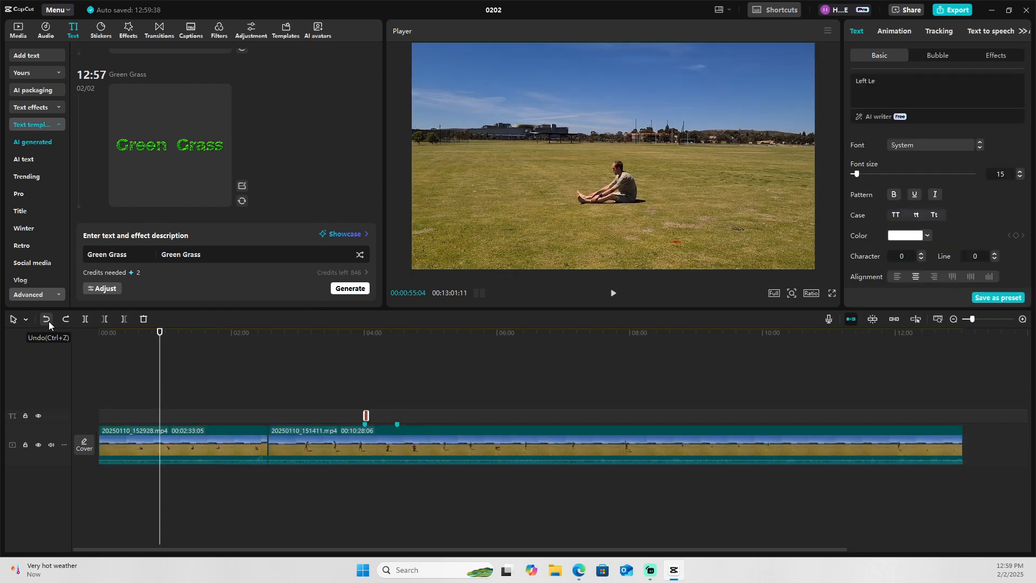
{"action": "left_click", "coordinate": [48, 321]}
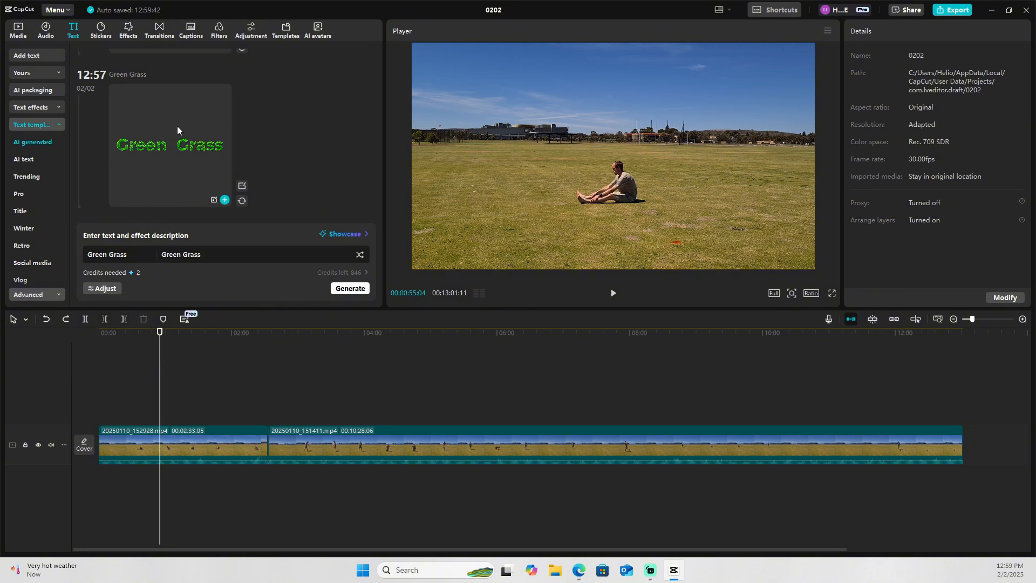
{"action": "left_click", "coordinate": [32, 160]}
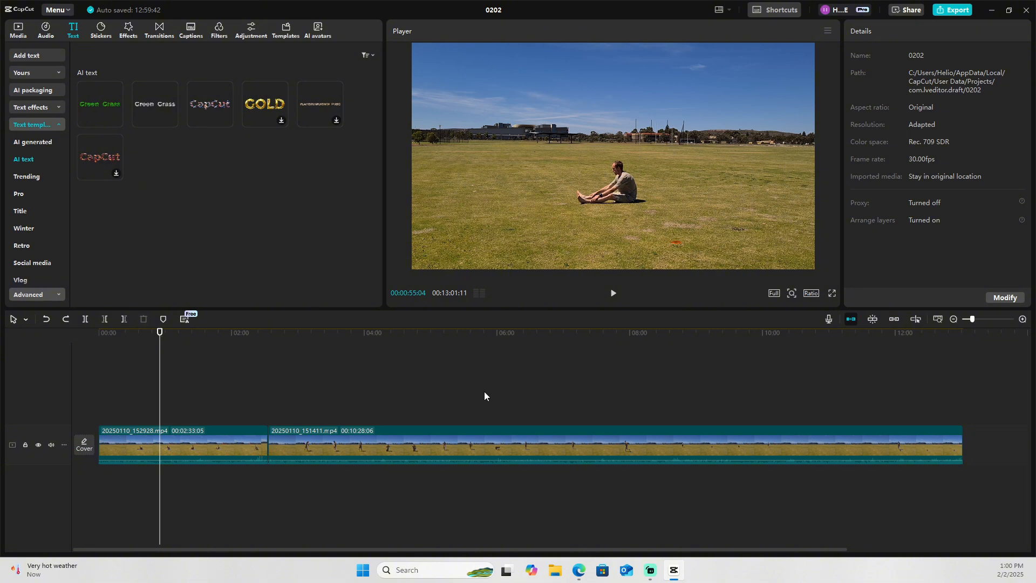
Move the 20250110_151411.mp4 clip to a new upper track starting at about 00:02:00, and lock that track.
{"action": "left_click", "coordinate": [372, 395]}
{"action": "left_click_drag", "start_coordinate": [441, 447], "coordinate": [406, 395]}
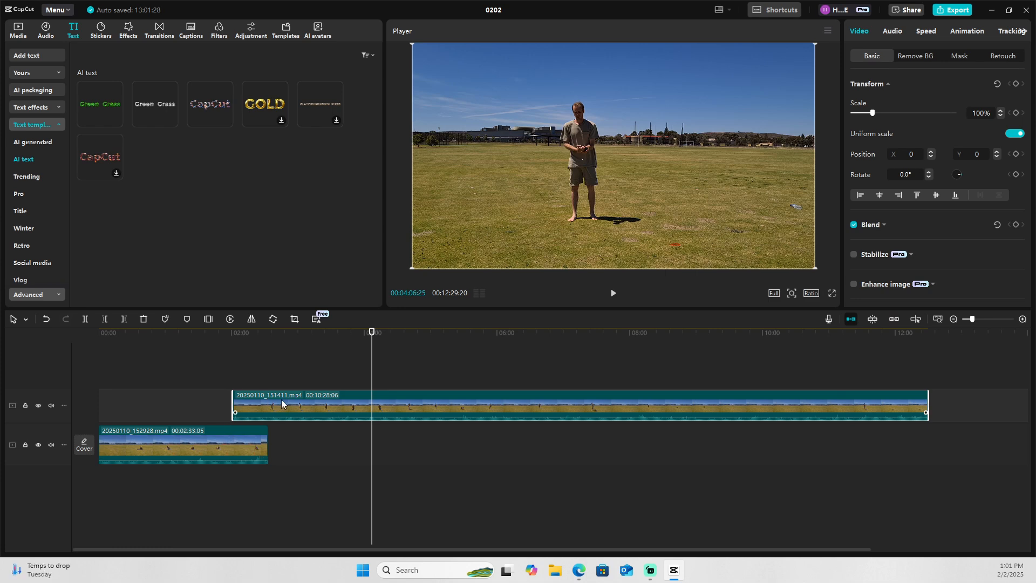
{"action": "left_click", "coordinate": [25, 406]}
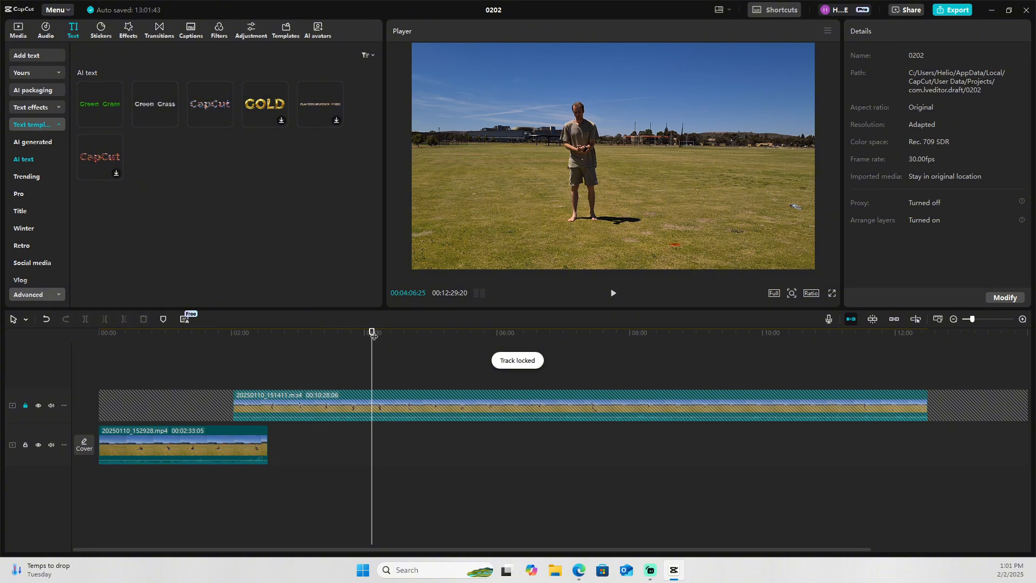
Split the 20250110_152928.mp4 clip on the unlocked lower track at 00:02:12:20 and 00:02:23:12.
{"action": "left_click_drag", "start_coordinate": [372, 334], "coordinate": [610, 326]}
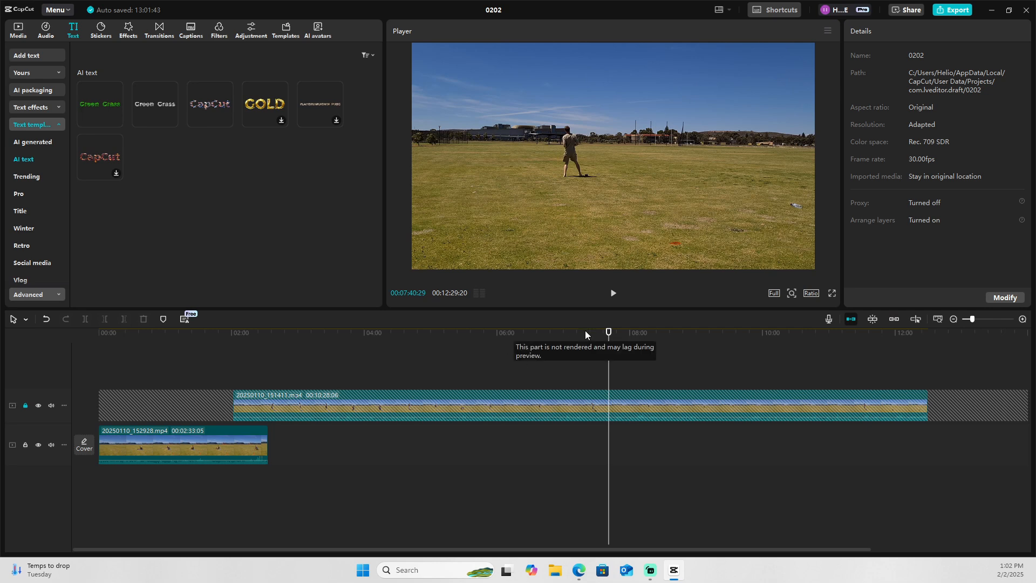
{"action": "left_click_drag", "start_coordinate": [609, 331], "coordinate": [330, 348]}
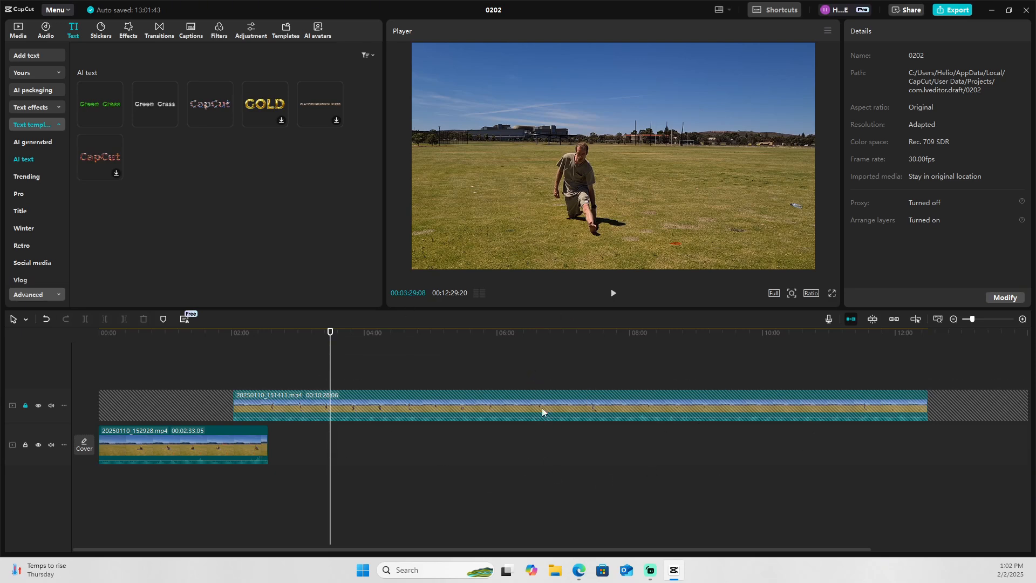
{"action": "left_click_drag", "start_coordinate": [329, 341], "coordinate": [394, 357]}
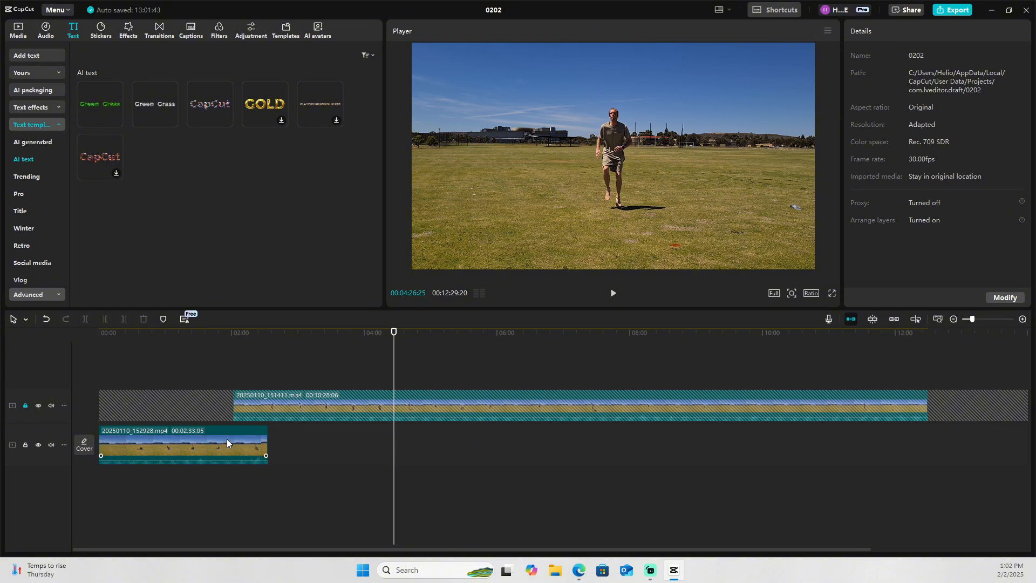
{"action": "left_click_drag", "start_coordinate": [346, 372], "coordinate": [245, 342]}
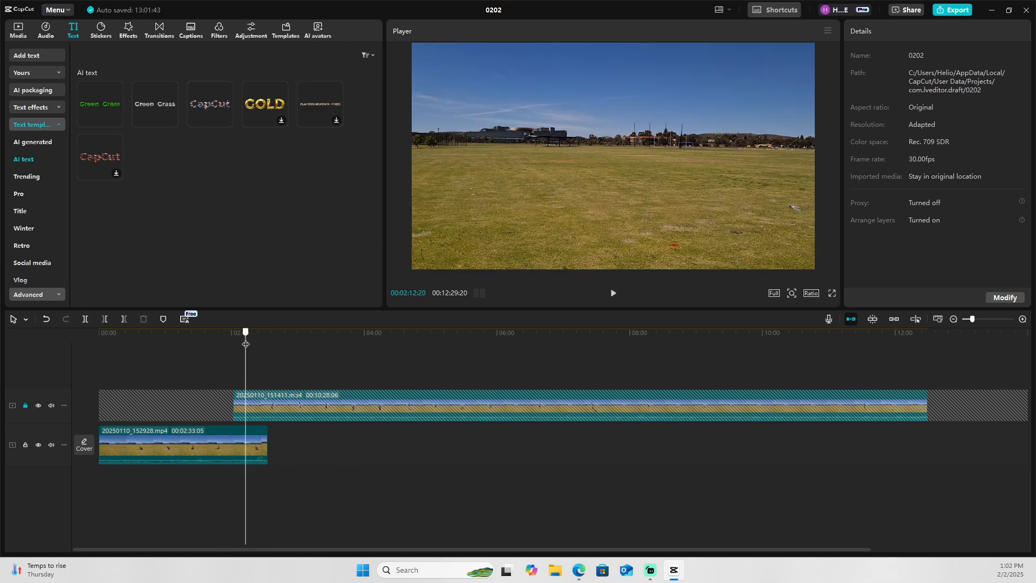
{"action": "left_click", "coordinate": [85, 319]}
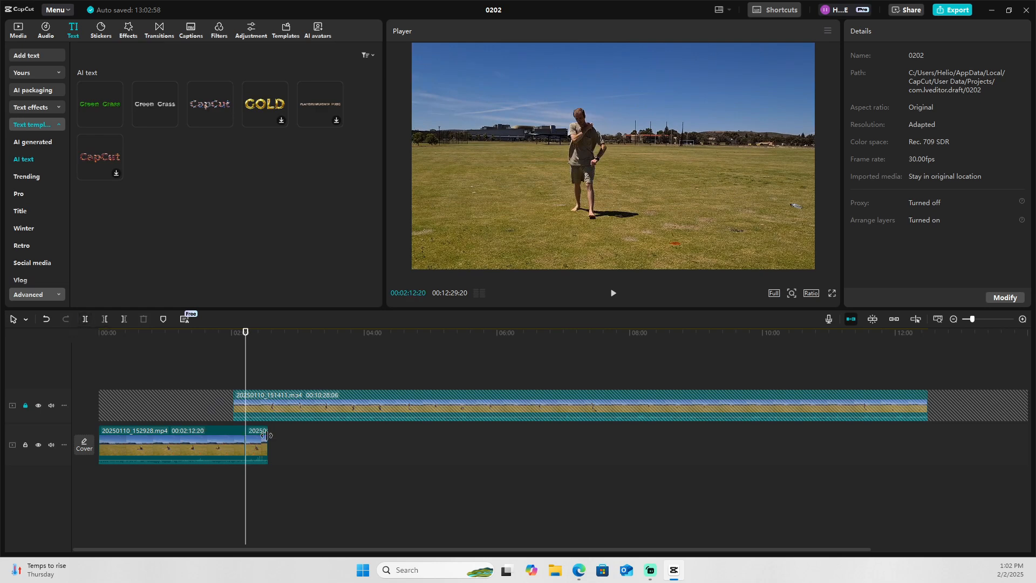
{"action": "left_click", "coordinate": [257, 353]}
{"action": "left_click", "coordinate": [87, 319]}
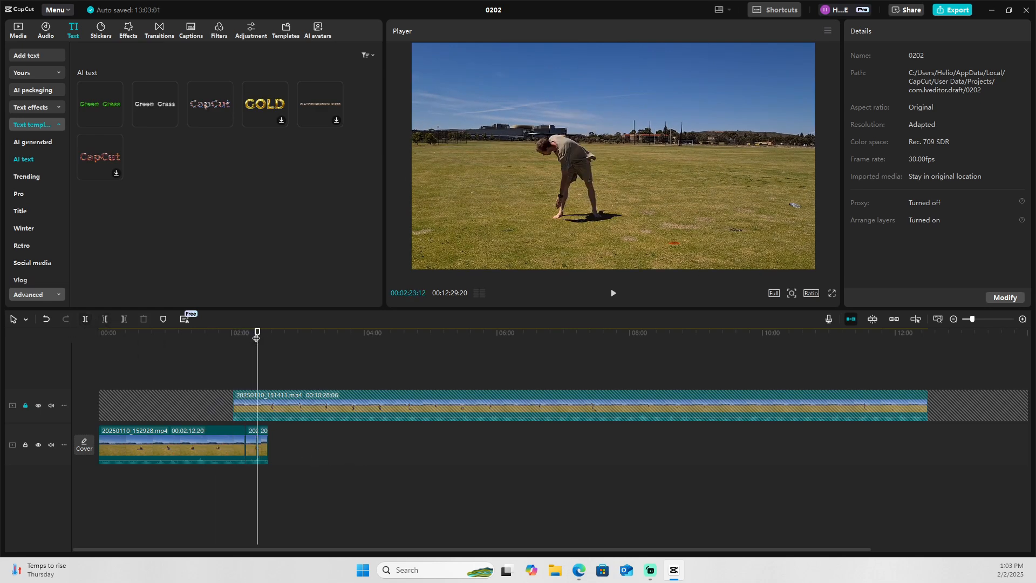
Turn off the main track magnet and move the longest lower-track segment to start at about 00:04:07.
{"action": "left_click", "coordinate": [227, 333]}
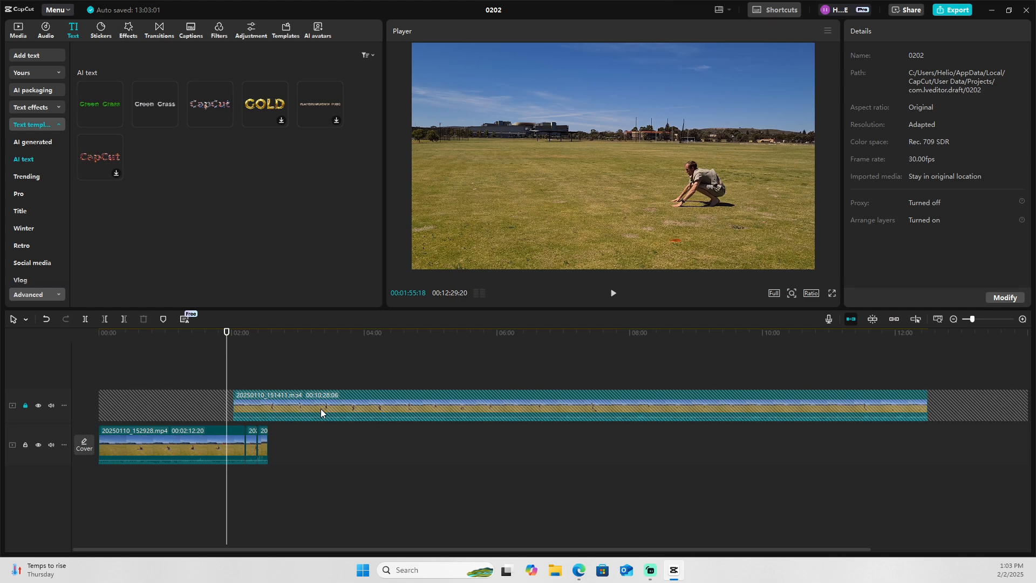
{"action": "left_click_drag", "start_coordinate": [167, 447], "coordinate": [394, 447]}
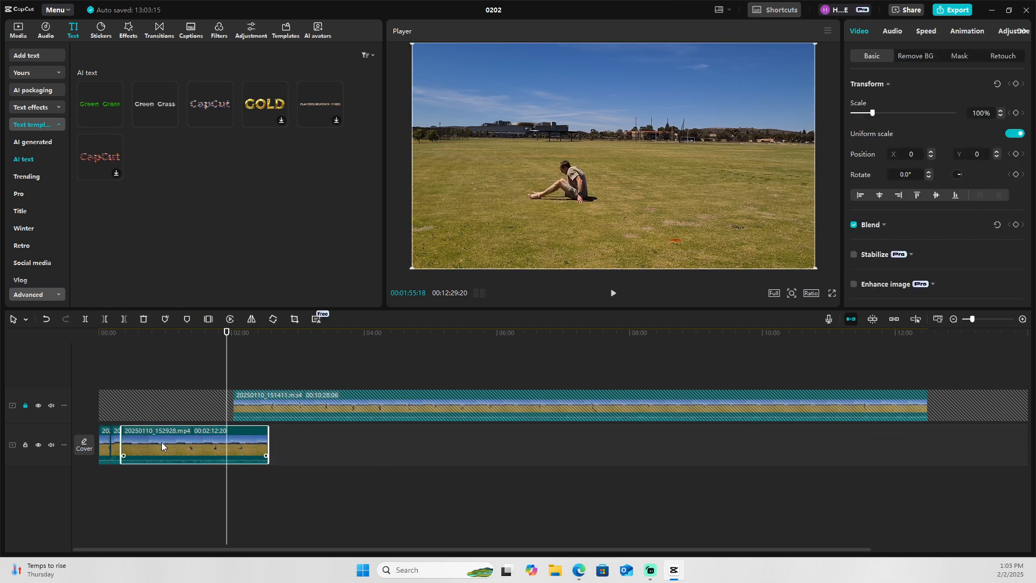
{"action": "left_click", "coordinate": [851, 319]}
{"action": "left_click_drag", "start_coordinate": [186, 442], "coordinate": [428, 446]}
{"action": "left_click_drag", "start_coordinate": [415, 342], "coordinate": [389, 345]}
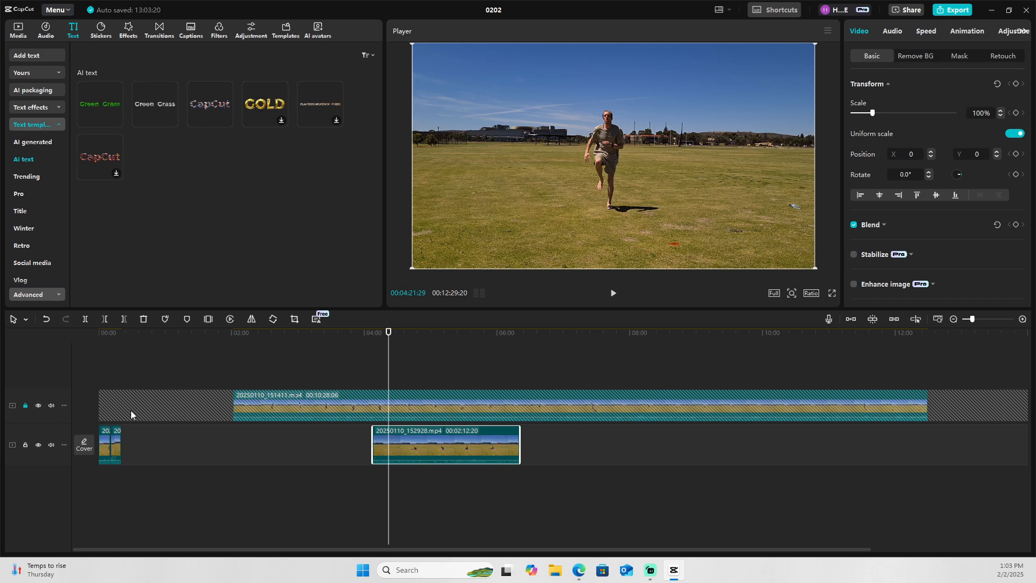
Unlock and relock the upper video track, and hide it to preview the lower-track footage.
{"action": "left_click", "coordinate": [26, 405]}
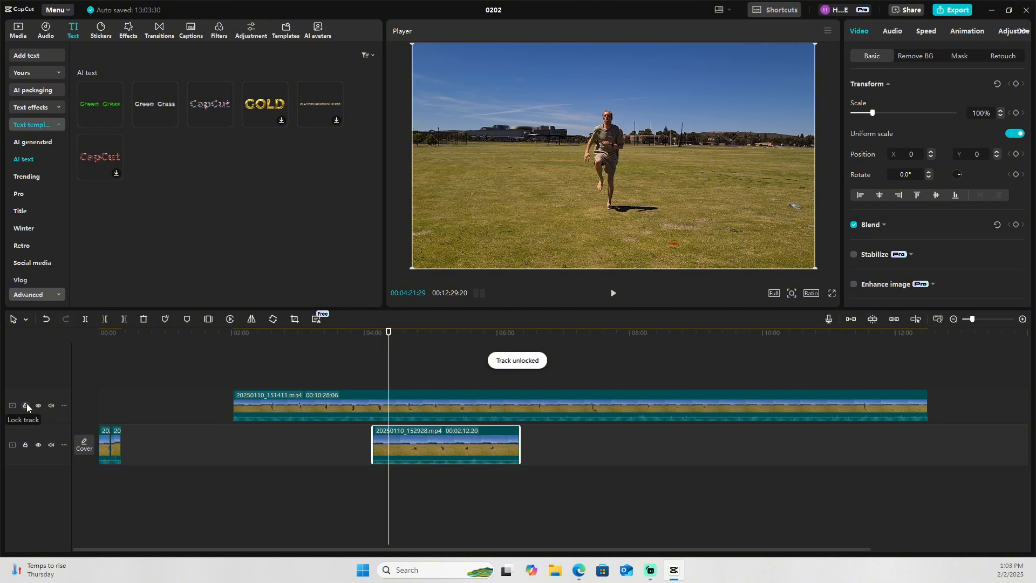
{"action": "left_click", "coordinate": [25, 406]}
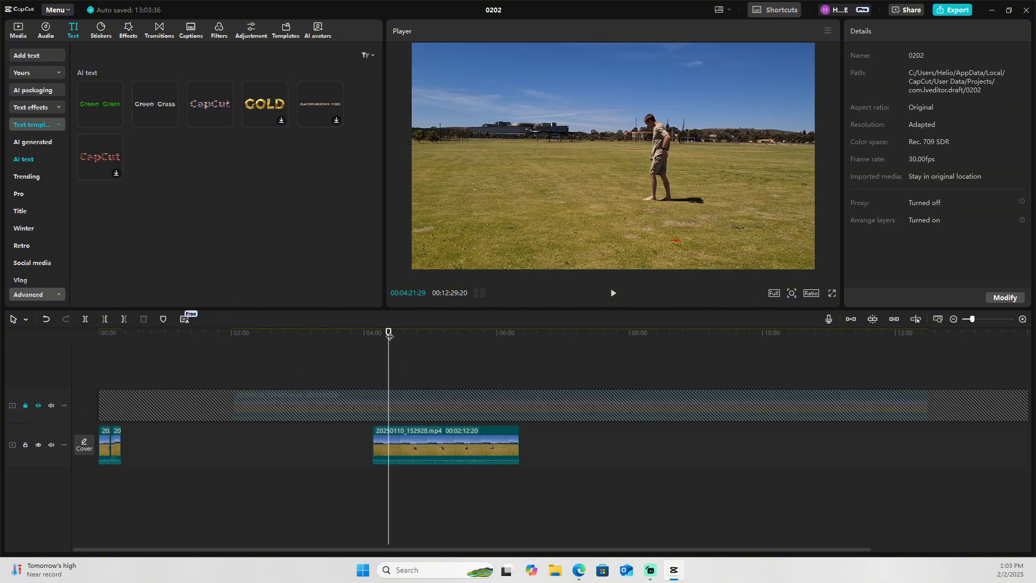
{"action": "mouse_move", "coordinate": [389, 333]}
{"action": "left_mouse_down"}
{"action": "mouse_move", "coordinate": [504, 334]}
{"action": "mouse_move", "coordinate": [393, 334]}
{"action": "left_mouse_up"}
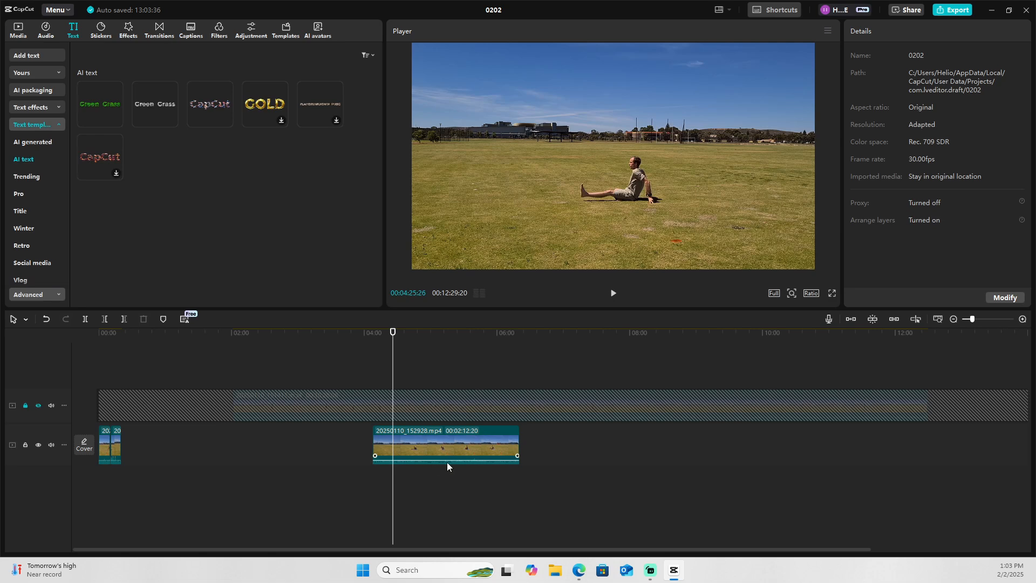
Split the long lower-track segment at 00:05:18:01 and again about 12 seconds further on.
{"action": "left_click_drag", "start_coordinate": [393, 348], "coordinate": [451, 355]}
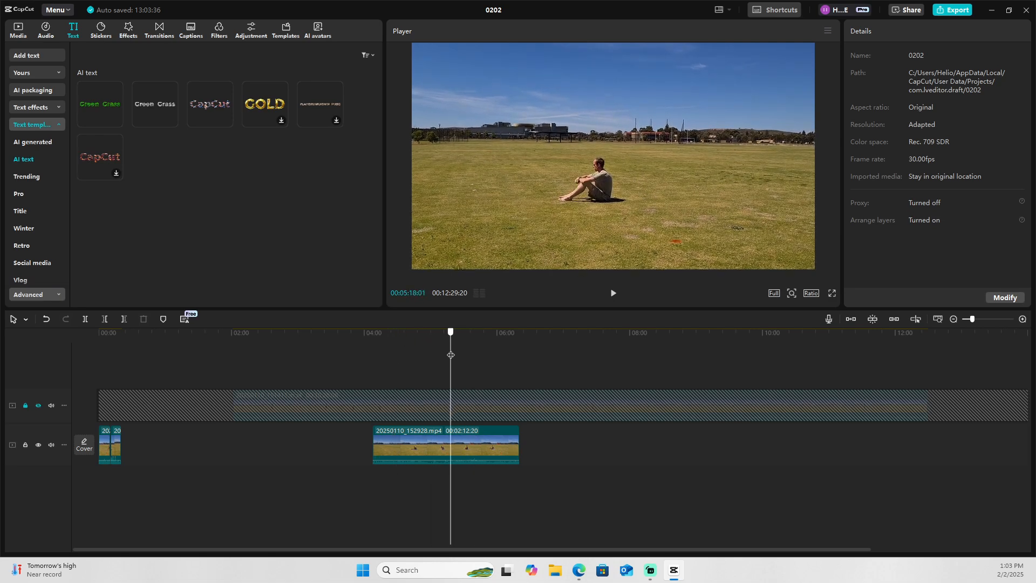
{"action": "left_click", "coordinate": [85, 320]}
{"action": "left_click", "coordinate": [84, 319]}
{"action": "mouse_move", "coordinate": [454, 339]}
{"action": "left_mouse_down"}
{"action": "mouse_move", "coordinate": [468, 339]}
{"action": "mouse_move", "coordinate": [459, 338]}
{"action": "left_mouse_up"}
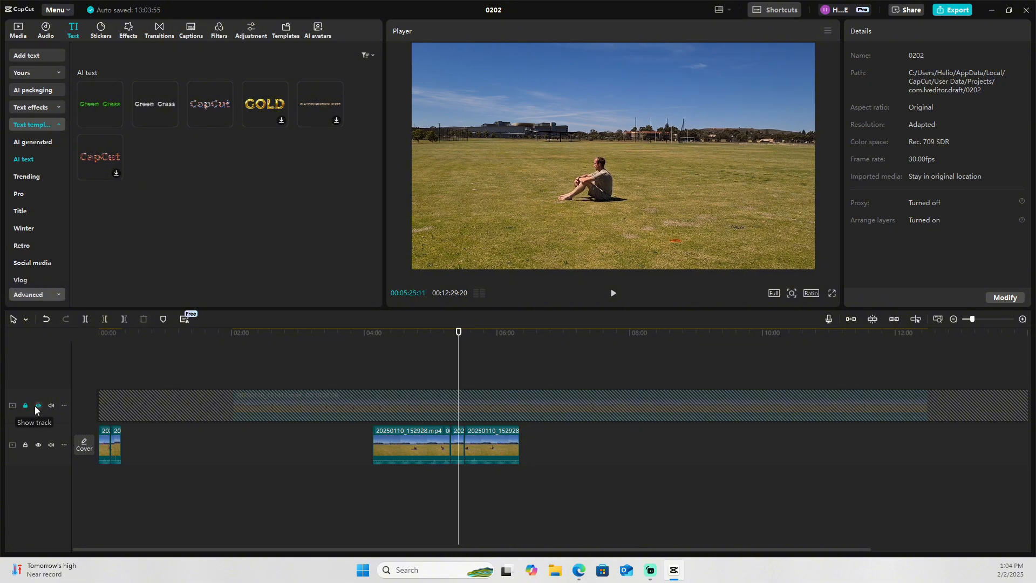
Toggle the upper track's visibility several times, leave it shown, and select the short middle segment on the lower track.
{"action": "left_click", "coordinate": [35, 408]}
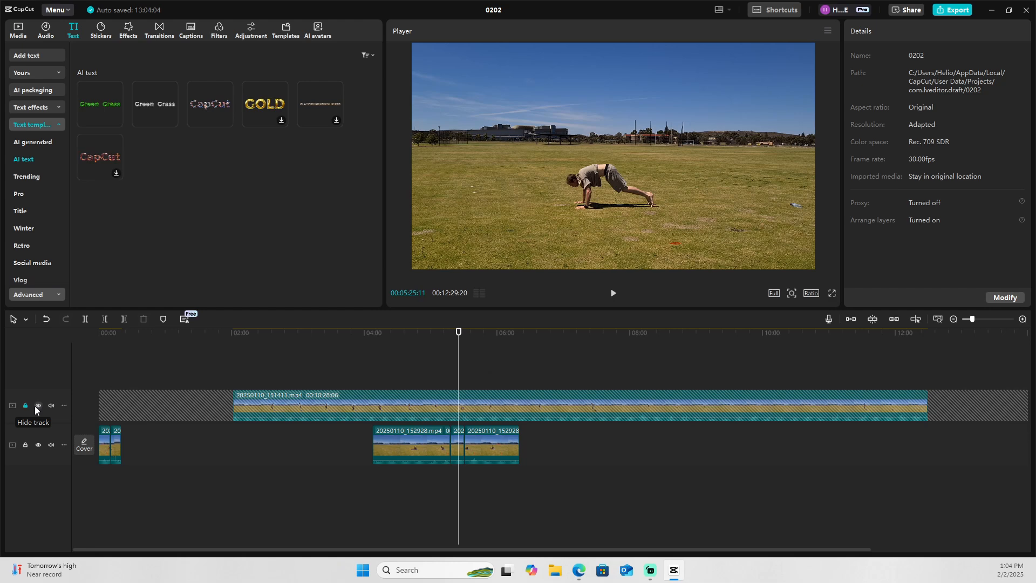
{"action": "left_click", "coordinate": [35, 406]}
{"action": "left_click", "coordinate": [35, 406]}
{"action": "left_click", "coordinate": [34, 406]}
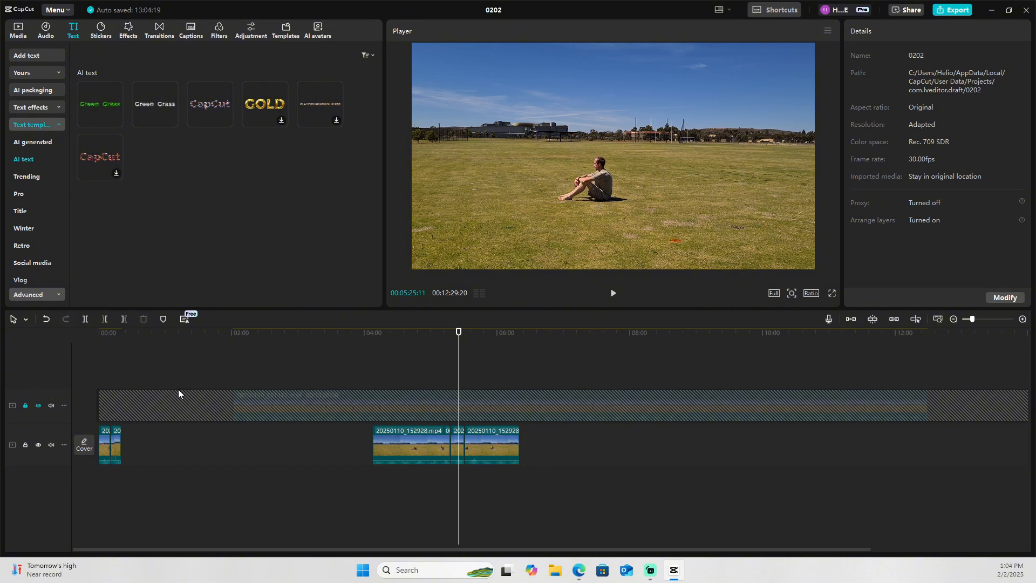
{"action": "left_click", "coordinate": [38, 406]}
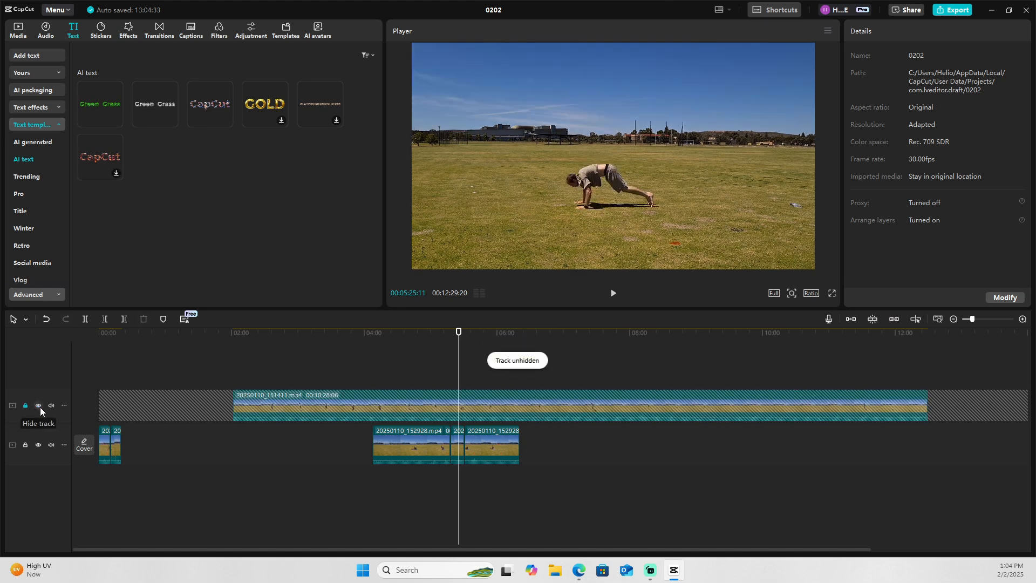
{"action": "left_click", "coordinate": [456, 438]}
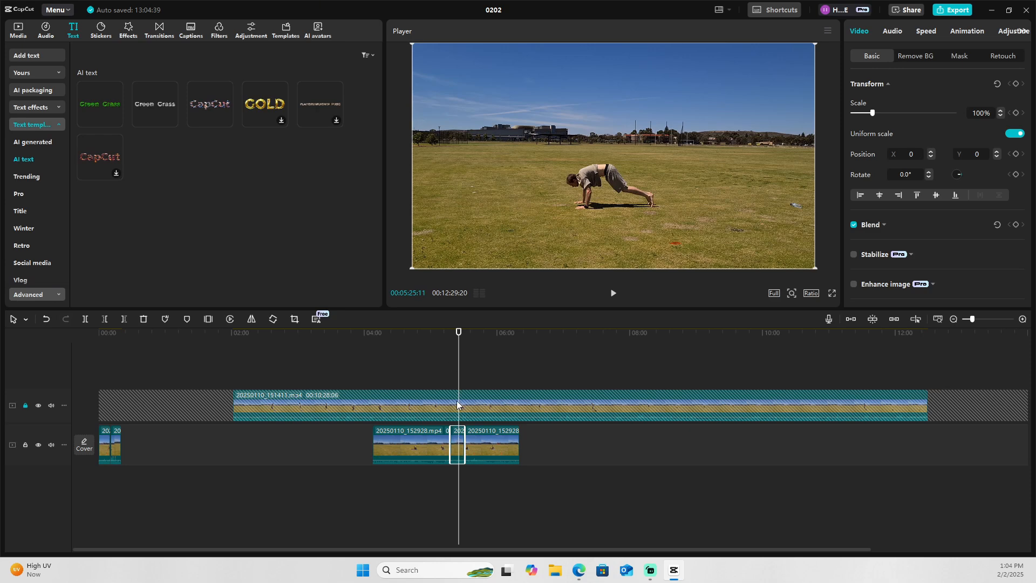
With the upper track locked, delete the short middle segment on the lower track and shift the following segment slightly later.
{"action": "left_click", "coordinate": [25, 406]}
{"action": "left_click", "coordinate": [444, 337]}
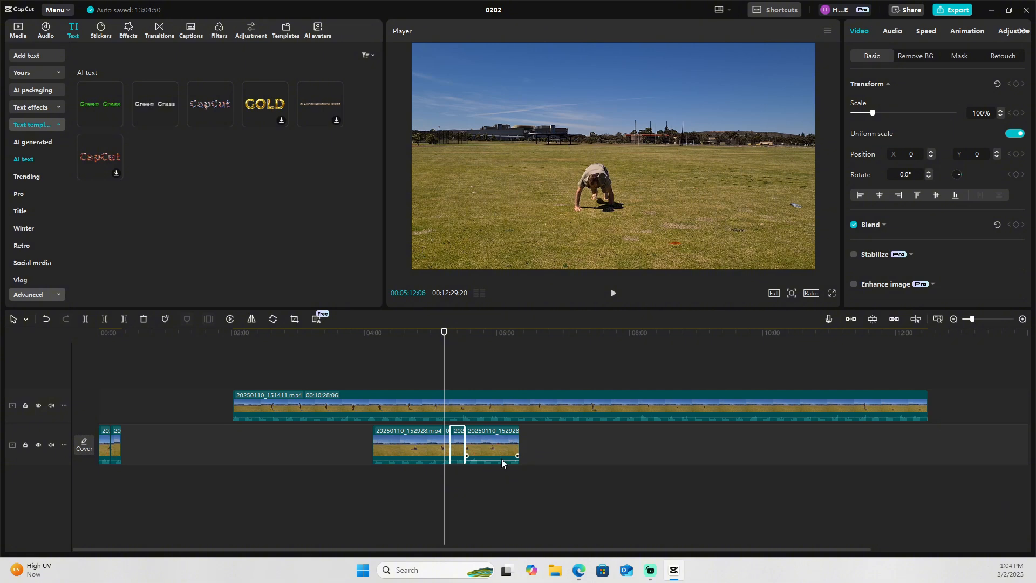
{"action": "left_click", "coordinate": [26, 406]}
{"action": "left_click_drag", "start_coordinate": [444, 337], "coordinate": [455, 337]}
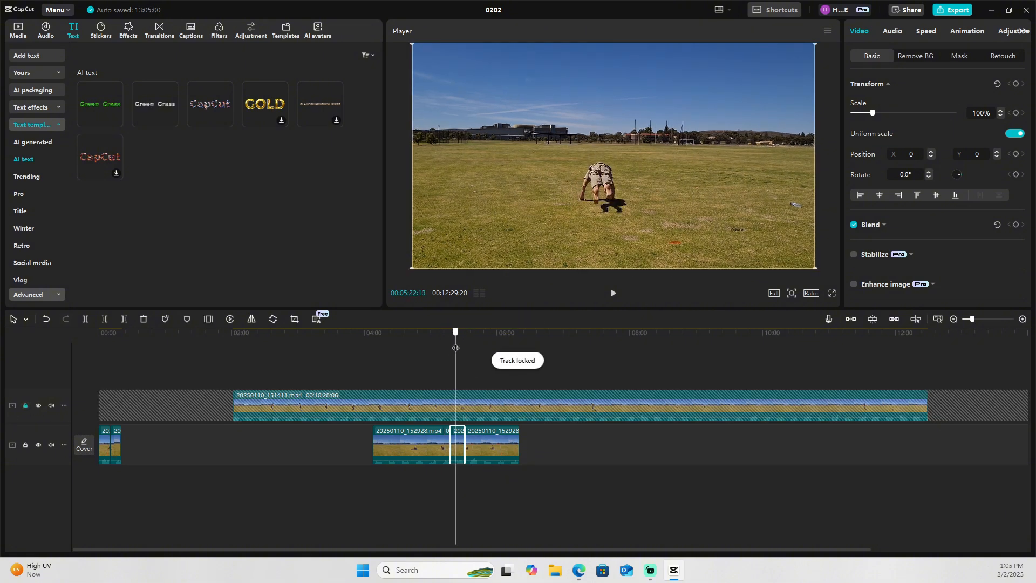
{"action": "key", "text": "Delete"}
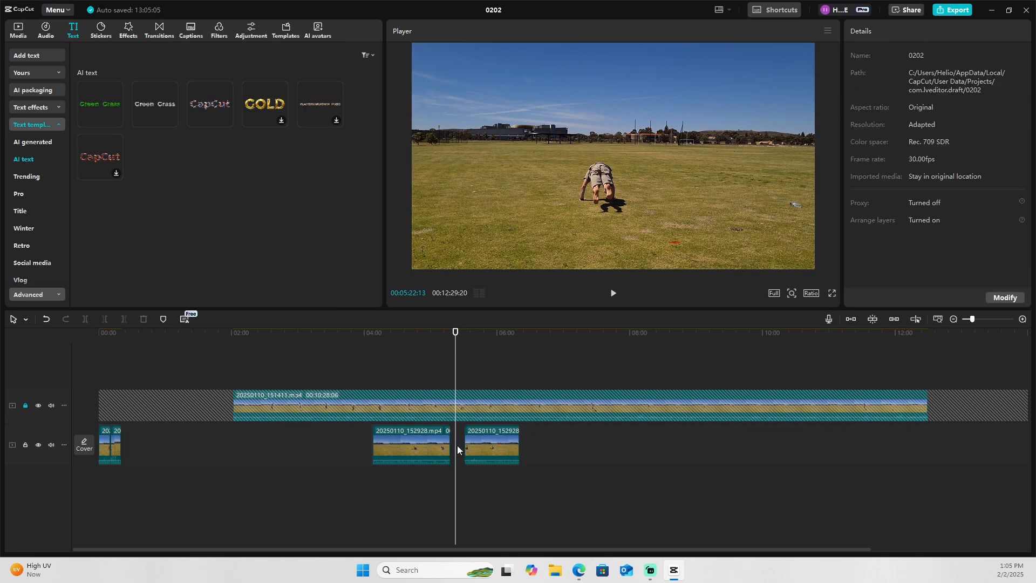
{"action": "mouse_move", "coordinate": [479, 443]}
{"action": "left_mouse_down"}
{"action": "mouse_move", "coordinate": [497, 442]}
{"action": "mouse_move", "coordinate": [485, 438]}
{"action": "left_mouse_up"}
Unlock the upper track and split its clip at 00:05:17:02 and 00:05:36:18, around the gap in the lower track.
{"action": "mouse_move", "coordinate": [440, 336]}
{"action": "left_mouse_down"}
{"action": "mouse_move", "coordinate": [465, 350]}
{"action": "mouse_move", "coordinate": [429, 358]}
{"action": "mouse_move", "coordinate": [453, 361]}
{"action": "mouse_move", "coordinate": [425, 356]}
{"action": "mouse_move", "coordinate": [449, 334]}
{"action": "left_mouse_up"}
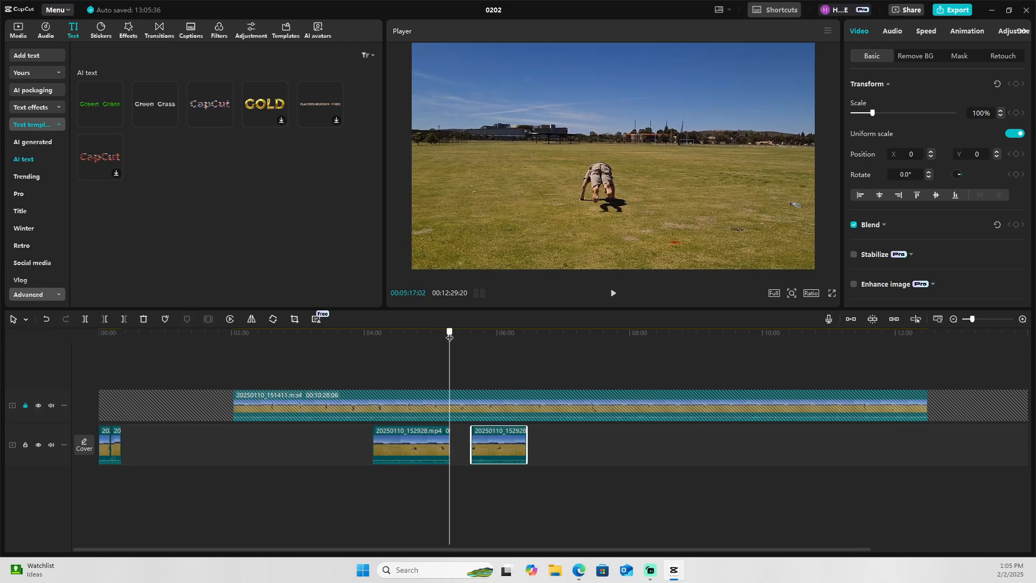
{"action": "left_click", "coordinate": [25, 406]}
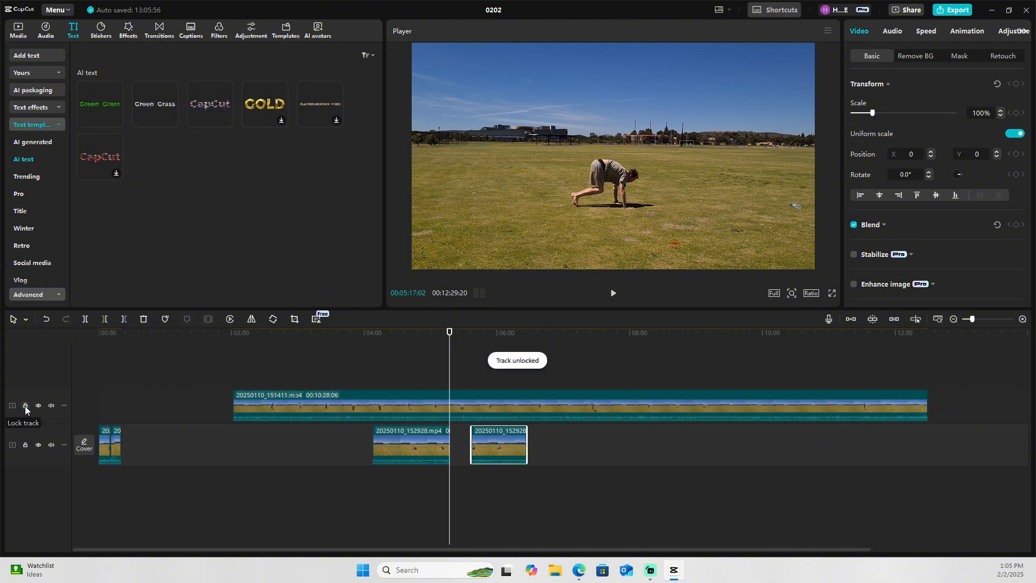
{"action": "left_click", "coordinate": [85, 319]}
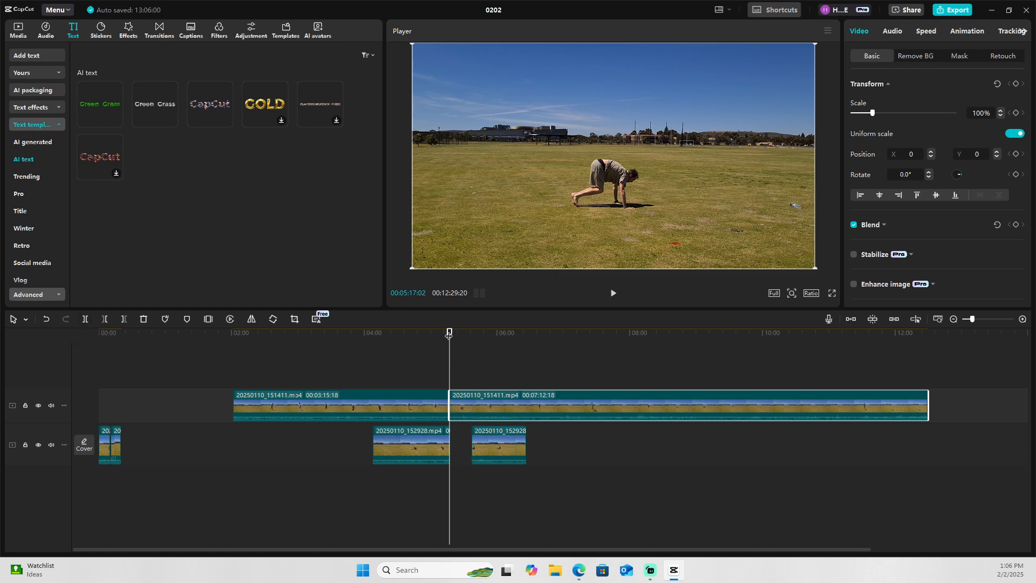
{"action": "left_click_drag", "start_coordinate": [450, 332], "coordinate": [471, 338]}
{"action": "left_click", "coordinate": [86, 319]}
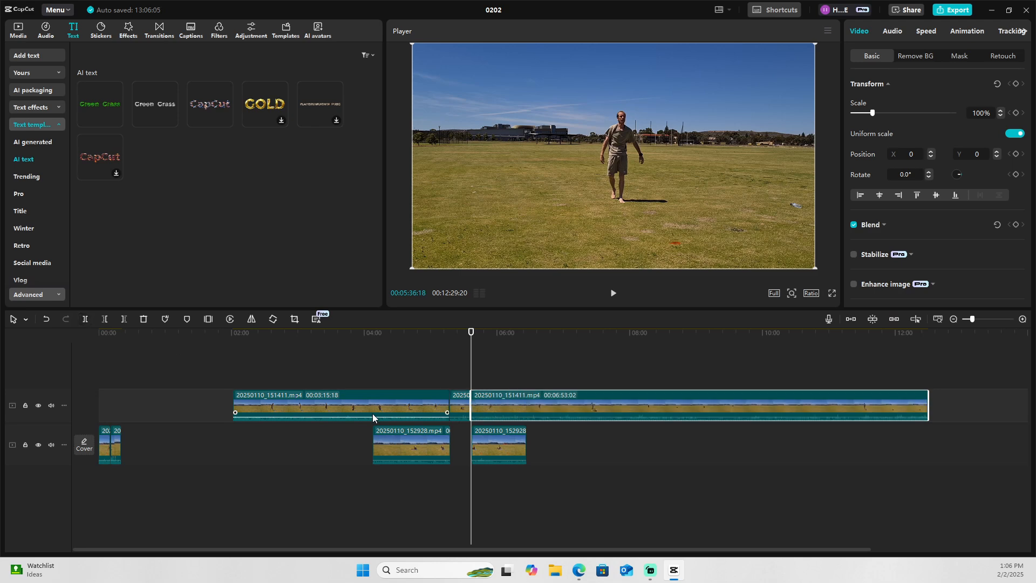
Delete the long first and last parts of the upper clip, keeping only the short middle piece.
{"action": "left_click", "coordinate": [373, 418]}
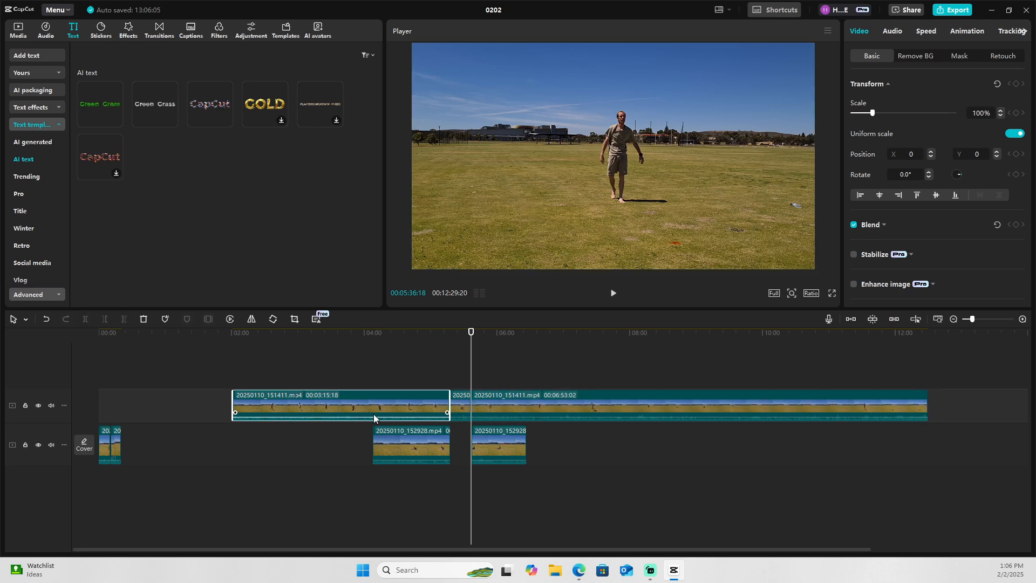
{"action": "key", "text": "Delete"}
{"action": "left_click", "coordinate": [585, 409]}
{"action": "key", "text": "Delete"}
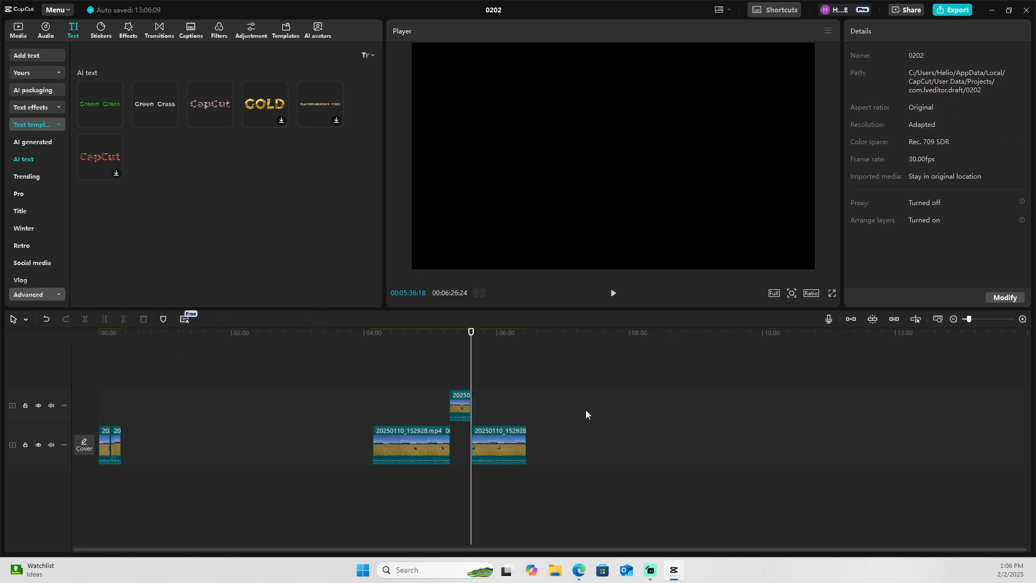
Play the sequence from just before the short upper piece to review the cut between the two tracks.
{"action": "left_click", "coordinate": [617, 294]}
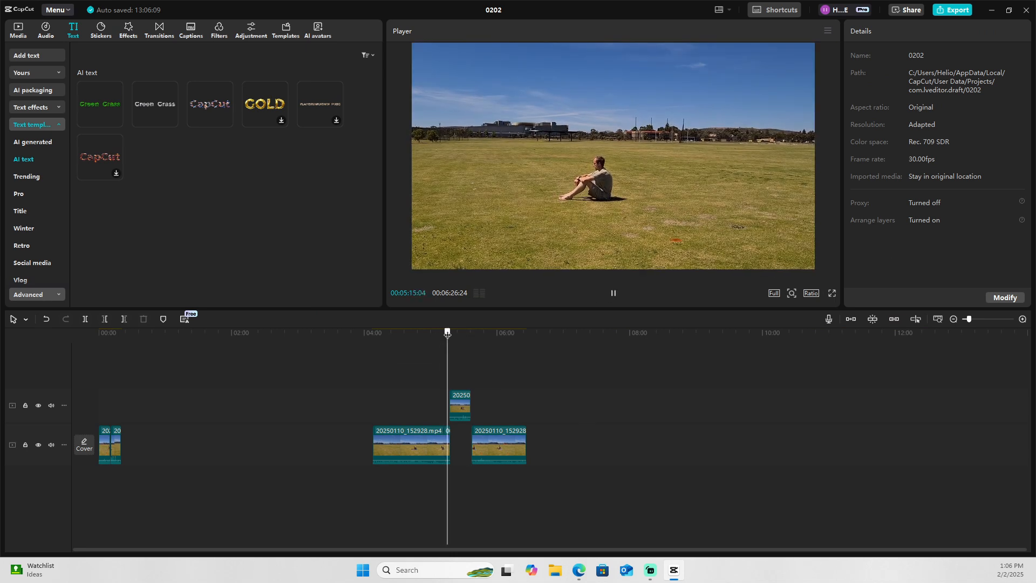
{"action": "left_click", "coordinate": [613, 294]}
{"action": "left_click_drag", "start_coordinate": [481, 335], "coordinate": [439, 342]}
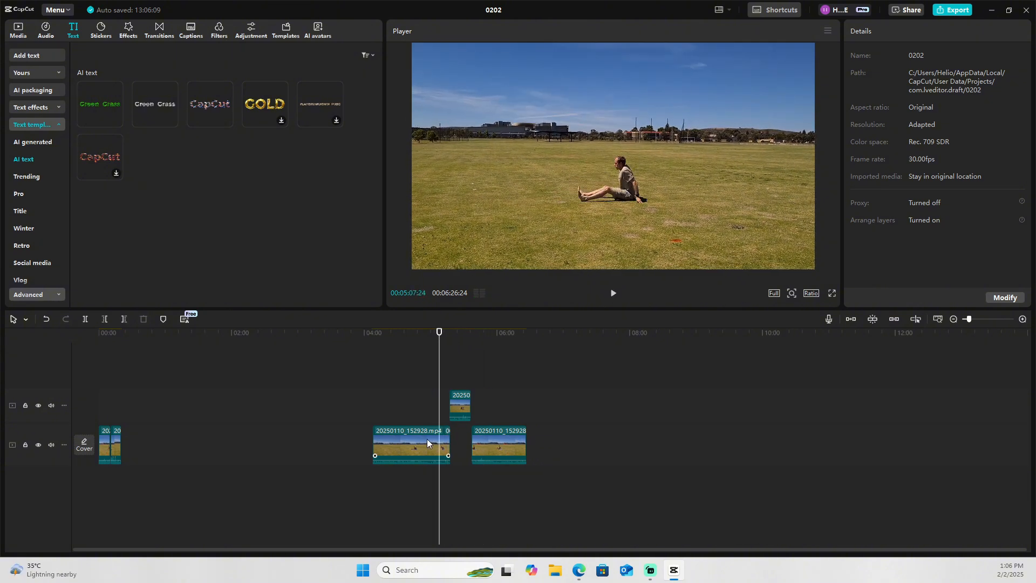
Shift the segment before the gap slightly earlier and place the short upper piece between the two lower-track segments.
{"action": "left_click_drag", "start_coordinate": [427, 442], "coordinate": [424, 442]}
{"action": "mouse_move", "coordinate": [461, 409]}
{"action": "left_mouse_down"}
{"action": "mouse_move", "coordinate": [462, 454]}
{"action": "mouse_move", "coordinate": [461, 412]}
{"action": "left_mouse_up"}
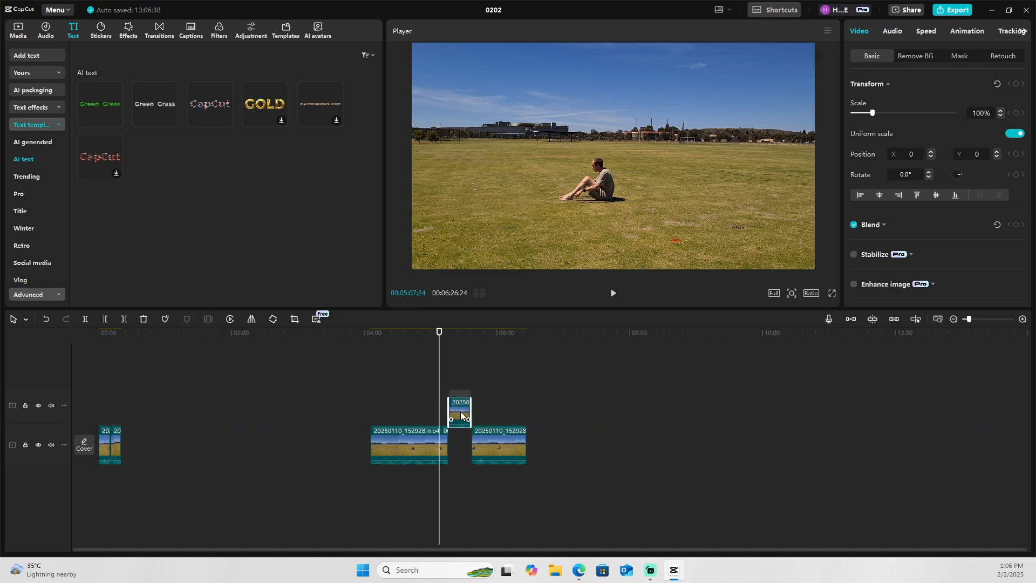
{"action": "left_click", "coordinate": [482, 432]}
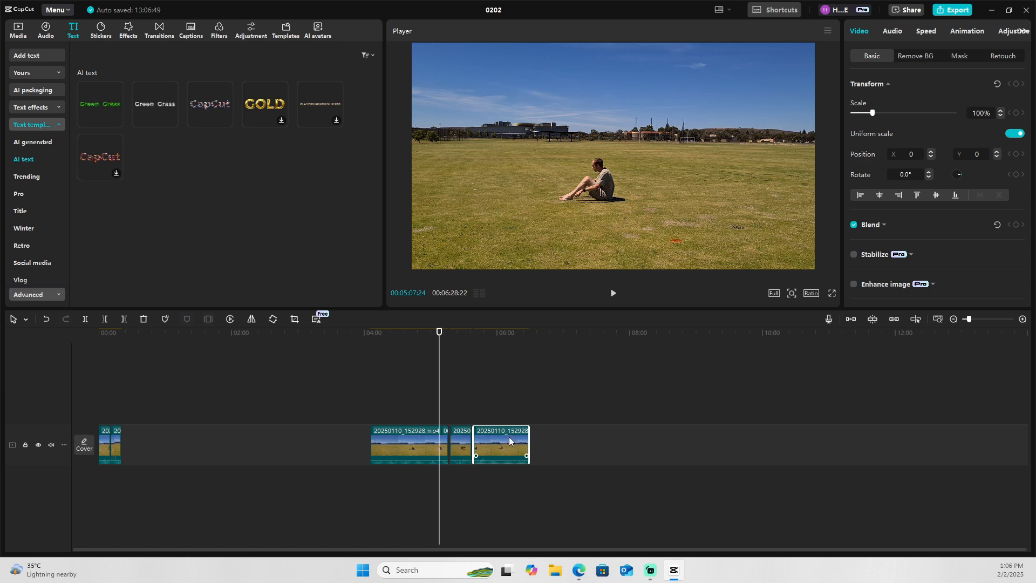
Check the gaps between the three segments by moving the playhead to their edges and through the first segment.
{"action": "key", "text": "ctrl+a"}
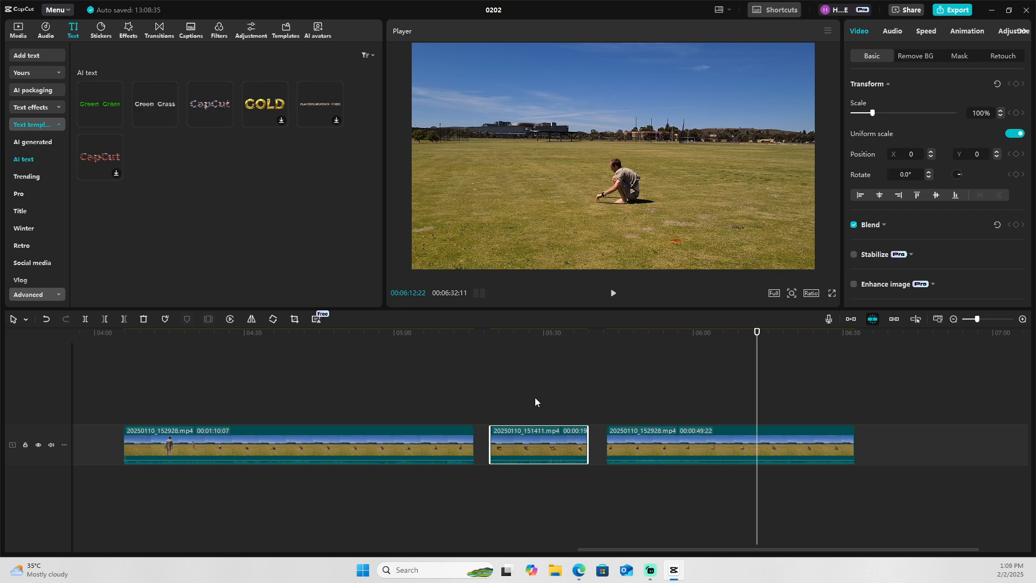
{"action": "left_click", "coordinate": [475, 439]}
{"action": "left_click", "coordinate": [601, 435]}
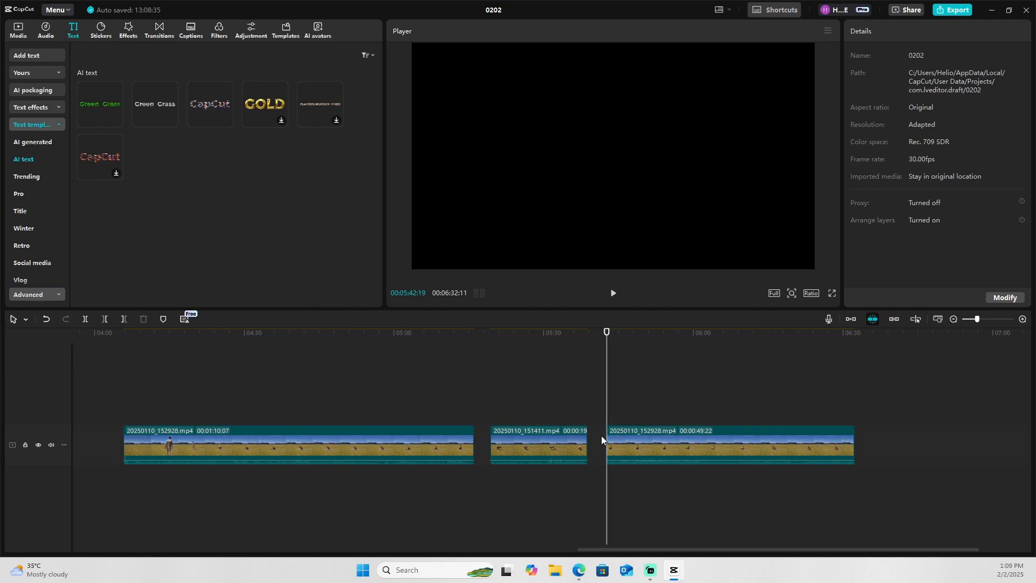
{"action": "left_click_drag", "start_coordinate": [606, 345], "coordinate": [370, 354]}
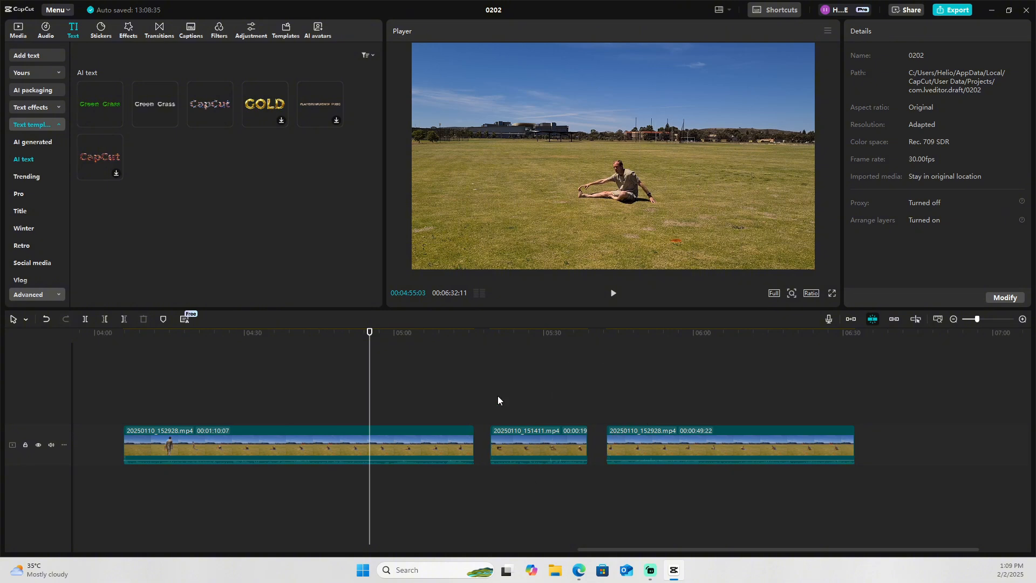
{"action": "left_click_drag", "start_coordinate": [487, 390], "coordinate": [451, 388]}
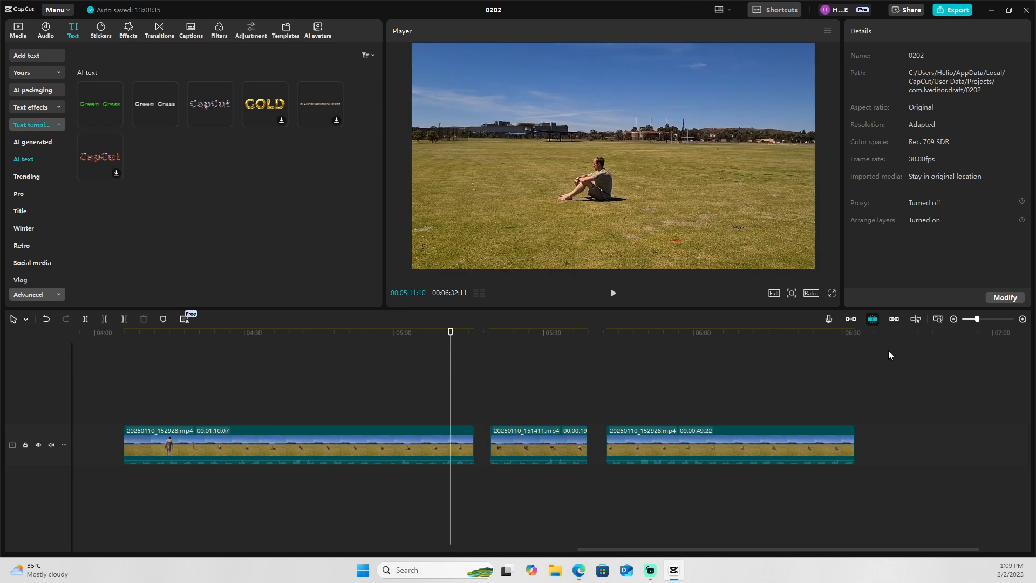
With snapping on, move the middle segment against the first and the last segment against the middle to close both gaps.
{"action": "left_click", "coordinate": [873, 319]}
{"action": "left_click_drag", "start_coordinate": [539, 439], "coordinate": [526, 441]}
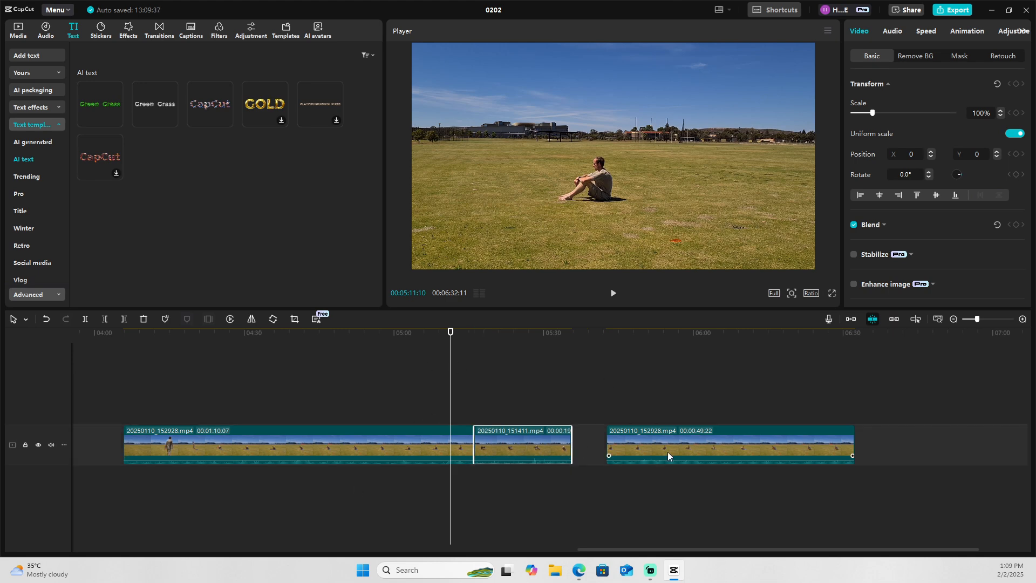
{"action": "mouse_move", "coordinate": [655, 438]}
{"action": "left_mouse_down"}
{"action": "mouse_move", "coordinate": [630, 438]}
{"action": "mouse_move", "coordinate": [651, 432]}
{"action": "left_mouse_up"}
Play the timeline near 00:05:15 to review the first cut between the joined segments.
{"action": "left_click_drag", "start_coordinate": [451, 333], "coordinate": [468, 333]}
{"action": "left_click", "coordinate": [611, 295]}
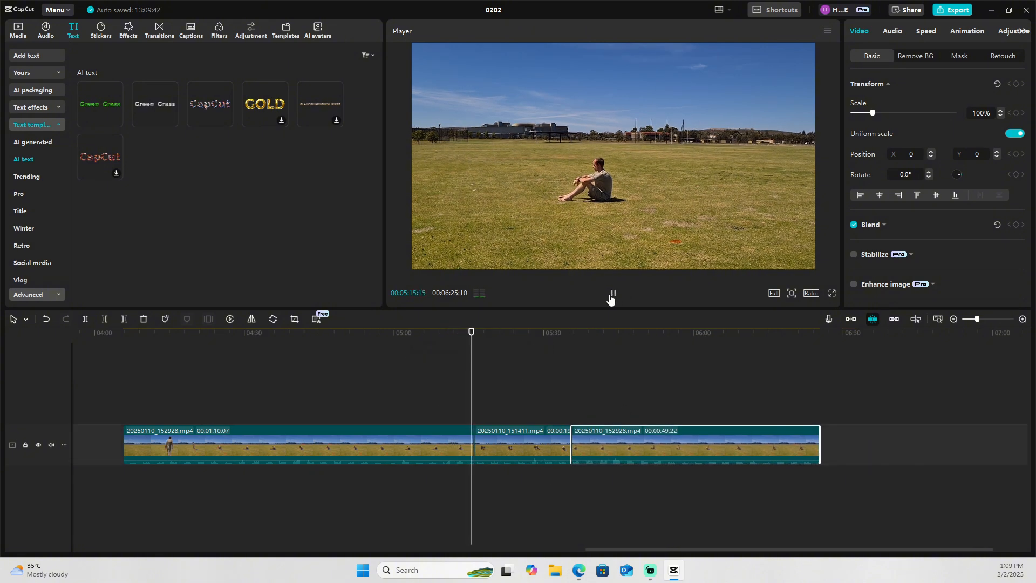
{"action": "left_click", "coordinate": [612, 295]}
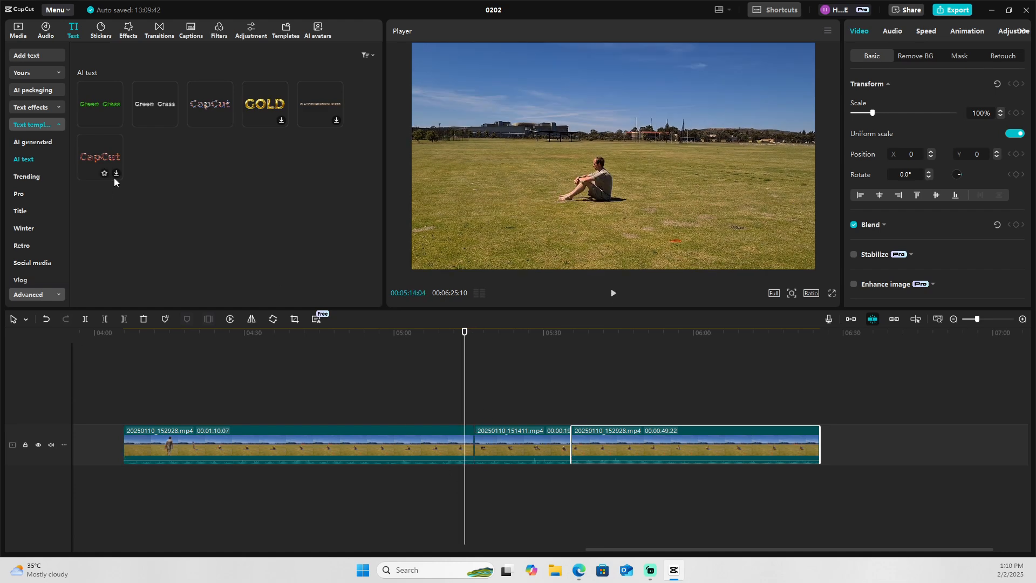
Add a Sparkle Blur transition at the first cut and a Film Burn transition at the second cut.
{"action": "left_click", "coordinate": [158, 30]}
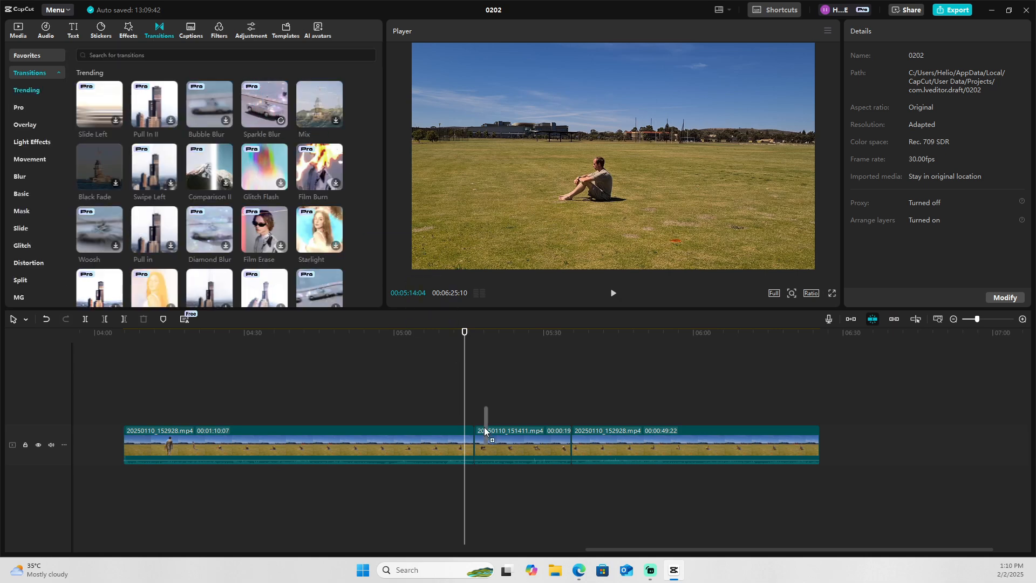
{"action": "left_click", "coordinate": [476, 448]}
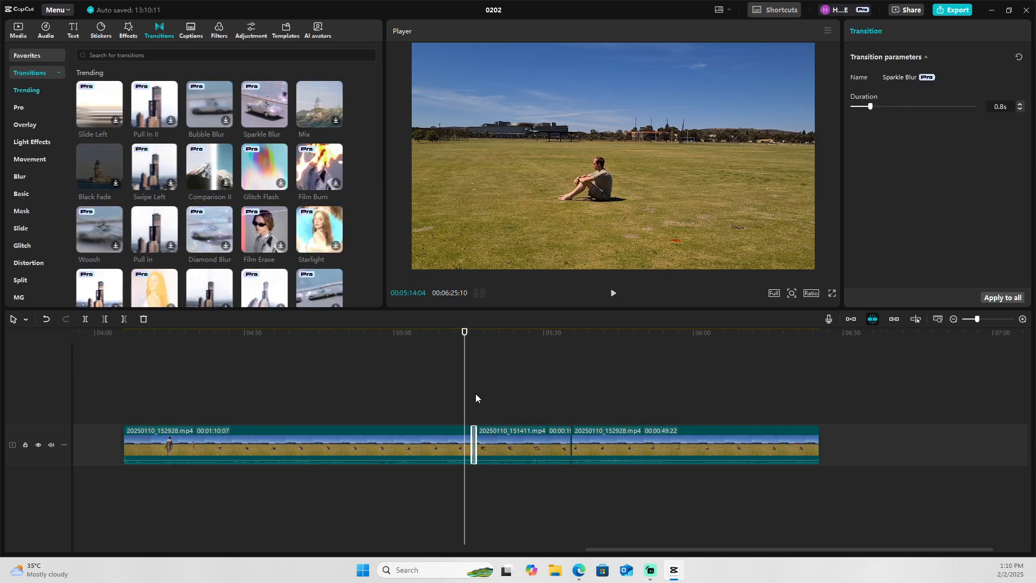
{"action": "left_click", "coordinate": [570, 451]}
Play through both cuts to preview the Sparkle Blur and Film Burn transitions.
{"action": "left_click", "coordinate": [615, 294]}
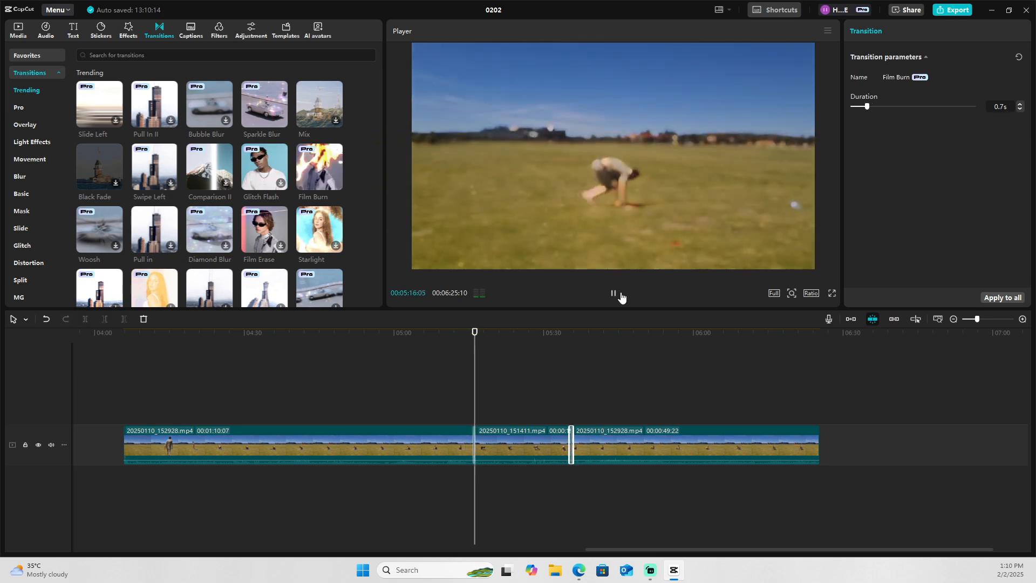
{"action": "left_click", "coordinate": [565, 337]}
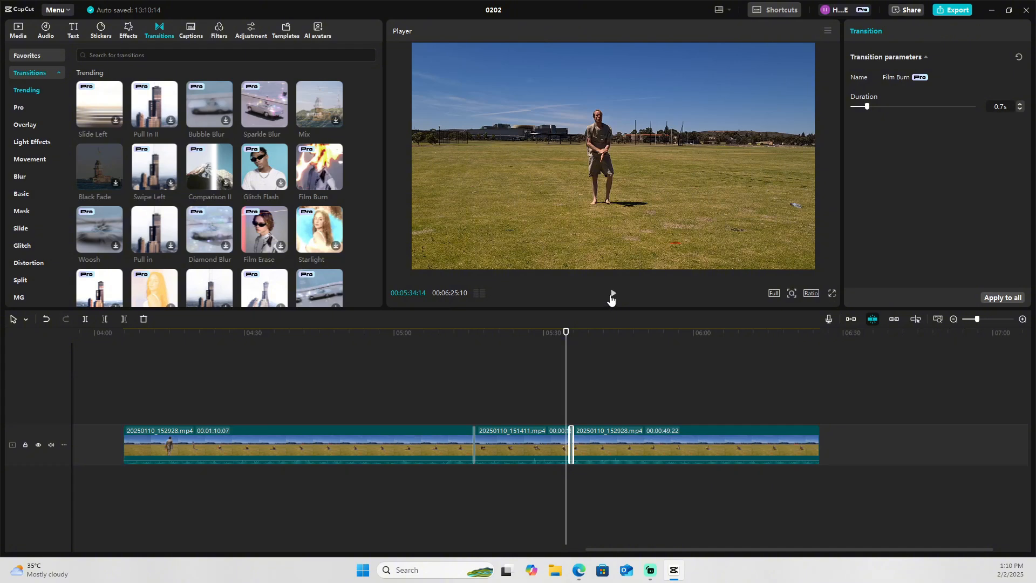
{"action": "left_click", "coordinate": [611, 295]}
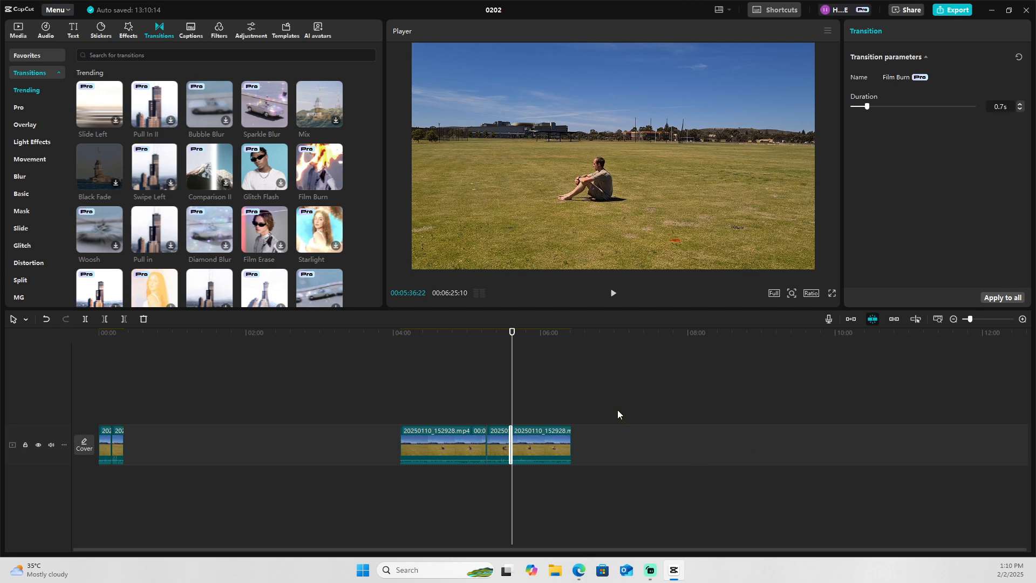
Select the three joined segments, review their audio settings, and apply Vocal isolation with Keep vocal.
{"action": "left_click", "coordinate": [597, 409]}
{"action": "left_click_drag", "start_coordinate": [607, 403], "coordinate": [418, 452]}
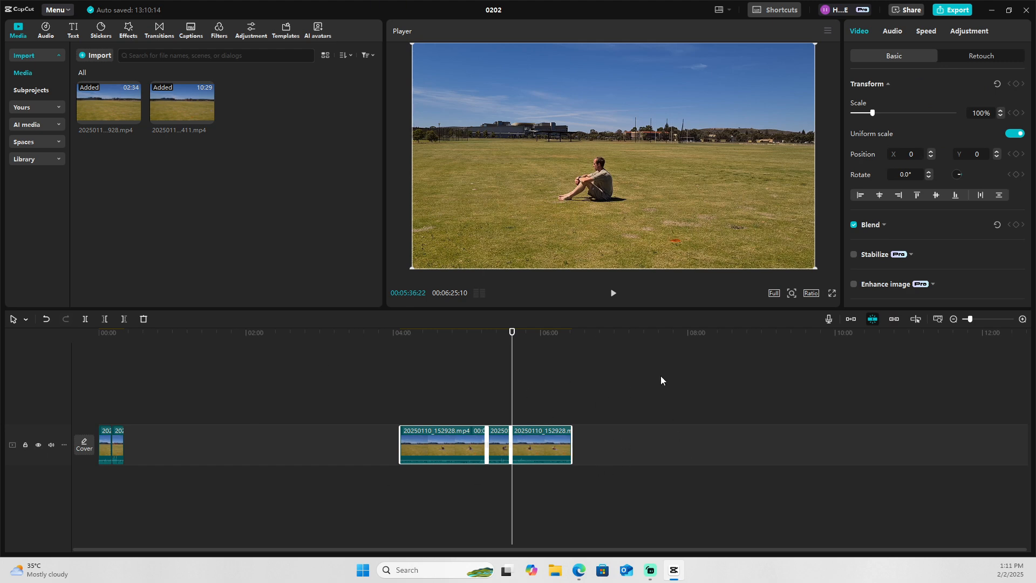
{"action": "left_click", "coordinate": [898, 32]}
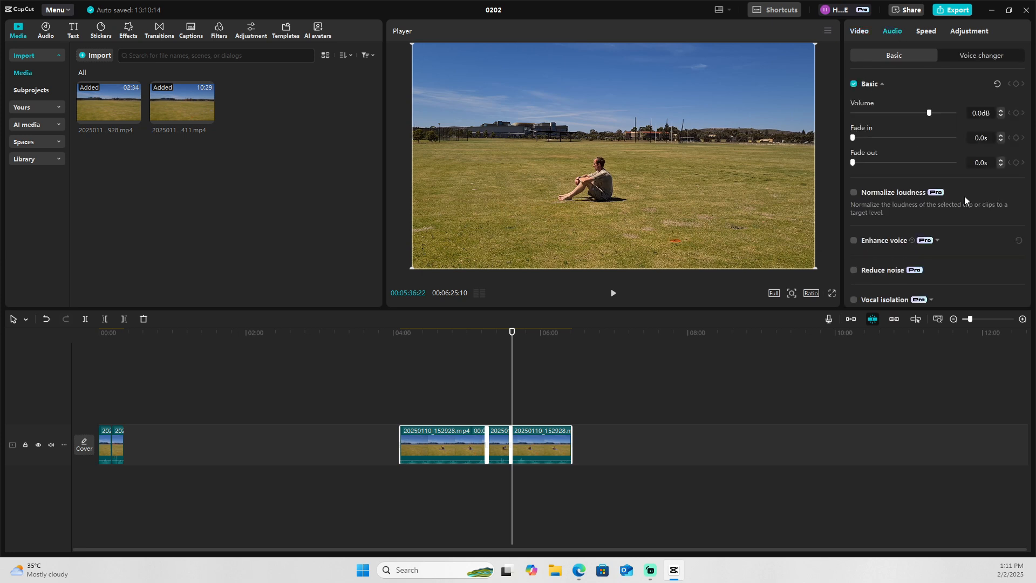
{"action": "scroll", "coordinate": [988, 130], "scroll_direction": "down", "scroll_amount": 1}
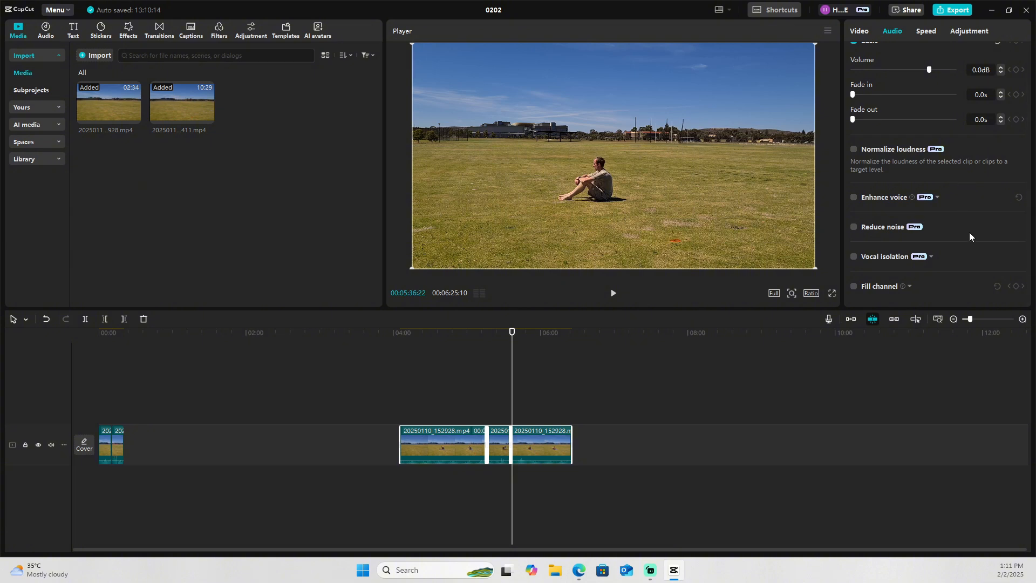
{"action": "scroll", "coordinate": [968, 232], "scroll_direction": "up", "scroll_amount": 1}
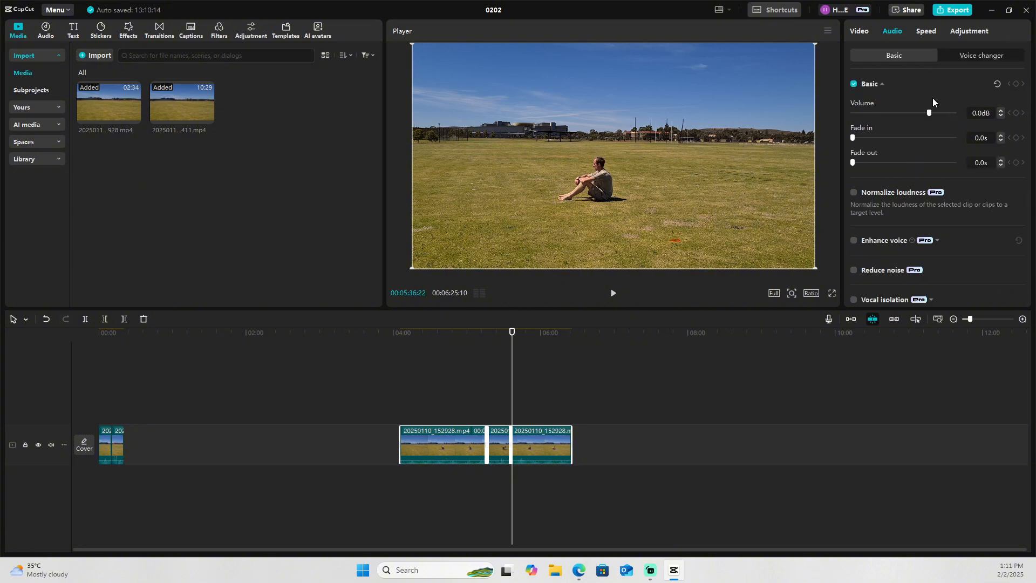
{"action": "scroll", "coordinate": [932, 98], "scroll_direction": "down", "scroll_amount": 1}
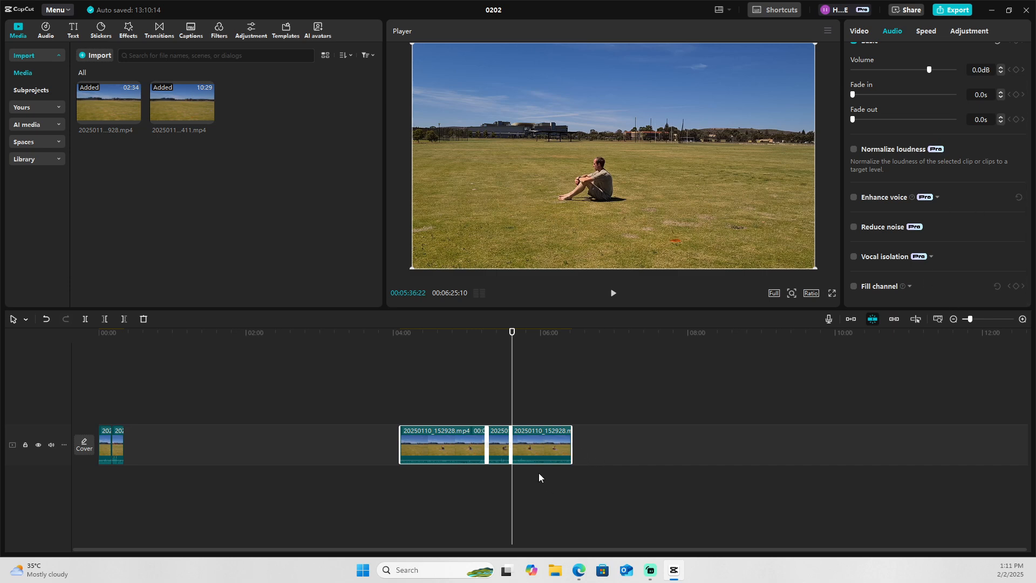
{"action": "right_click", "coordinate": [527, 446]}
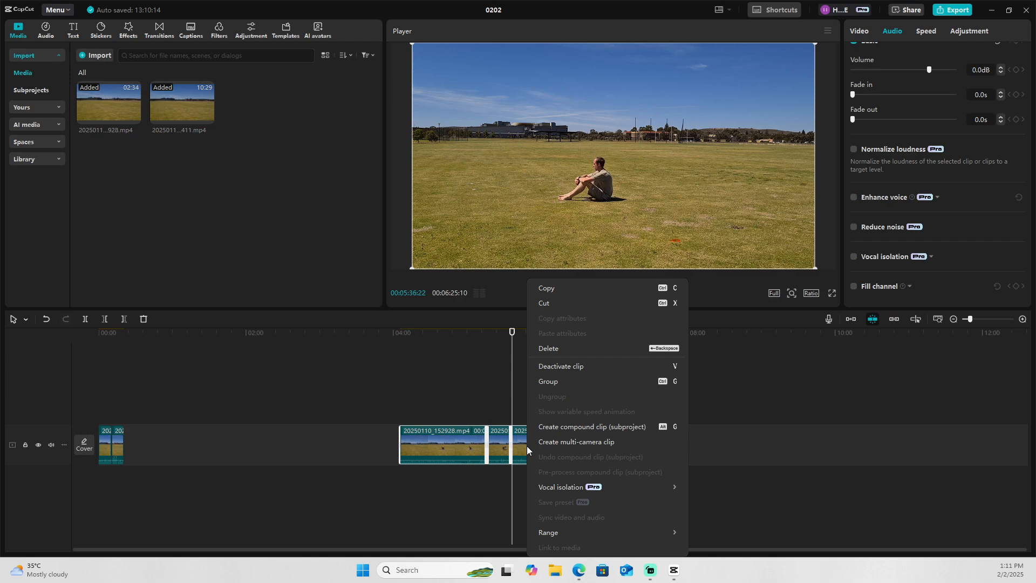
{"action": "mouse_move", "coordinate": [591, 488]}
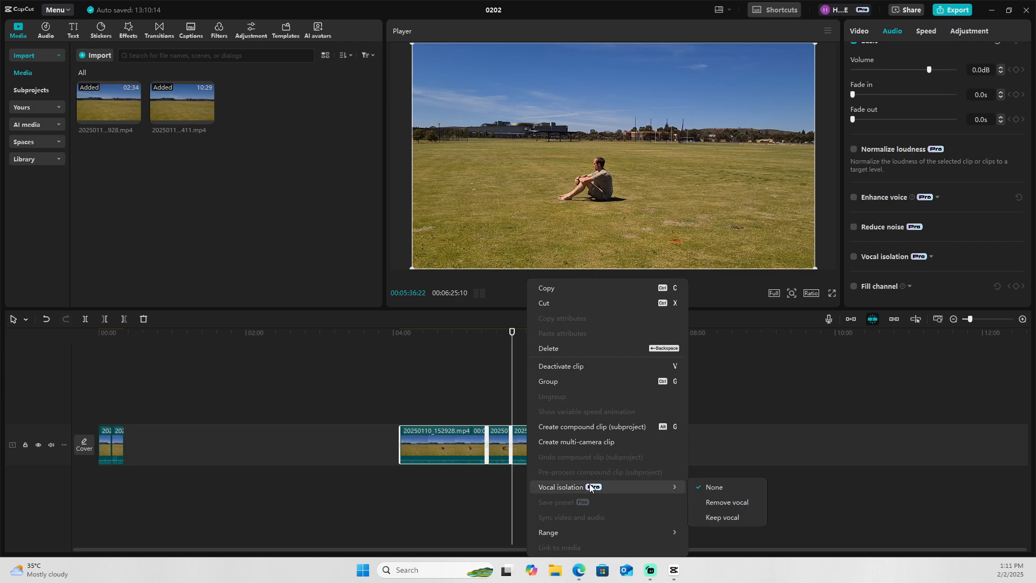
{"action": "left_click", "coordinate": [730, 516]}
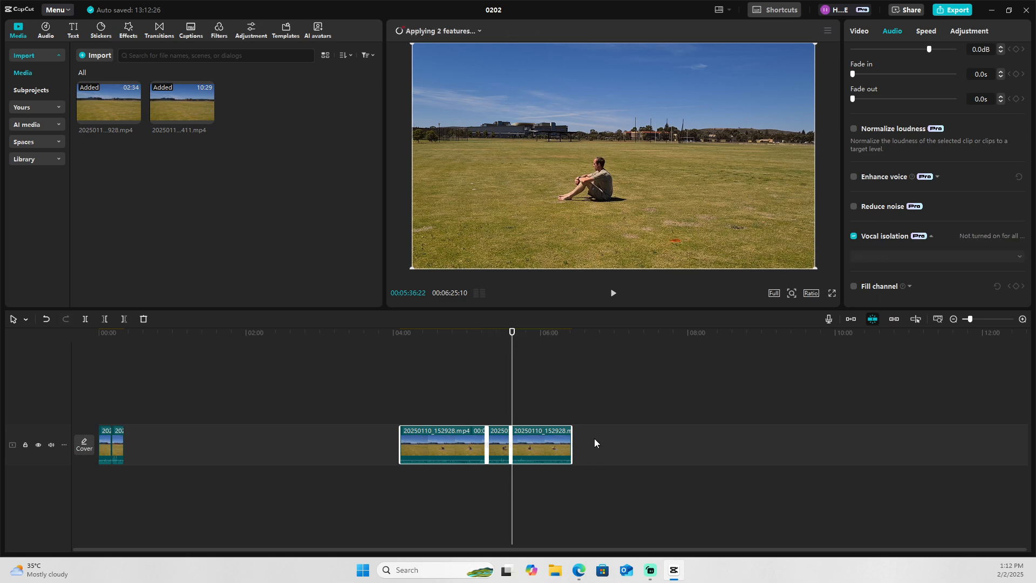
Lower the first joined segment's audio volume to -∞ dB using its volume line in the timeline.
{"action": "left_click", "coordinate": [616, 382]}
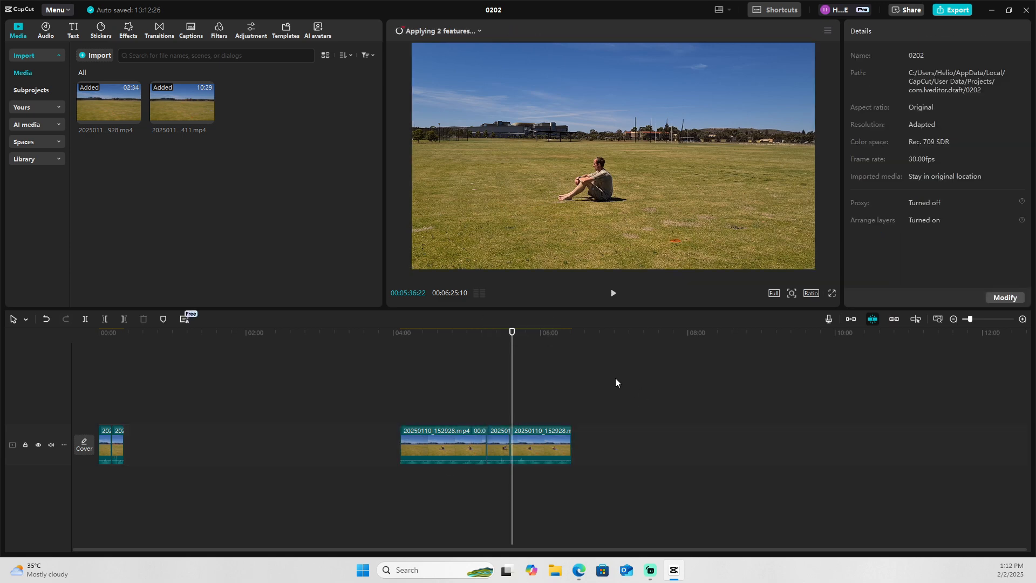
{"action": "left_click_drag", "start_coordinate": [552, 407], "coordinate": [425, 472]}
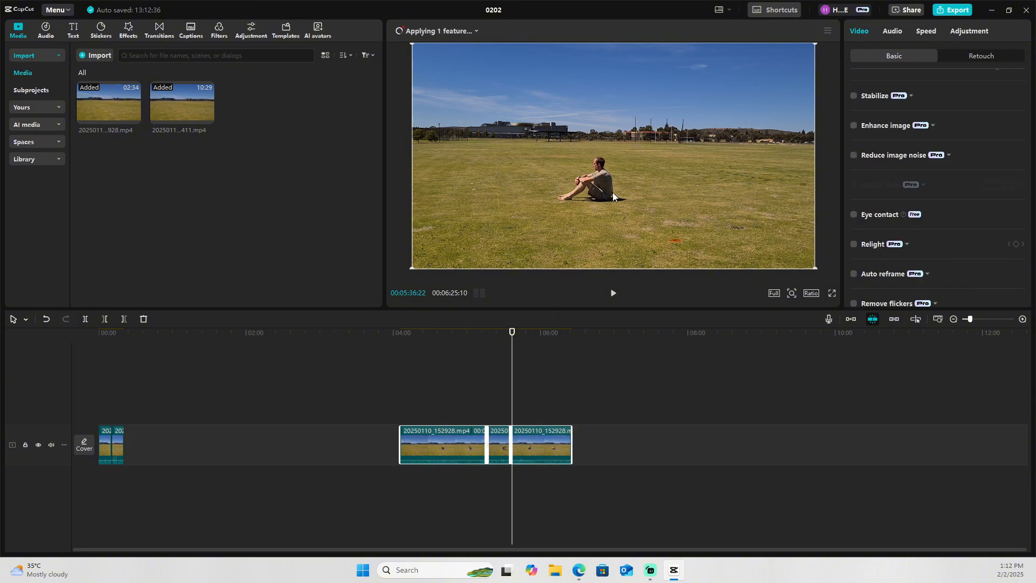
{"action": "left_click", "coordinate": [558, 441]}
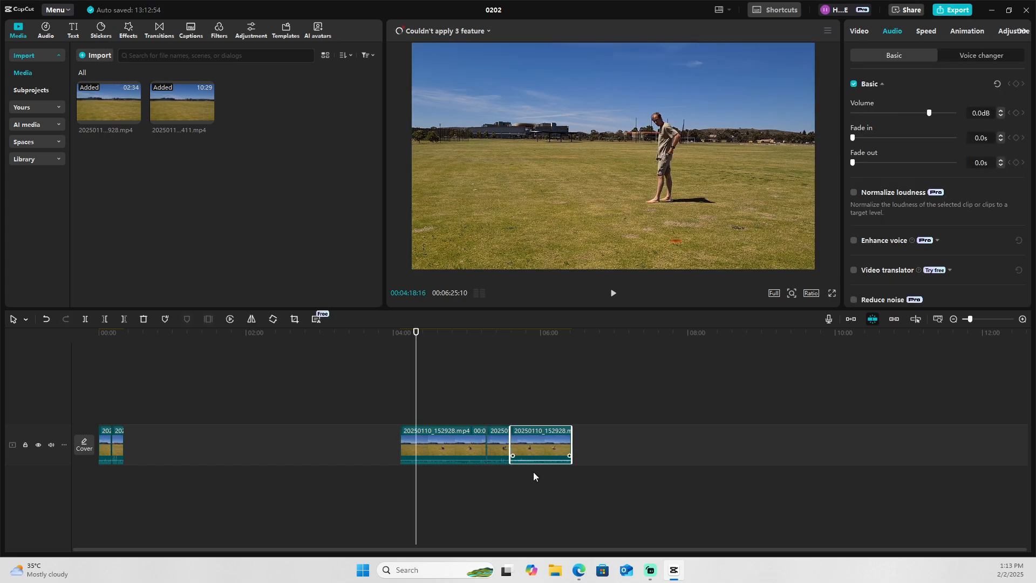
{"action": "scroll", "coordinate": [515, 488], "scroll_direction": "up", "scroll_amount": 5}
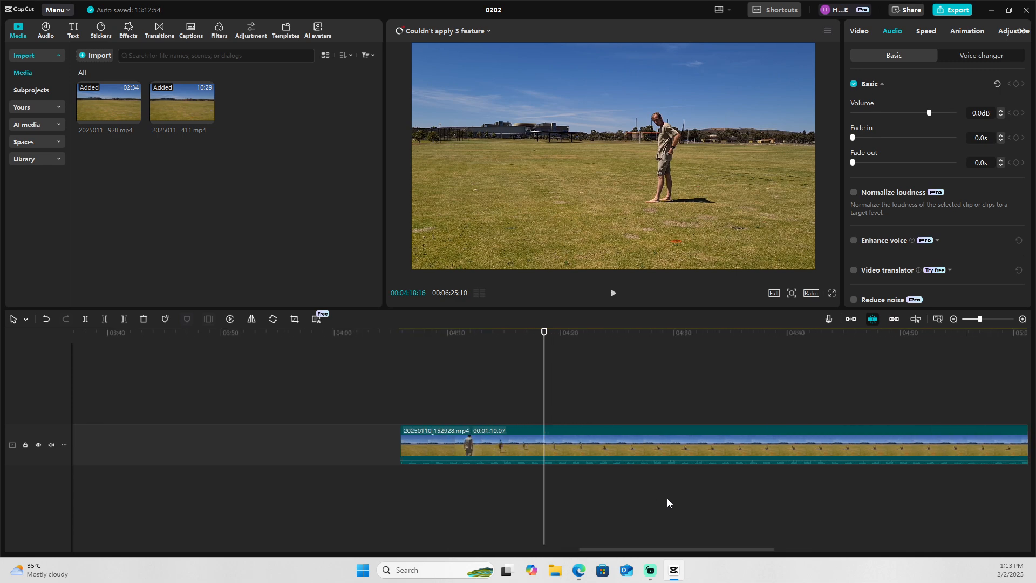
{"action": "left_click_drag", "start_coordinate": [647, 549], "coordinate": [739, 548]}
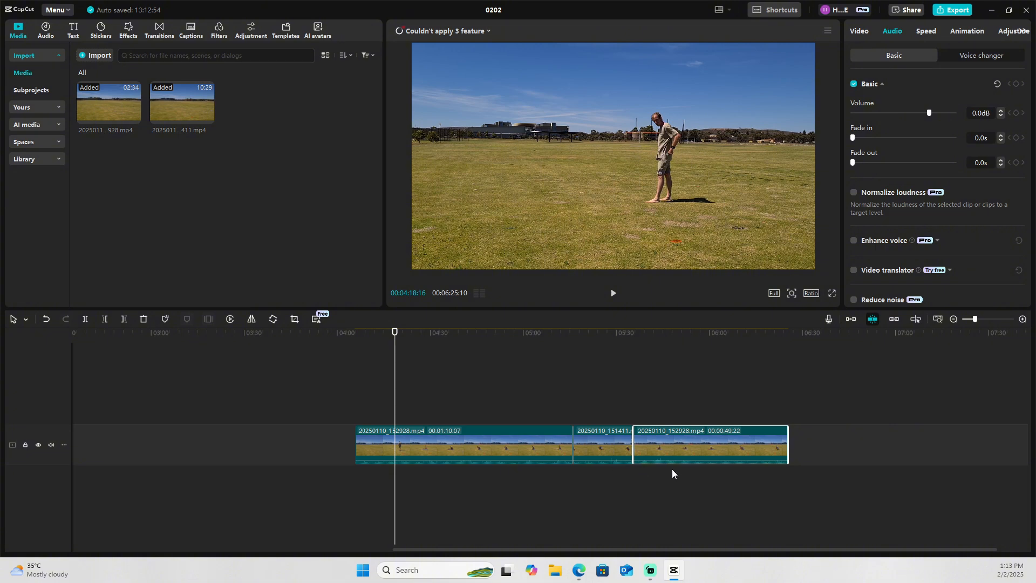
{"action": "left_click_drag", "start_coordinate": [601, 546], "coordinate": [662, 543]}
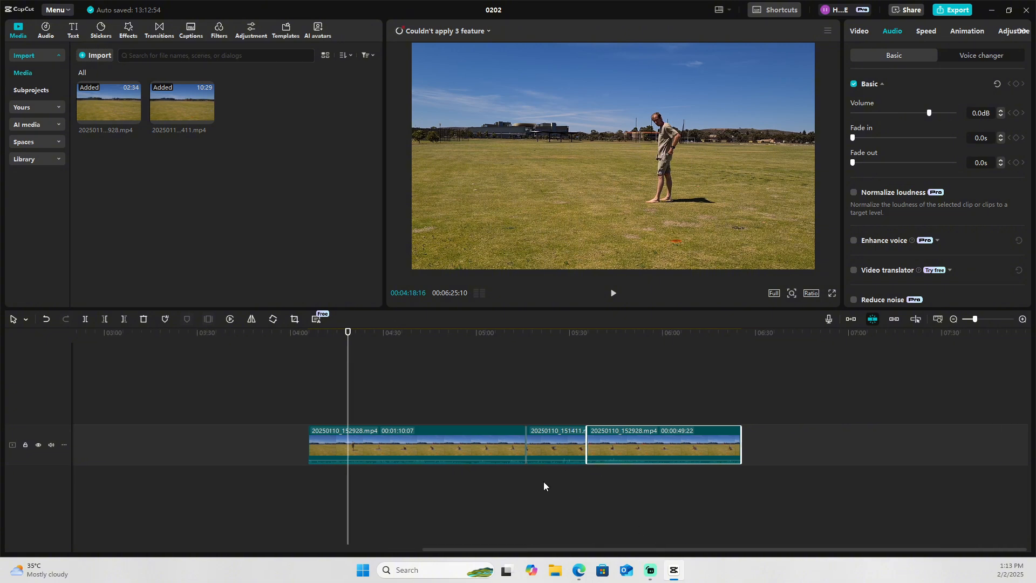
{"action": "left_click", "coordinate": [500, 463]}
{"action": "left_click_drag", "start_coordinate": [501, 462], "coordinate": [504, 472]}
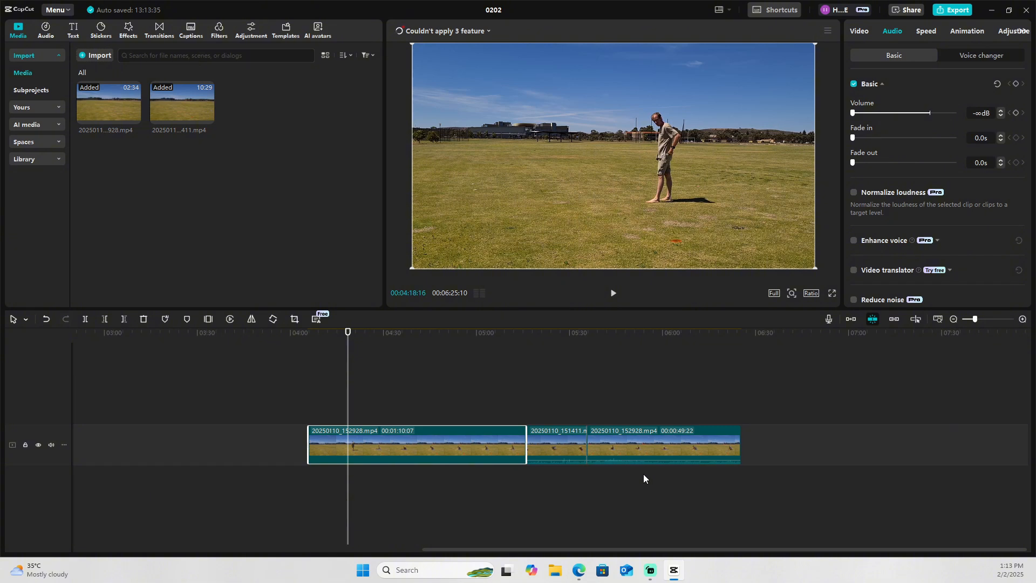
Set the first joined segment's volume to about -0.4 dB and select all three joined segments.
{"action": "left_click_drag", "start_coordinate": [602, 335], "coordinate": [393, 350]}
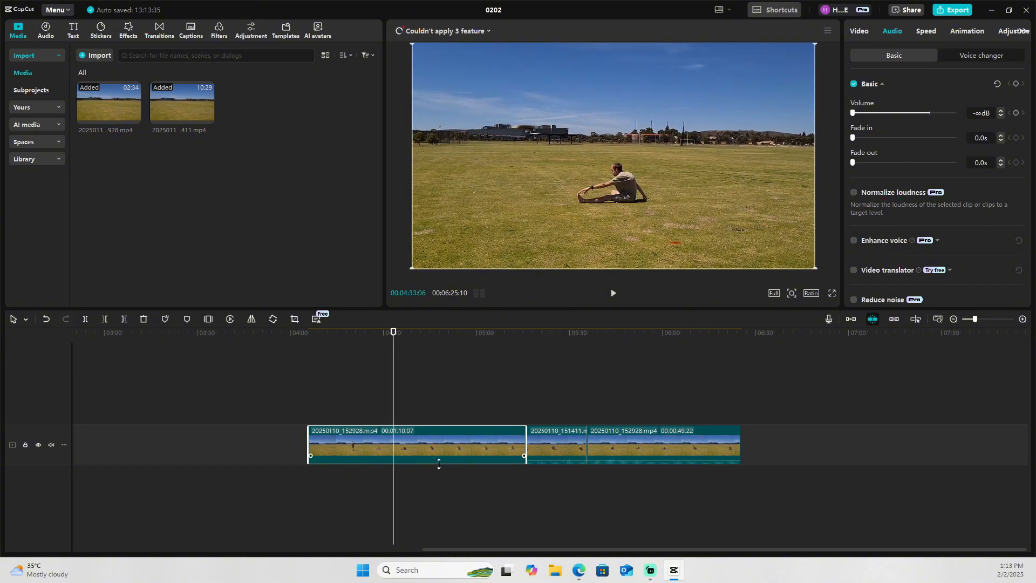
{"action": "left_click_drag", "start_coordinate": [434, 463], "coordinate": [434, 454]}
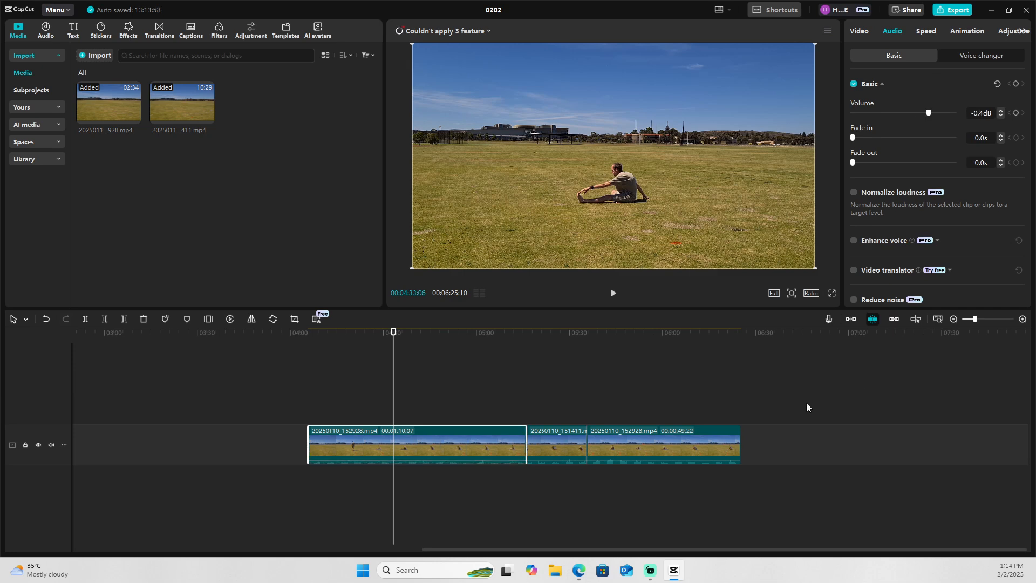
{"action": "left_click_drag", "start_coordinate": [806, 407], "coordinate": [358, 468]}
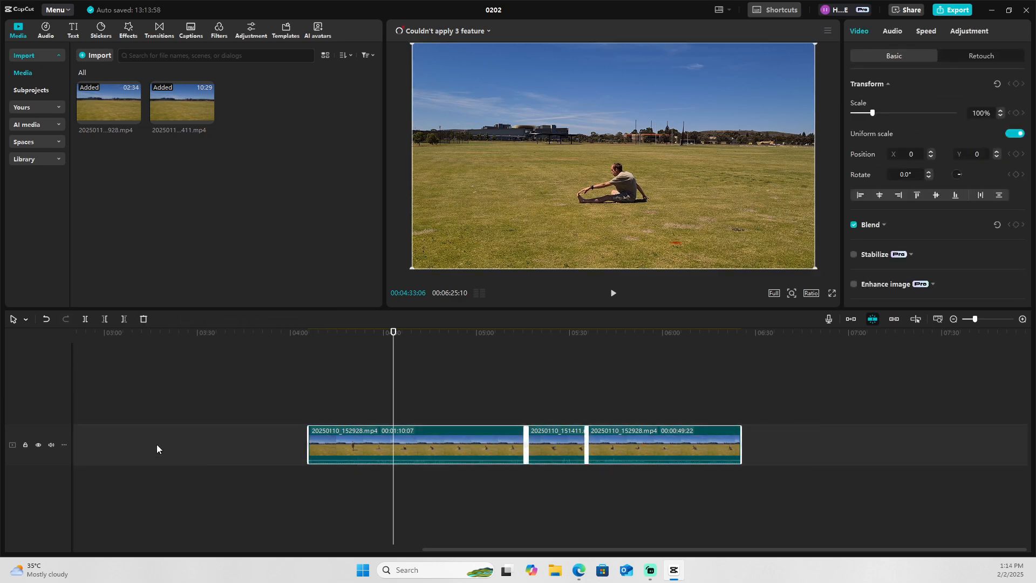
Mute the whole video track, play the timeline from the start, and toggle the mute during playback, leaving the track unmuted.
{"action": "left_click", "coordinate": [51, 445]}
{"action": "scroll", "coordinate": [502, 455], "scroll_direction": "down", "scroll_amount": 2}
{"action": "left_click", "coordinate": [88, 341]}
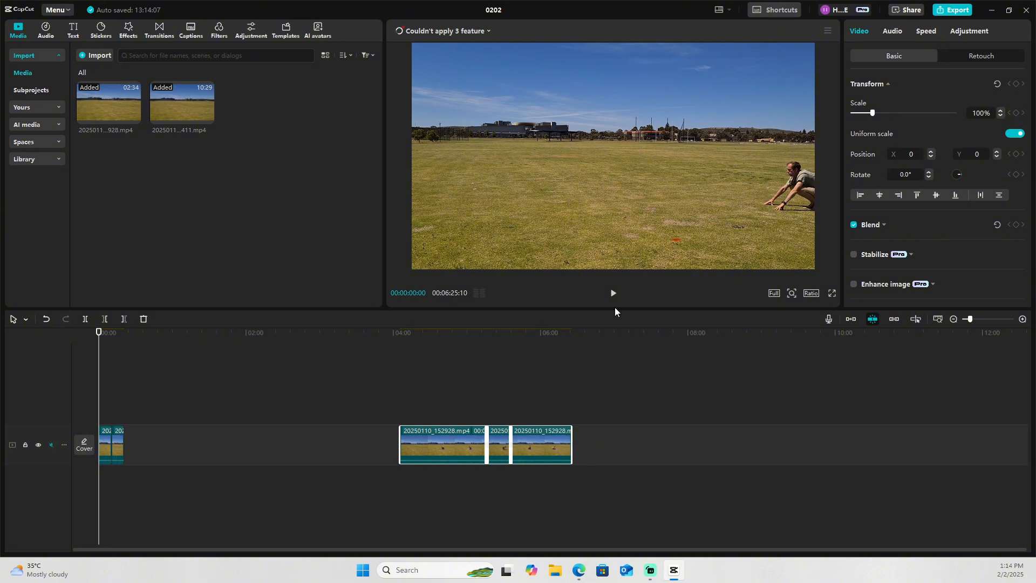
{"action": "left_click", "coordinate": [611, 293]}
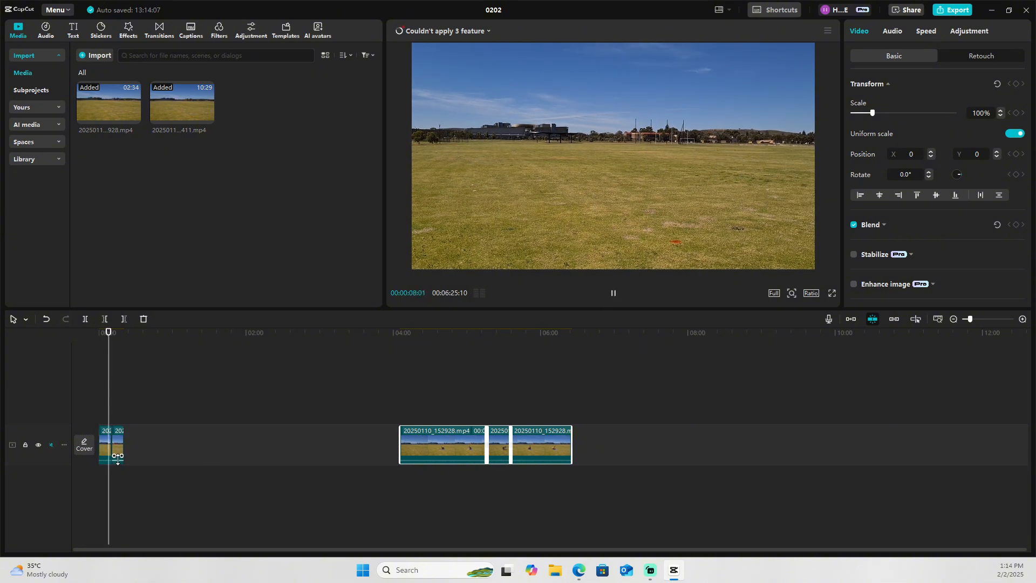
{"action": "left_click", "coordinate": [52, 444]}
{"action": "left_click", "coordinate": [52, 445]}
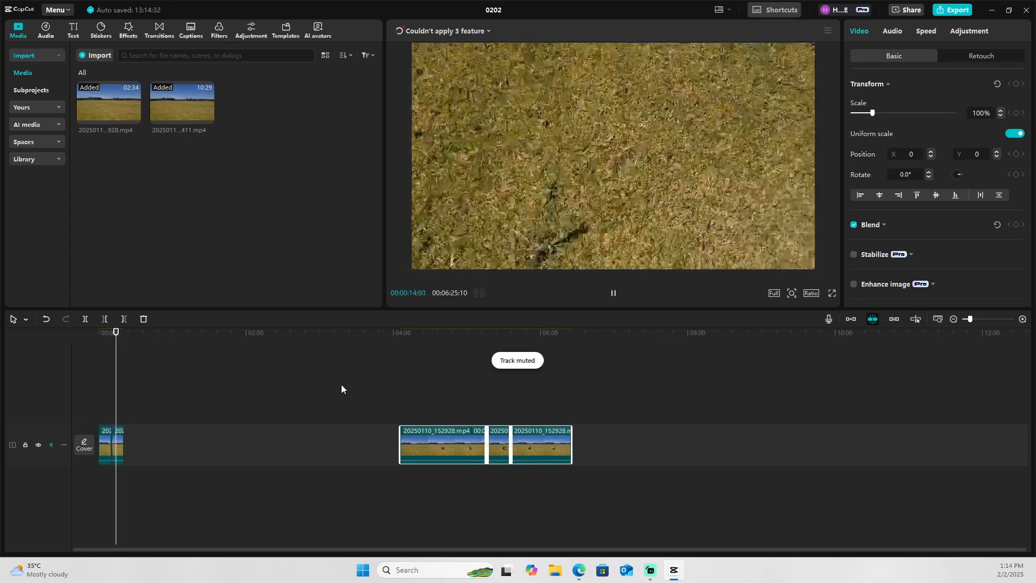
{"action": "left_click", "coordinate": [52, 445]}
Turn on Normalize loudness and Reduce noise for the three joined segments and play them from about 00:04:22.
{"action": "left_click_drag", "start_coordinate": [123, 333], "coordinate": [421, 355]}
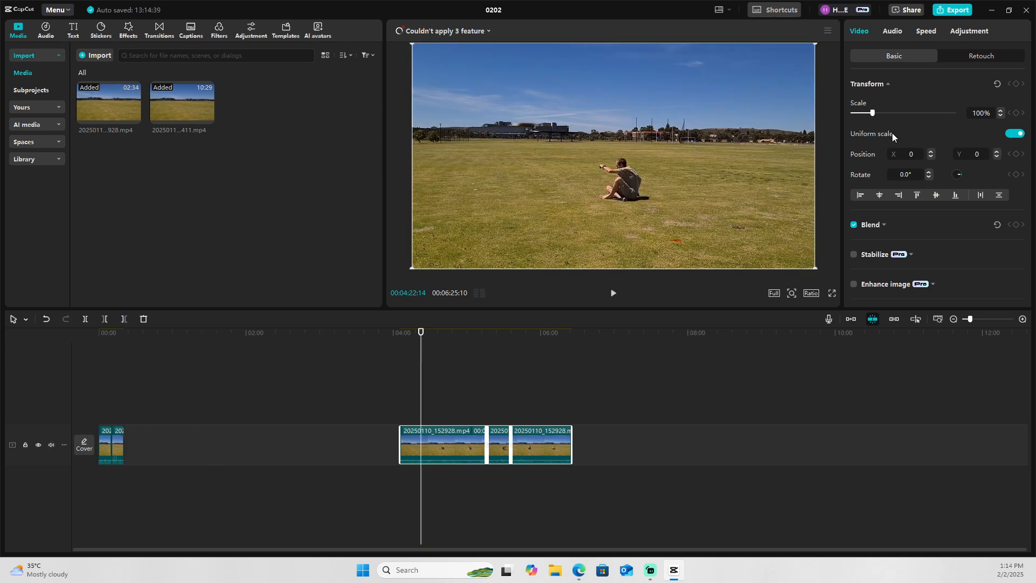
{"action": "left_click", "coordinate": [893, 31]}
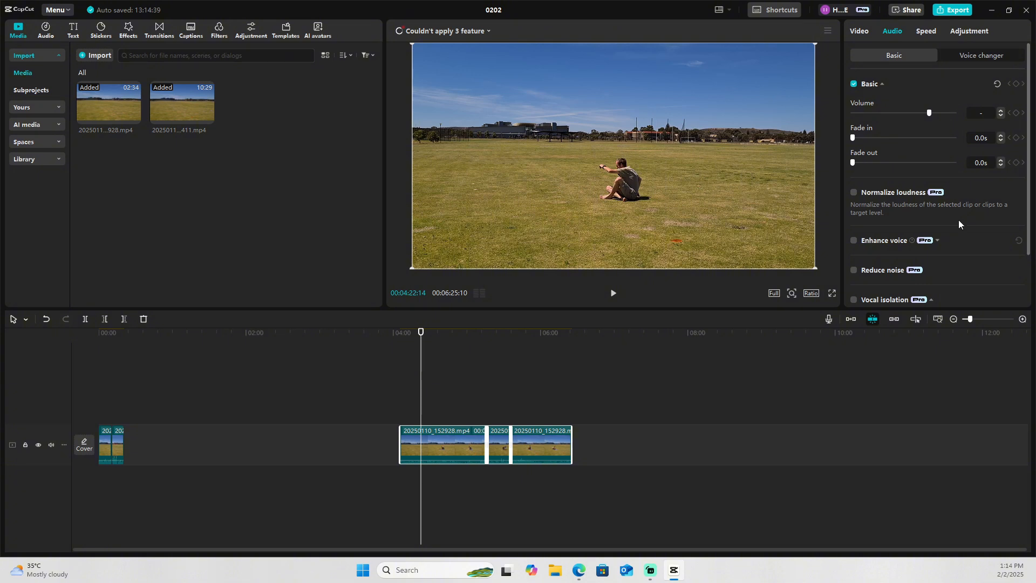
{"action": "scroll", "coordinate": [959, 218], "scroll_direction": "down", "scroll_amount": 1}
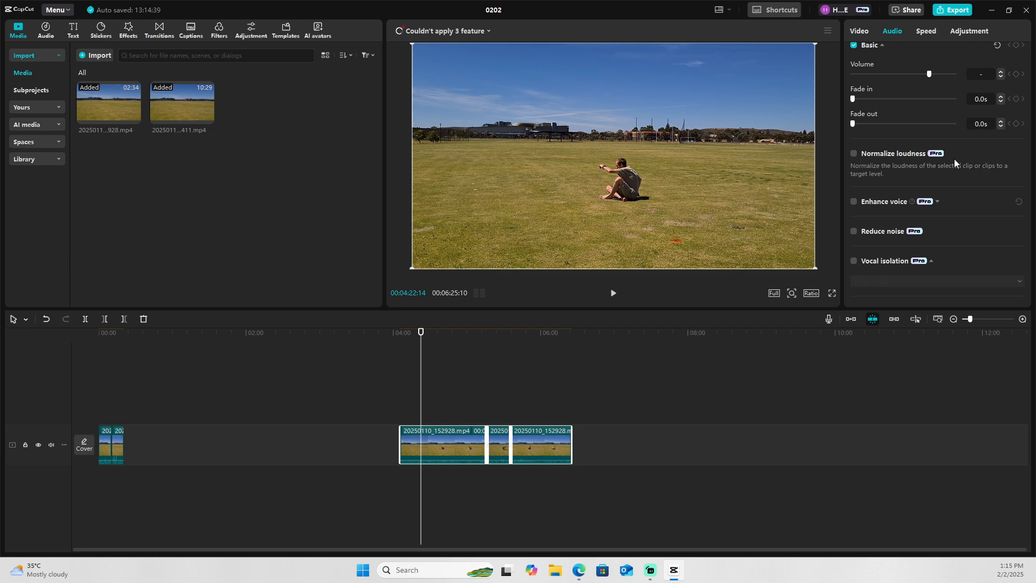
{"action": "left_click", "coordinate": [613, 293]}
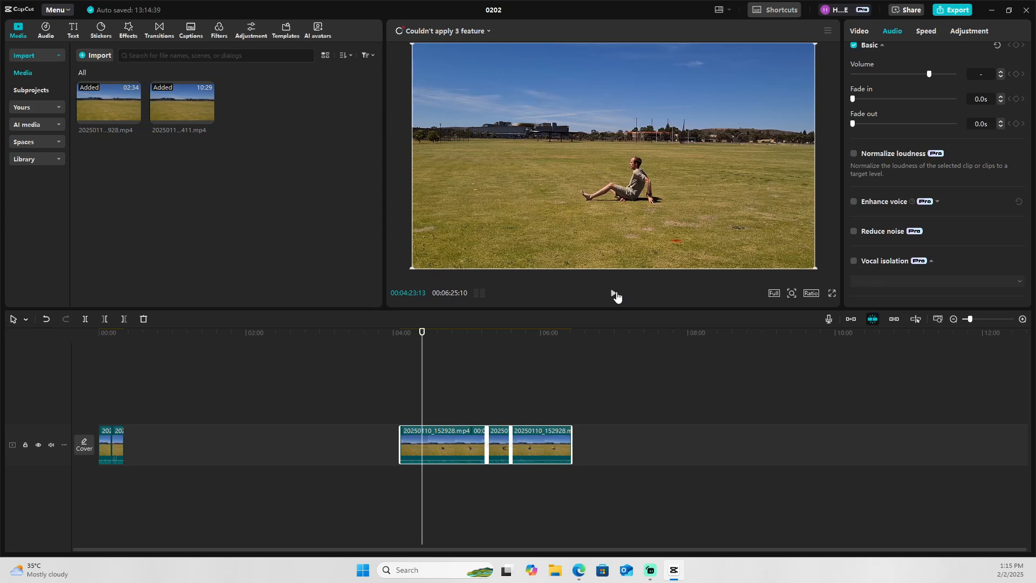
{"action": "left_click", "coordinate": [854, 153]}
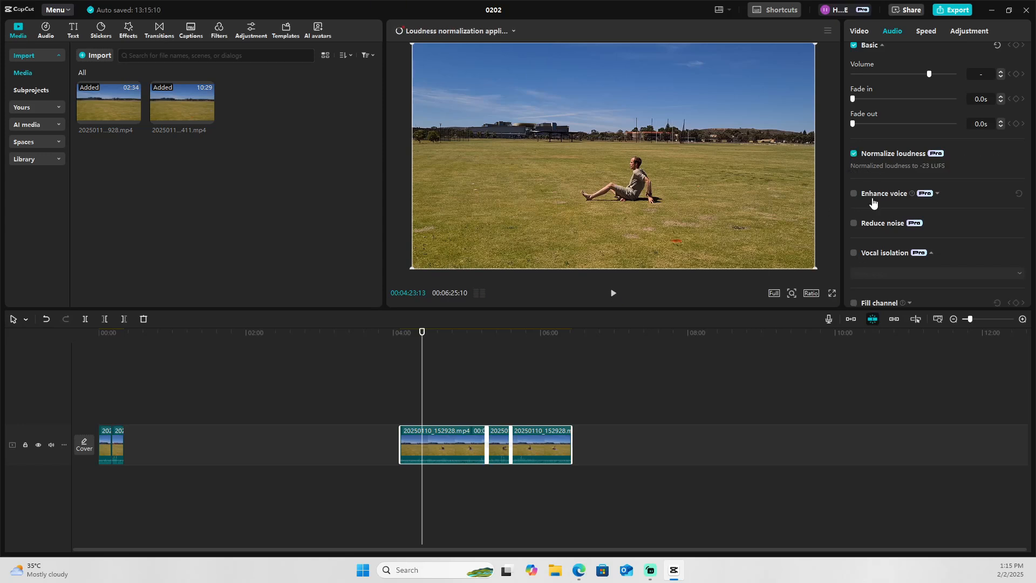
{"action": "left_click", "coordinate": [853, 224]}
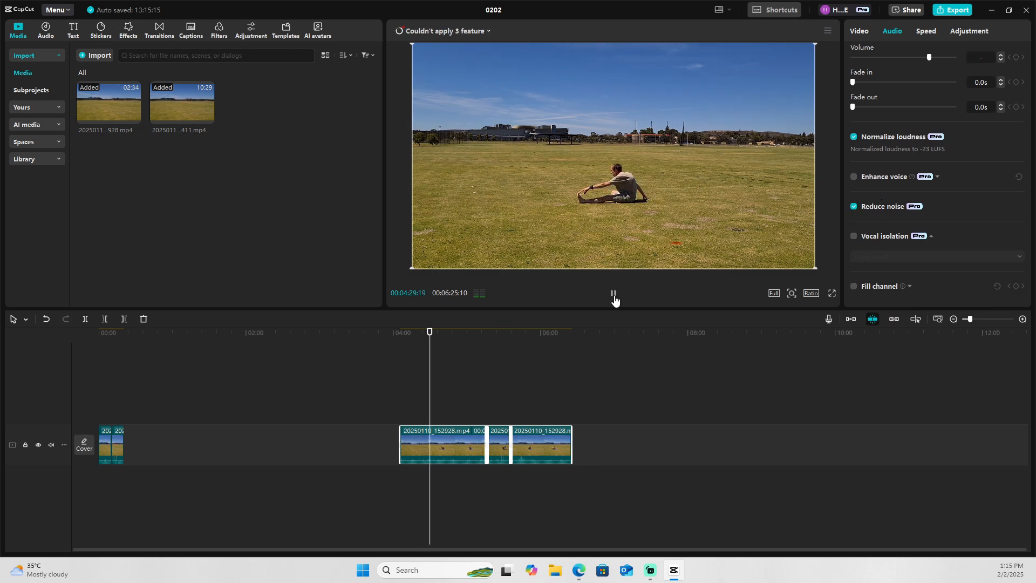
{"action": "left_click", "coordinate": [613, 293]}
{"action": "scroll", "coordinate": [950, 278], "scroll_direction": "up", "scroll_amount": 2}
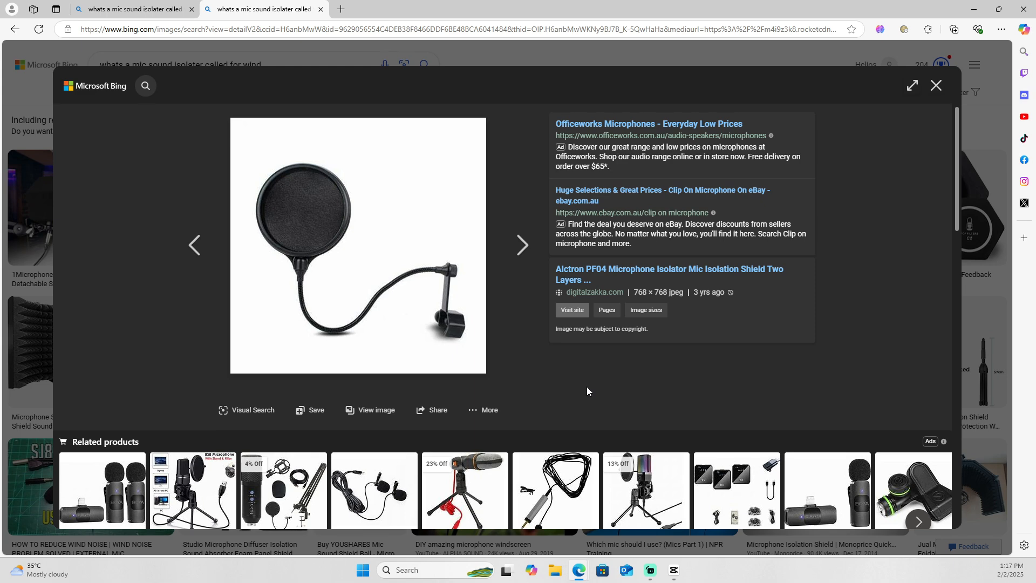
In Edge, browse the Bing image results for microphone wind isolators, view the NPR Training picture, and return to CapCut to stop playback.
{"action": "left_click", "coordinate": [936, 86]}
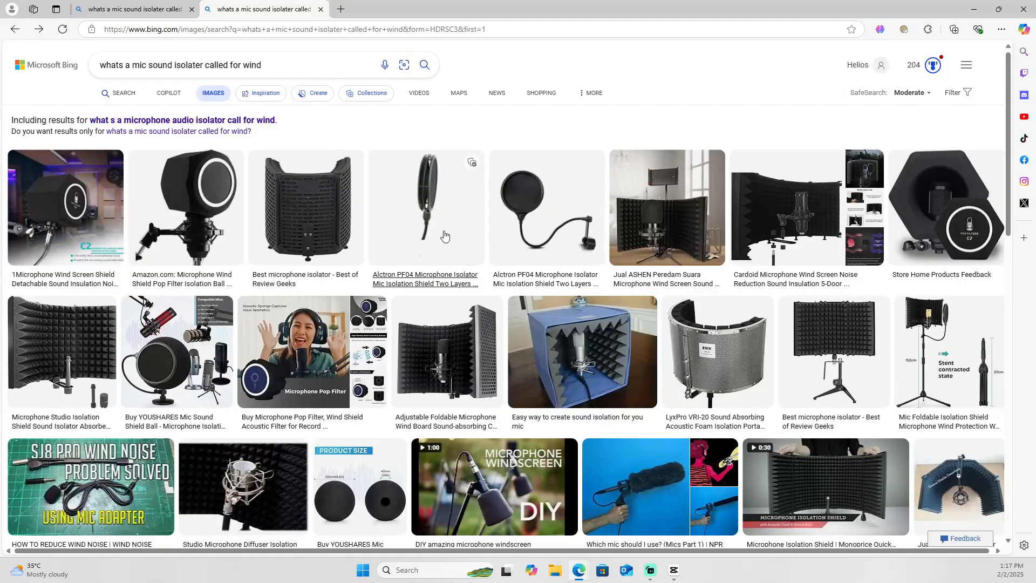
{"action": "scroll", "coordinate": [529, 132], "scroll_direction": "down", "scroll_amount": 2}
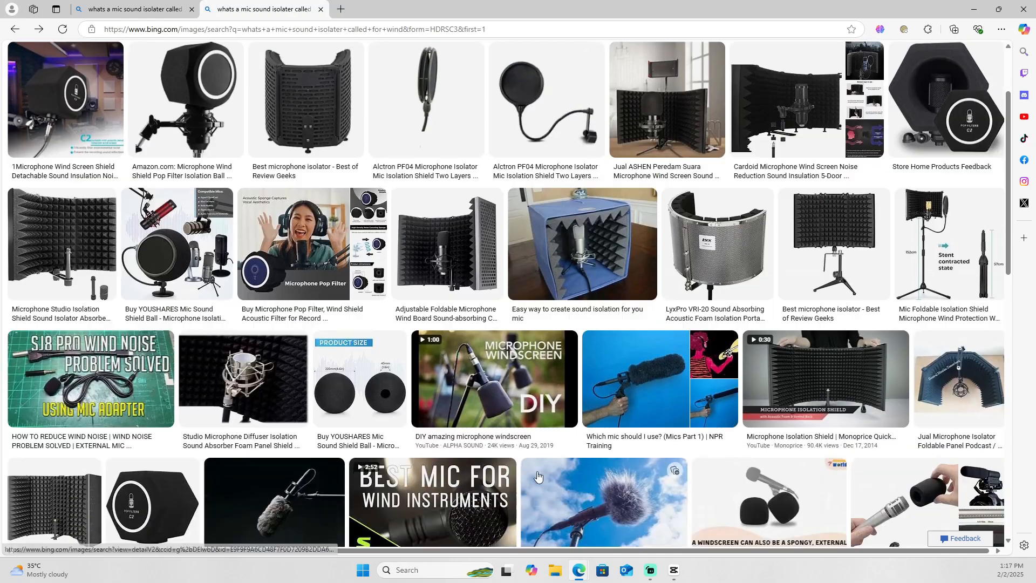
{"action": "left_click", "coordinate": [608, 378]}
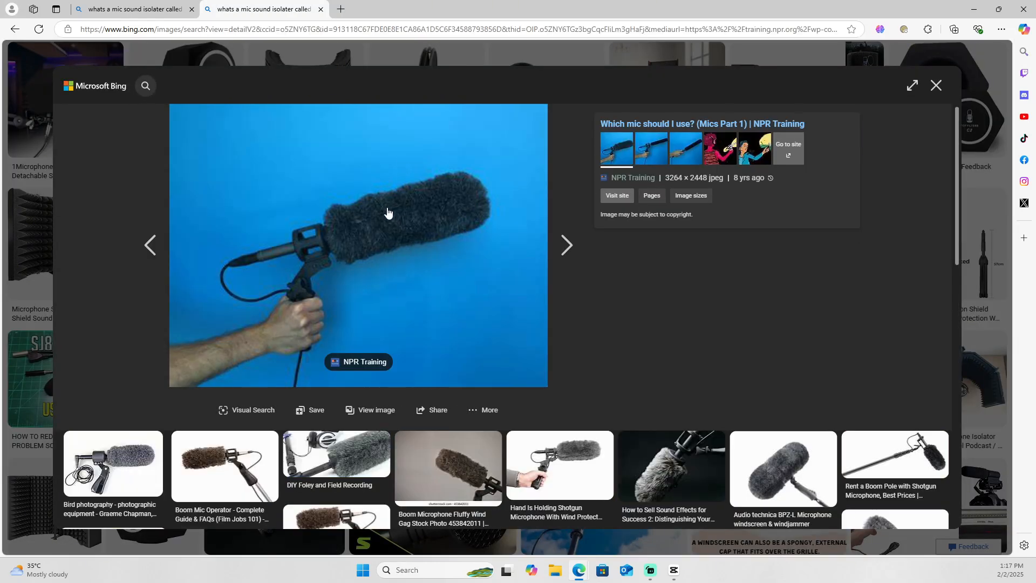
{"action": "scroll", "coordinate": [286, 252], "scroll_direction": "down", "scroll_amount": 8}
{"action": "scroll", "coordinate": [286, 252], "scroll_direction": "down", "scroll_amount": 4}
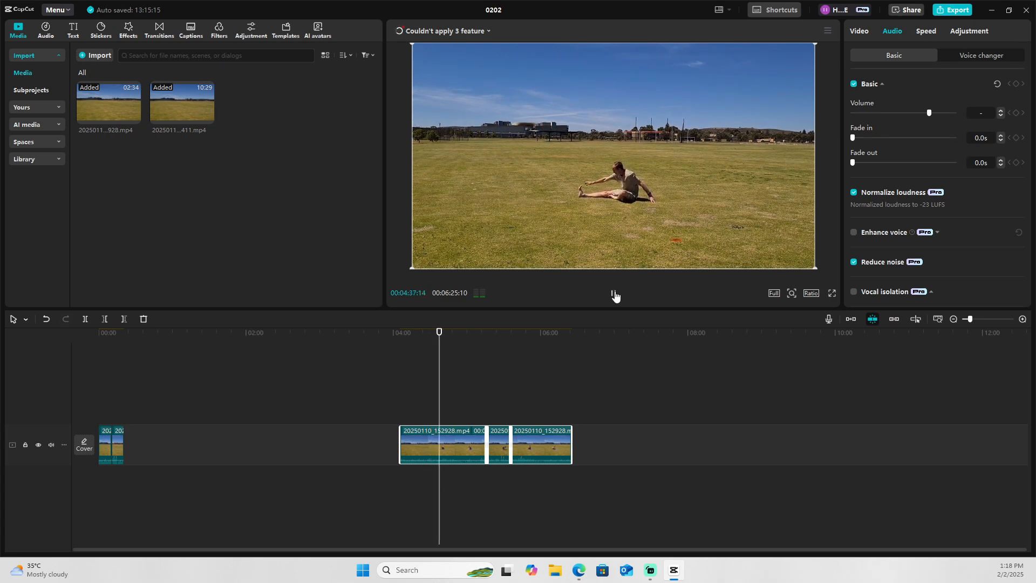
{"action": "left_click", "coordinate": [614, 296]}
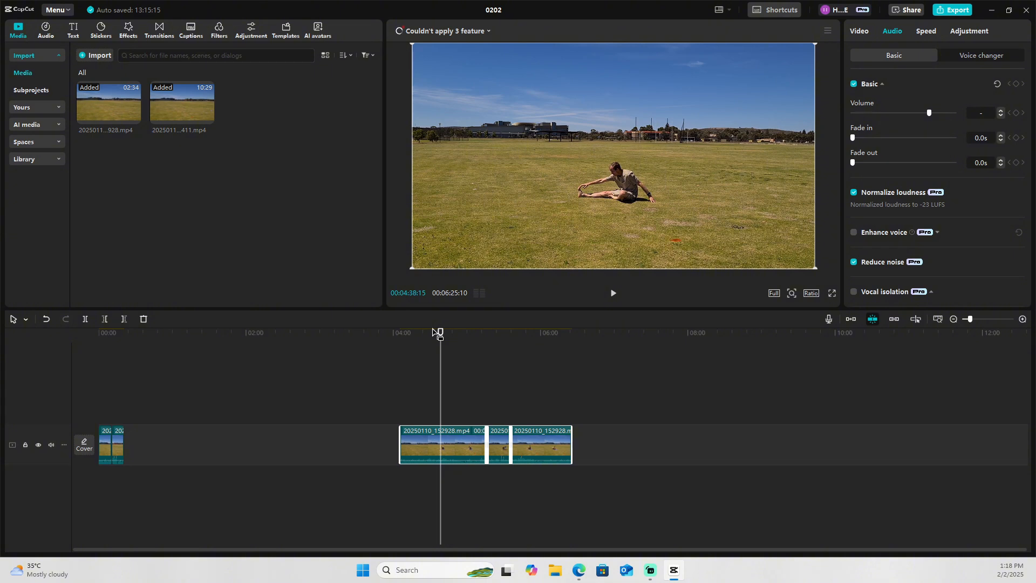
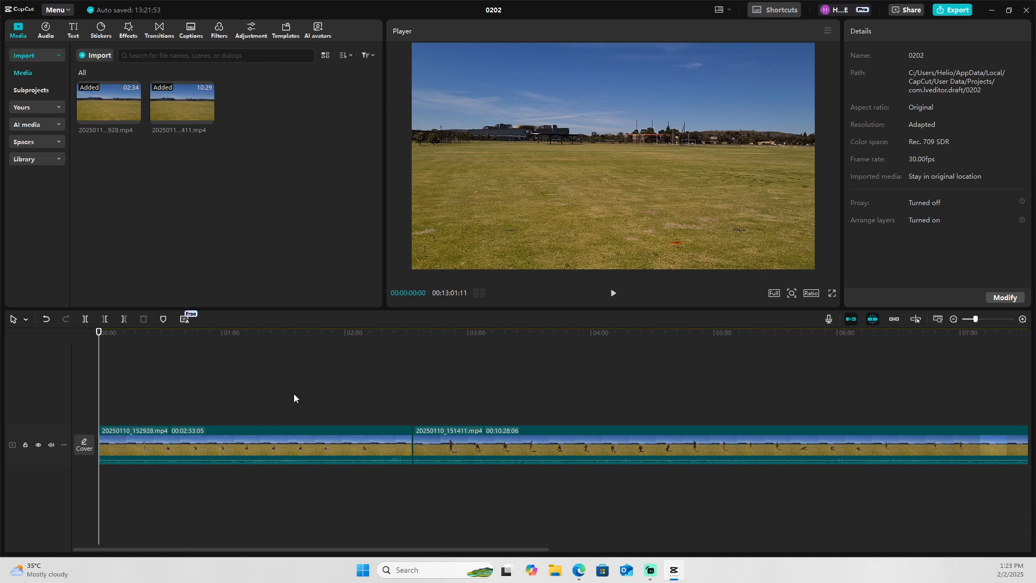
Mute the track holding the two full-length clips, move to about 00:00:39, and unmute the track.
{"action": "left_click_drag", "start_coordinate": [294, 398], "coordinate": [584, 507]}
{"action": "left_click", "coordinate": [51, 445]}
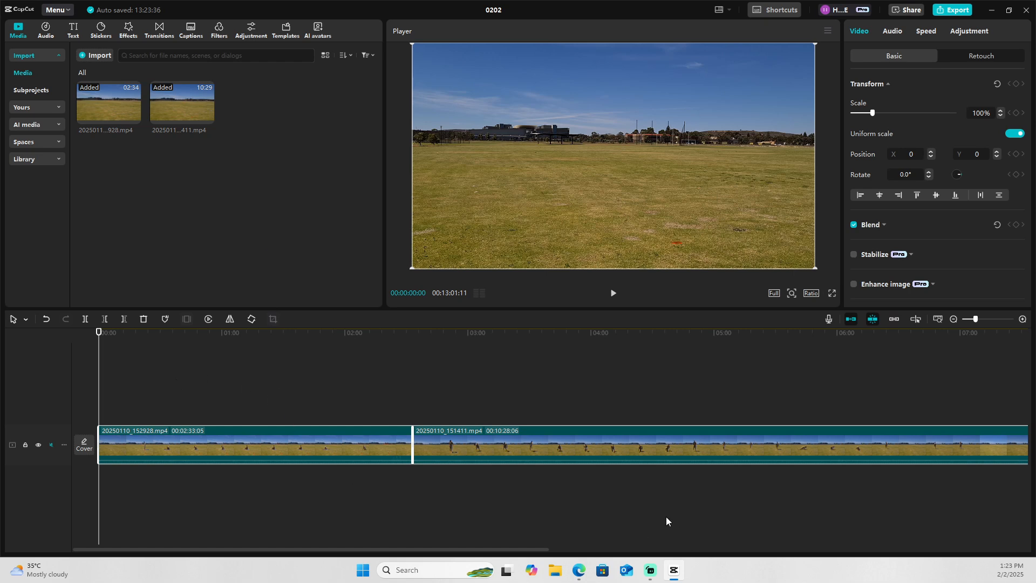
{"action": "left_click_drag", "start_coordinate": [675, 516], "coordinate": [340, 410]}
{"action": "left_click", "coordinate": [339, 409]}
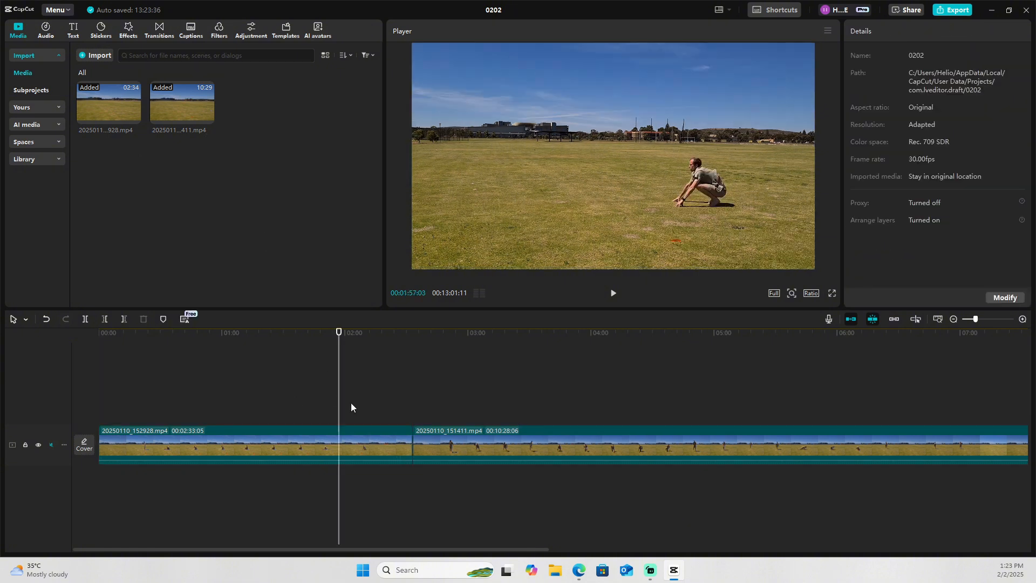
{"action": "left_click_drag", "start_coordinate": [333, 425], "coordinate": [289, 408]}
{"action": "left_click", "coordinate": [180, 411]}
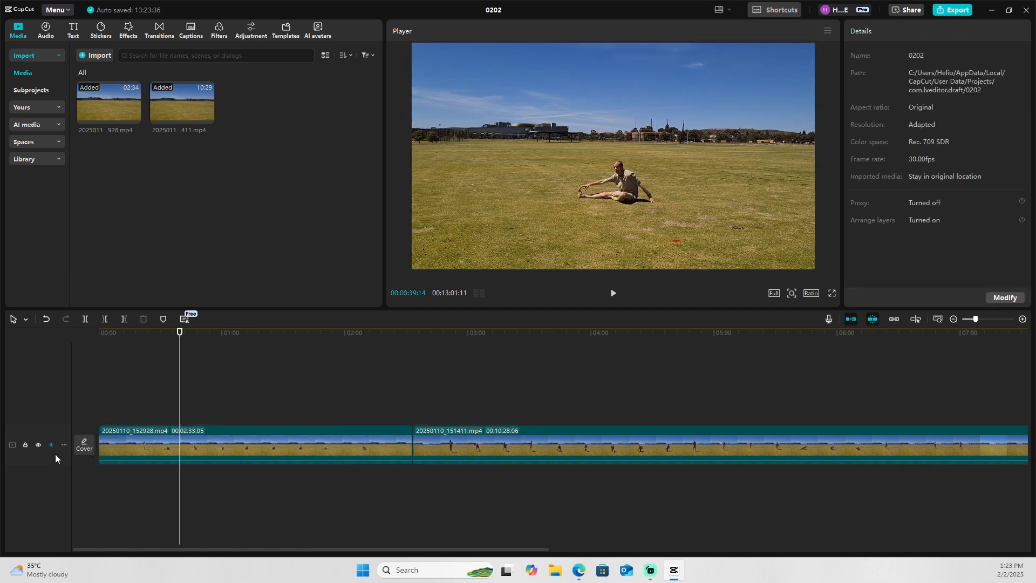
{"action": "left_click", "coordinate": [50, 445]}
Start transcript-based editing on the first clip, 20250110_152928.mp4.
{"action": "left_click", "coordinate": [331, 453]}
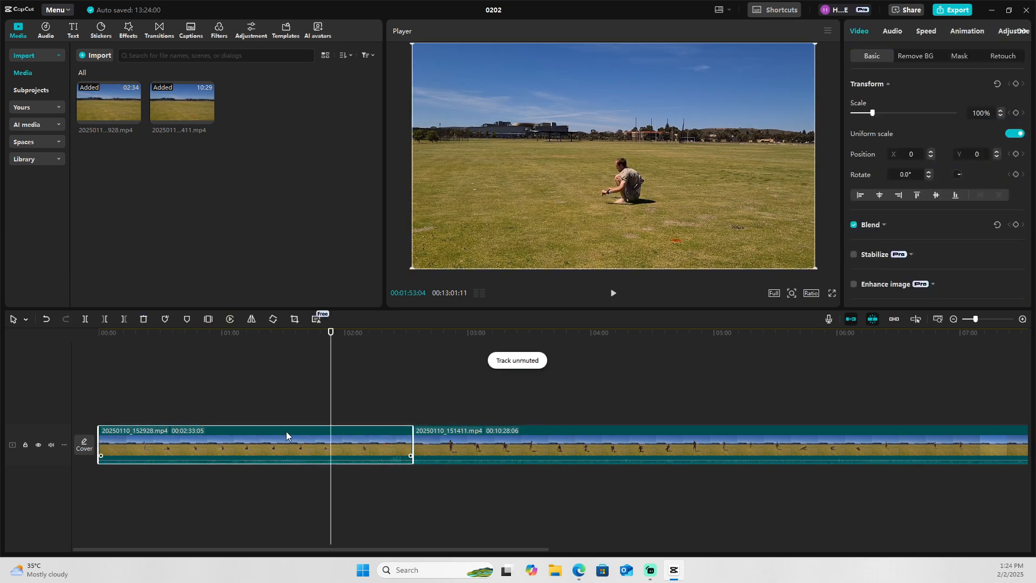
{"action": "left_click", "coordinate": [317, 319]}
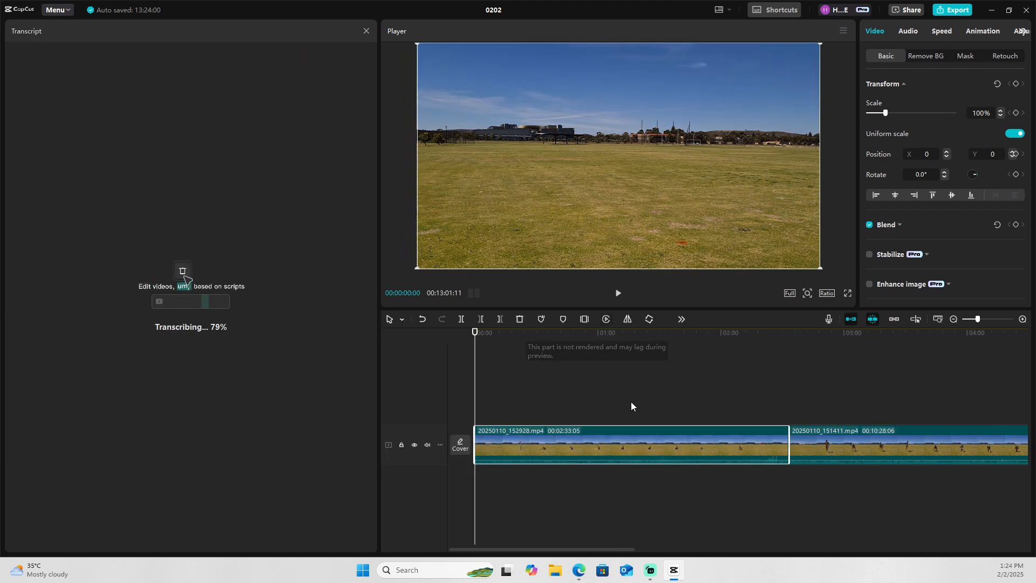
Look through the recent files in File Explorer during transcription, and return to CapCut to close the transcript.
{"action": "key", "text": "super+e"}
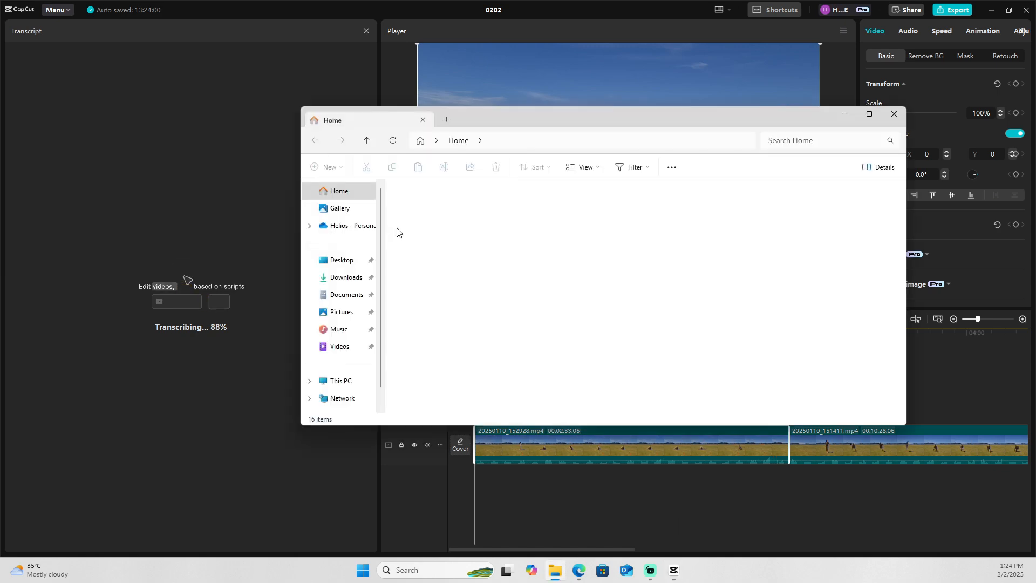
{"action": "scroll", "coordinate": [456, 288], "scroll_direction": "down", "scroll_amount": 2}
{"action": "scroll", "coordinate": [456, 287], "scroll_direction": "down", "scroll_amount": 1}
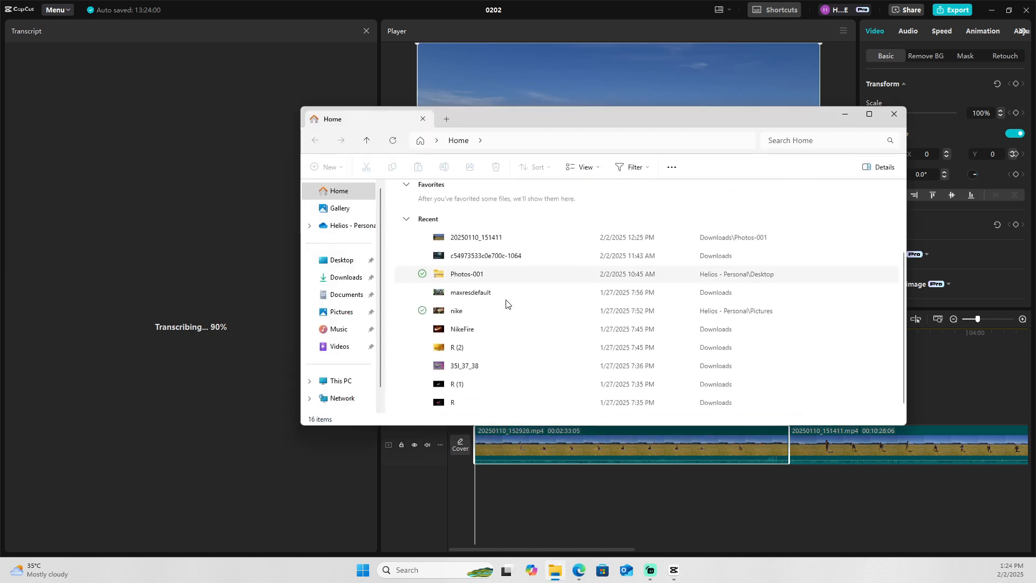
{"action": "left_click", "coordinate": [223, 319]}
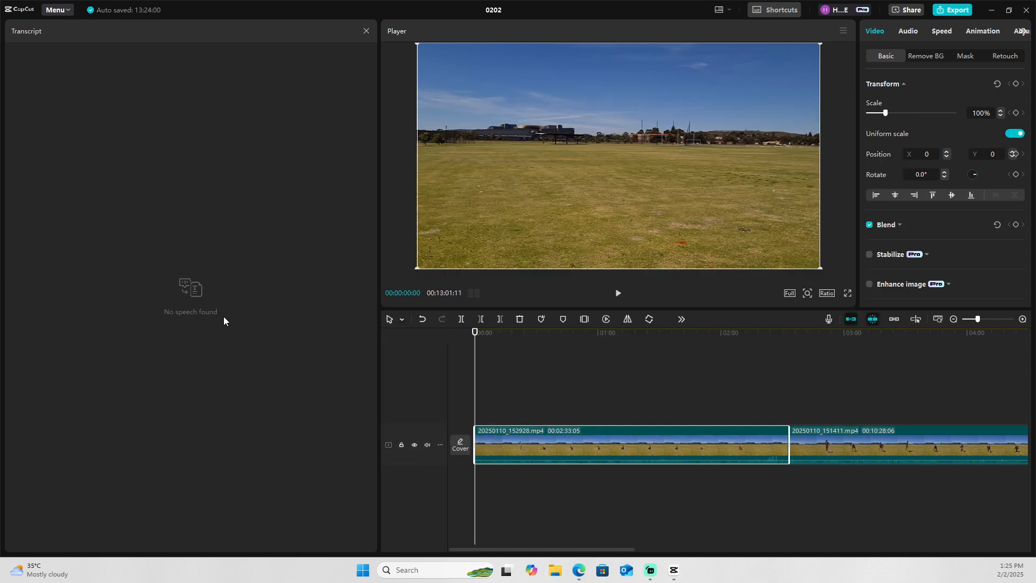
{"action": "left_click", "coordinate": [364, 30]}
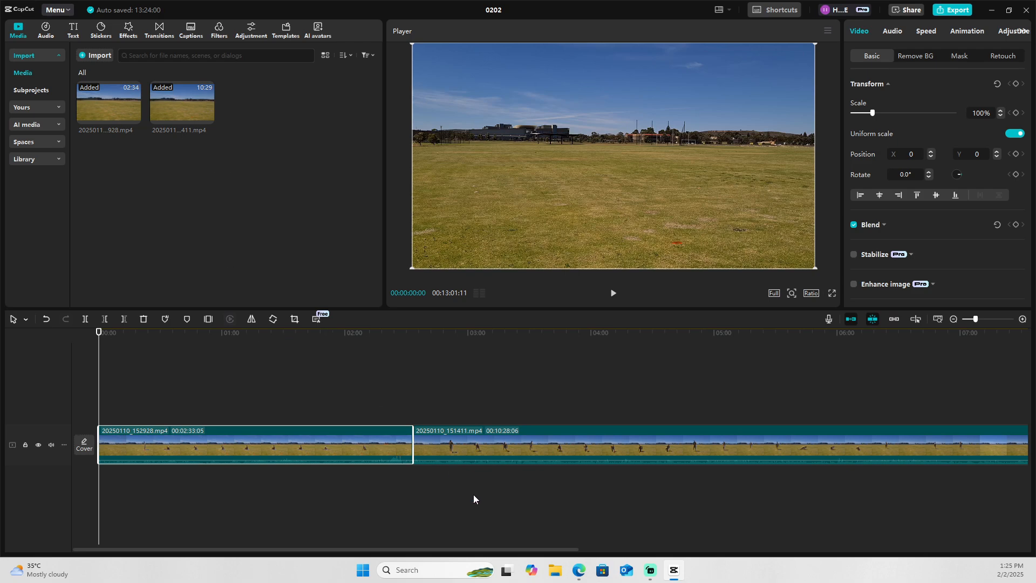
Switch to Edge and copy the web address of the open YouTube short.
{"action": "left_click", "coordinate": [579, 569]}
{"action": "left_click", "coordinate": [227, 29]}
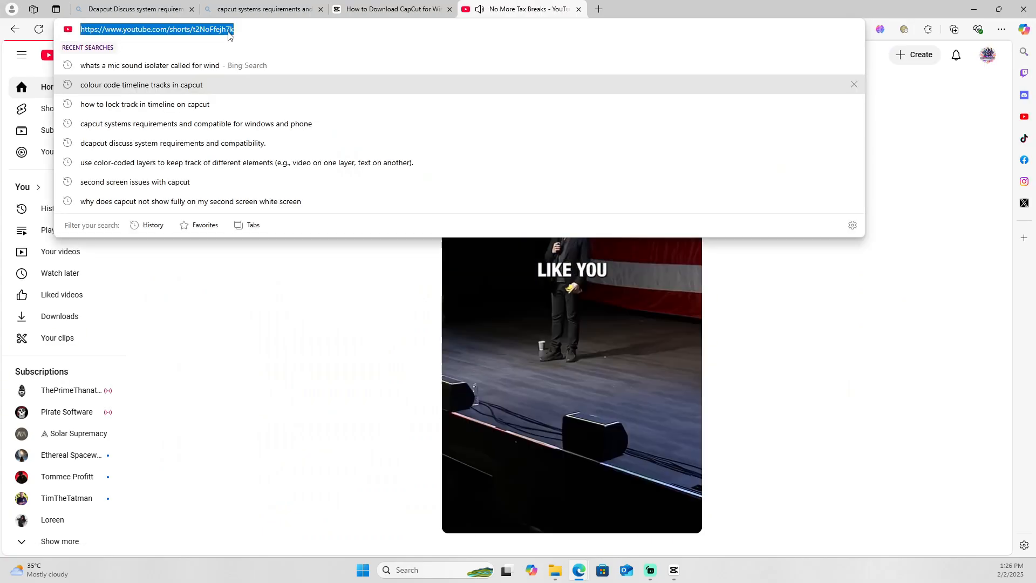
{"action": "right_click", "coordinate": [229, 30]}
{"action": "left_click", "coordinate": [264, 155]}
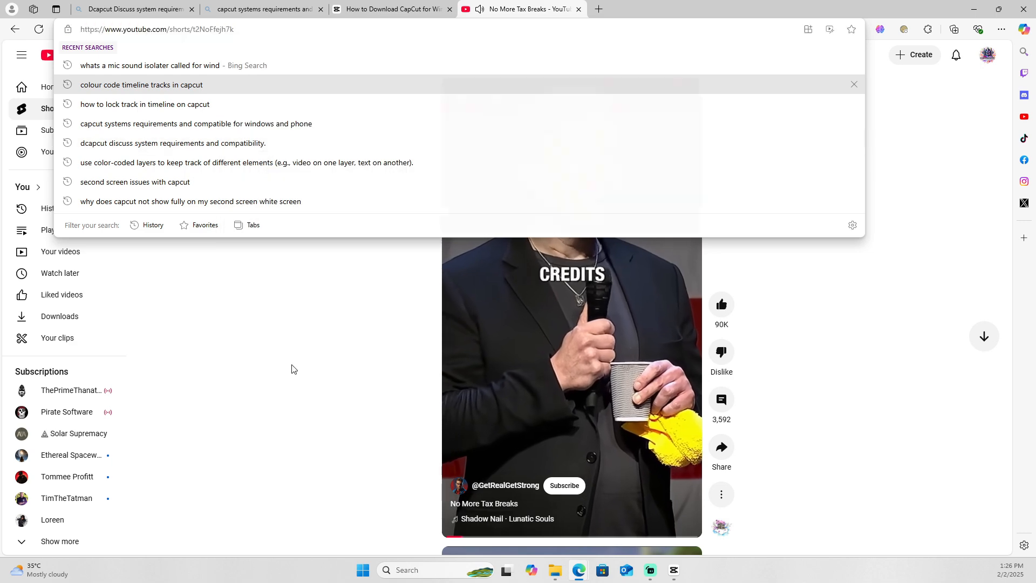
{"action": "left_click", "coordinate": [264, 284]}
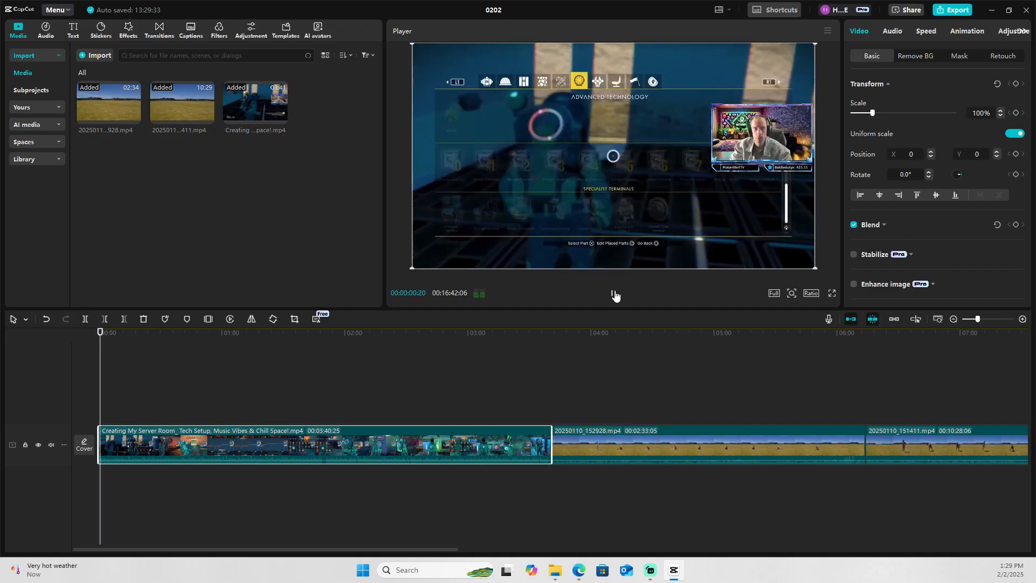
Split the Creating My Server Room clip at about 00:00:18 and delete the part after the cut.
{"action": "left_click_drag", "start_coordinate": [95, 339], "coordinate": [131, 348]}
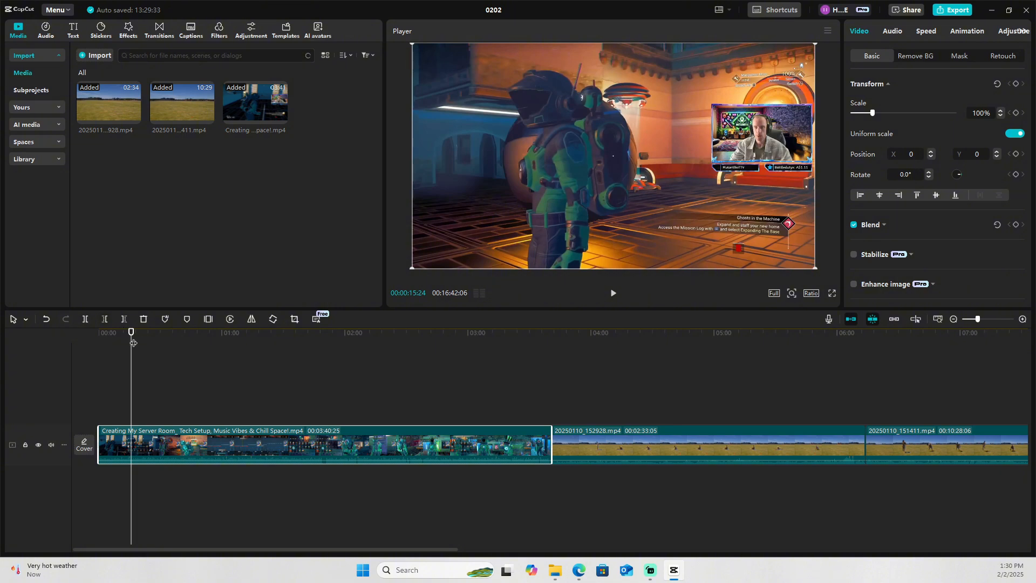
{"action": "left_click_drag", "start_coordinate": [131, 335], "coordinate": [136, 356]}
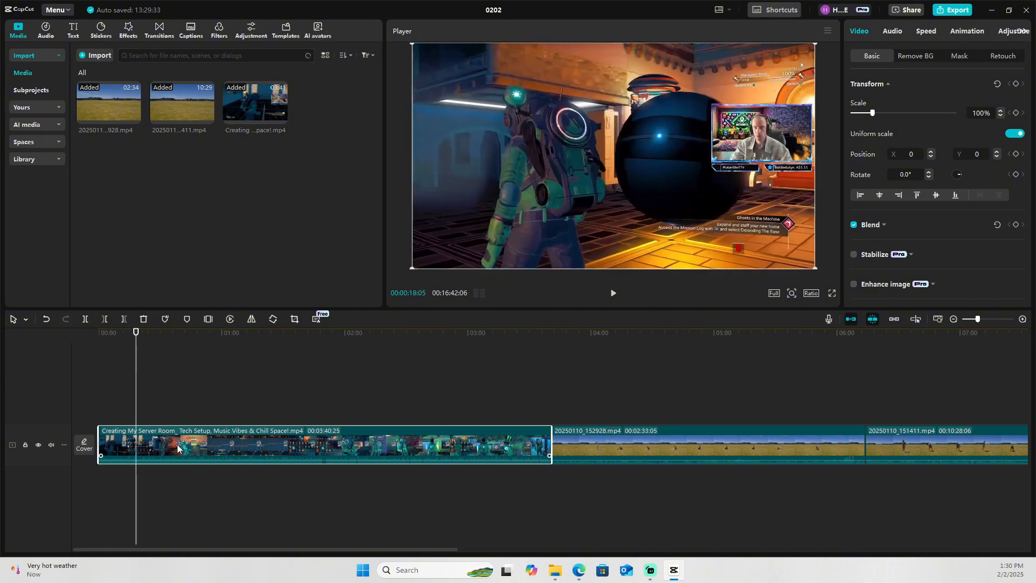
{"action": "left_click", "coordinate": [85, 318]}
{"action": "key", "text": "Delete"}
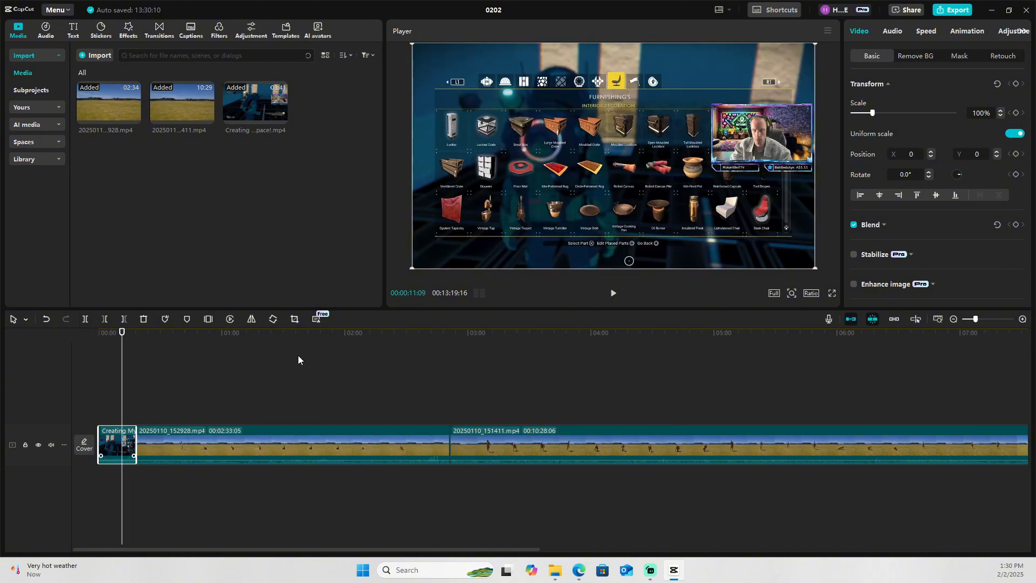
Transcribe the shortened server room clip and add captions from its transcript, previewing them up to about 00:00:14.
{"action": "left_click", "coordinate": [316, 319]}
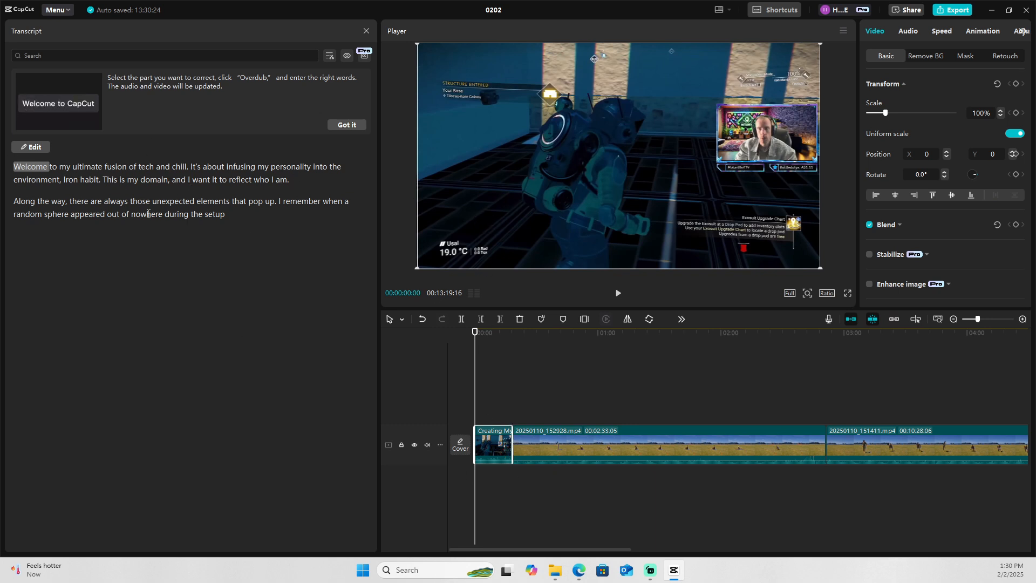
{"action": "left_click", "coordinate": [348, 125]}
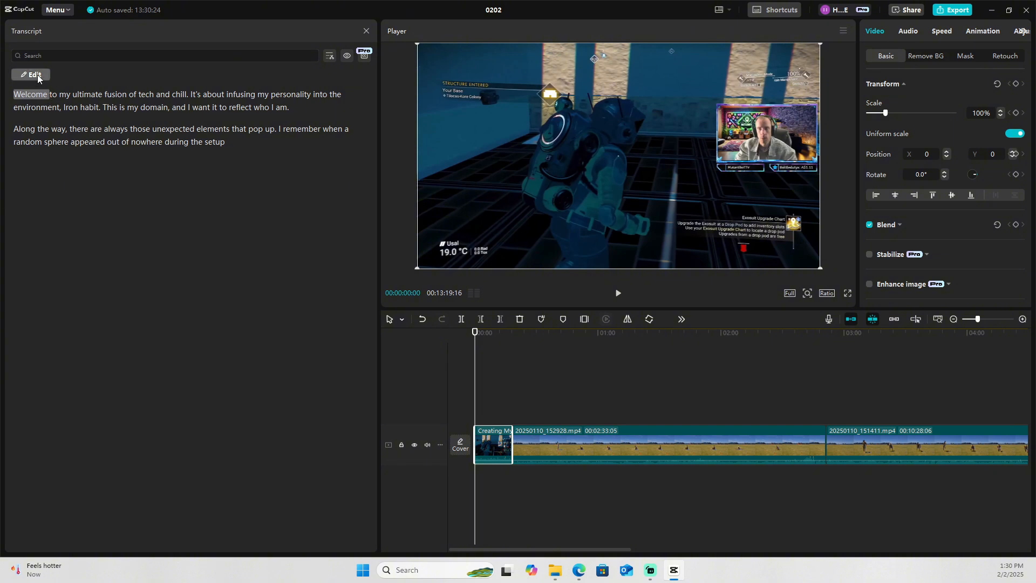
{"action": "left_click", "coordinate": [367, 57]}
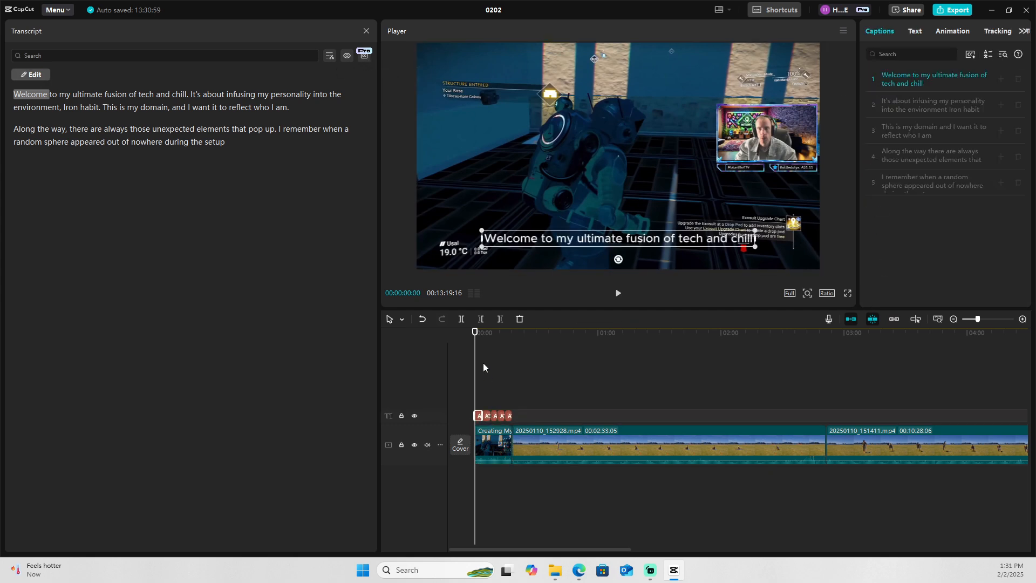
{"action": "left_click_drag", "start_coordinate": [475, 331], "coordinate": [504, 345]}
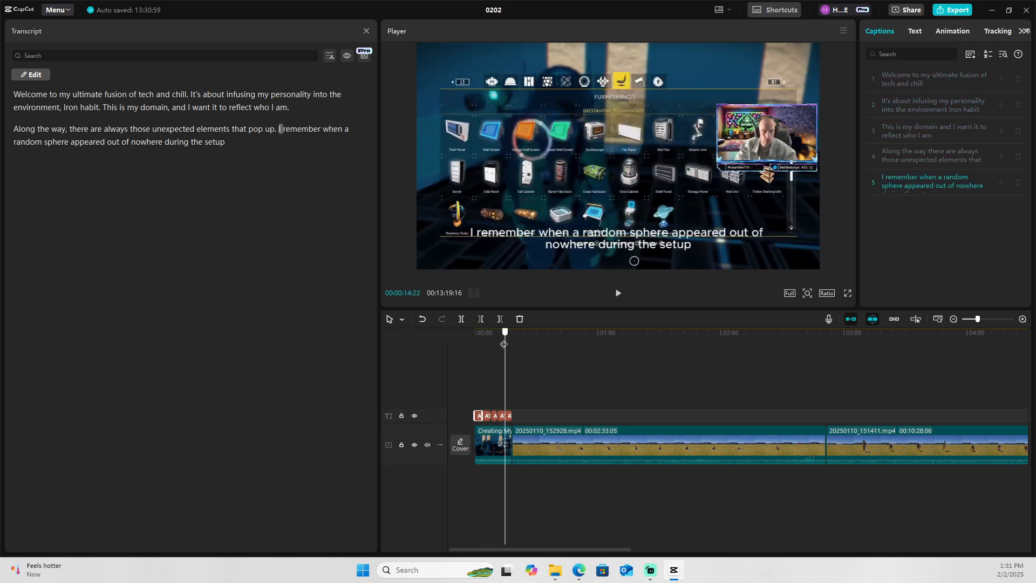
Edit the transcript to remove "is my" before "domain" and the final word "setup".
{"action": "left_click", "coordinate": [139, 109]}
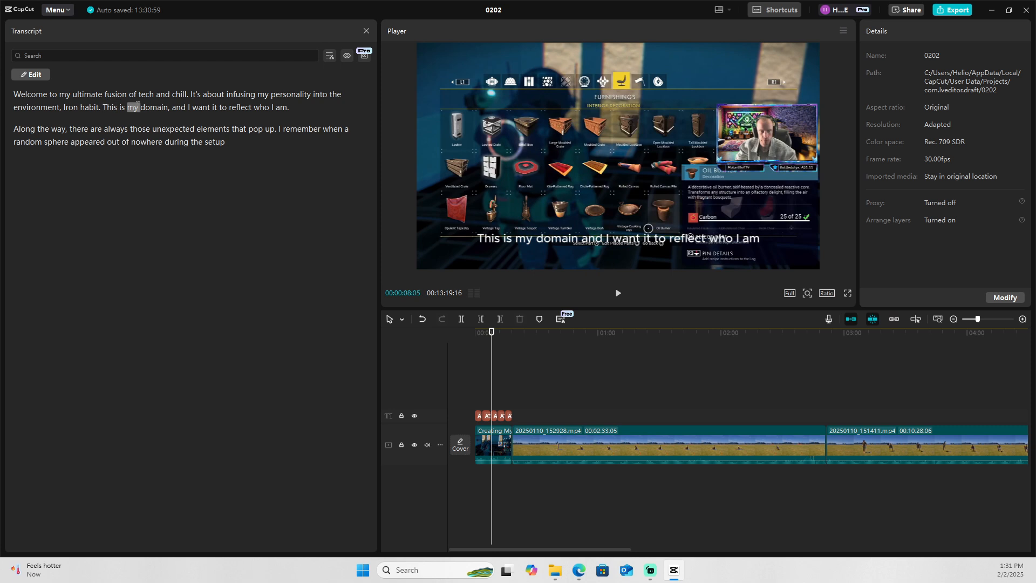
{"action": "left_click", "coordinate": [30, 74]}
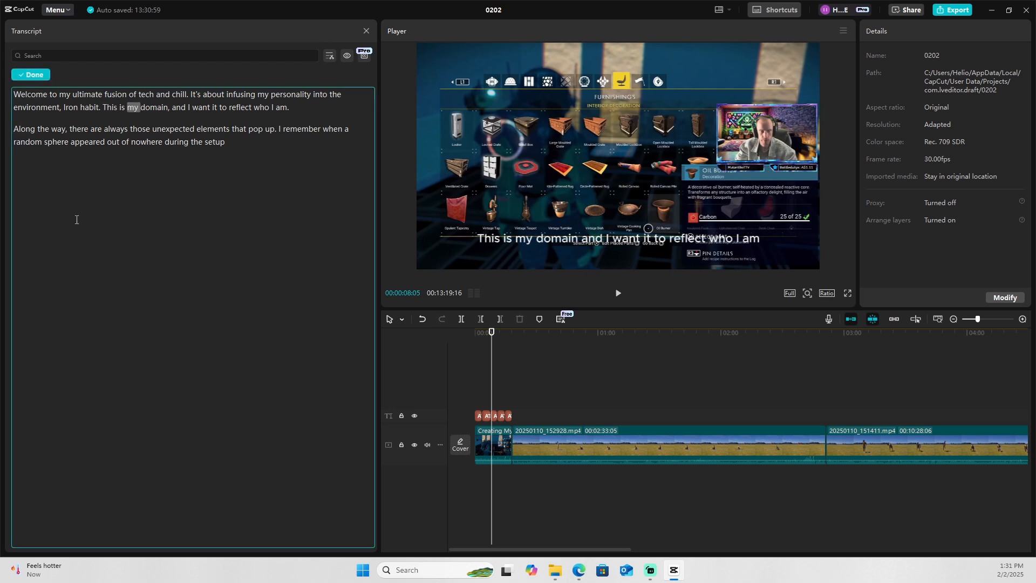
{"action": "left_click", "coordinate": [139, 108]}
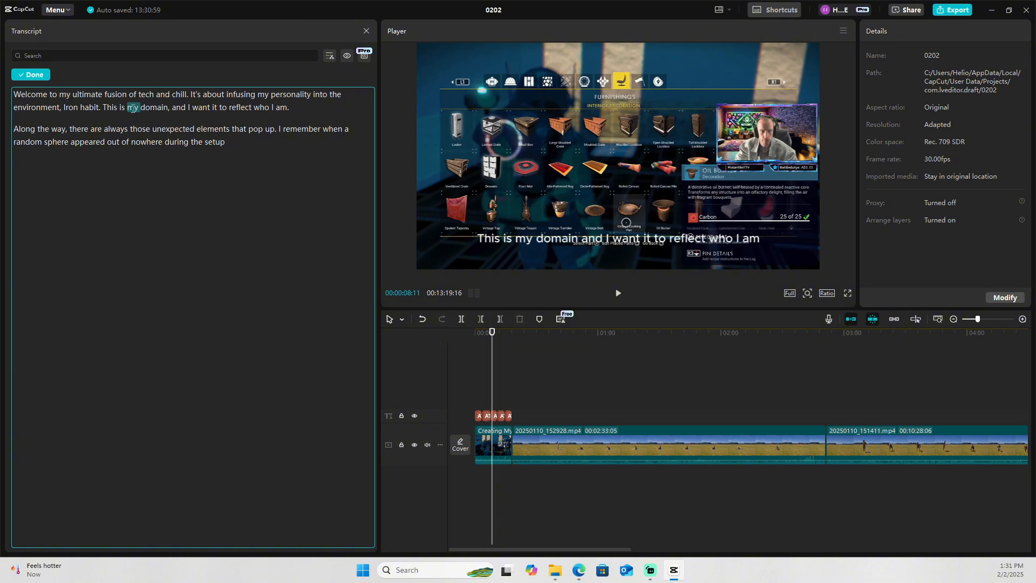
{"action": "key", "text": "Delete"}
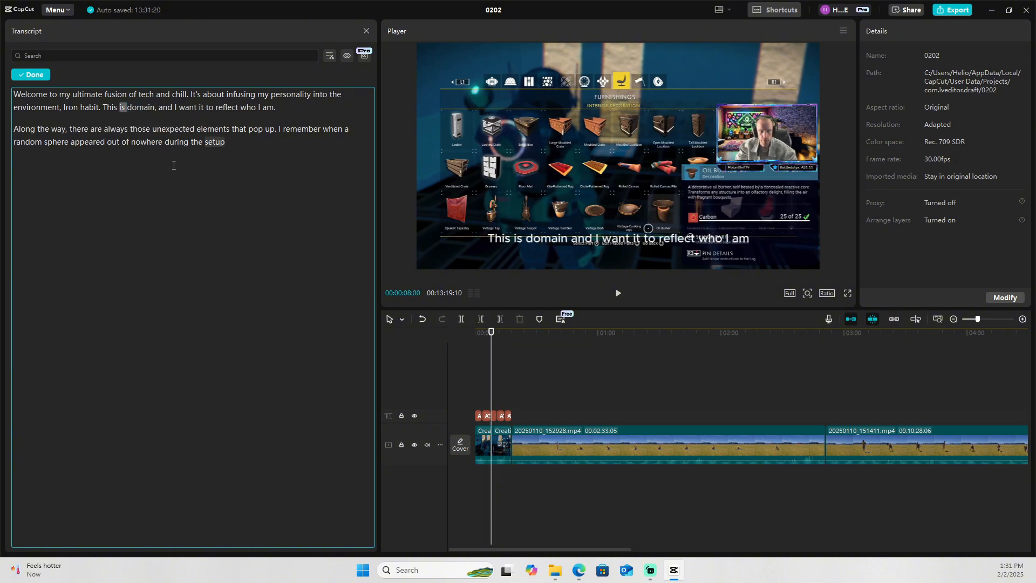
{"action": "key", "text": "BackSpace"}
{"action": "left_click", "coordinate": [241, 140]}
{"action": "key", "text": "BackSpace"}
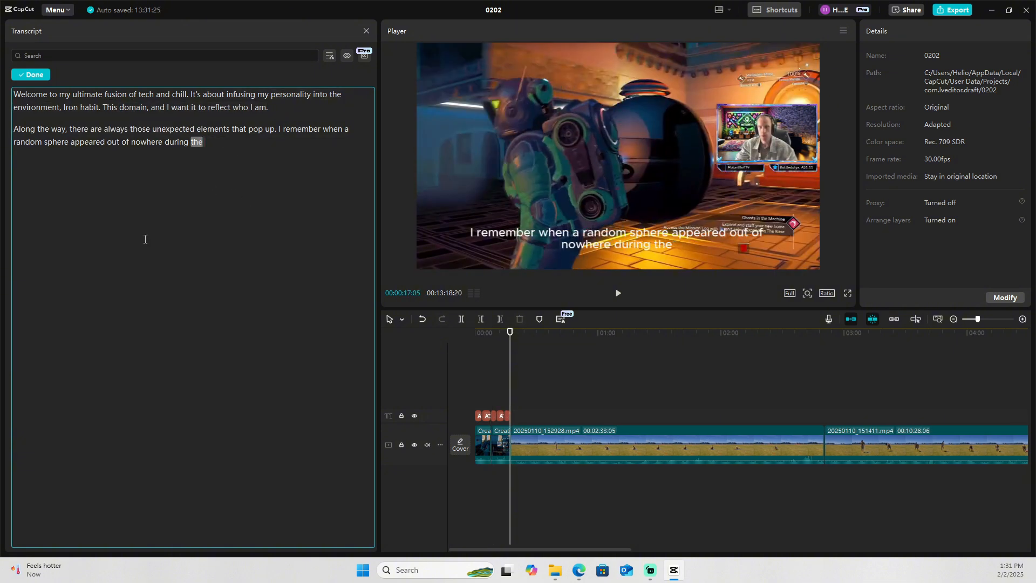
Select the last caption and play the end of the server room clip to check the transcript cut.
{"action": "left_click", "coordinate": [624, 244]}
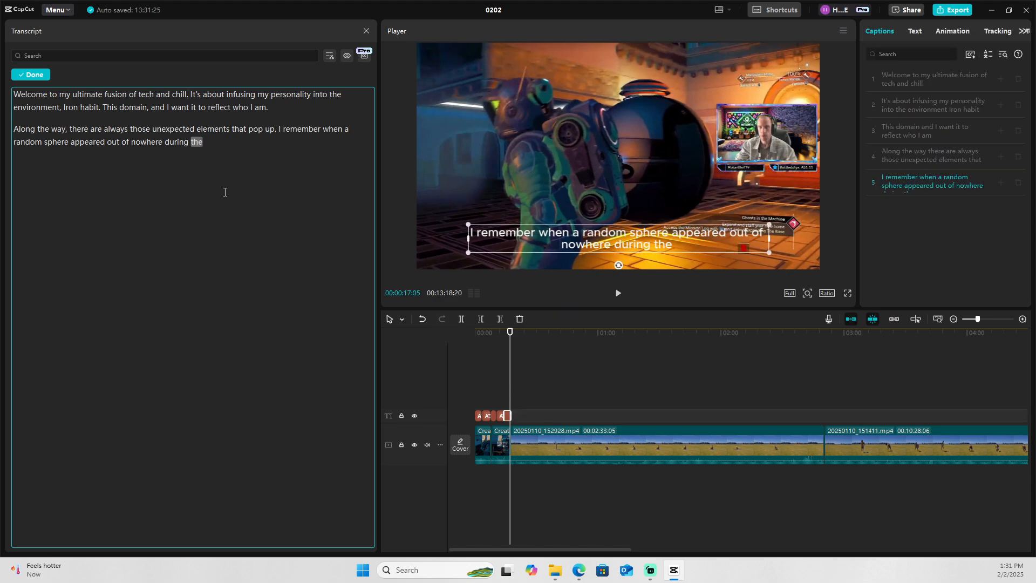
{"action": "scroll", "coordinate": [522, 399], "scroll_direction": "up", "scroll_amount": 5}
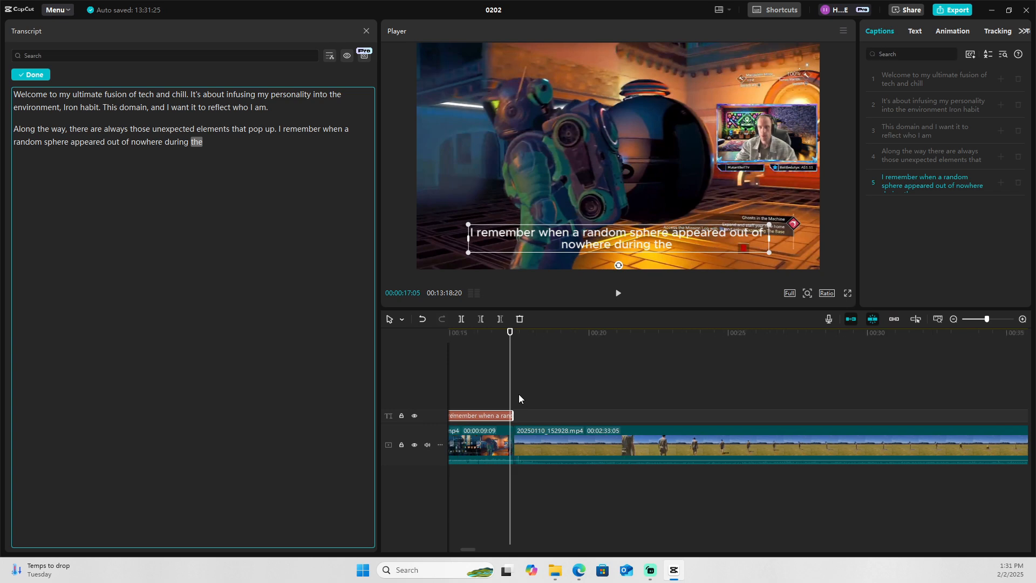
{"action": "scroll", "coordinate": [522, 399], "scroll_direction": "down", "scroll_amount": 2}
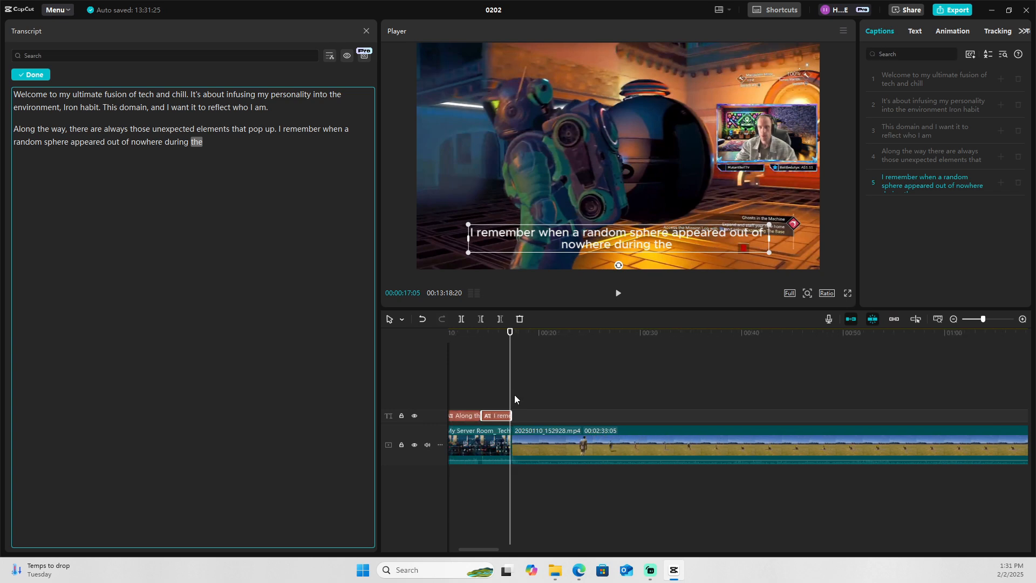
{"action": "left_click", "coordinate": [506, 332]}
{"action": "left_click", "coordinate": [617, 293]}
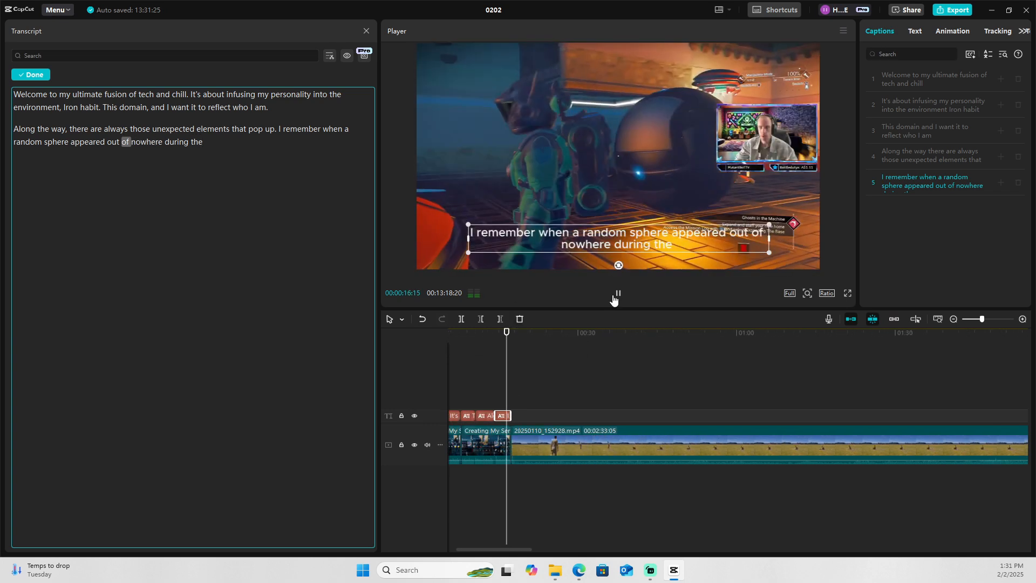
{"action": "left_click", "coordinate": [615, 295]}
{"action": "left_click", "coordinate": [615, 296]}
Remove "out of nowhere during the" from the end of the transcript and play back the cut.
{"action": "left_click_drag", "start_coordinate": [202, 143], "coordinate": [110, 148]}
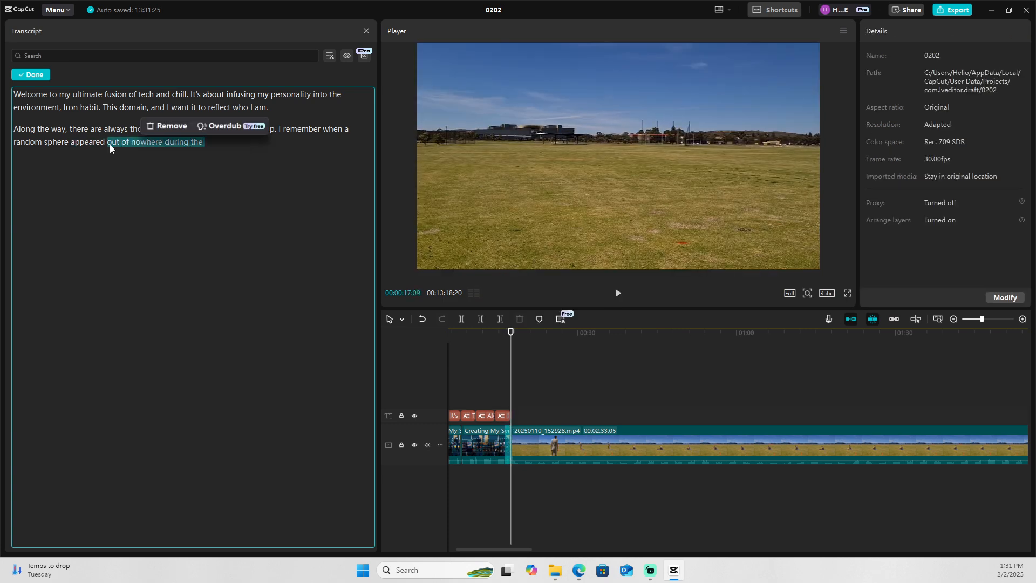
{"action": "key", "text": "Delete"}
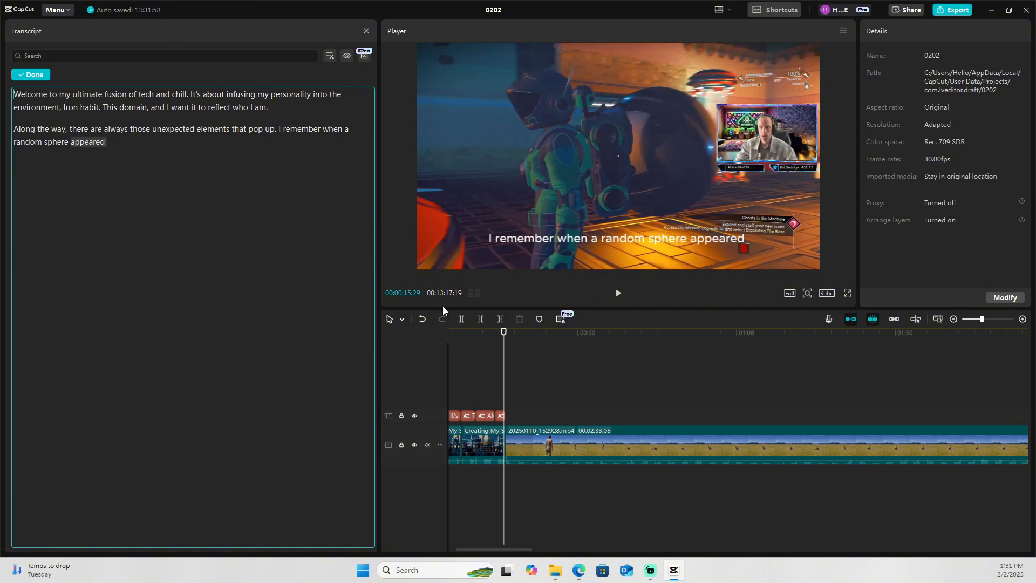
{"action": "left_click", "coordinate": [618, 293]}
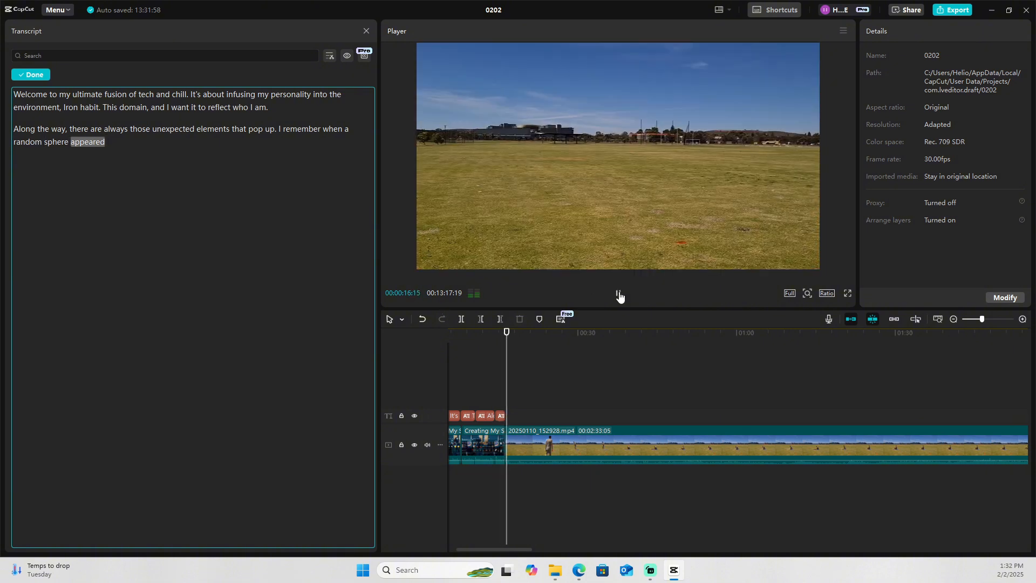
{"action": "left_click", "coordinate": [618, 293]}
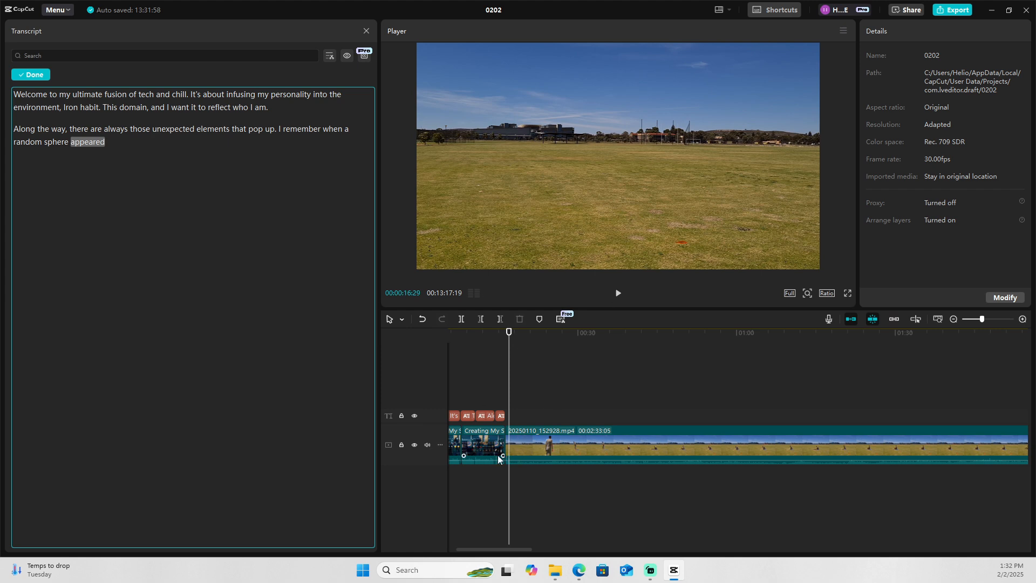
Examine the shortened captions and clip pieces on the timeline between about 00:00:06 and 00:00:15.
{"action": "scroll", "coordinate": [498, 460], "scroll_direction": "up", "scroll_amount": 5}
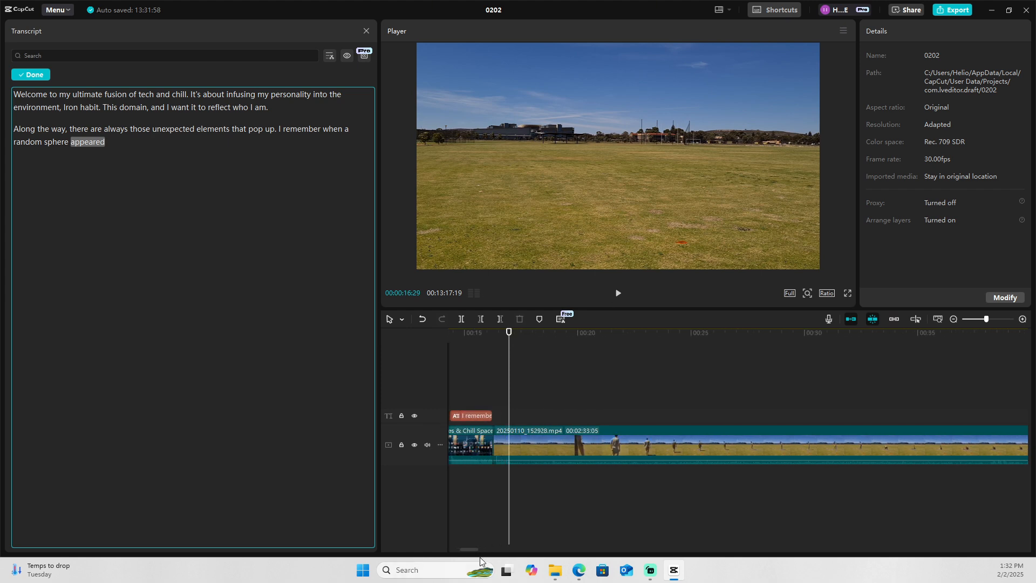
{"action": "left_click", "coordinate": [472, 546]}
{"action": "left_click_drag", "start_coordinate": [473, 552], "coordinate": [464, 551]}
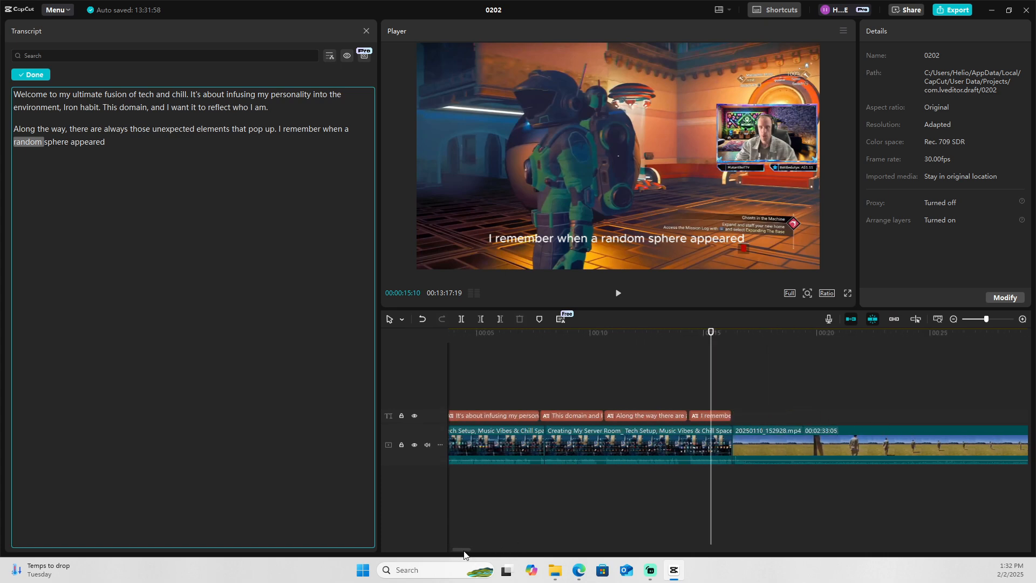
{"action": "left_click_drag", "start_coordinate": [705, 342], "coordinate": [591, 361]}
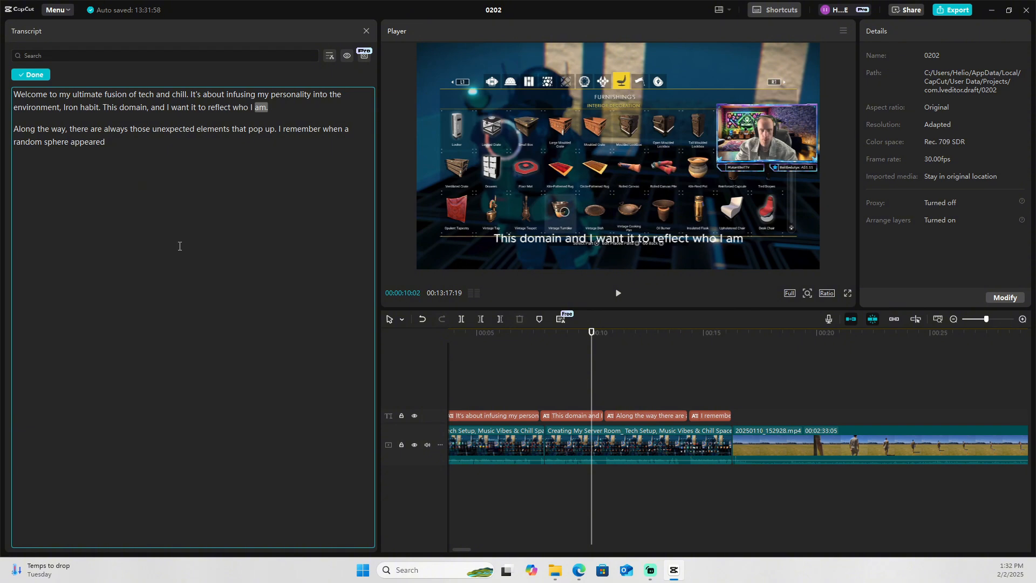
{"action": "left_click", "coordinate": [198, 191]}
{"action": "left_click", "coordinate": [511, 332]}
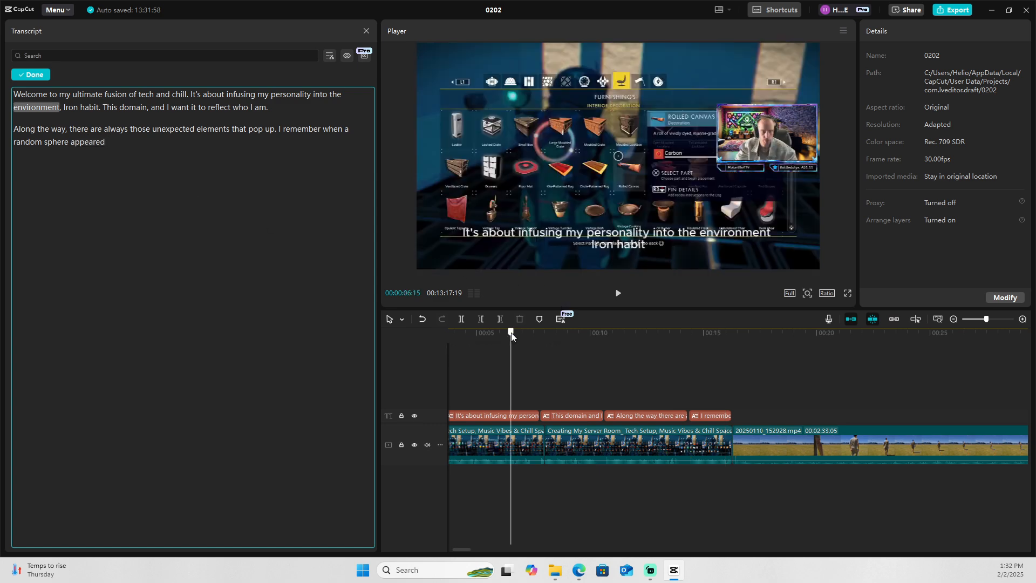
{"action": "left_click", "coordinate": [135, 212]}
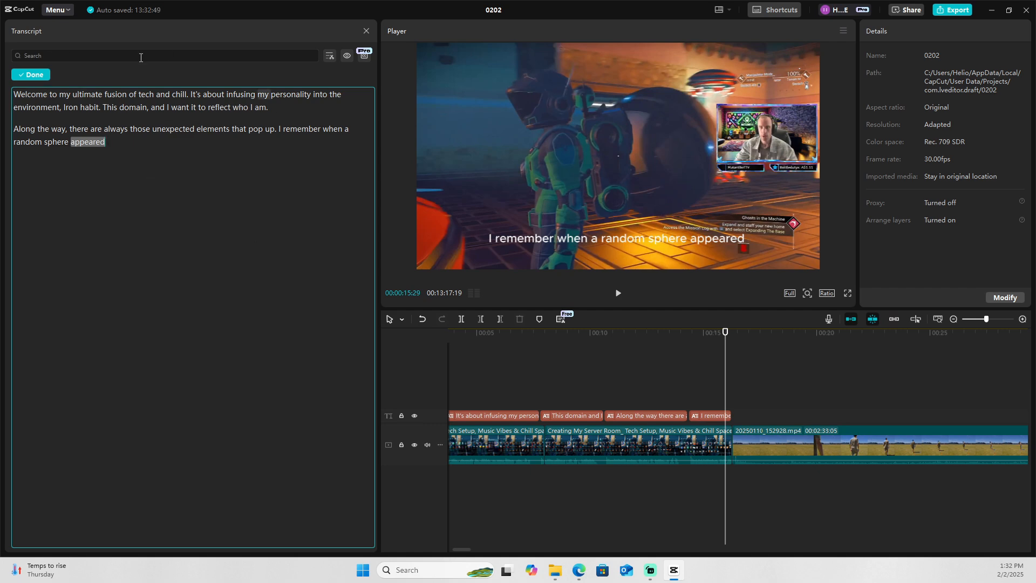
Search the transcript for "who i AM" and select the matching words.
{"action": "left_click", "coordinate": [81, 54]}
{"action": "type", "text": "who i AM"}
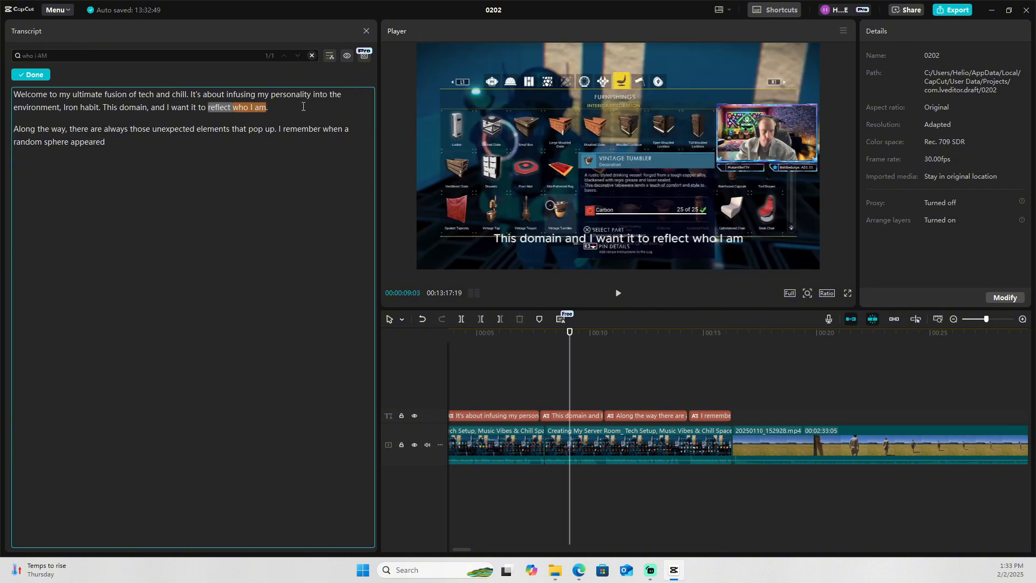
{"action": "left_click_drag", "start_coordinate": [242, 110], "coordinate": [265, 108]}
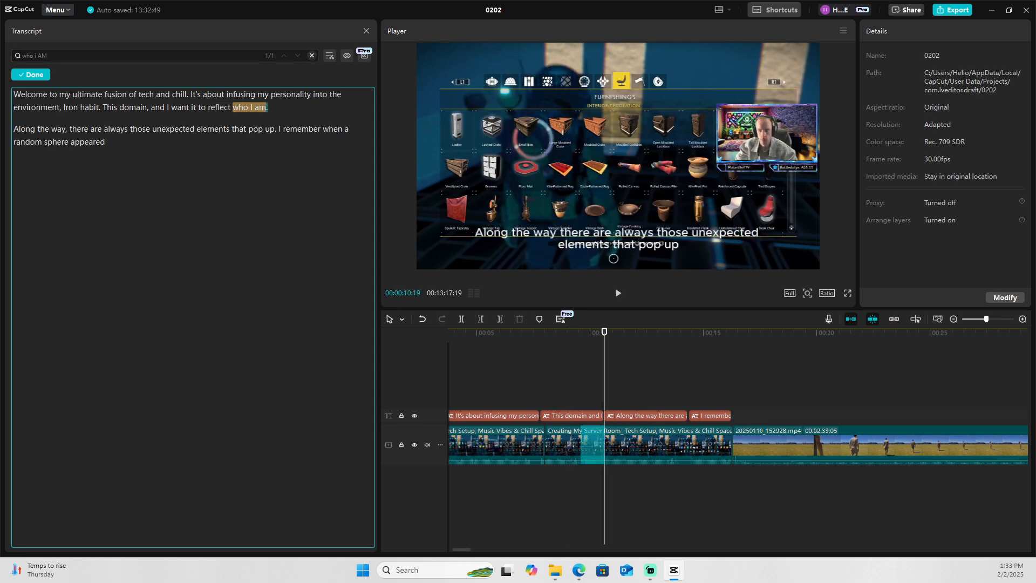
{"action": "left_click", "coordinate": [252, 107]}
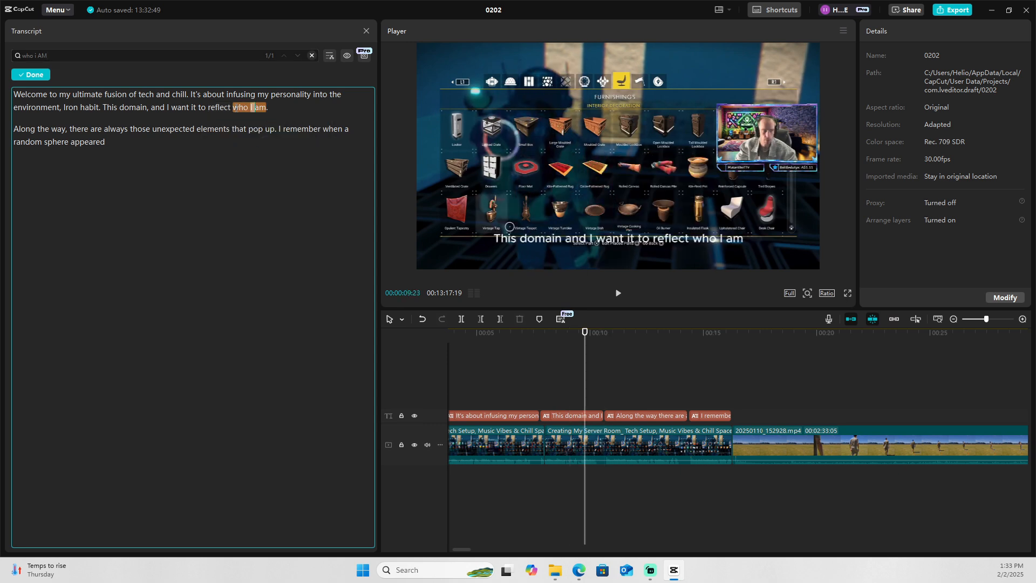
Search the transcript for "POP UP" and delete "elements that pop up" from the second paragraph.
{"action": "left_click_drag", "start_coordinate": [66, 55], "coordinate": [15, 56]}
{"action": "key", "text": "BackSpace"}
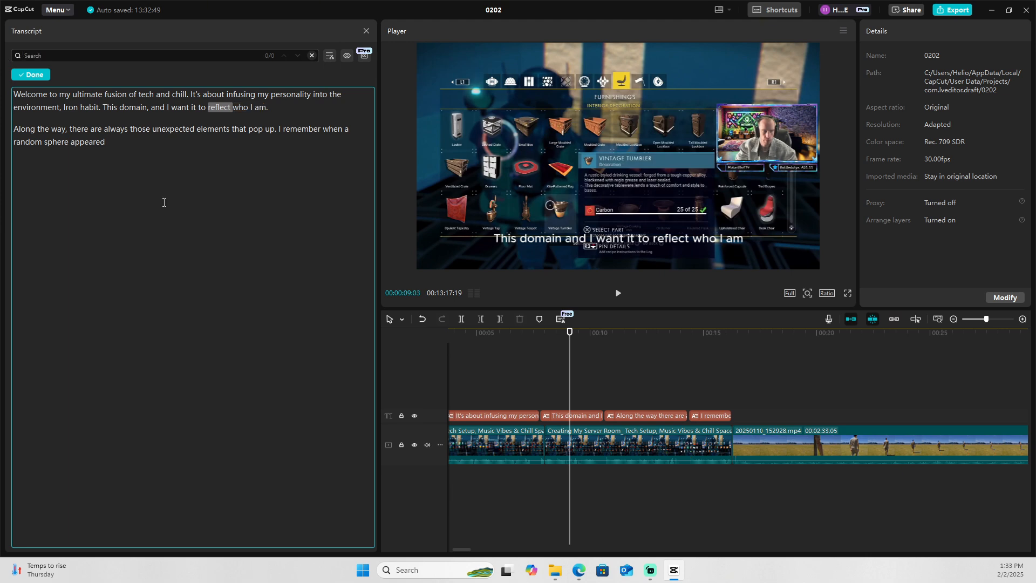
{"action": "type", "text": "POP UP"}
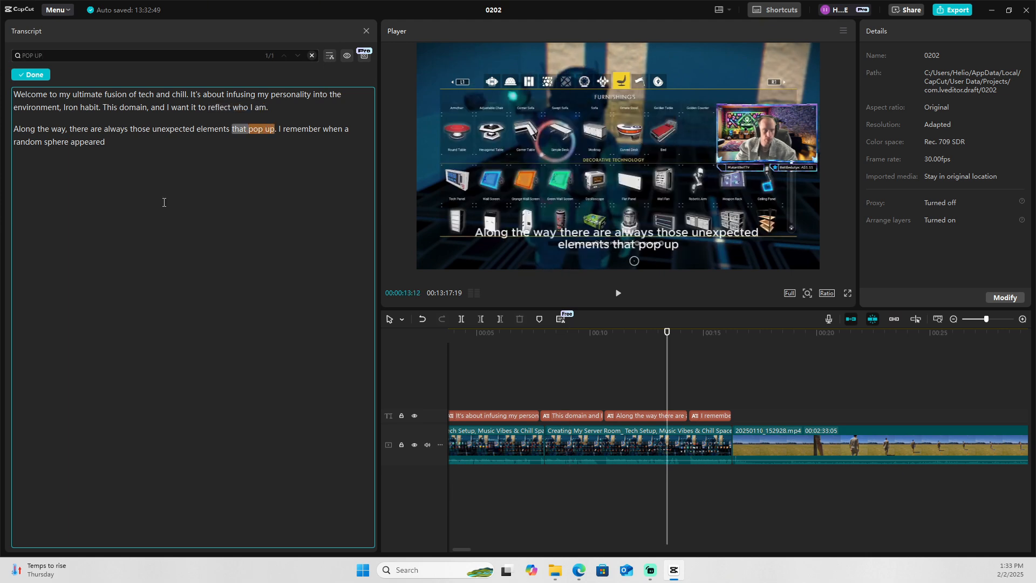
{"action": "left_click", "coordinate": [274, 129]}
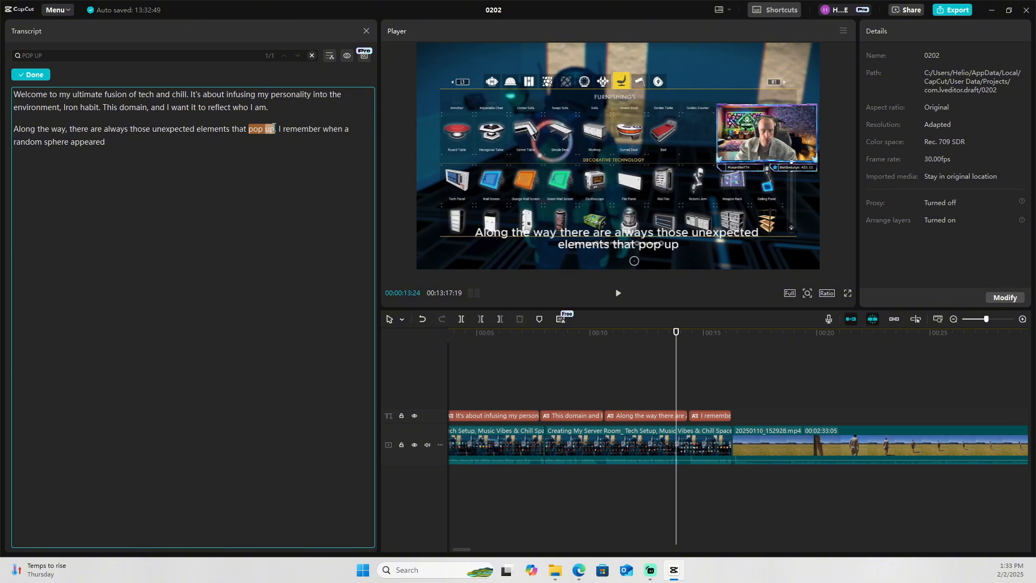
{"action": "key", "text": "BackSpace"}
{"action": "key", "text": "BackSpace"}
{"action": "key", "text": "BackSpace"}
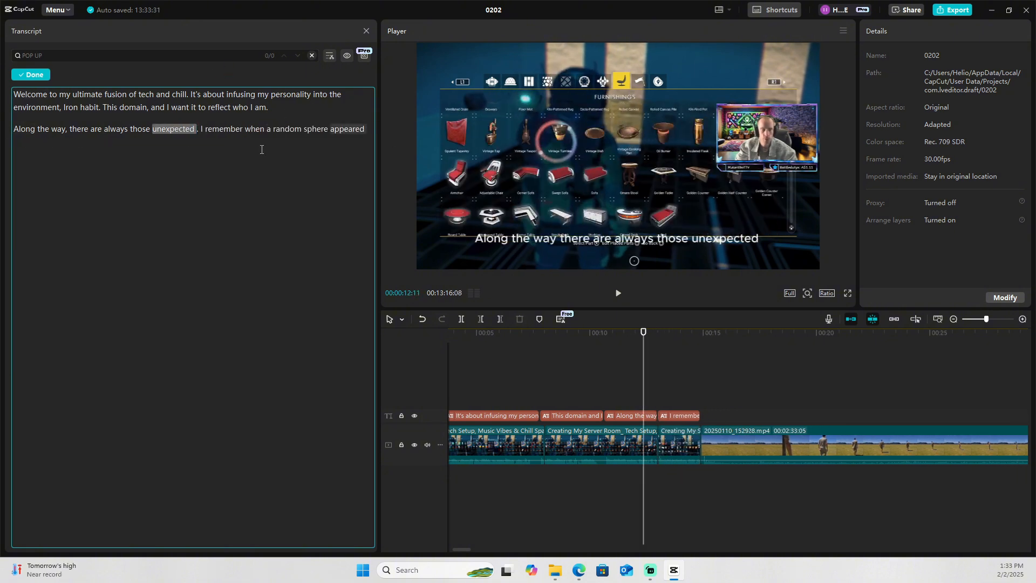
Undo the recent transcript deletions and redo them only up to the removal of "pop up", keeping "elements that" in the second paragraph.
{"action": "left_click", "coordinate": [422, 319]}
{"action": "left_click", "coordinate": [422, 319]}
{"action": "left_click", "coordinate": [422, 319]}
{"action": "left_click", "coordinate": [422, 319]}
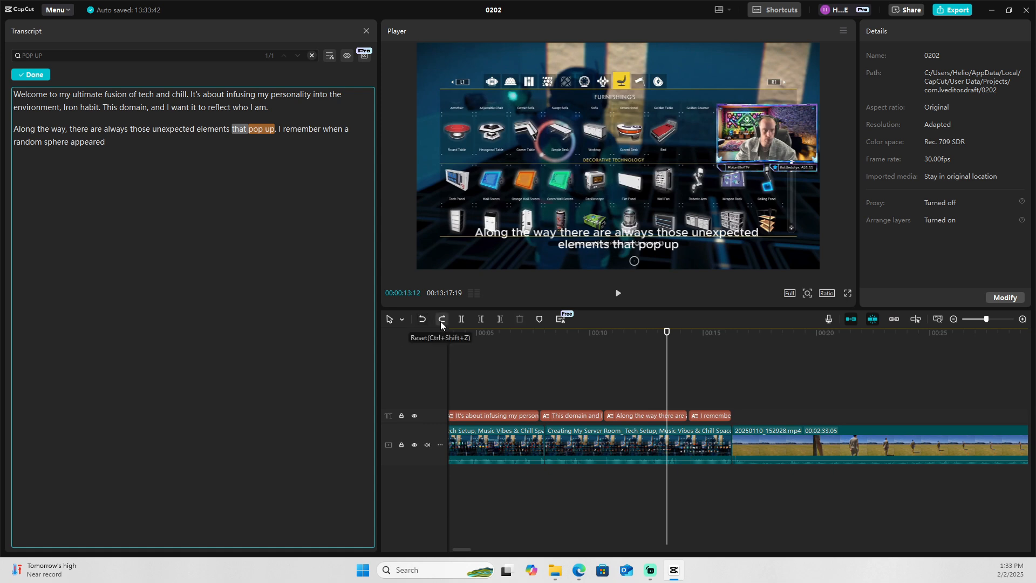
{"action": "left_click", "coordinate": [441, 319]}
{"action": "left_click", "coordinate": [441, 319]}
{"action": "left_click", "coordinate": [442, 319]}
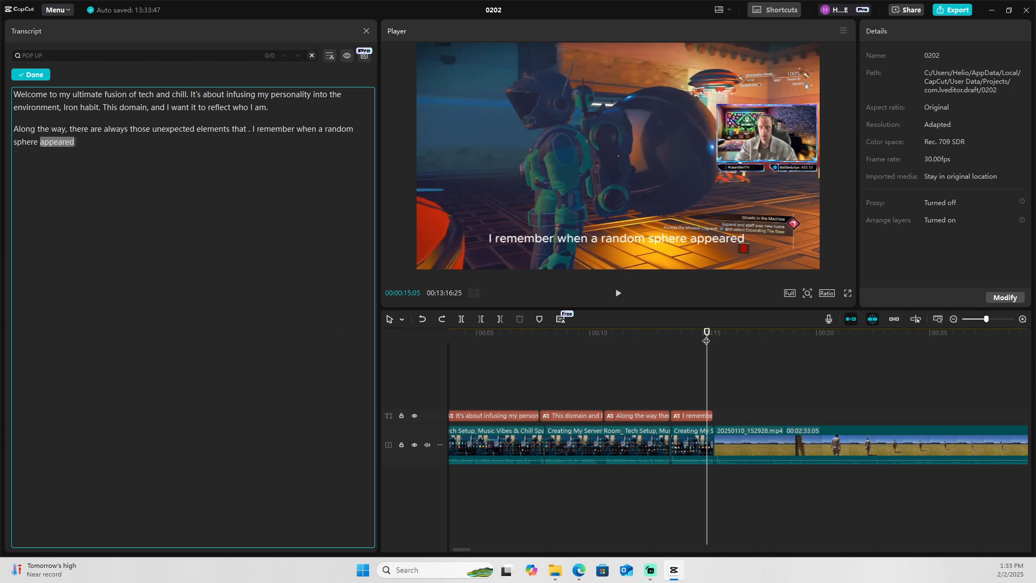
Finish the transcript editing and return the playhead to the start of the timeline.
{"action": "left_click_drag", "start_coordinate": [706, 338], "coordinate": [448, 345]}
{"action": "scroll", "coordinate": [711, 446], "scroll_direction": "down", "scroll_amount": 1}
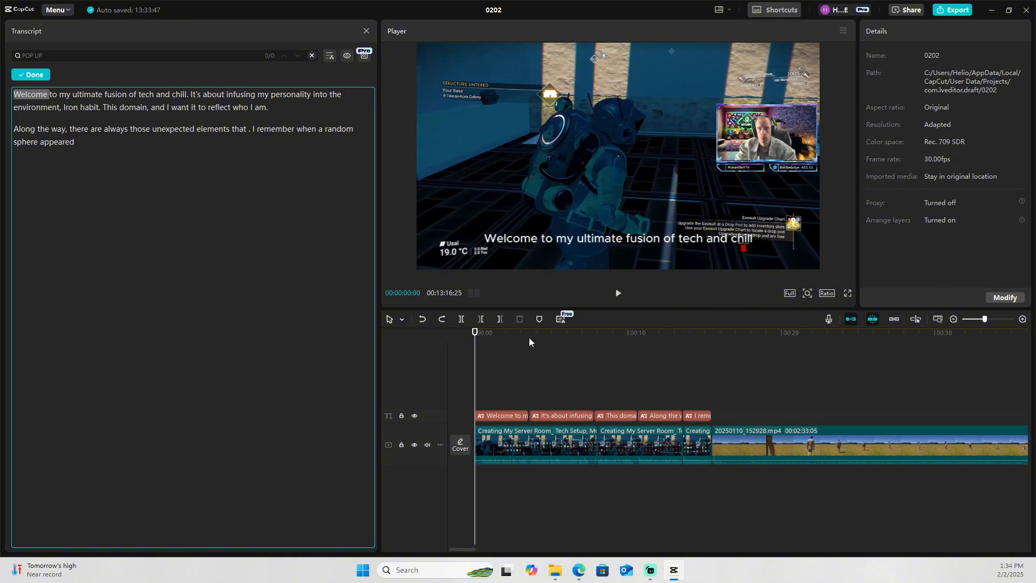
{"action": "left_click_drag", "start_coordinate": [99, 332], "coordinate": [39, 340]}
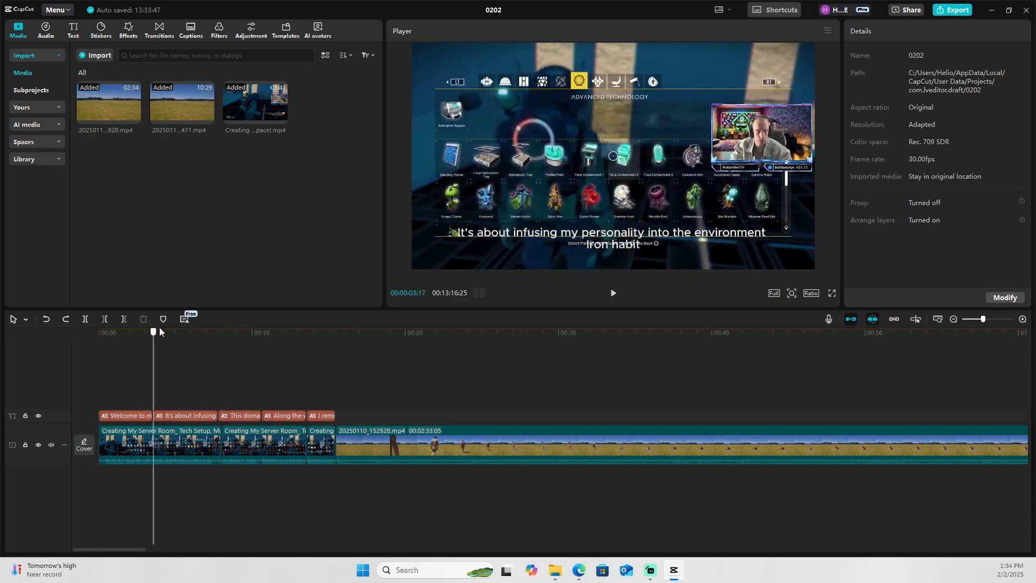
{"action": "scroll", "coordinate": [241, 414], "scroll_direction": "up", "scroll_amount": 2, "text": "ctrl"}
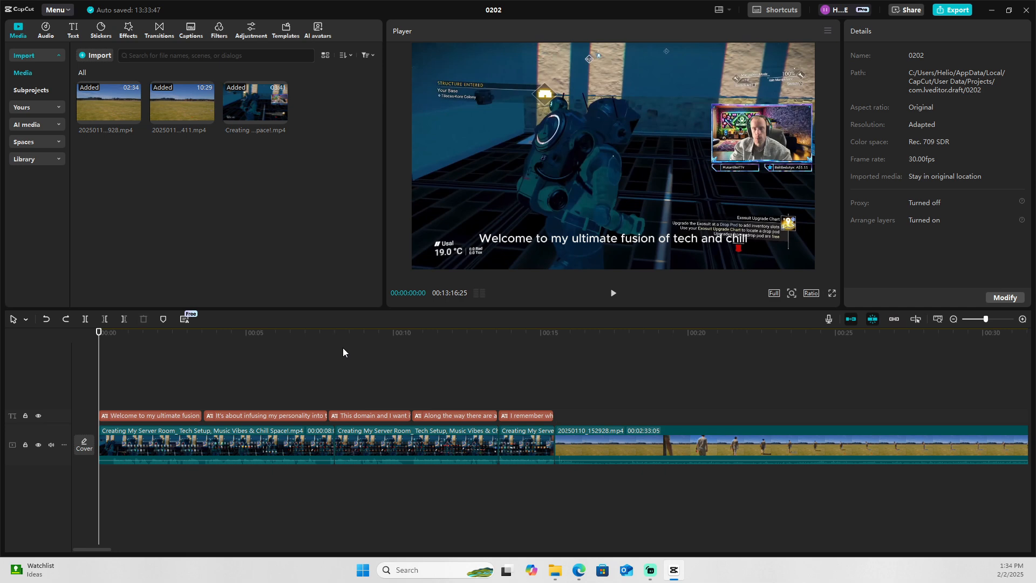
Split 20250110_152928.mp4 at 00:00:23:06 and about 00:00:26, and select the short piece between the cuts.
{"action": "left_click", "coordinate": [578, 569]}
{"action": "left_click_drag", "start_coordinate": [92, 549], "coordinate": [110, 549]}
{"action": "left_click", "coordinate": [325, 332]}
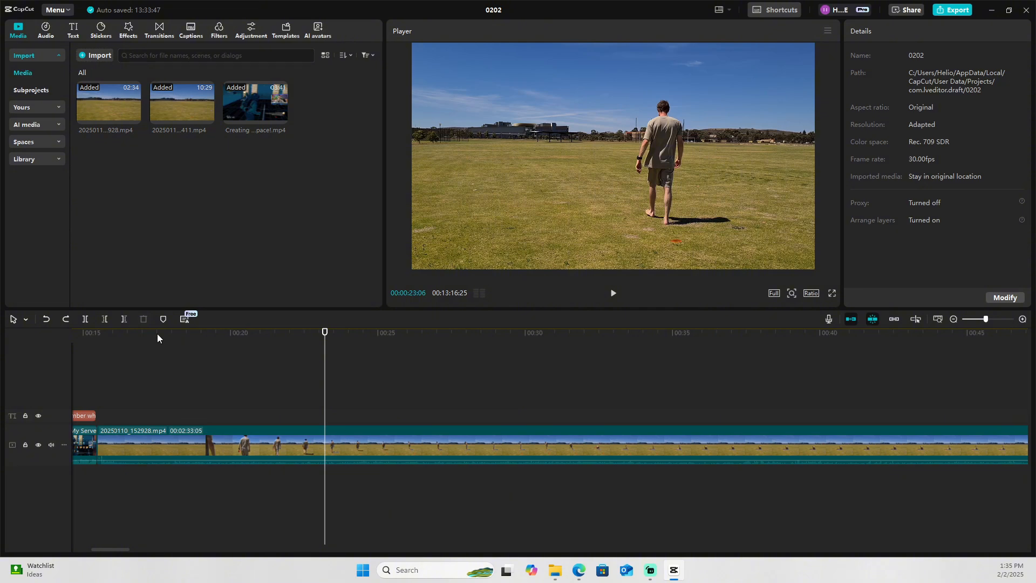
{"action": "left_click", "coordinate": [97, 321]}
{"action": "left_click", "coordinate": [383, 451]}
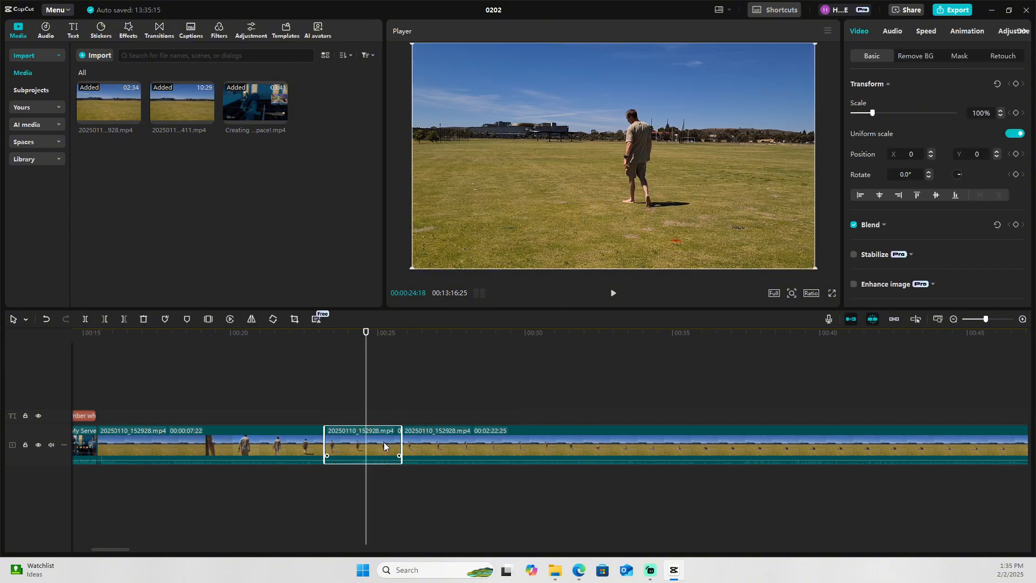
Set the playback speed of the short walking piece to 5.0x.
{"action": "left_click_drag", "start_coordinate": [366, 351], "coordinate": [330, 340]}
{"action": "left_click", "coordinate": [310, 336]}
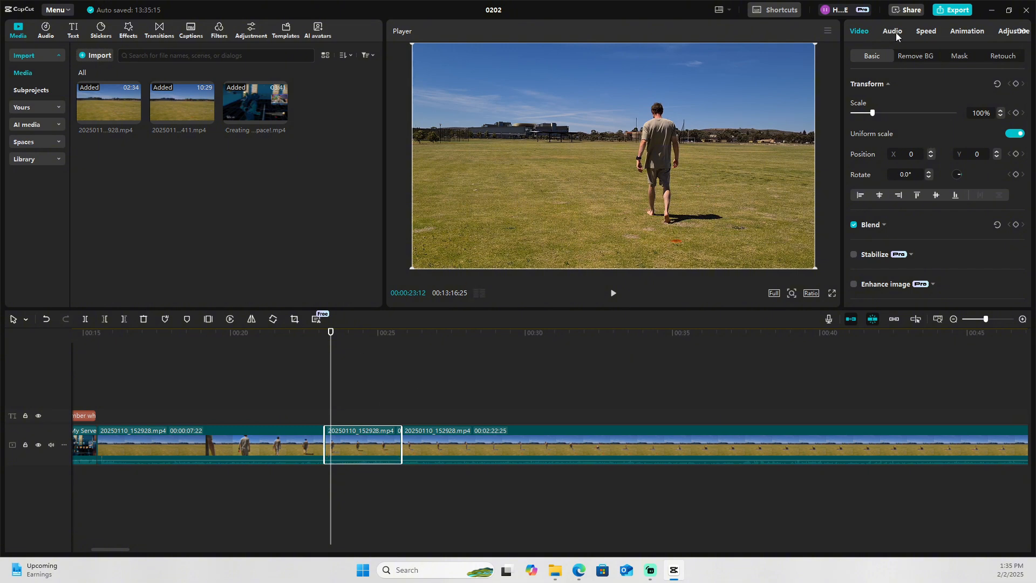
{"action": "left_click", "coordinate": [926, 31]}
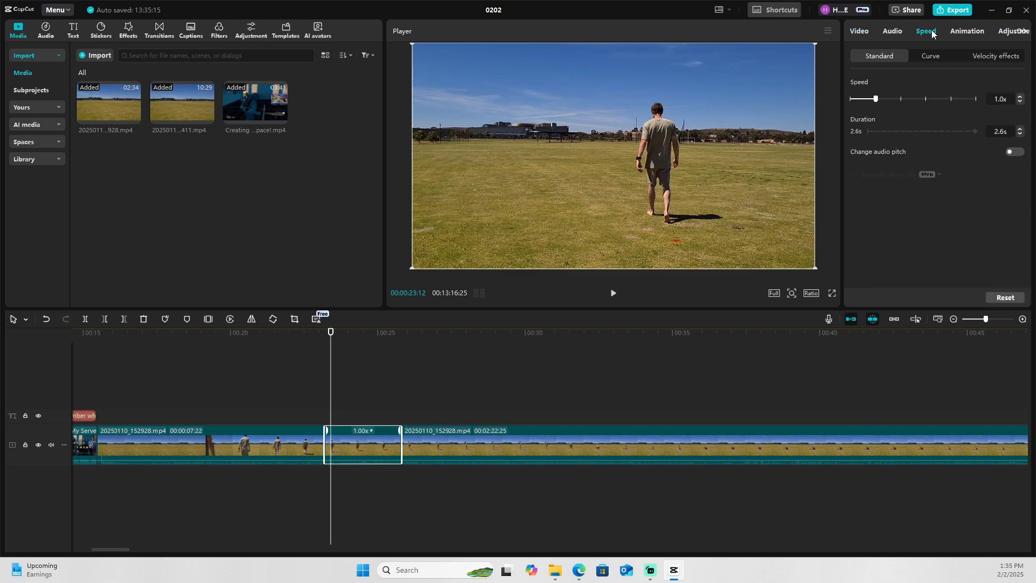
{"action": "left_click_drag", "start_coordinate": [875, 100], "coordinate": [926, 100]}
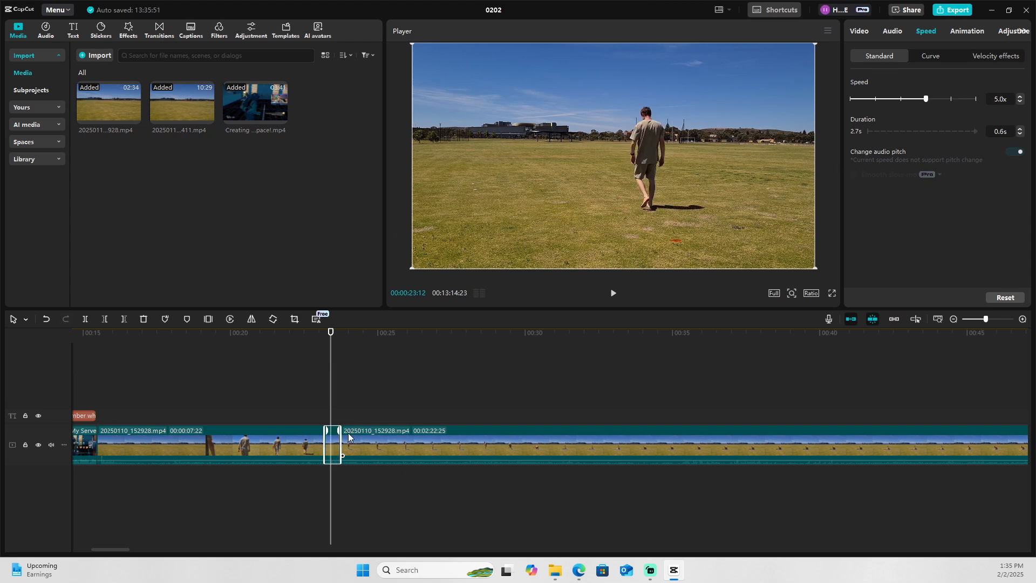
Play back the timeline from just before the 5.0x piece to review the speed change.
{"action": "left_click", "coordinate": [325, 335]}
{"action": "left_click_drag", "start_coordinate": [325, 335], "coordinate": [314, 341]}
{"action": "left_click", "coordinate": [613, 294]}
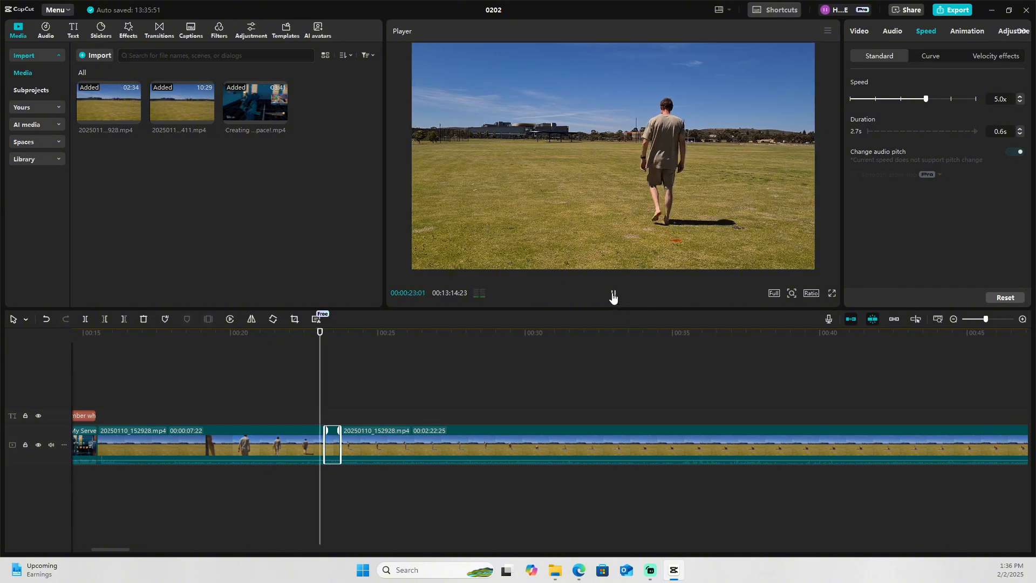
{"action": "left_click", "coordinate": [314, 340]}
{"action": "left_click", "coordinate": [617, 296]}
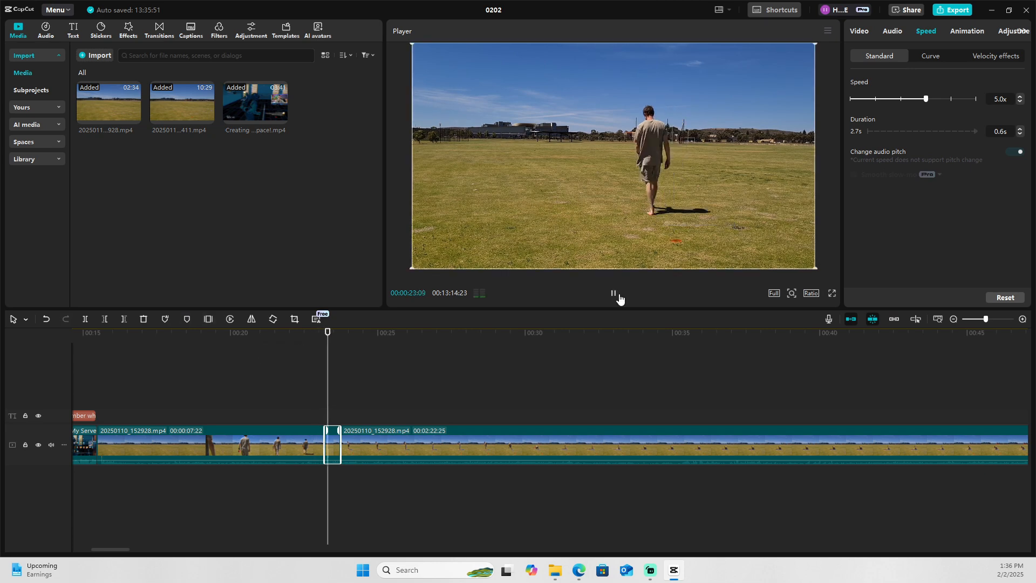
Split the remaining 20250110_152928.mp4 footage at 00:00:32:14 and again at about 00:01:37.
{"action": "left_click_drag", "start_coordinate": [432, 334], "coordinate": [597, 334]}
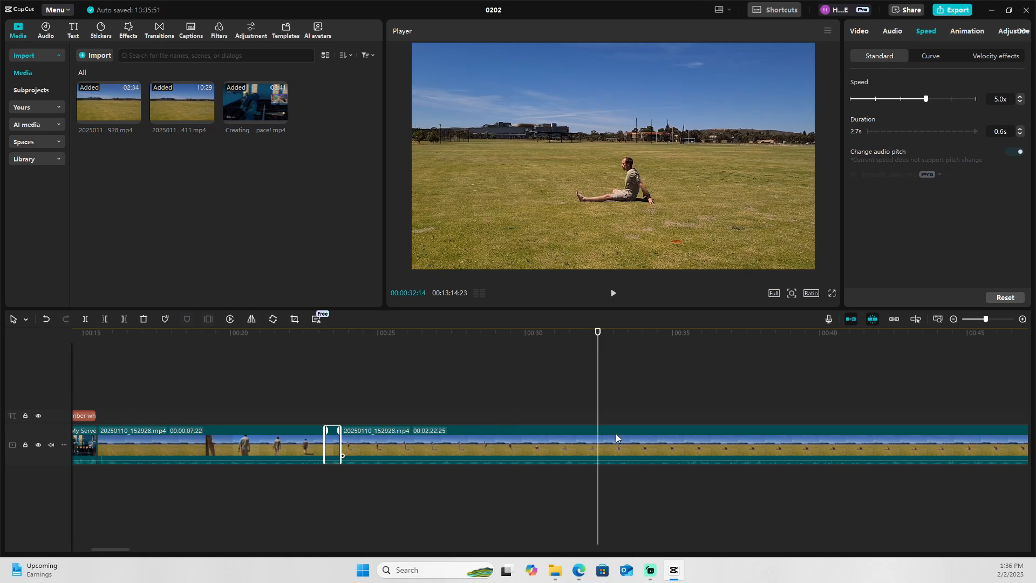
{"action": "left_click", "coordinate": [617, 443]}
{"action": "left_click", "coordinate": [85, 319]}
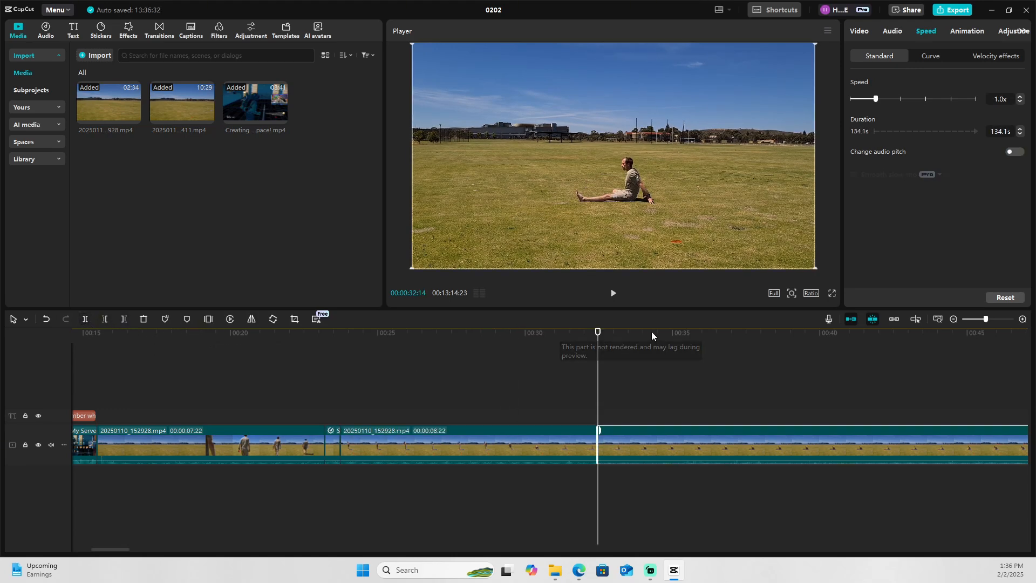
{"action": "left_click", "coordinate": [971, 333]}
{"action": "scroll", "coordinate": [925, 392], "scroll_direction": "down", "scroll_amount": 3}
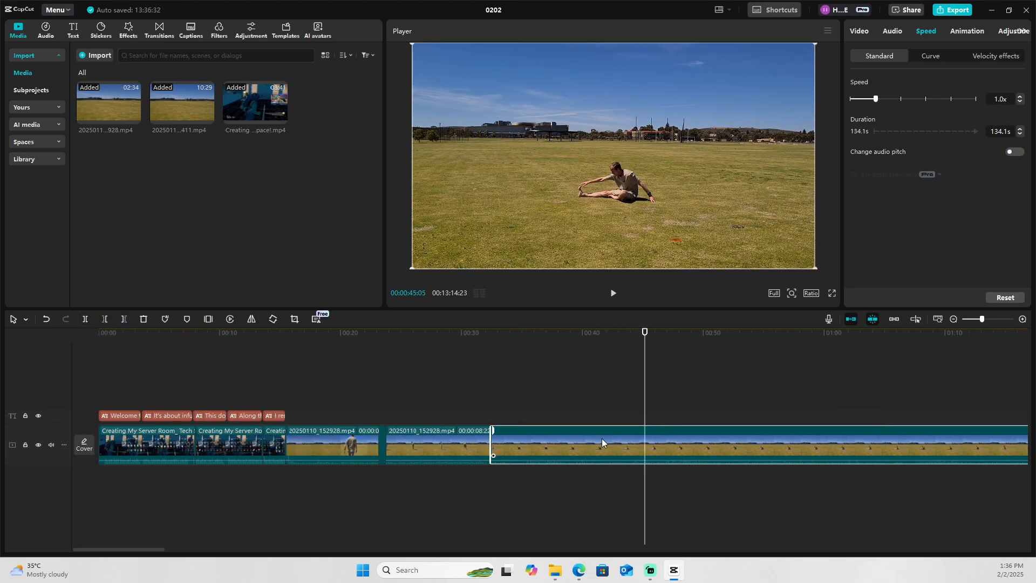
{"action": "left_click_drag", "start_coordinate": [644, 345], "coordinate": [995, 346]}
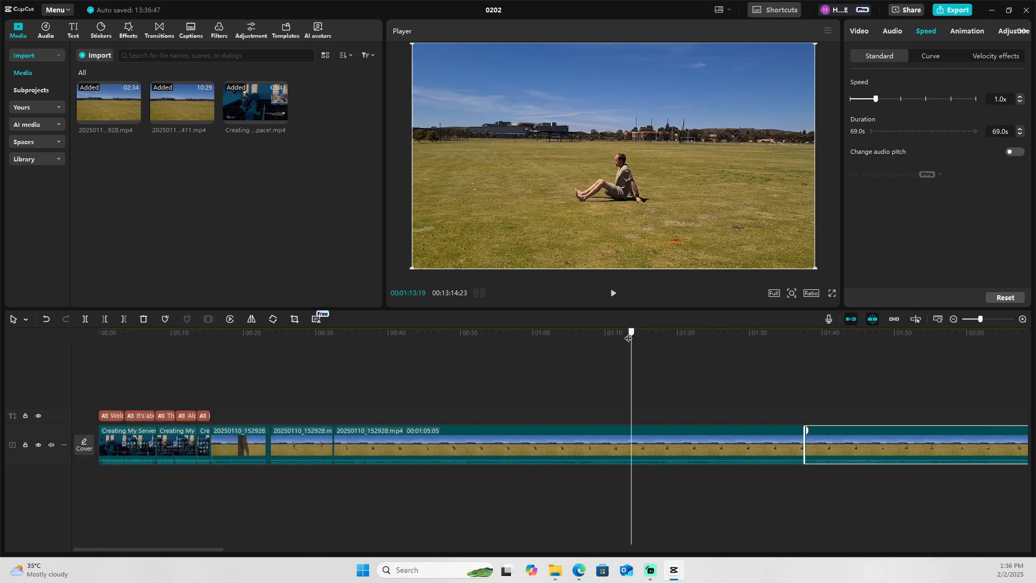
Set the speed of the long piece starting at 00:00:32:14 to 8.0x.
{"action": "left_click", "coordinate": [518, 332]}
{"action": "left_click", "coordinate": [559, 442]}
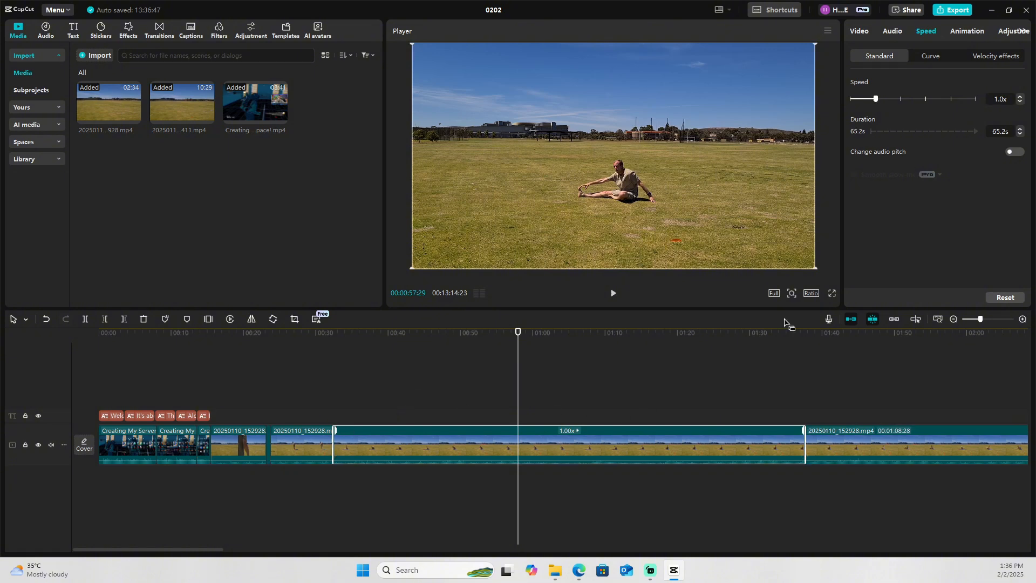
{"action": "left_click_drag", "start_coordinate": [876, 99], "coordinate": [941, 101]}
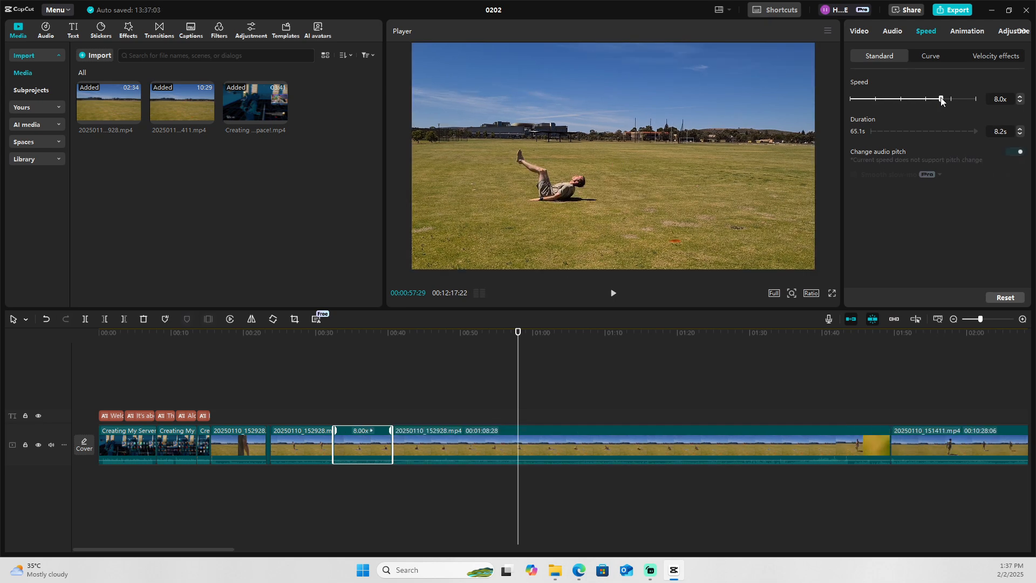
Play back the 8.0x stretching piece from just before its start and mute the main video track.
{"action": "left_click", "coordinate": [319, 335]}
{"action": "left_click", "coordinate": [329, 335]}
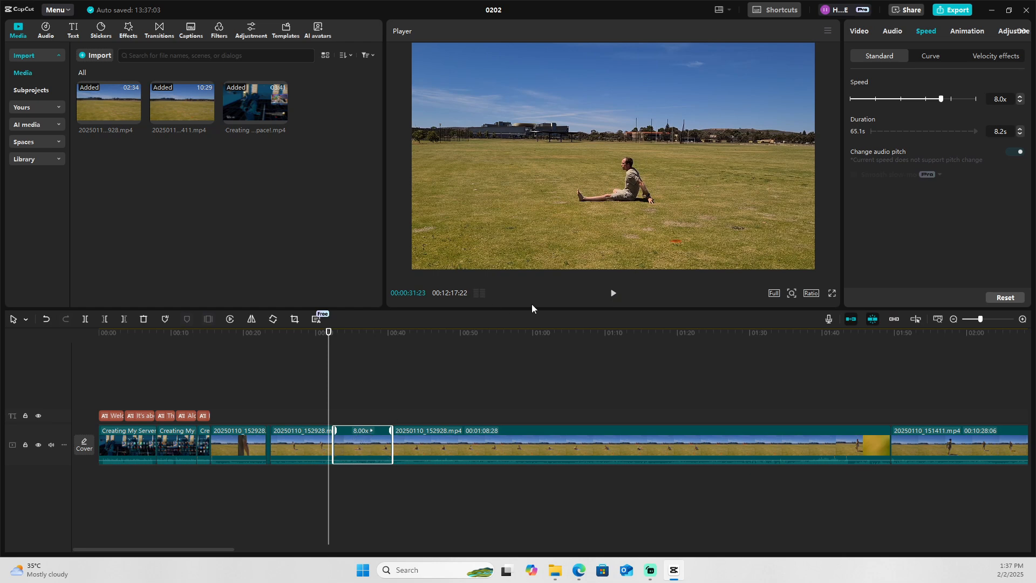
{"action": "left_click", "coordinate": [614, 296]}
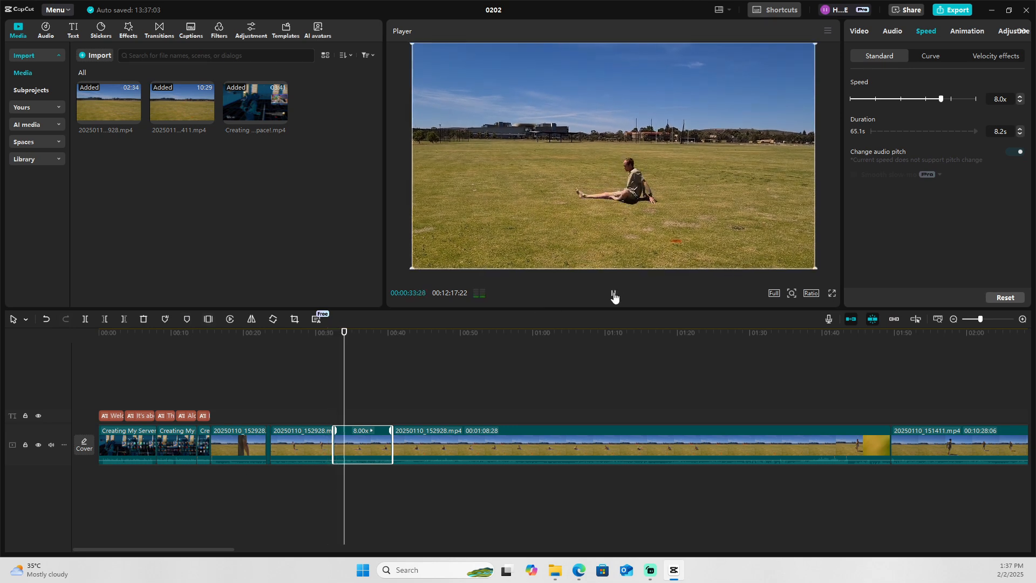
{"action": "left_click", "coordinate": [613, 296]}
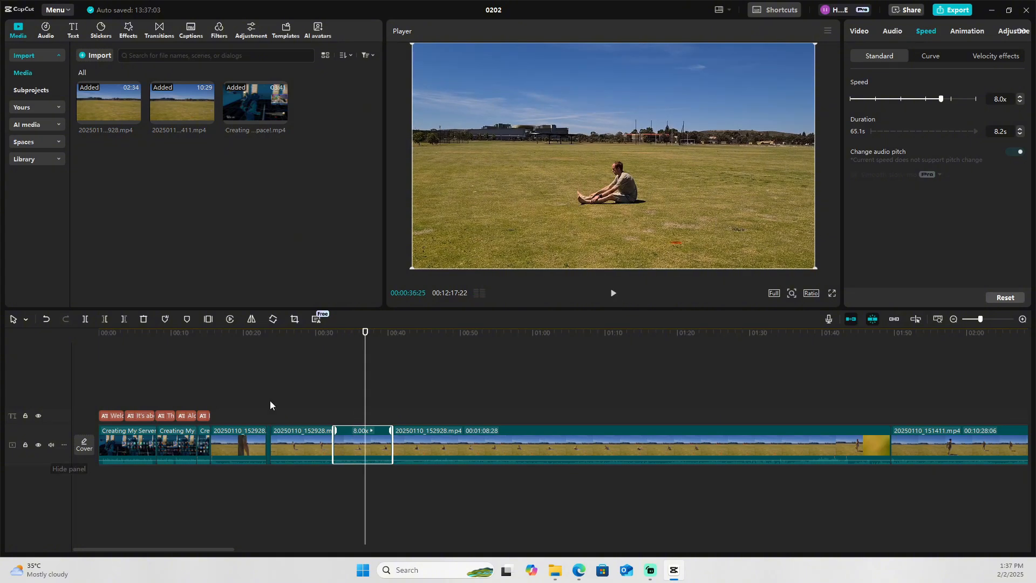
{"action": "left_click", "coordinate": [51, 446]}
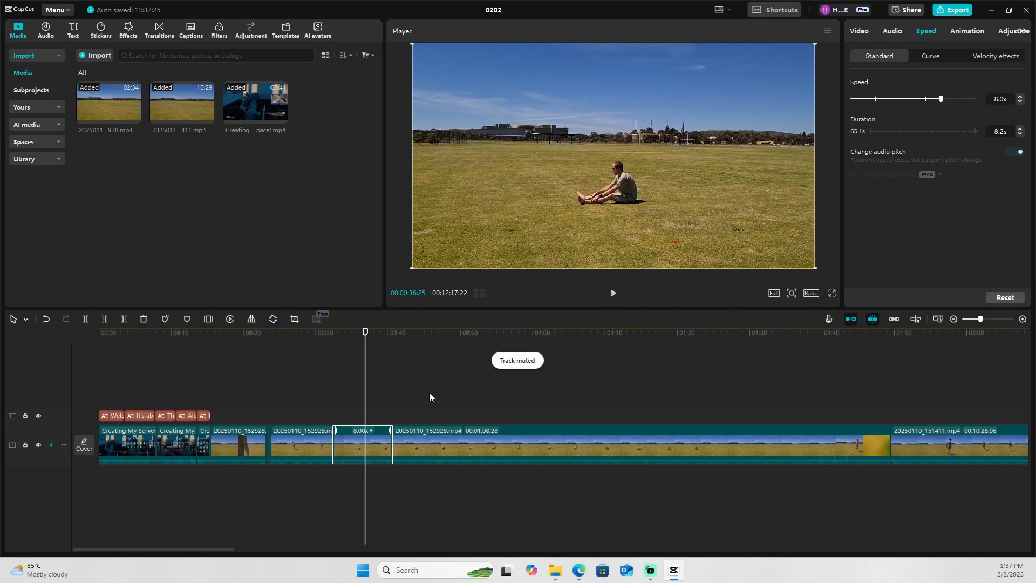
Duplicate the 8.0x clip and place the copy directly after the original on the main track.
{"action": "left_click", "coordinate": [372, 332]}
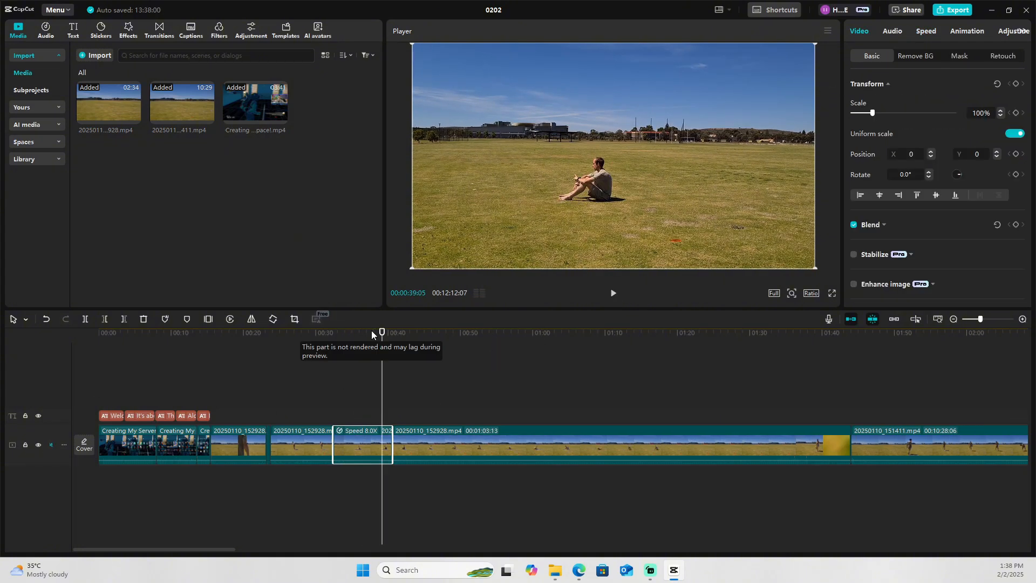
{"action": "left_click_drag", "start_coordinate": [383, 346], "coordinate": [352, 354]}
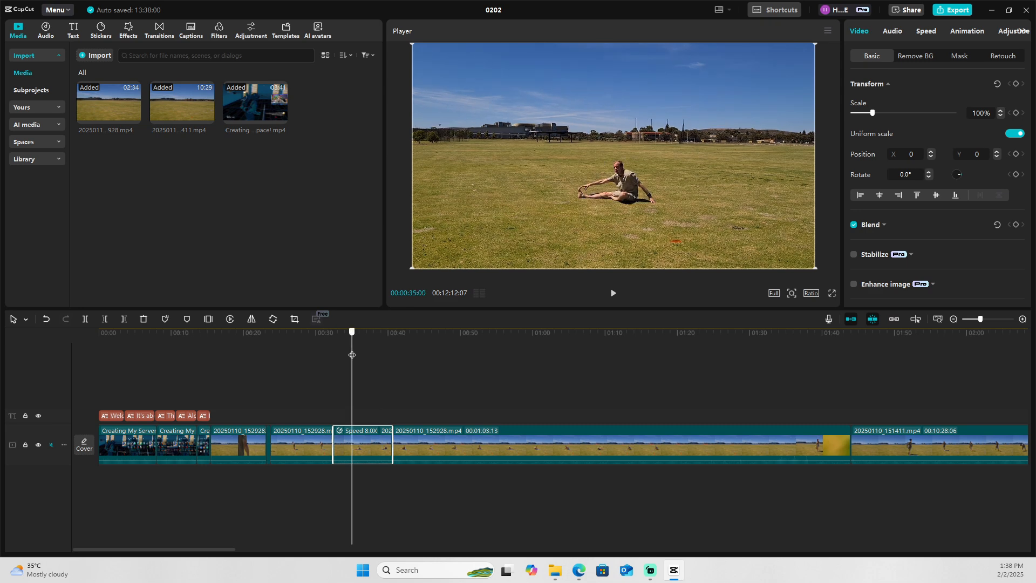
{"action": "right_click", "coordinate": [369, 447]}
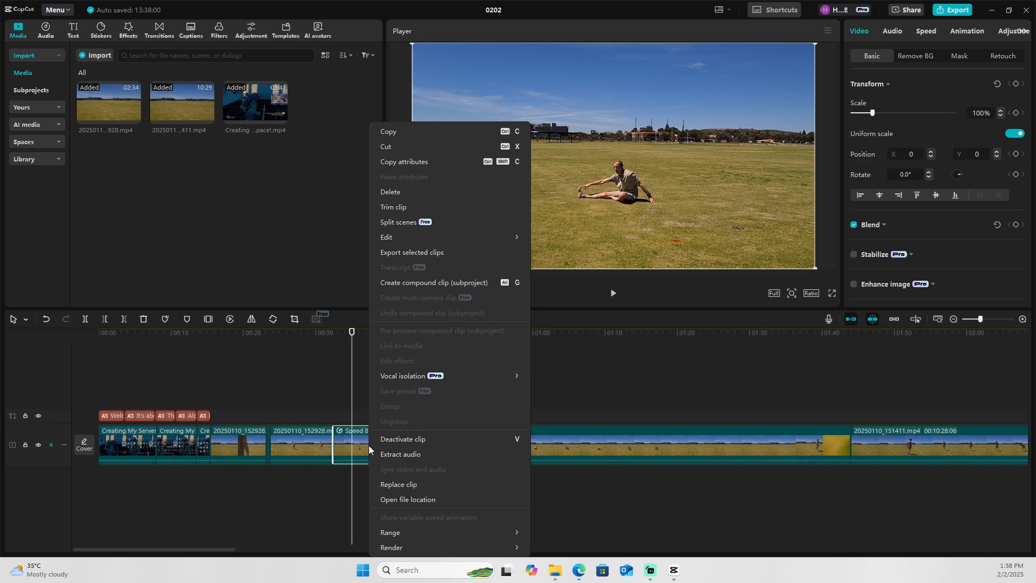
{"action": "left_click", "coordinate": [396, 131]}
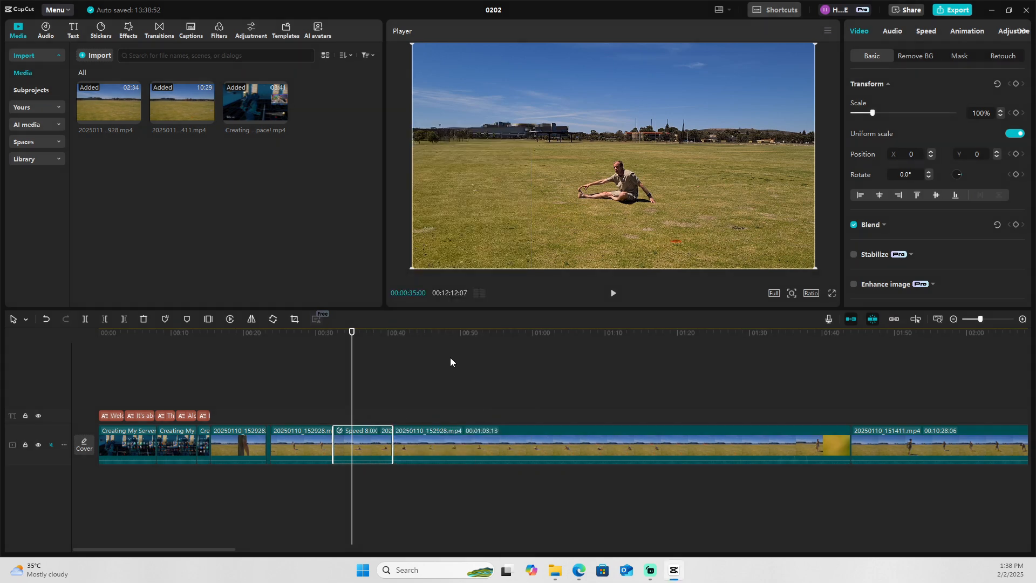
{"action": "left_click", "coordinate": [382, 404]}
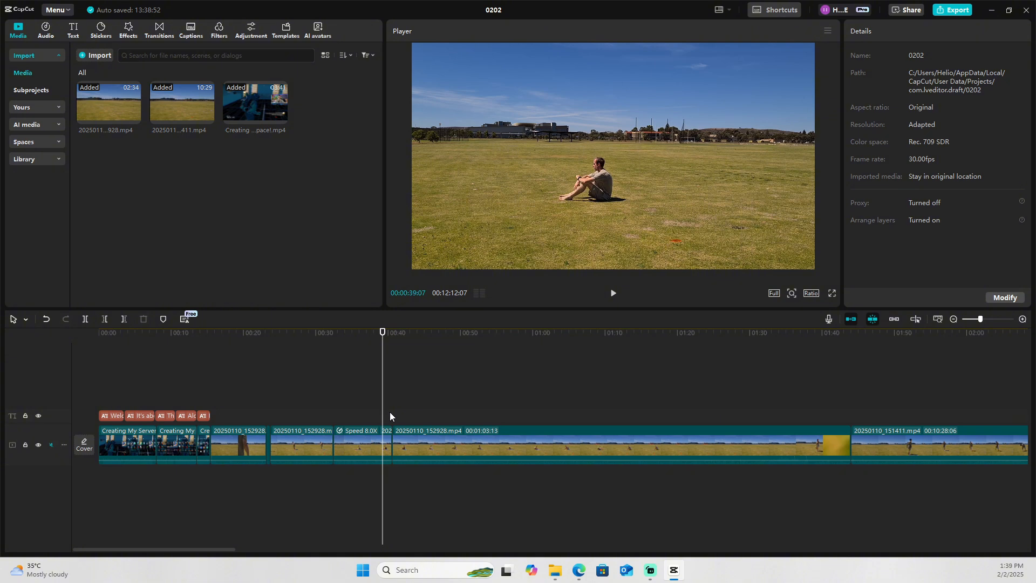
{"action": "right_click", "coordinate": [380, 405]}
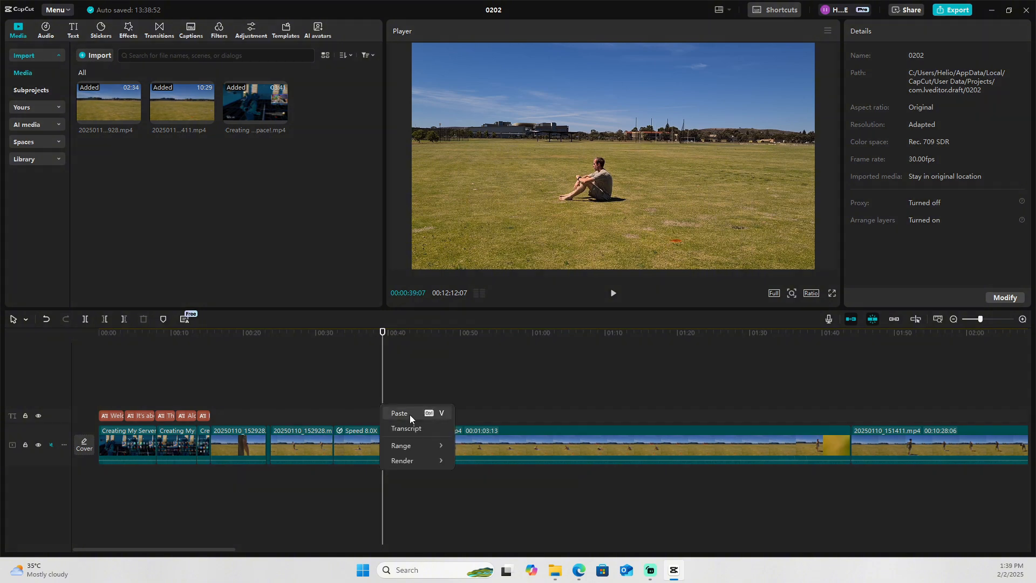
{"action": "left_click", "coordinate": [409, 390]}
{"action": "right_click", "coordinate": [397, 406]}
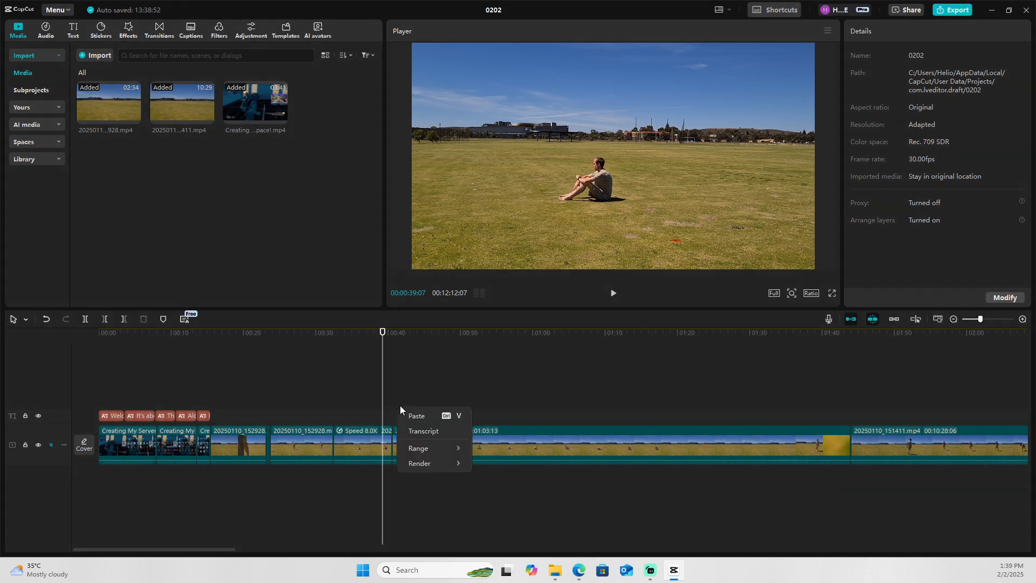
{"action": "left_click", "coordinate": [423, 416]}
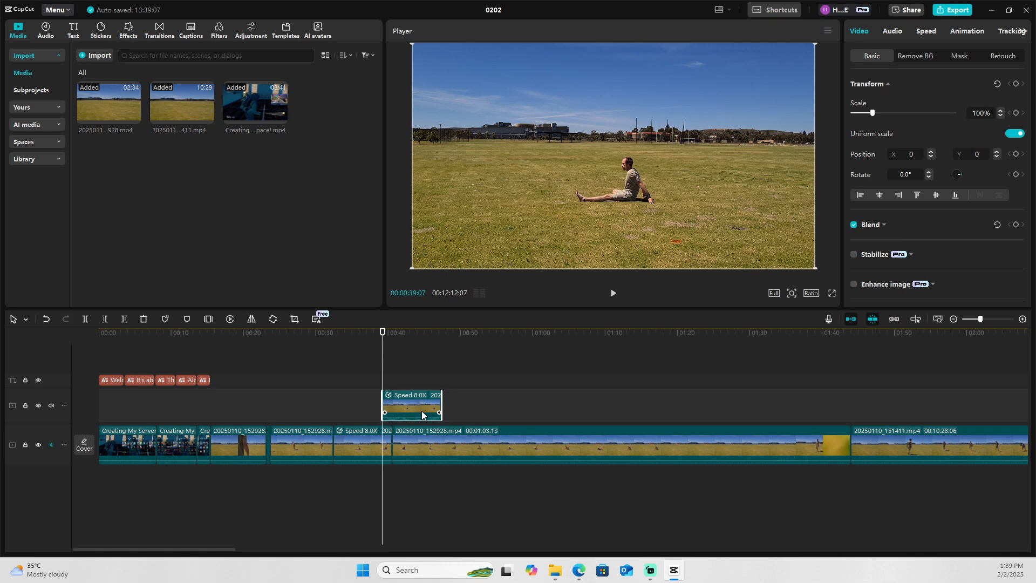
{"action": "left_click_drag", "start_coordinate": [400, 404], "coordinate": [410, 446]}
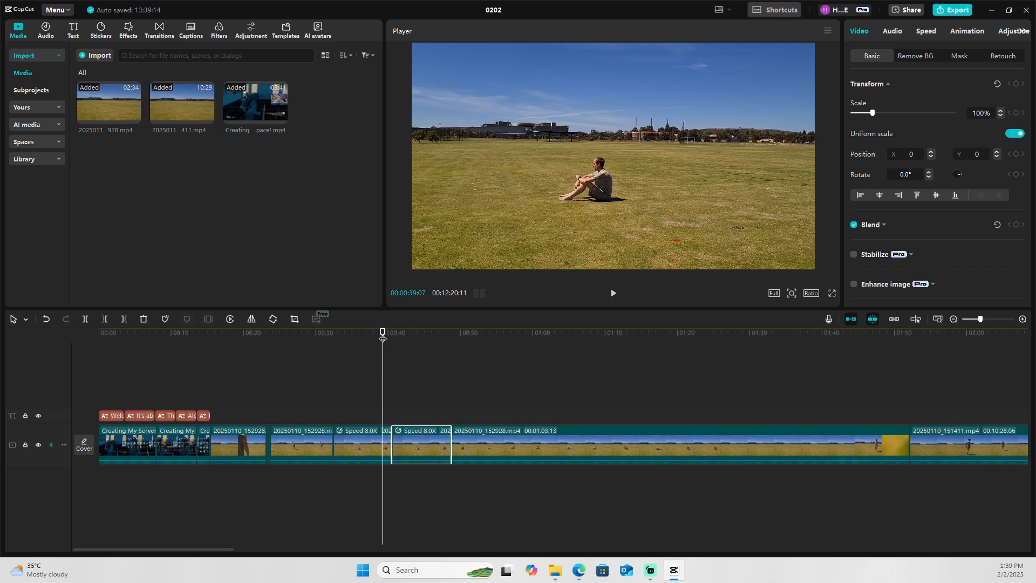
Reverse the copied 8.0x clip and set the playhead just before it.
{"action": "left_click_drag", "start_coordinate": [382, 337], "coordinate": [398, 345]}
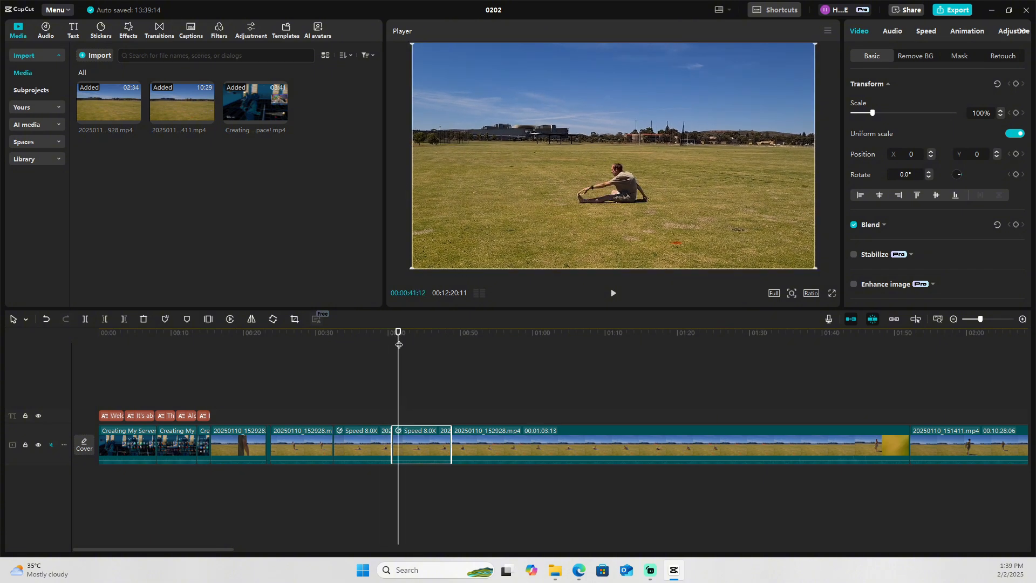
{"action": "left_click", "coordinate": [414, 338]}
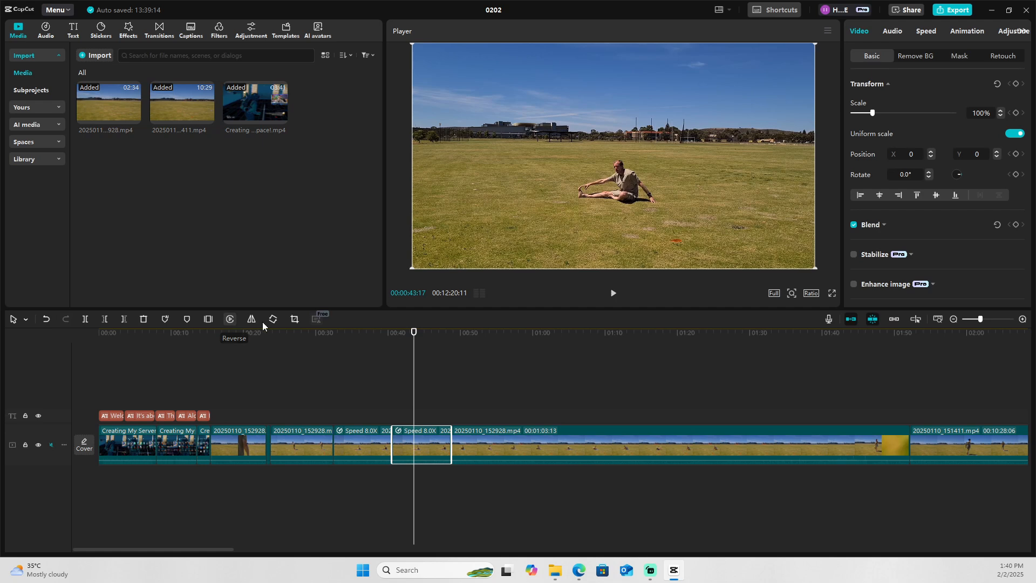
{"action": "left_click", "coordinate": [231, 319]}
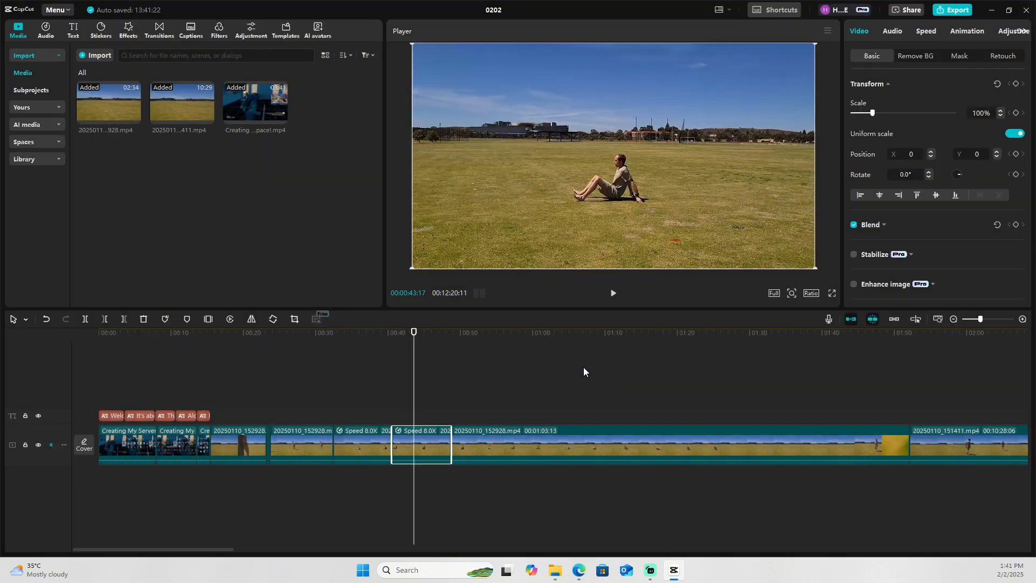
{"action": "left_click_drag", "start_coordinate": [416, 335], "coordinate": [386, 382]}
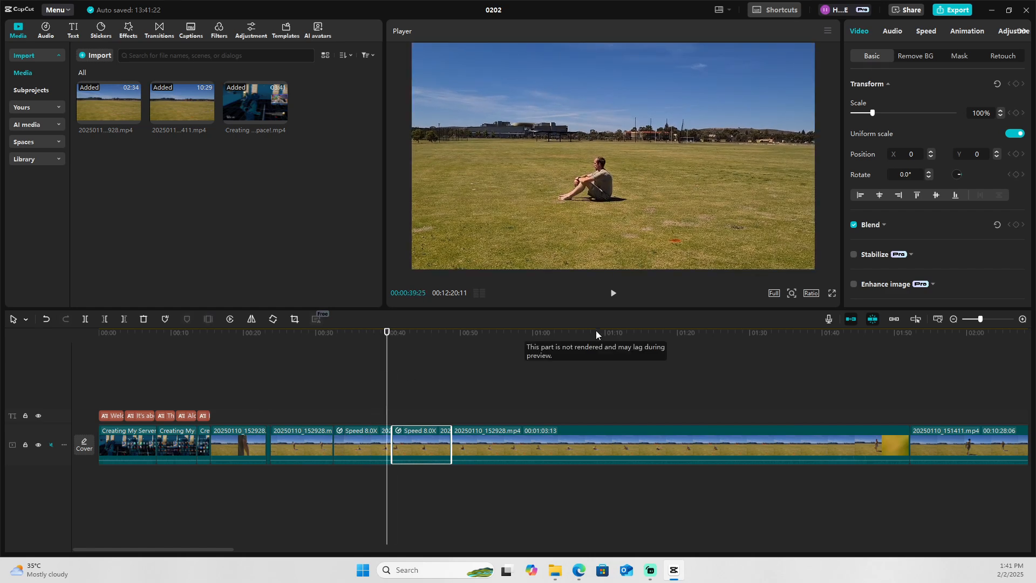
Play back the original 8.0x clip and its reversed copy on the timeline, and return the playhead to 00:00:32:14.
{"action": "left_click", "coordinate": [613, 293]}
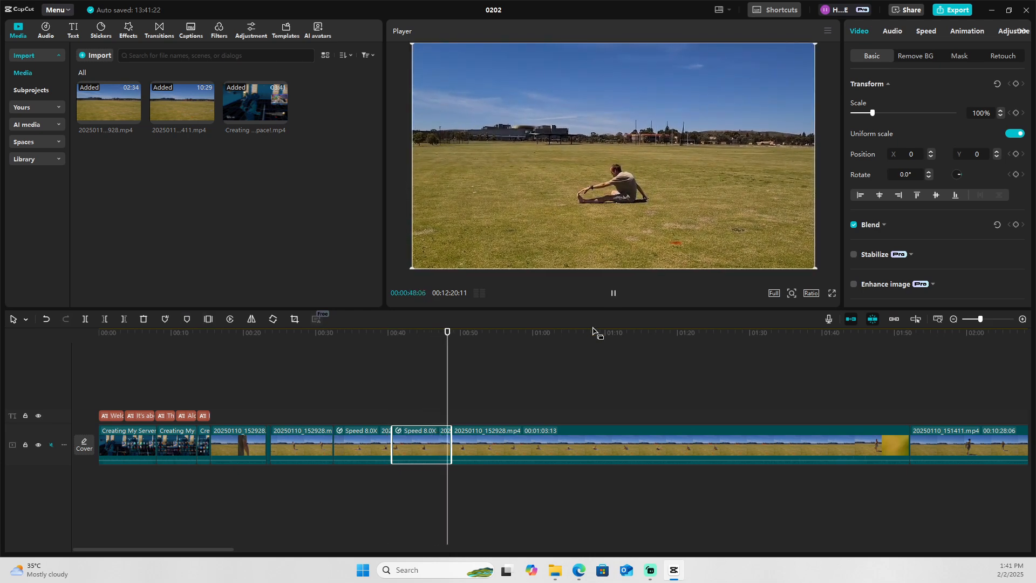
{"action": "left_click", "coordinate": [342, 351]}
{"action": "left_click", "coordinate": [330, 352]}
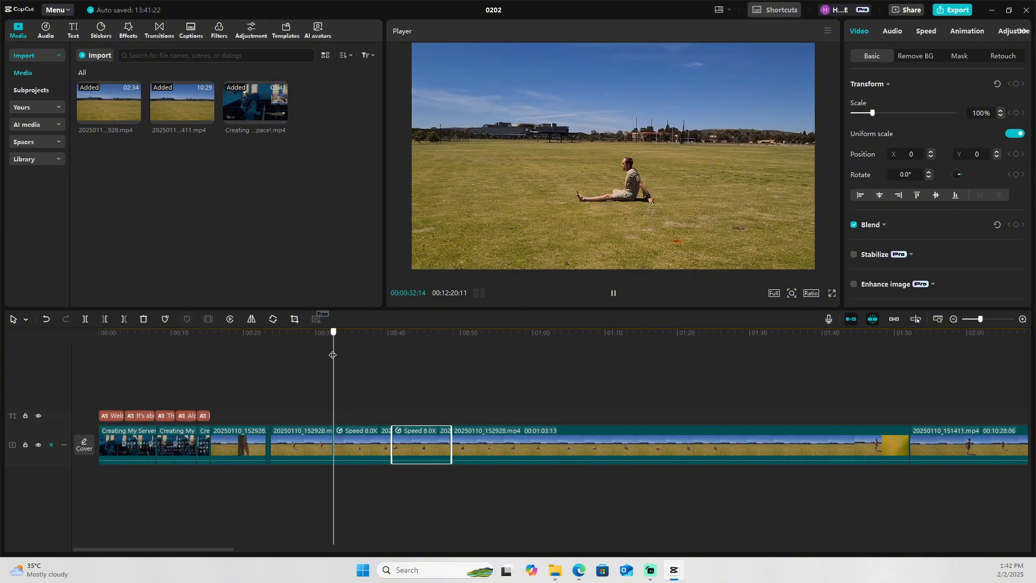
{"action": "left_click", "coordinate": [615, 294]}
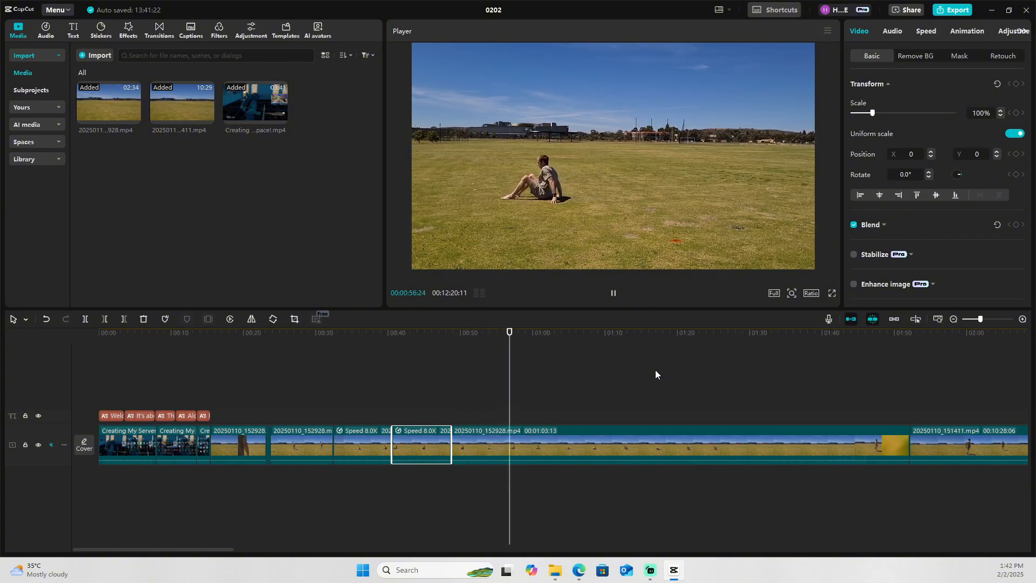
{"action": "left_click", "coordinate": [419, 350]}
{"action": "left_click_drag", "start_coordinate": [419, 356], "coordinate": [333, 372]}
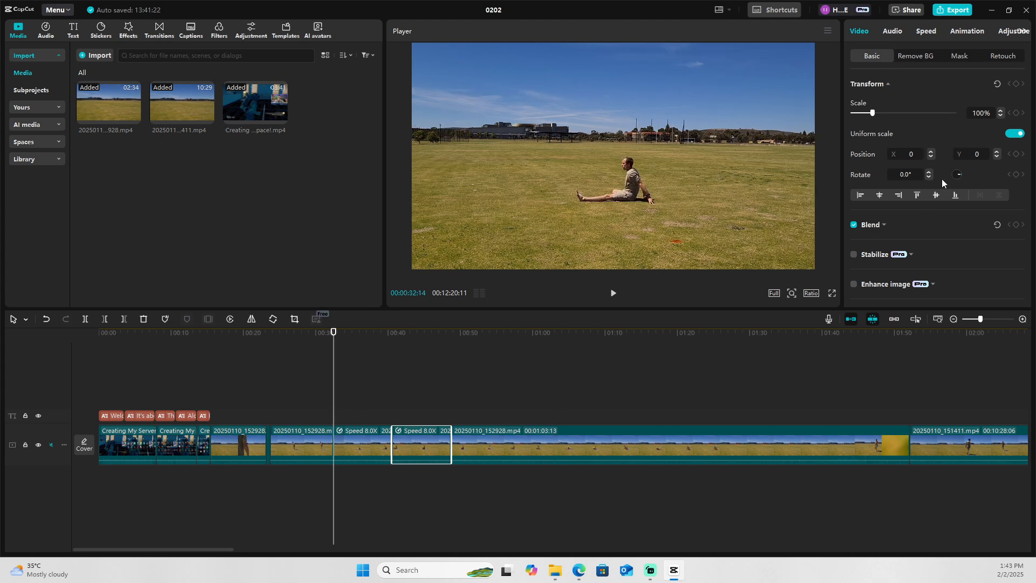
{"action": "left_click", "coordinate": [130, 30]}
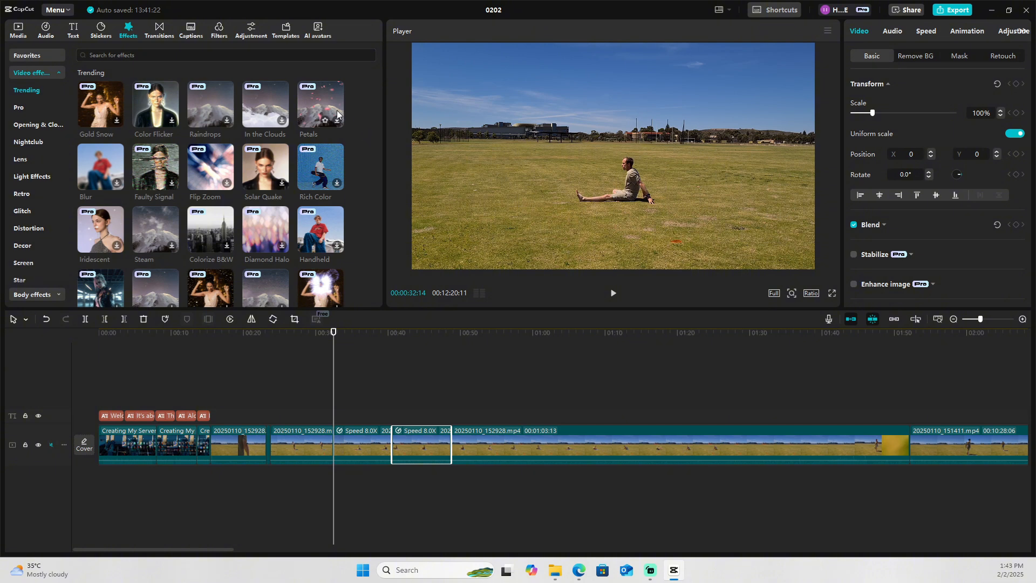
{"action": "left_click", "coordinate": [104, 30]}
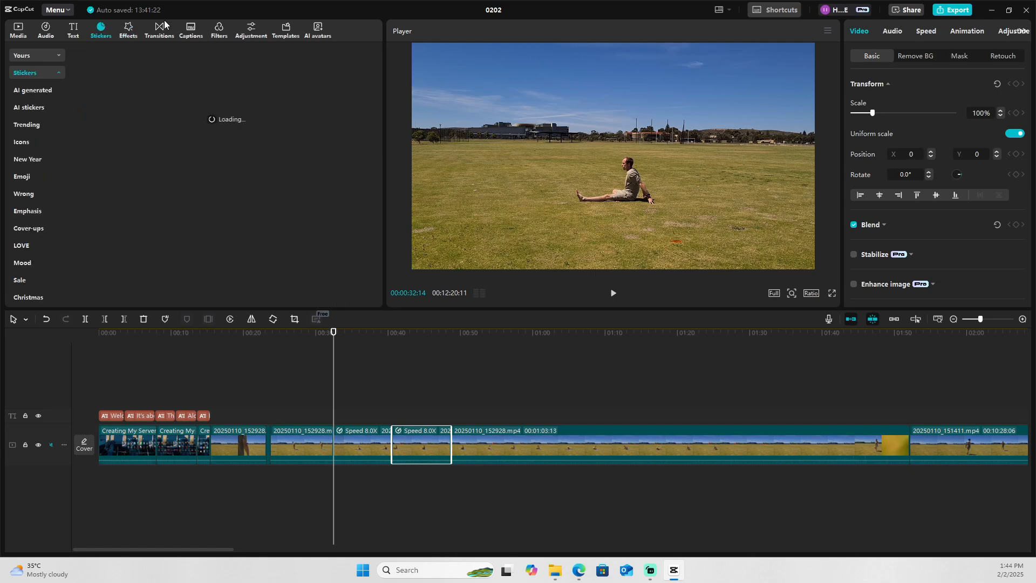
{"action": "left_click", "coordinate": [161, 28]}
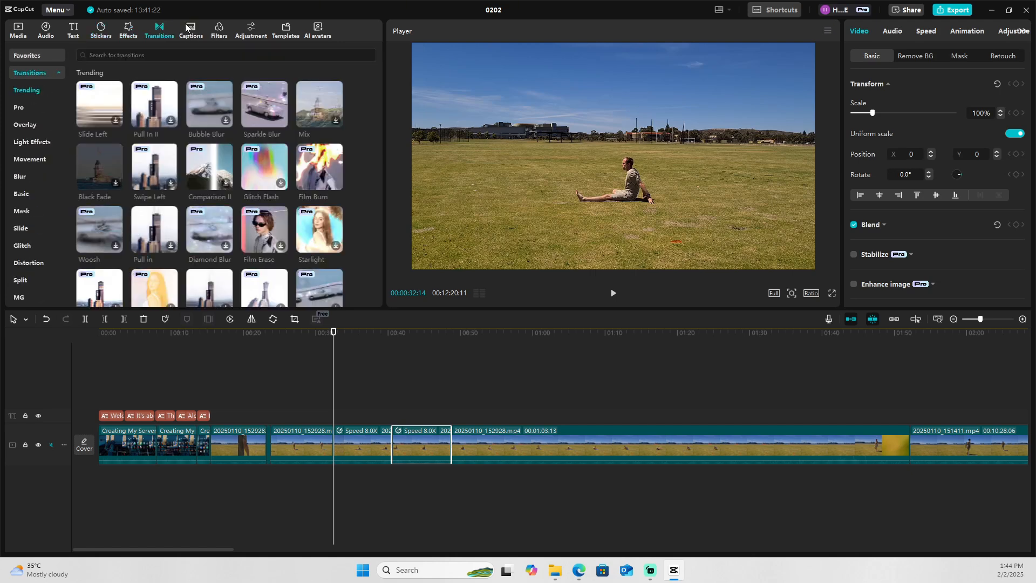
{"action": "left_click", "coordinate": [215, 30]}
Apply the Orange Negative video effect to the reversed 8.0x clip and play it back from just before that clip.
{"action": "left_click", "coordinate": [129, 30]}
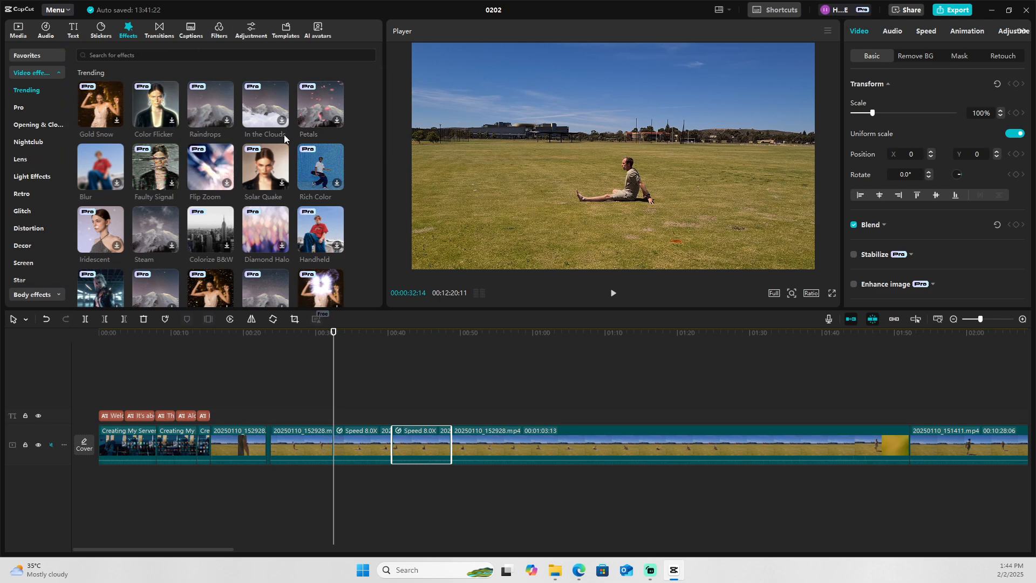
{"action": "scroll", "coordinate": [206, 177], "scroll_direction": "down", "scroll_amount": 5}
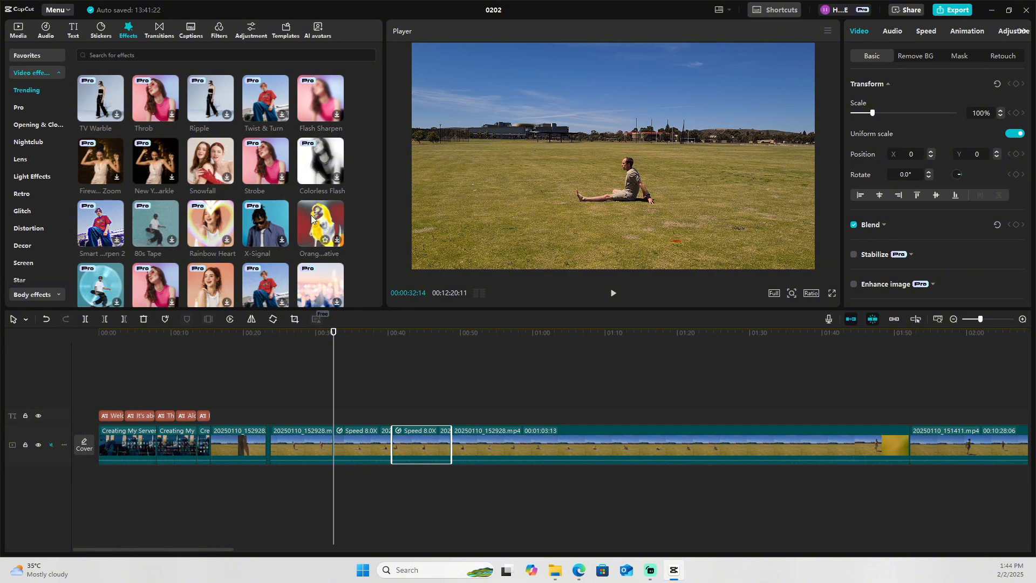
{"action": "left_click_drag", "start_coordinate": [309, 213], "coordinate": [409, 443]}
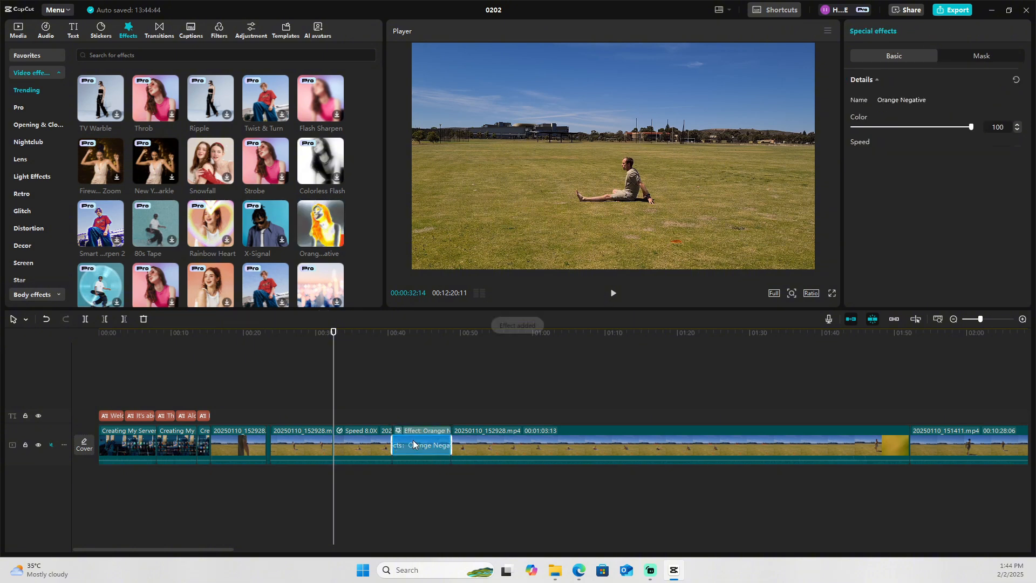
{"action": "left_click", "coordinate": [375, 331]}
{"action": "key", "text": "space"}
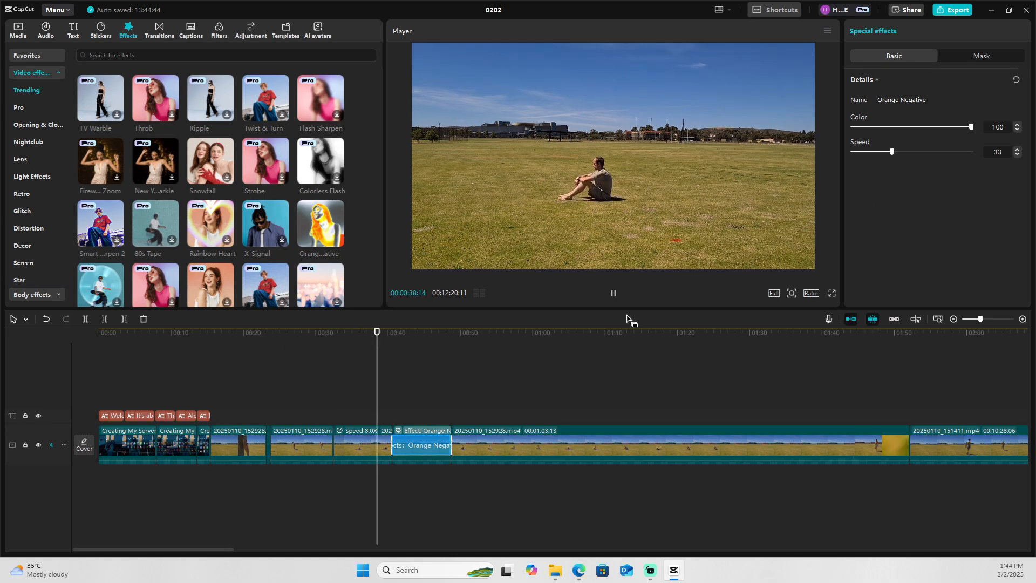
Pause playback at 00:00:42:16 and add a separate Orange Negative effect segment at the playhead on its own track.
{"action": "key", "text": "space"}
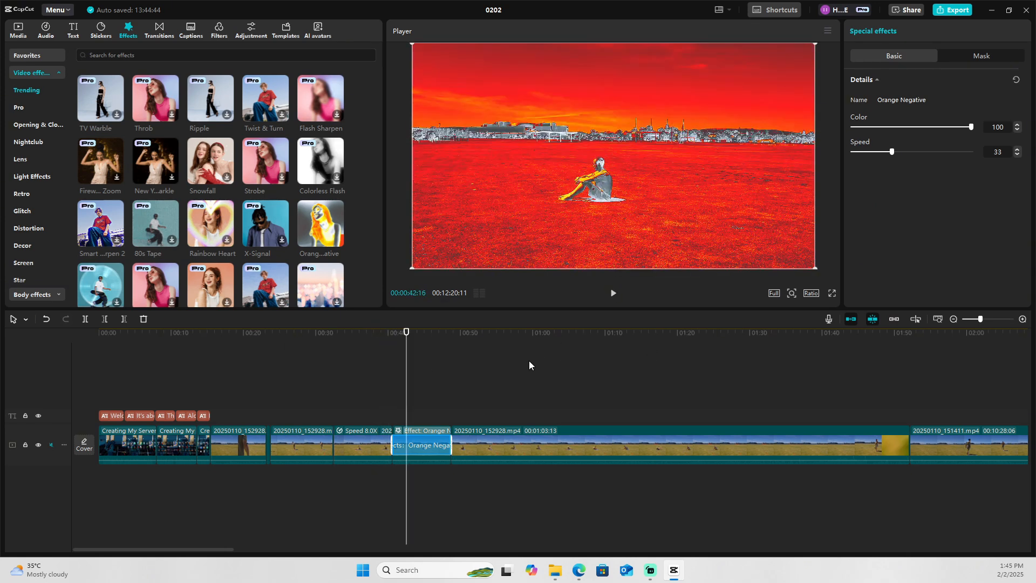
{"action": "mouse_move", "coordinate": [337, 239]}
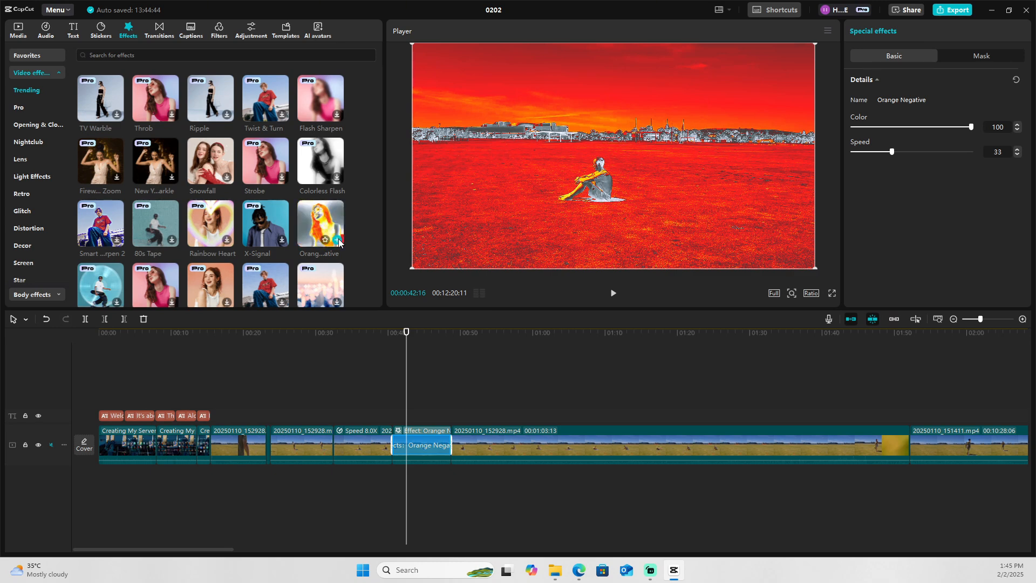
{"action": "left_click", "coordinate": [337, 239]}
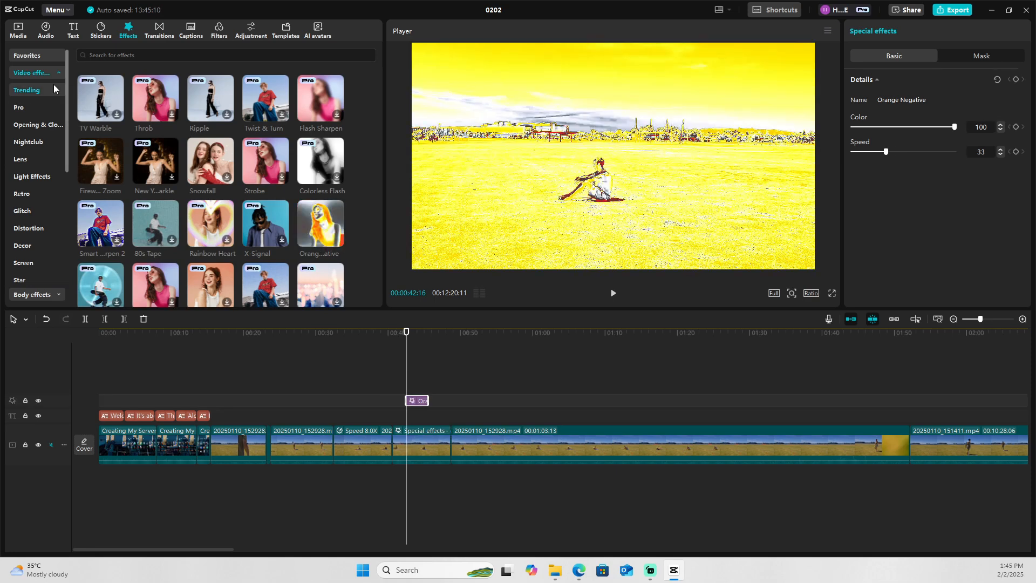
Apply the favourite Fuzzy Star effect to the first 8.0x clip and play it back from 00:00:32:14.
{"action": "left_click", "coordinate": [43, 72]}
{"action": "left_click", "coordinate": [30, 57]}
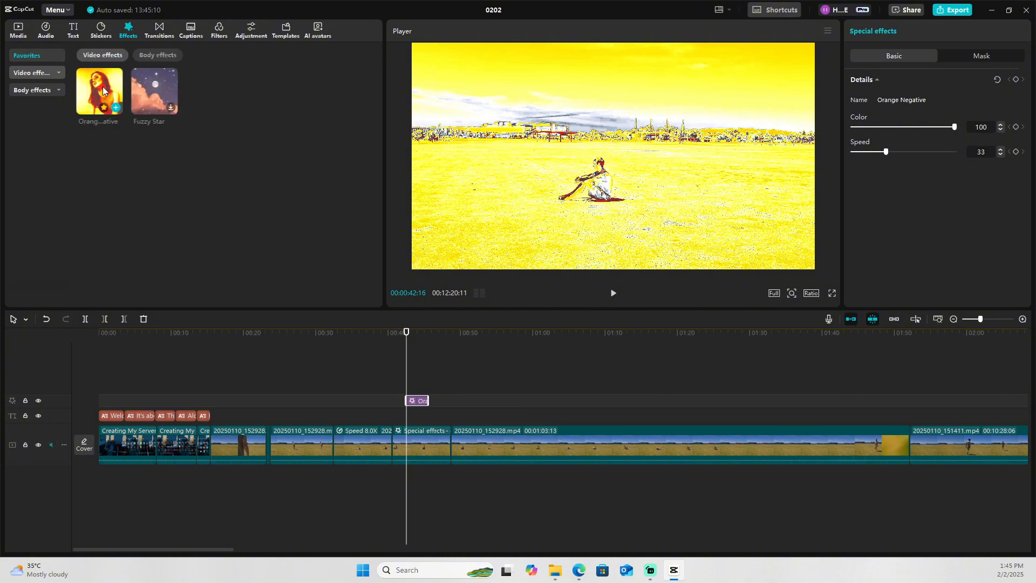
{"action": "left_click_drag", "start_coordinate": [318, 340], "coordinate": [330, 345]}
{"action": "left_click_drag", "start_coordinate": [140, 110], "coordinate": [355, 441]}
{"action": "left_click", "coordinate": [332, 337]}
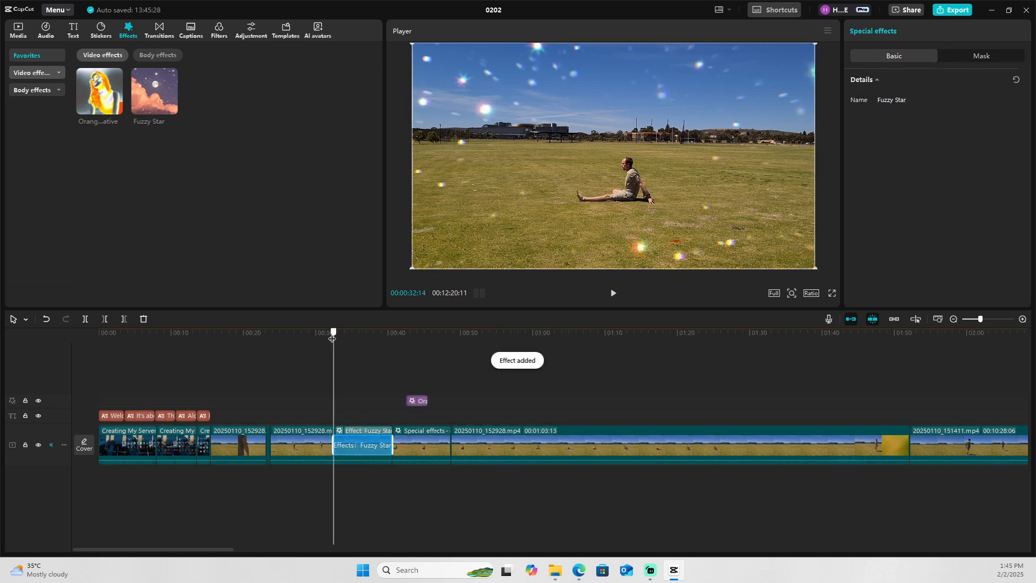
{"action": "left_click", "coordinate": [613, 294]}
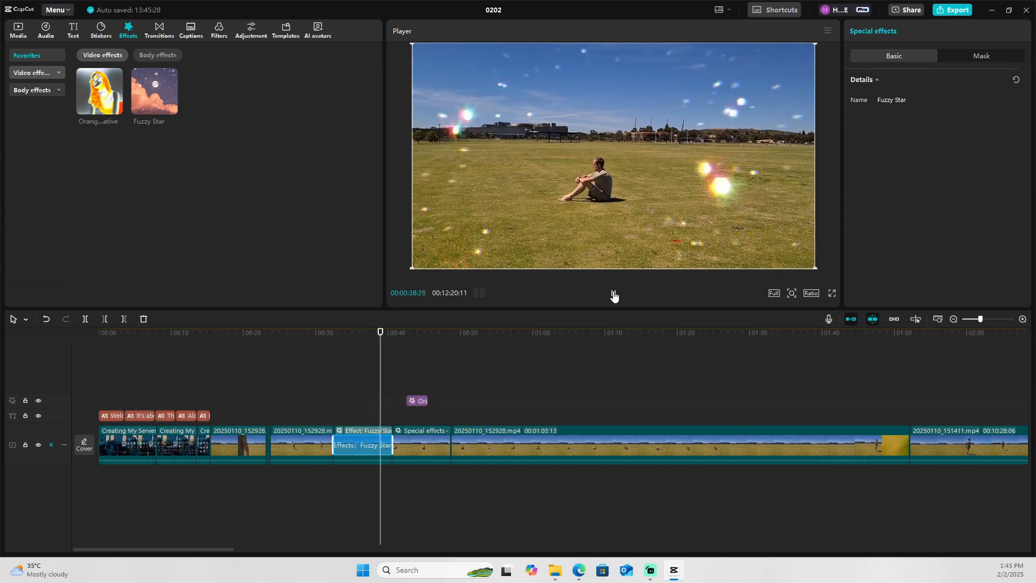
Split the long clip after the reversed clip at 00:00:56:08 and twice more, at about 01:03 and 01:11.
{"action": "left_click", "coordinate": [505, 357]}
{"action": "left_click", "coordinate": [480, 457]}
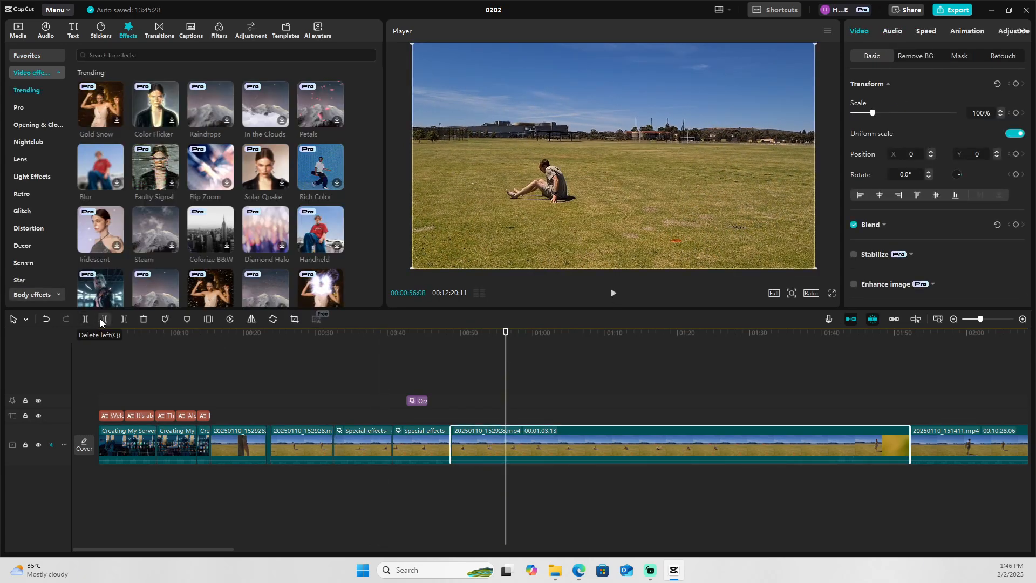
{"action": "left_click", "coordinate": [84, 318]}
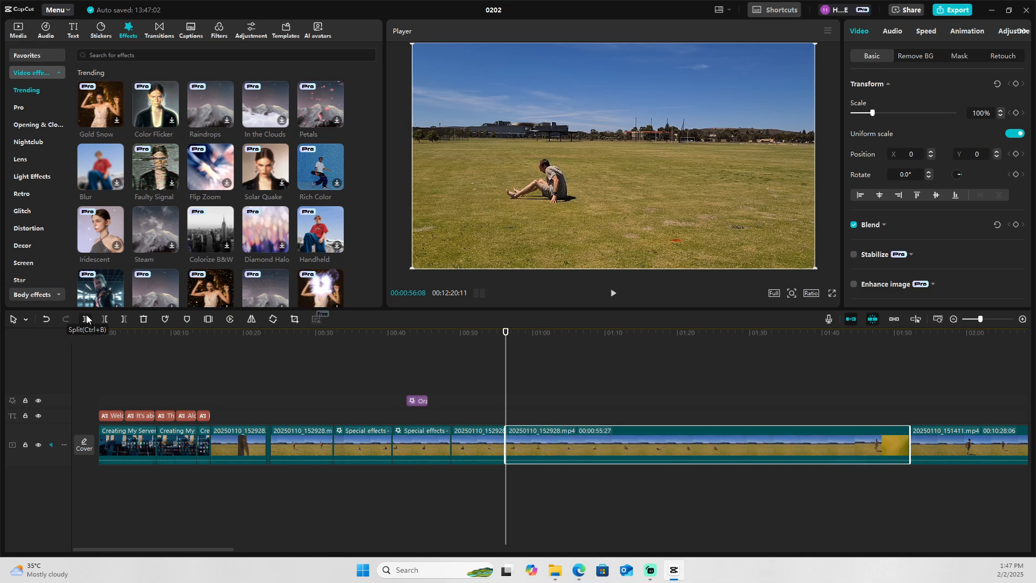
{"action": "left_click_drag", "start_coordinate": [509, 331], "coordinate": [531, 343]}
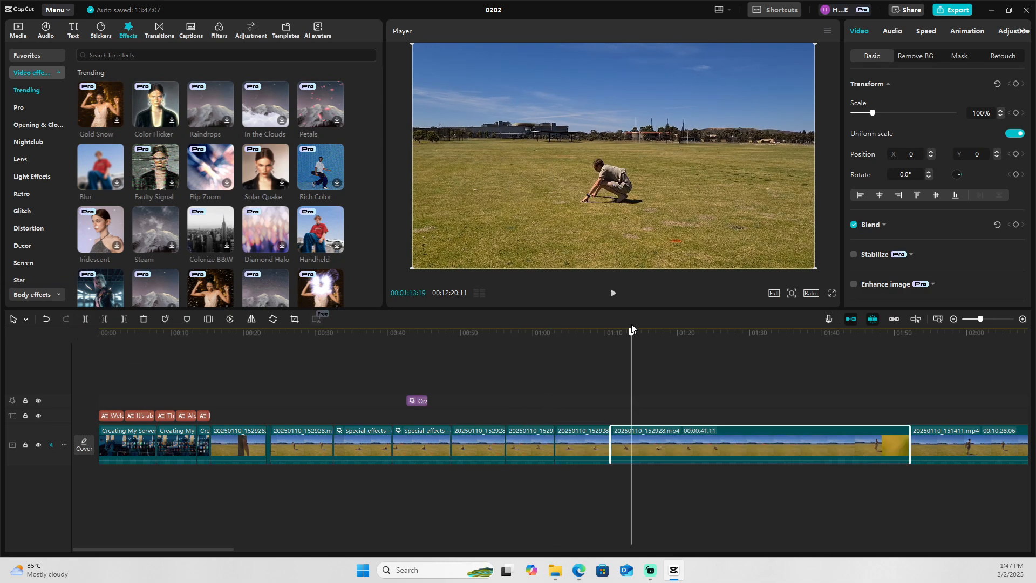
Set the playhead to 00:00:57:29, select the short piece starting at 00:00:56:08 and search the effects for BLUR.
{"action": "left_click_drag", "start_coordinate": [632, 329], "coordinate": [475, 405]}
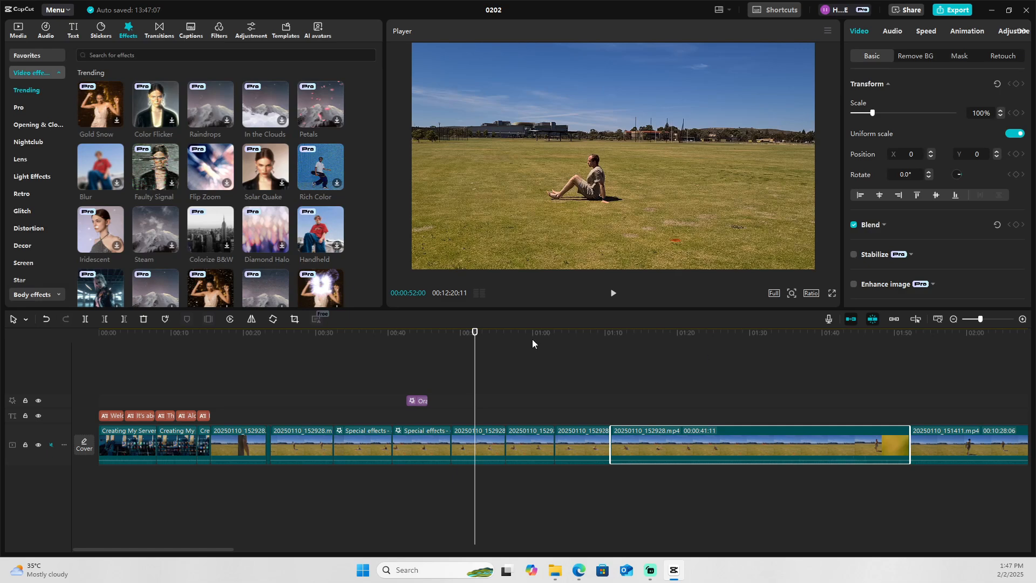
{"action": "left_click_drag", "start_coordinate": [471, 336], "coordinate": [518, 370]}
{"action": "left_click", "coordinate": [533, 441]}
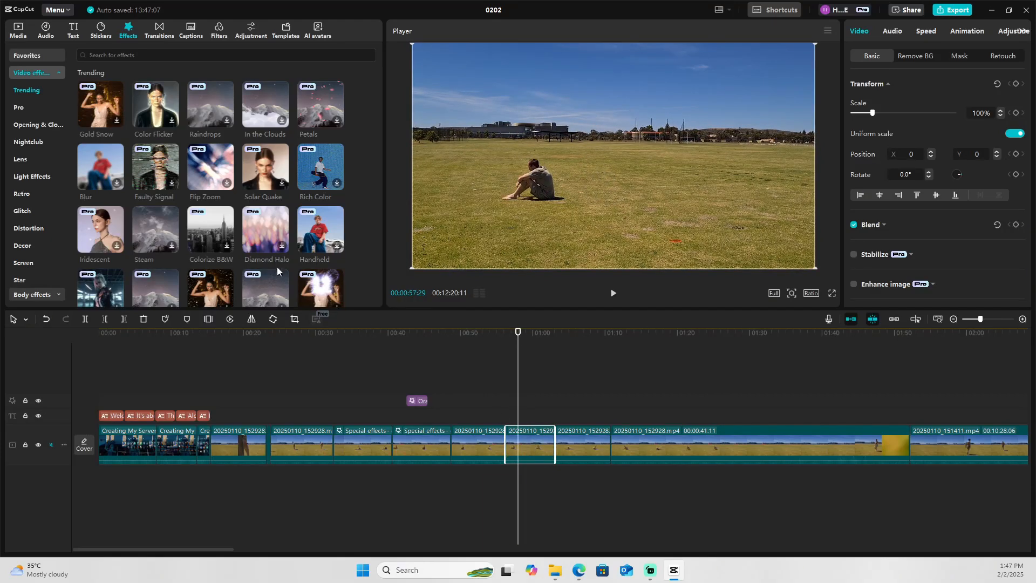
{"action": "left_click", "coordinate": [147, 56]}
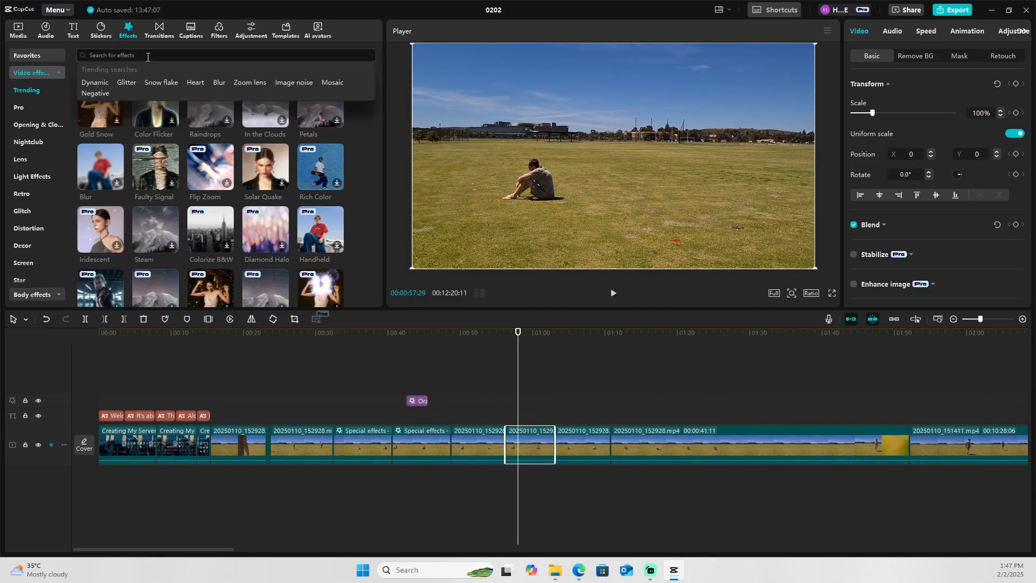
{"action": "type", "text": "BLUR"}
{"action": "key", "text": "Return"}
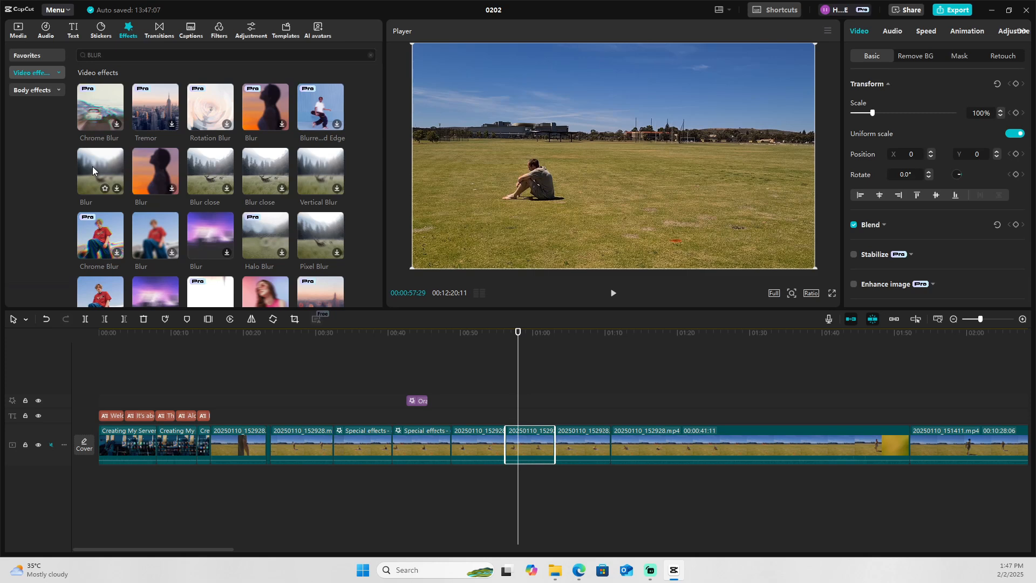
Try the Blur effect on the field clip at about 00:57, preview it, and undo it.
{"action": "left_click_drag", "start_coordinate": [92, 166], "coordinate": [529, 438]}
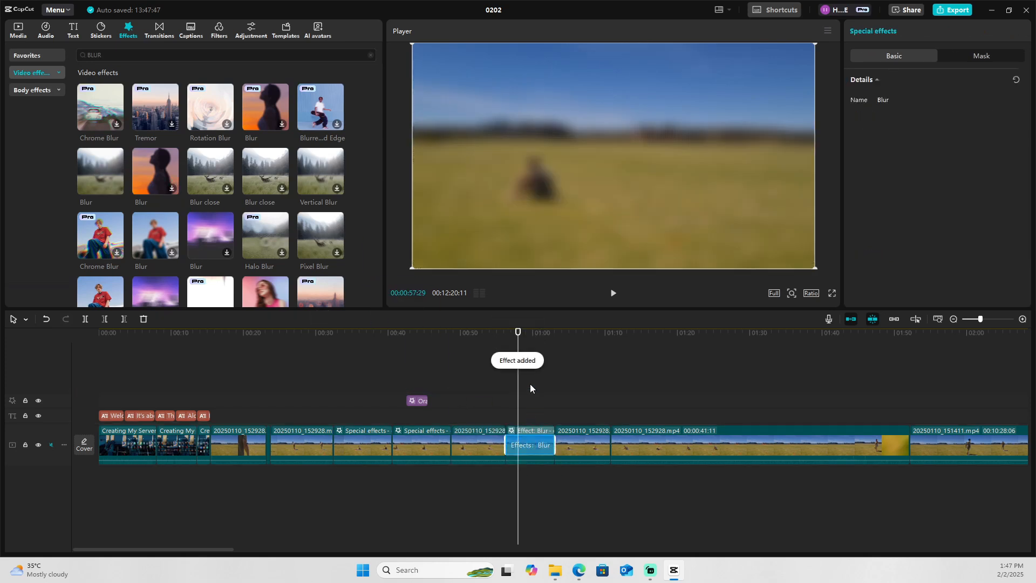
{"action": "left_click", "coordinate": [614, 295]}
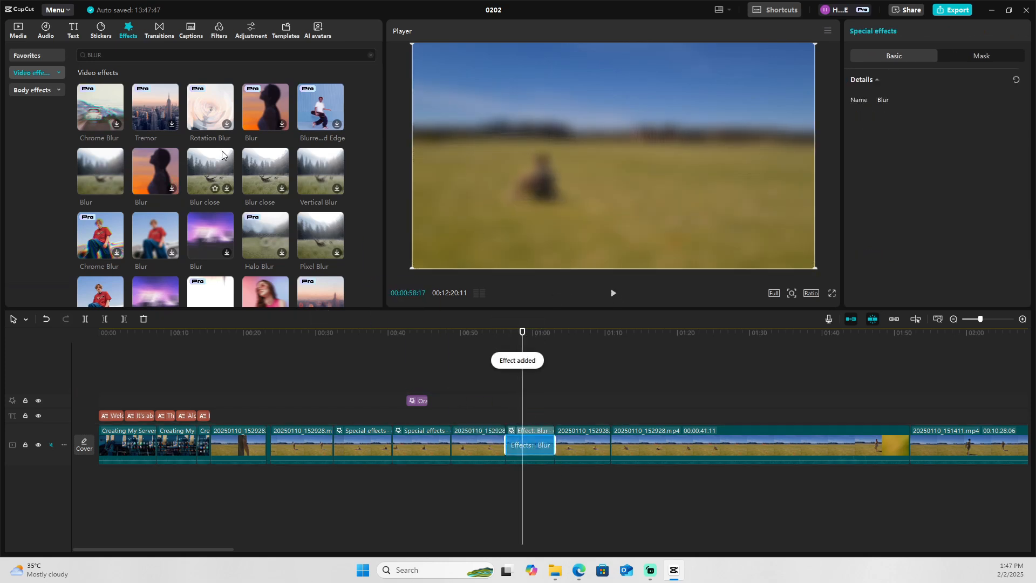
{"action": "left_click", "coordinate": [46, 319]}
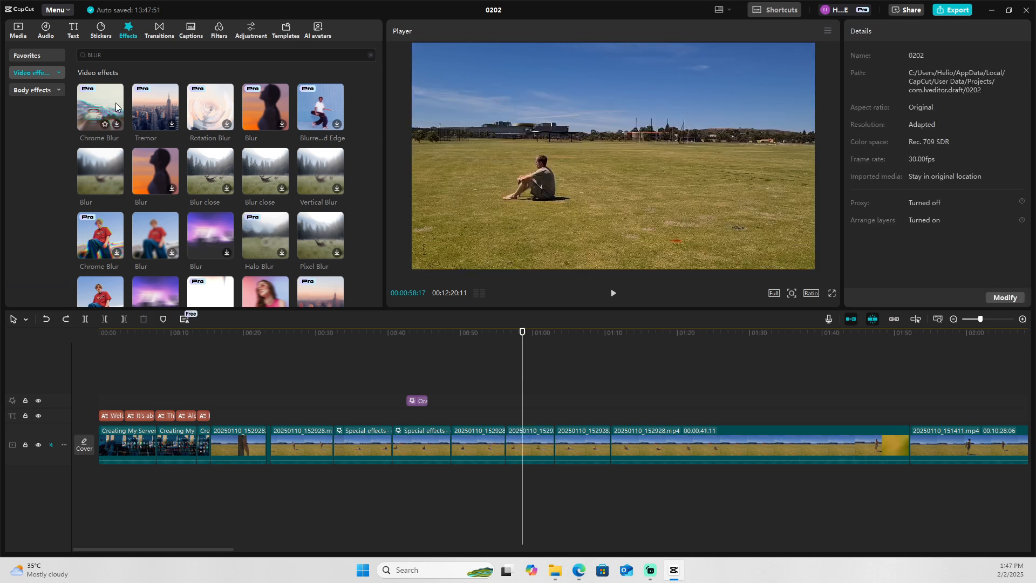
Try the Chrome Blur effect on the same field clip, play it back, and undo it.
{"action": "left_click_drag", "start_coordinate": [100, 106], "coordinate": [520, 437]}
{"action": "left_click", "coordinate": [500, 346]}
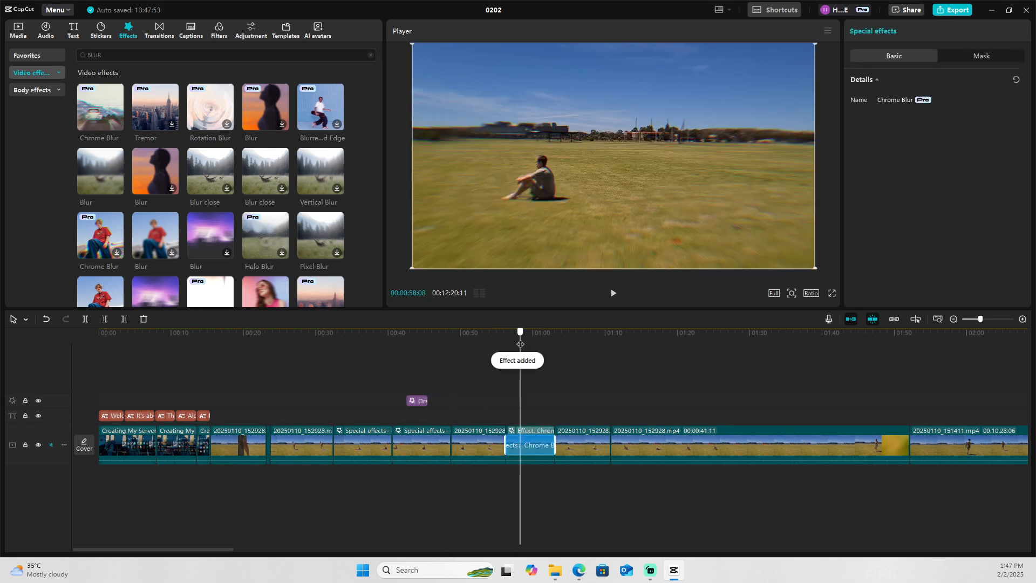
{"action": "left_click", "coordinate": [613, 293]}
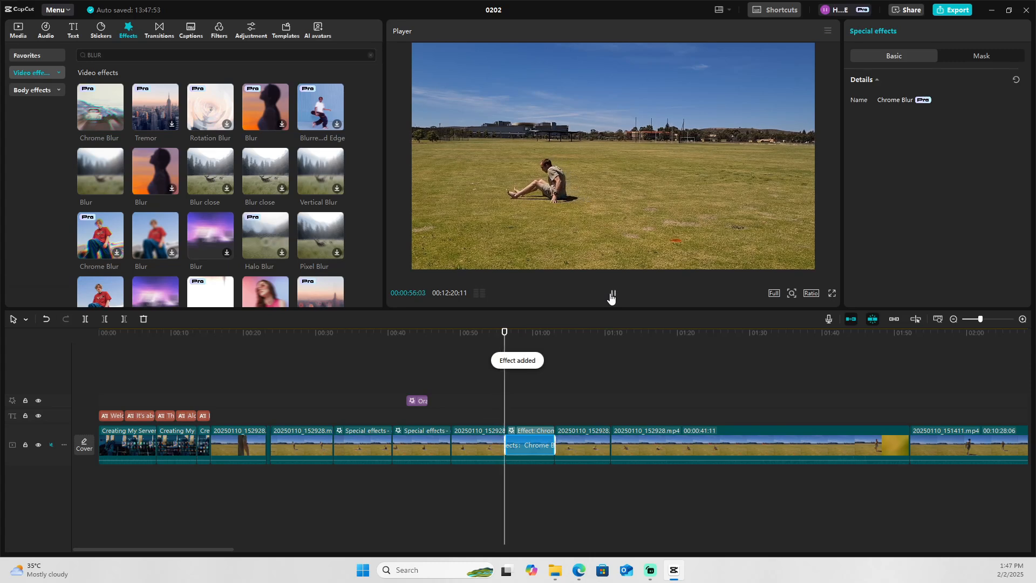
{"action": "left_click", "coordinate": [613, 293]}
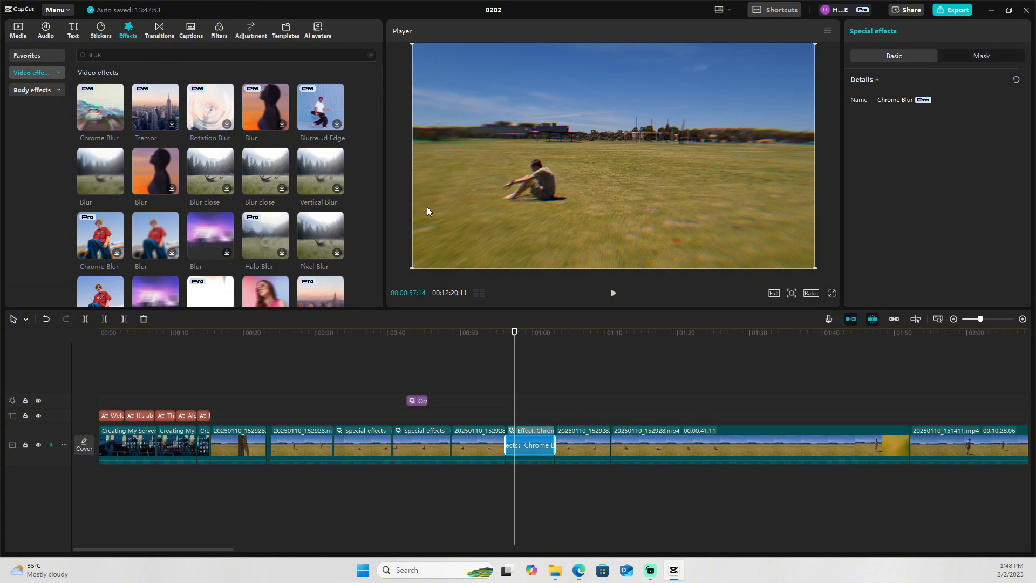
{"action": "key", "text": "ctrl+z"}
Search the video effects for GLITCH and apply TV Interference to this field clip and Static Morph to the following one.
{"action": "scroll", "coordinate": [167, 163], "scroll_direction": "down", "scroll_amount": 2}
{"action": "left_click", "coordinate": [37, 72]}
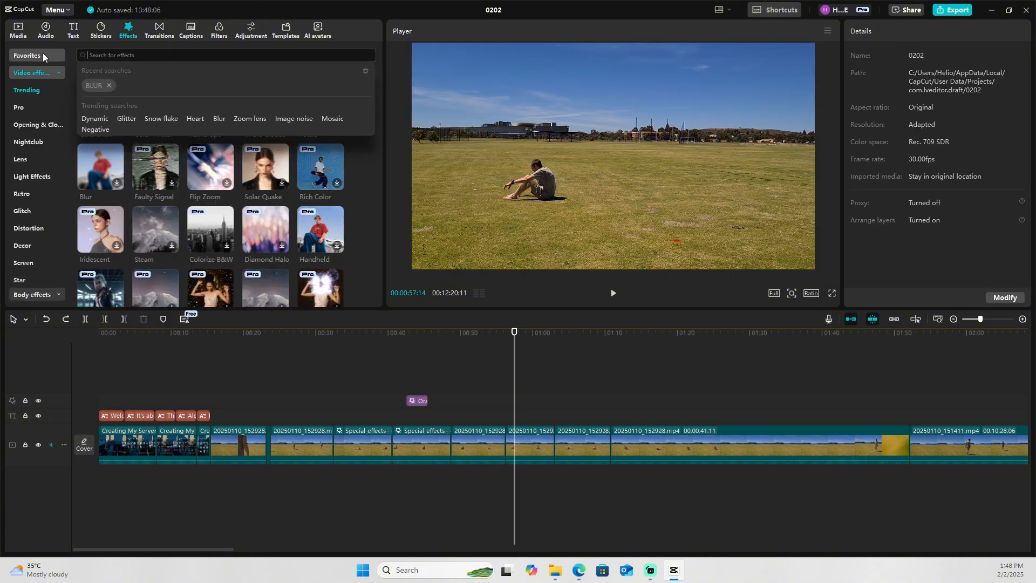
{"action": "type", "text": "GLITCH"}
{"action": "key", "text": "Return"}
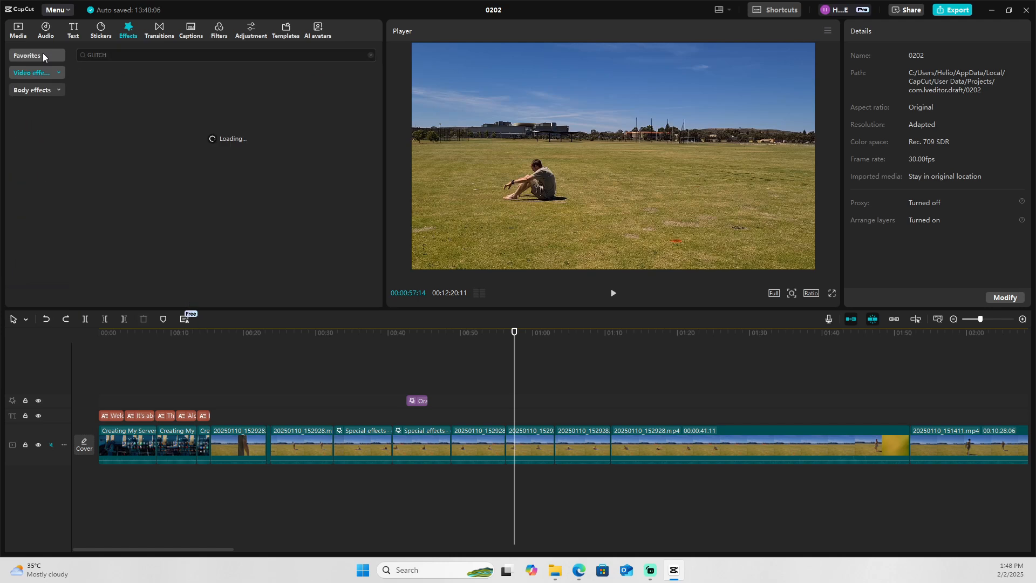
{"action": "left_click_drag", "start_coordinate": [266, 107], "coordinate": [535, 449]}
{"action": "left_click_drag", "start_coordinate": [156, 107], "coordinate": [586, 435]}
{"action": "left_click_drag", "start_coordinate": [514, 338], "coordinate": [457, 339]}
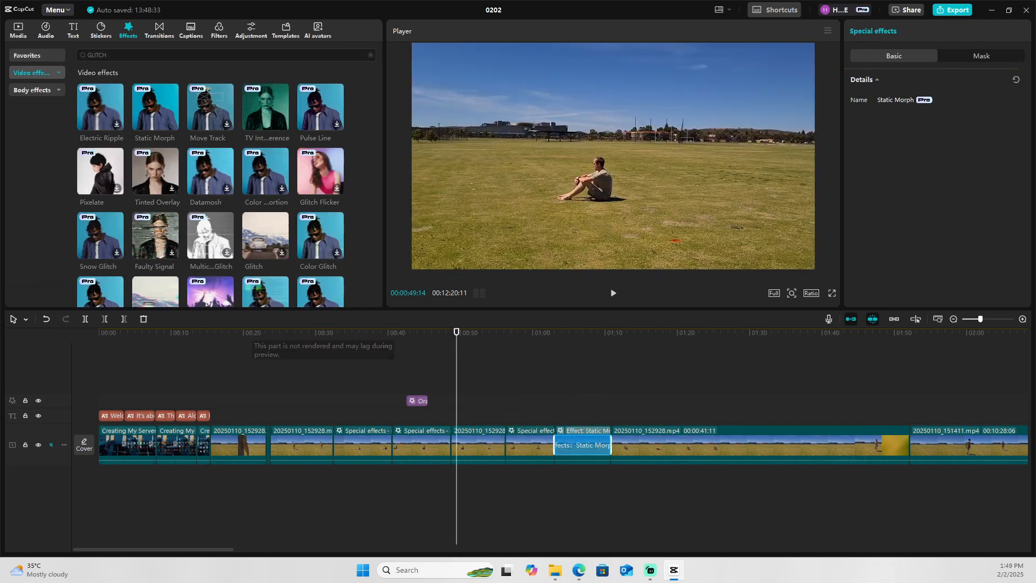
Delete all the caption clips above the server room footage at the start of the timeline.
{"action": "key", "text": "alt+Tab"}
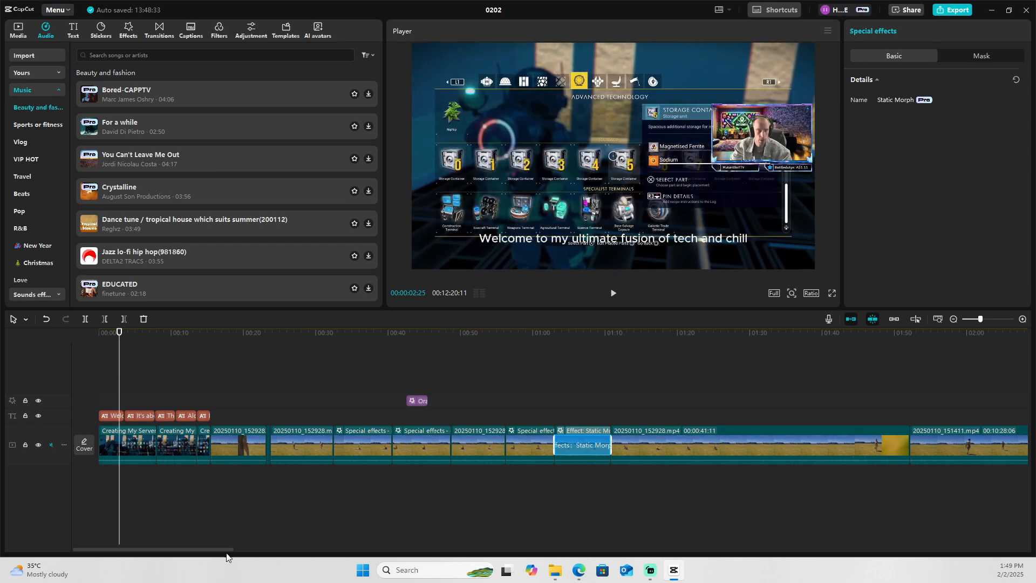
{"action": "scroll", "coordinate": [194, 462], "scroll_direction": "up", "scroll_amount": 5}
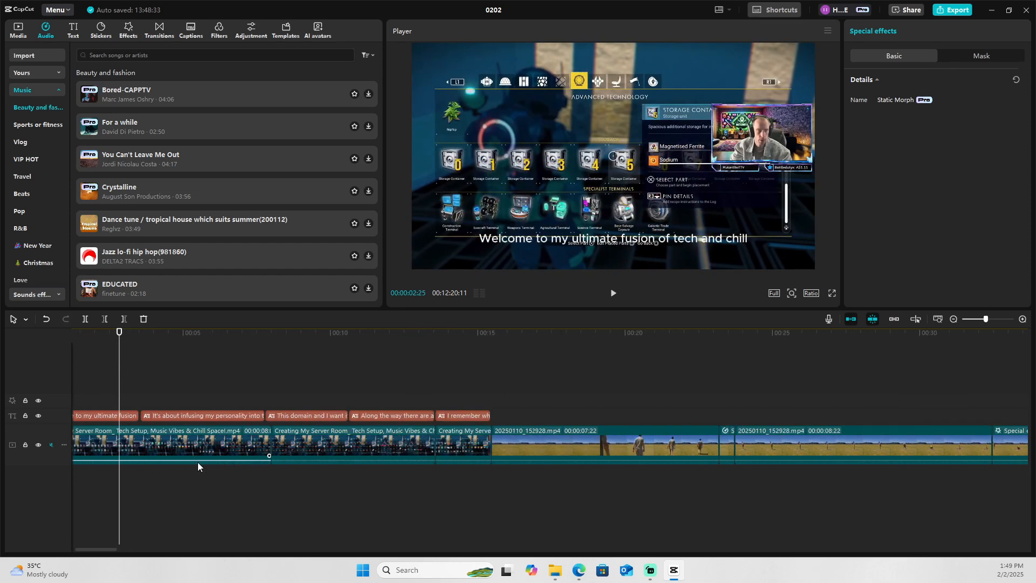
{"action": "left_click_drag", "start_coordinate": [82, 550], "coordinate": [23, 546]}
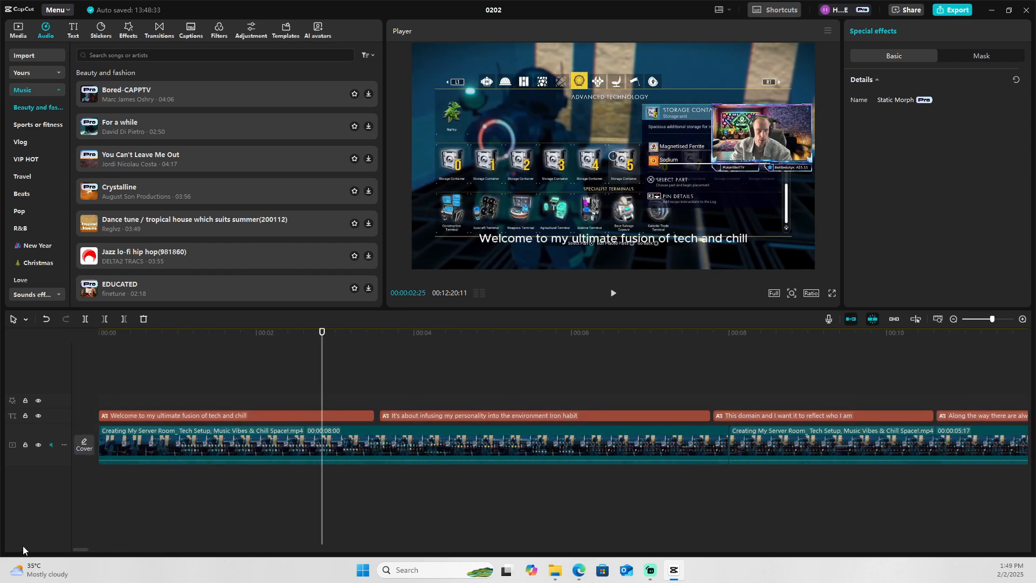
{"action": "scroll", "coordinate": [405, 360], "scroll_direction": "down", "scroll_amount": 3}
{"action": "left_click_drag", "start_coordinate": [581, 372], "coordinate": [191, 414]}
{"action": "key", "text": "Delete"}
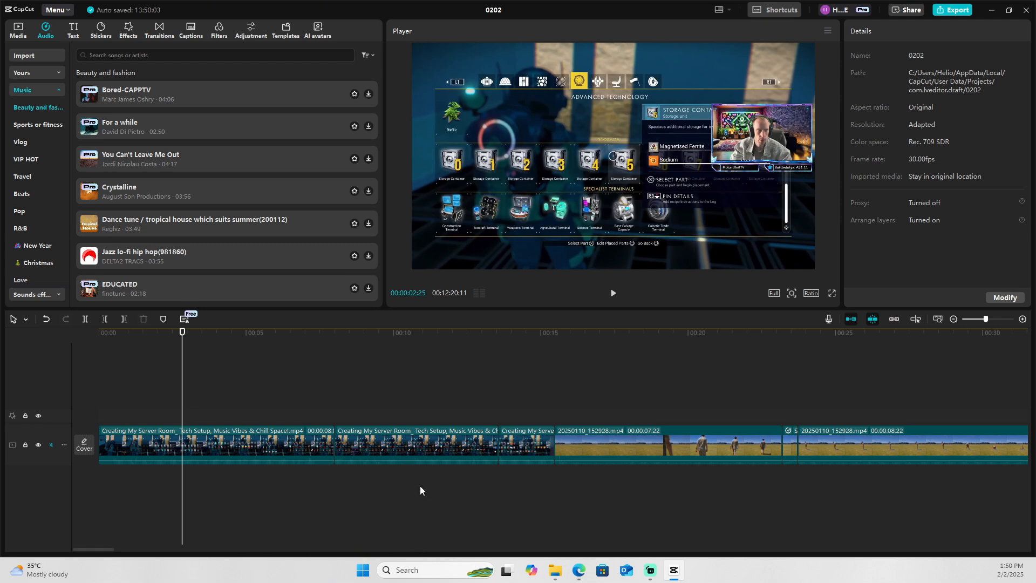
Separate the audio from the first two server room clips.
{"action": "left_click_drag", "start_coordinate": [420, 485], "coordinate": [273, 451]}
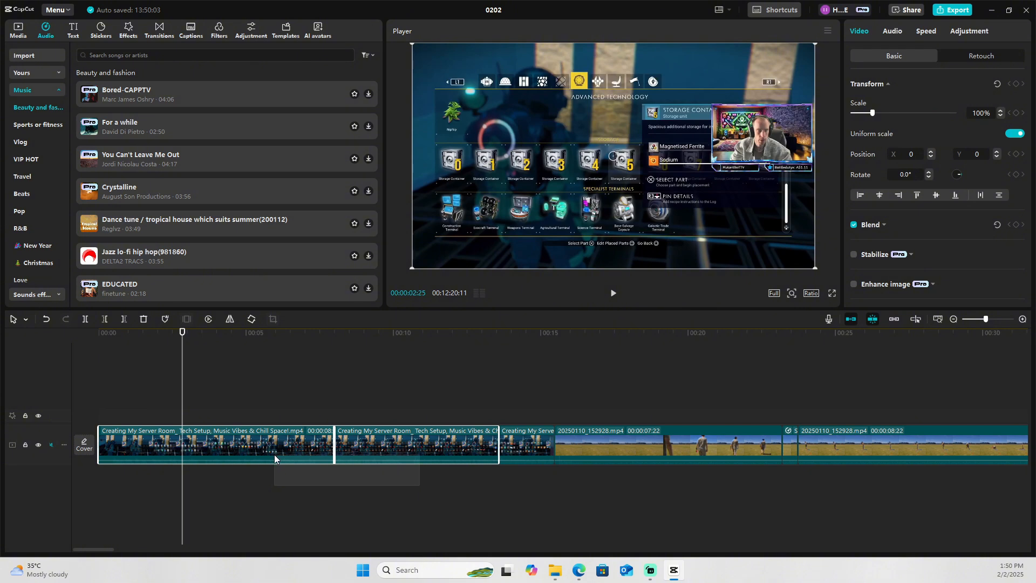
{"action": "right_click", "coordinate": [275, 455]}
{"action": "left_click", "coordinate": [306, 438]}
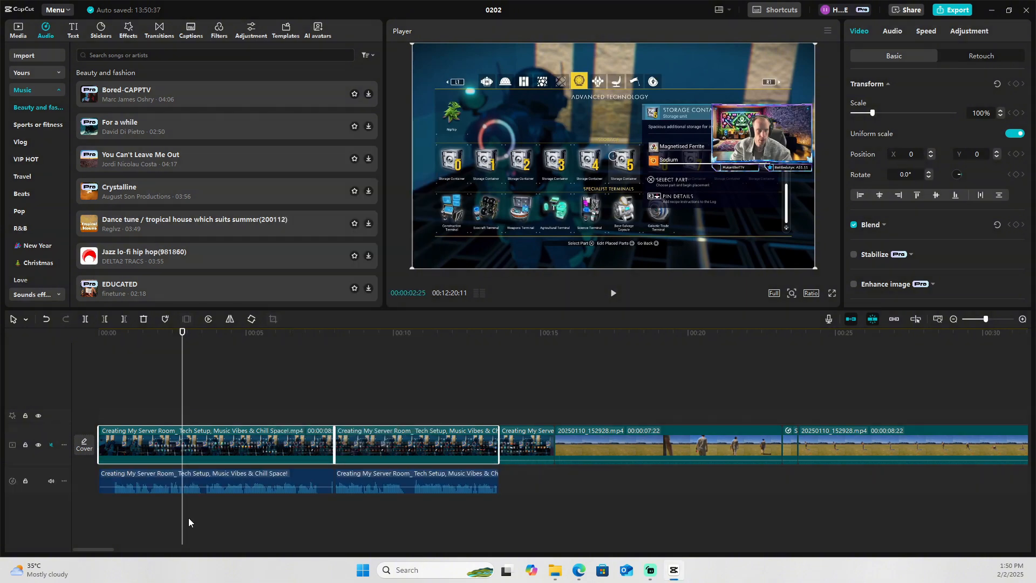
Move both separated audio clips along the timeline under the field footage, starting at about 00:45.
{"action": "left_click_drag", "start_coordinate": [460, 537], "coordinate": [247, 474]}
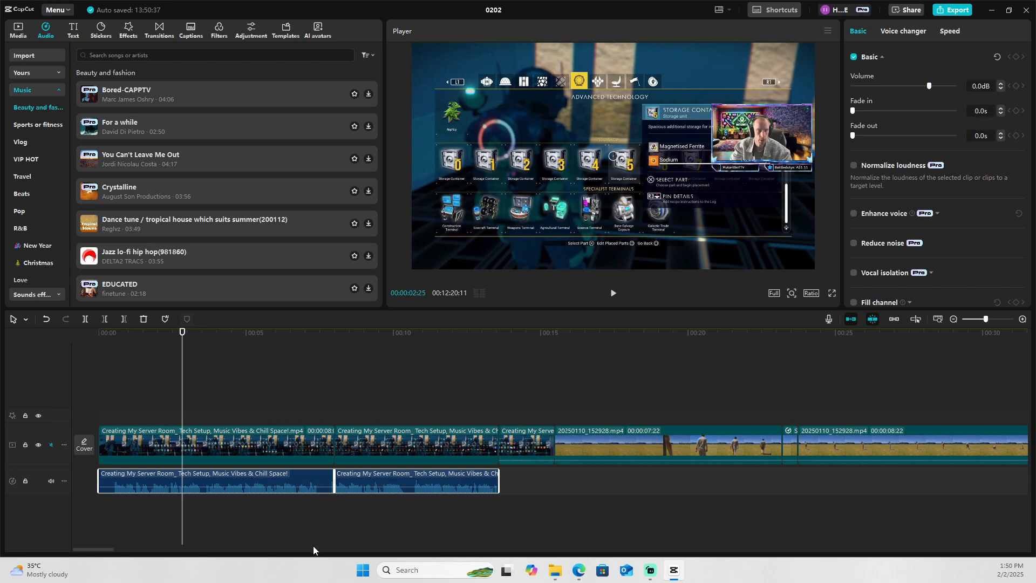
{"action": "scroll", "coordinate": [261, 529], "scroll_direction": "down", "scroll_amount": 5}
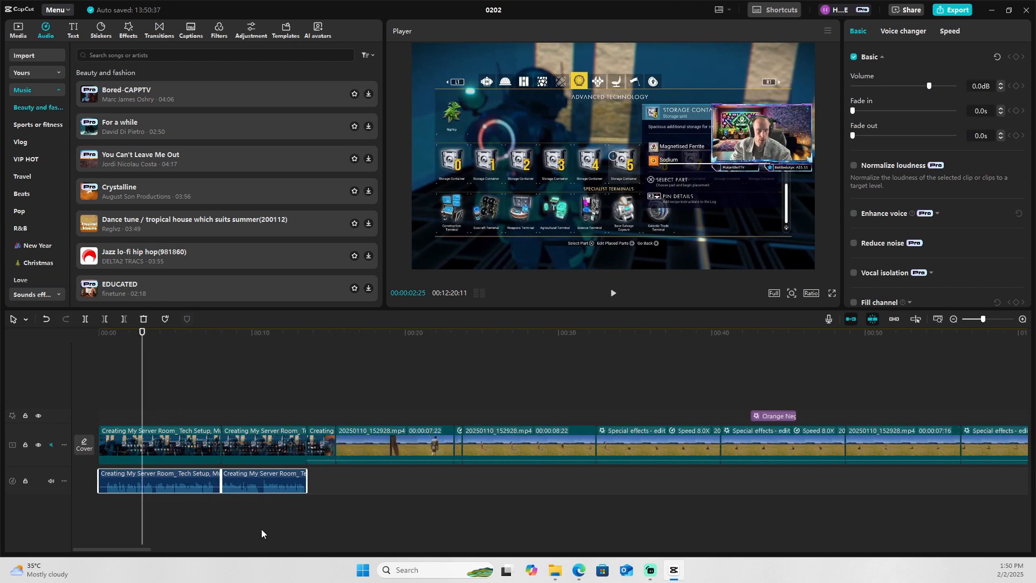
{"action": "left_click_drag", "start_coordinate": [173, 478], "coordinate": [640, 479]}
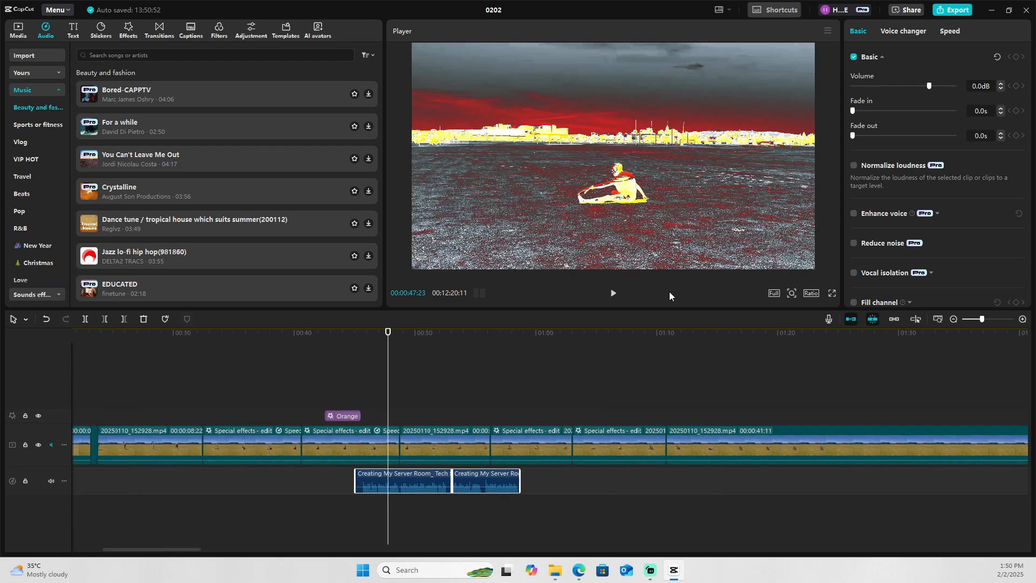
Play back the field footage from about 00:47 with the moved audio underneath.
{"action": "left_click", "coordinate": [613, 293]}
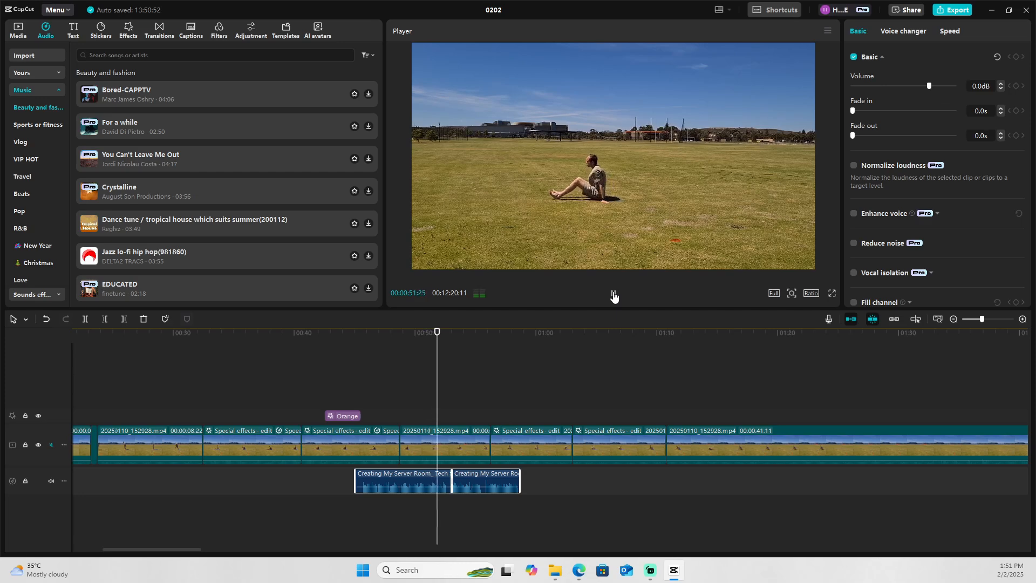
{"action": "left_click", "coordinate": [613, 294]}
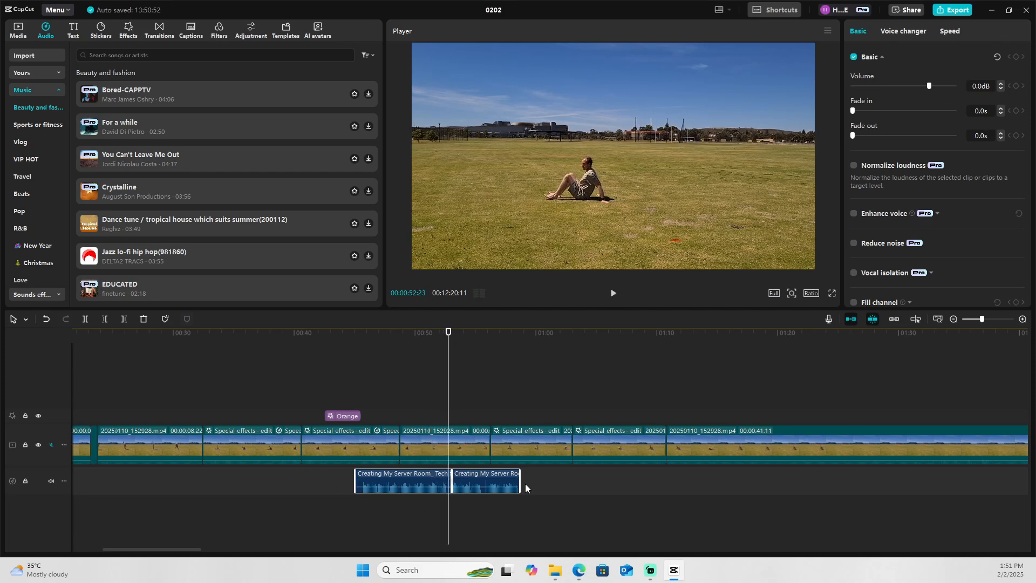
{"action": "left_click_drag", "start_coordinate": [446, 340], "coordinate": [413, 340]}
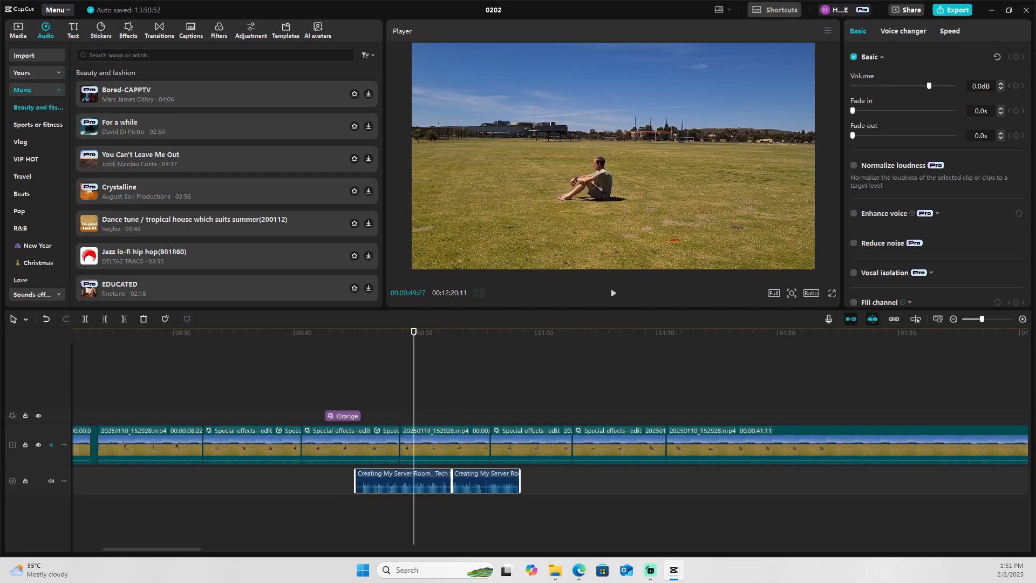
Review the imported media and how the video and audio clips are arranged along the timeline.
{"action": "scroll", "coordinate": [310, 506], "scroll_direction": "left", "scroll_amount": 5}
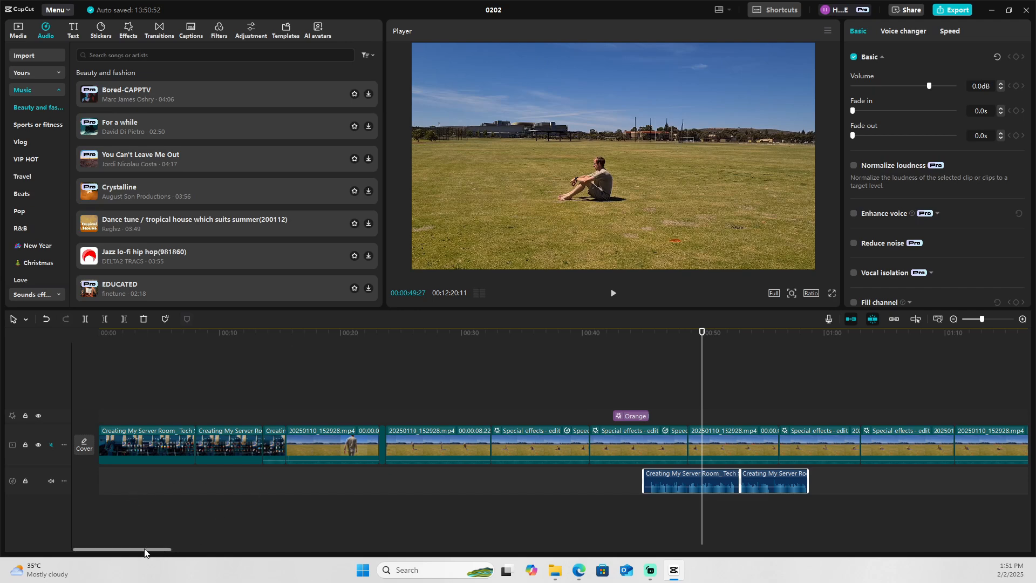
{"action": "left_click_drag", "start_coordinate": [144, 550], "coordinate": [150, 551]}
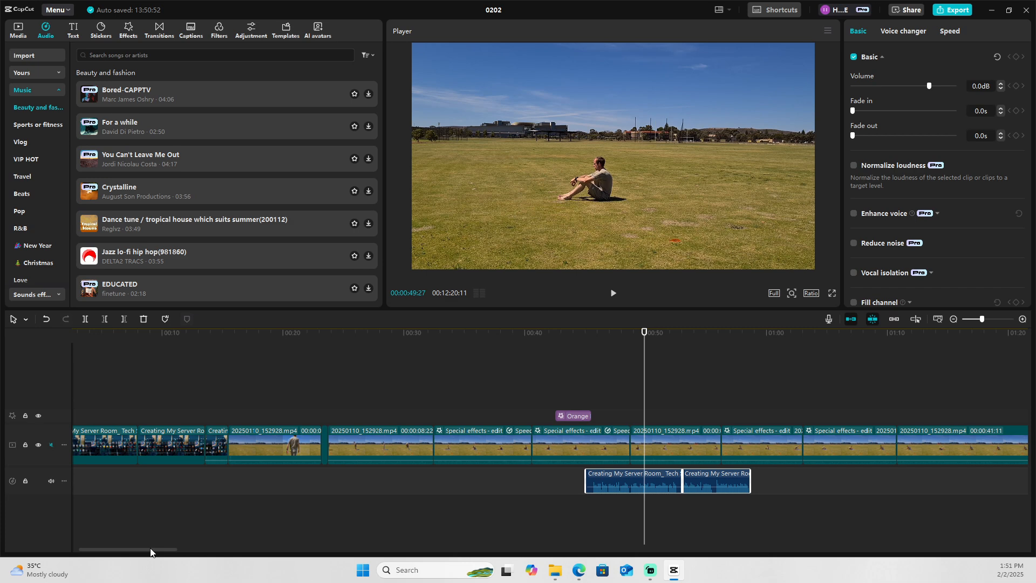
{"action": "left_click_drag", "start_coordinate": [150, 551], "coordinate": [143, 554]}
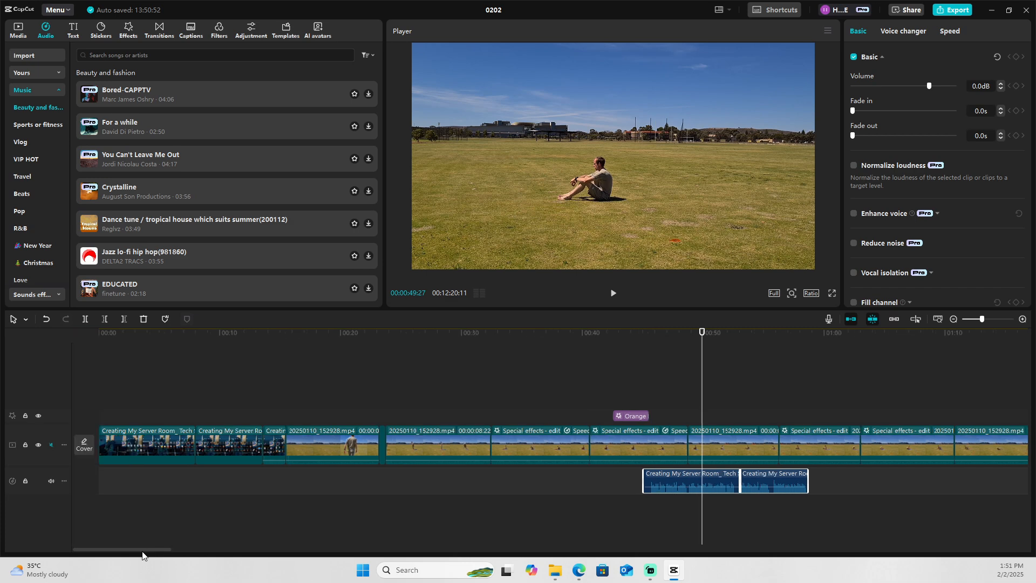
{"action": "left_click", "coordinate": [19, 30]}
{"action": "left_click_drag", "start_coordinate": [256, 116], "coordinate": [218, 154]}
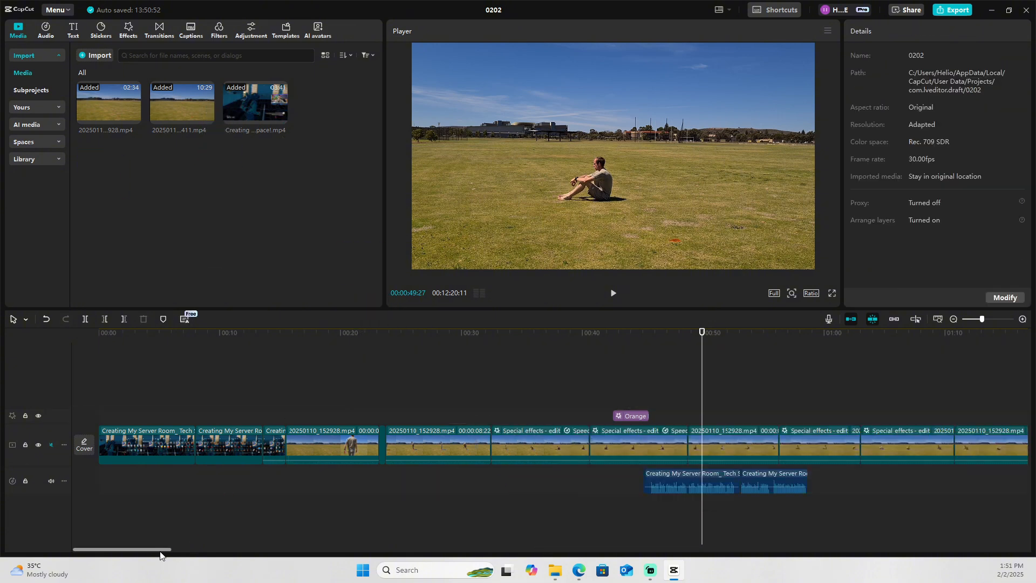
{"action": "left_click_drag", "start_coordinate": [161, 549], "coordinate": [118, 552]}
{"action": "left_click_drag", "start_coordinate": [164, 550], "coordinate": [213, 550]}
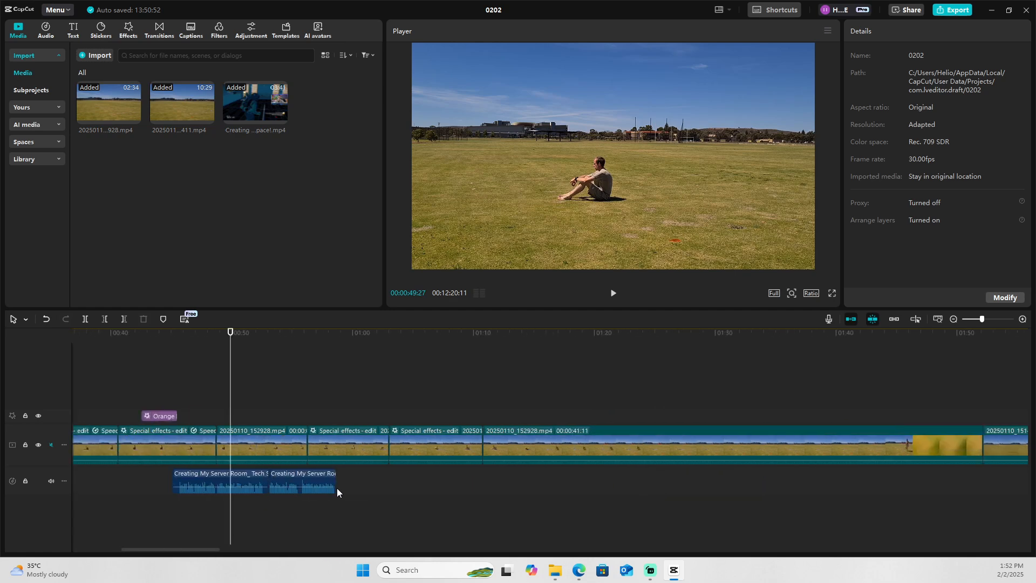
{"action": "left_click_drag", "start_coordinate": [201, 549], "coordinate": [205, 550]}
{"action": "left_click_drag", "start_coordinate": [187, 331], "coordinate": [199, 363]}
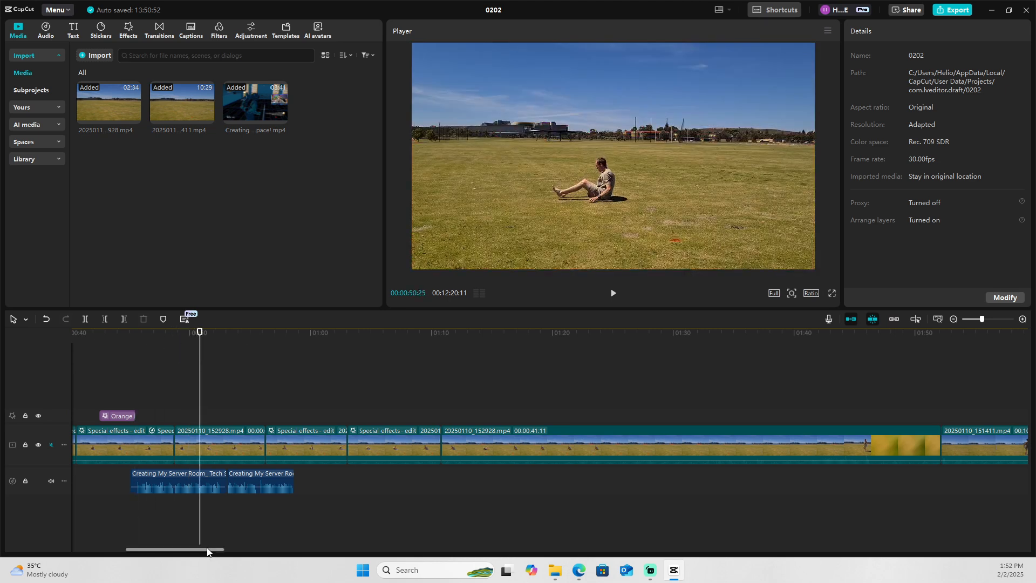
{"action": "left_click_drag", "start_coordinate": [208, 550], "coordinate": [191, 550]}
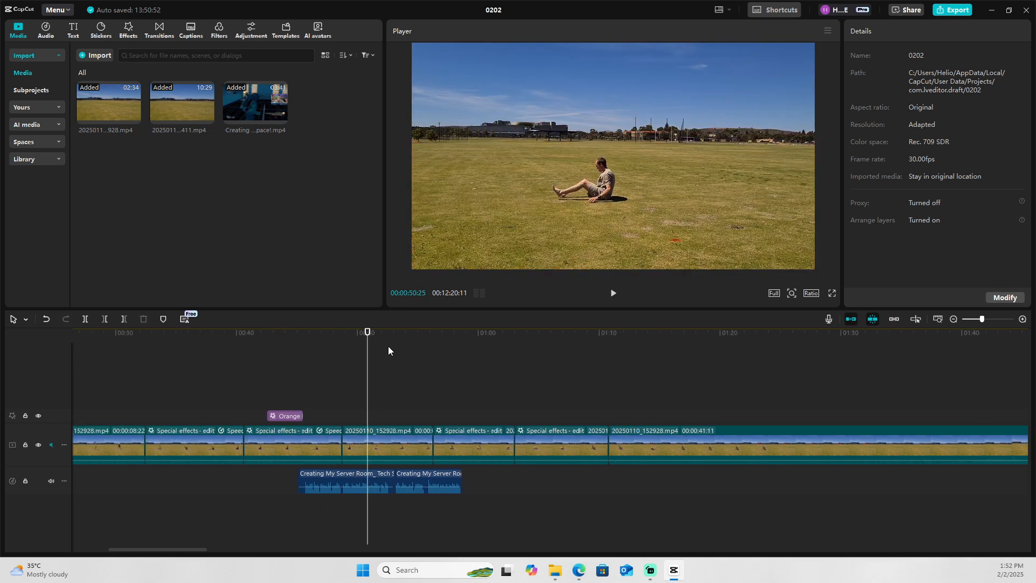
Place the playhead at 00:48:22 and play the section to hear the audio against the field footage.
{"action": "left_click_drag", "start_coordinate": [368, 340], "coordinate": [324, 351]}
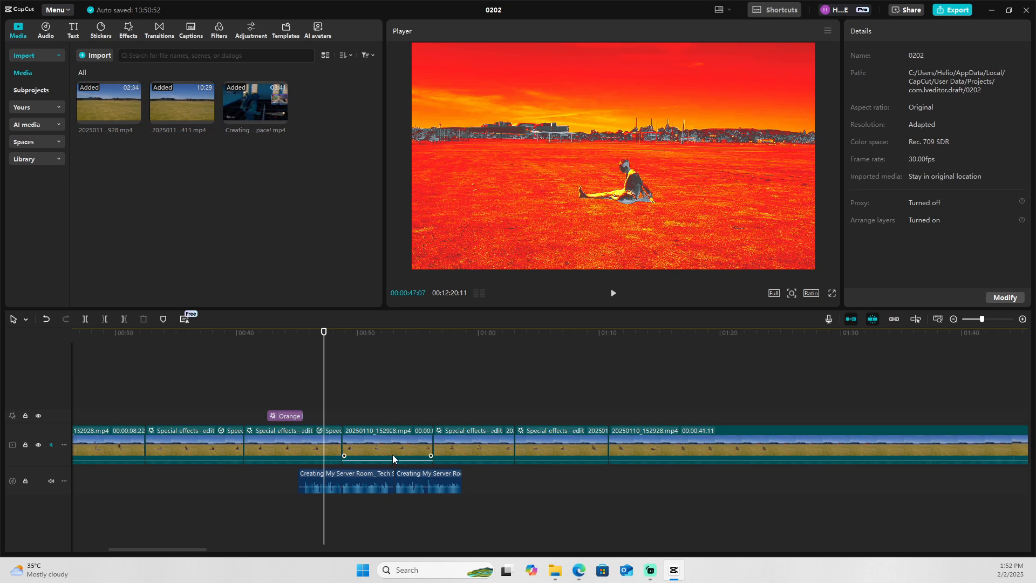
{"action": "left_click", "coordinate": [321, 344]}
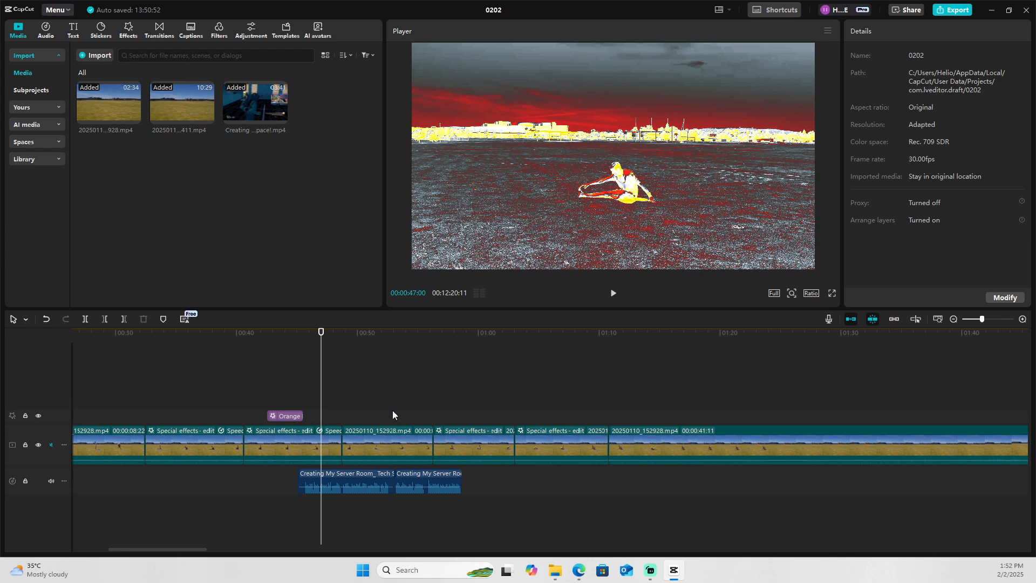
{"action": "left_click", "coordinate": [347, 342]}
{"action": "mouse_move", "coordinate": [347, 342]}
{"action": "left_mouse_down"}
{"action": "mouse_move", "coordinate": [333, 343]}
{"action": "mouse_move", "coordinate": [342, 341]}
{"action": "left_mouse_up"}
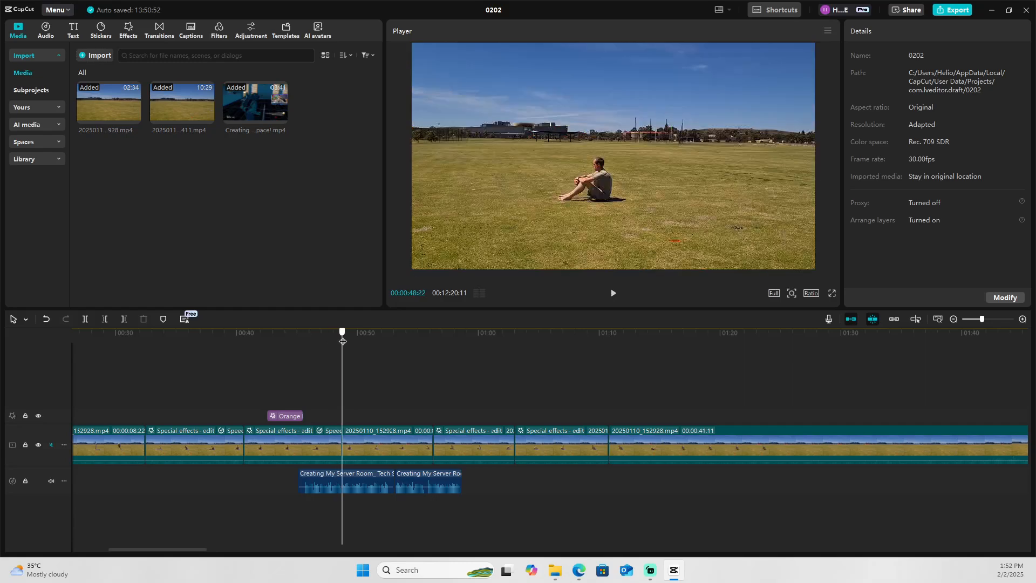
{"action": "left_click", "coordinate": [614, 296]}
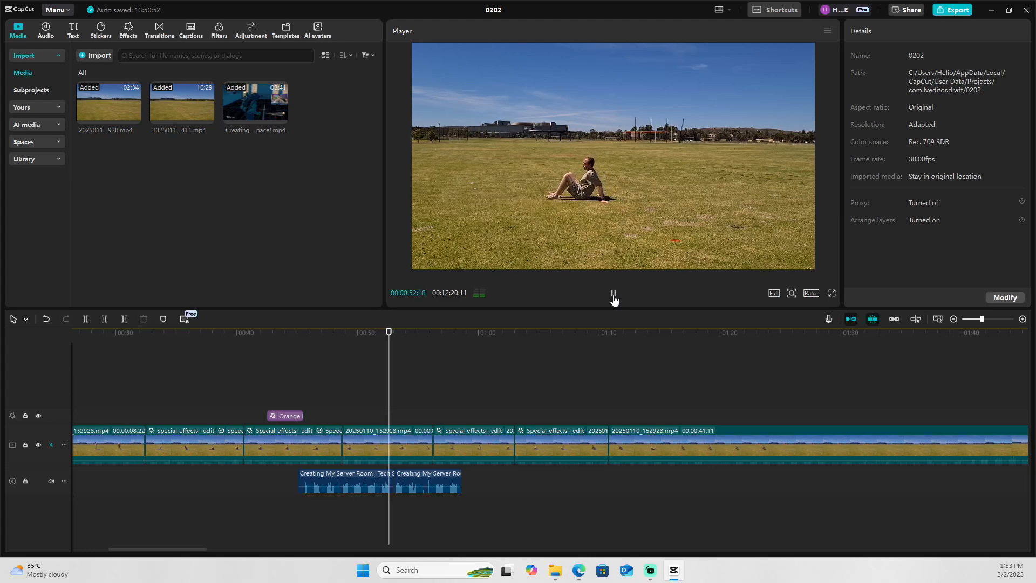
{"action": "left_click", "coordinate": [614, 296]}
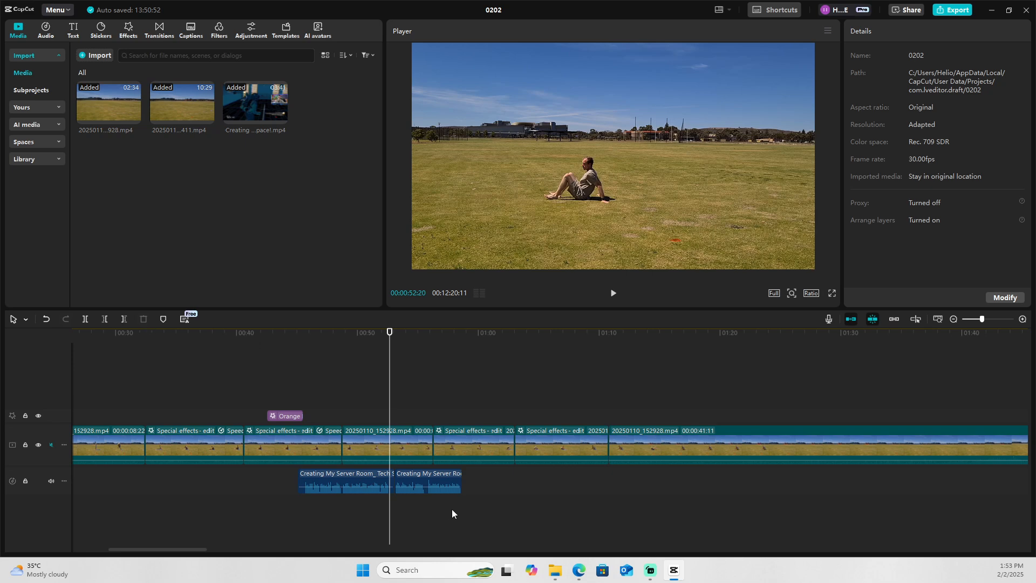
Set a 3.7 s fade-in on both separated audio clips.
{"action": "left_click_drag", "start_coordinate": [510, 481], "coordinate": [261, 481]}
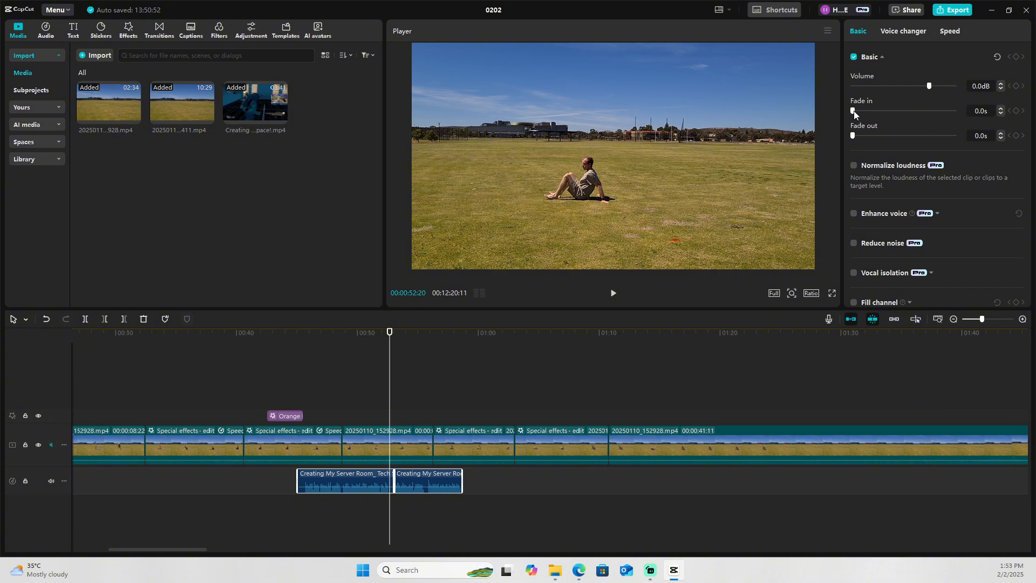
{"action": "left_click_drag", "start_coordinate": [853, 110], "coordinate": [922, 122]}
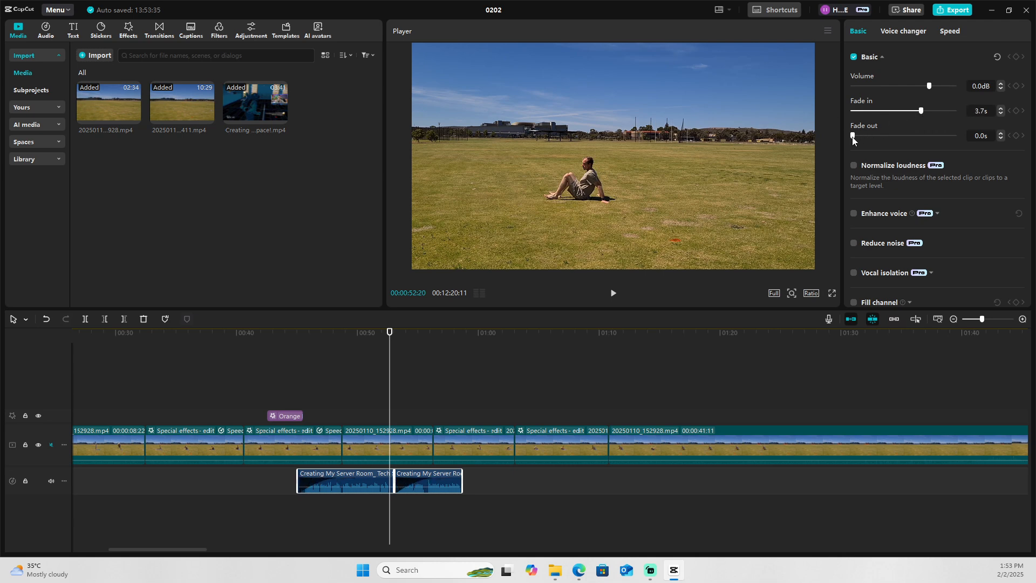
Set a 5.1 s fade-out on both separated audio clips and play them back from 00:45:16.
{"action": "left_click_drag", "start_coordinate": [853, 137], "coordinate": [911, 139]}
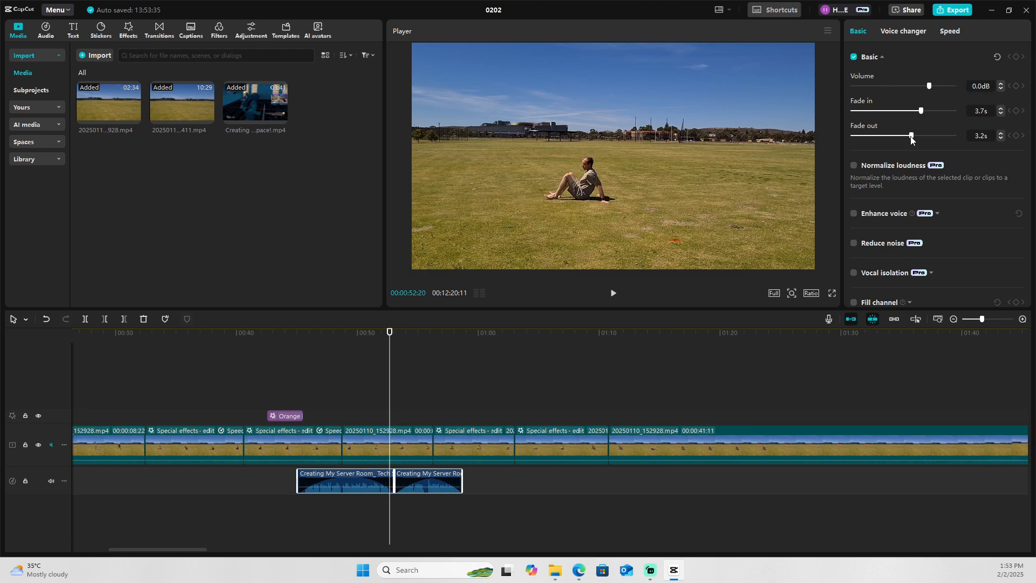
{"action": "left_click_drag", "start_coordinate": [389, 334], "coordinate": [375, 333]}
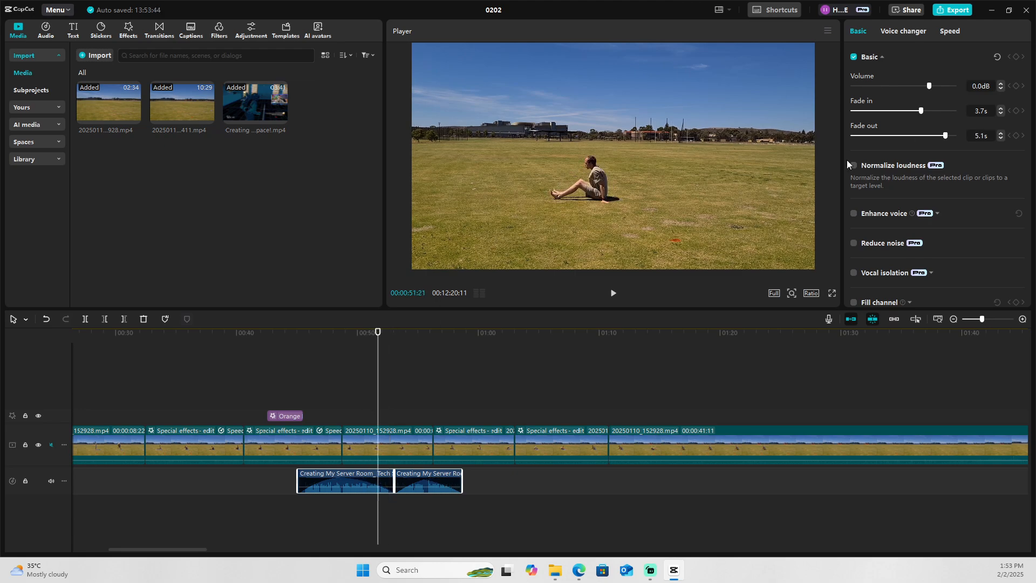
{"action": "left_click_drag", "start_coordinate": [378, 333], "coordinate": [302, 340]}
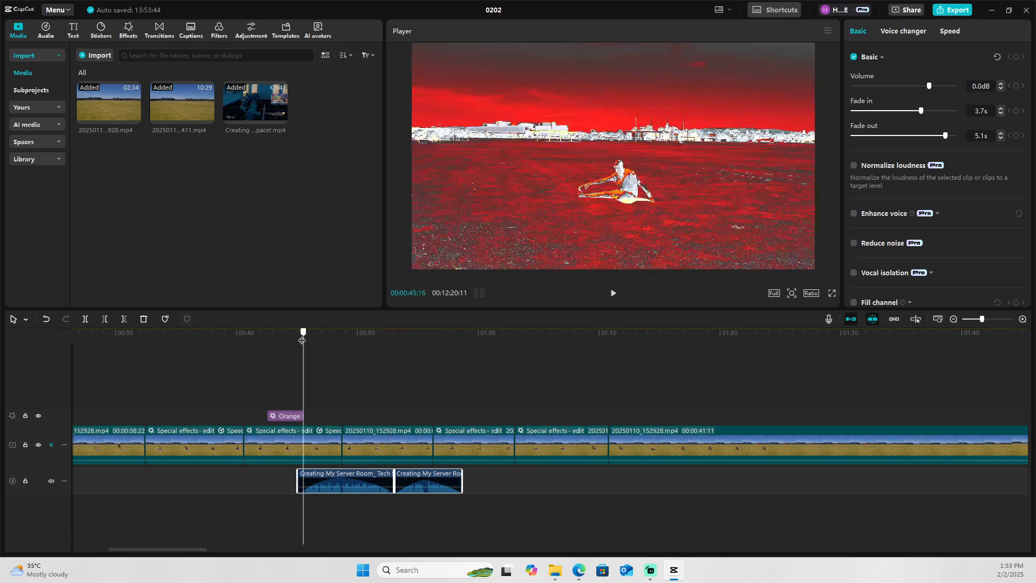
{"action": "left_click", "coordinate": [614, 295]}
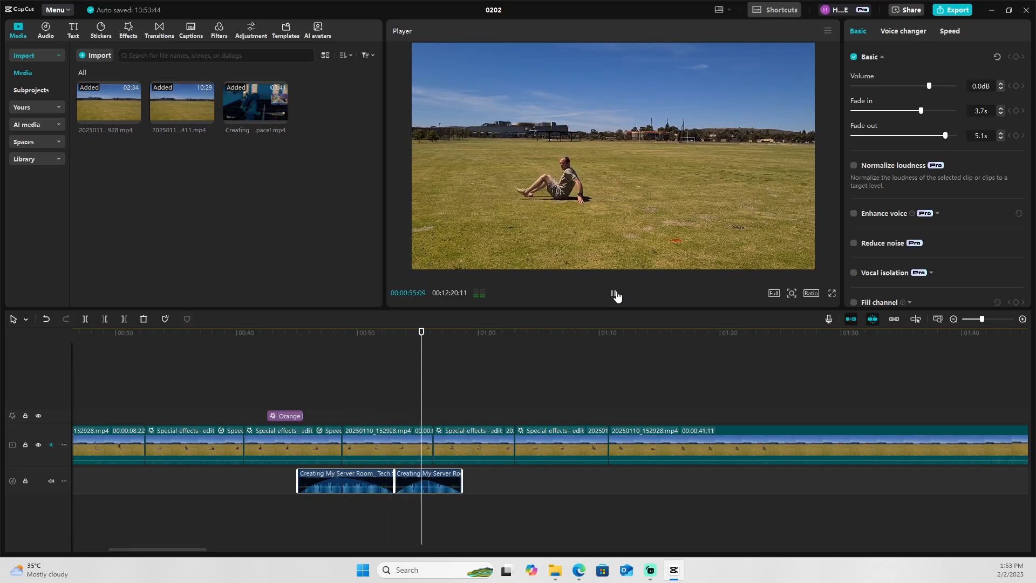
{"action": "left_click", "coordinate": [614, 293]}
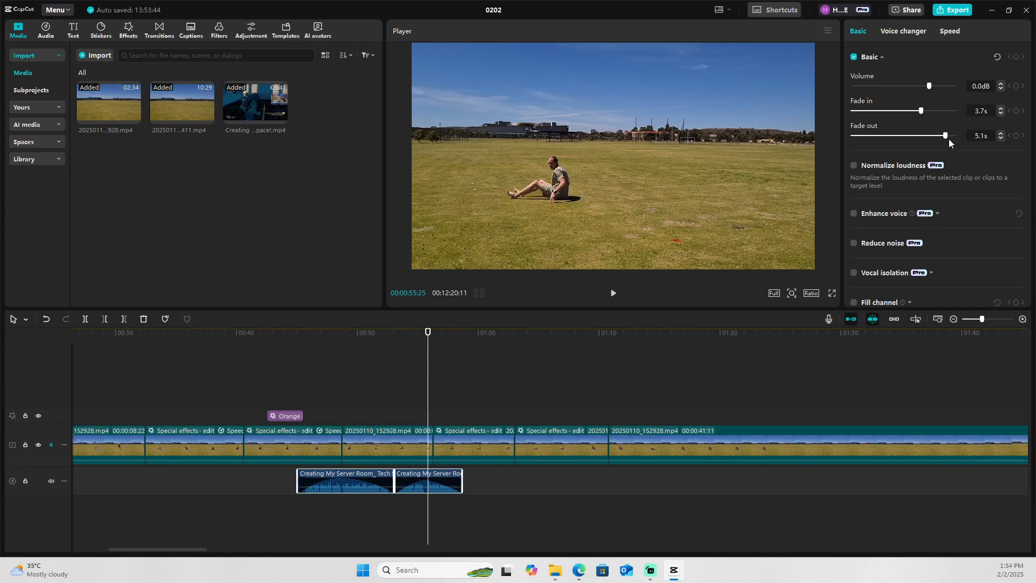
Reset the fade-in and fade-out of both audio clips to 0.0 s and return the playhead to 00:44:11.
{"action": "left_click_drag", "start_coordinate": [945, 135], "coordinate": [853, 136]}
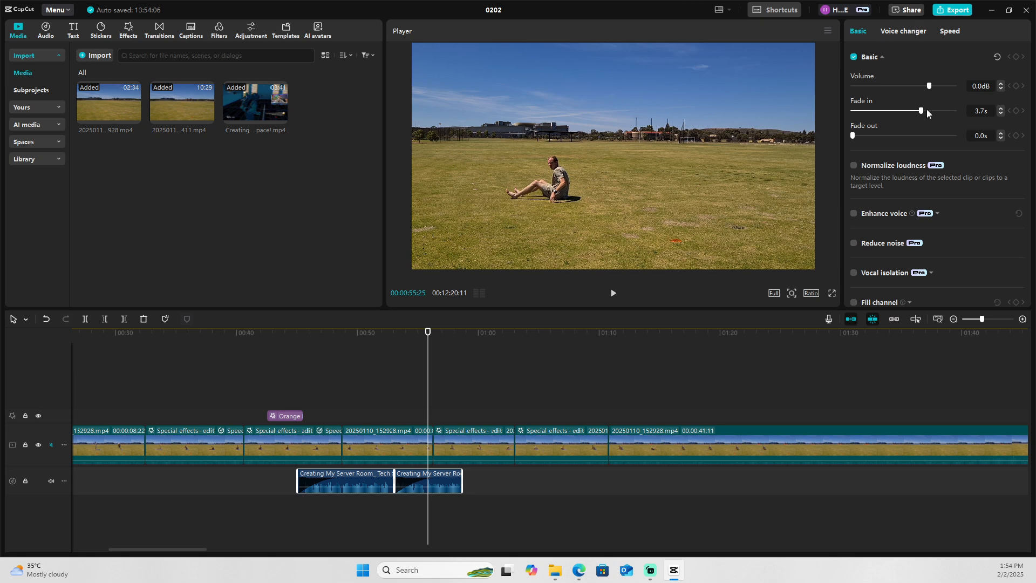
{"action": "left_click_drag", "start_coordinate": [921, 111], "coordinate": [852, 111]}
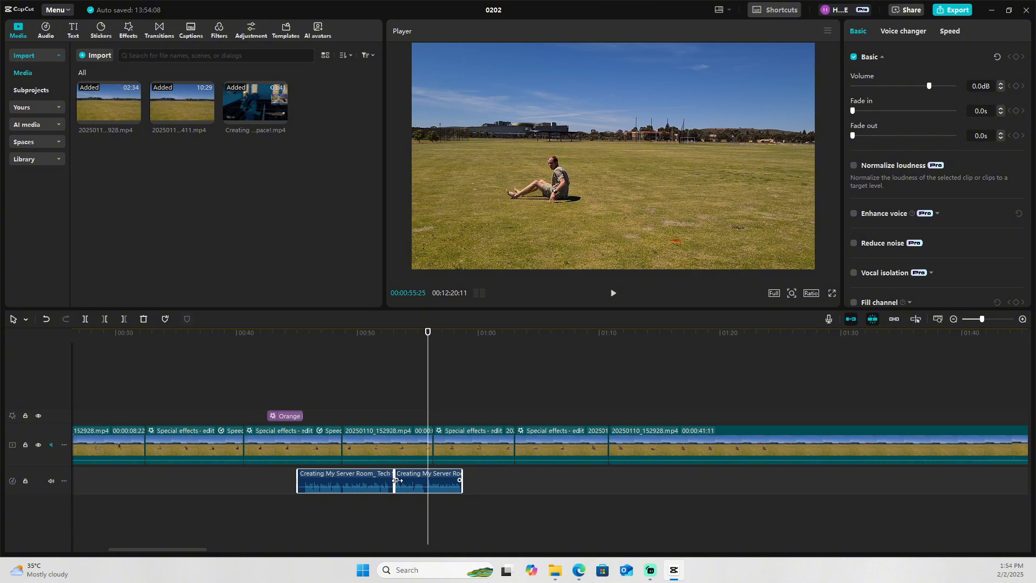
{"action": "left_click_drag", "start_coordinate": [428, 334], "coordinate": [292, 360]}
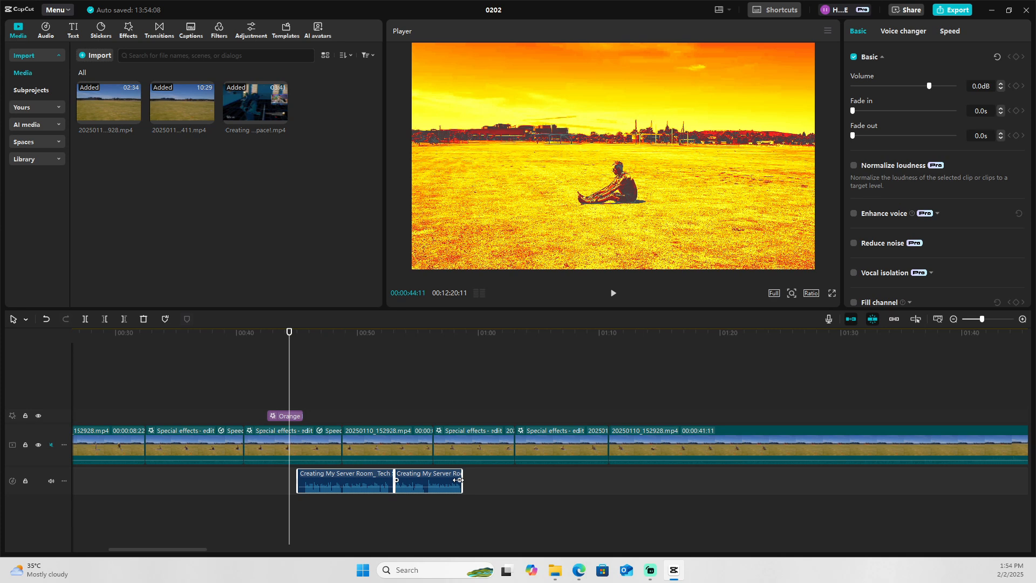
Set a 3.3 s fade-out on only the second server room audio clip.
{"action": "left_click_drag", "start_coordinate": [458, 479], "coordinate": [439, 483]}
{"action": "mouse_move", "coordinate": [406, 480]}
{"action": "left_mouse_down"}
{"action": "mouse_move", "coordinate": [353, 481]}
{"action": "mouse_move", "coordinate": [417, 481]}
{"action": "mouse_move", "coordinate": [389, 480]}
{"action": "left_mouse_up"}
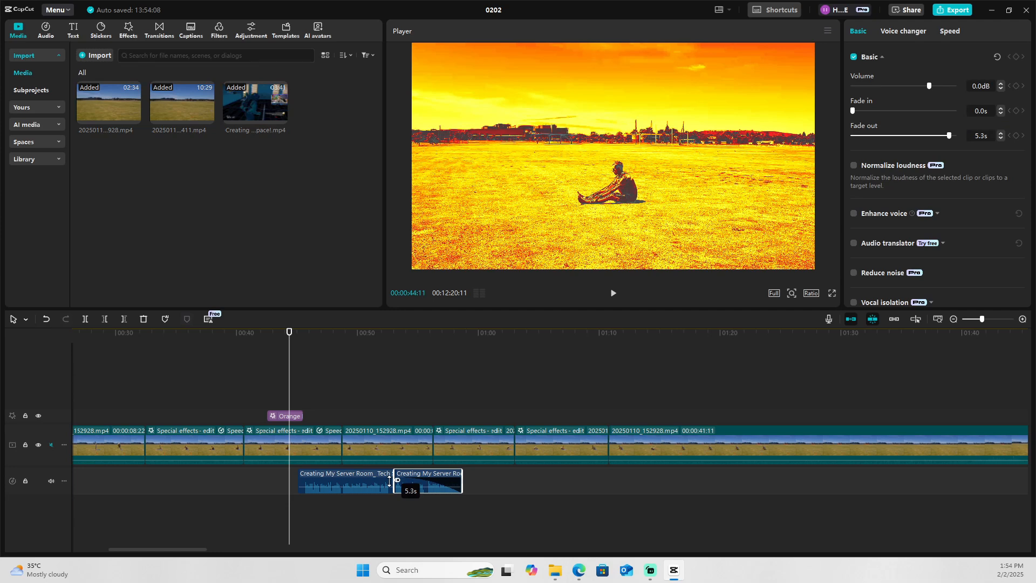
{"action": "left_click_drag", "start_coordinate": [389, 480], "coordinate": [420, 481]}
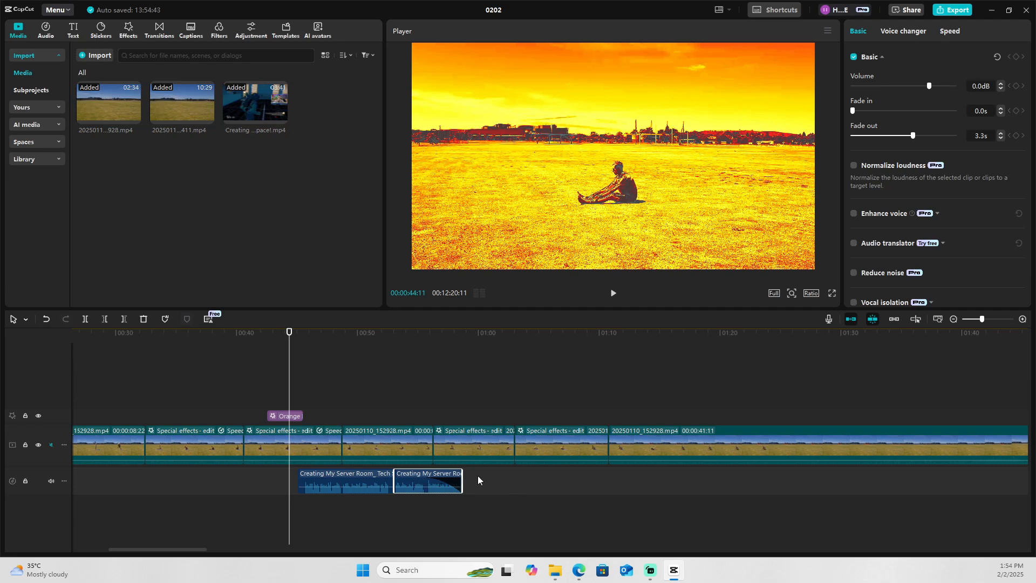
{"action": "left_click", "coordinate": [441, 339]}
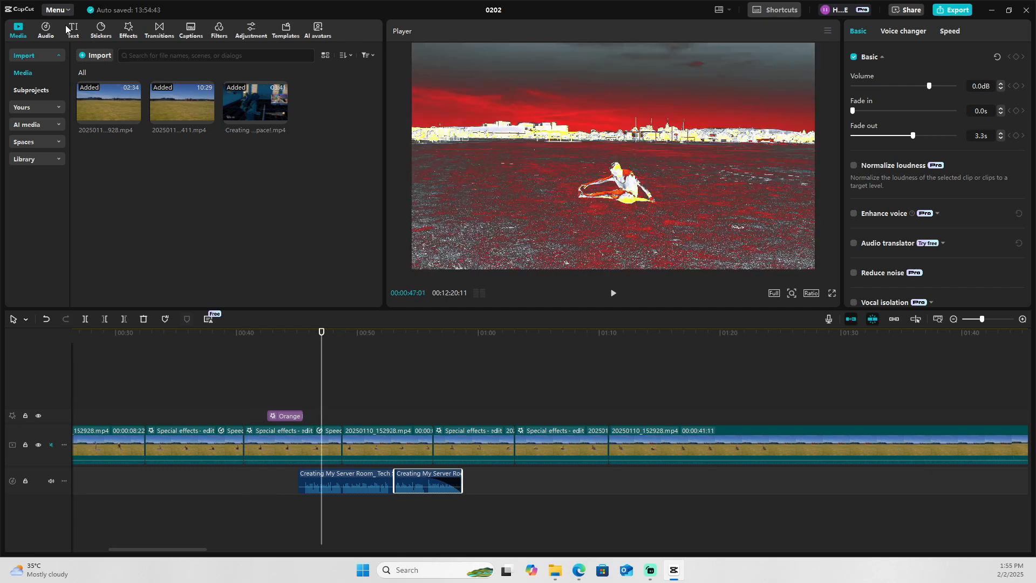
Add the glowing slash sticker from the Trending stickers above the video over the audio section and play it back.
{"action": "left_click", "coordinate": [101, 29]}
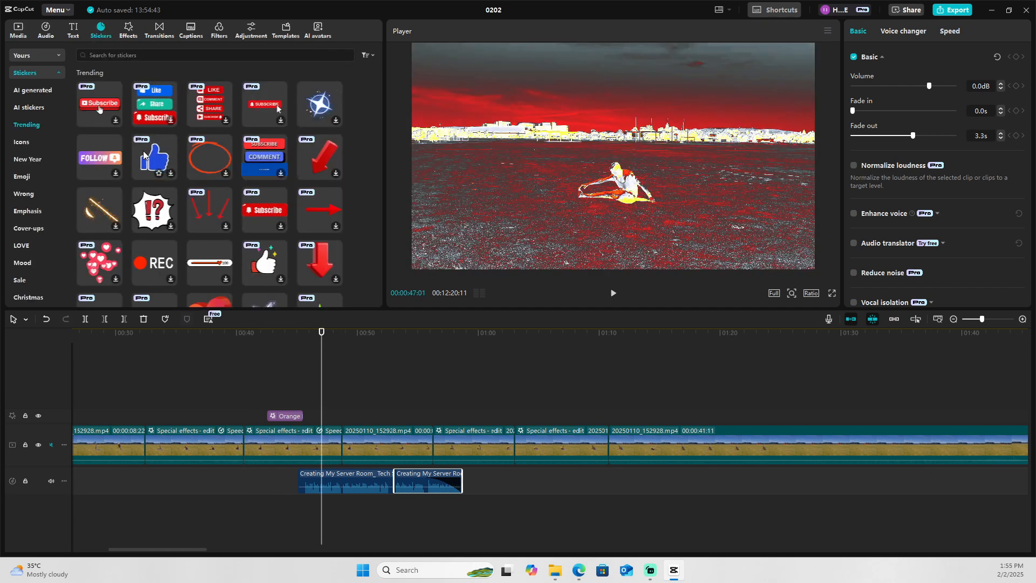
{"action": "left_click_drag", "start_coordinate": [154, 157], "coordinate": [461, 400]}
{"action": "left_click", "coordinate": [614, 294]}
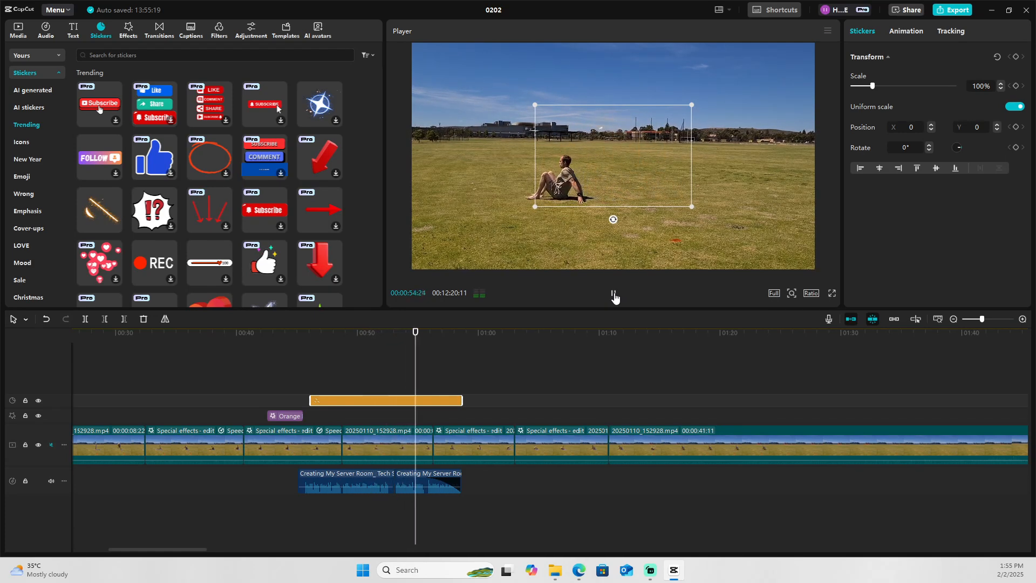
{"action": "left_click", "coordinate": [614, 297]}
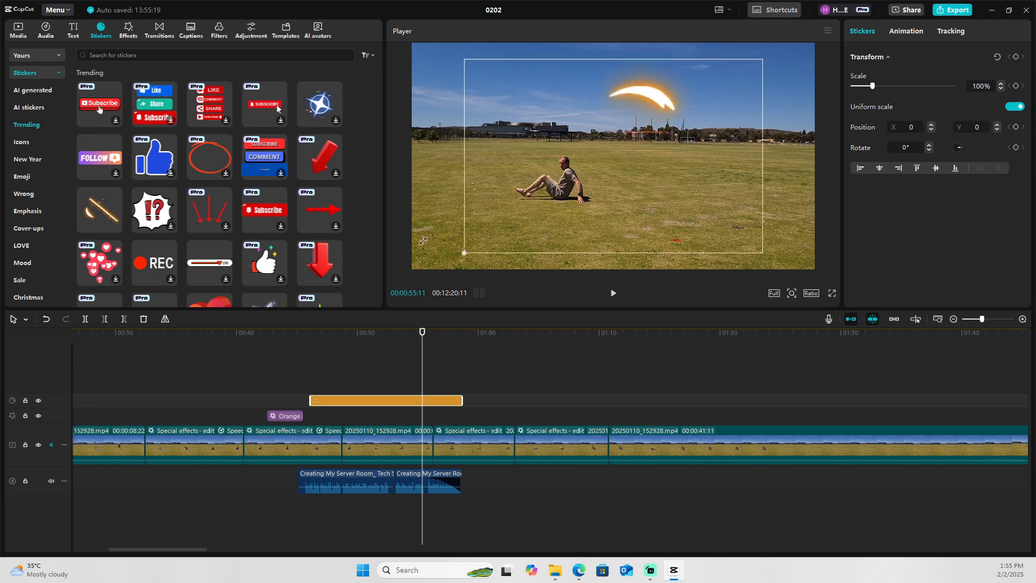
Enlarge the slash sticker to 222% and replay the section from about 00:47.
{"action": "left_click_drag", "start_coordinate": [400, 257], "coordinate": [395, 260]}
{"action": "left_click_drag", "start_coordinate": [662, 193], "coordinate": [659, 192]}
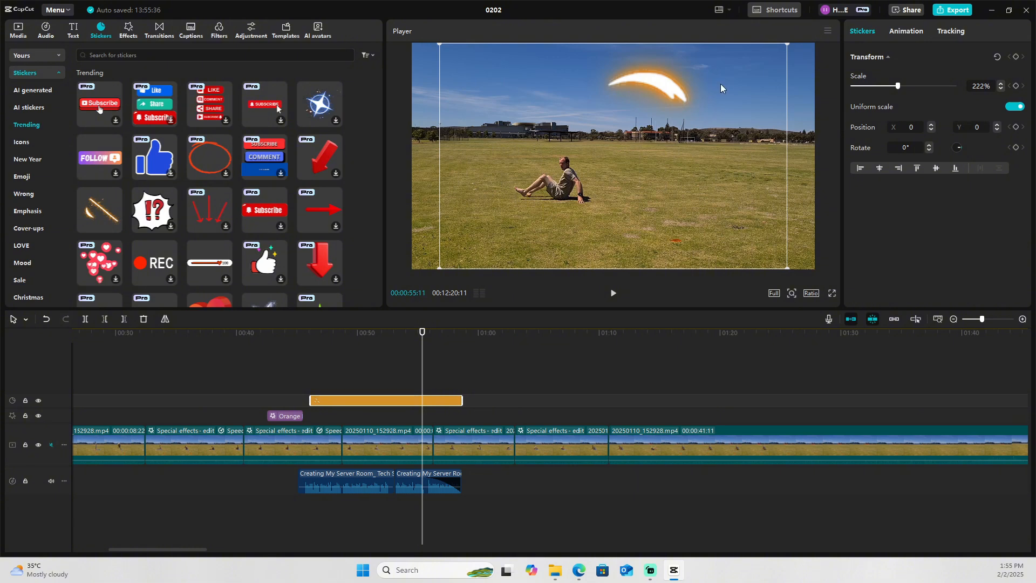
{"action": "left_click_drag", "start_coordinate": [424, 336], "coordinate": [323, 335]}
{"action": "left_click", "coordinate": [612, 293]}
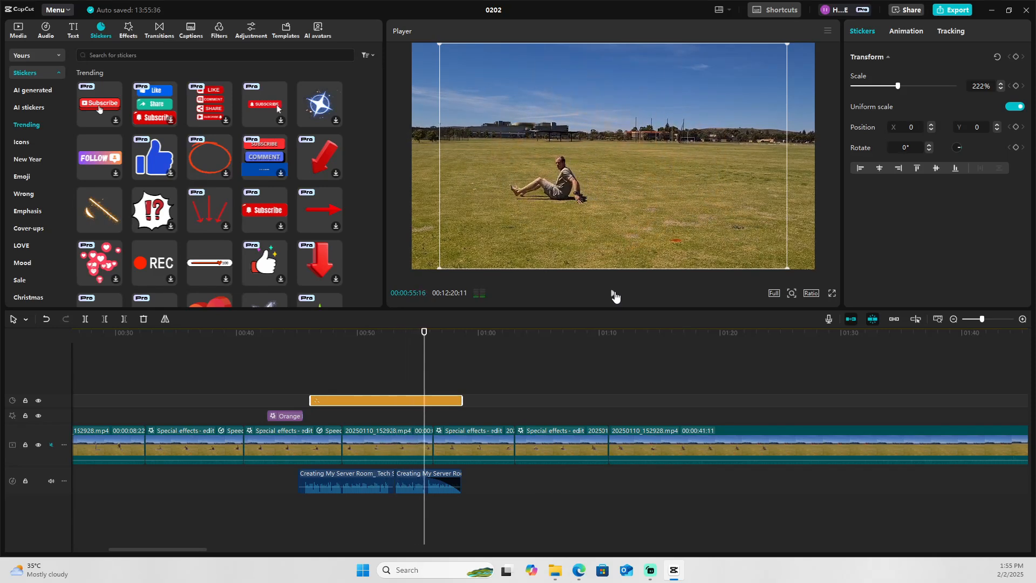
{"action": "left_click", "coordinate": [613, 294]}
{"action": "scroll", "coordinate": [157, 95], "scroll_direction": "down", "scroll_amount": 5}
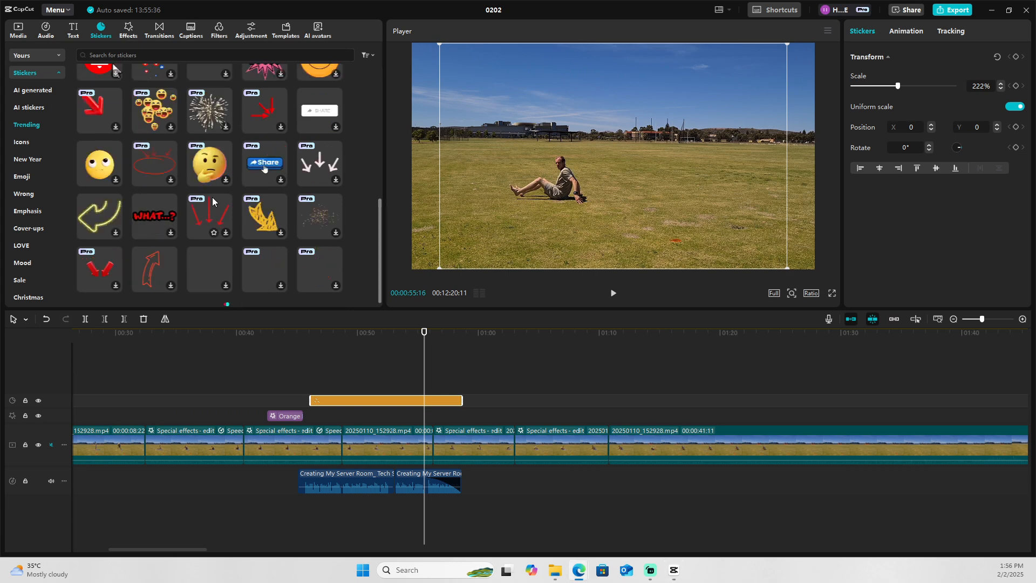
{"action": "scroll", "coordinate": [157, 95], "scroll_direction": "up", "scroll_amount": 5}
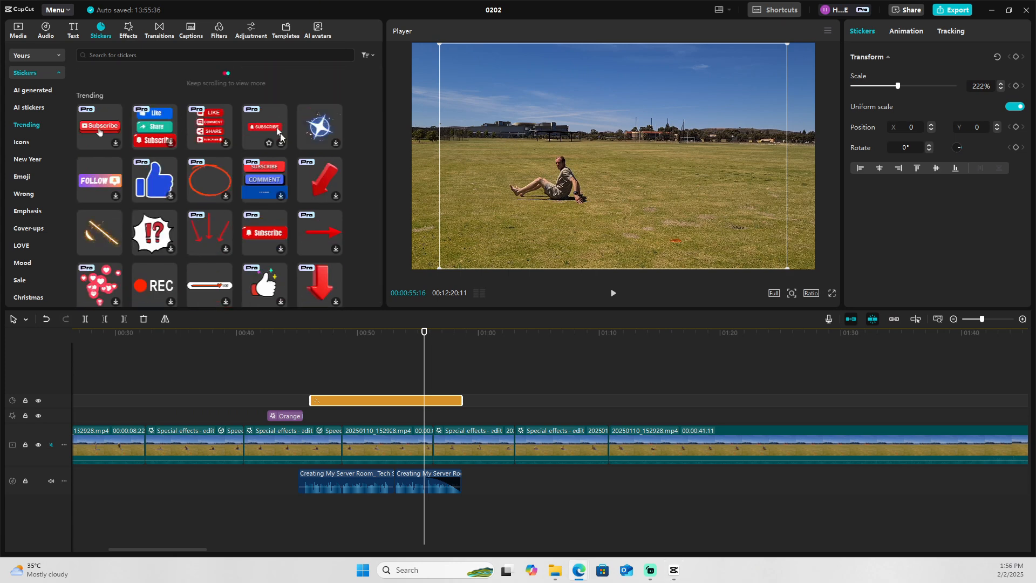
{"action": "left_click", "coordinate": [28, 107]}
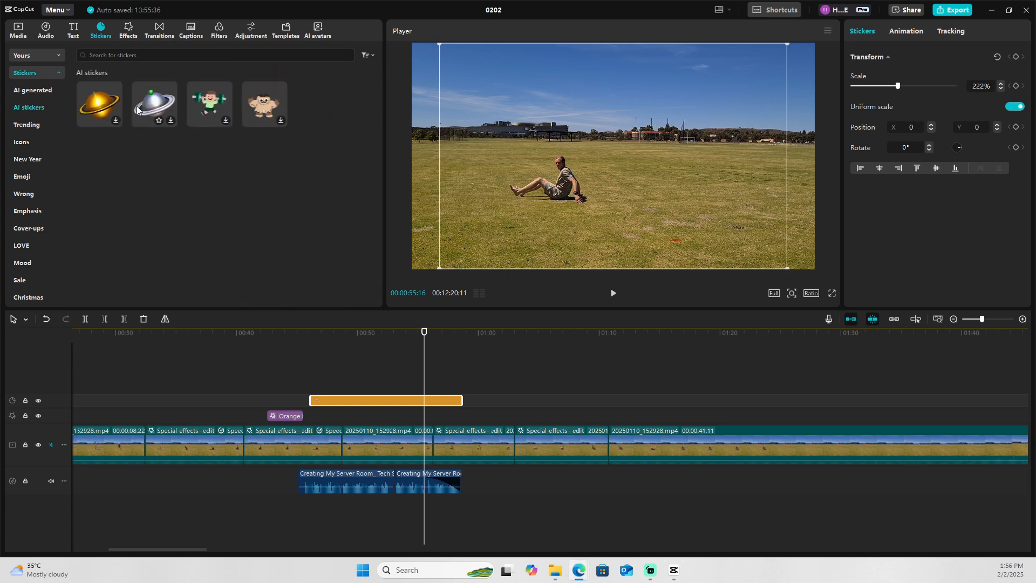
{"action": "left_click", "coordinate": [27, 125]}
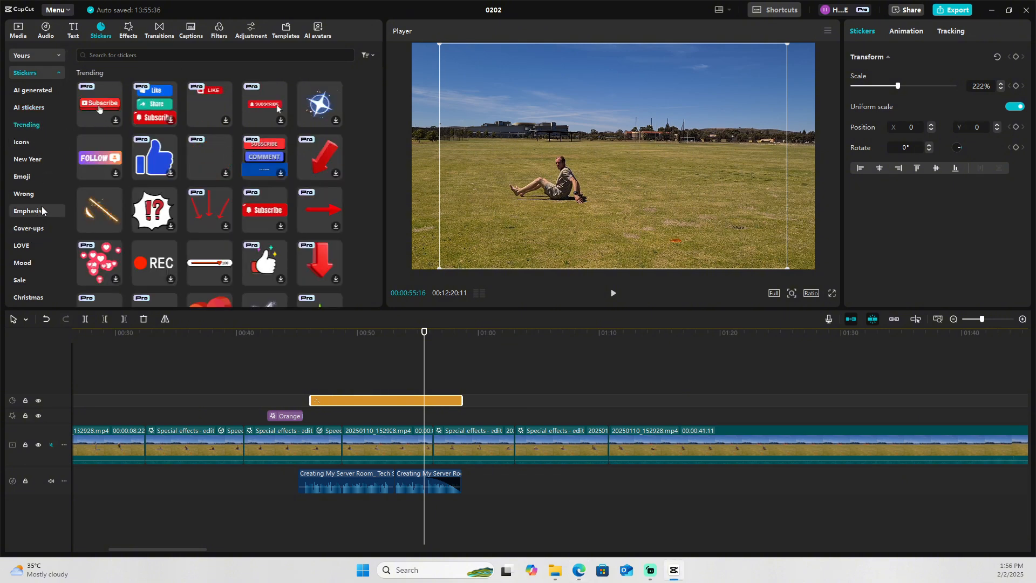
Generate AI stickers from the prompt "INHABBITING MYSELF INTO THE ENVIRONMENT", allowing prompts and generated content to be stored.
{"action": "left_click", "coordinate": [46, 91]}
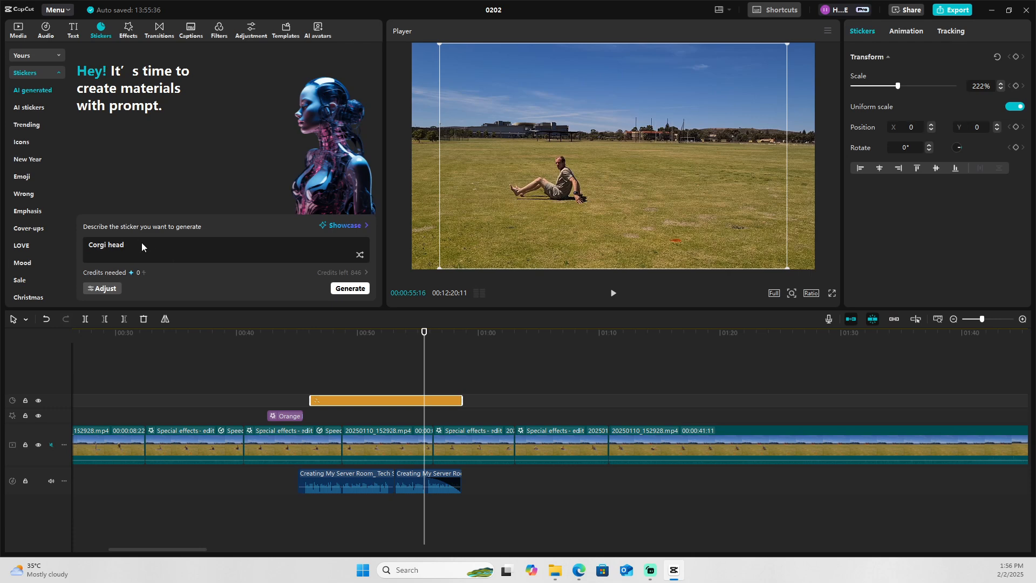
{"action": "key", "text": "BackSpace"}
{"action": "key", "text": "BackSpace"}
{"action": "key", "text": "BackSpace"}
{"action": "key", "text": "BackSpace"}
{"action": "key", "text": "BackSpace"}
{"action": "key", "text": "BackSpace"}
{"action": "key", "text": "BackSpace"}
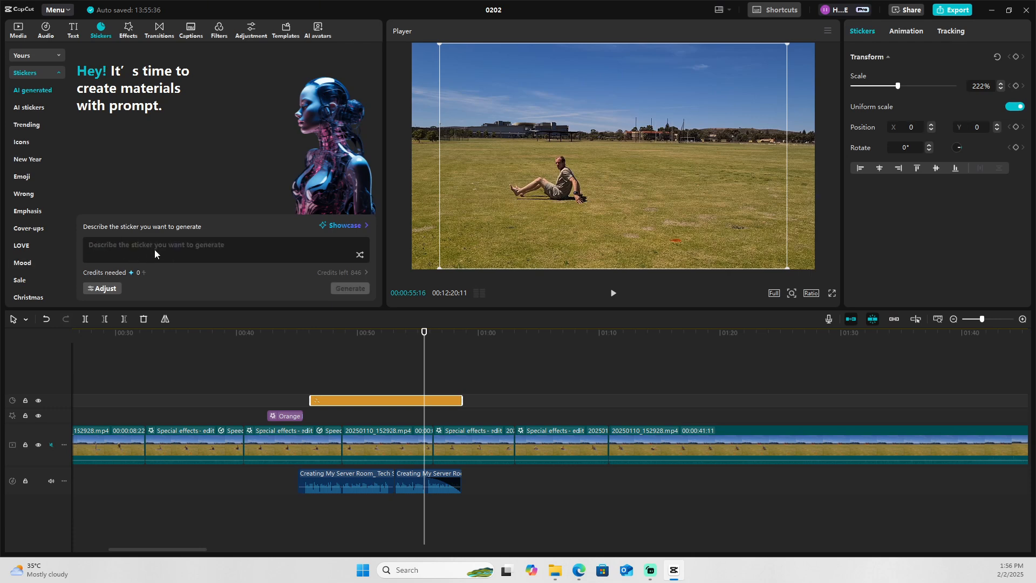
{"action": "type", "text": "I"}
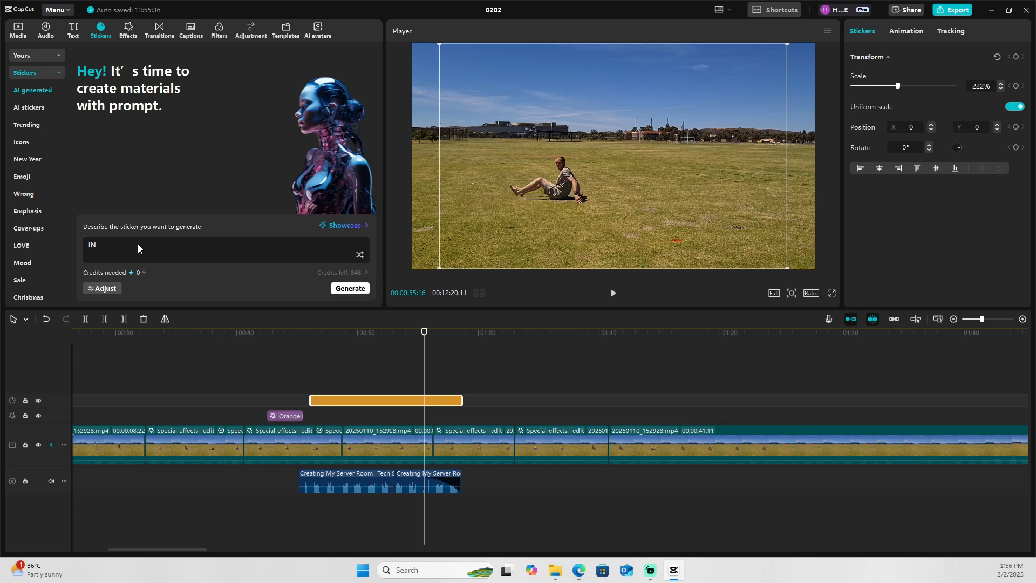
{"action": "key", "text": "BackSpace"}
{"action": "type", "text": "INHABBITING MYSELF INTO THE ENVIRONMENT"}
{"action": "left_click", "coordinate": [355, 291]}
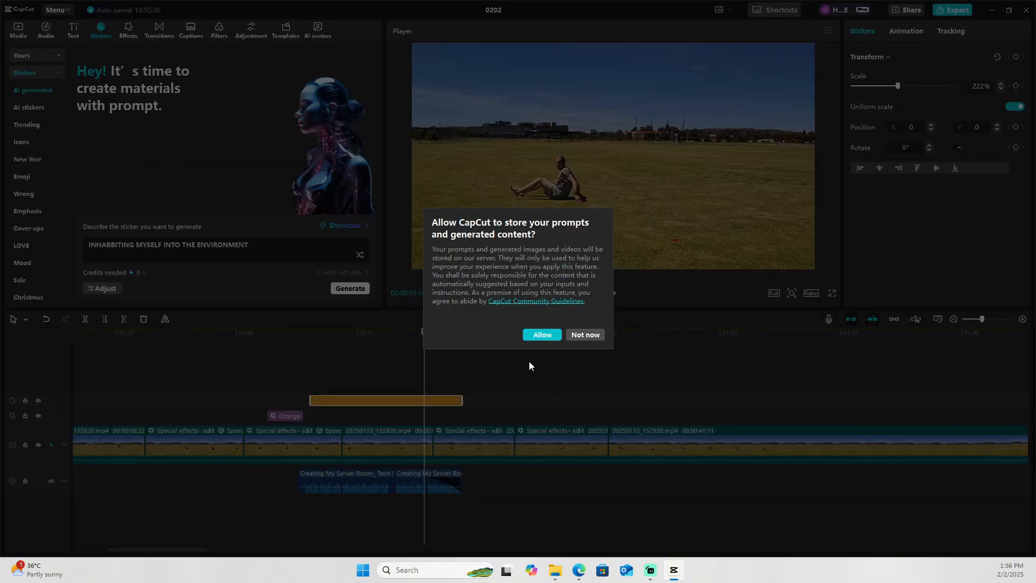
{"action": "left_click", "coordinate": [542, 334]}
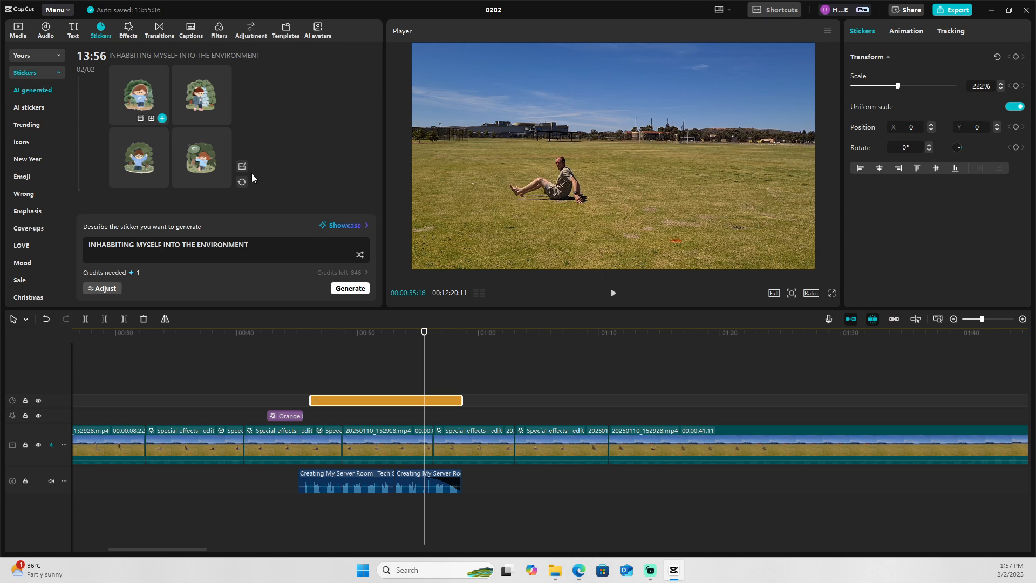
Add the first generated sticker at 90% scale, positioned at X 997, Y -365, and play the section back.
{"action": "left_click", "coordinate": [162, 118]}
{"action": "left_click_drag", "start_coordinate": [611, 104], "coordinate": [610, 161]}
{"action": "left_click_drag", "start_coordinate": [471, 73], "coordinate": [662, 108]}
{"action": "left_click", "coordinate": [612, 293]}
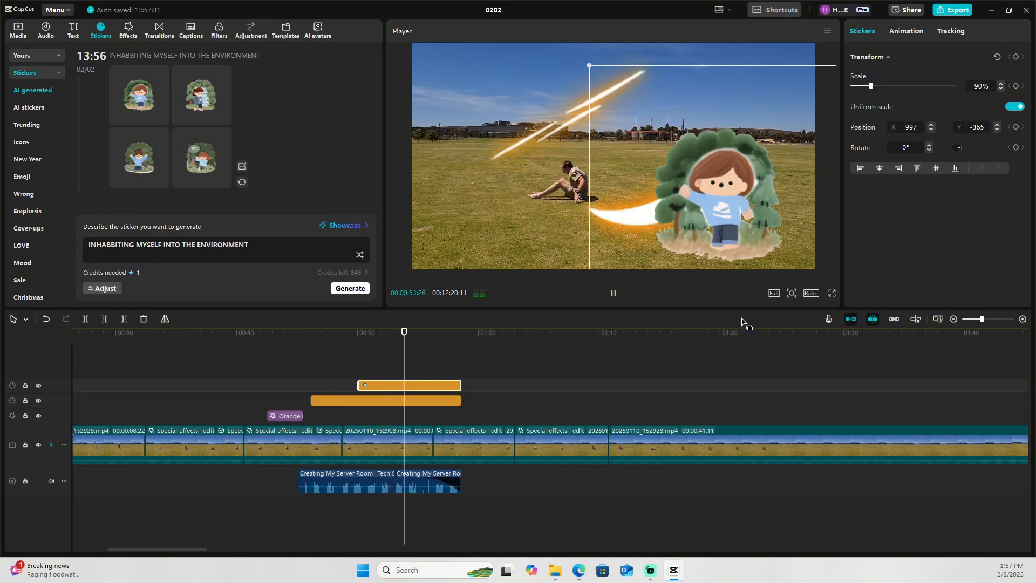
{"action": "left_click", "coordinate": [613, 294]}
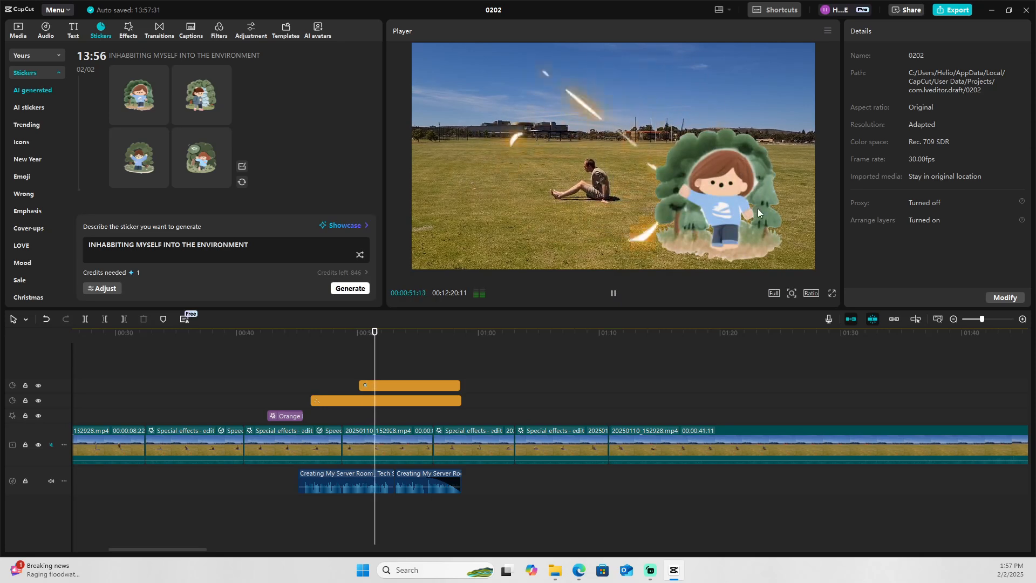
{"action": "left_click", "coordinate": [613, 296]}
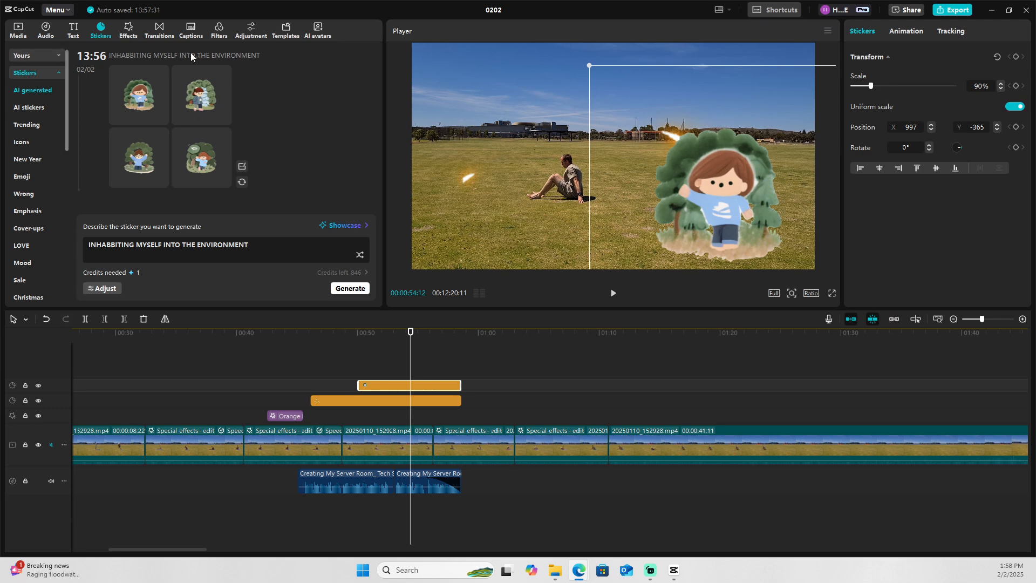
Add the red right-pointing arrow sticker from the Trending stickers on a track above the generated sticker, at X -298, Y -743.
{"action": "left_click", "coordinate": [37, 107]}
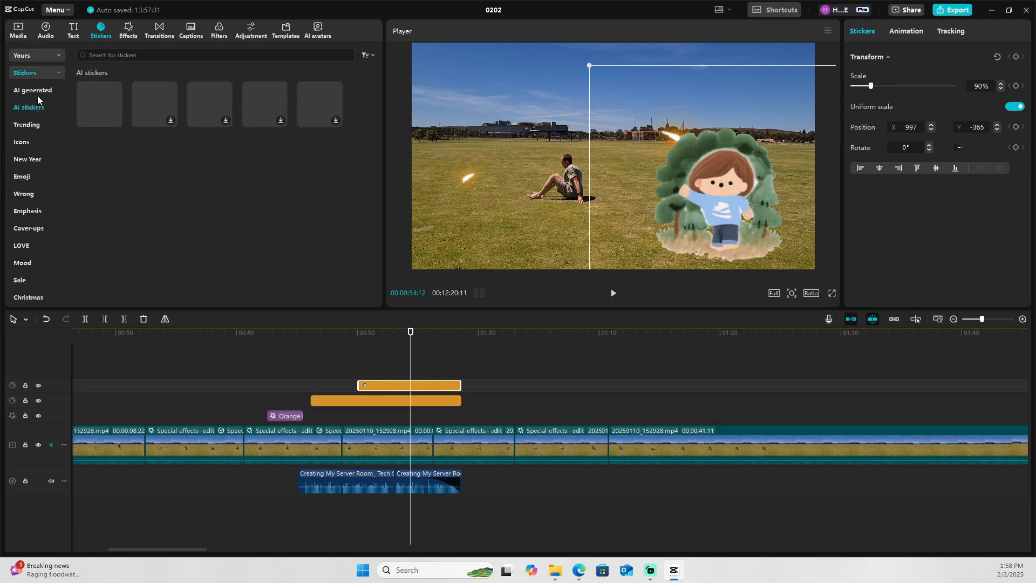
{"action": "left_click", "coordinate": [30, 128]}
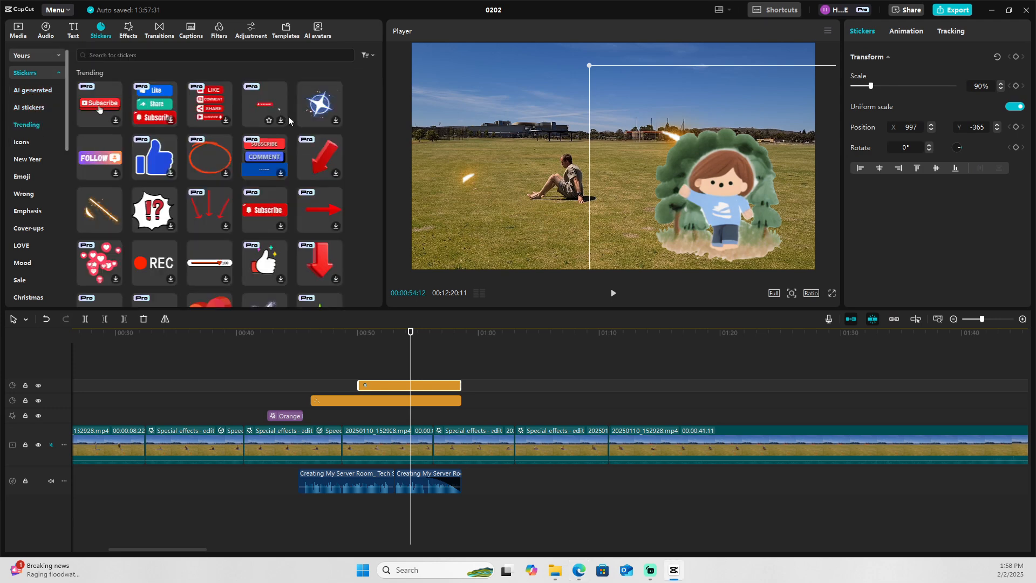
{"action": "left_click", "coordinate": [323, 213]}
{"action": "left_click_drag", "start_coordinate": [321, 211], "coordinate": [383, 373]}
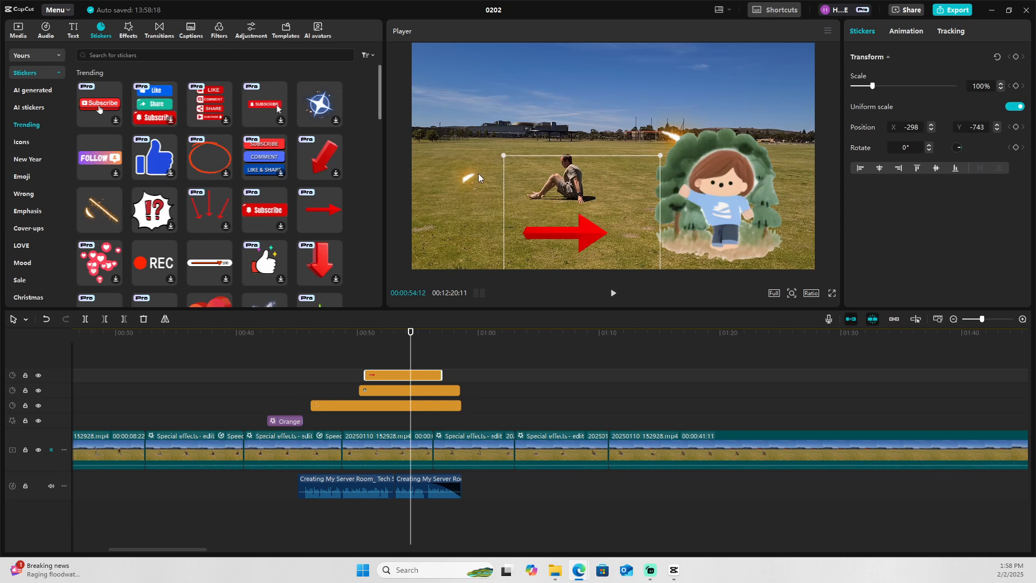
Enable chroma key on the field clip at 00:00:51:00 and sample the light blue of the sky as the key color.
{"action": "left_click", "coordinate": [386, 450]}
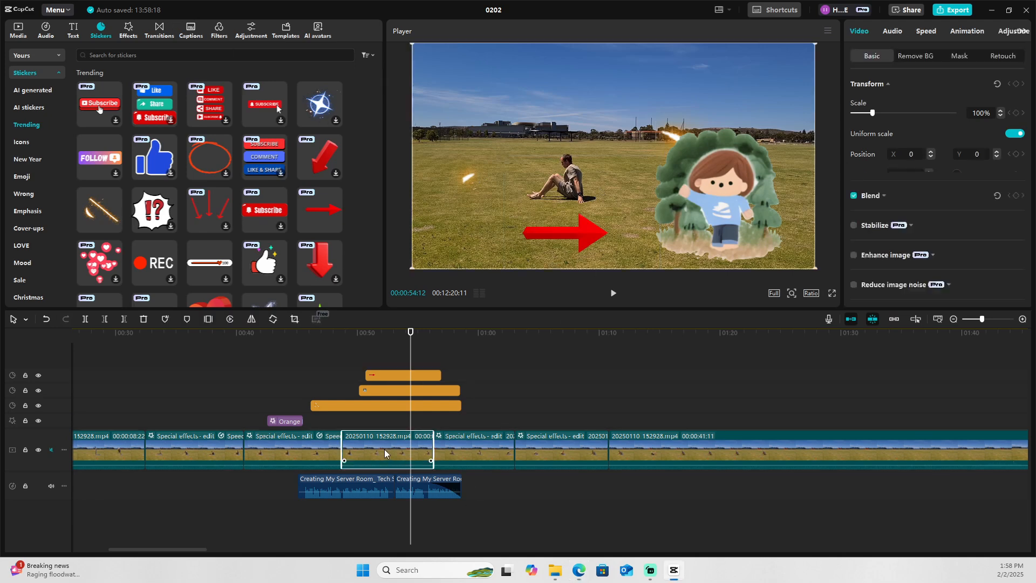
{"action": "left_click", "coordinate": [412, 334]}
{"action": "left_click_drag", "start_coordinate": [412, 334], "coordinate": [370, 334]}
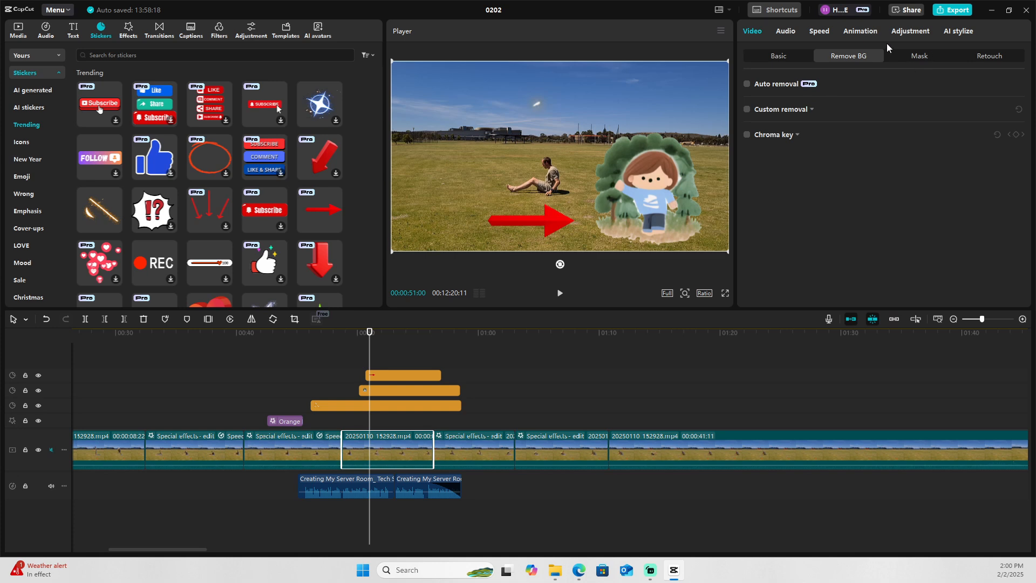
{"action": "left_click", "coordinate": [748, 138]}
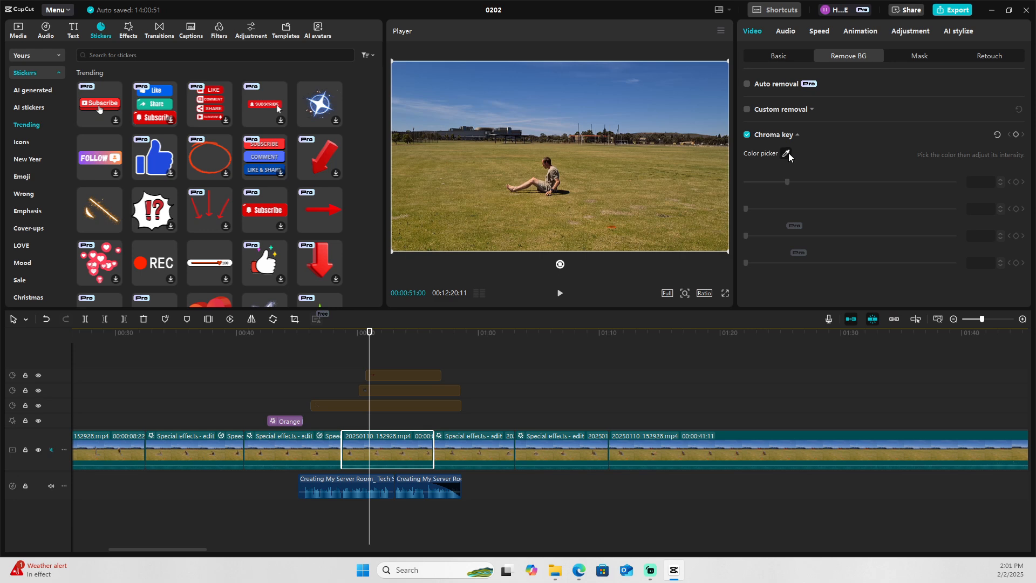
{"action": "left_click", "coordinate": [787, 153]}
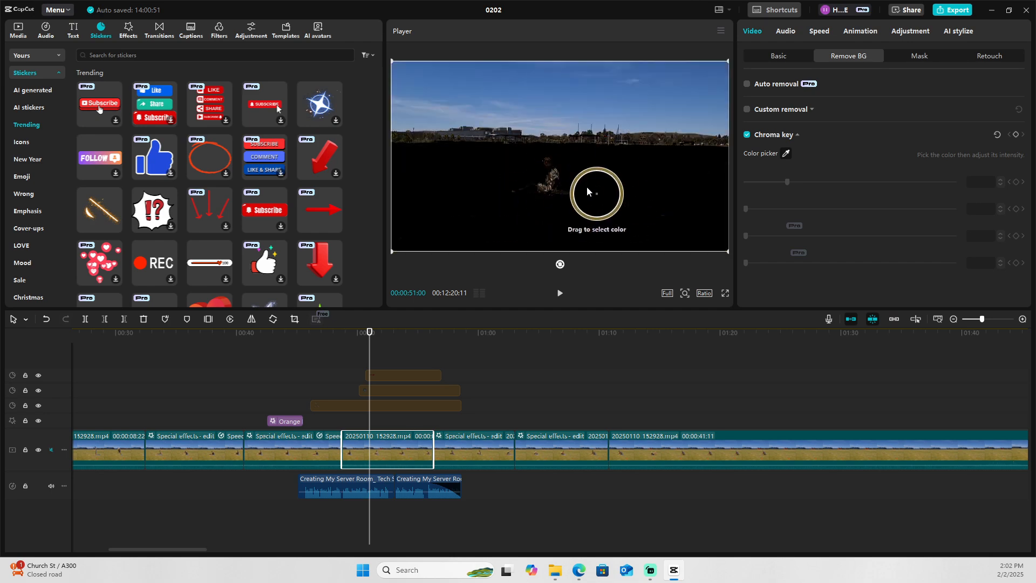
{"action": "left_click_drag", "start_coordinate": [546, 179], "coordinate": [552, 98]}
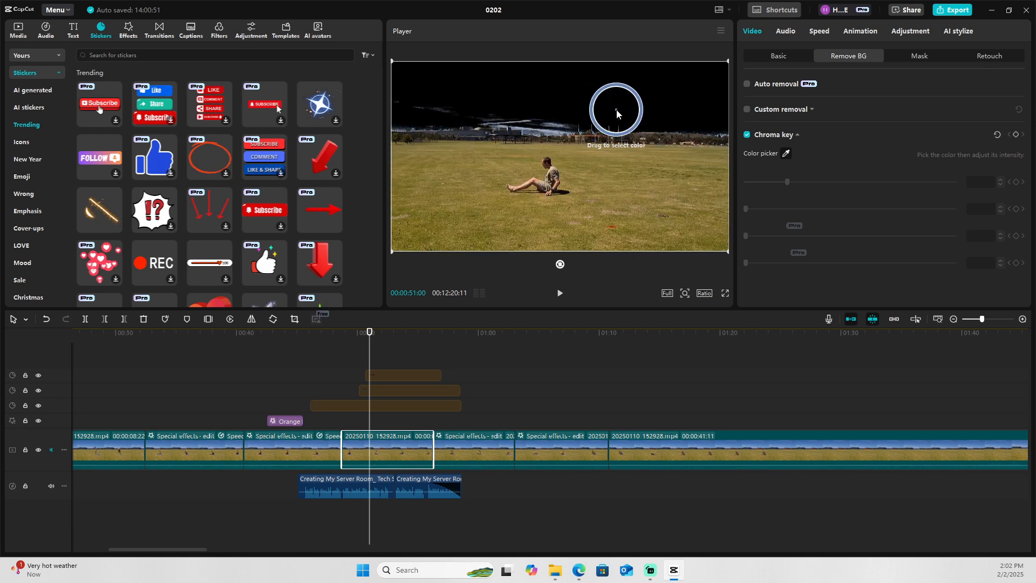
{"action": "left_click", "coordinate": [577, 121]}
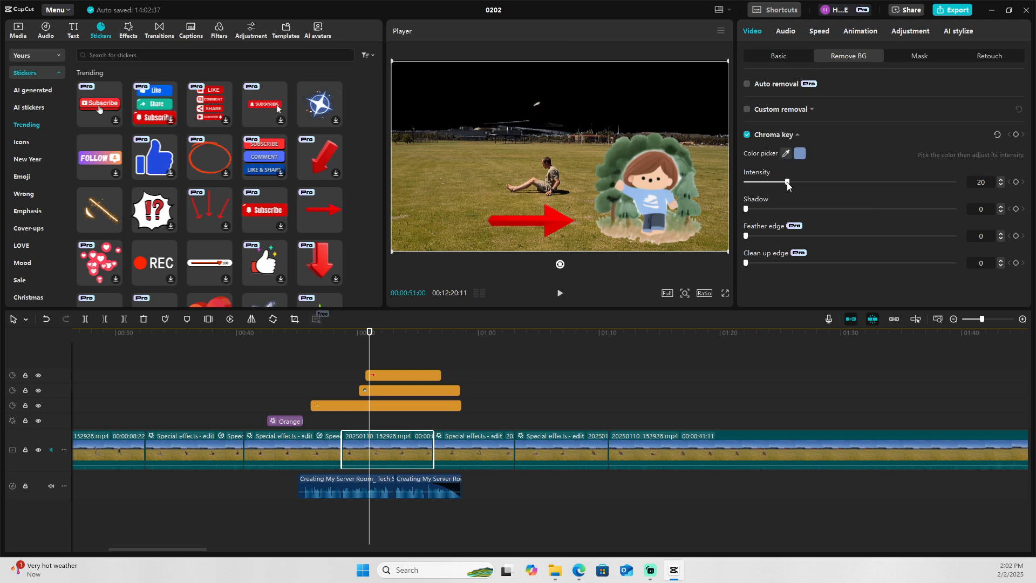
Set the chroma key's intensity to 43, shadow to 100, feather edge to 23 and clean up edge to 58.
{"action": "left_click_drag", "start_coordinate": [787, 182], "coordinate": [955, 182]}
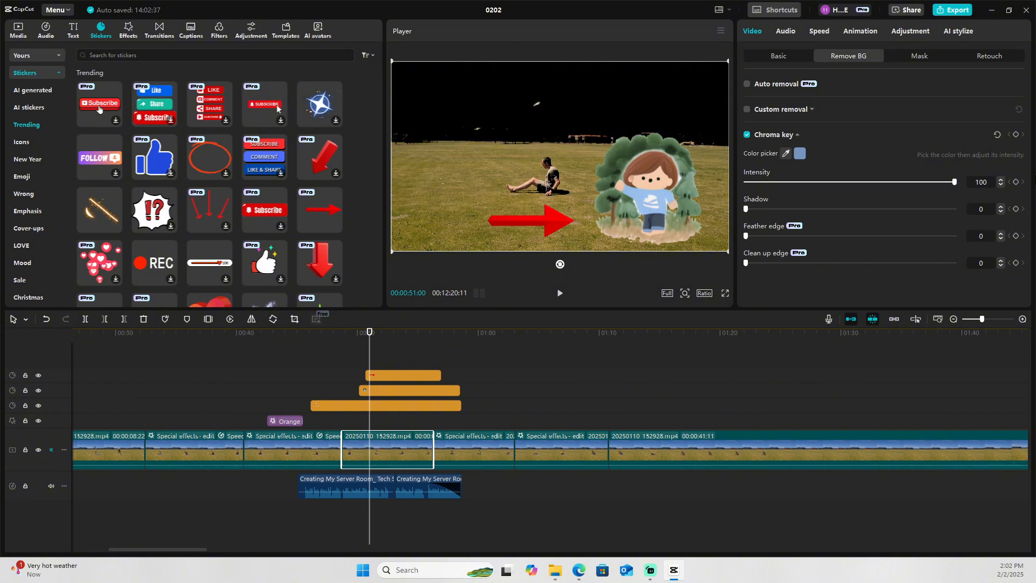
{"action": "left_click_drag", "start_coordinate": [954, 182], "coordinate": [944, 148]}
{"action": "left_click_drag", "start_coordinate": [746, 209], "coordinate": [955, 210]}
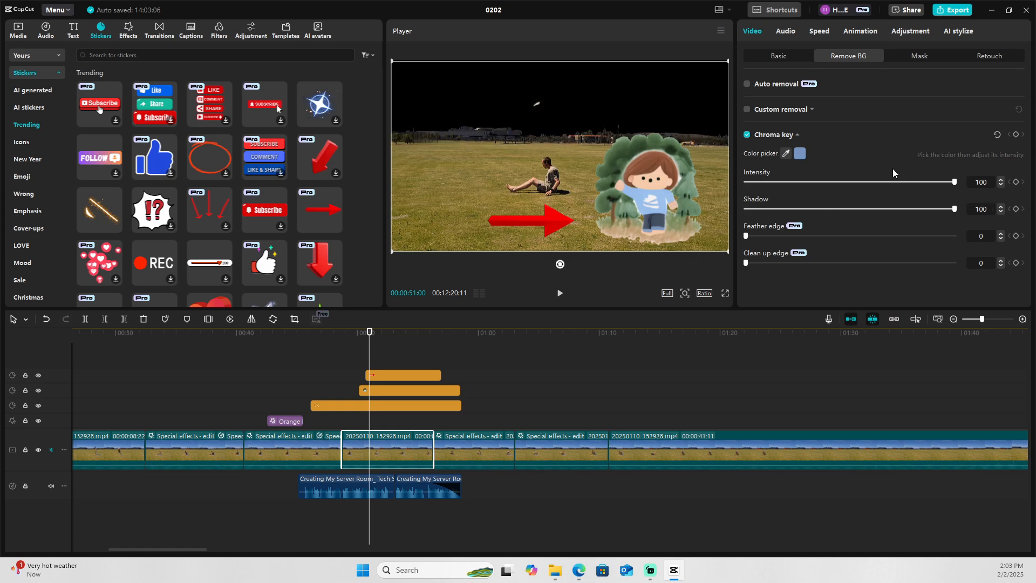
{"action": "left_click_drag", "start_coordinate": [955, 181], "coordinate": [835, 183]}
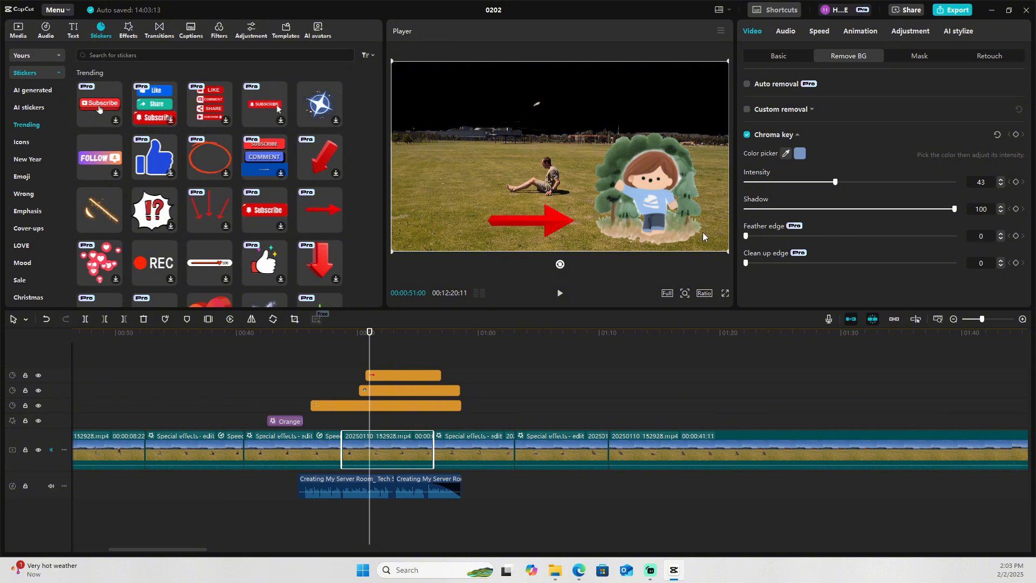
{"action": "left_click_drag", "start_coordinate": [758, 235], "coordinate": [787, 236]}
{"action": "left_click_drag", "start_coordinate": [746, 262], "coordinate": [866, 265]}
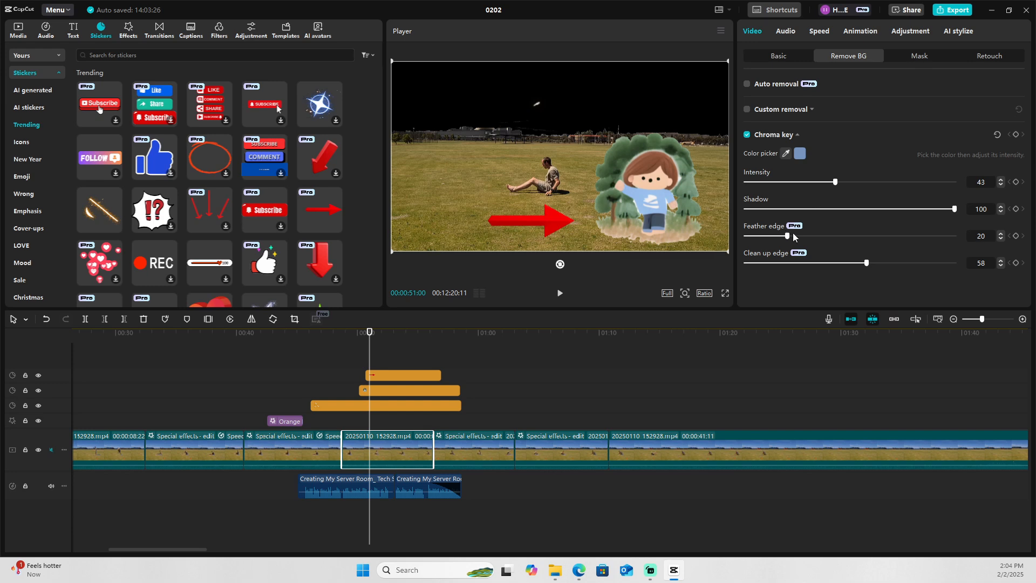
{"action": "mouse_move", "coordinate": [793, 238]}
{"action": "left_mouse_down"}
{"action": "mouse_move", "coordinate": [826, 236]}
{"action": "mouse_move", "coordinate": [794, 239]}
{"action": "left_mouse_up"}
Try a deeper sky blue as the chroma key color, and undo that color pick.
{"action": "left_click", "coordinate": [785, 153]}
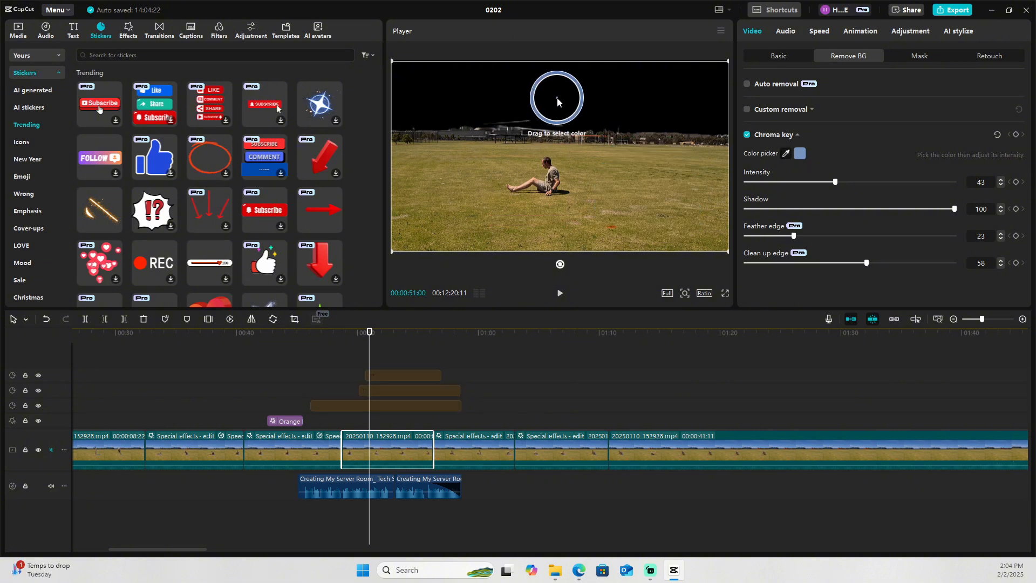
{"action": "left_click", "coordinate": [569, 109]}
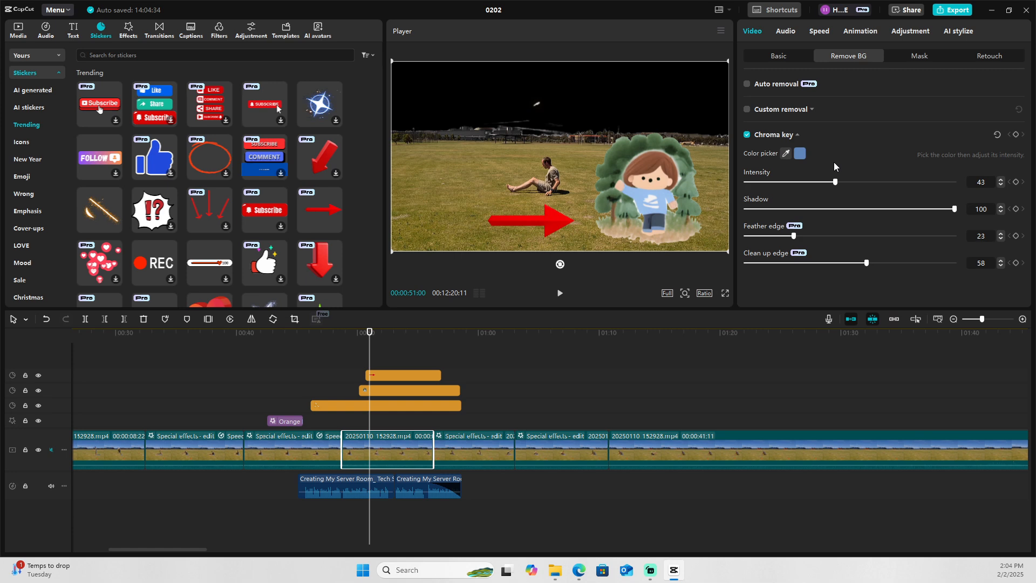
{"action": "left_click", "coordinate": [52, 321]}
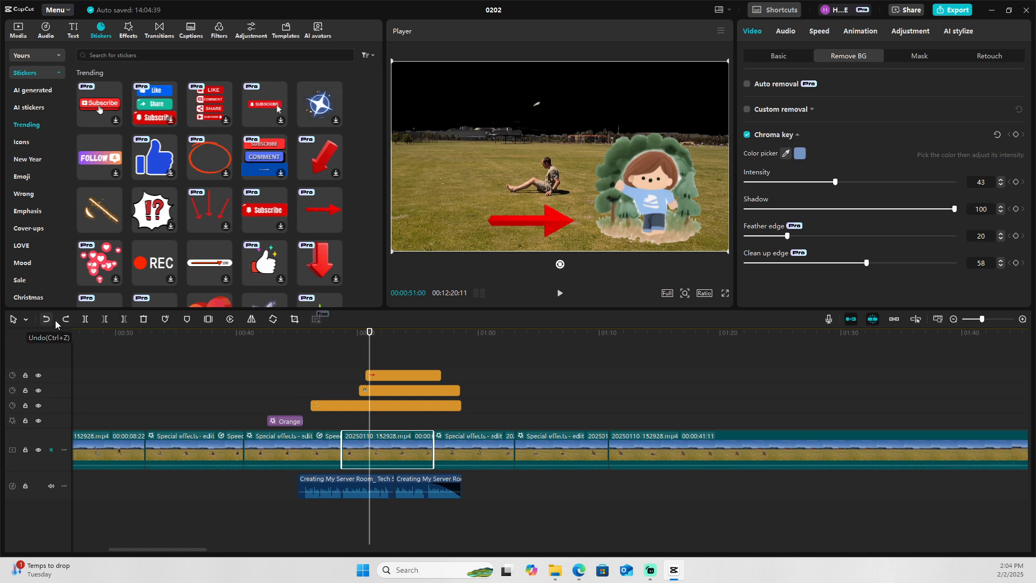
{"action": "left_click", "coordinate": [66, 319]}
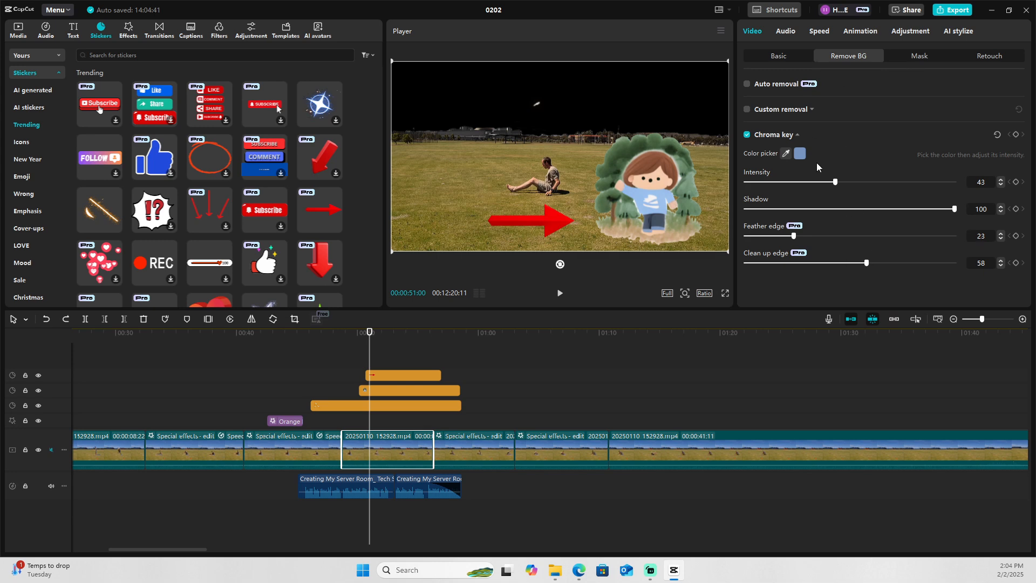
Look through the brand backgrounds and patterns offered as canvas for the keyed clip.
{"action": "left_click", "coordinate": [784, 58]}
{"action": "scroll", "coordinate": [815, 179], "scroll_direction": "down", "scroll_amount": 10}
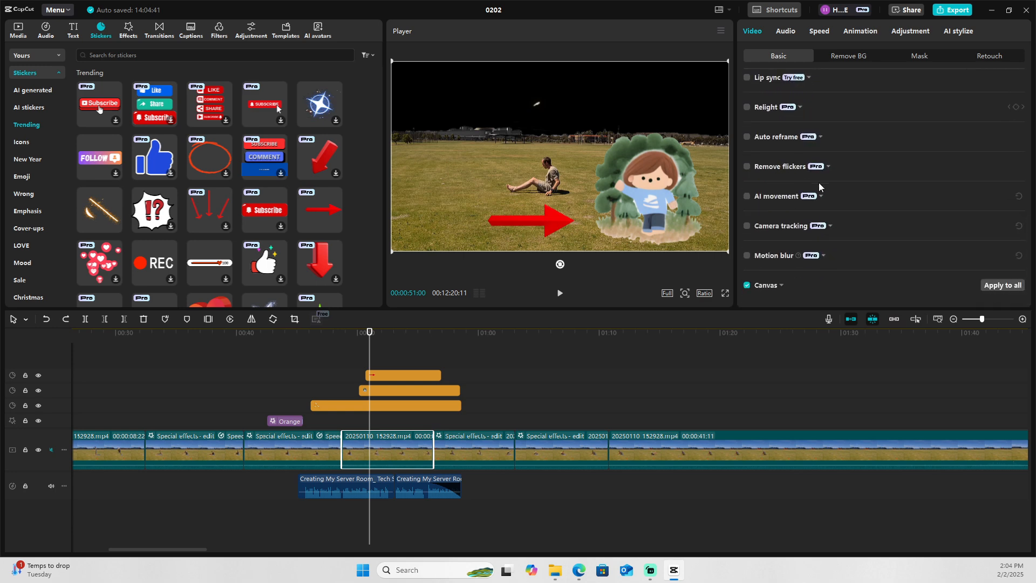
{"action": "left_click", "coordinate": [780, 286]}
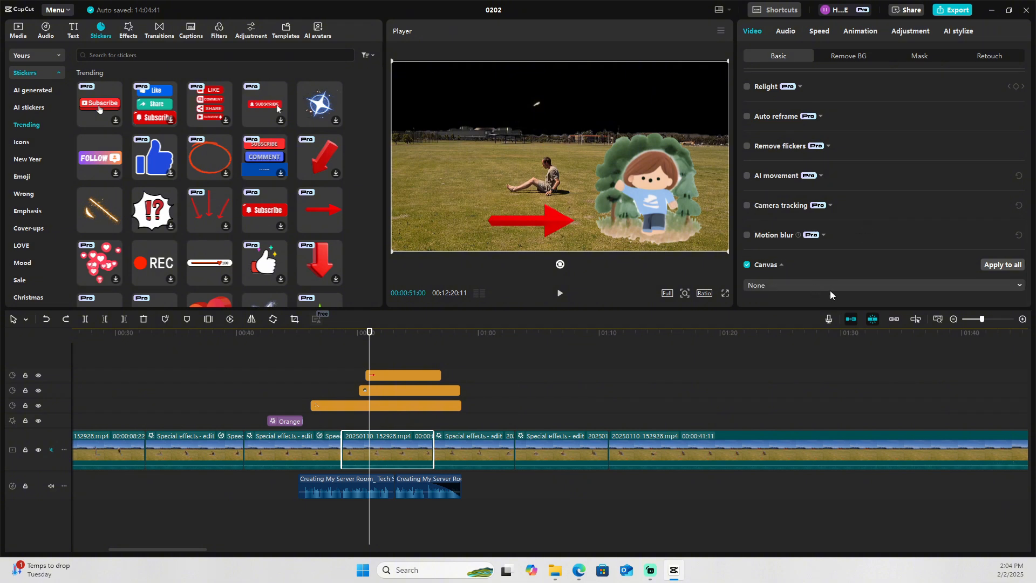
{"action": "left_click", "coordinate": [833, 288]}
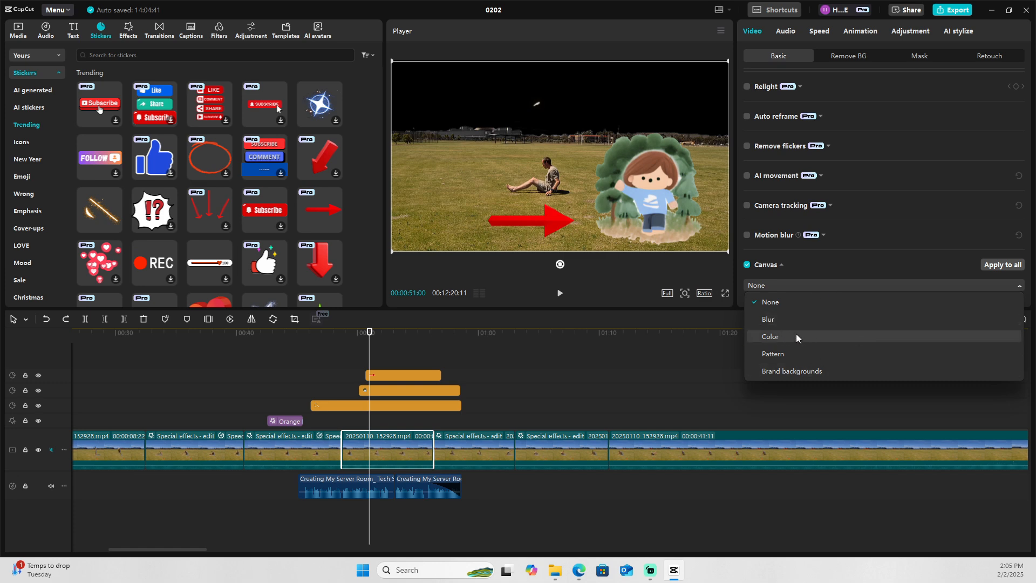
{"action": "left_click", "coordinate": [795, 373]}
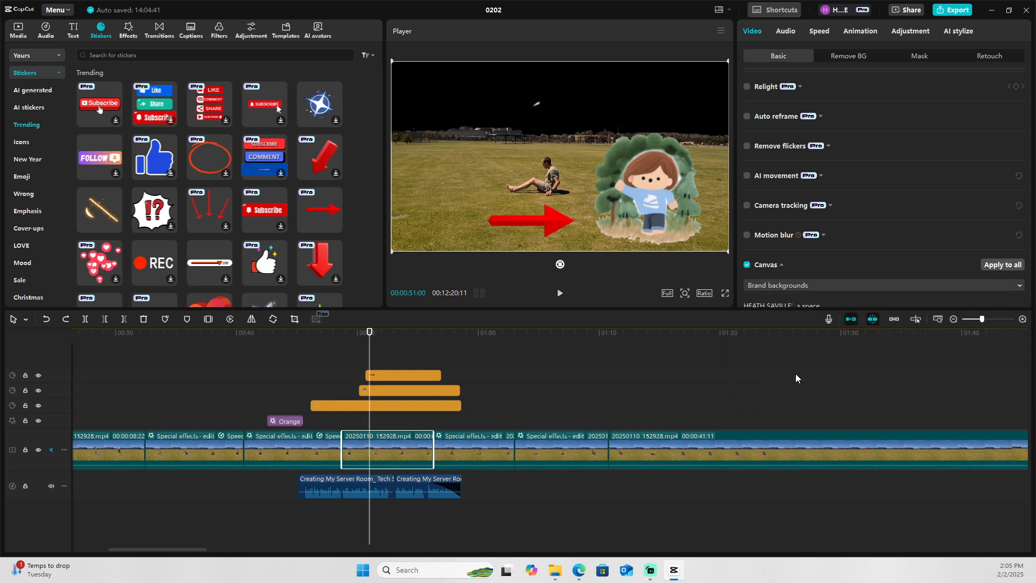
{"action": "scroll", "coordinate": [851, 234], "scroll_direction": "down", "scroll_amount": 2}
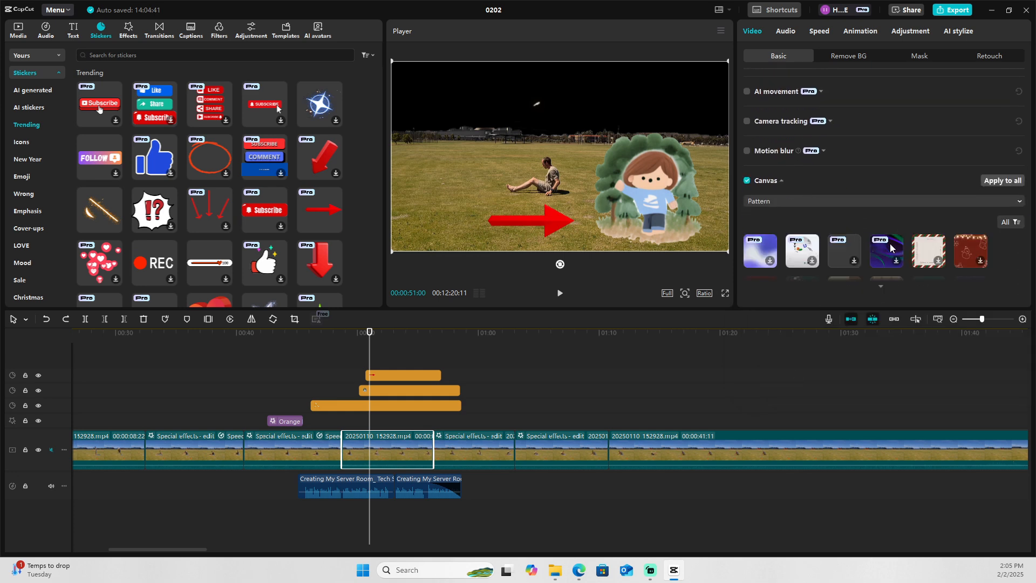
Try several blur strengths as the canvas background of the keyed clip.
{"action": "left_click", "coordinate": [775, 200]}
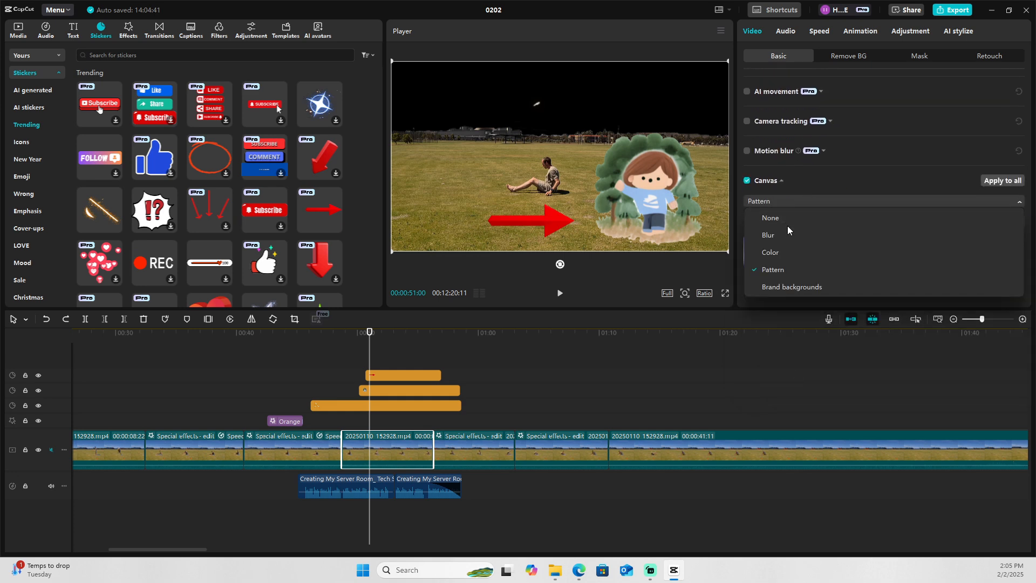
{"action": "left_click", "coordinate": [788, 233]}
{"action": "left_click", "coordinate": [762, 267]}
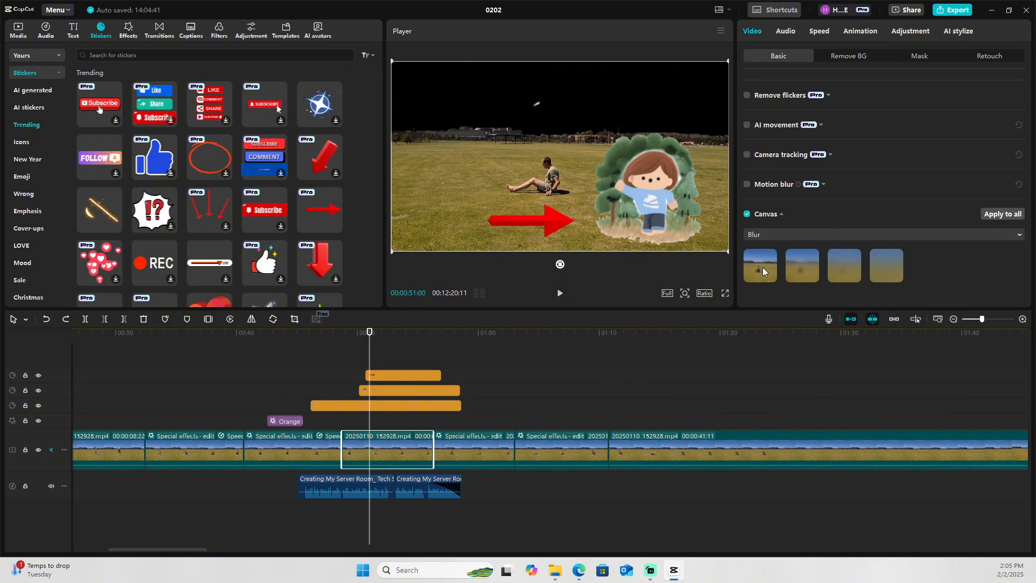
{"action": "left_click", "coordinate": [851, 269]}
{"action": "left_click", "coordinate": [883, 267]}
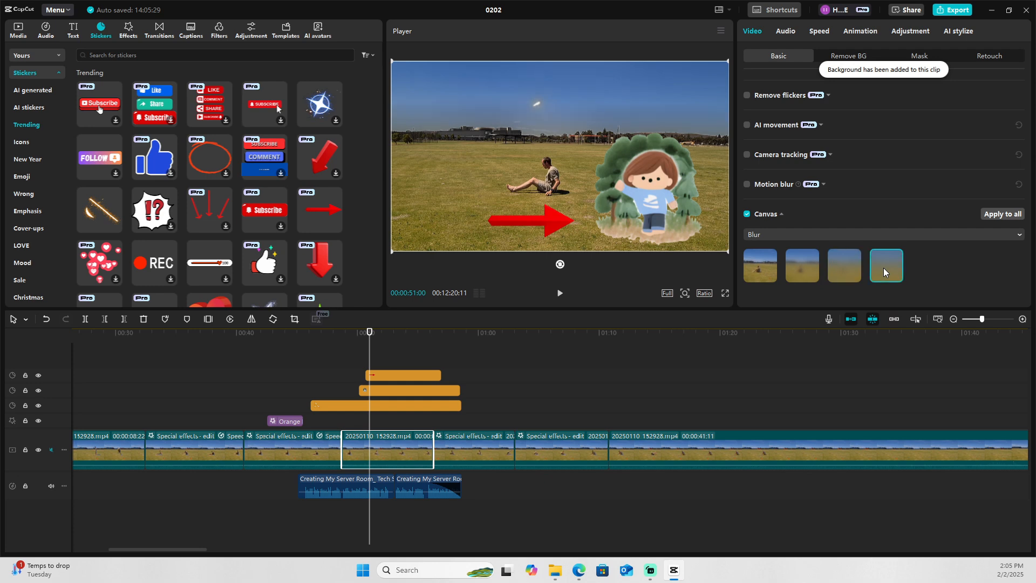
{"action": "left_click", "coordinate": [797, 271]}
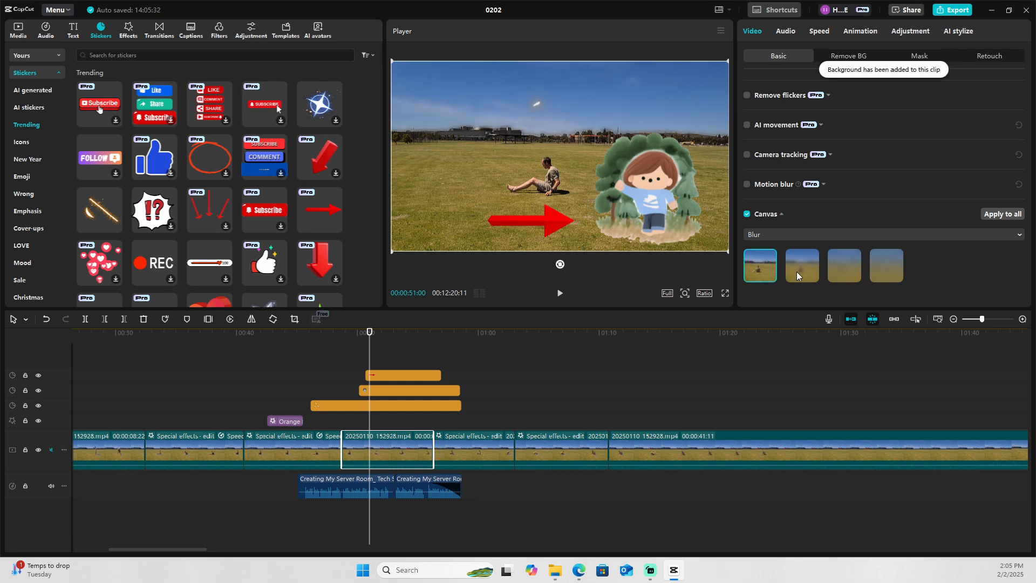
Try solid red and solid blue canvas backgrounds, and undo all canvas background changes including the blur.
{"action": "scroll", "coordinate": [810, 233], "scroll_direction": "down", "scroll_amount": 1}
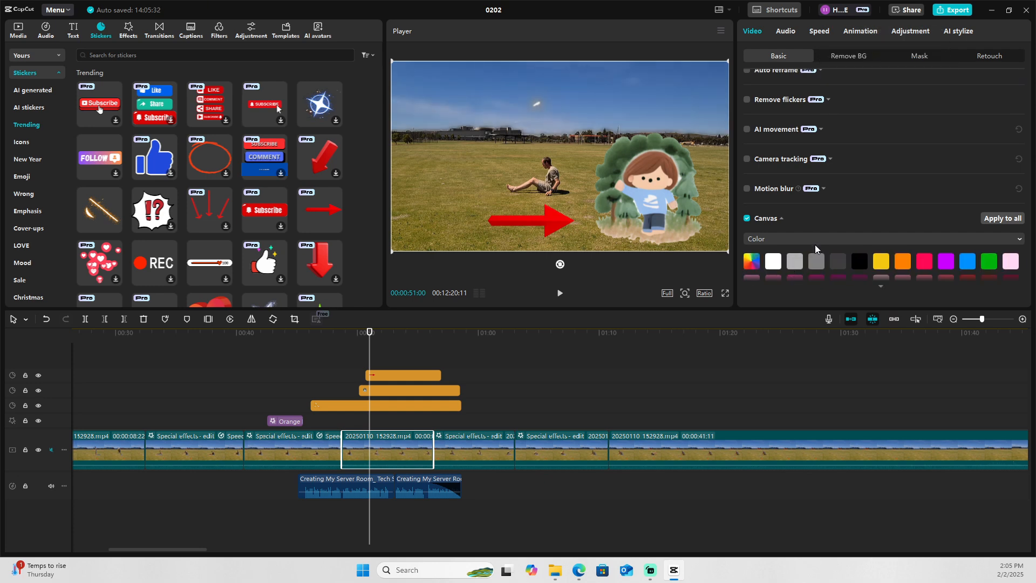
{"action": "left_click", "coordinate": [924, 262]}
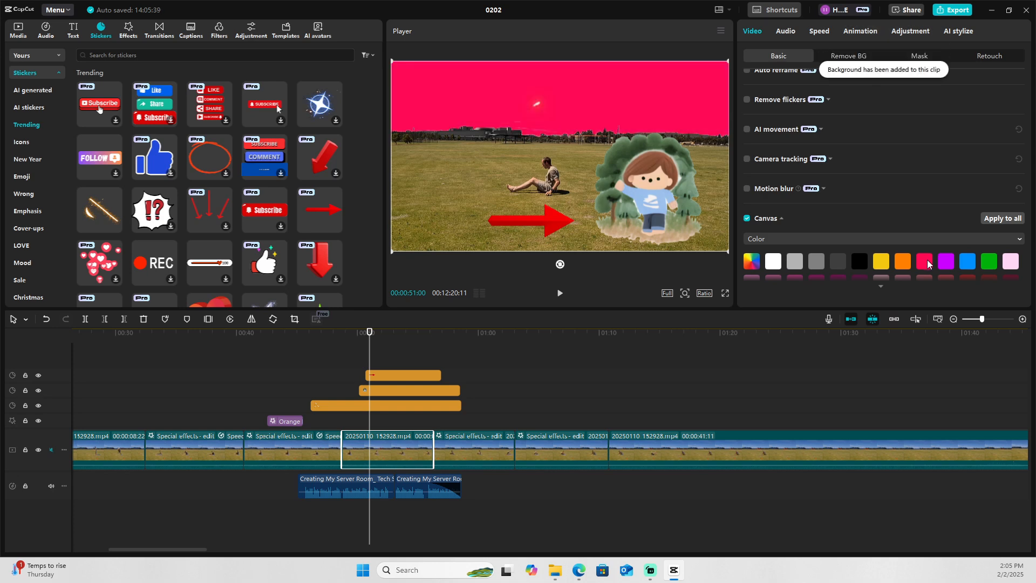
{"action": "left_click", "coordinate": [968, 261]}
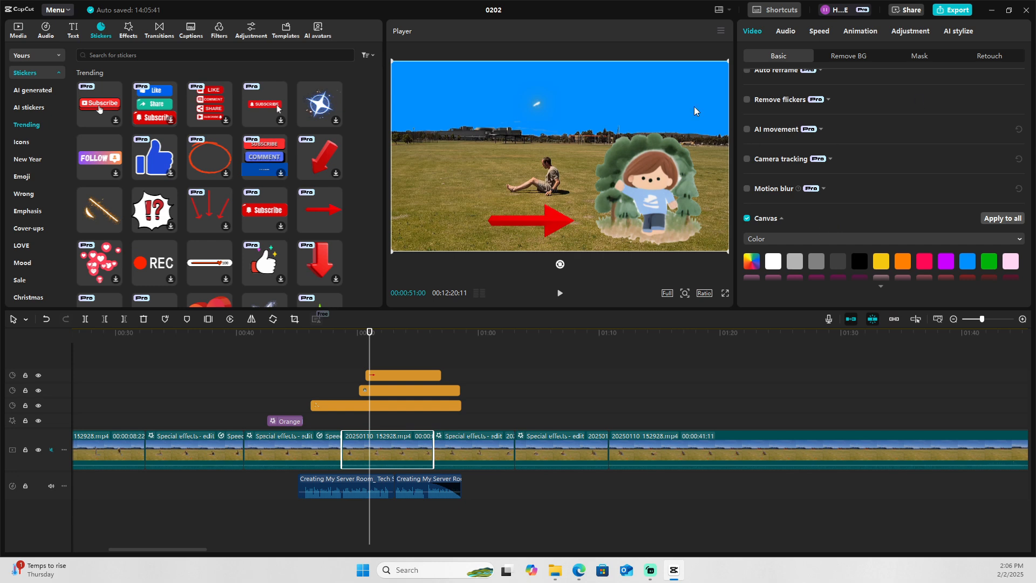
{"action": "left_click", "coordinate": [45, 319]}
{"action": "left_click", "coordinate": [46, 319]}
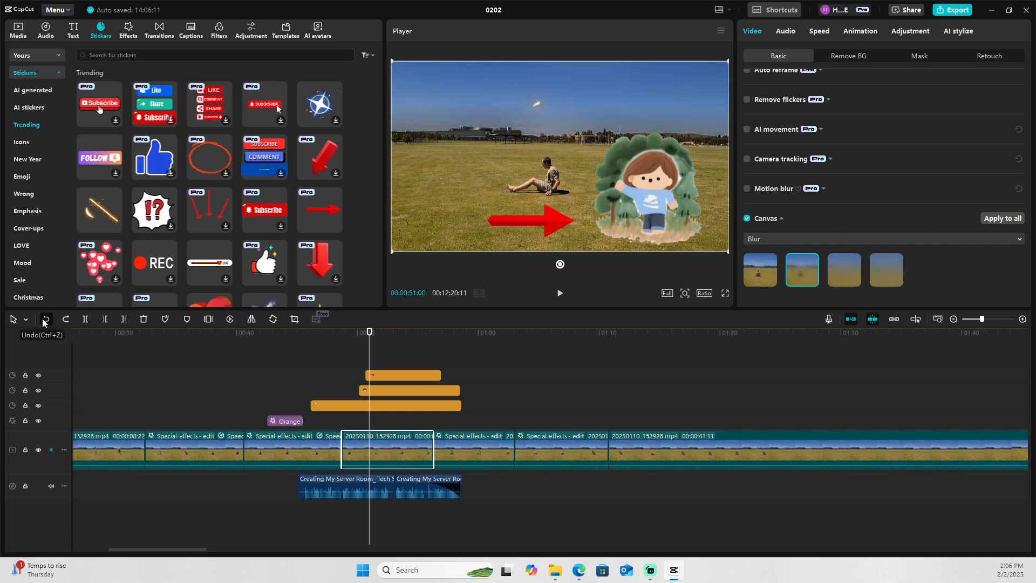
{"action": "left_click", "coordinate": [46, 318]}
{"action": "left_click", "coordinate": [44, 319]}
Set the clip's canvas to Pattern and try the dark purple abstract and the red Christmas backgrounds.
{"action": "left_click", "coordinate": [827, 285]}
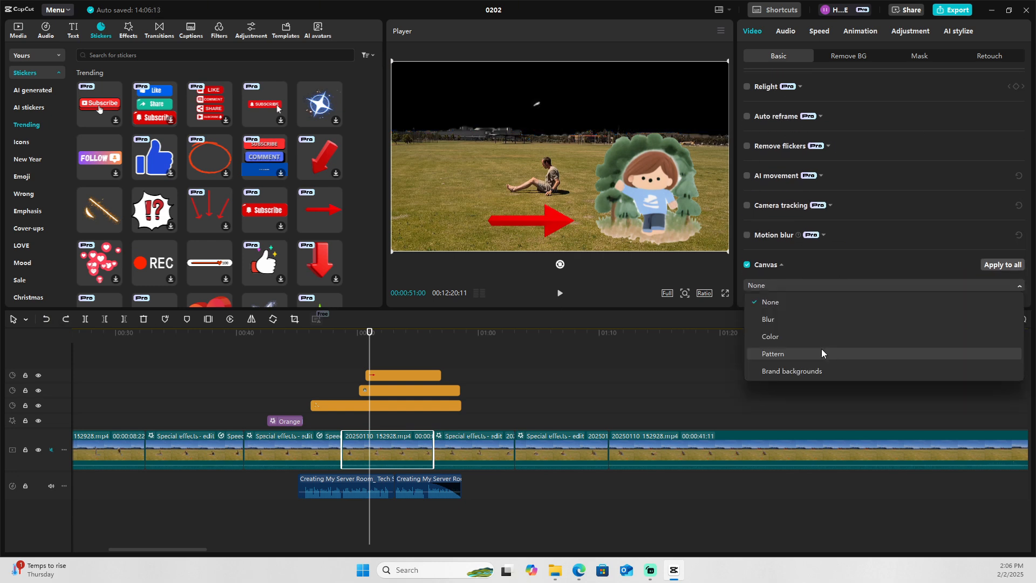
{"action": "left_click", "coordinate": [822, 349]}
{"action": "scroll", "coordinate": [847, 270], "scroll_direction": "down", "scroll_amount": 2}
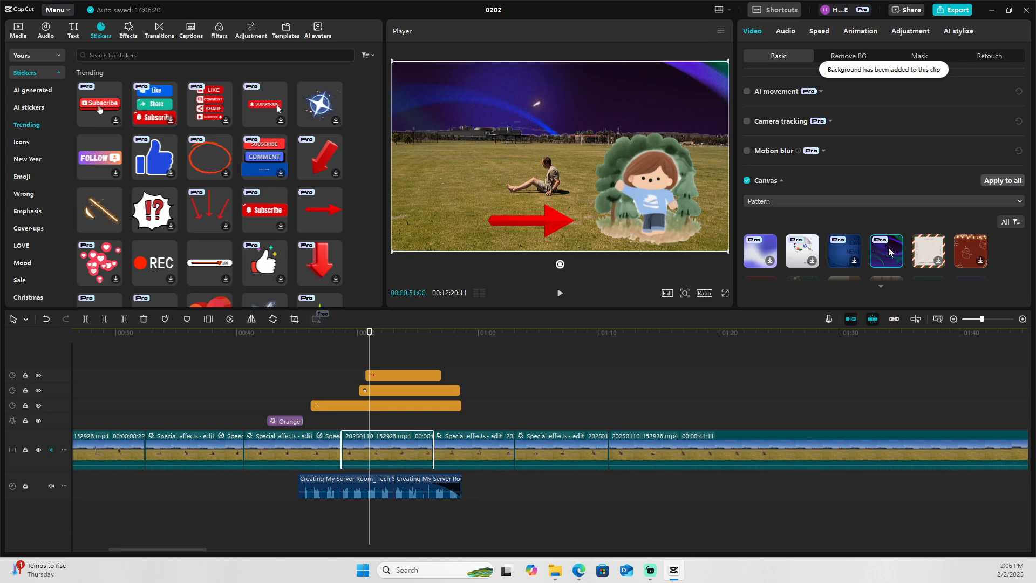
{"action": "left_click", "coordinate": [970, 251]}
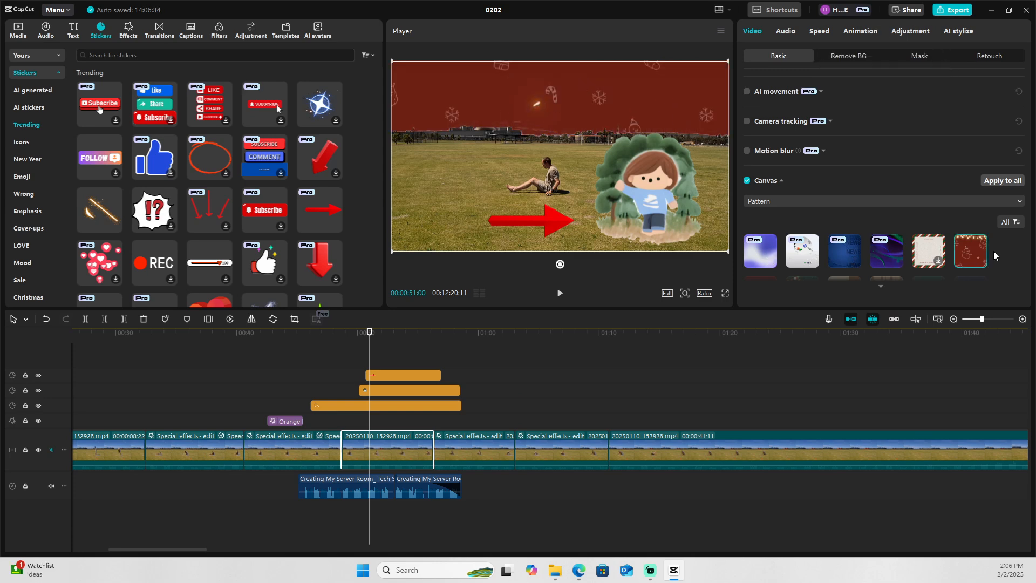
Compare the pink-clouded, purple starry and dark teal starry sky patterns, and apply the orange sunset clouds pattern as the canvas background.
{"action": "scroll", "coordinate": [883, 253], "scroll_direction": "down", "scroll_amount": 10}
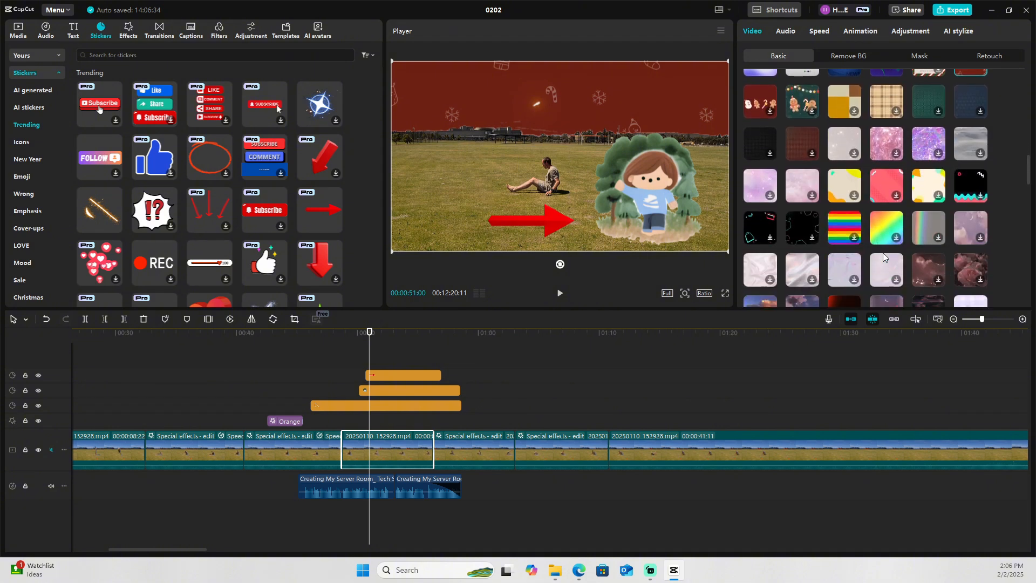
{"action": "scroll", "coordinate": [884, 252], "scroll_direction": "down", "scroll_amount": 1}
{"action": "left_click", "coordinate": [760, 182]}
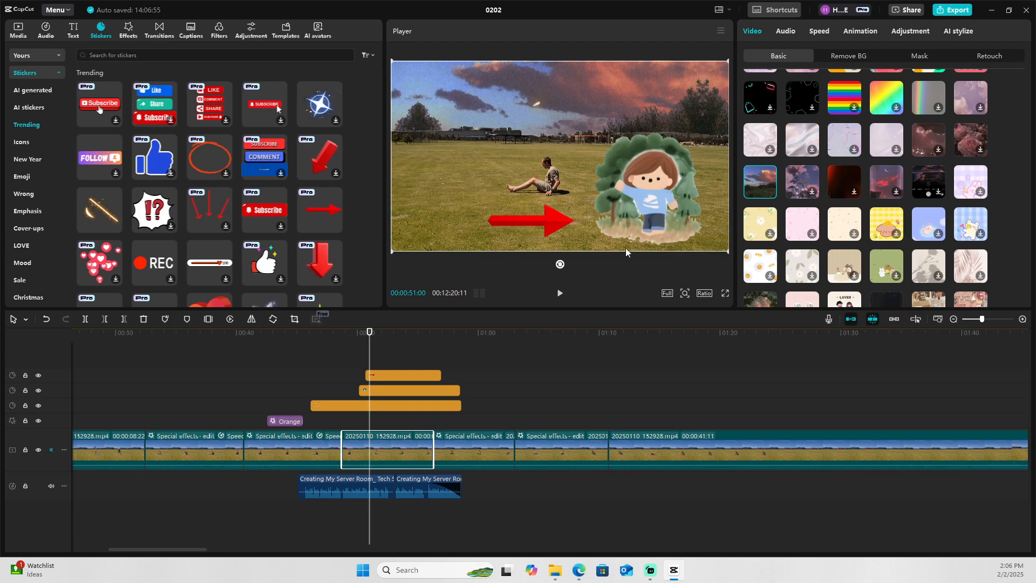
{"action": "scroll", "coordinate": [844, 219], "scroll_direction": "down", "scroll_amount": 3}
{"action": "left_click", "coordinate": [845, 219]}
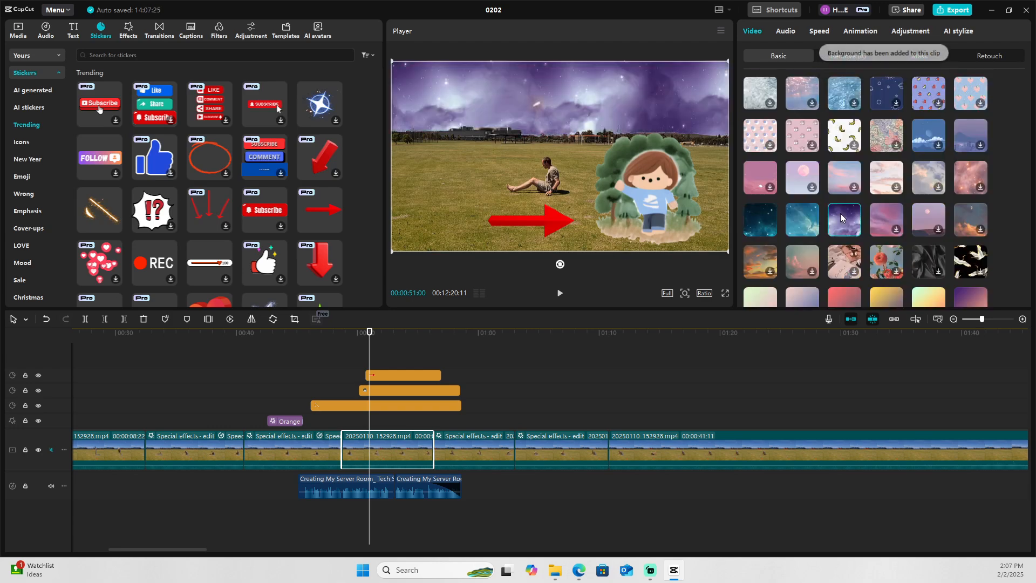
{"action": "left_click", "coordinate": [759, 217]}
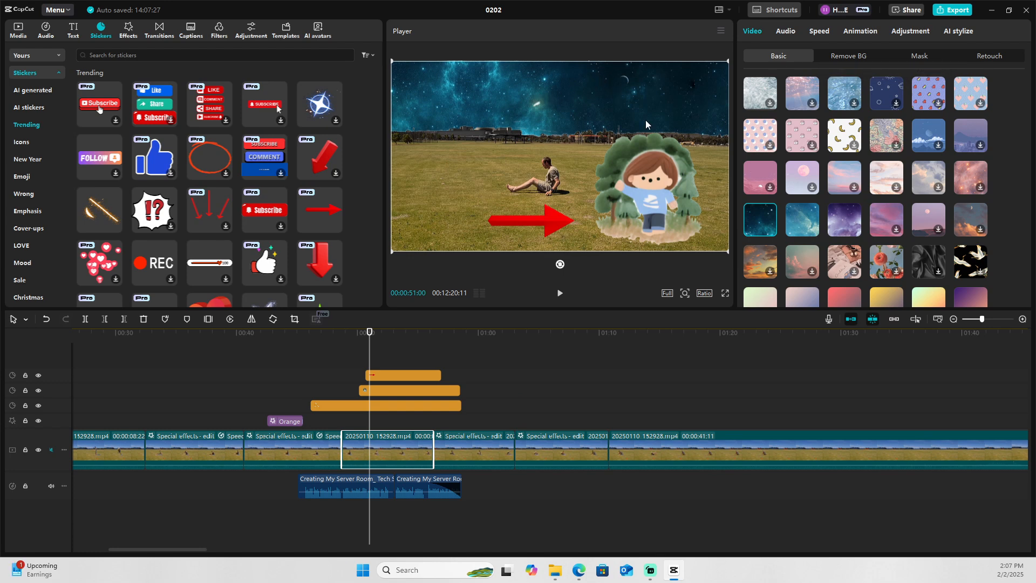
{"action": "left_click", "coordinate": [759, 251]}
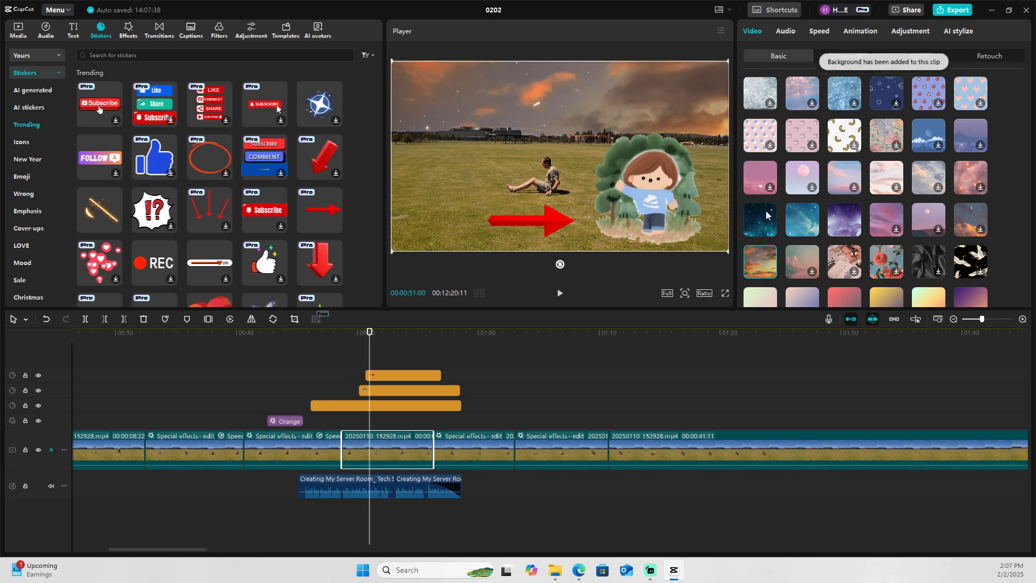
Apply the dark teal starry sky pattern as the clip's canvas background and look at the Brand backgrounds option.
{"action": "left_click", "coordinate": [765, 214]}
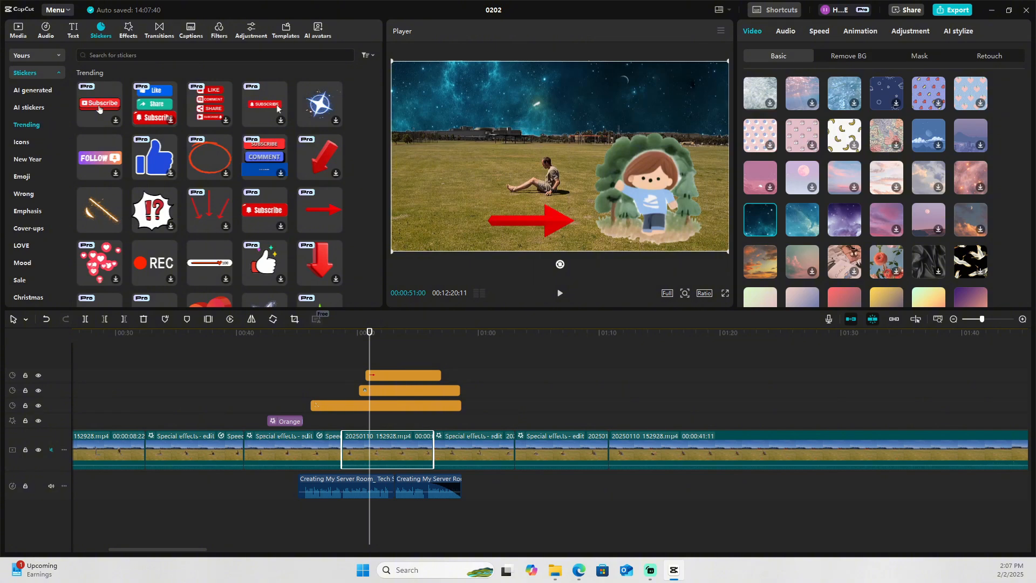
{"action": "scroll", "coordinate": [864, 123], "scroll_direction": "up", "scroll_amount": 3}
{"action": "scroll", "coordinate": [863, 123], "scroll_direction": "down", "scroll_amount": 6}
{"action": "scroll", "coordinate": [864, 130], "scroll_direction": "up", "scroll_amount": 4}
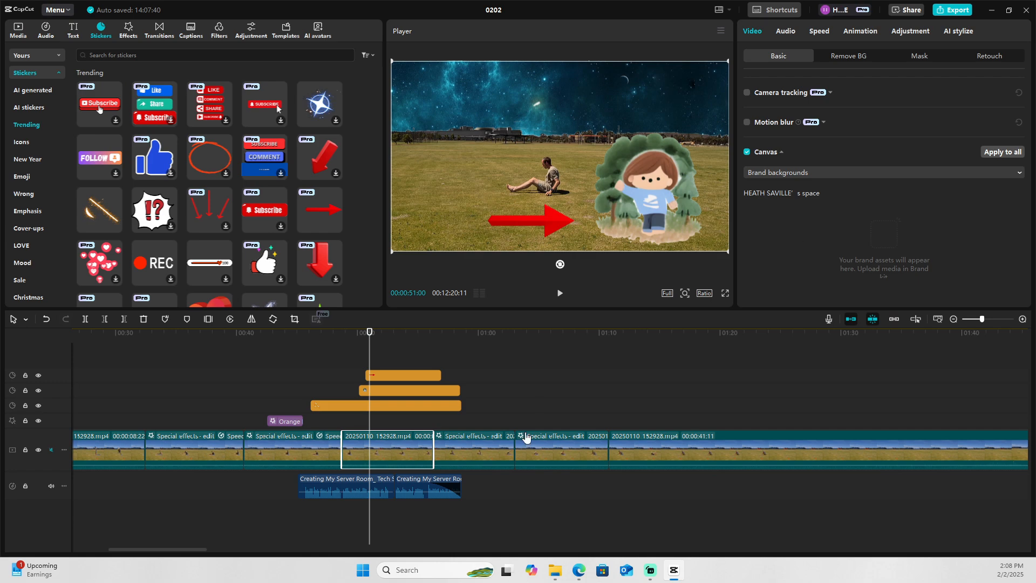
Deselect the clip, close the 0202 project and open the existing personal space.
{"action": "mouse_move", "coordinate": [579, 570]}
{"action": "left_click", "coordinate": [691, 520]}
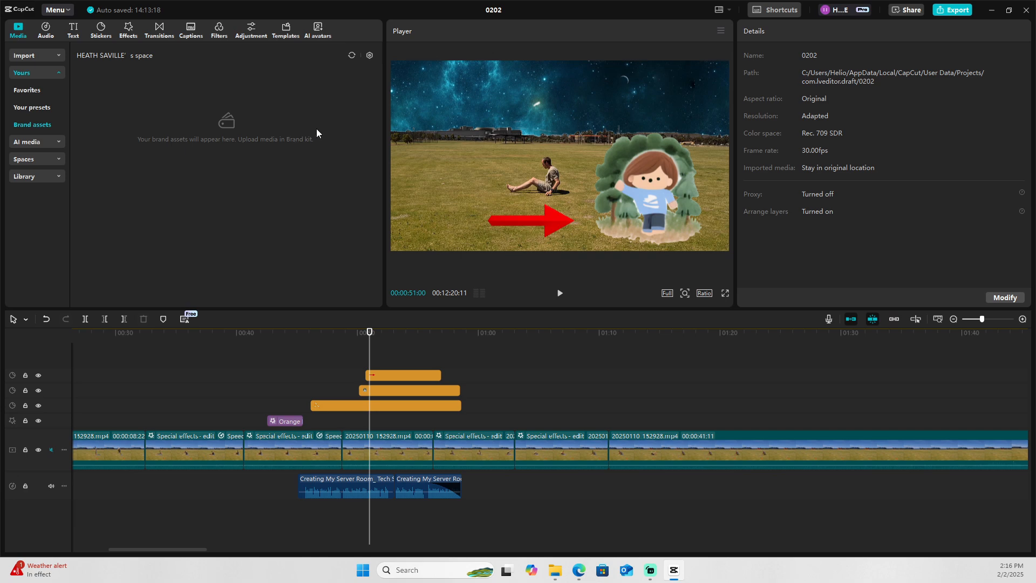
{"action": "left_click", "coordinate": [1025, 9]}
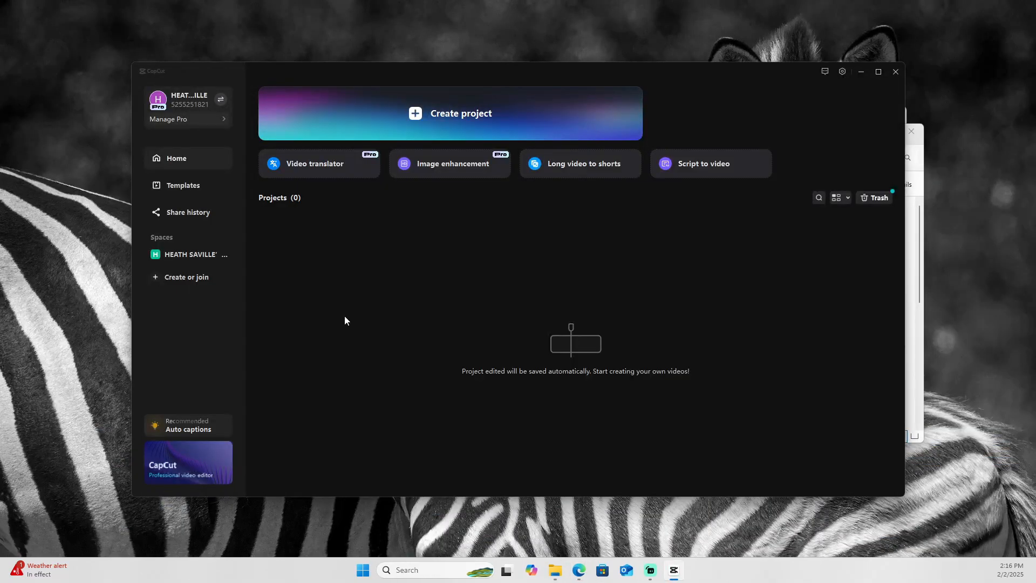
{"action": "left_click", "coordinate": [179, 255]}
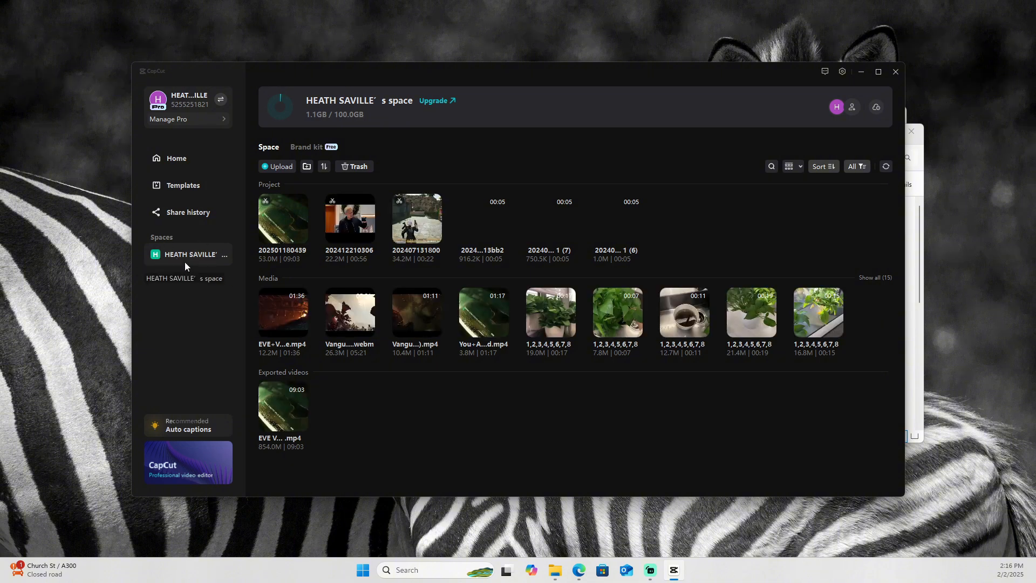
Create a new space named MUSCLEUPMONKEY and upload the PNG file c54973533c0e700c-1064 from Downloads to it.
{"action": "left_click", "coordinate": [192, 276]}
{"action": "left_click", "coordinate": [546, 363]}
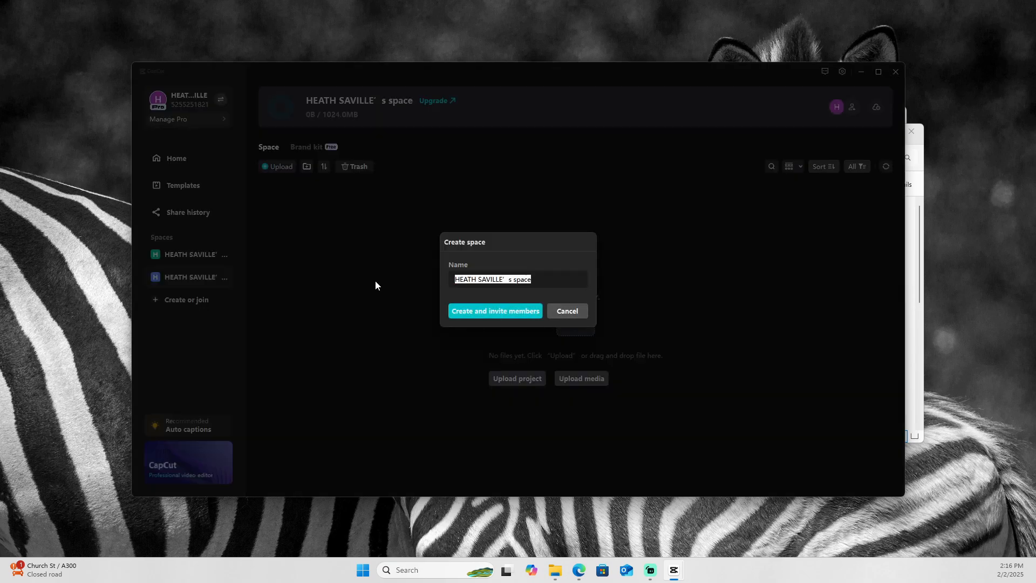
{"action": "type", "text": "T"}
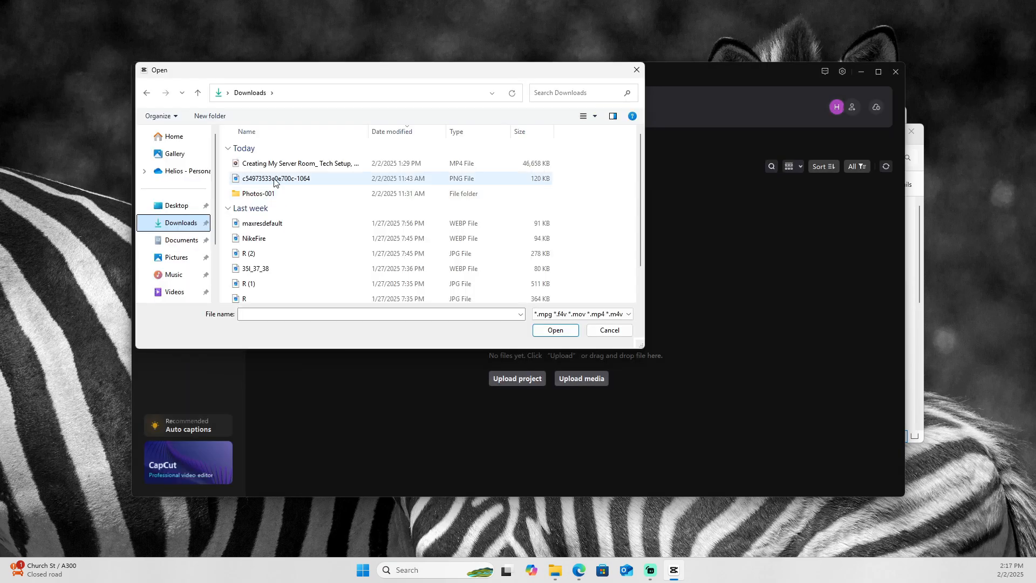
{"action": "left_click", "coordinate": [276, 178]}
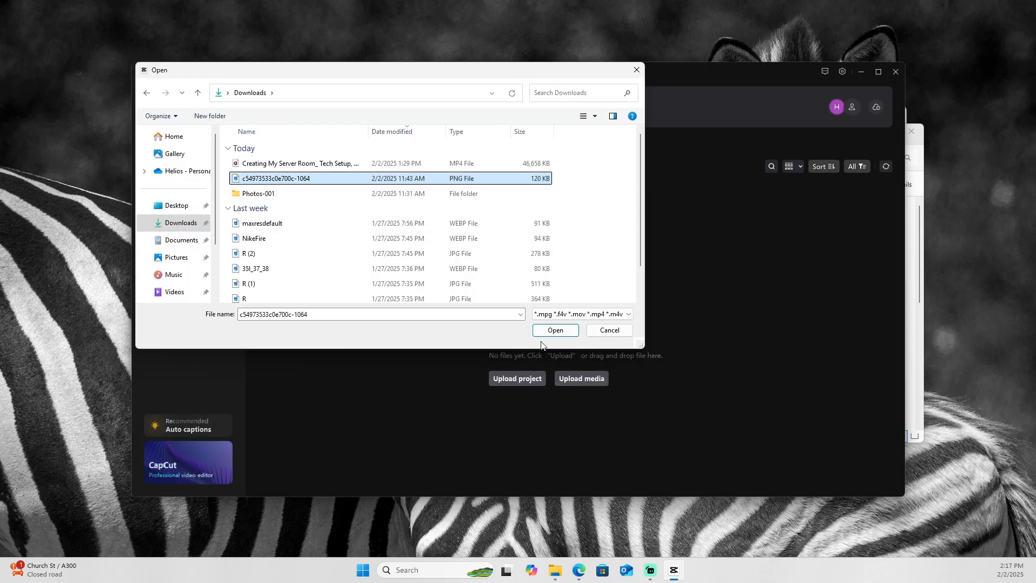
{"action": "left_click", "coordinate": [554, 330]}
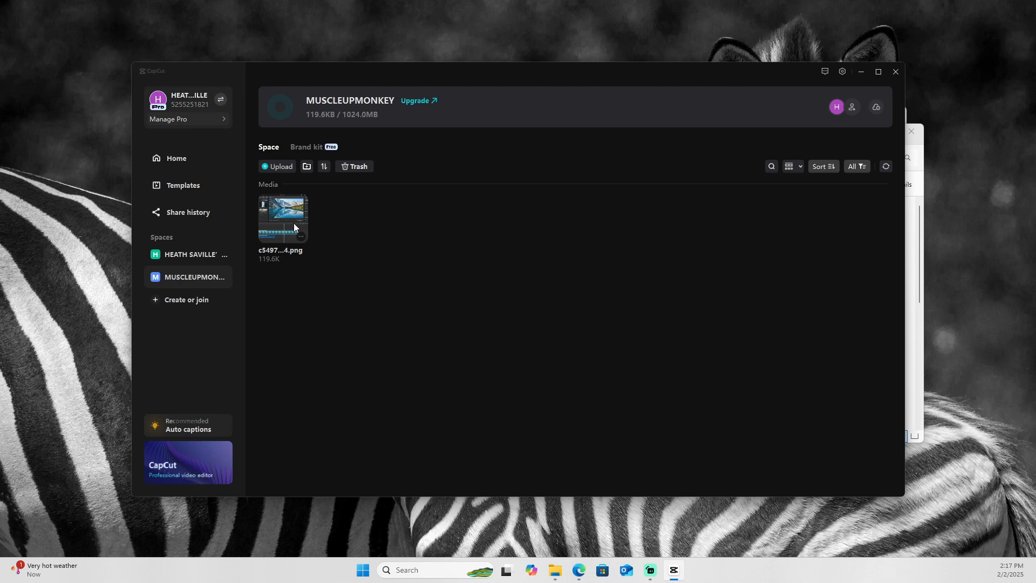
Open the MUSCLEUPMONKEY space's brand kit, look through its asset categories, and reposition and enlarge the window.
{"action": "left_click", "coordinate": [308, 147]}
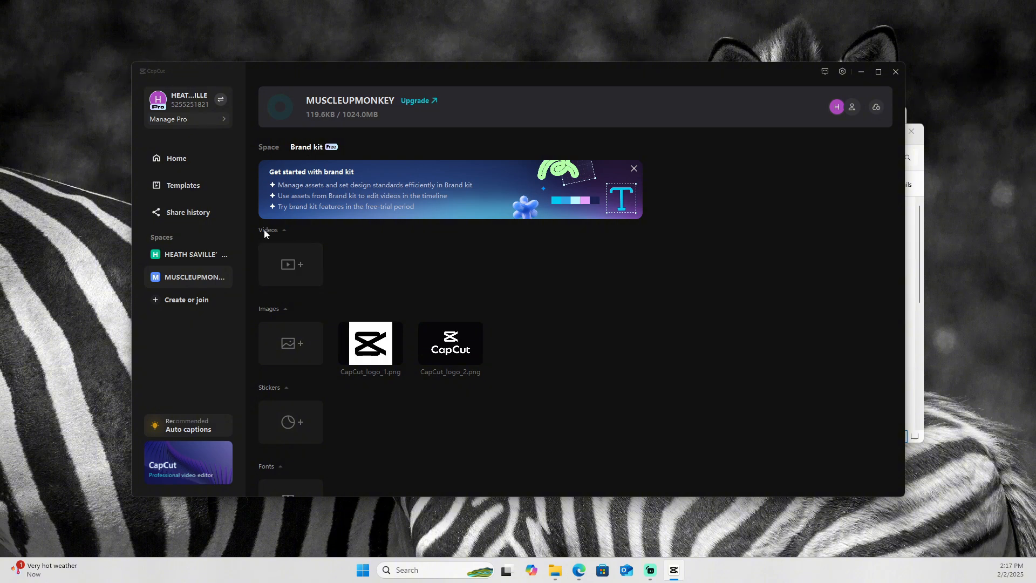
{"action": "scroll", "coordinate": [496, 356], "scroll_direction": "down", "scroll_amount": 5}
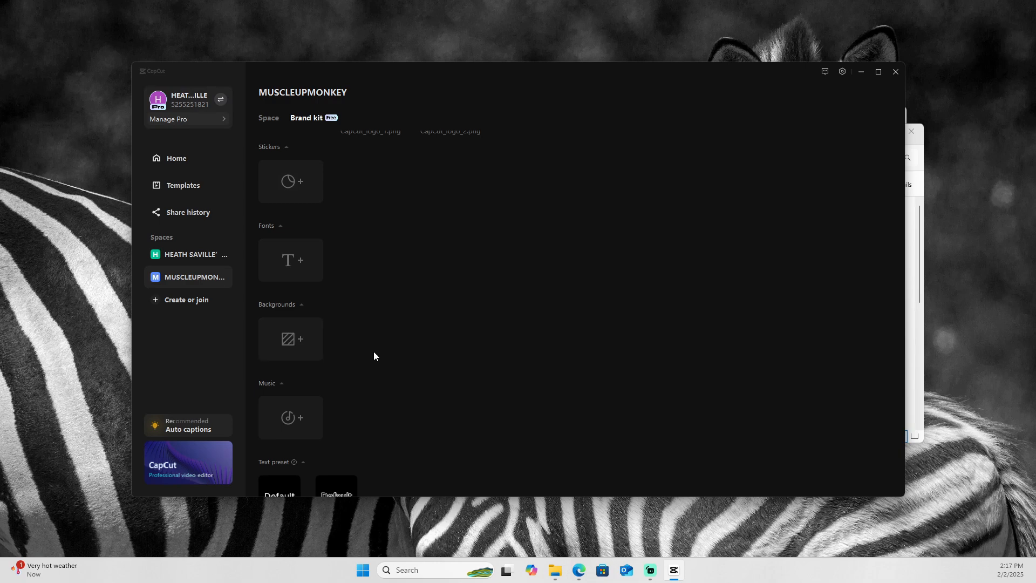
{"action": "scroll", "coordinate": [294, 418], "scroll_direction": "down", "scroll_amount": 2}
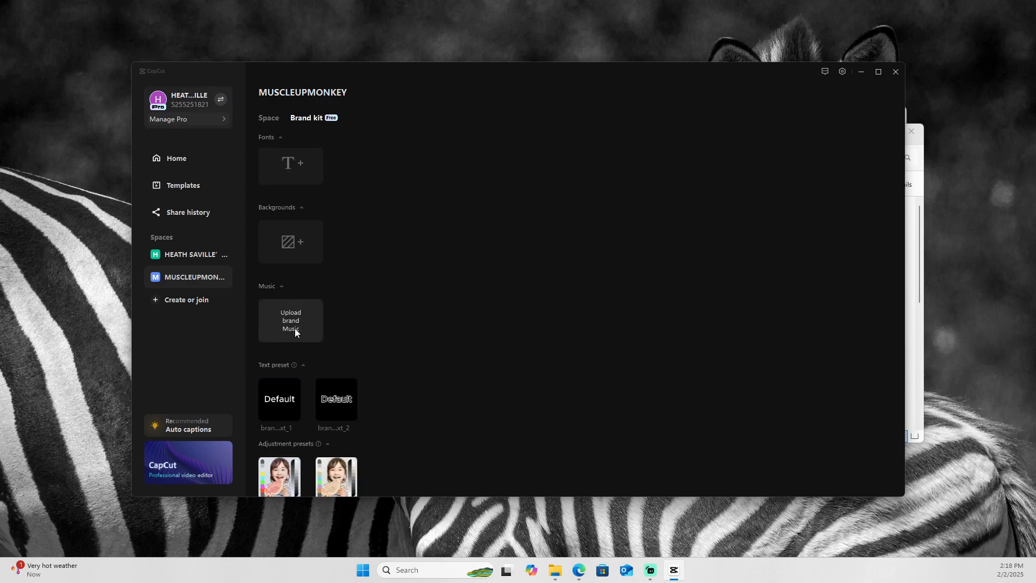
{"action": "scroll", "coordinate": [294, 328], "scroll_direction": "up", "scroll_amount": 5}
{"action": "left_click_drag", "start_coordinate": [360, 73], "coordinate": [289, 48]}
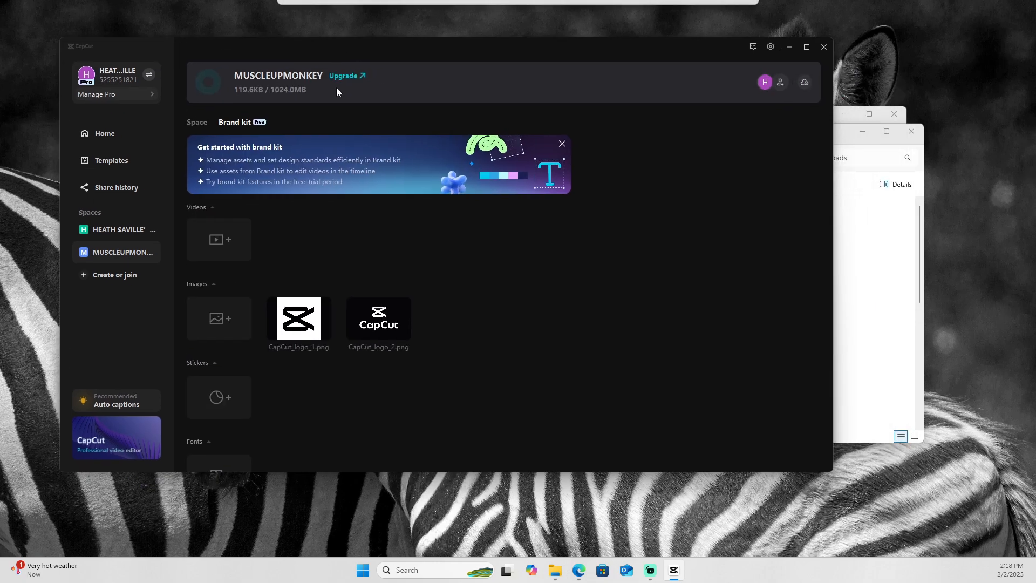
{"action": "left_click_drag", "start_coordinate": [833, 471], "coordinate": [966, 518]}
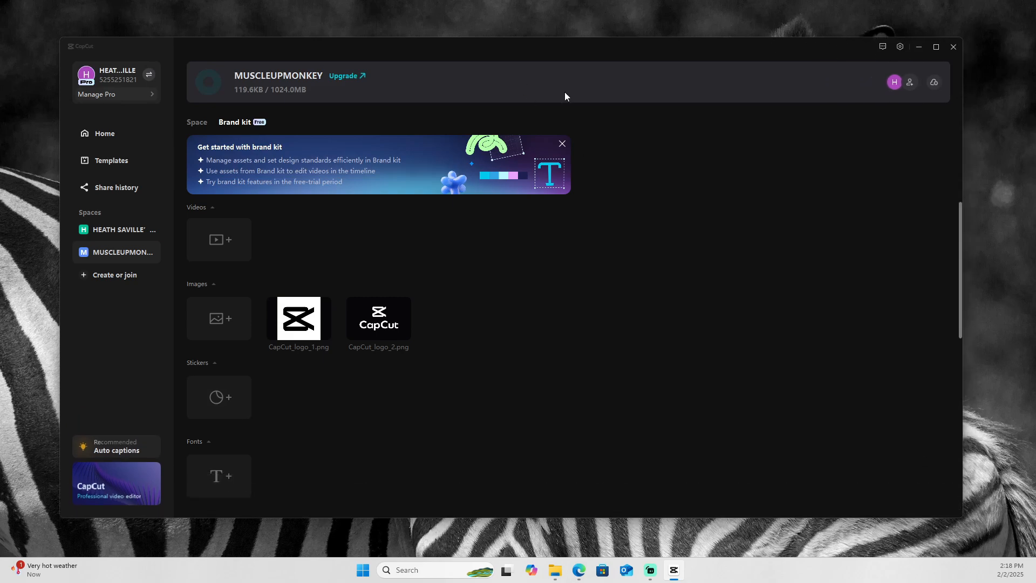
{"action": "left_click_drag", "start_coordinate": [464, 46], "coordinate": [503, 53]}
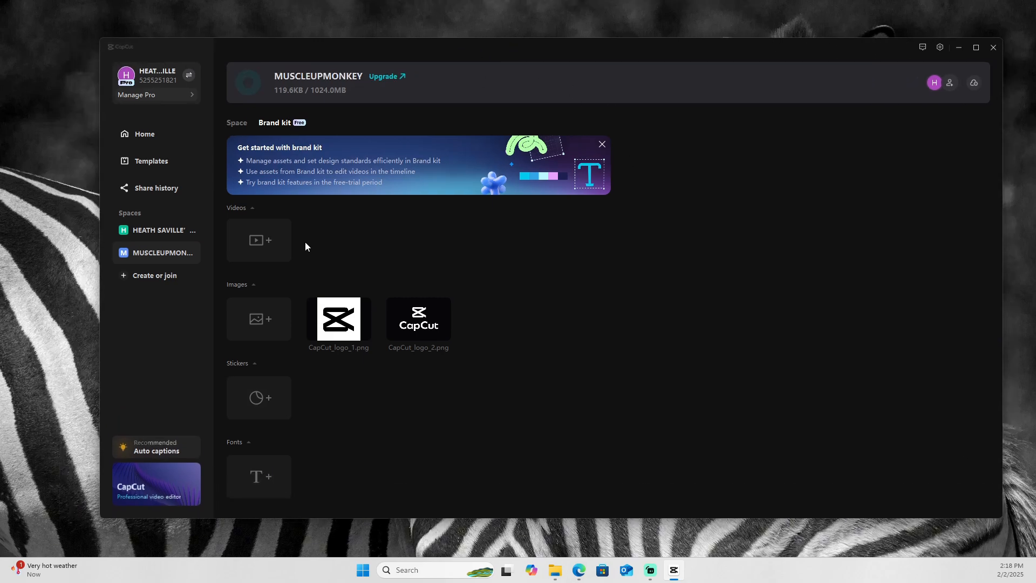
Upload the PNG file c54973533c0e700c-1064 to the brand kit's Images category and acknowledge the mobile notice.
{"action": "left_click", "coordinate": [265, 337]}
{"action": "left_click", "coordinate": [244, 139]}
{"action": "left_click", "coordinate": [523, 306]}
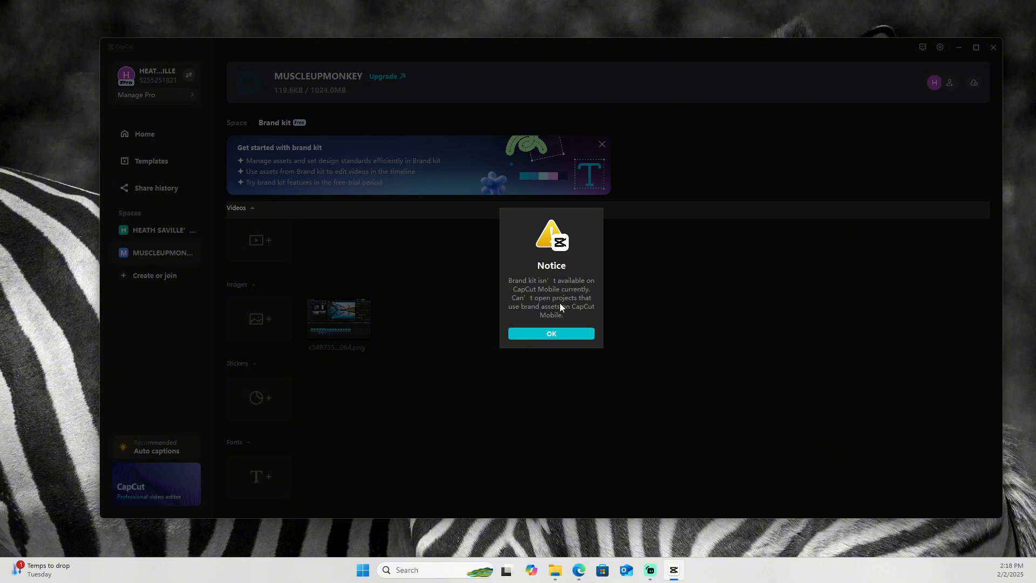
{"action": "left_click", "coordinate": [552, 332]}
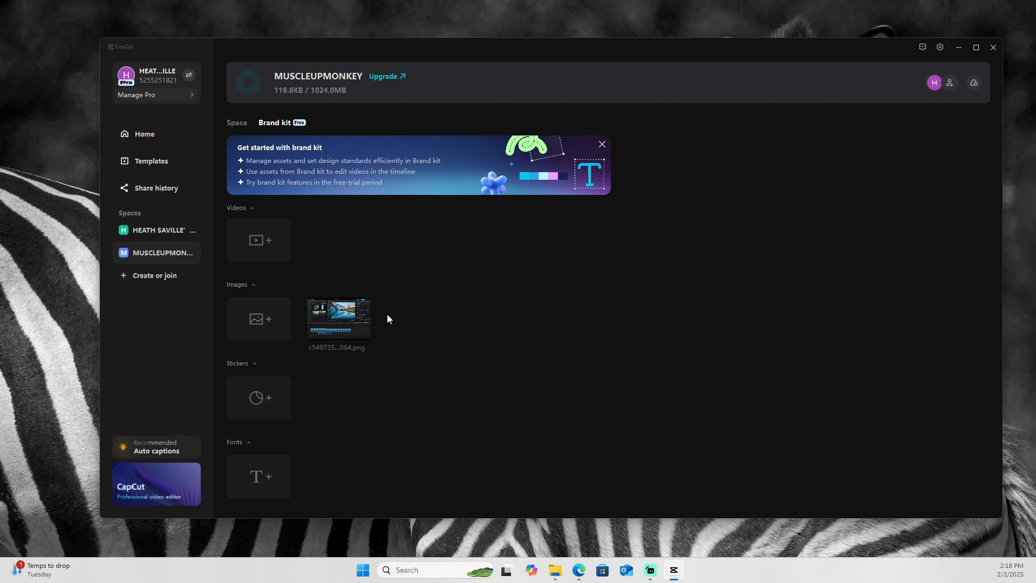
Upload R.jpg from Downloads to the brand kit's Stickers category.
{"action": "mouse_move", "coordinate": [348, 303]}
{"action": "scroll", "coordinate": [481, 300], "scroll_direction": "down", "scroll_amount": 3}
{"action": "left_click", "coordinate": [275, 216]}
{"action": "left_click", "coordinate": [241, 212]}
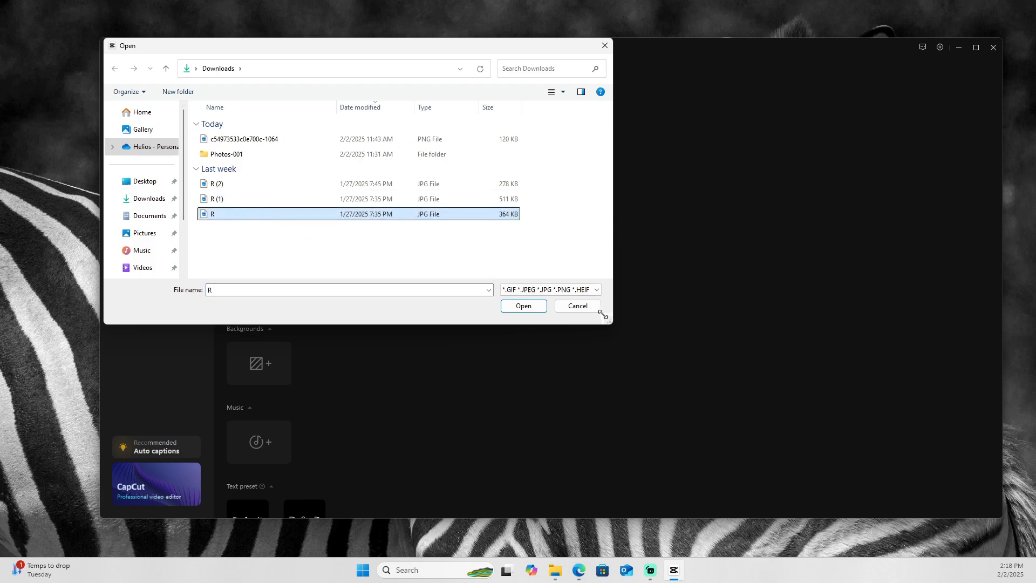
{"action": "left_click", "coordinate": [575, 305]}
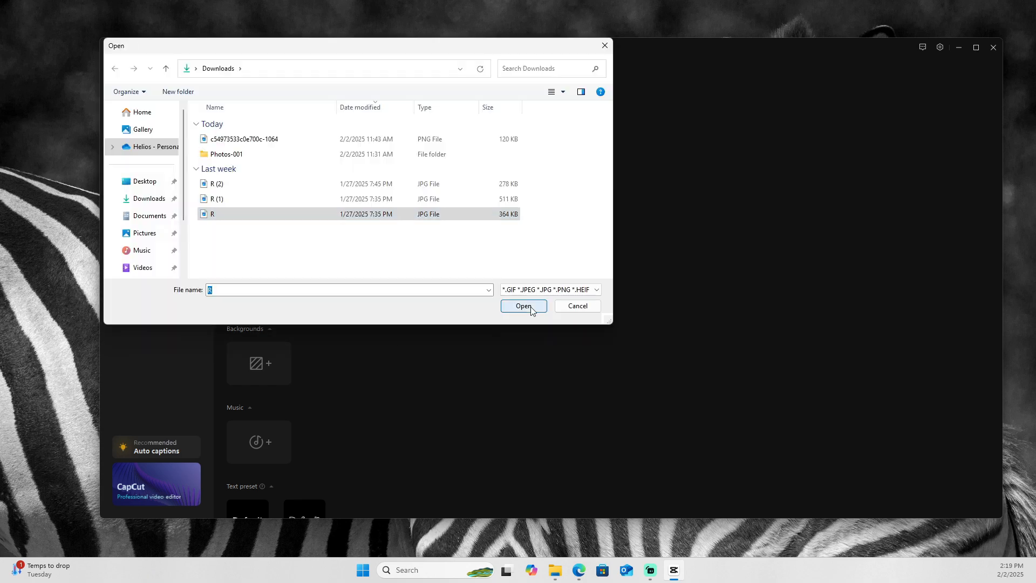
{"action": "left_click", "coordinate": [530, 308]}
Upload nike.png to the brand kit's Backgrounds category and review the uploaded brand assets.
{"action": "left_click", "coordinate": [251, 413]}
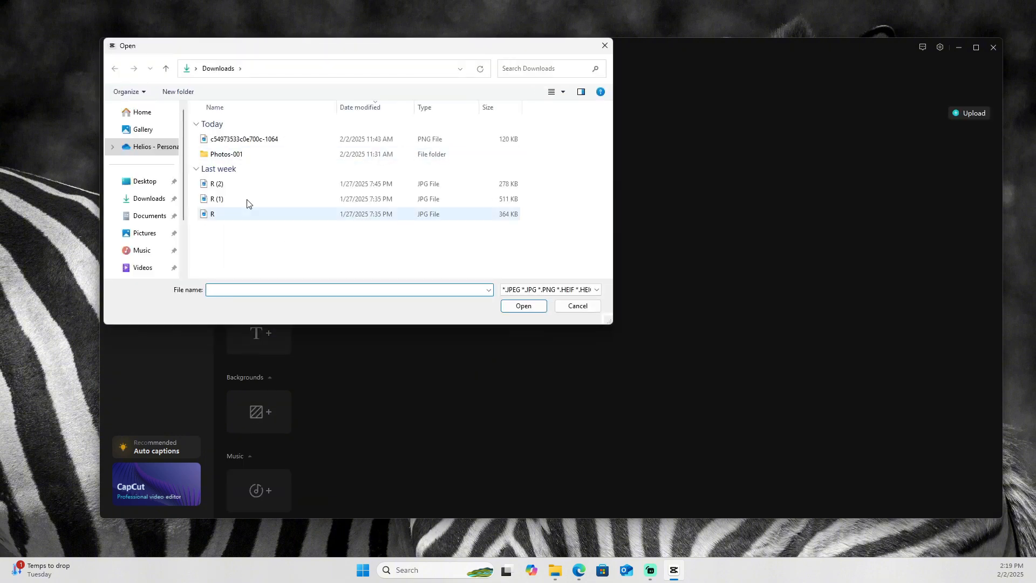
{"action": "left_click", "coordinate": [529, 305]}
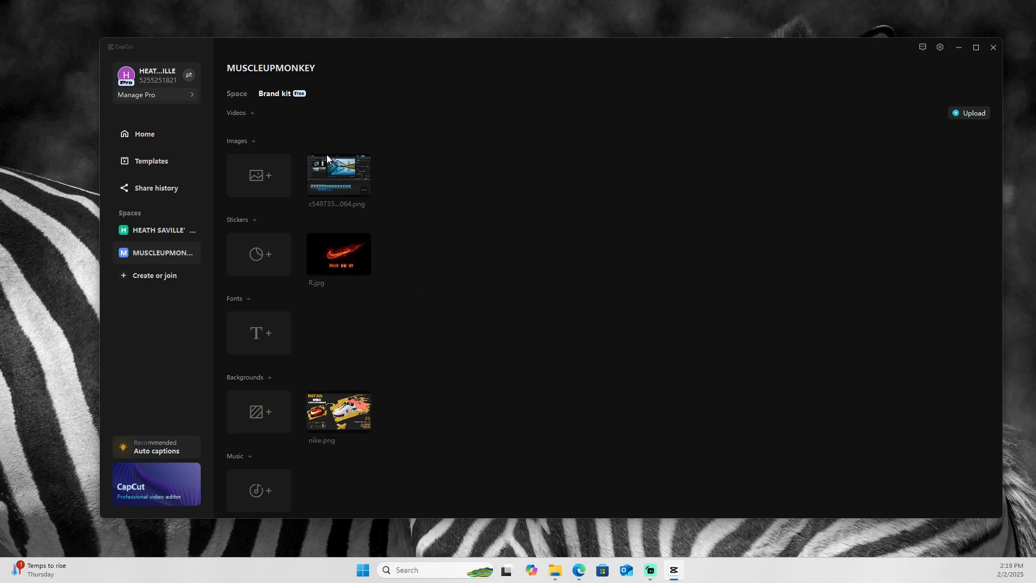
{"action": "scroll", "coordinate": [408, 339], "scroll_direction": "down", "scroll_amount": 3}
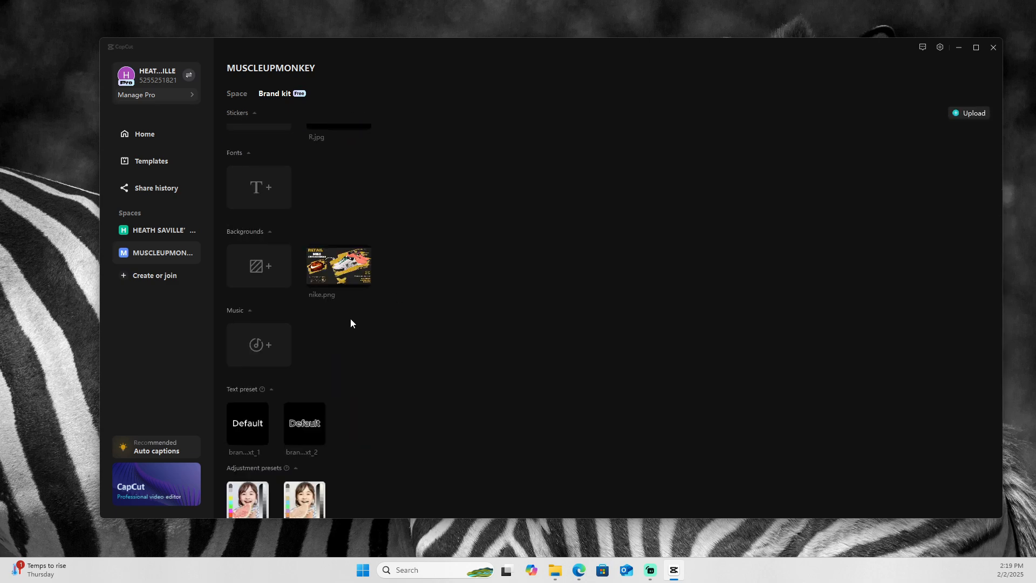
{"action": "scroll", "coordinate": [427, 352], "scroll_direction": "up", "scroll_amount": 5}
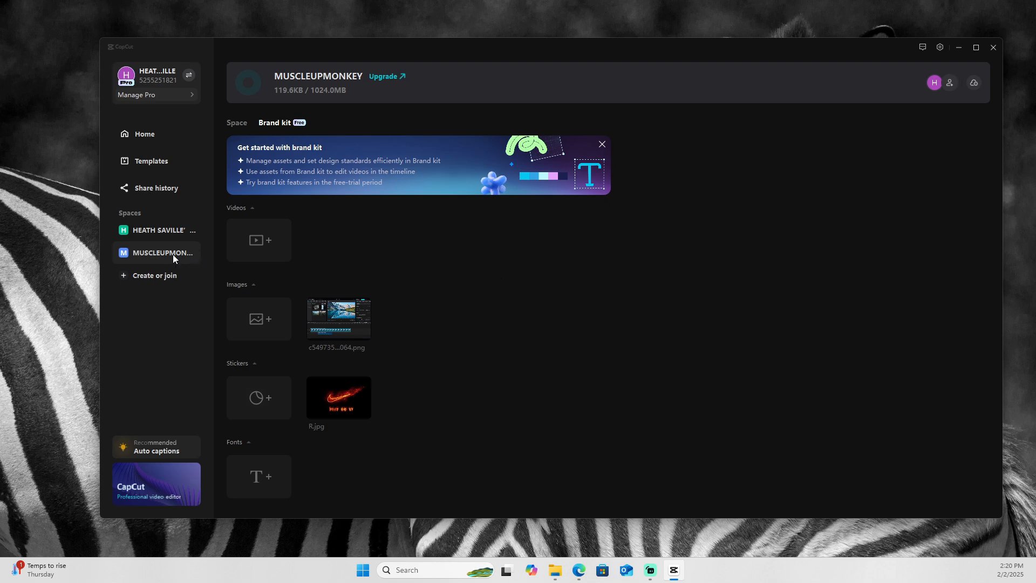
Reopen the 0202 project and show the MUSCLEUPMONKEY space's media in it.
{"action": "left_click", "coordinate": [160, 230]}
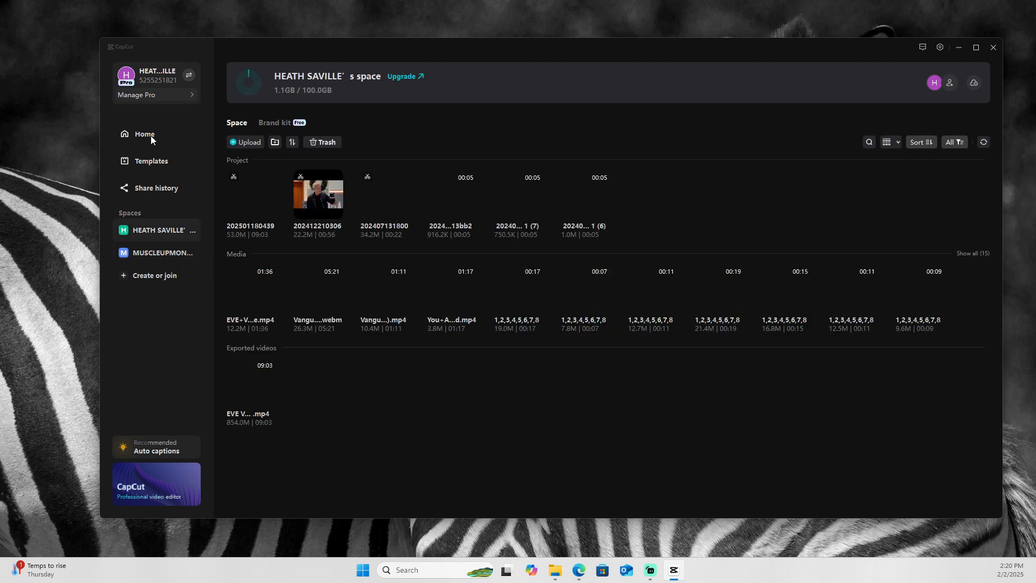
{"action": "left_click", "coordinate": [145, 134]}
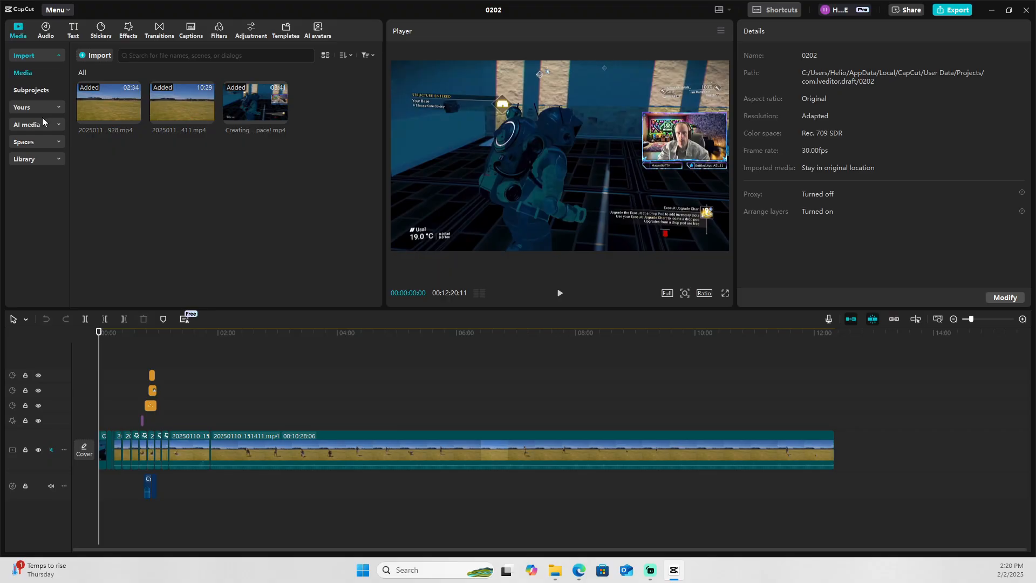
{"action": "left_click", "coordinate": [28, 141]}
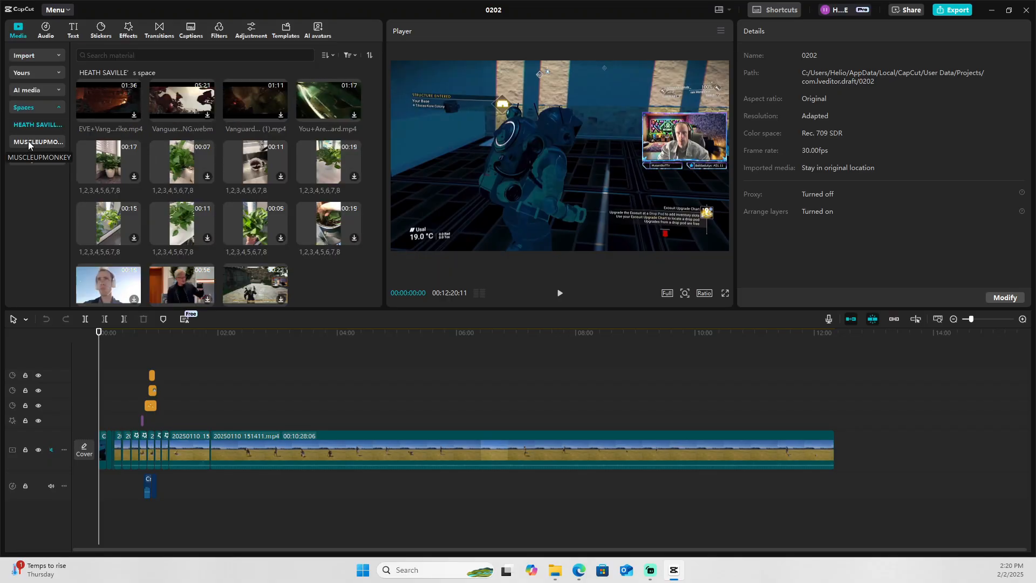
{"action": "left_click", "coordinate": [28, 141]}
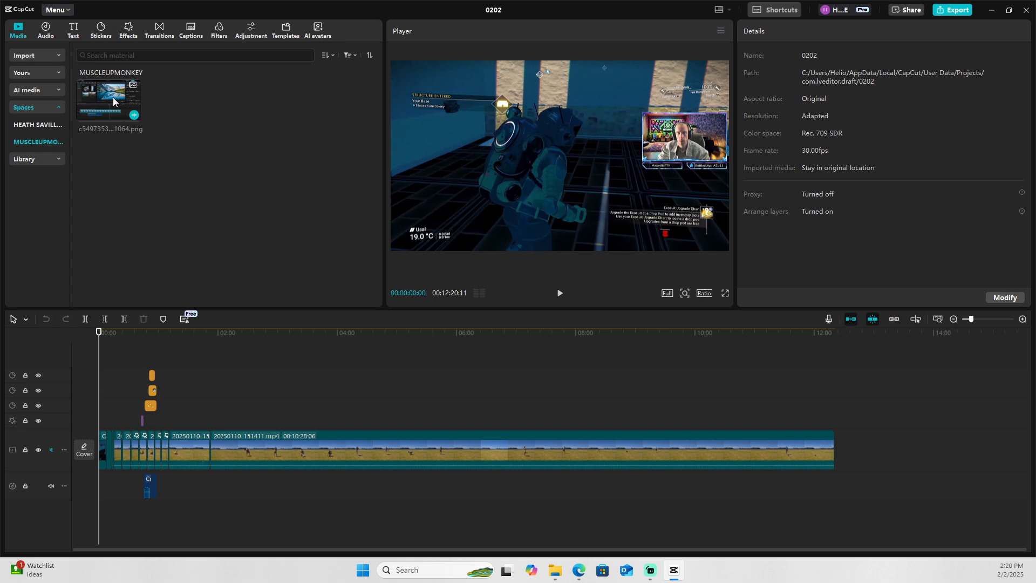
{"action": "left_click", "coordinate": [41, 125]}
{"action": "left_click", "coordinate": [41, 139]}
Set the keyed clip's canvas at about 00:00:53 to Brand backgrounds with the MUSCLEUPMONKEY nike.png image, and preview the result.
{"action": "scroll", "coordinate": [197, 447], "scroll_direction": "up", "scroll_amount": 5}
{"action": "left_click_drag", "start_coordinate": [552, 335], "coordinate": [538, 344]}
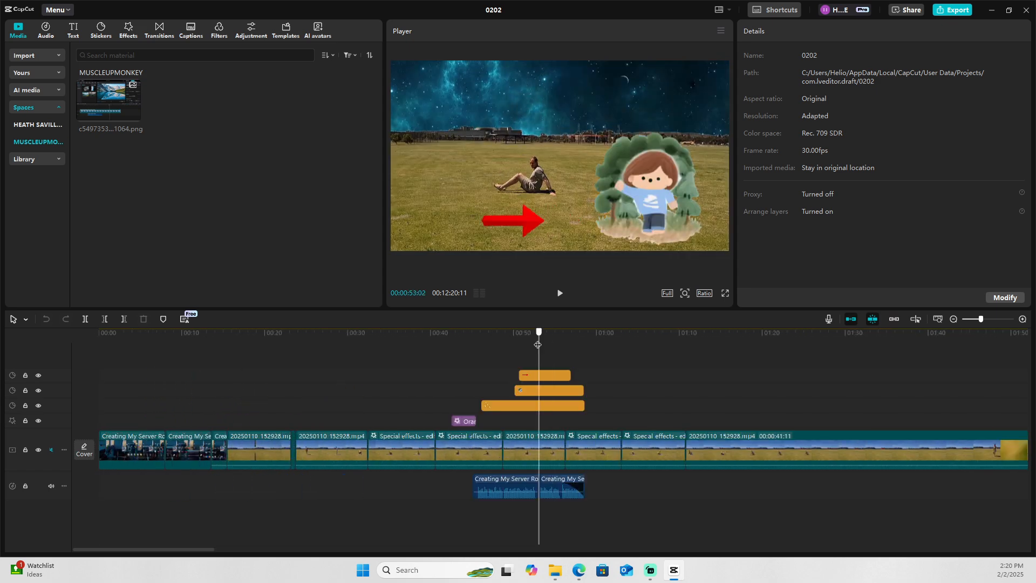
{"action": "left_click", "coordinate": [549, 445]}
{"action": "scroll", "coordinate": [834, 148], "scroll_direction": "down", "scroll_amount": 10}
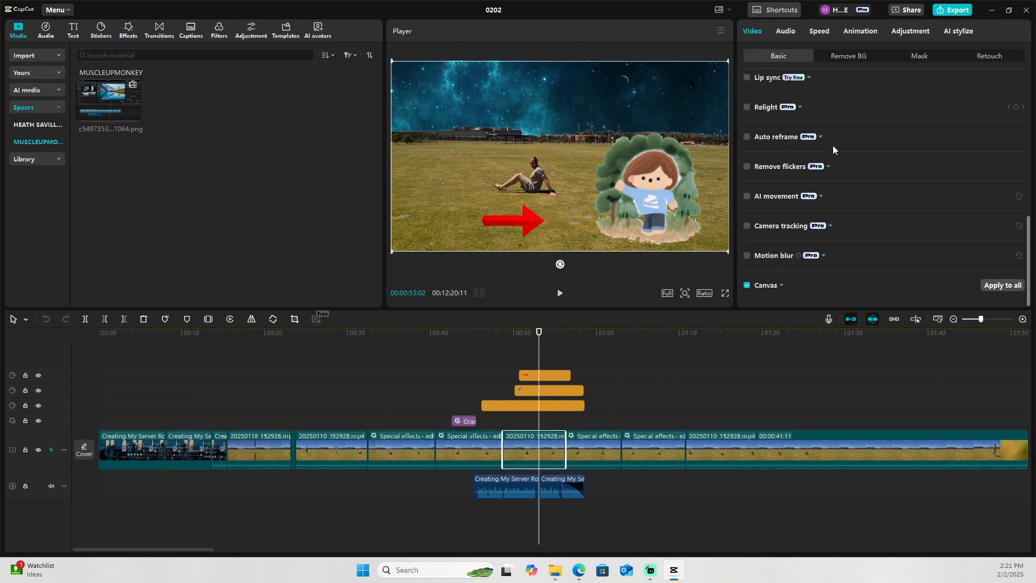
{"action": "left_click", "coordinate": [814, 287]}
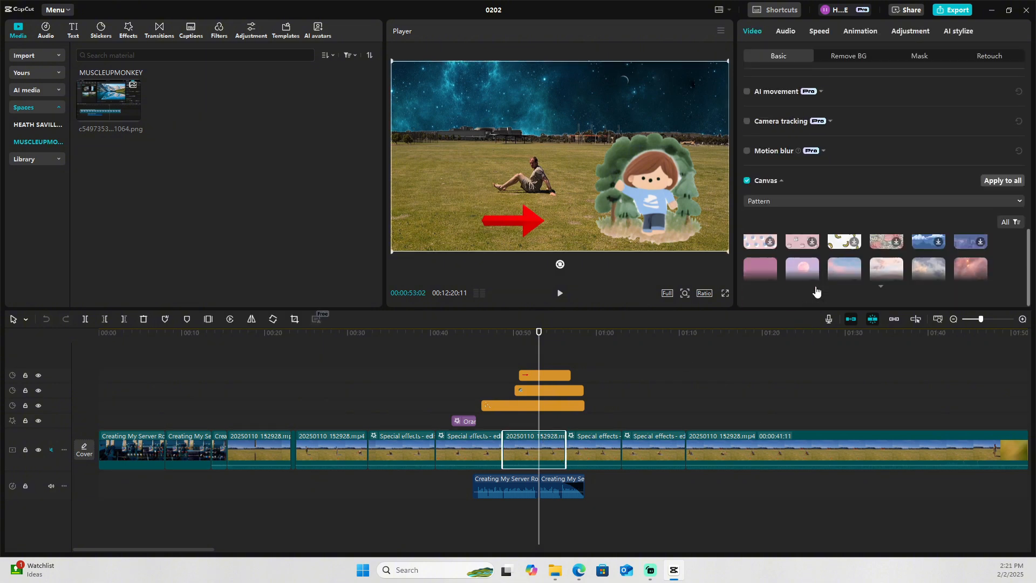
{"action": "left_click", "coordinate": [793, 201]}
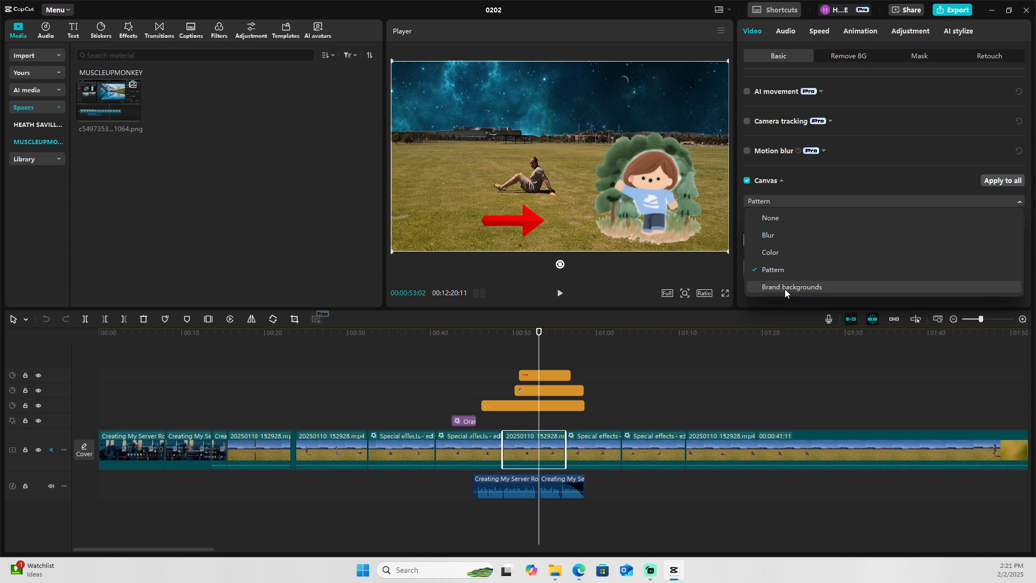
{"action": "left_click", "coordinate": [785, 287]}
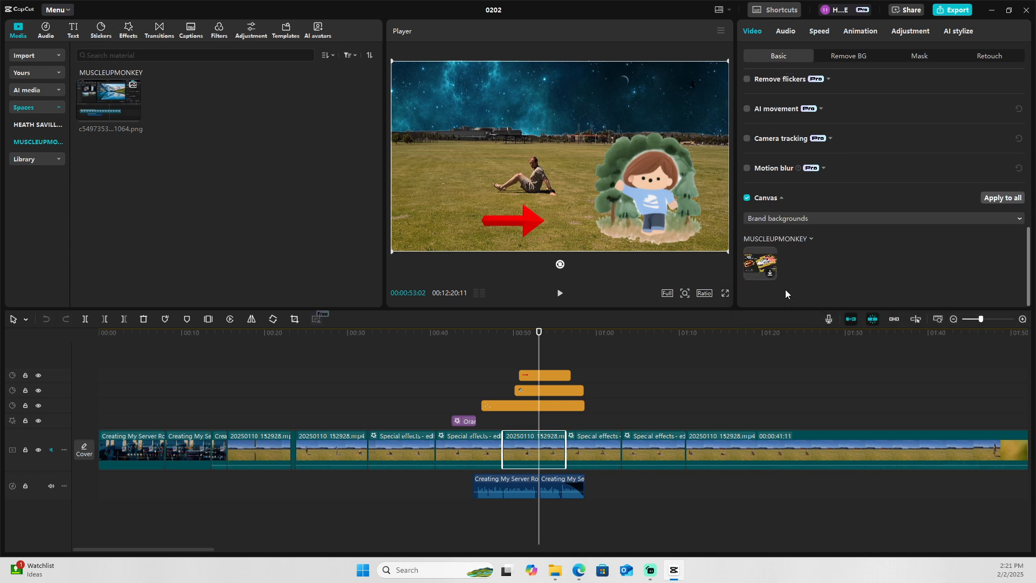
{"action": "left_click", "coordinate": [767, 263]}
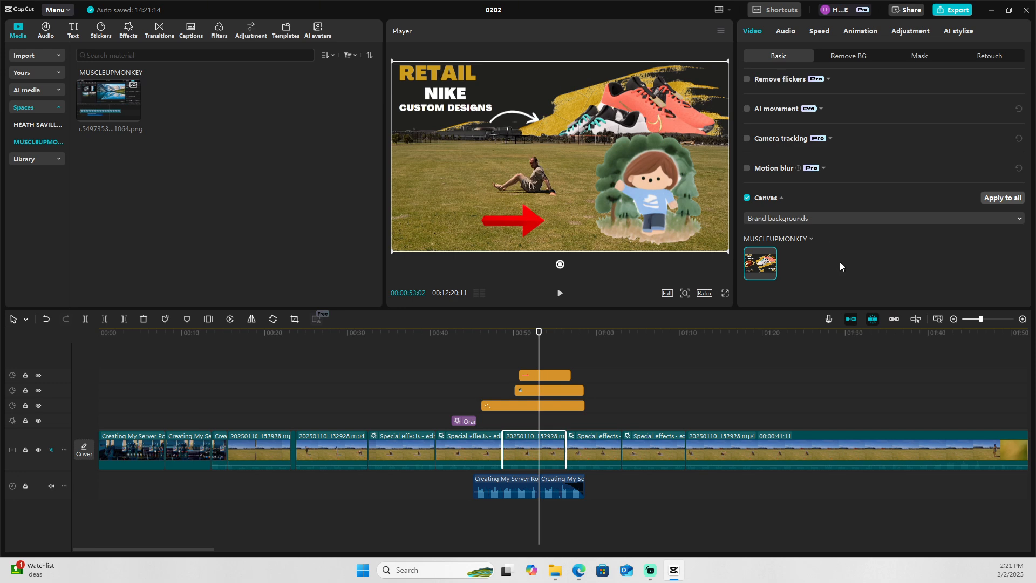
{"action": "left_click", "coordinate": [559, 293]}
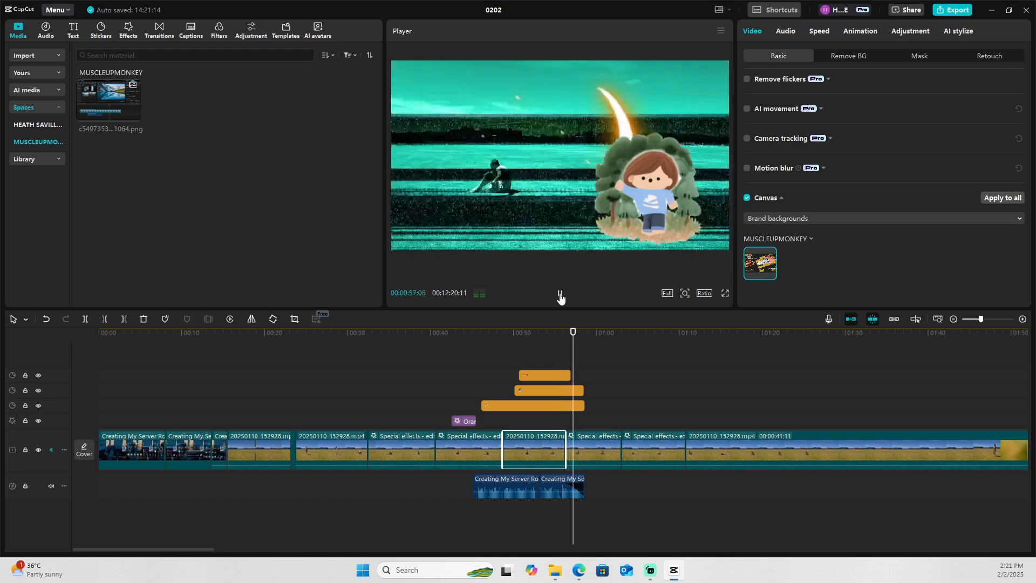
{"action": "left_click", "coordinate": [560, 293]}
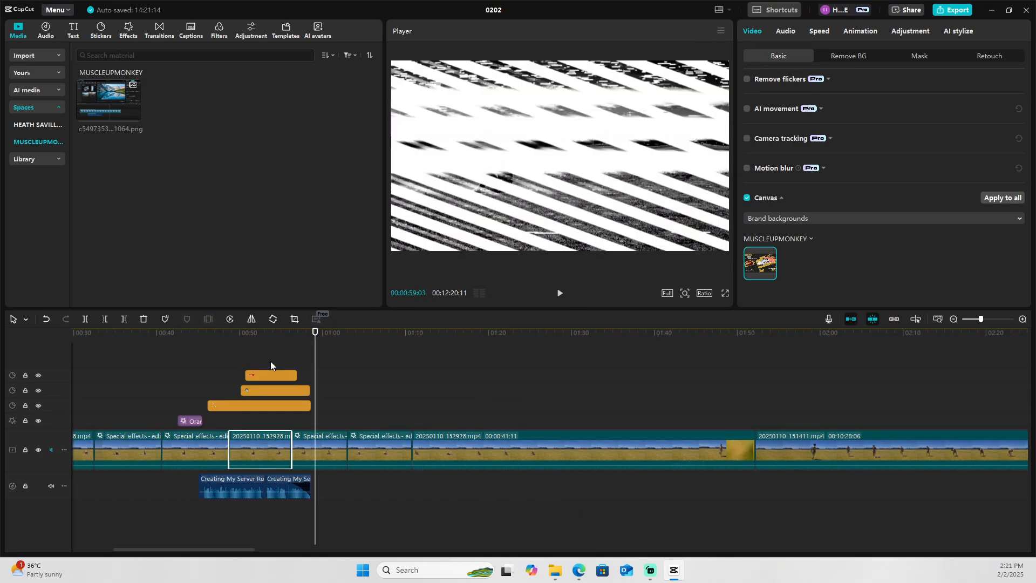
Add a Transform keyframe to the keyed clip at 00:00:50:04 and show its variable speed animation.
{"action": "left_click_drag", "start_coordinate": [265, 346], "coordinate": [177, 362]}
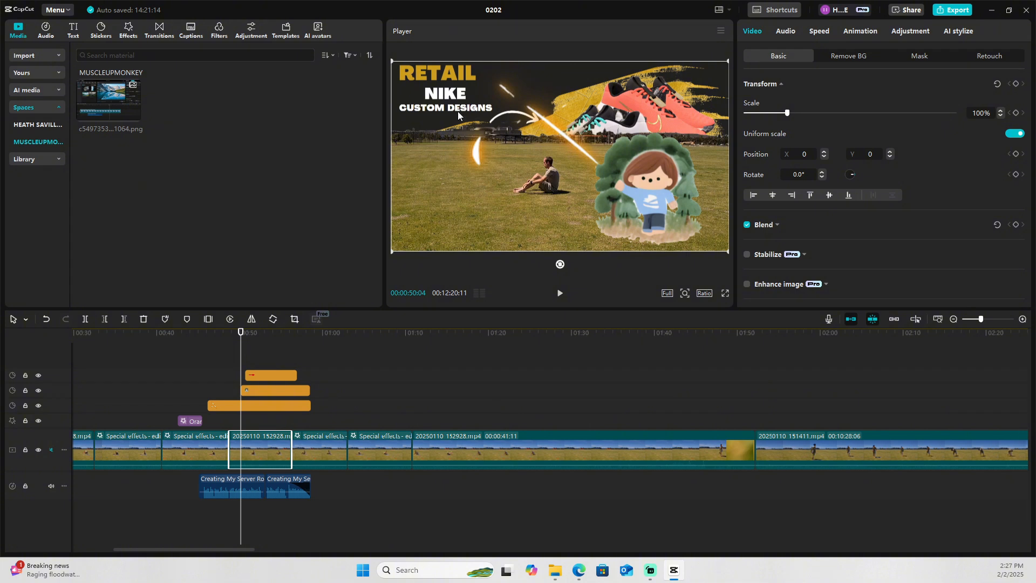
{"action": "scroll", "coordinate": [252, 468], "scroll_direction": "up", "scroll_amount": 10}
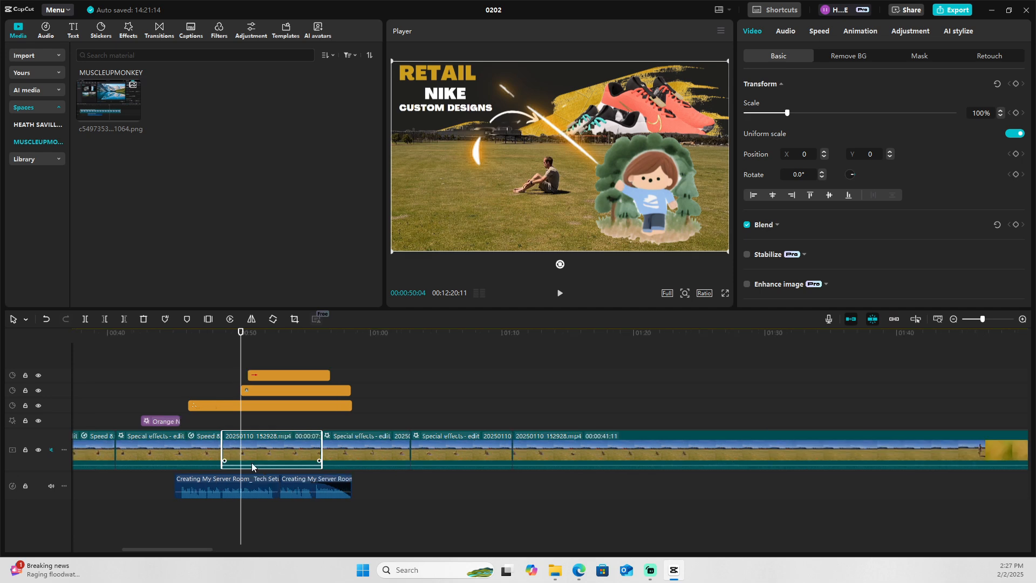
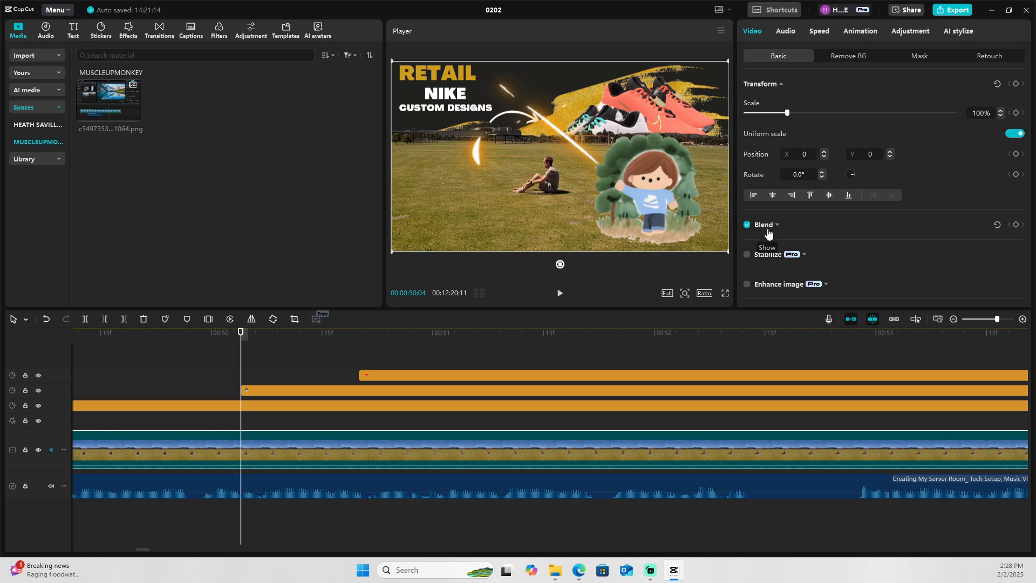
{"action": "scroll", "coordinate": [917, 232], "scroll_direction": "down", "scroll_amount": 1}
{"action": "scroll", "coordinate": [890, 234], "scroll_direction": "down", "scroll_amount": 5}
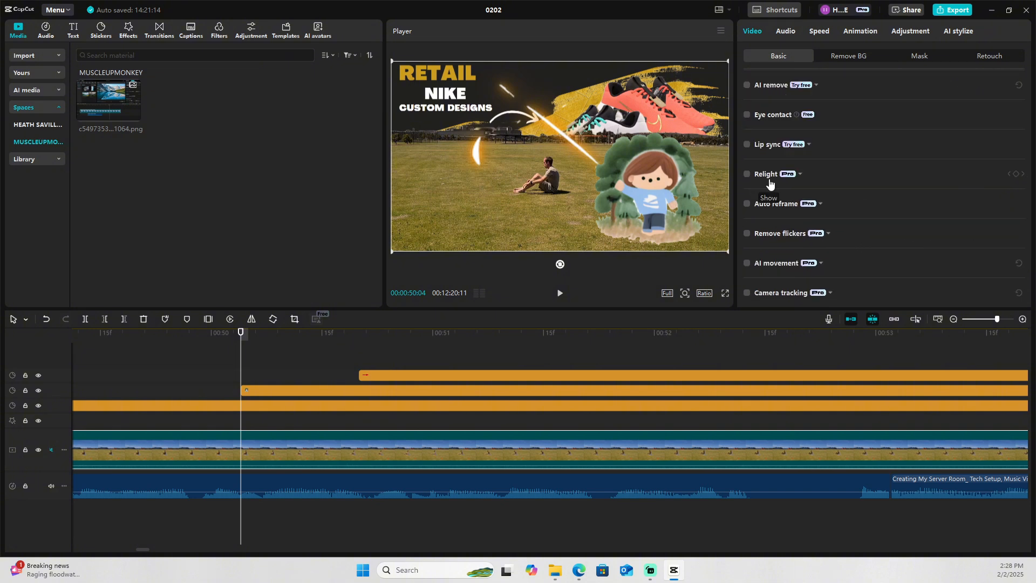
{"action": "scroll", "coordinate": [918, 171], "scroll_direction": "up", "scroll_amount": 8}
{"action": "scroll", "coordinate": [918, 171], "scroll_direction": "down", "scroll_amount": 12}
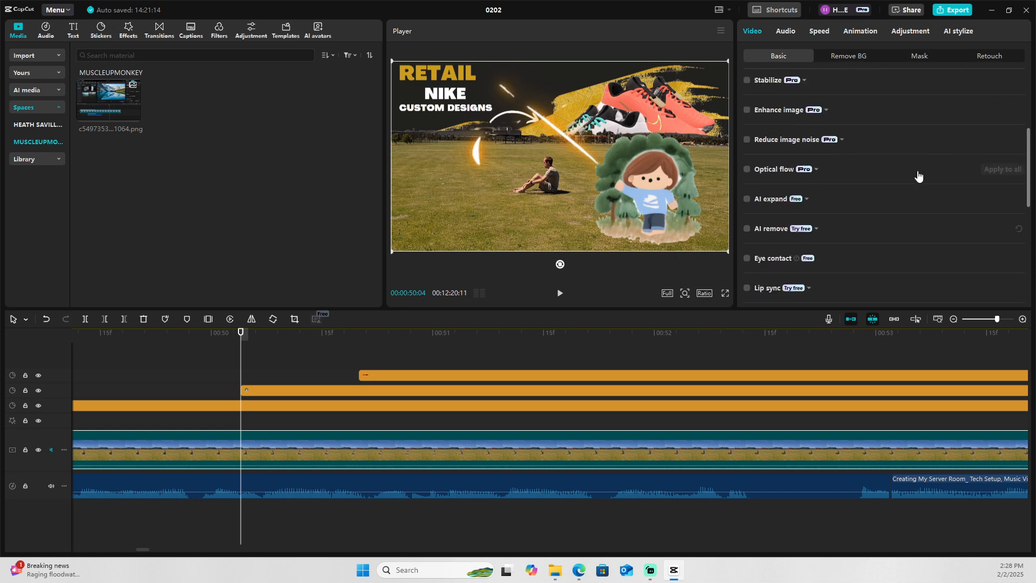
{"action": "scroll", "coordinate": [917, 174], "scroll_direction": "up", "scroll_amount": 10}
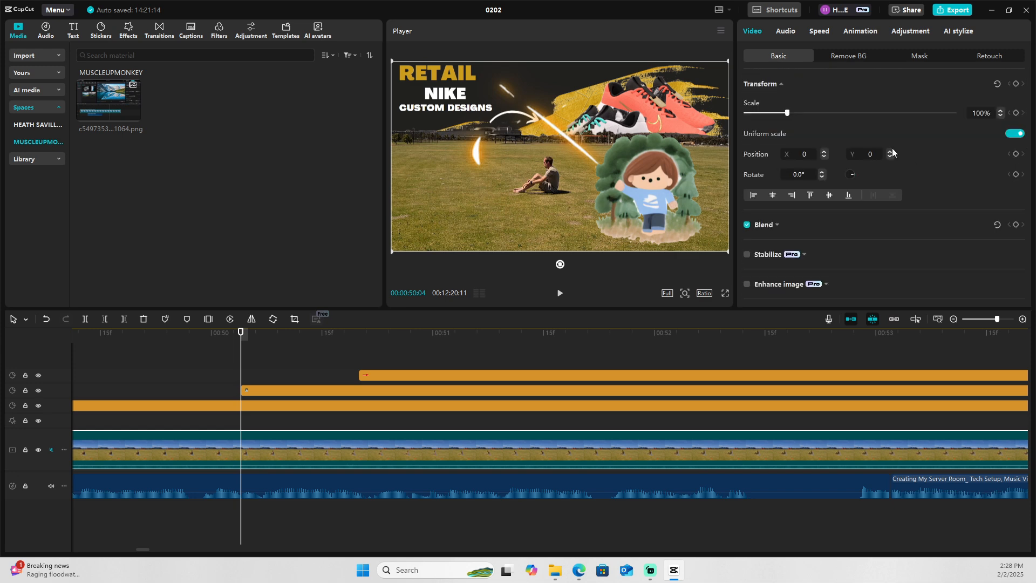
{"action": "left_click", "coordinate": [1015, 83]}
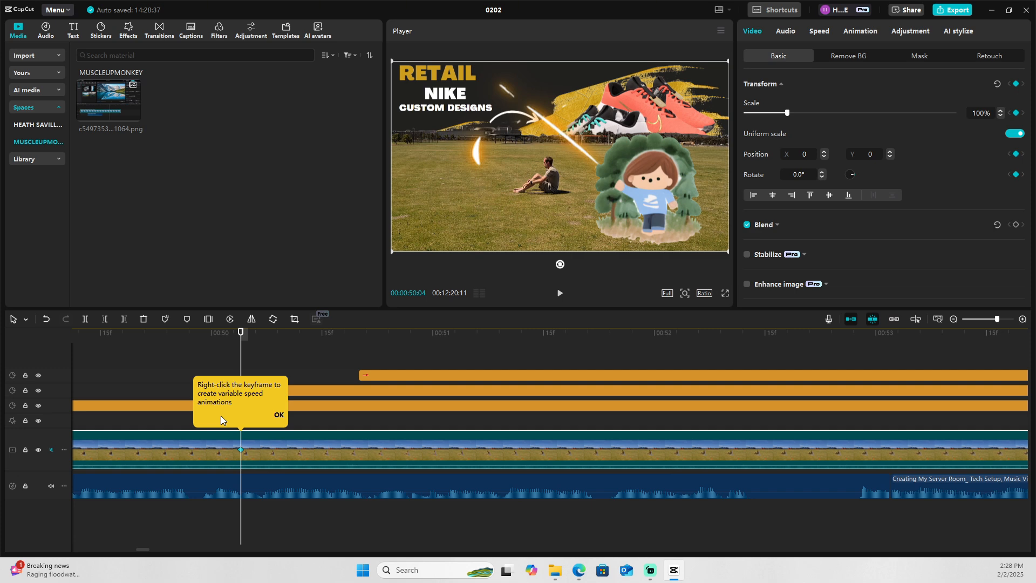
{"action": "right_click", "coordinate": [241, 450]}
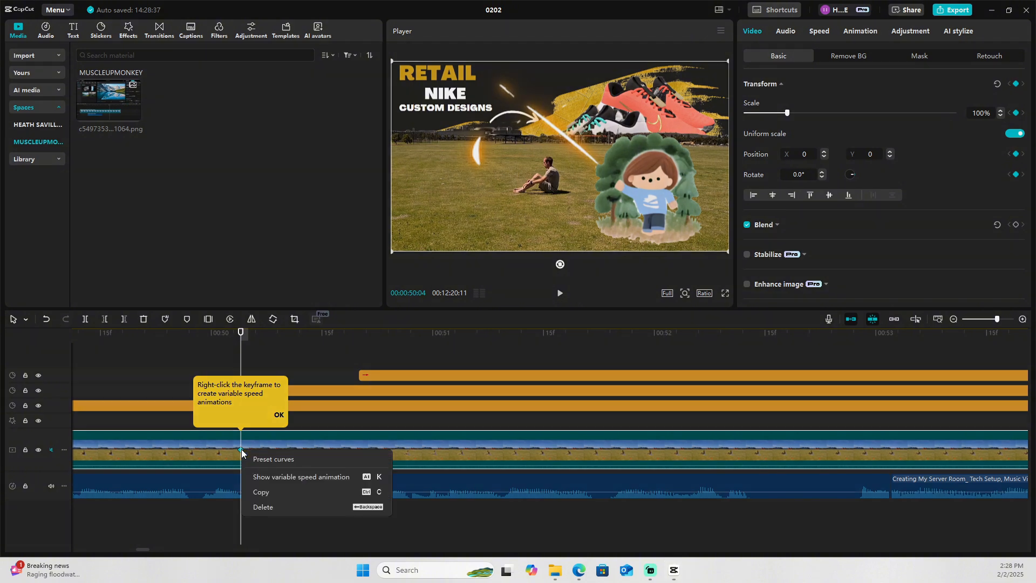
{"action": "left_click", "coordinate": [302, 478]}
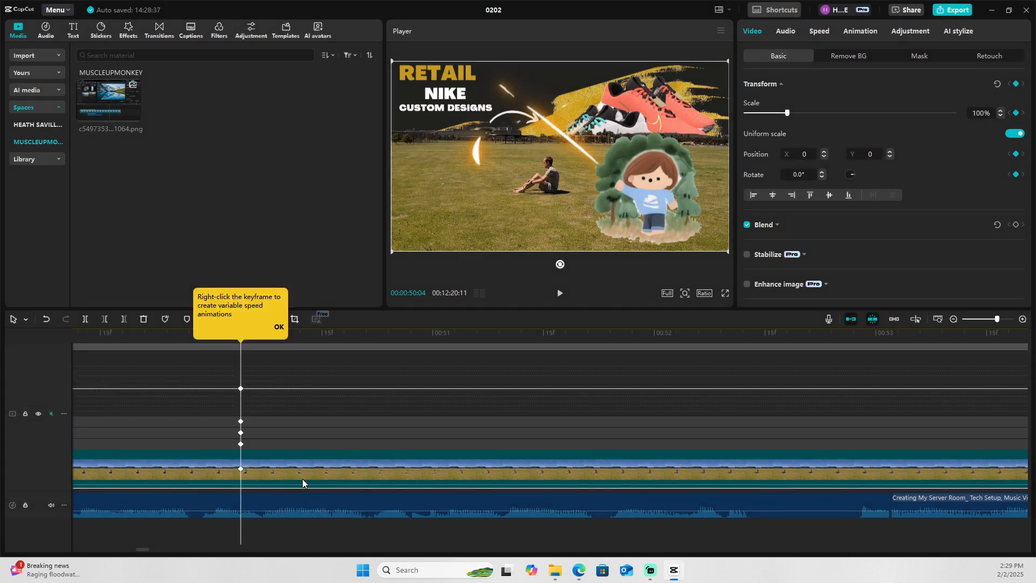
Stagger the x, y and rotate keyframes after the scale keyframe and apply the Ease In preset curve to the x keyframe.
{"action": "left_click_drag", "start_coordinate": [147, 550], "coordinate": [147, 550]}
{"action": "left_click_drag", "start_coordinate": [242, 432], "coordinate": [282, 445]}
{"action": "right_click", "coordinate": [256, 420]}
{"action": "left_click", "coordinate": [273, 428]}
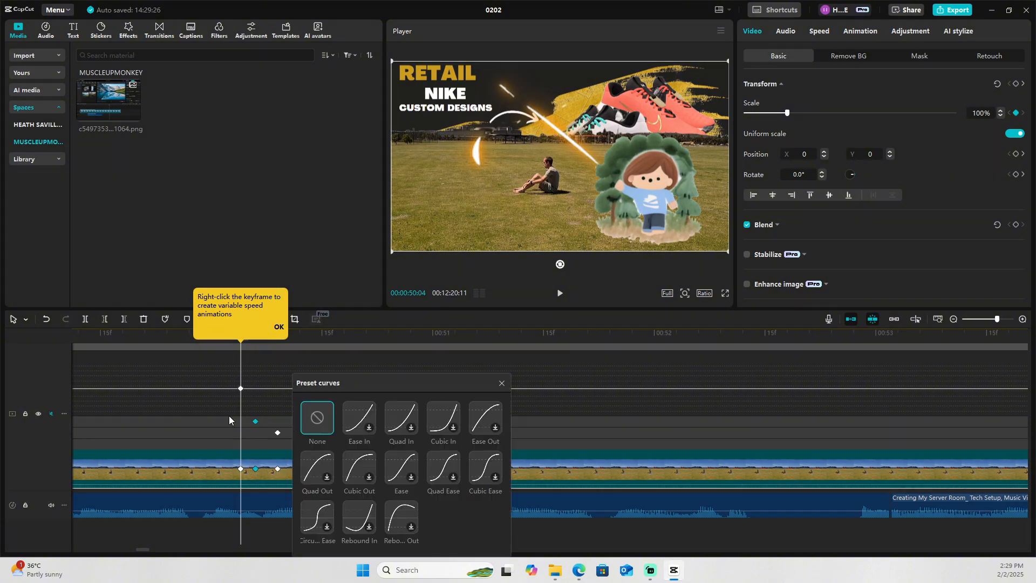
{"action": "left_click", "coordinate": [369, 427]}
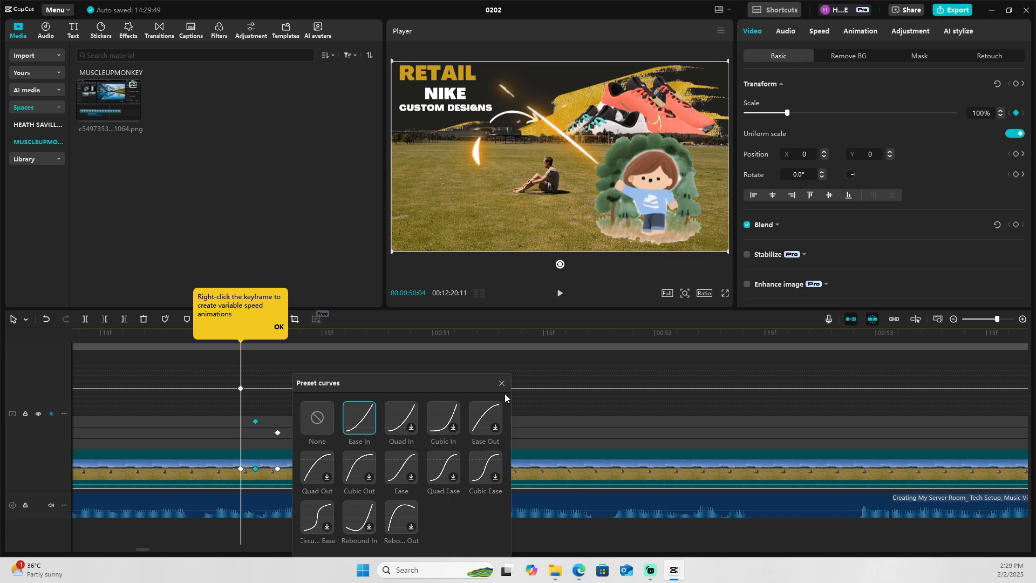
Apply the Ease preset curve to the clip's y-position keyframe.
{"action": "right_click", "coordinate": [278, 433]}
{"action": "left_click", "coordinate": [313, 442]}
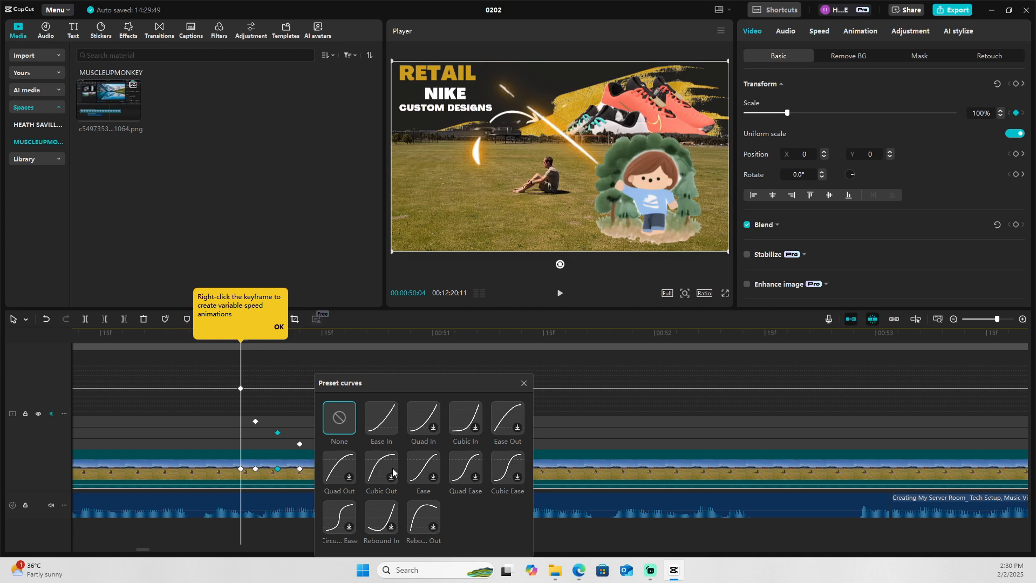
{"action": "left_click", "coordinate": [426, 468]}
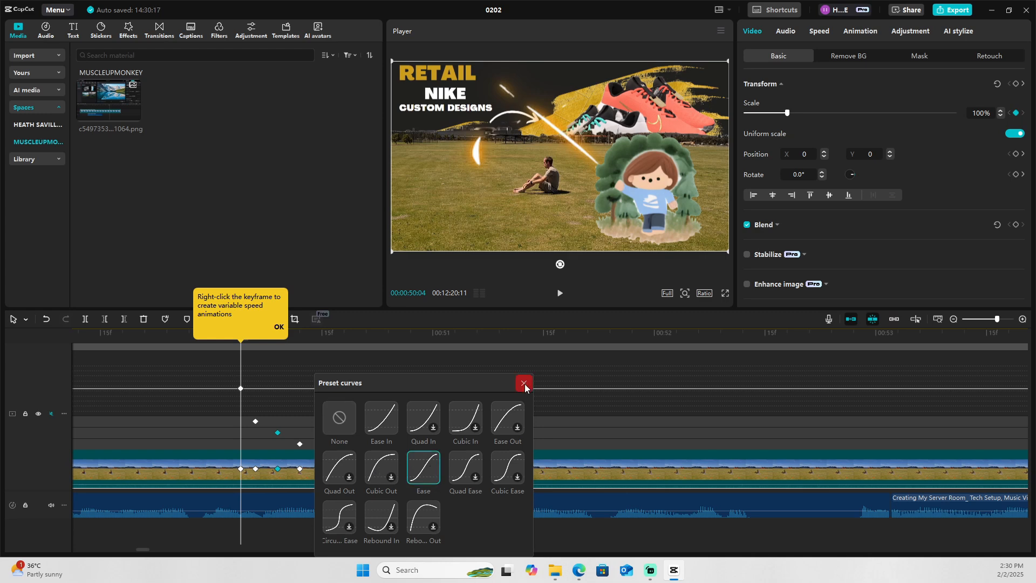
{"action": "left_click", "coordinate": [524, 384]}
Preview the keyframed section around 00:00:50 and examine the curve options of the rotate and scale keyframes.
{"action": "right_click", "coordinate": [299, 444]}
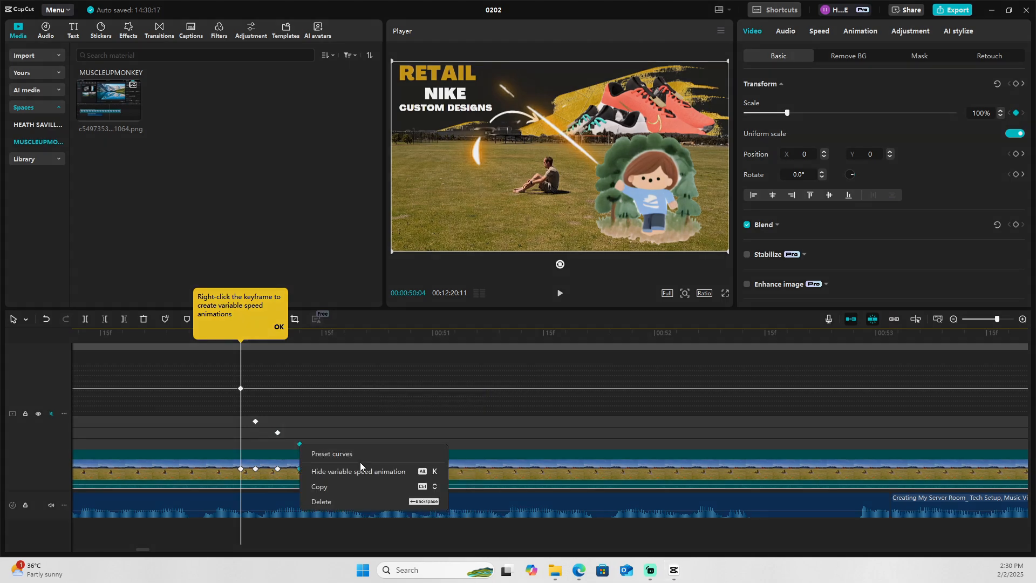
{"action": "left_click", "coordinate": [561, 386]}
{"action": "left_click", "coordinate": [559, 293]}
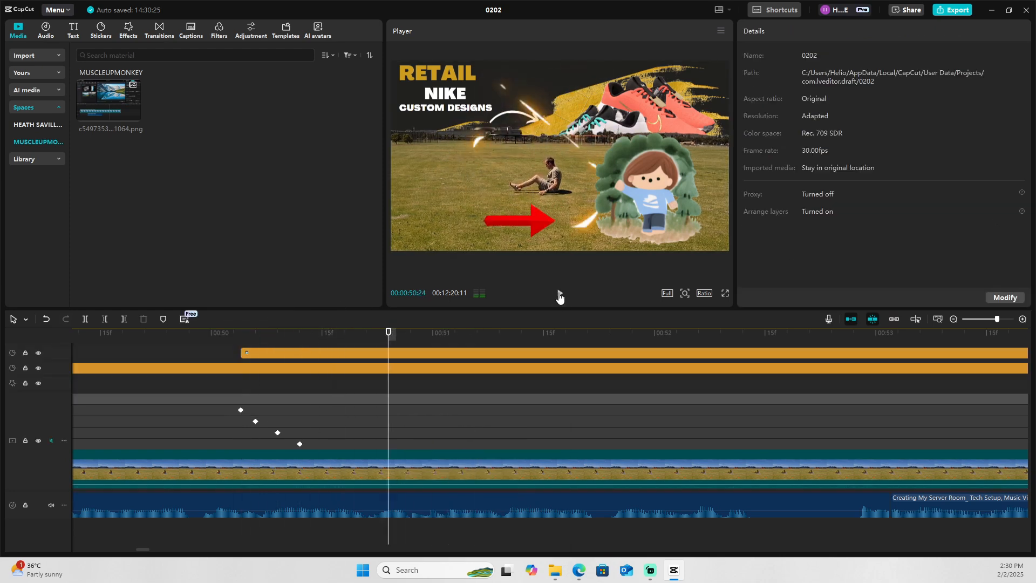
{"action": "right_click", "coordinate": [241, 410]}
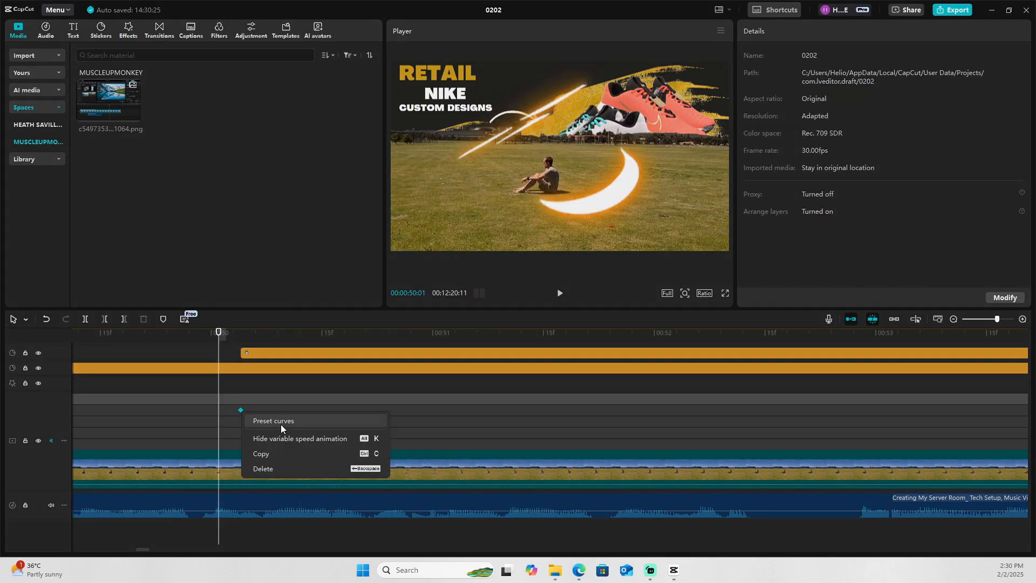
{"action": "left_click", "coordinate": [282, 423]}
{"action": "scroll", "coordinate": [268, 407], "scroll_direction": "down", "scroll_amount": 4}
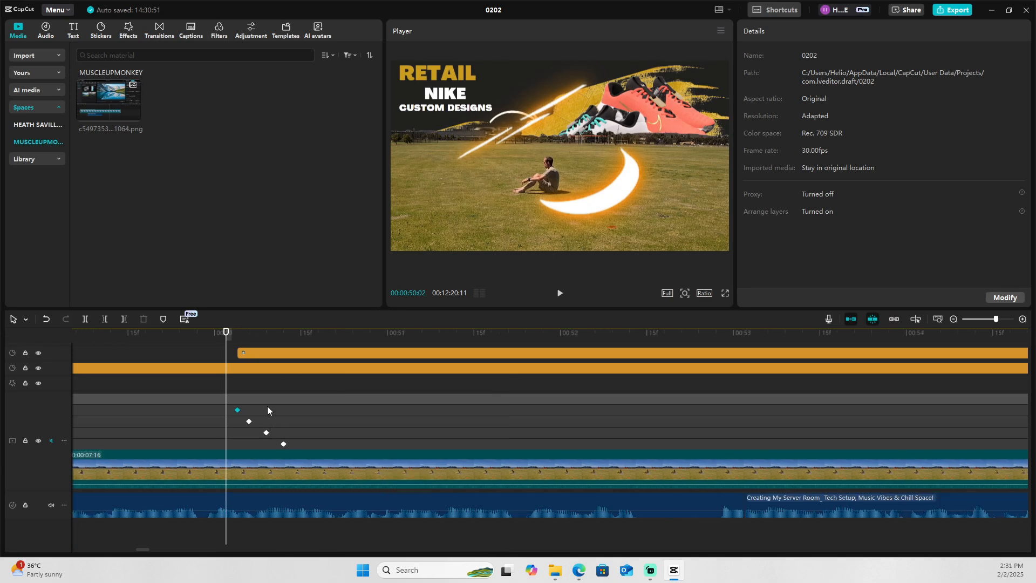
{"action": "key", "text": "Right"}
{"action": "key", "text": "Right"}
{"action": "key", "text": "Right"}
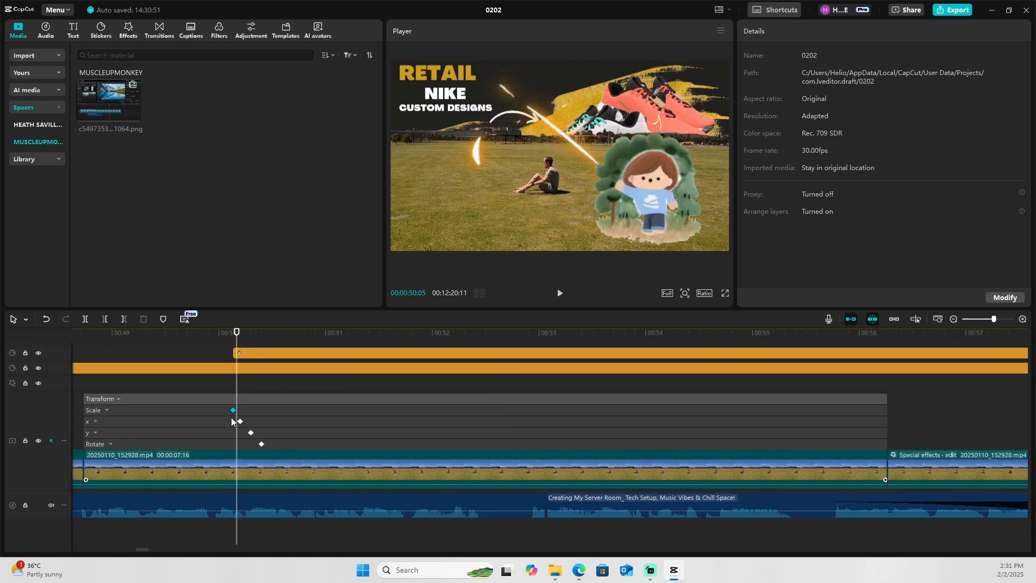
Delete the clip's x-position keyframe and select the y-position keyframe in its expanded graph.
{"action": "left_click", "coordinate": [240, 421]}
{"action": "left_click", "coordinate": [95, 421]}
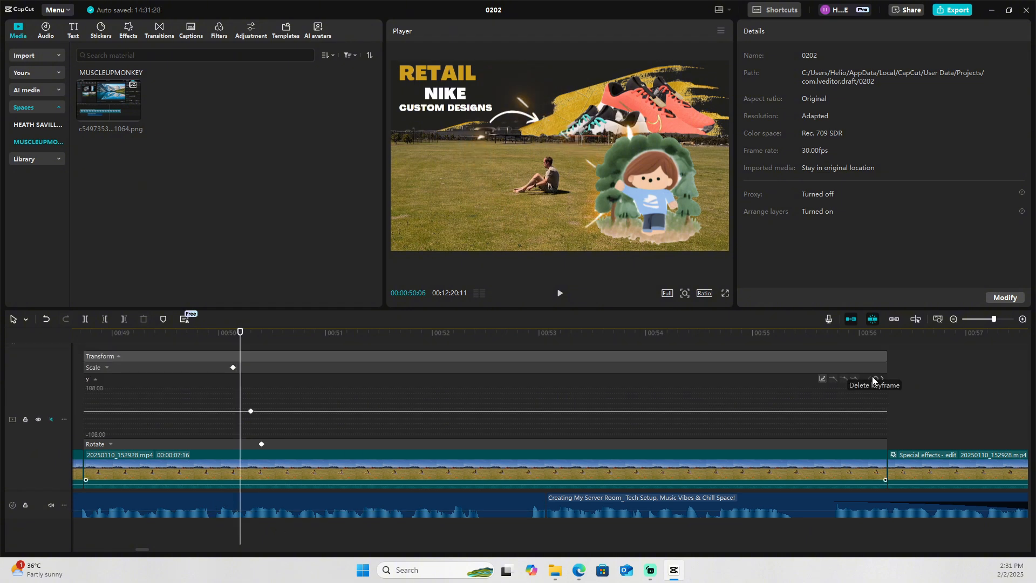
{"action": "left_click", "coordinate": [251, 410]}
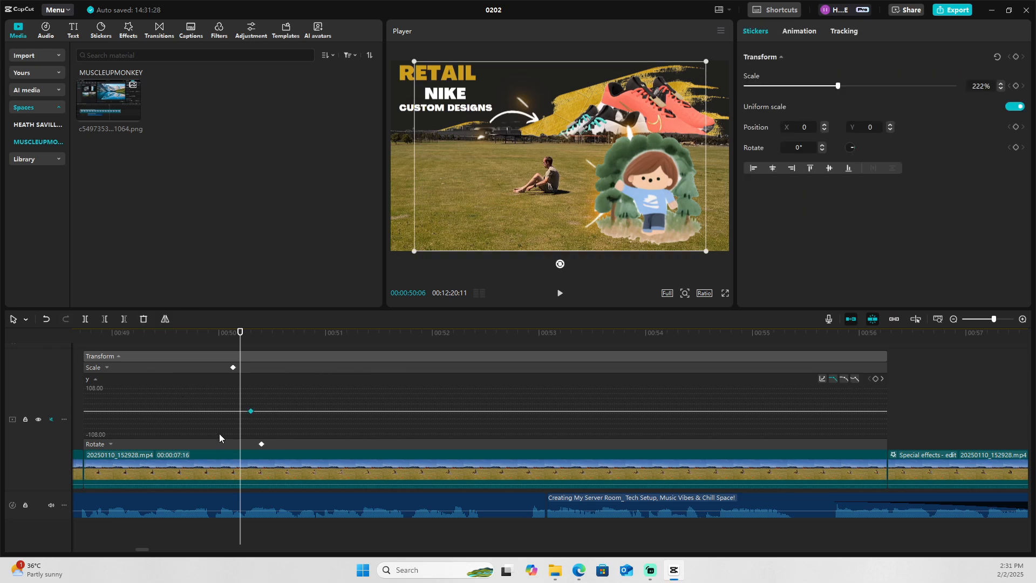
{"action": "scroll", "coordinate": [231, 345], "scroll_direction": "left", "scroll_amount": 3}
Expand the clip's scale graph, delete the extra scale keyframe at 00:00:50:03, and collapse the graph again.
{"action": "left_click", "coordinate": [405, 366]}
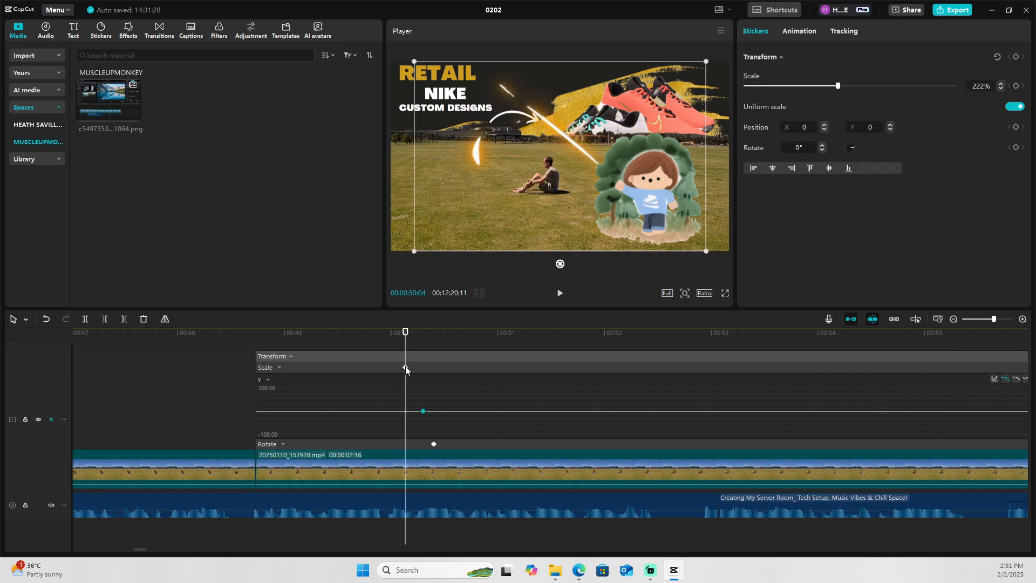
{"action": "left_click", "coordinate": [281, 367]}
{"action": "mouse_move", "coordinate": [405, 333]}
{"action": "left_mouse_down"}
{"action": "mouse_move", "coordinate": [344, 332]}
{"action": "mouse_move", "coordinate": [338, 317]}
{"action": "mouse_move", "coordinate": [398, 316]}
{"action": "left_mouse_up"}
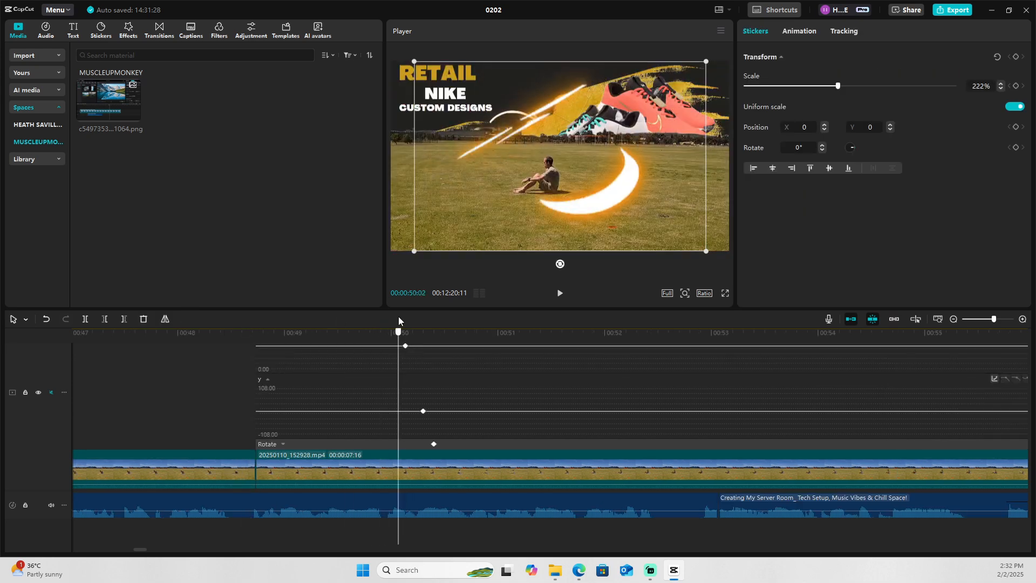
{"action": "left_click_drag", "start_coordinate": [398, 316], "coordinate": [402, 317]}
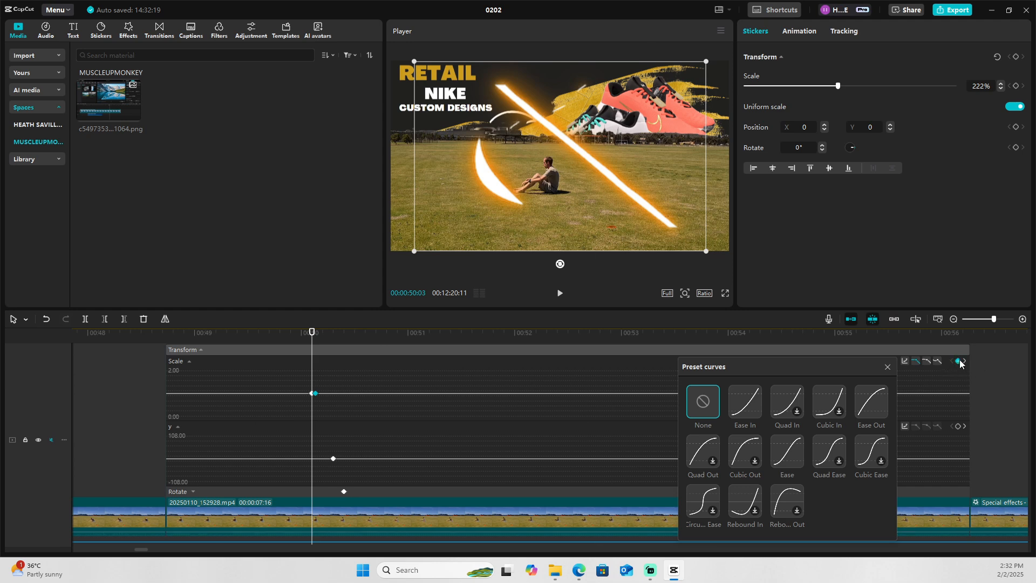
{"action": "left_click", "coordinate": [960, 362]}
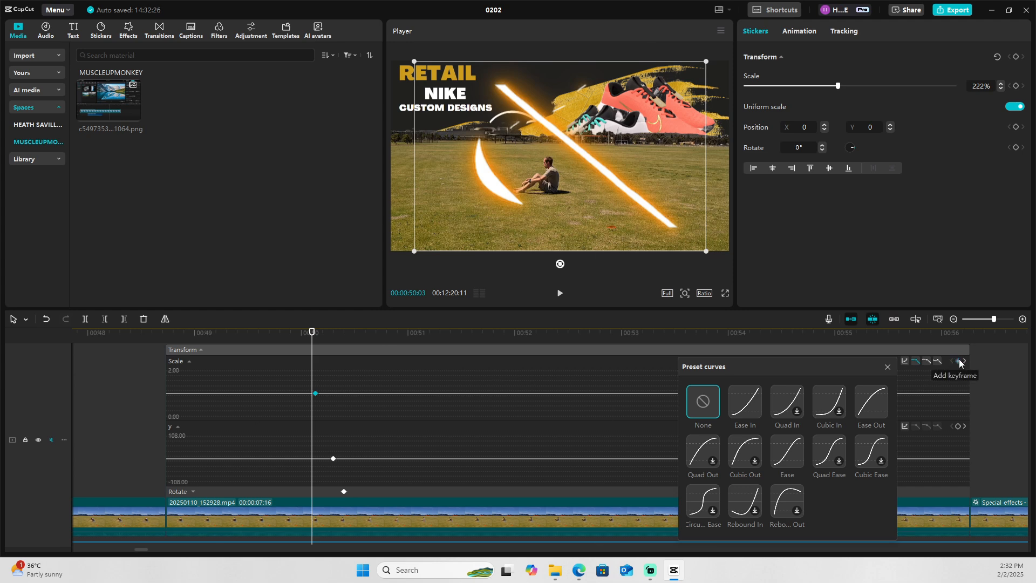
{"action": "left_click", "coordinate": [885, 369]}
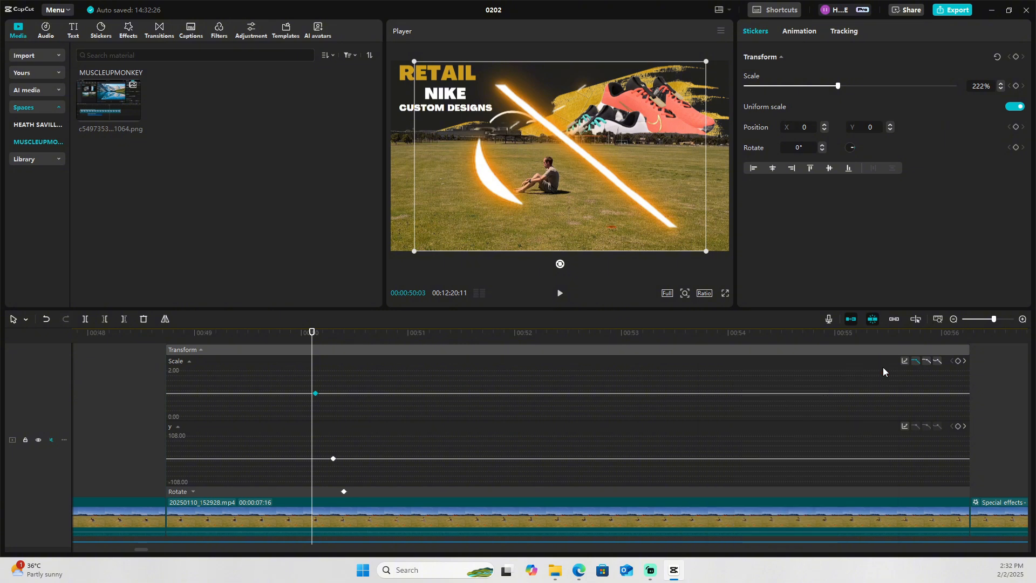
{"action": "left_click", "coordinate": [932, 361]}
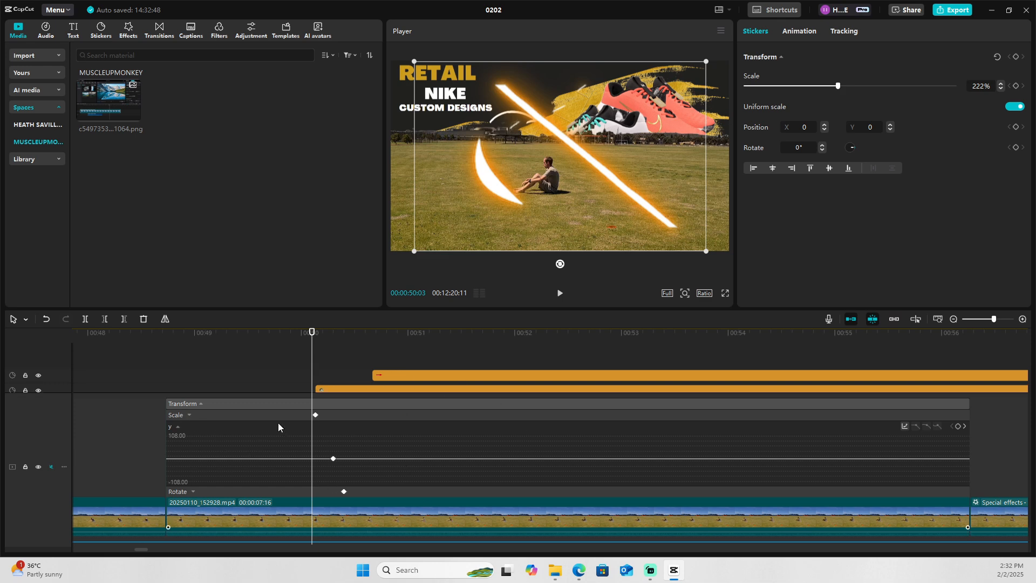
Undo all the Transform keyframe edits made on the keyed clip.
{"action": "left_click", "coordinate": [46, 319]}
{"action": "left_click", "coordinate": [46, 319]}
{"action": "left_click", "coordinate": [46, 319]}
{"action": "left_click", "coordinate": [47, 319]}
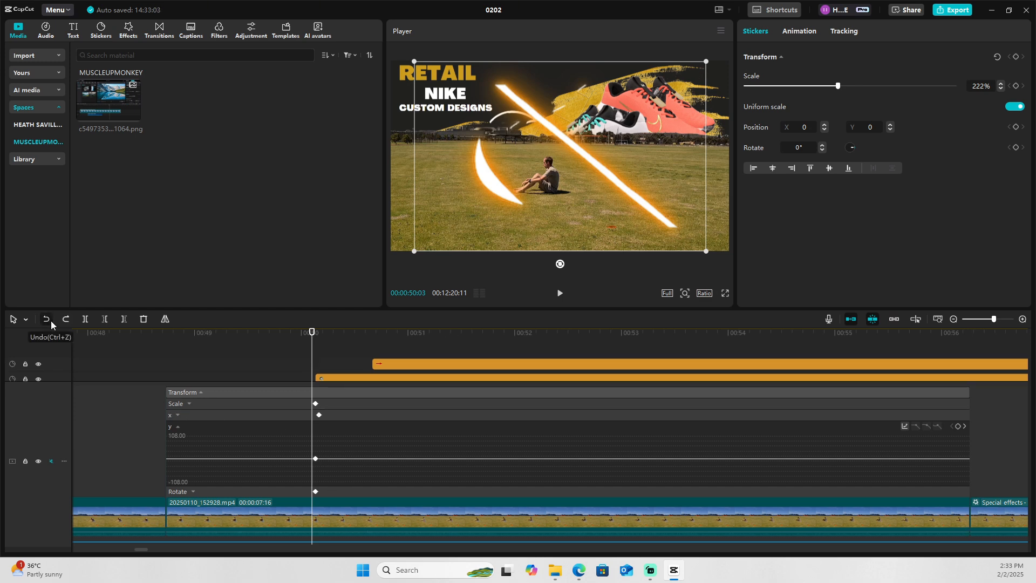
{"action": "left_click", "coordinate": [46, 319]}
{"action": "left_click", "coordinate": [66, 319]}
{"action": "left_click", "coordinate": [66, 319]}
{"action": "left_click", "coordinate": [66, 319]}
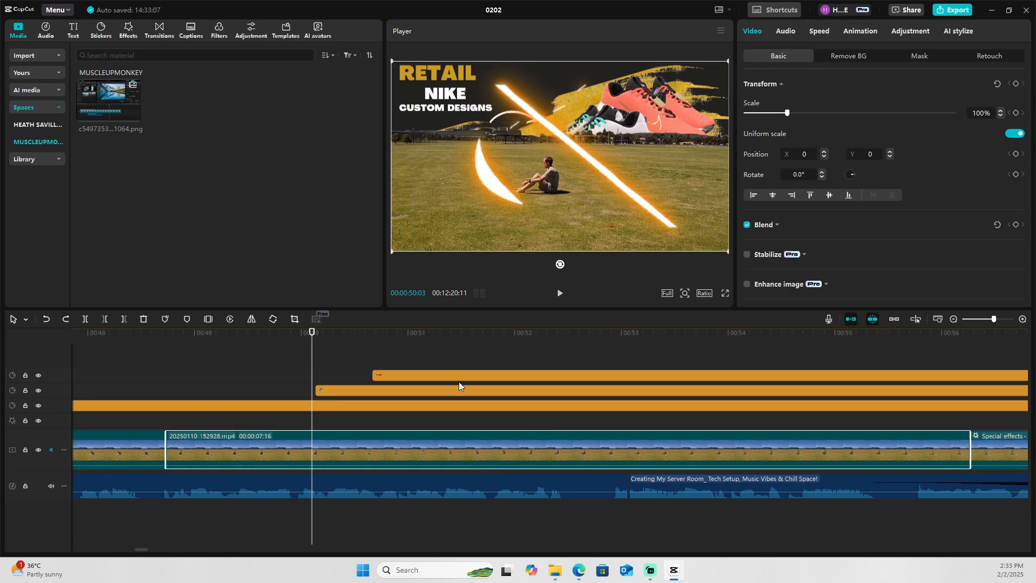
Add a scale keyframe to the clip at 00:00:50:04 with the Ease In curve and set the scale to 201%.
{"action": "left_click", "coordinate": [316, 337]}
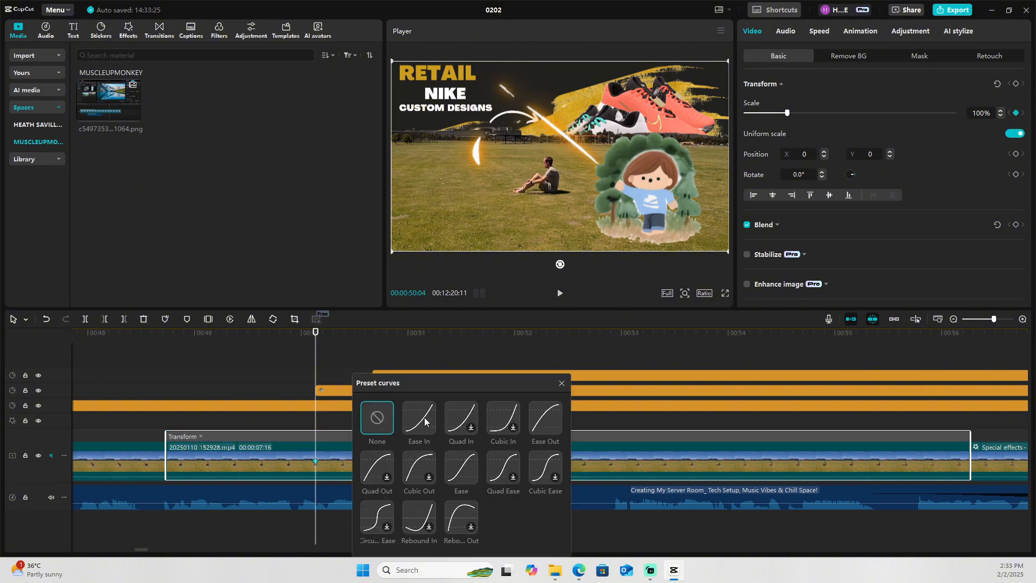
{"action": "left_click", "coordinate": [425, 421]}
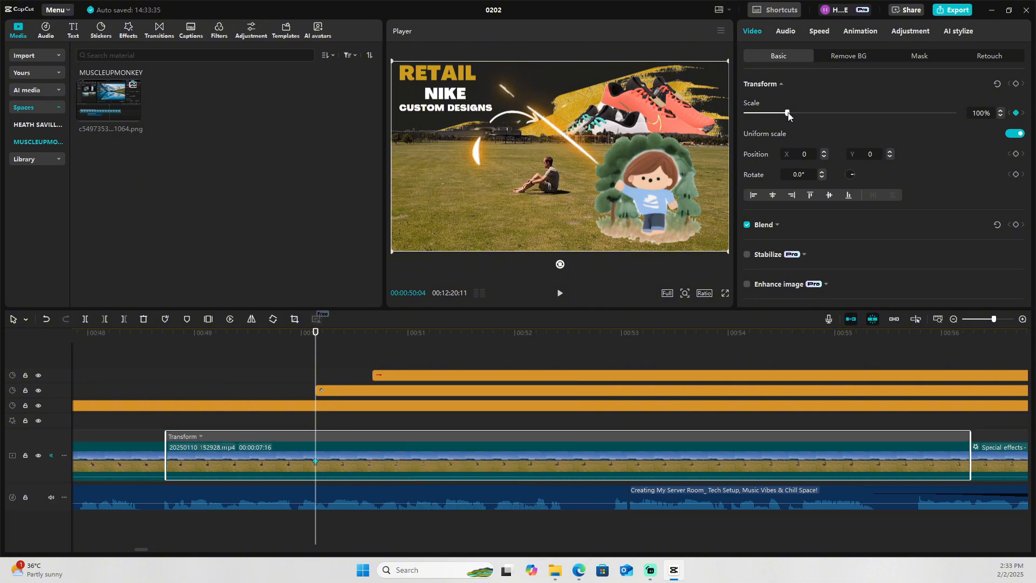
{"action": "left_click_drag", "start_coordinate": [787, 113], "coordinate": [829, 114]}
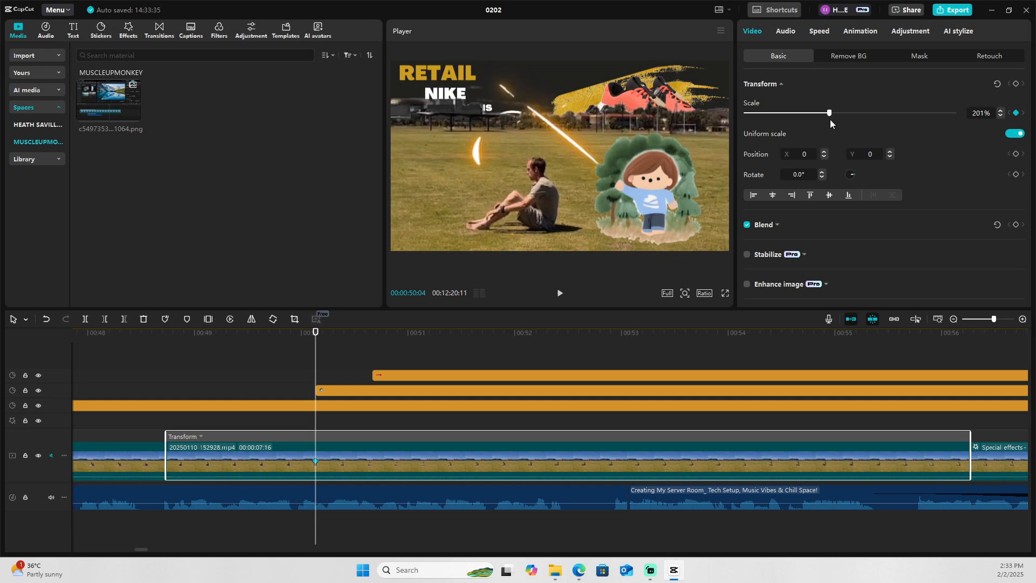
Add a second scale keyframe to the clip at 00:00:52:19 and apply the Ease Out preset curve to it.
{"action": "key", "text": "space"}
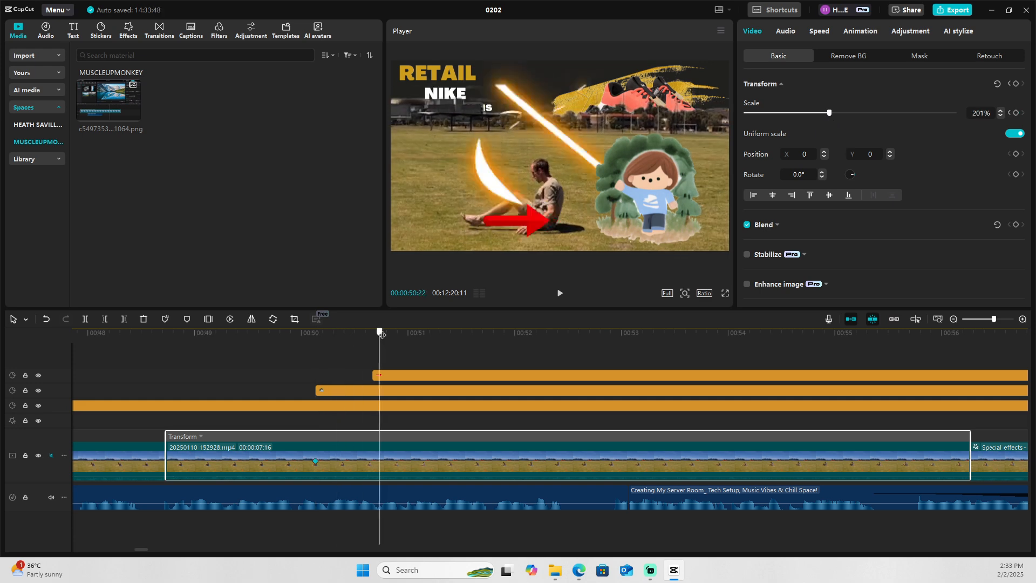
{"action": "left_click", "coordinate": [1016, 113]}
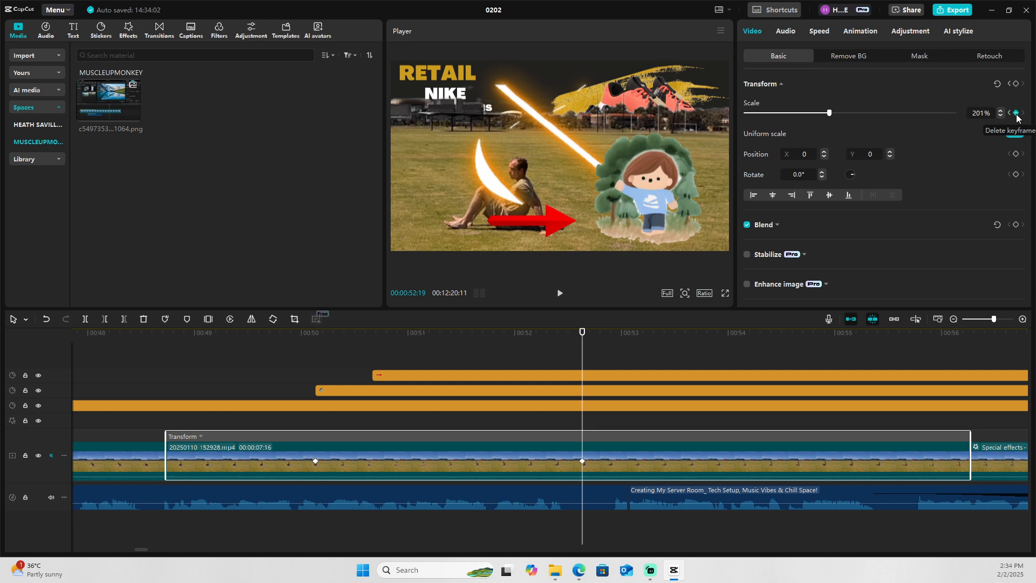
{"action": "right_click", "coordinate": [582, 461]}
{"action": "left_click", "coordinate": [616, 472]}
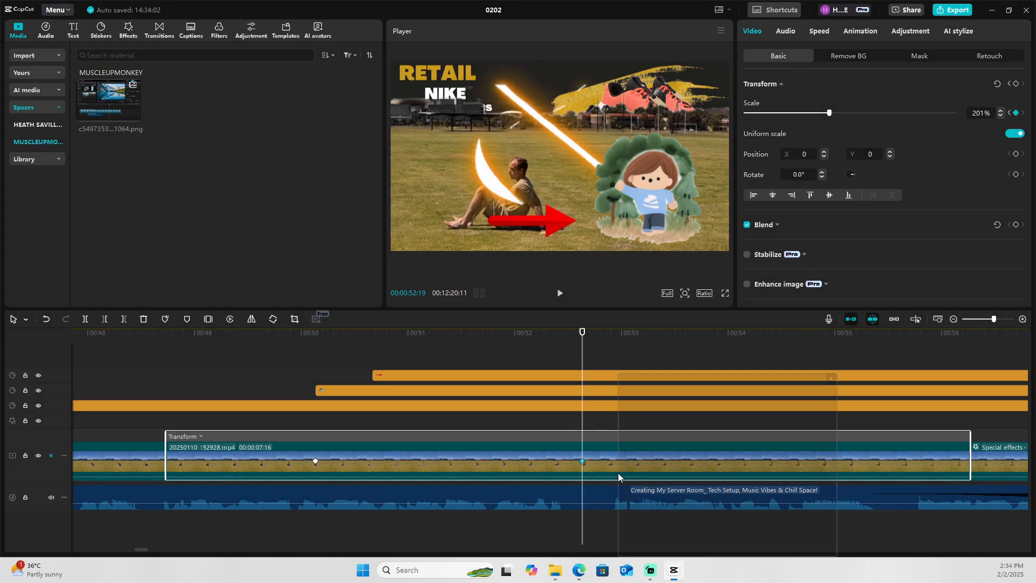
{"action": "left_click", "coordinate": [820, 422]}
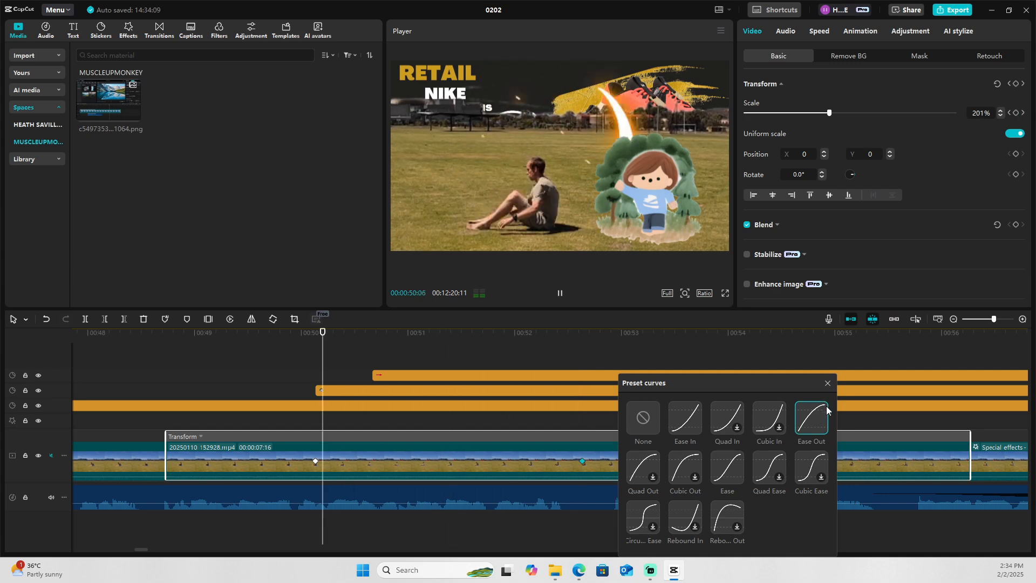
Preview the keyed clip's eased scale animation from the start of the clip, and expand its Transform scale graph.
{"action": "left_click", "coordinate": [828, 383]}
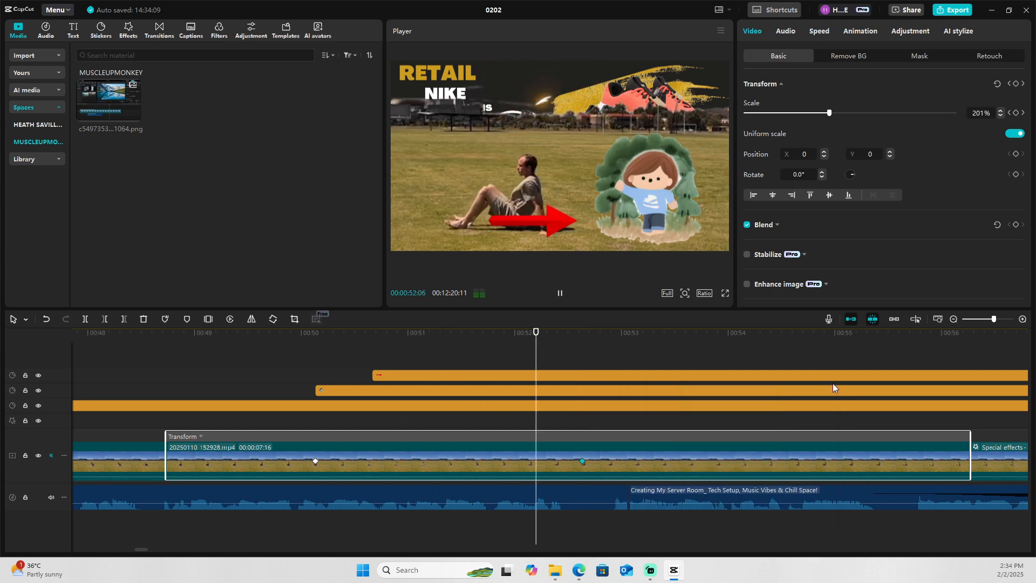
{"action": "scroll", "coordinate": [519, 419], "scroll_direction": "down", "scroll_amount": 2}
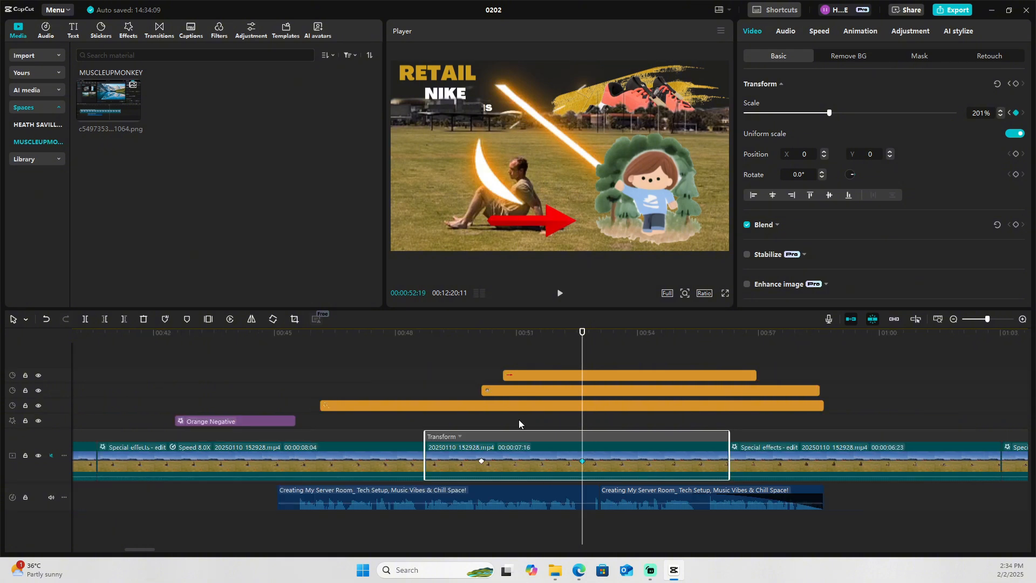
{"action": "left_click", "coordinate": [425, 387]}
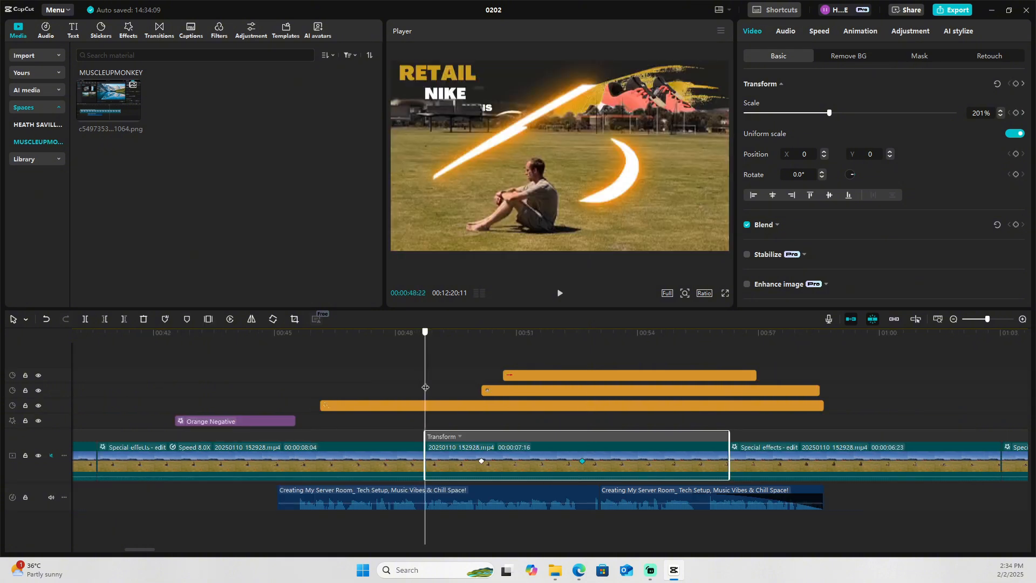
{"action": "left_click", "coordinate": [561, 294]}
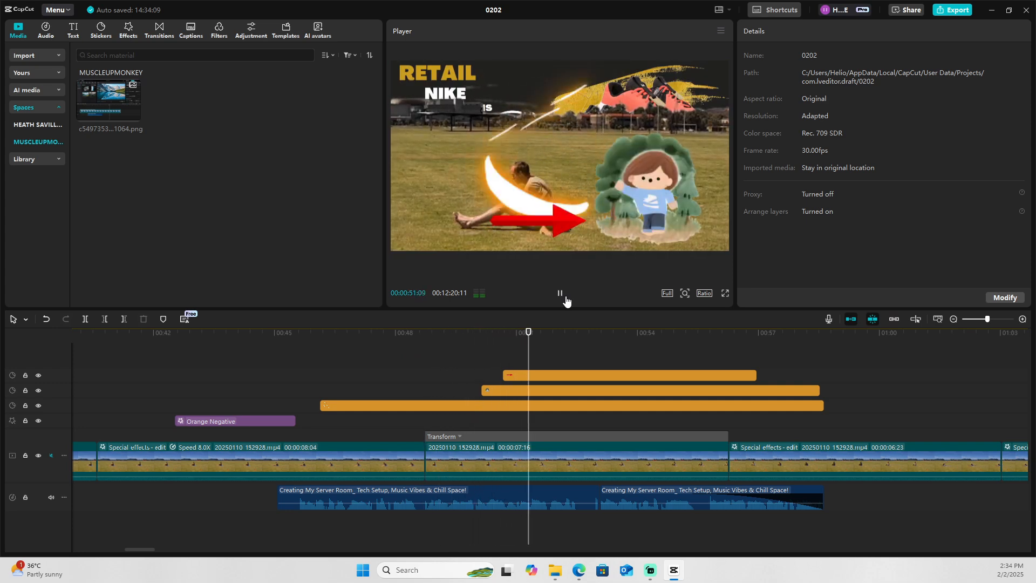
{"action": "left_click", "coordinate": [564, 297]}
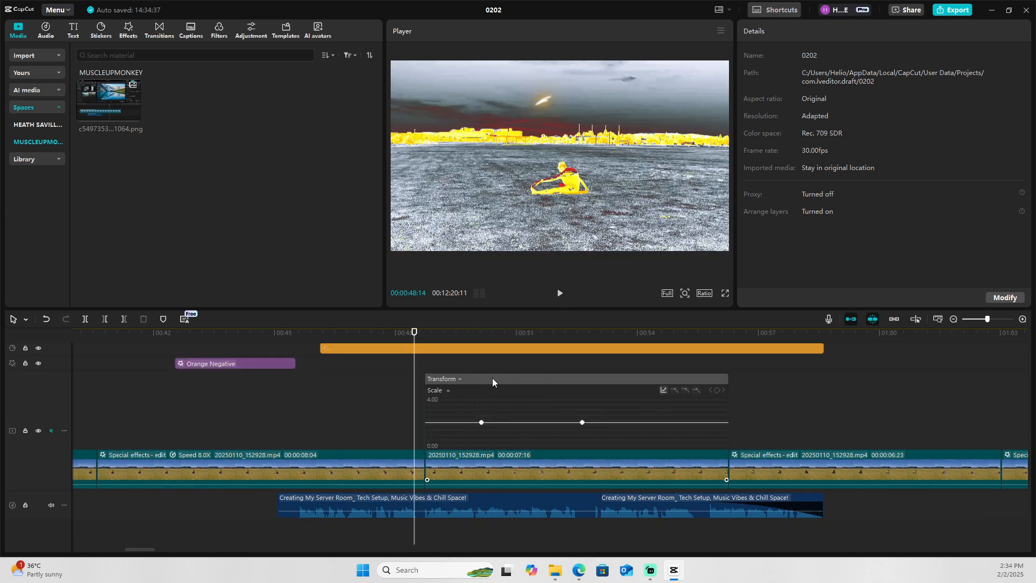
{"action": "right_click", "coordinate": [492, 378]}
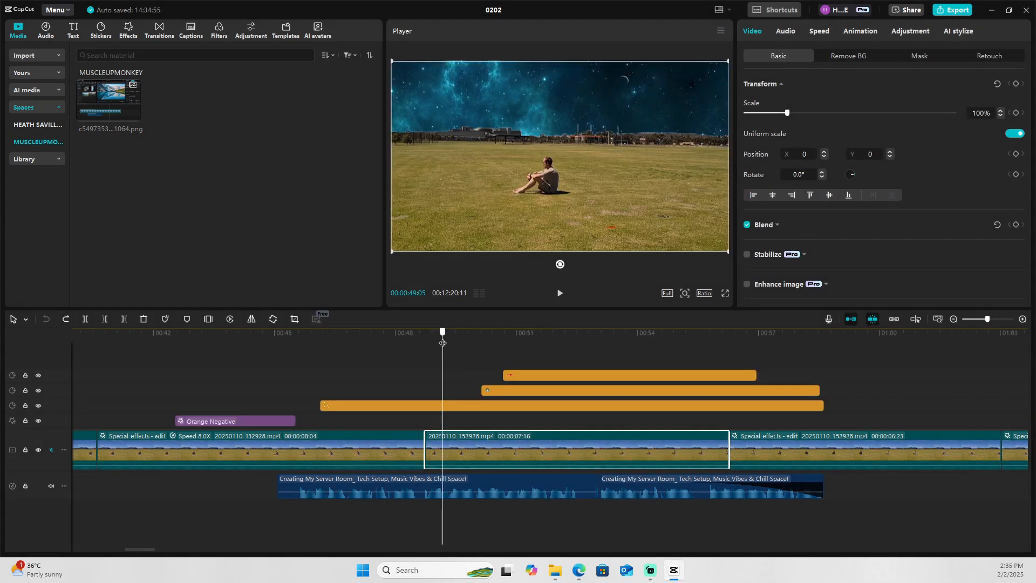
Add a scale keyframe to the selected clip at 00:00:49:29 and set the scale to 184%.
{"action": "left_click_drag", "start_coordinate": [443, 343], "coordinate": [475, 346]}
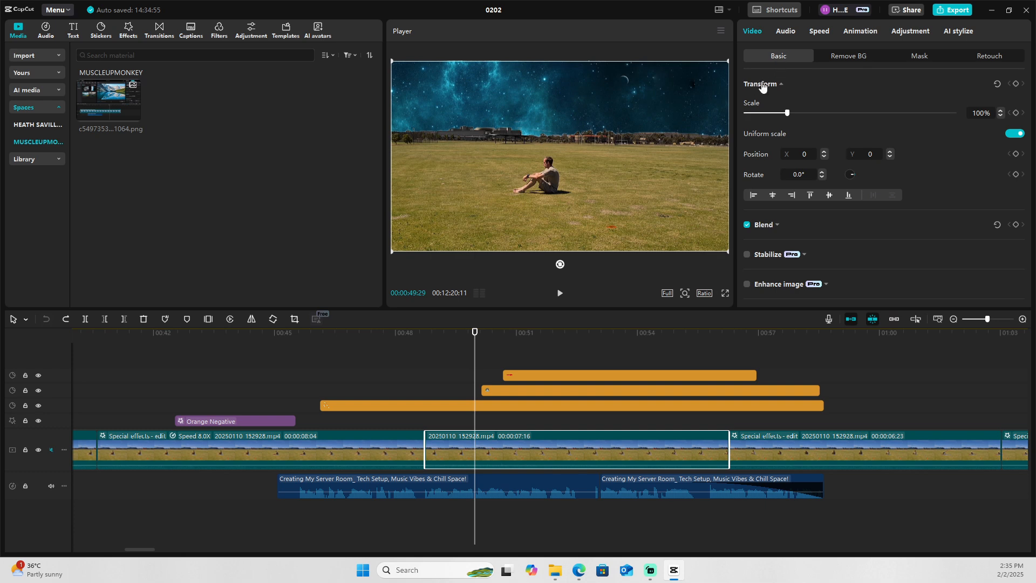
{"action": "left_click", "coordinate": [1015, 113]}
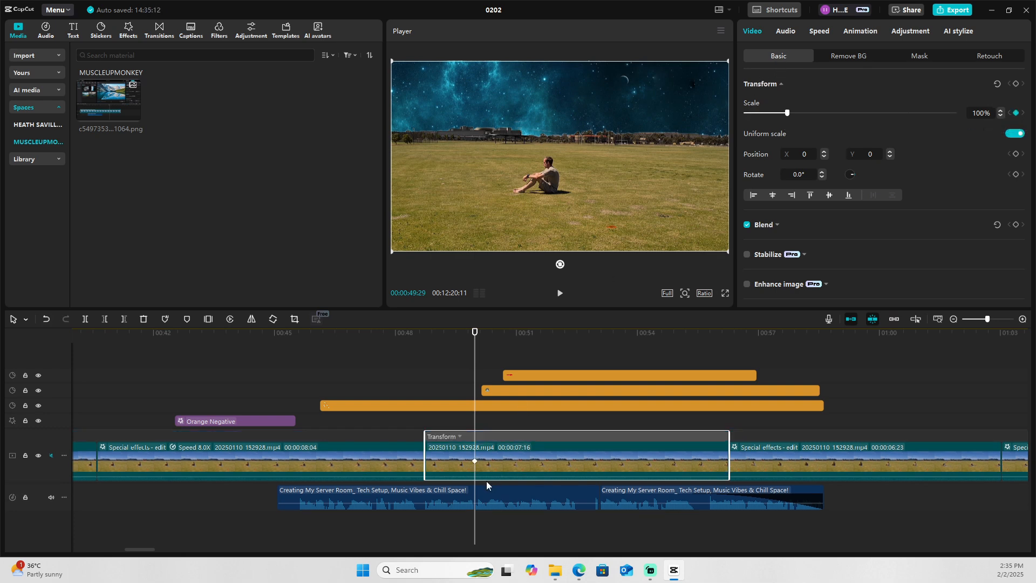
{"action": "right_click", "coordinate": [472, 462]}
{"action": "left_click_drag", "start_coordinate": [786, 113], "coordinate": [821, 118]}
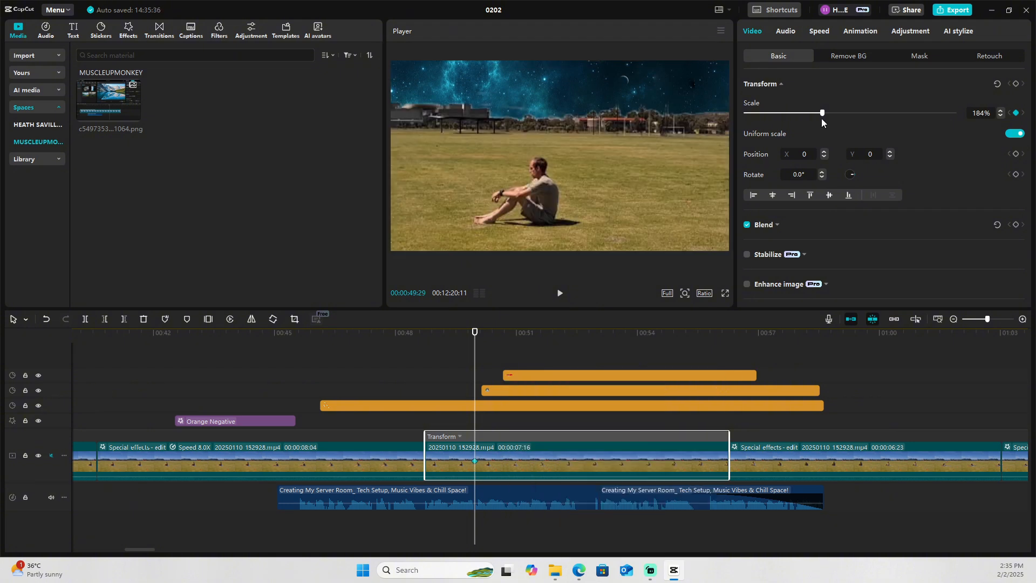
Add a second scale keyframe at 00:00:54:17, apply the Ease Out preset curve, and set its scale to 100%.
{"action": "left_click_drag", "start_coordinate": [474, 331], "coordinate": [564, 334]}
{"action": "left_click", "coordinate": [1015, 113]}
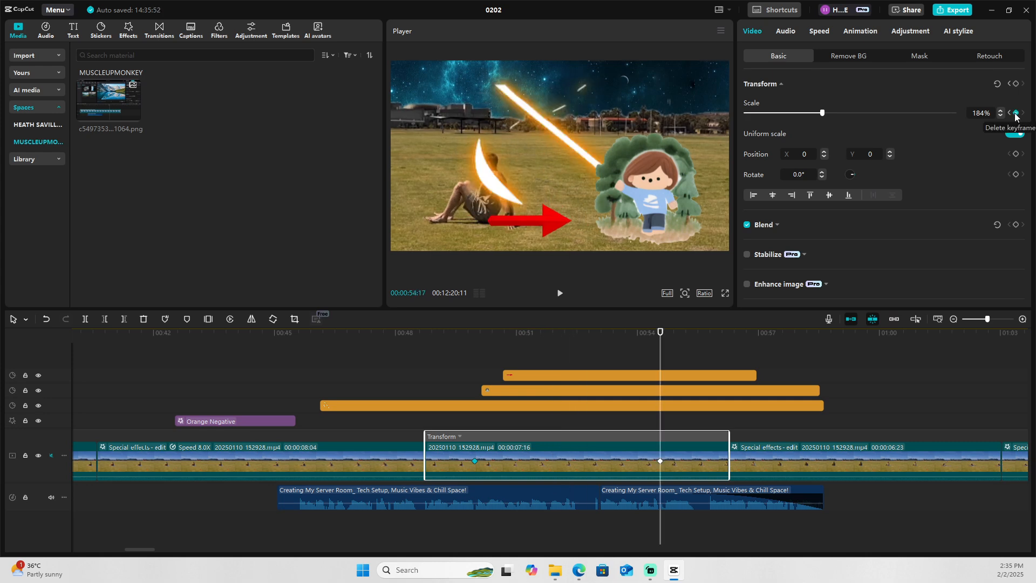
{"action": "right_click", "coordinate": [659, 461]}
{"action": "left_click", "coordinate": [686, 416]}
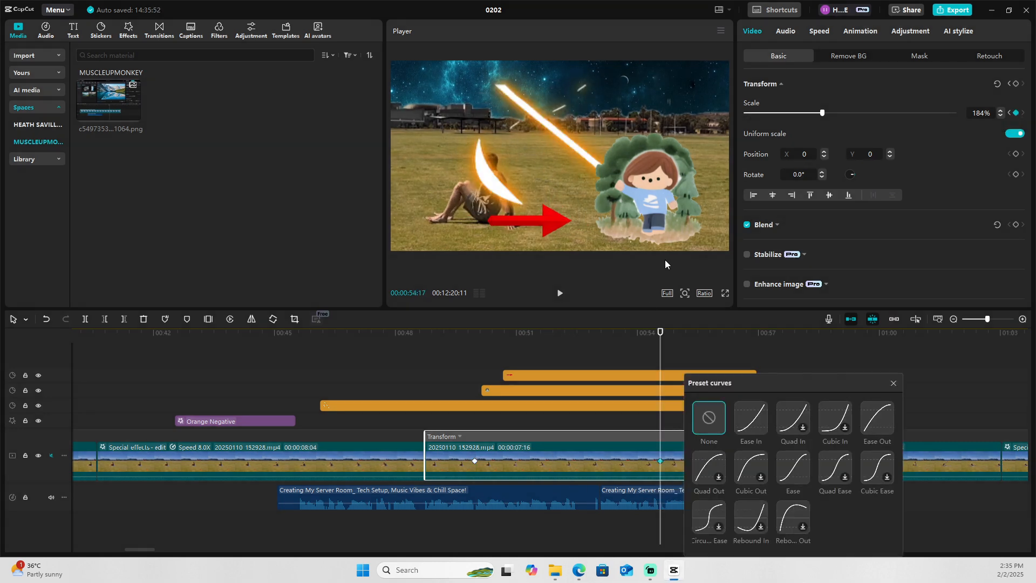
{"action": "left_click", "coordinate": [877, 418]}
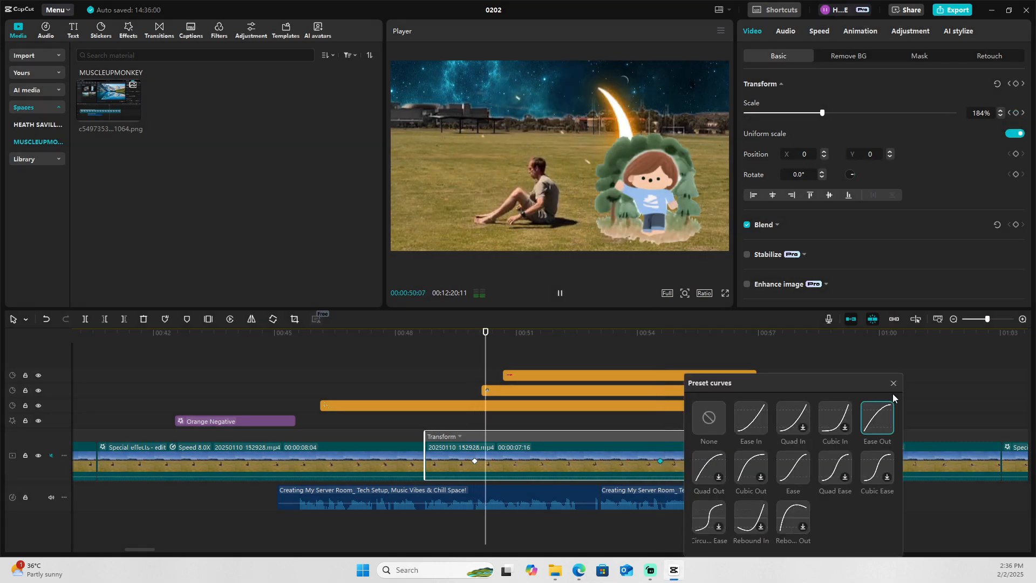
{"action": "left_click", "coordinate": [892, 386]}
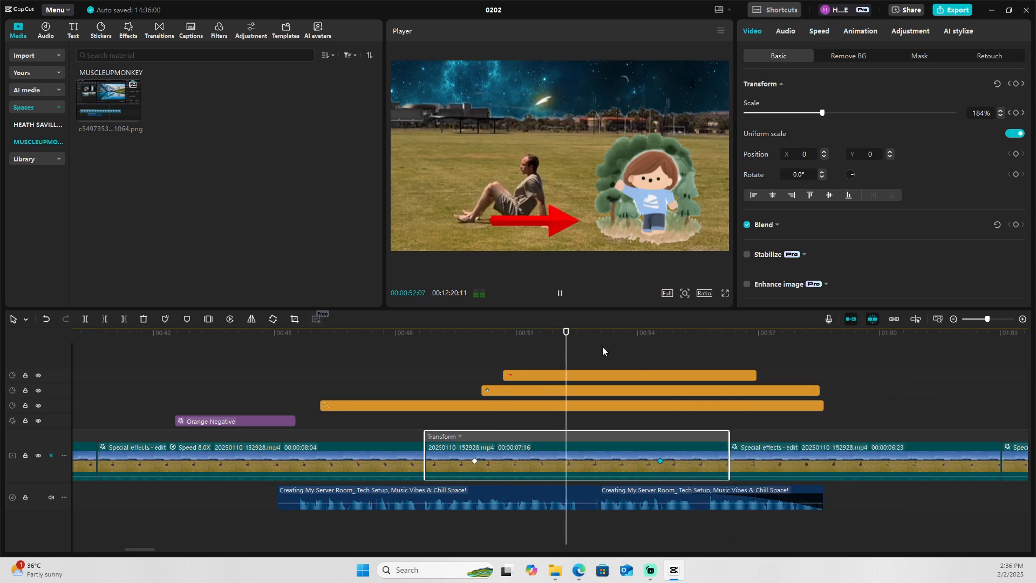
{"action": "left_click", "coordinate": [560, 293]}
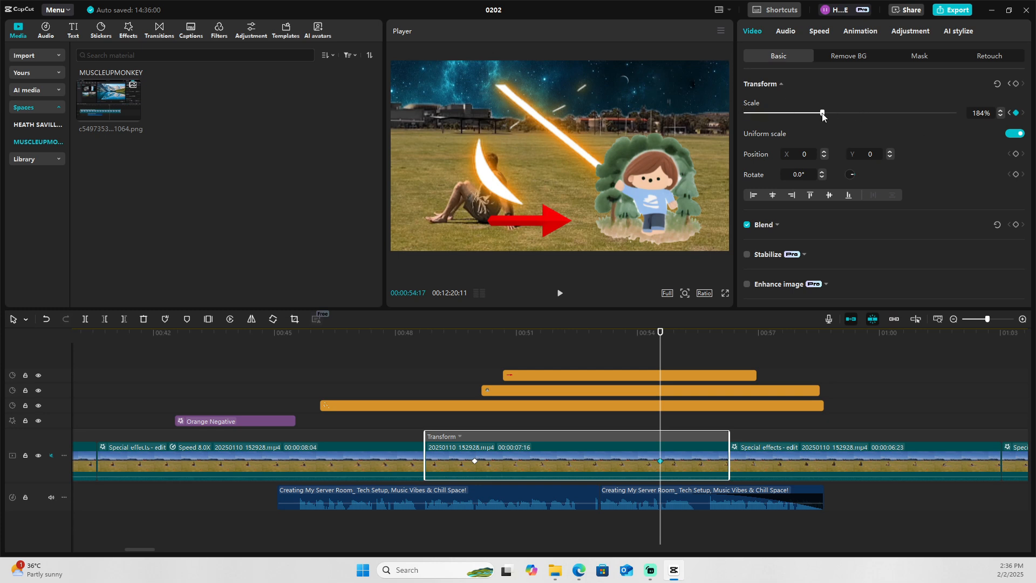
{"action": "left_click_drag", "start_coordinate": [823, 114], "coordinate": [787, 118]}
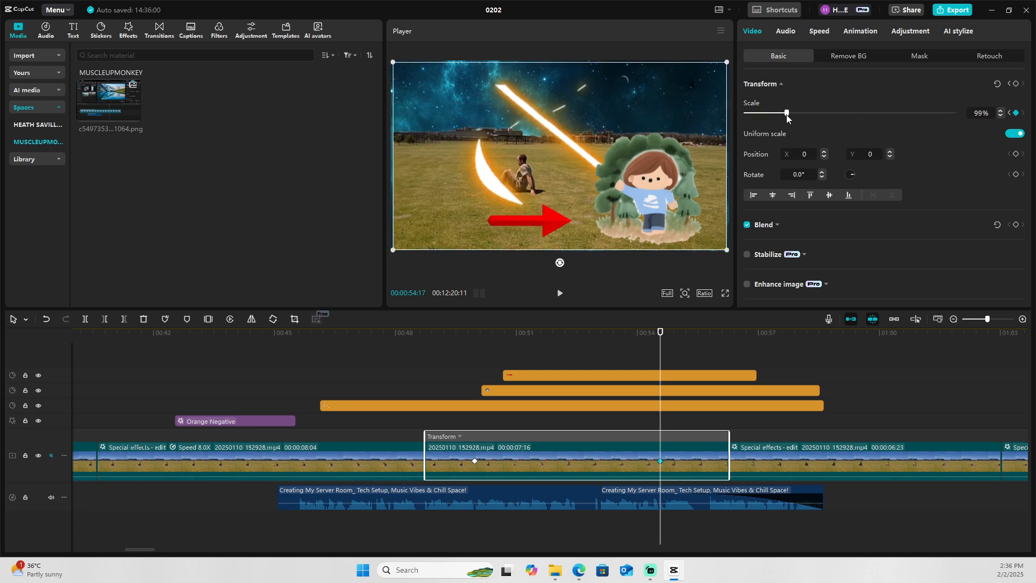
Play back the scale animation from just before the keyed clip through its second keyframe.
{"action": "left_click", "coordinate": [458, 335]}
{"action": "left_click_drag", "start_coordinate": [457, 338], "coordinate": [407, 336]}
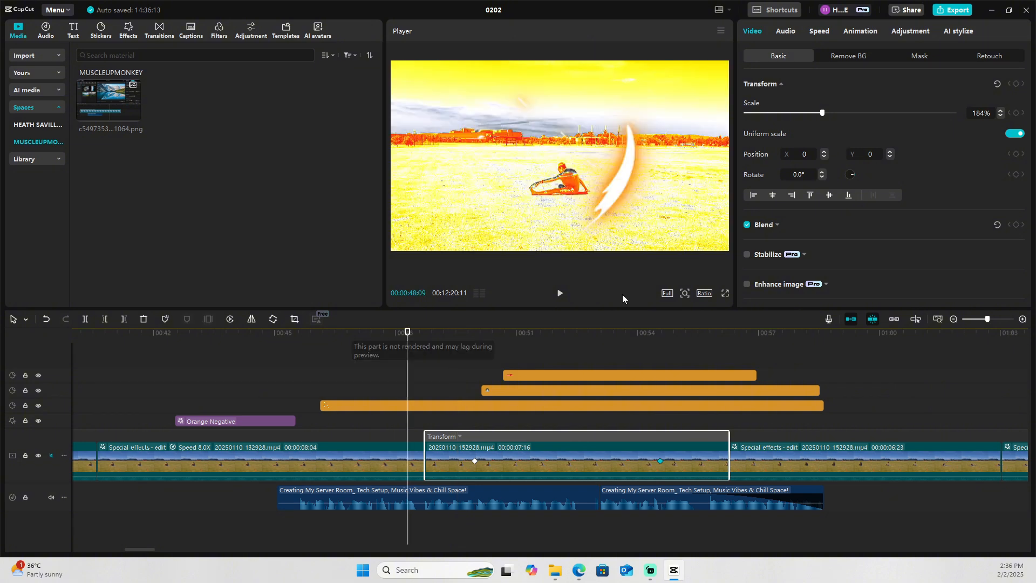
{"action": "left_click", "coordinate": [560, 295]}
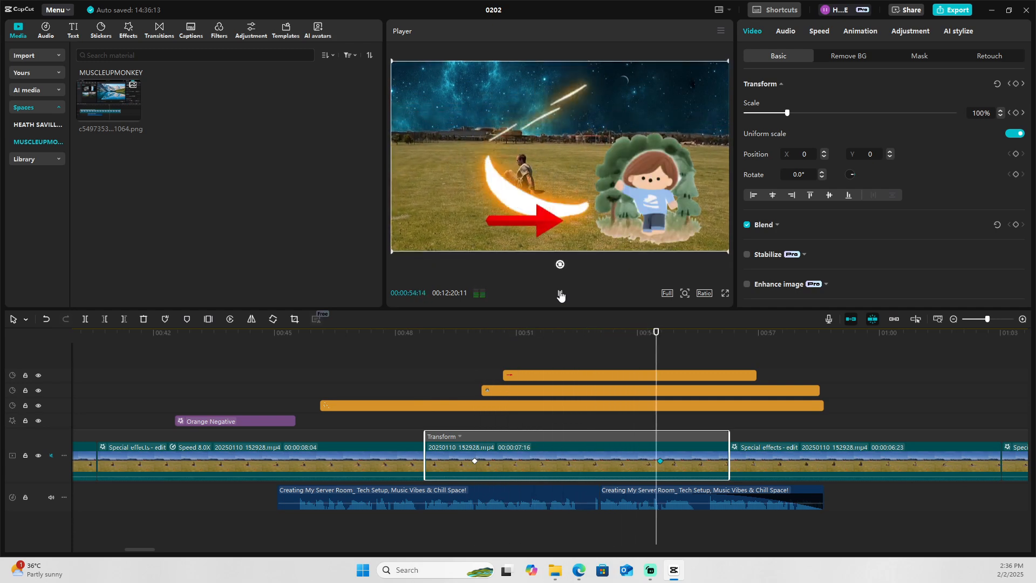
{"action": "left_click", "coordinate": [560, 294]}
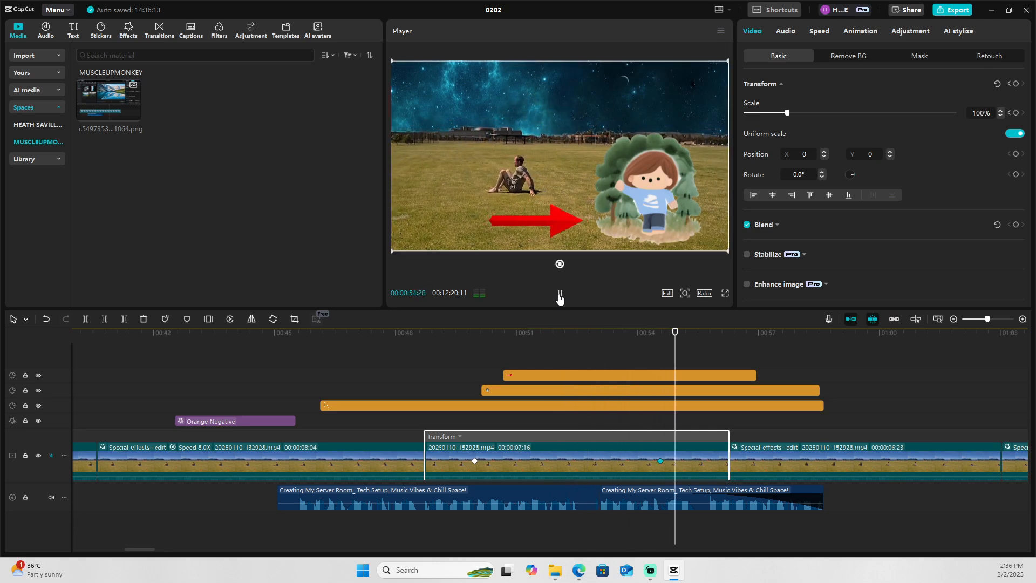
{"action": "left_click", "coordinate": [560, 295]}
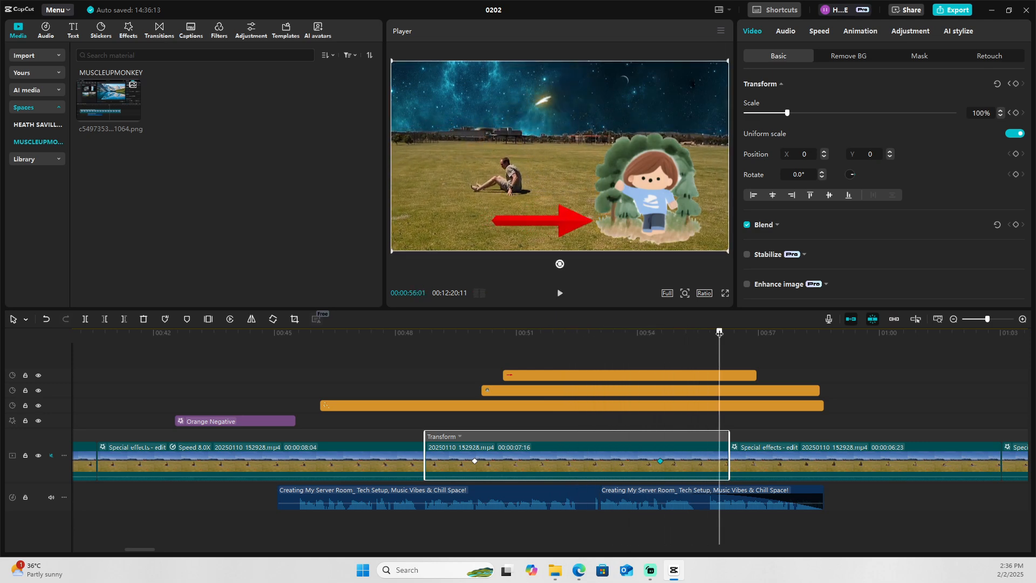
Return to the keyed clip's start and look through the available Blend modes without choosing one.
{"action": "mouse_move", "coordinate": [448, 345]}
{"action": "left_mouse_down"}
{"action": "mouse_move", "coordinate": [718, 344]}
{"action": "mouse_move", "coordinate": [432, 349]}
{"action": "mouse_move", "coordinate": [448, 349]}
{"action": "left_mouse_up"}
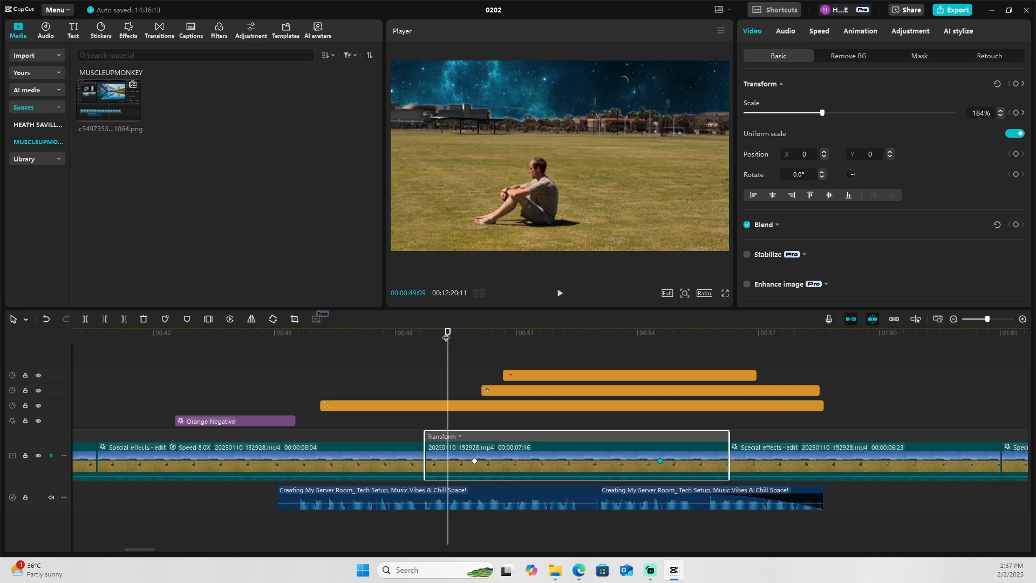
{"action": "left_click_drag", "start_coordinate": [447, 336], "coordinate": [424, 343]}
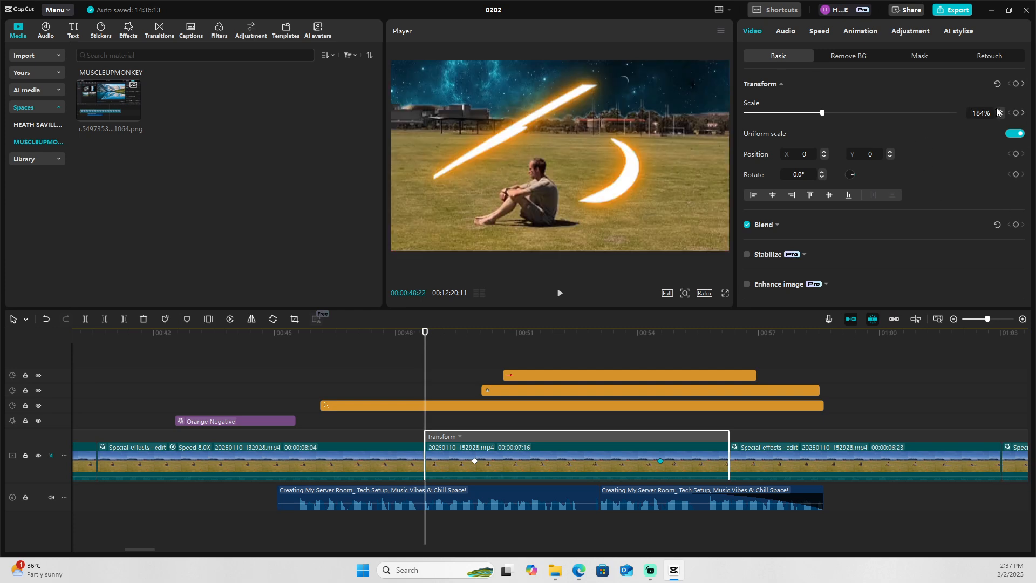
{"action": "scroll", "coordinate": [863, 189], "scroll_direction": "down", "scroll_amount": 1}
{"action": "left_click", "coordinate": [777, 186]}
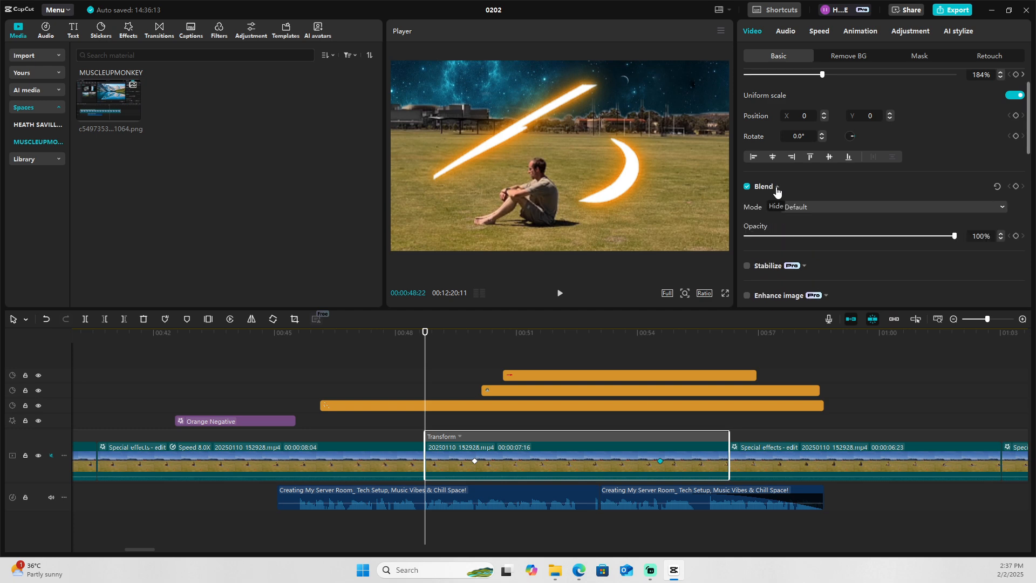
{"action": "left_click", "coordinate": [887, 208]}
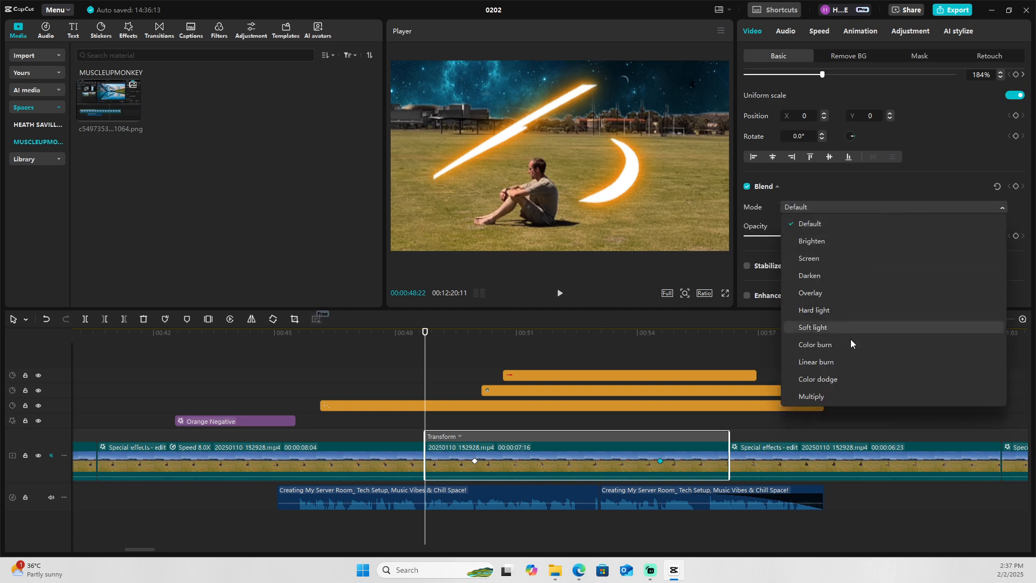
{"action": "left_click", "coordinate": [854, 190]}
Add a Blend keyframe to the clip at 00:00:50:04 and set its opacity to 0%.
{"action": "left_click_drag", "start_coordinate": [425, 331], "coordinate": [479, 335]}
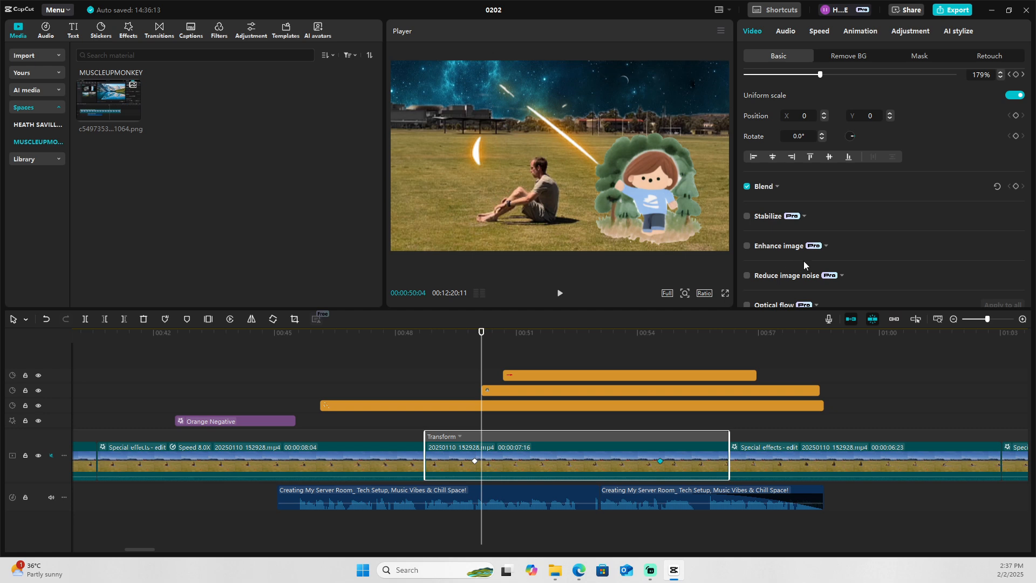
{"action": "left_click", "coordinate": [1014, 186]}
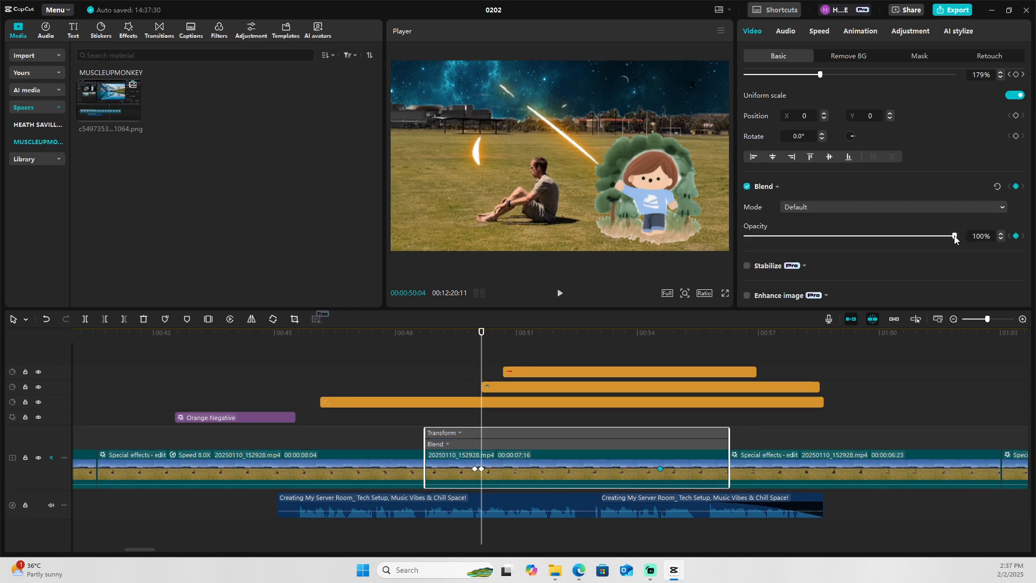
{"action": "left_click_drag", "start_coordinate": [954, 236], "coordinate": [778, 224]}
{"action": "left_click_drag", "start_coordinate": [778, 225], "coordinate": [726, 224]}
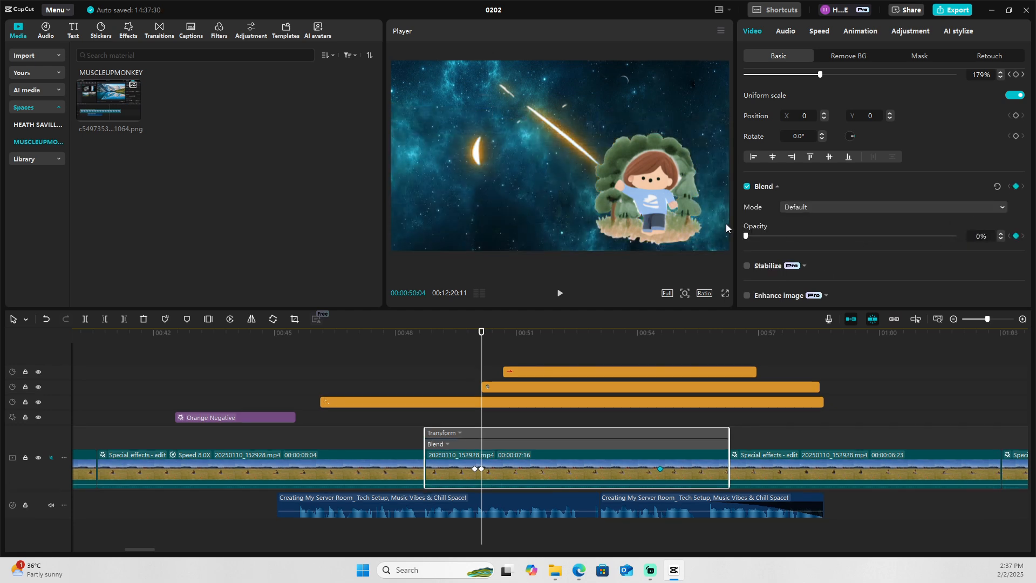
Set the clip's blend mode to Brighten and apply the Cubic In preset curve to the Blend keyframe.
{"action": "left_click", "coordinate": [823, 210]}
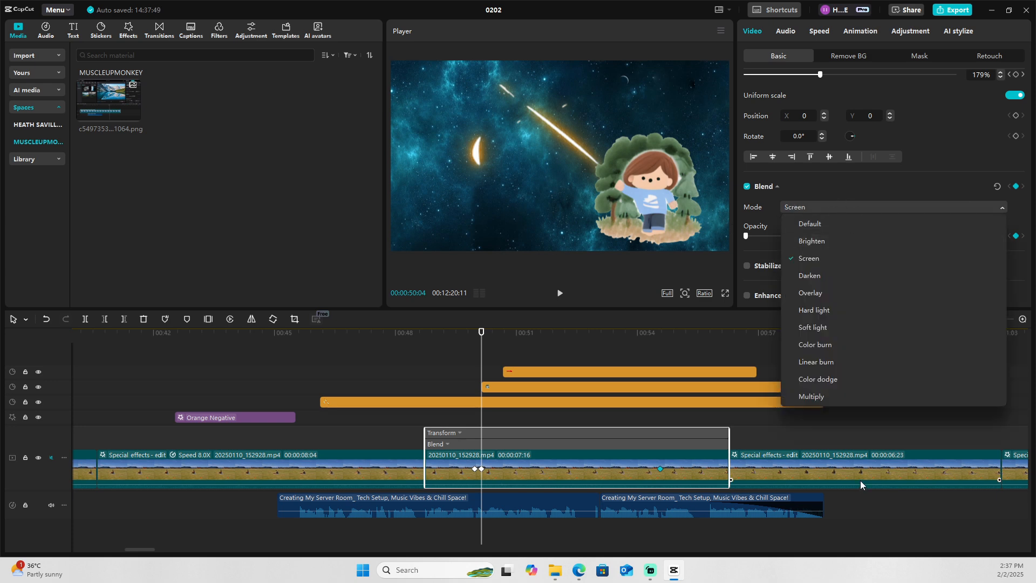
{"action": "left_click", "coordinate": [840, 237]}
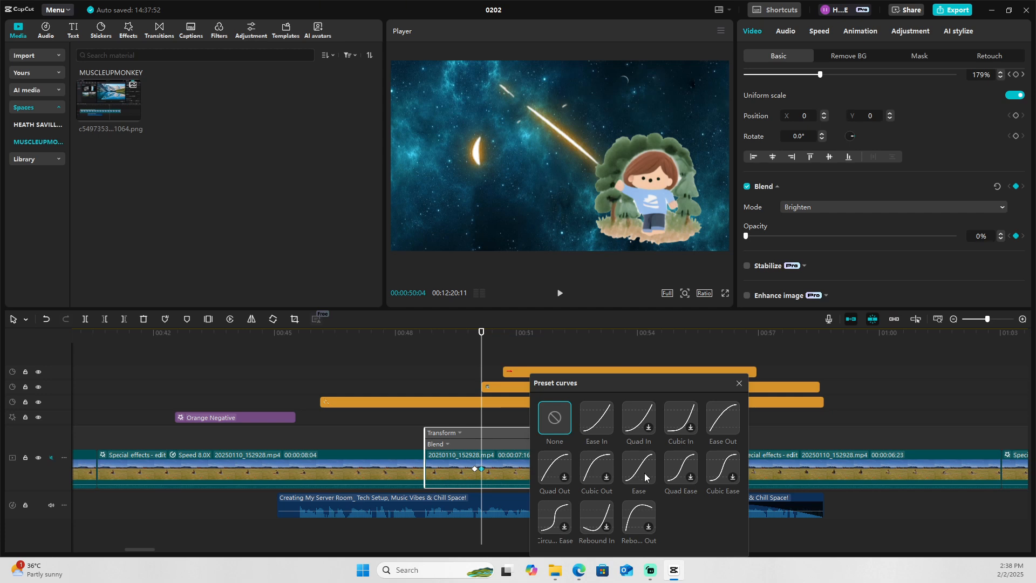
{"action": "left_click", "coordinate": [690, 432]}
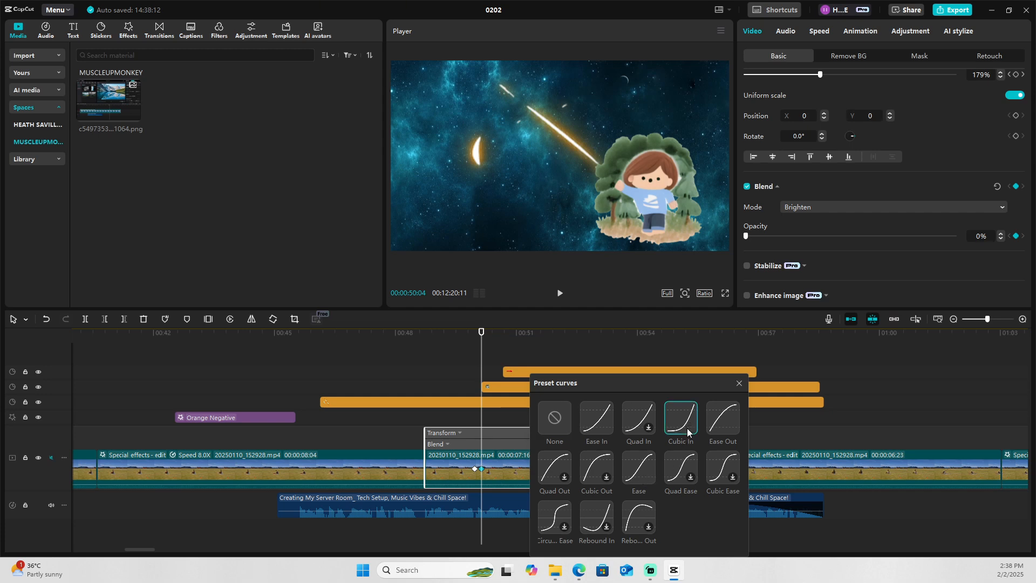
{"action": "left_click", "coordinate": [739, 383]}
Add a second Blend keyframe at 00:00:50:28 with 100% opacity and the Cubic Out preset curve.
{"action": "left_click", "coordinate": [515, 469]}
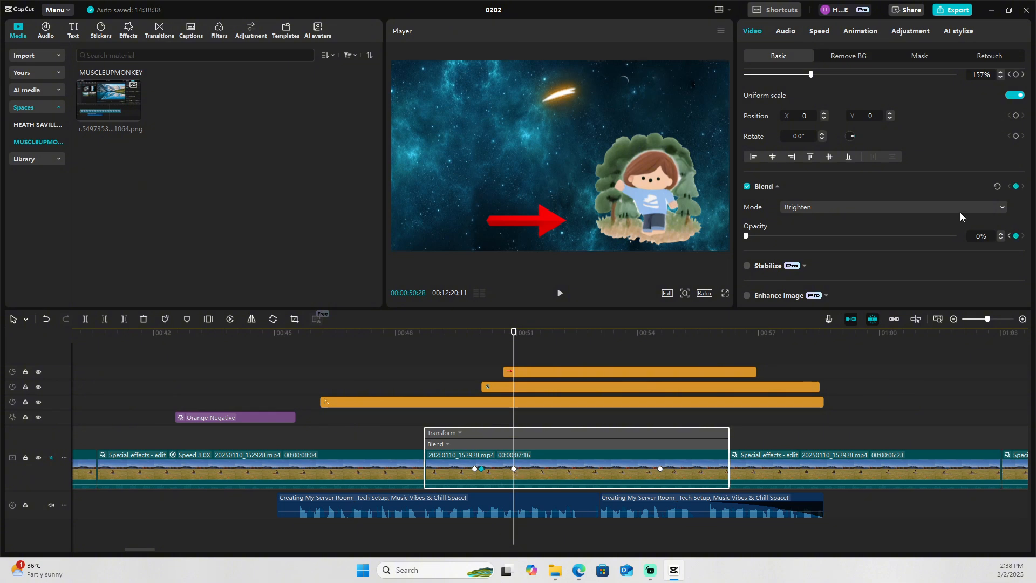
{"action": "left_click_drag", "start_coordinate": [745, 236], "coordinate": [995, 237]}
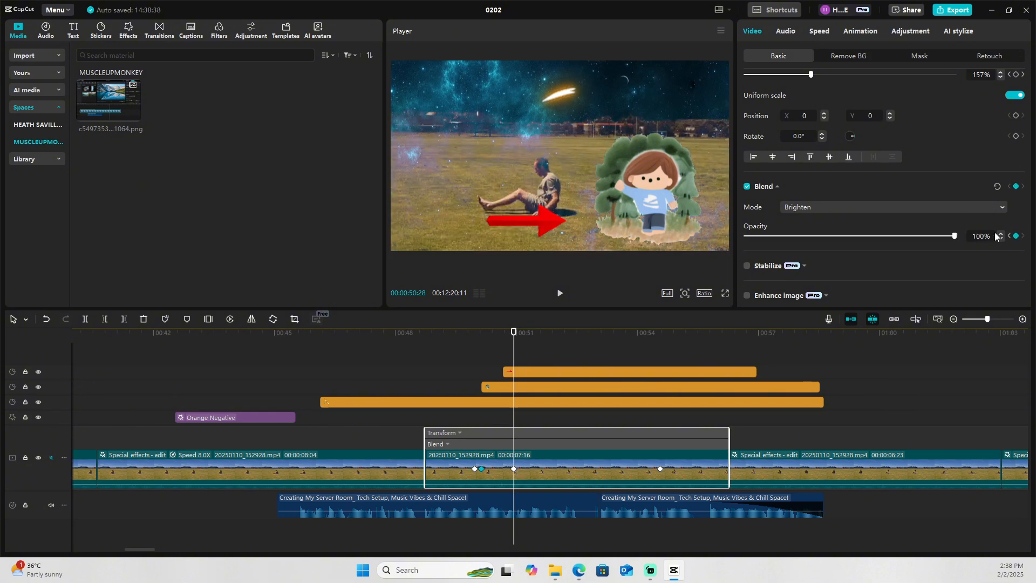
{"action": "left_click", "coordinate": [551, 482]}
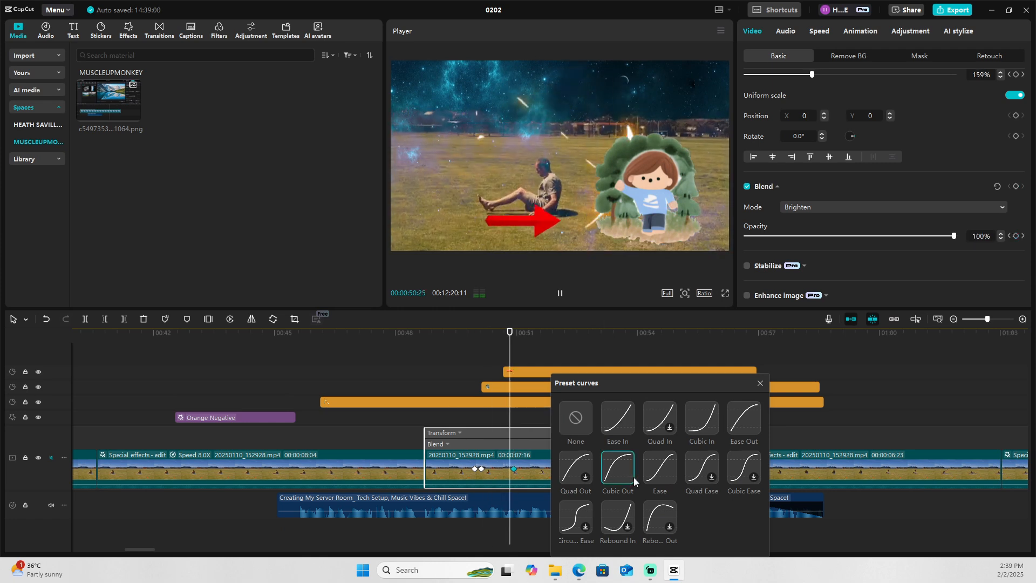
{"action": "left_click", "coordinate": [760, 383]}
Play back the keyed clip from near its start to review the combined scale and opacity animation.
{"action": "left_click", "coordinate": [558, 294]}
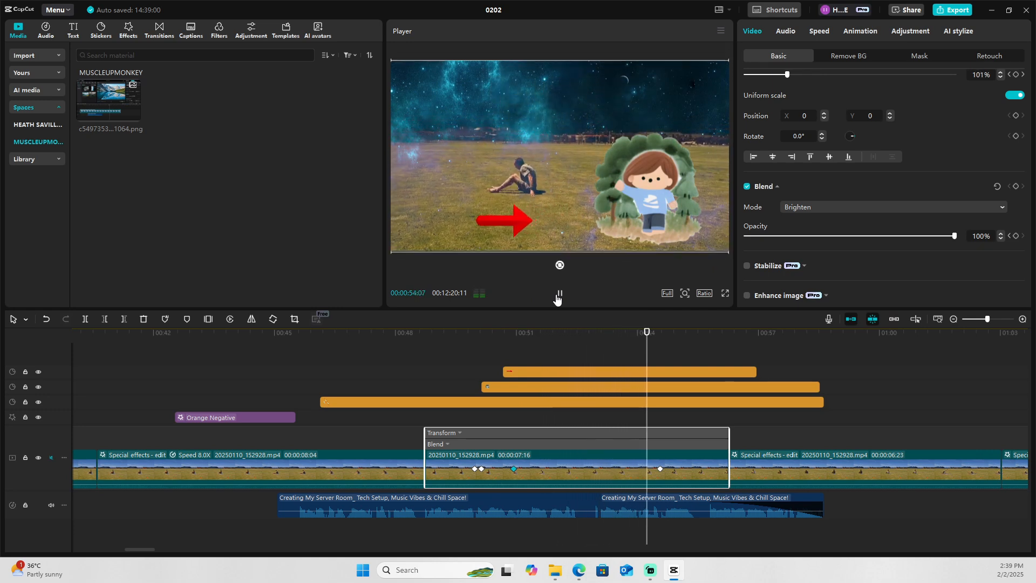
{"action": "left_click", "coordinate": [558, 295]}
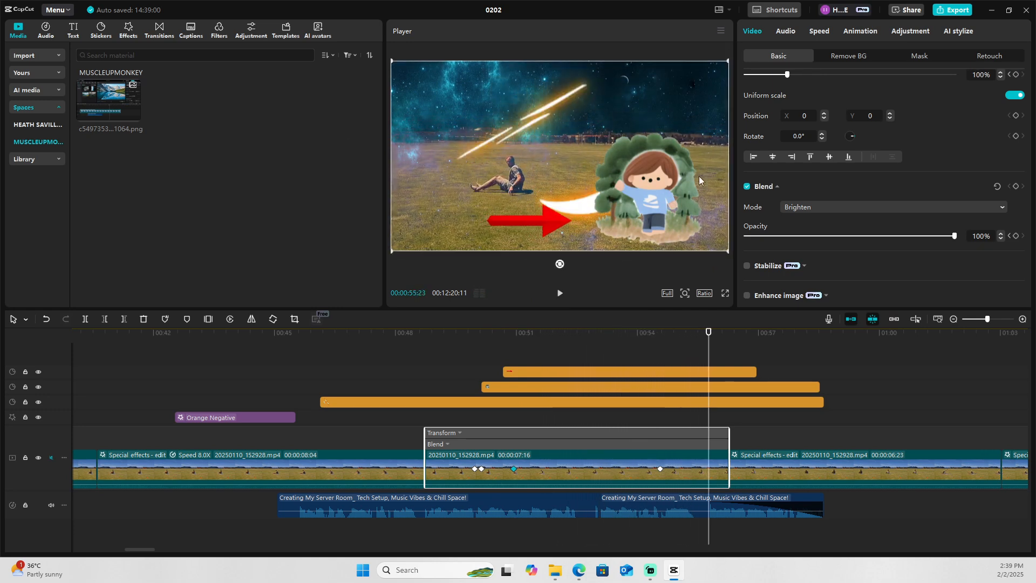
{"action": "left_click", "coordinate": [430, 334]}
{"action": "left_click", "coordinate": [560, 294]}
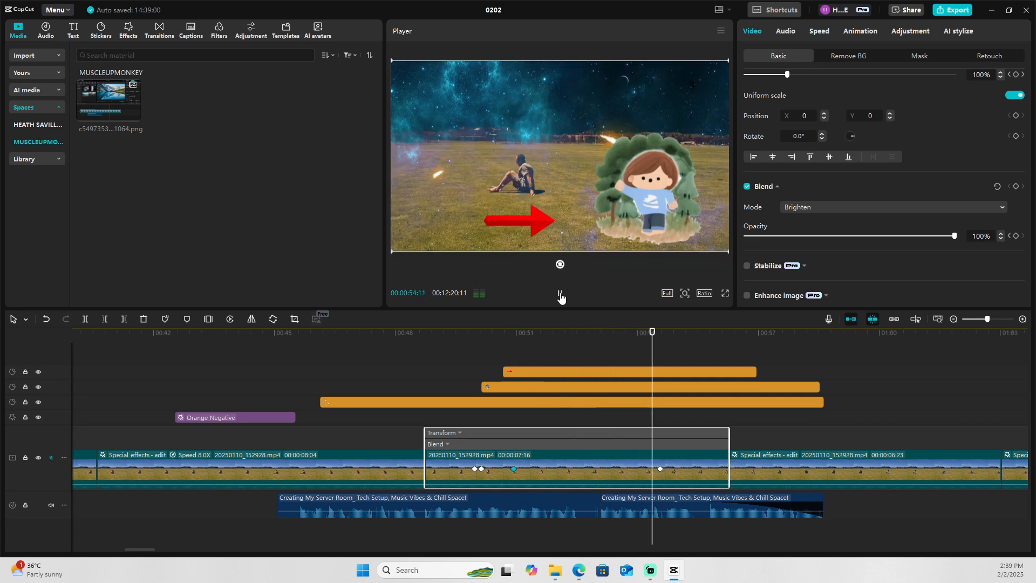
Stop the playback and look through the clip's basic settings from Transform down to Canvas.
{"action": "left_click", "coordinate": [560, 295]}
{"action": "scroll", "coordinate": [927, 159], "scroll_direction": "down", "scroll_amount": 1}
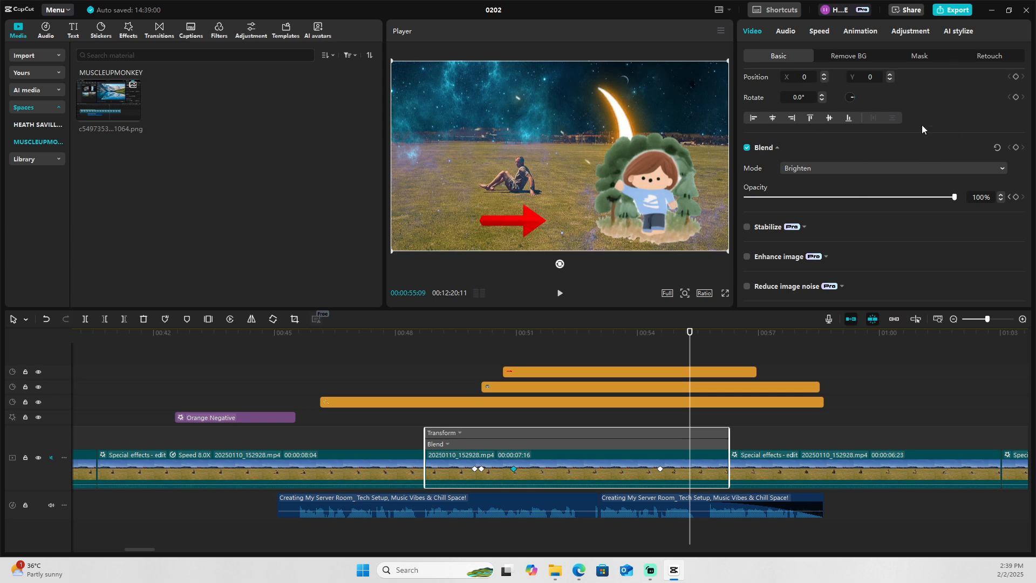
{"action": "scroll", "coordinate": [903, 166], "scroll_direction": "up", "scroll_amount": 2}
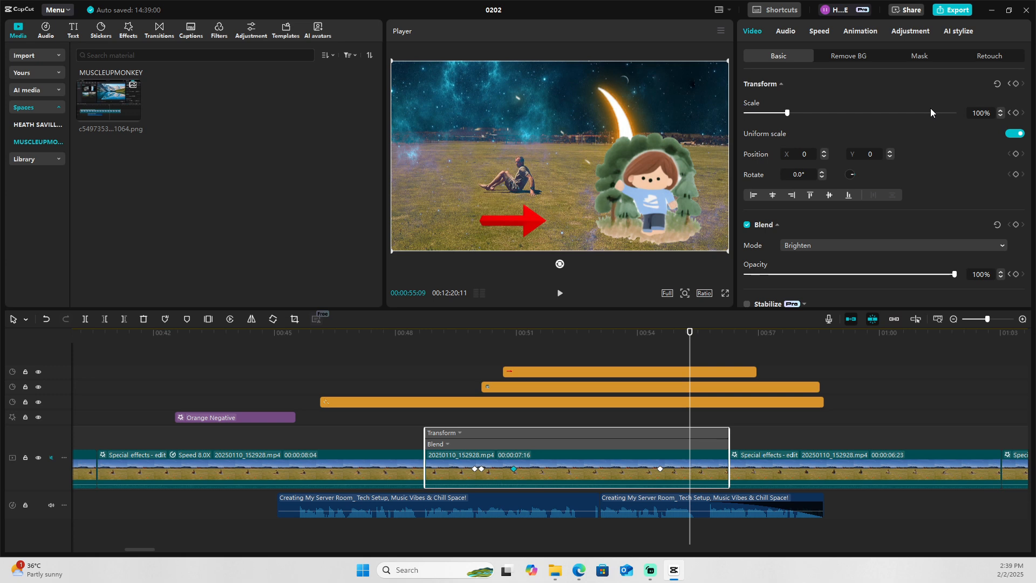
{"action": "scroll", "coordinate": [970, 137], "scroll_direction": "down", "scroll_amount": 10}
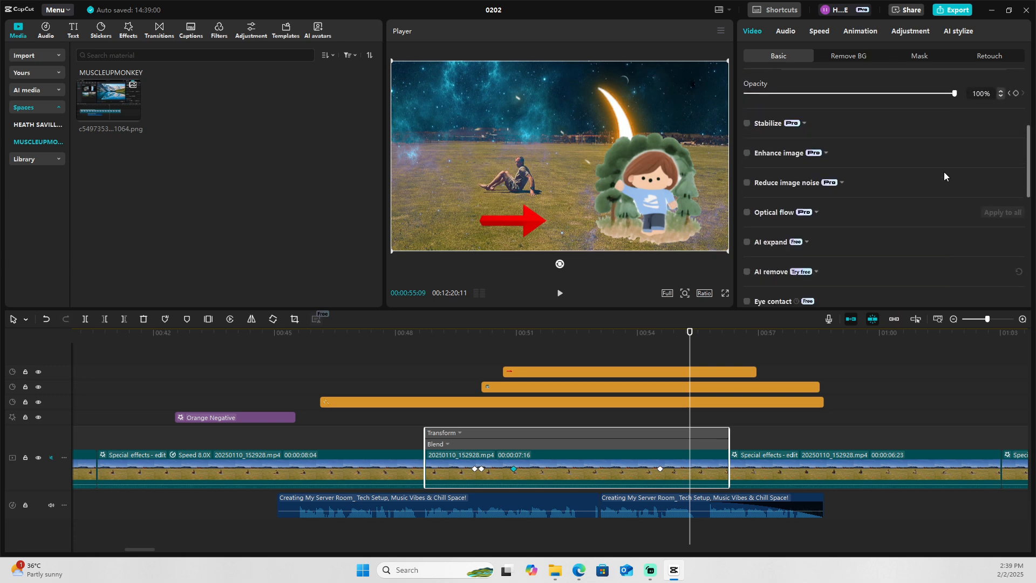
{"action": "scroll", "coordinate": [936, 142], "scroll_direction": "up", "scroll_amount": 5}
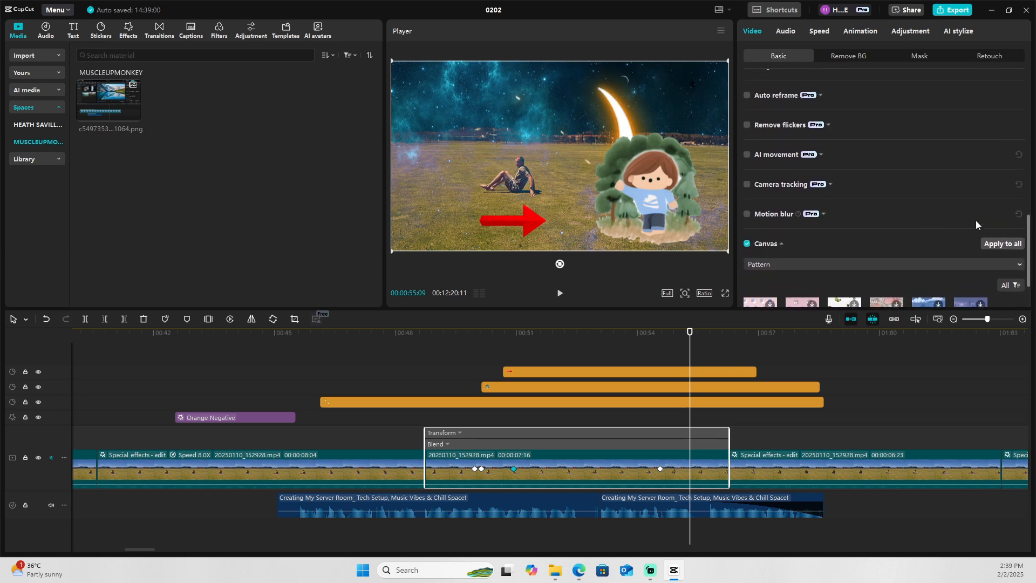
{"action": "scroll", "coordinate": [926, 163], "scroll_direction": "up", "scroll_amount": 5}
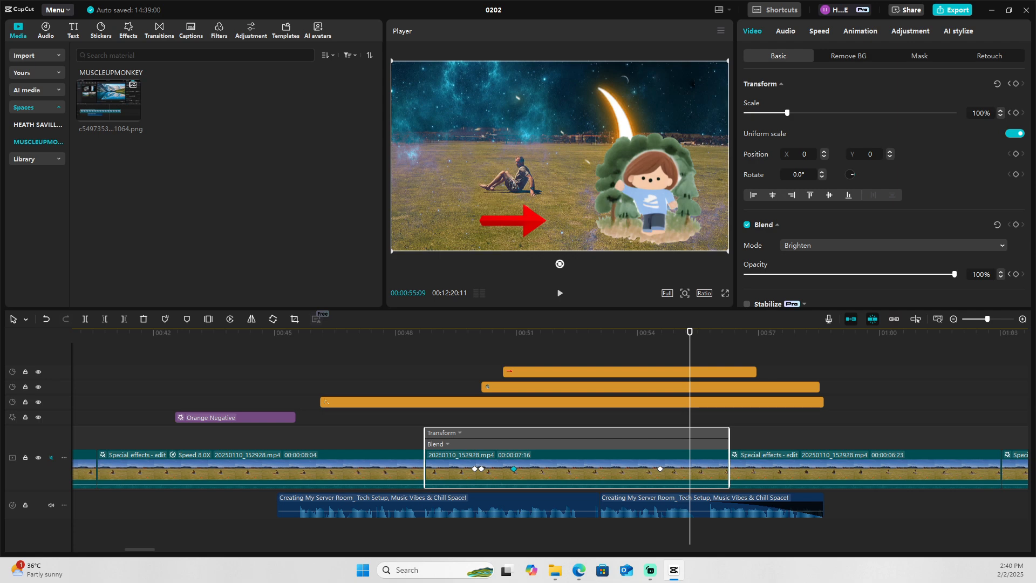
Delete the red arrow sticker from the top track of the timeline.
{"action": "left_click_drag", "start_coordinate": [411, 364], "coordinate": [530, 364]}
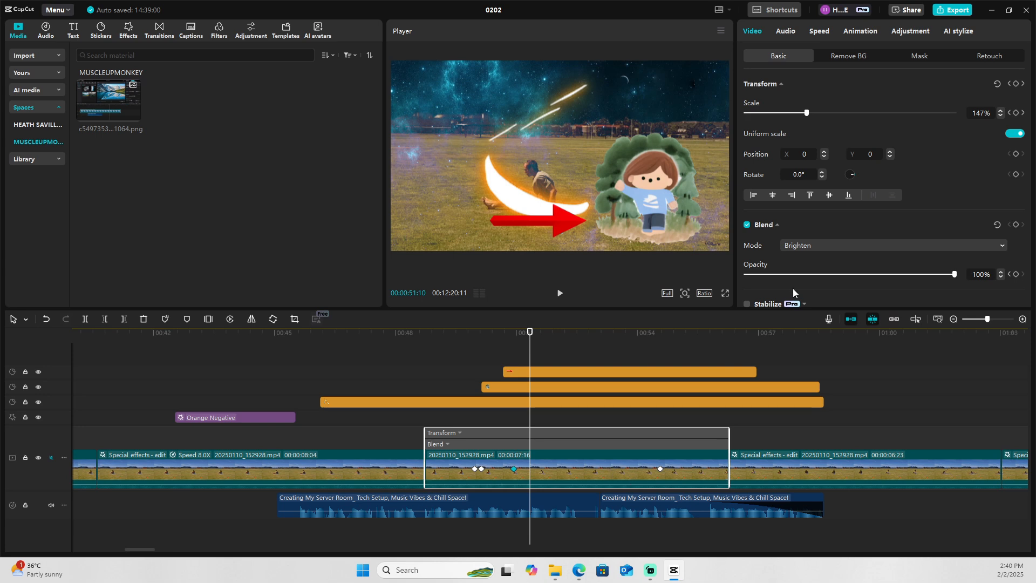
{"action": "left_click", "coordinate": [539, 372]}
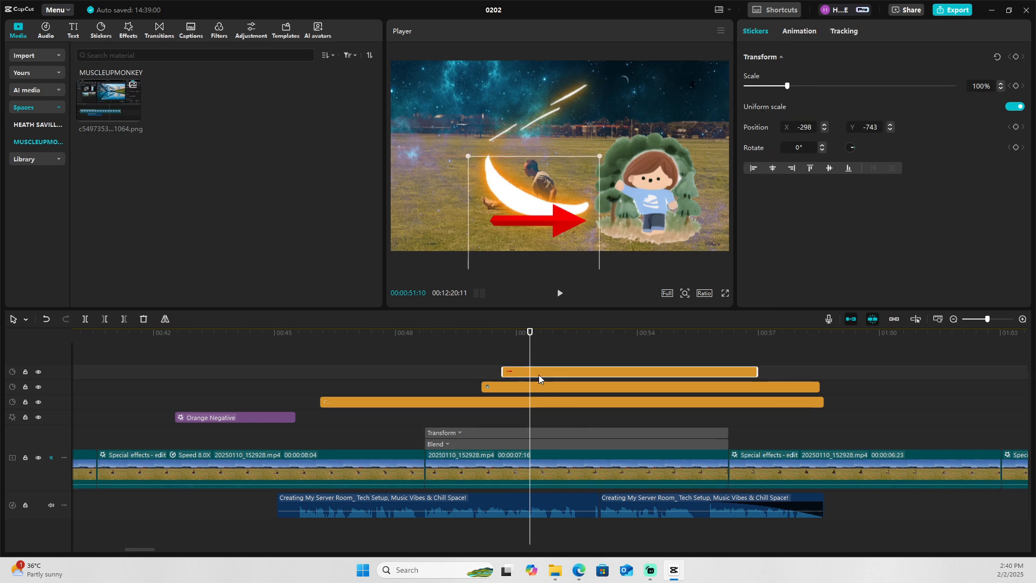
{"action": "key", "text": "Delete"}
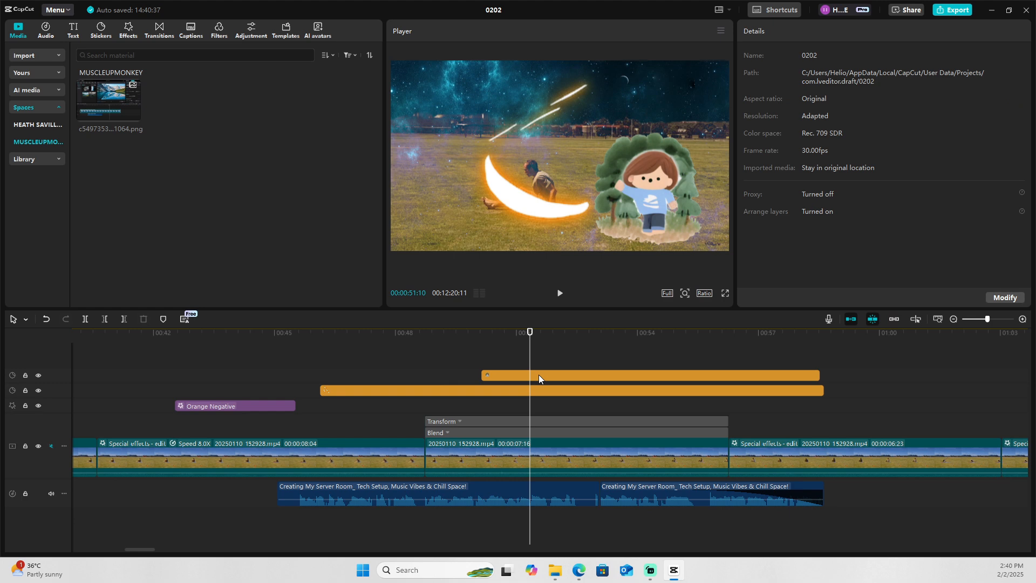
{"action": "left_click", "coordinate": [522, 358]}
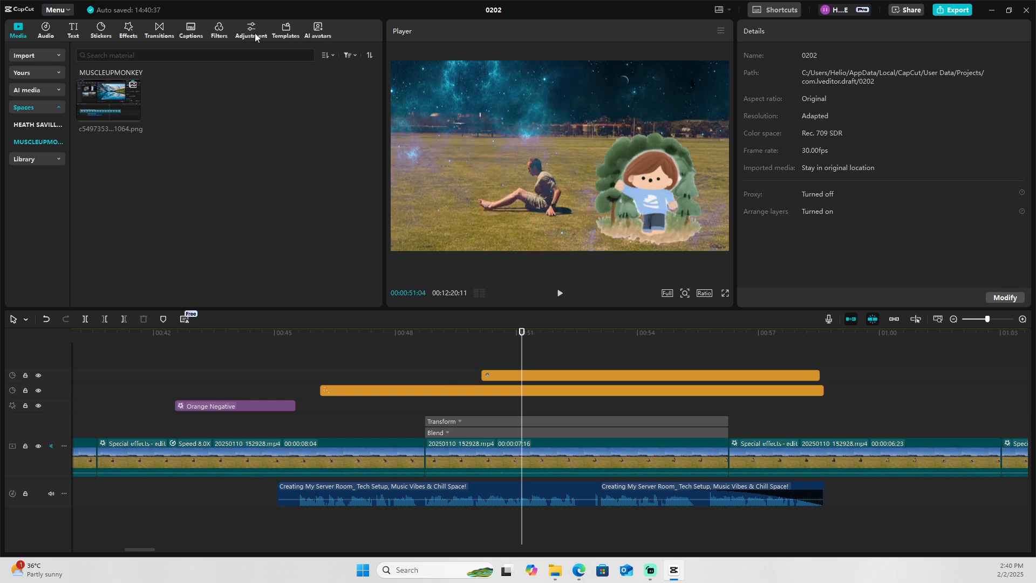
Place the brand preset brand_filters_1 above the keyed clip and extend it over the clip's full length.
{"action": "left_click", "coordinate": [254, 33]}
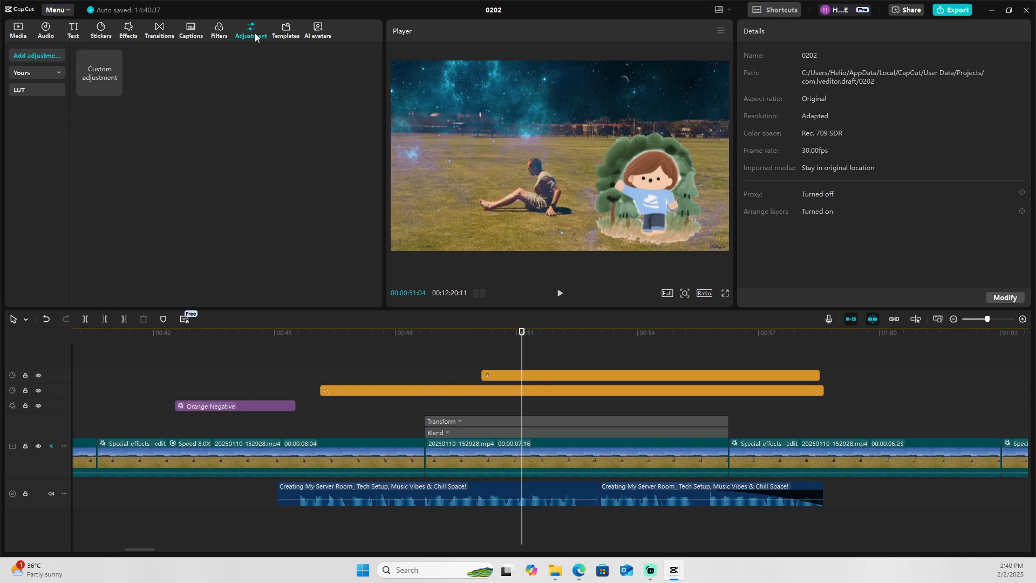
{"action": "left_click", "coordinate": [540, 461]}
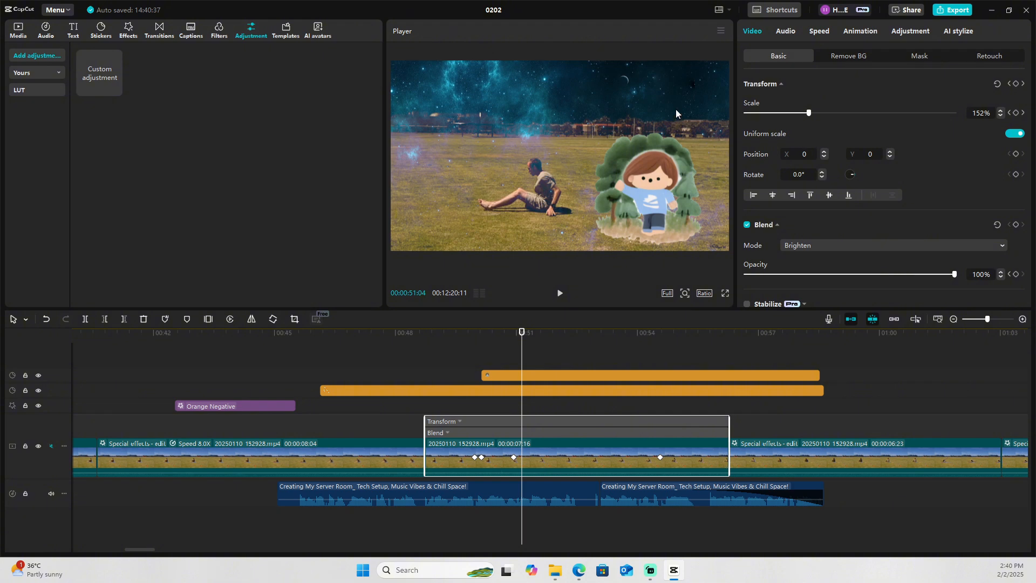
{"action": "left_click", "coordinate": [33, 72]}
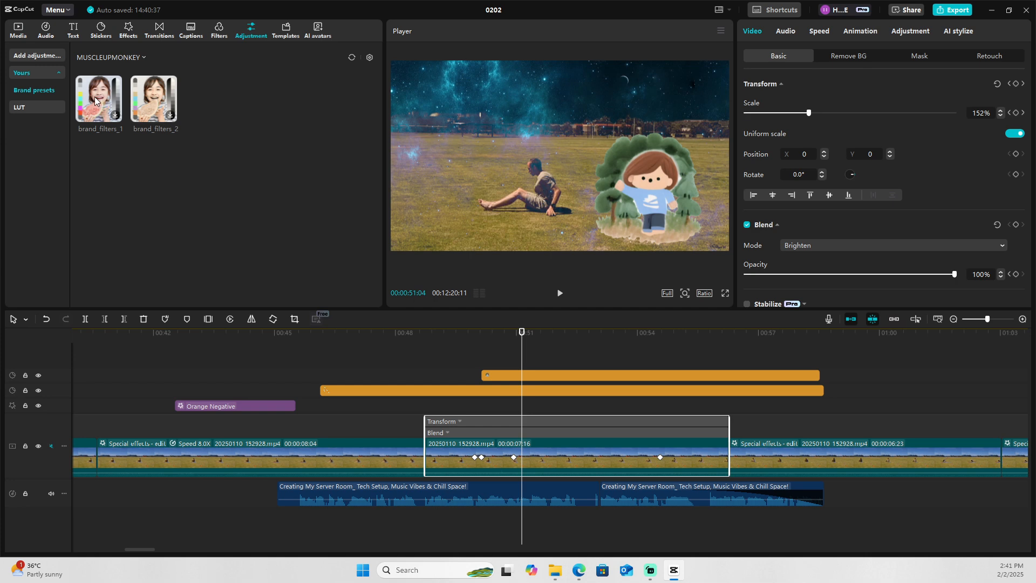
{"action": "left_click_drag", "start_coordinate": [109, 105], "coordinate": [529, 415]}
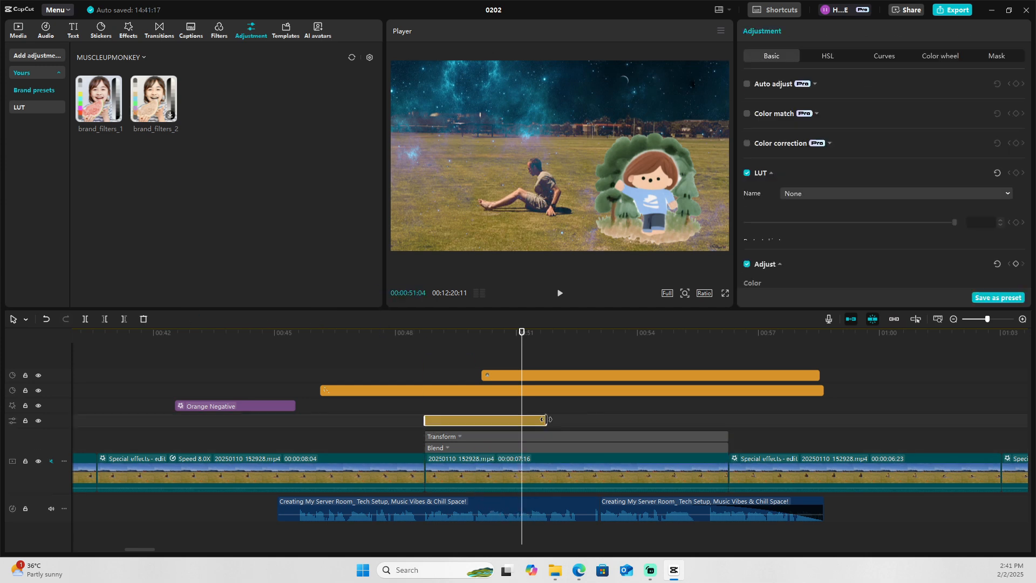
Play back the clip from its start to preview the brand_filters_1 preset.
{"action": "left_click", "coordinate": [424, 333]}
{"action": "left_click", "coordinate": [560, 293]}
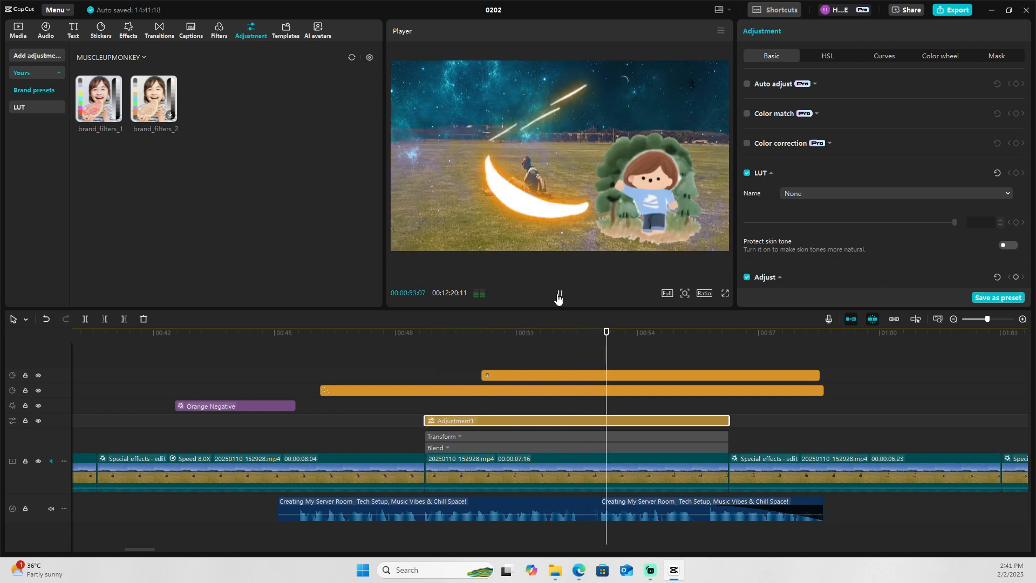
{"action": "left_click", "coordinate": [559, 294]}
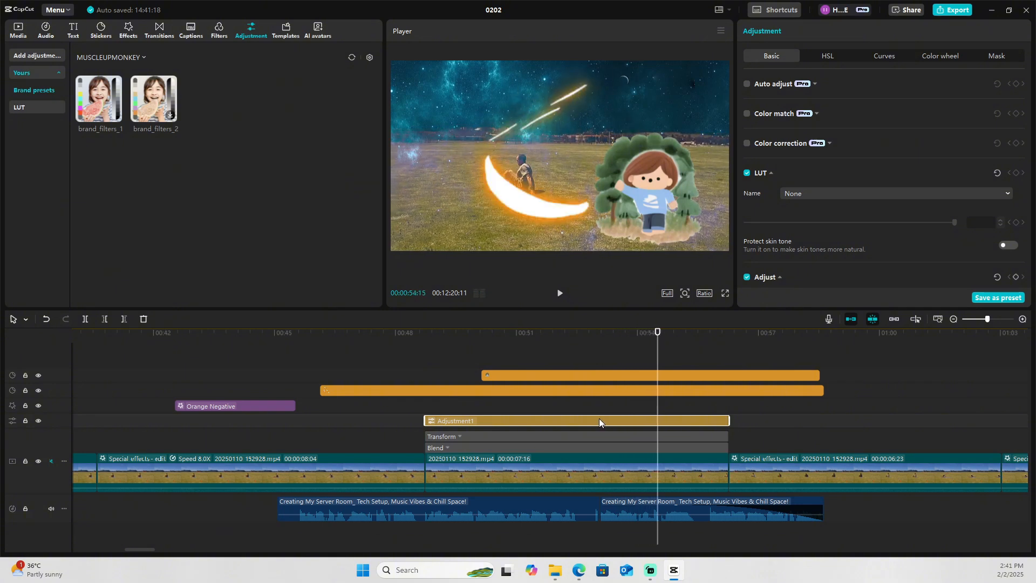
Delete the brand_filters_1 adjustment, undoing and redoing the deletion to compare the picture with and without it.
{"action": "key", "text": "Delete"}
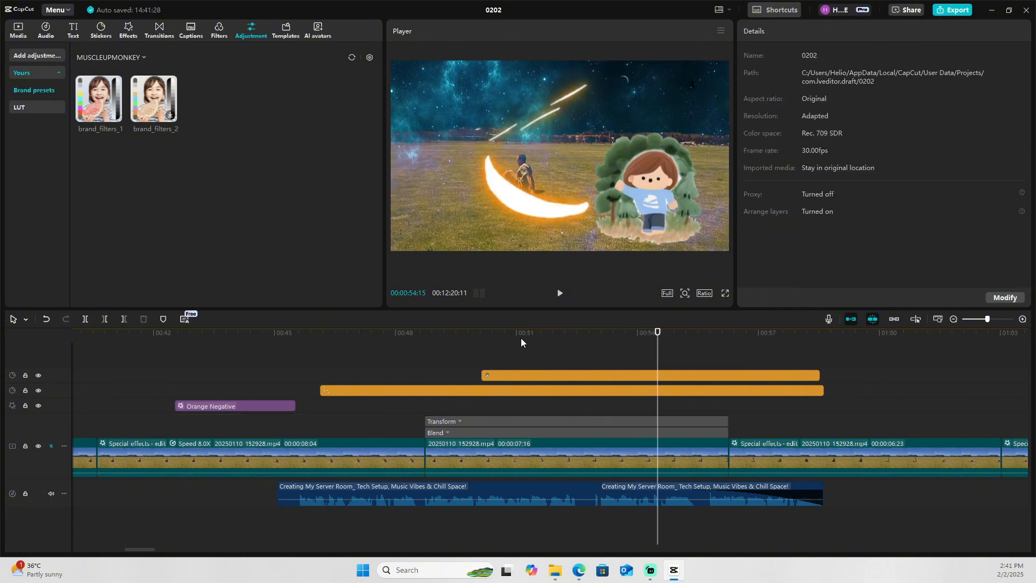
{"action": "left_click", "coordinate": [47, 319]}
{"action": "left_click", "coordinate": [63, 320]}
{"action": "left_click", "coordinate": [49, 319]}
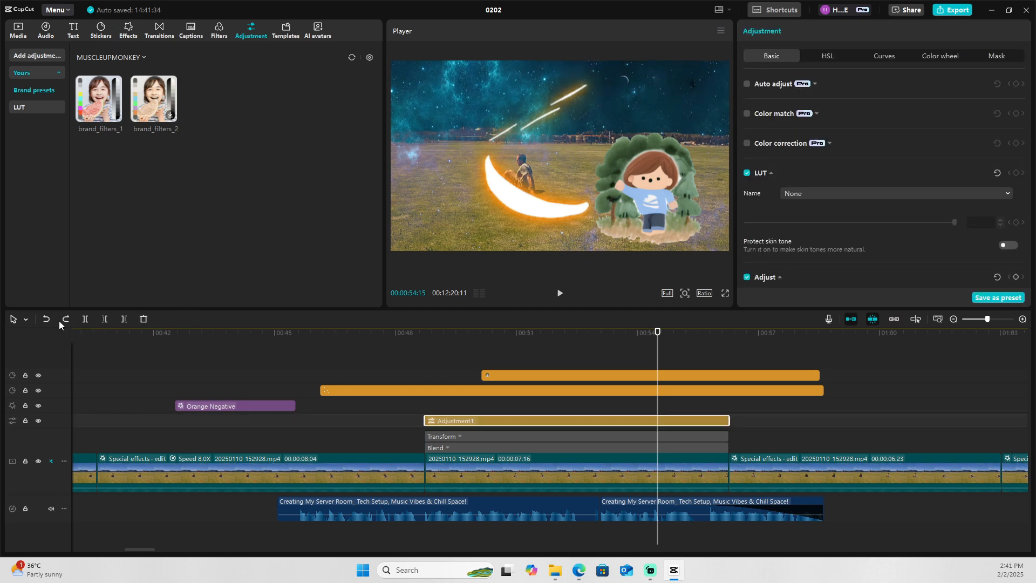
{"action": "left_click", "coordinate": [65, 319]}
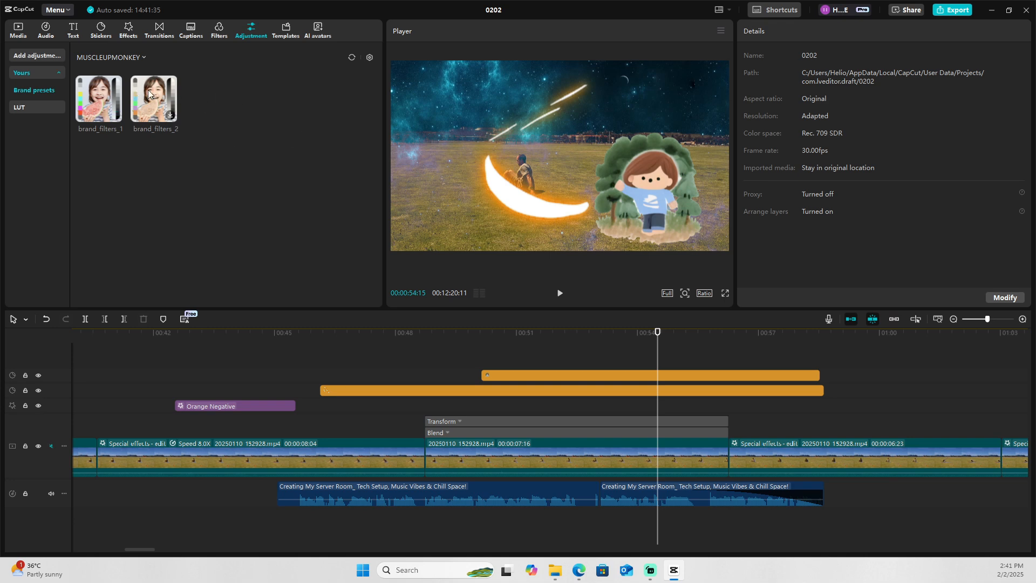
Place the brand preset brand_filters_2 at the keyed clip's start, lengthen it towards the clip's end and play it back.
{"action": "left_click_drag", "start_coordinate": [152, 95], "coordinate": [426, 416]}
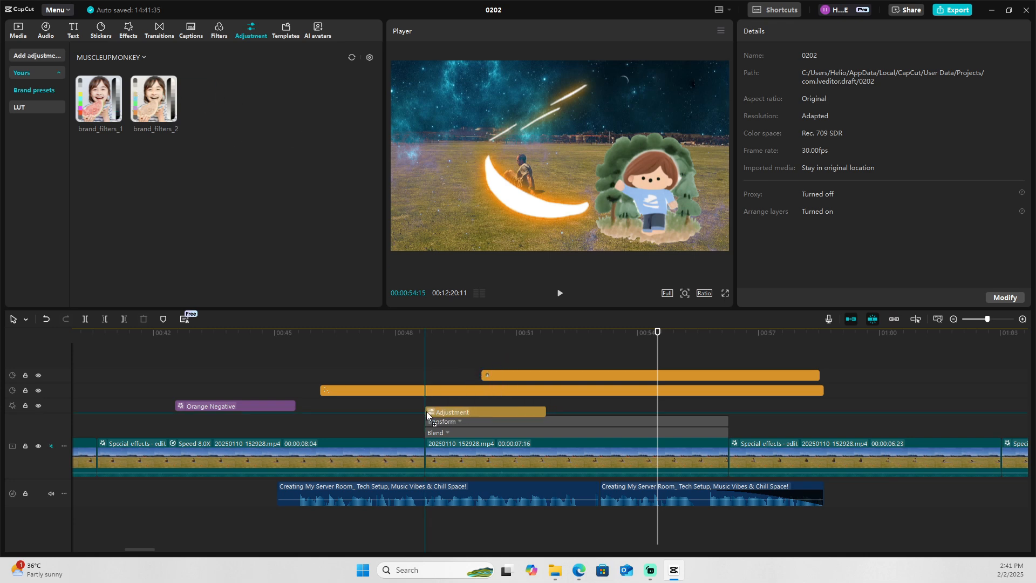
{"action": "left_click", "coordinate": [560, 292]}
{"action": "left_click", "coordinate": [561, 294]}
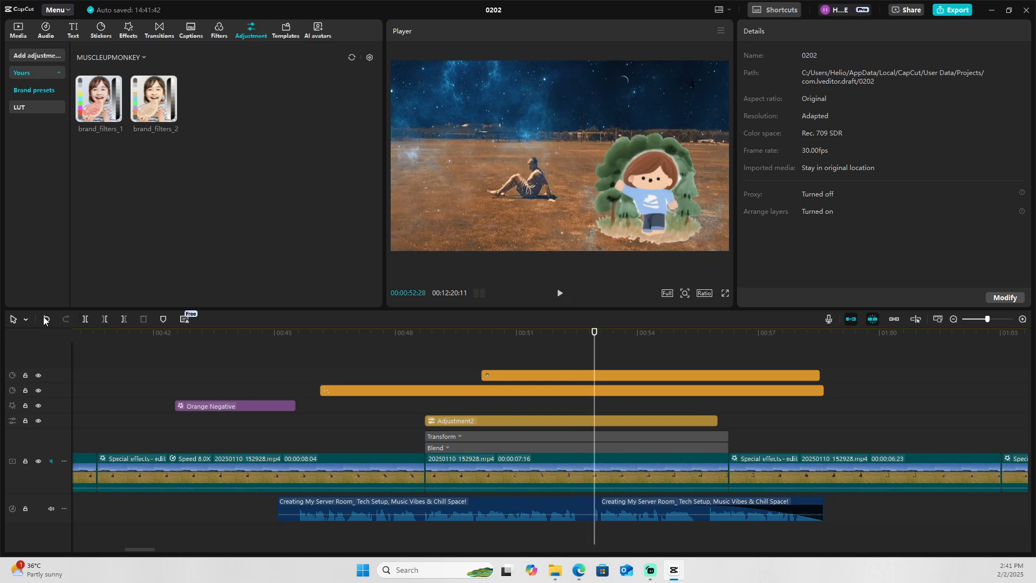
Undo and redo the brand_filters_2 adjustment to compare the picture, and remove it from the timeline.
{"action": "left_click", "coordinate": [46, 320]}
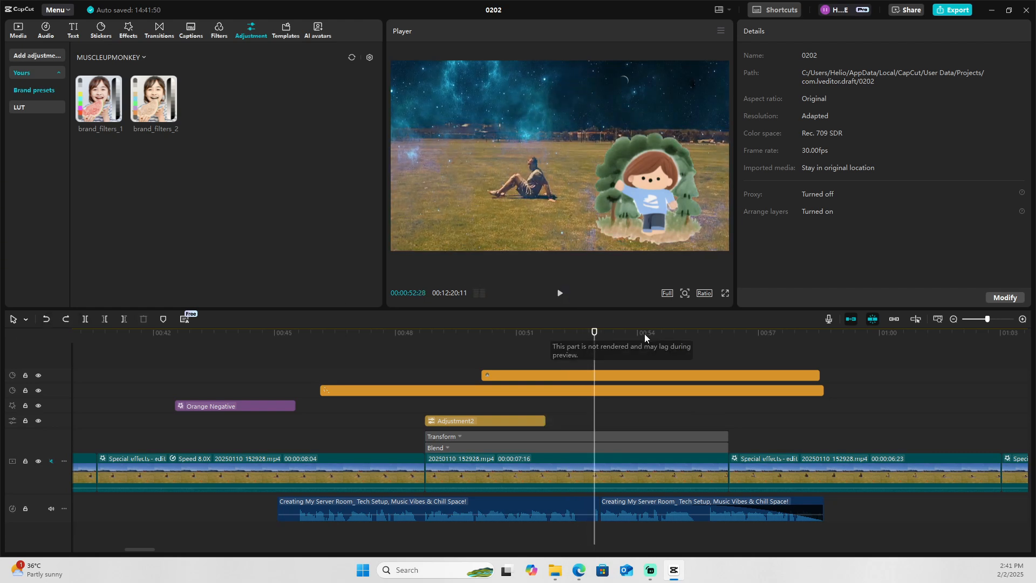
{"action": "left_click", "coordinate": [64, 319]}
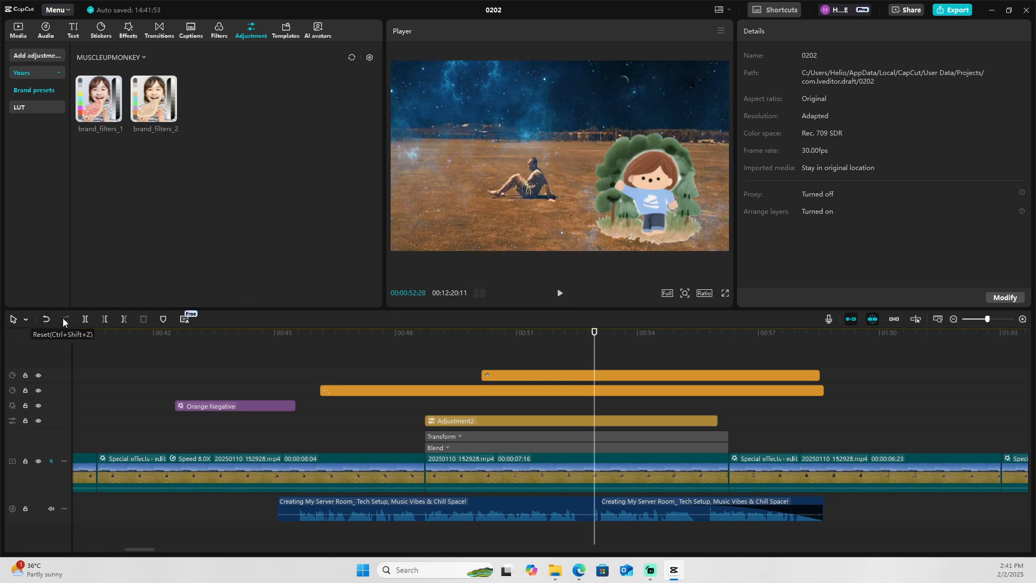
{"action": "key", "text": "ctrl+z"}
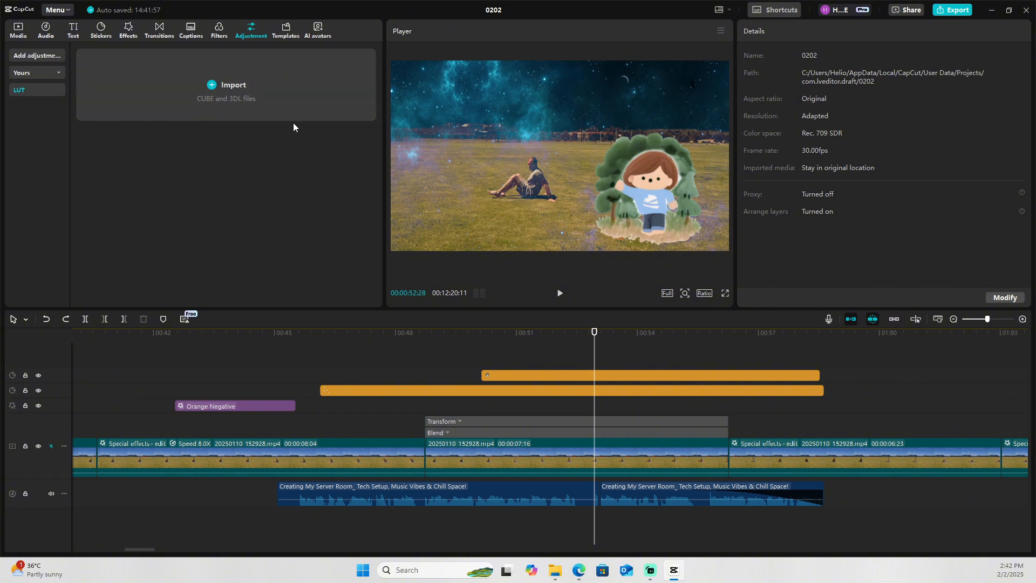
Add a Custom adjustment to the timeline and move it directly above the keyed clip, aligned with the clip's start.
{"action": "left_click", "coordinate": [36, 58]}
{"action": "left_click", "coordinate": [34, 70]}
{"action": "left_click", "coordinate": [42, 57]}
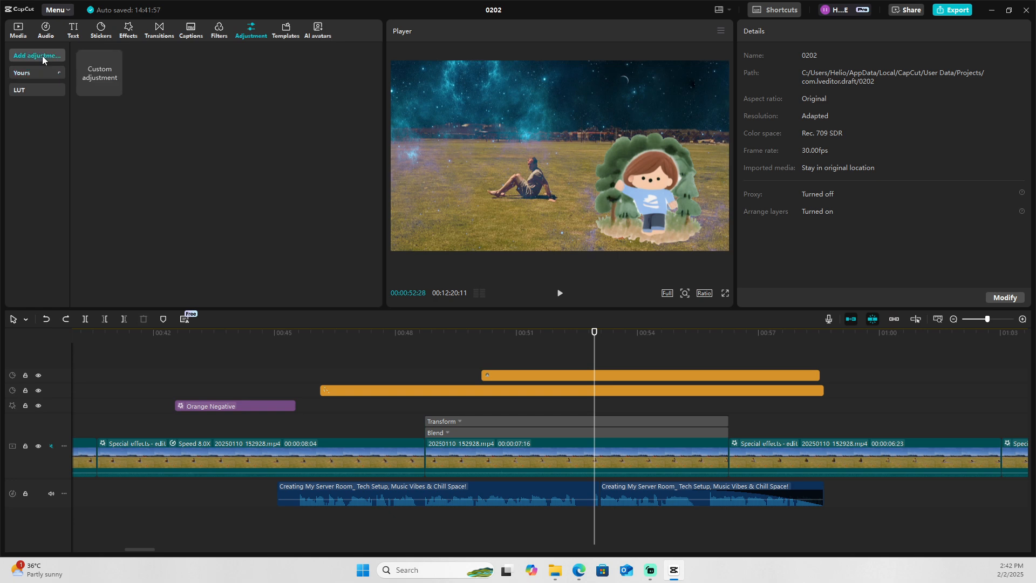
{"action": "left_click", "coordinate": [111, 70]}
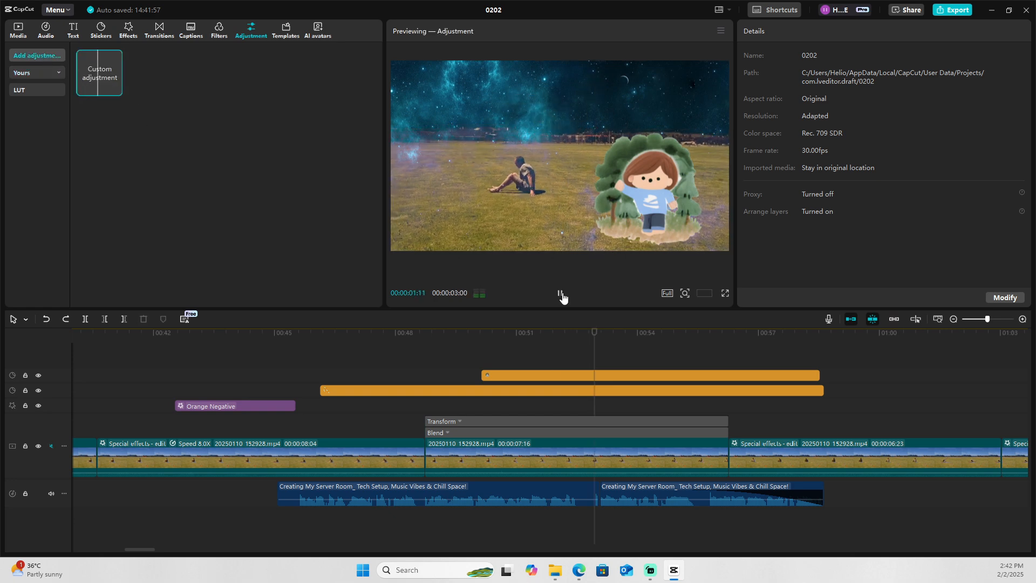
{"action": "left_click", "coordinate": [115, 89]}
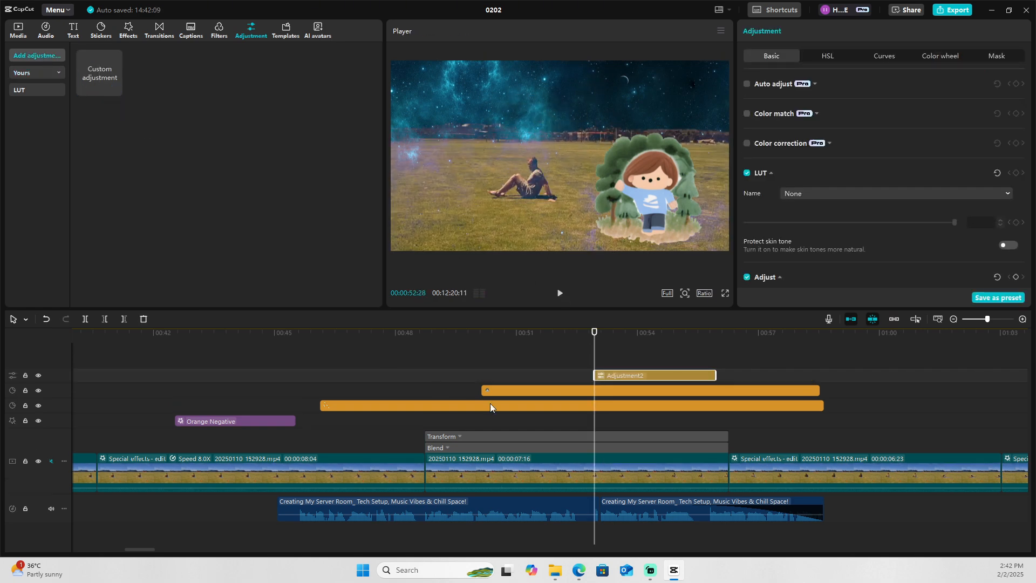
{"action": "left_click_drag", "start_coordinate": [638, 375], "coordinate": [468, 426]}
{"action": "left_click", "coordinate": [438, 333]}
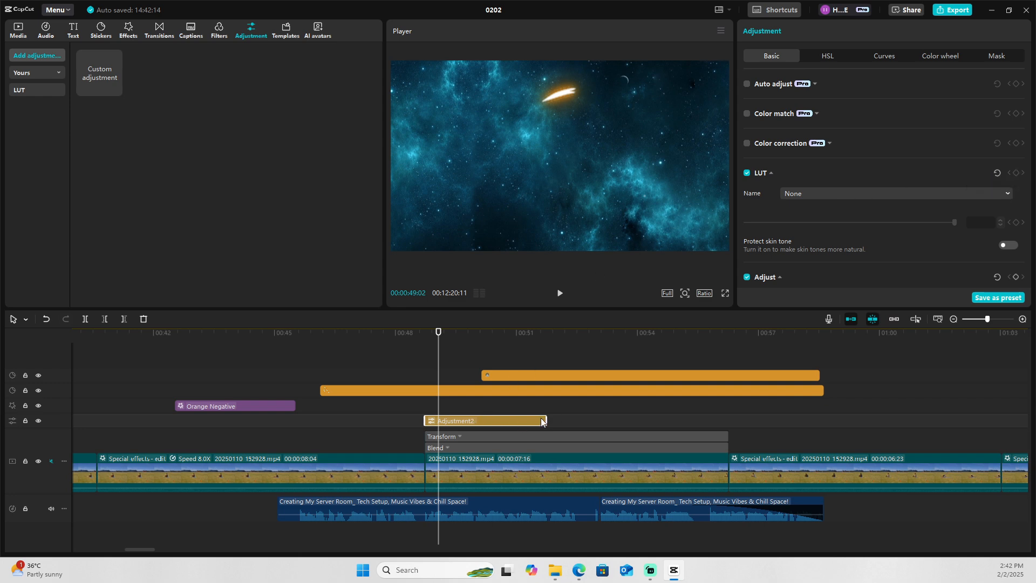
Set the adjustment's primary color wheels to Shadows -0.26/0.08/-0.05, Middle grey 0.36/-0.10/-0.07 and Tint 0.23/-0.02/-0.48, with Offset shifted towards blue.
{"action": "left_click", "coordinate": [840, 195]}
{"action": "left_click", "coordinate": [826, 213]}
{"action": "left_click", "coordinate": [944, 57]}
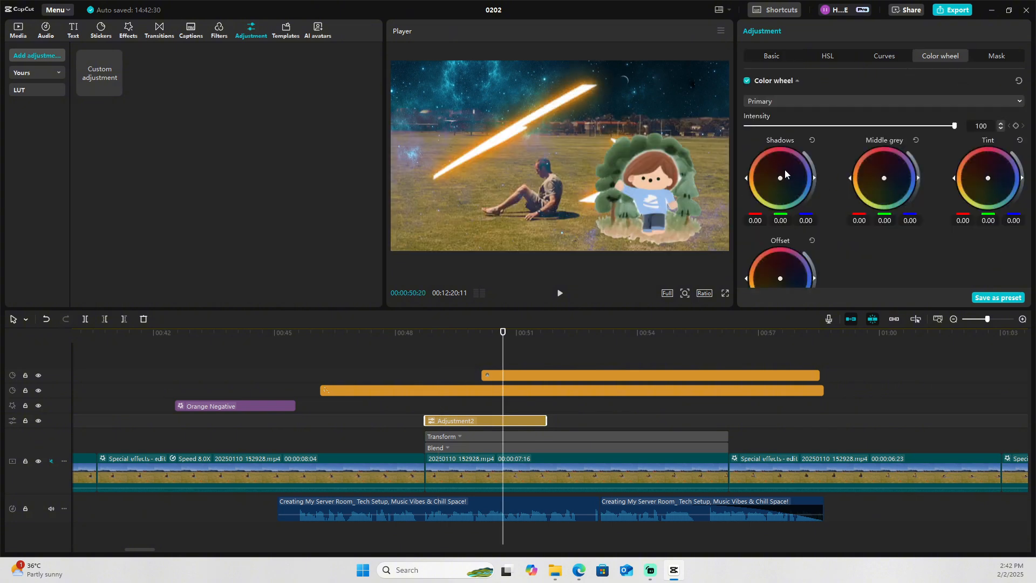
{"action": "mouse_move", "coordinate": [784, 169]}
{"action": "left_mouse_down"}
{"action": "mouse_move", "coordinate": [790, 184]}
{"action": "mouse_move", "coordinate": [778, 189]}
{"action": "left_mouse_up"}
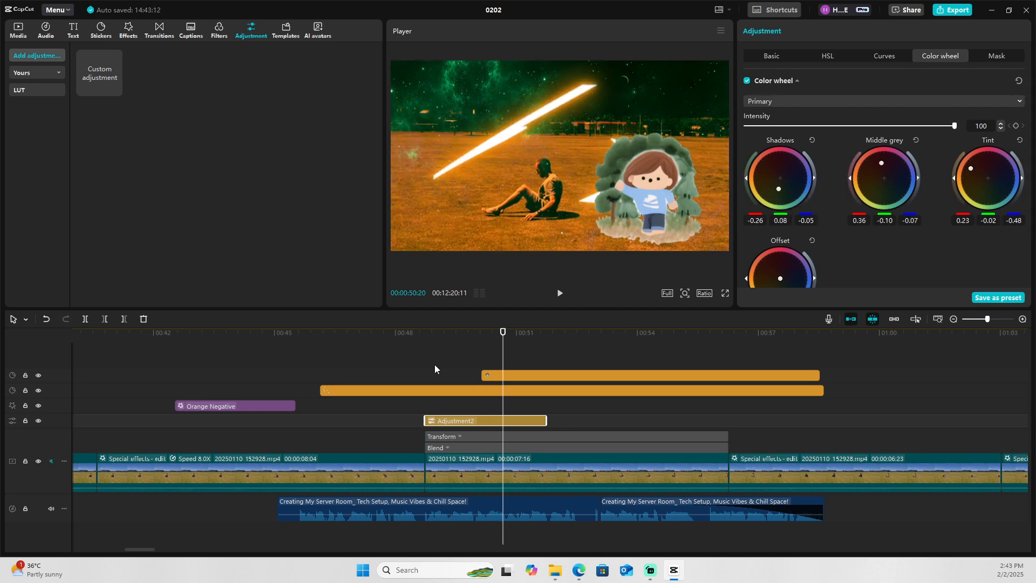
{"action": "left_click_drag", "start_coordinate": [779, 279], "coordinate": [790, 293]}
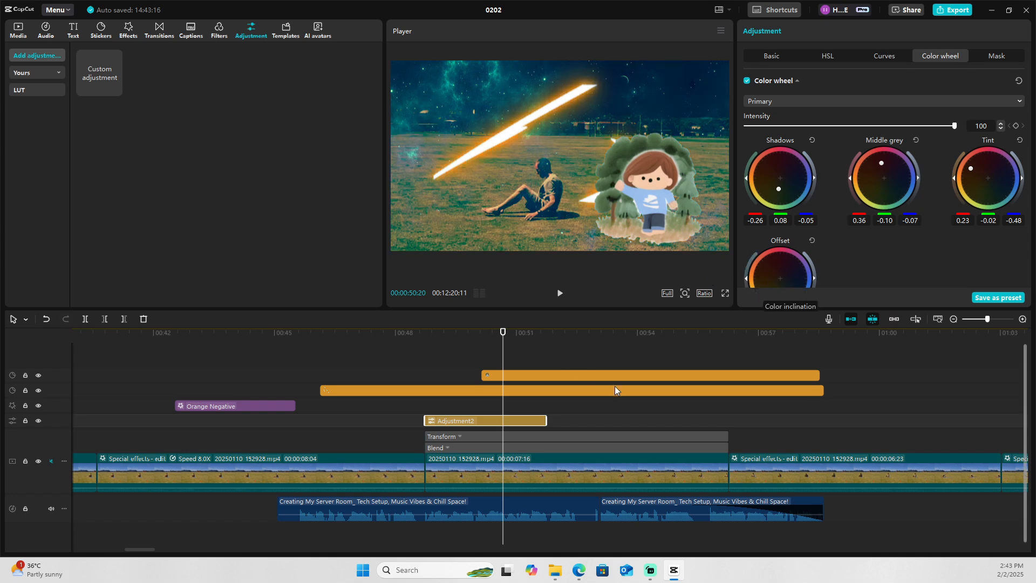
Delete the custom adjustment and undo the deletion to compare the picture with and without the grade.
{"action": "mouse_move", "coordinate": [502, 338]}
{"action": "left_mouse_down"}
{"action": "mouse_move", "coordinate": [465, 334]}
{"action": "mouse_move", "coordinate": [499, 351]}
{"action": "left_mouse_up"}
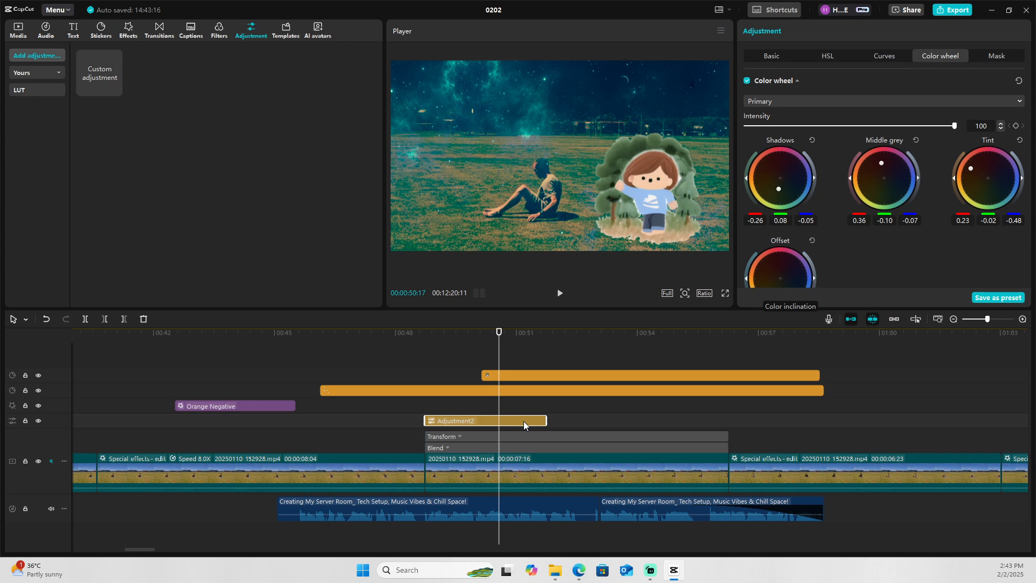
{"action": "key", "text": "Delete"}
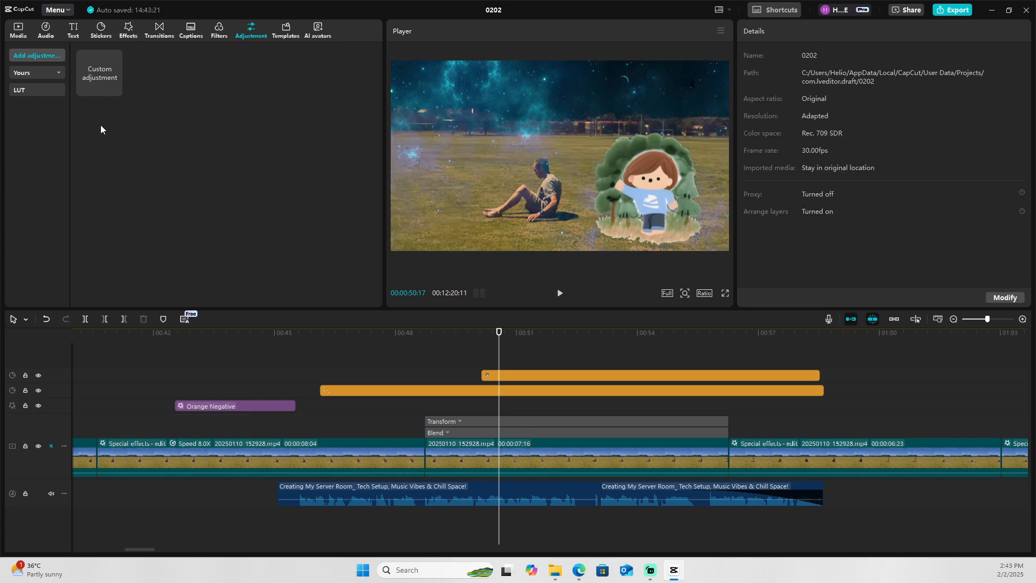
{"action": "left_click", "coordinate": [47, 320]}
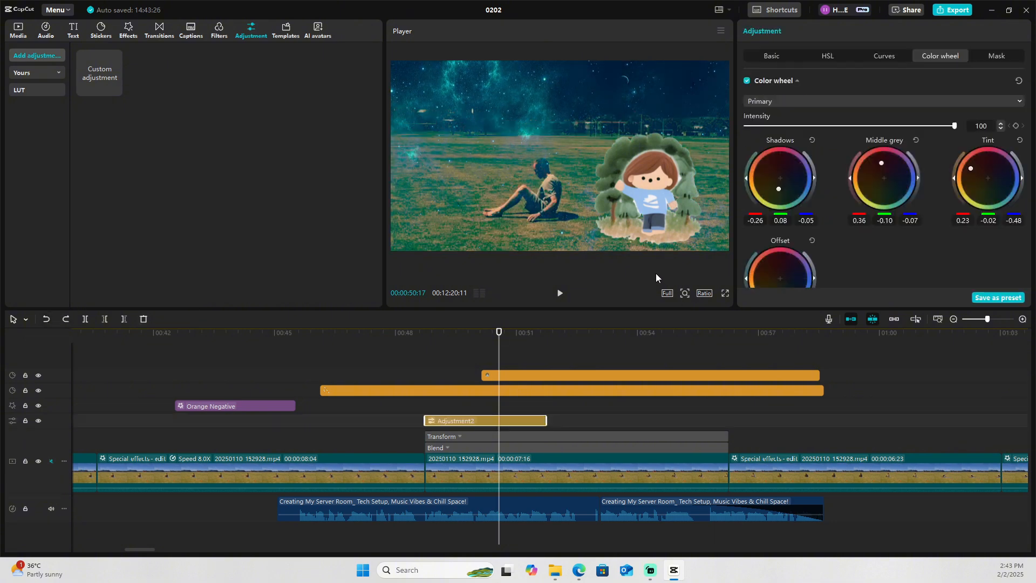
Reduce the intensity of the adjustment's color wheel grade.
{"action": "mouse_move", "coordinate": [504, 339]}
{"action": "left_mouse_down"}
{"action": "mouse_move", "coordinate": [437, 340]}
{"action": "mouse_move", "coordinate": [486, 340]}
{"action": "left_mouse_up"}
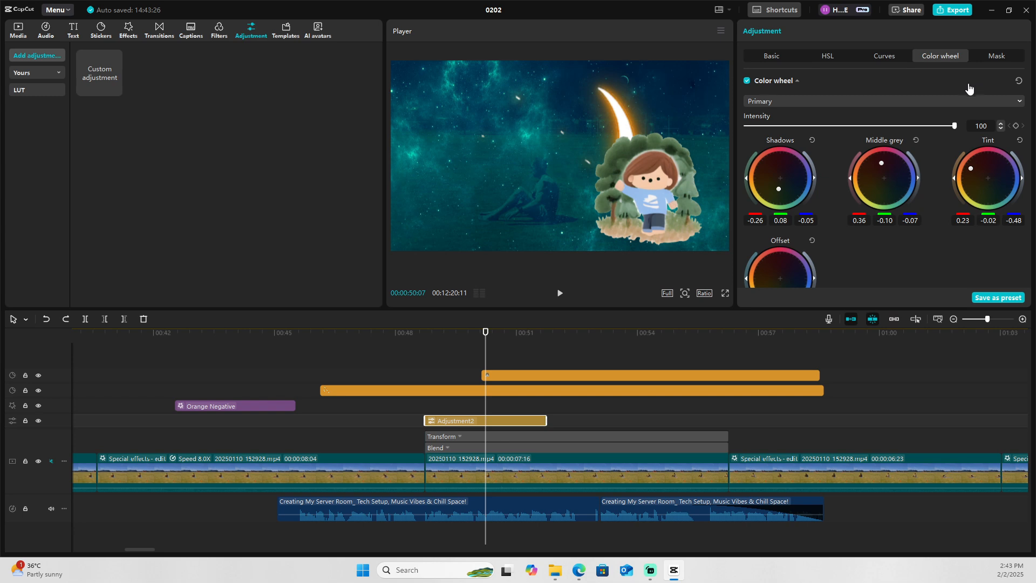
{"action": "mouse_move", "coordinate": [955, 127]}
{"action": "left_mouse_down"}
{"action": "mouse_move", "coordinate": [852, 125]}
{"action": "mouse_move", "coordinate": [952, 127]}
{"action": "left_mouse_up"}
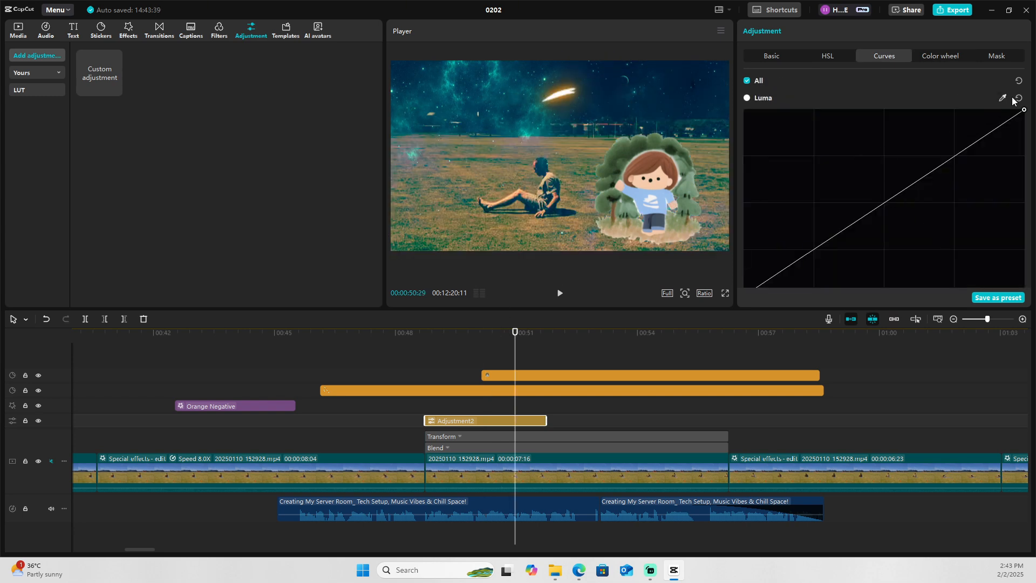
Raise the intensity of the adjustment's color wheel grade to 100.
{"action": "left_click", "coordinate": [827, 56]}
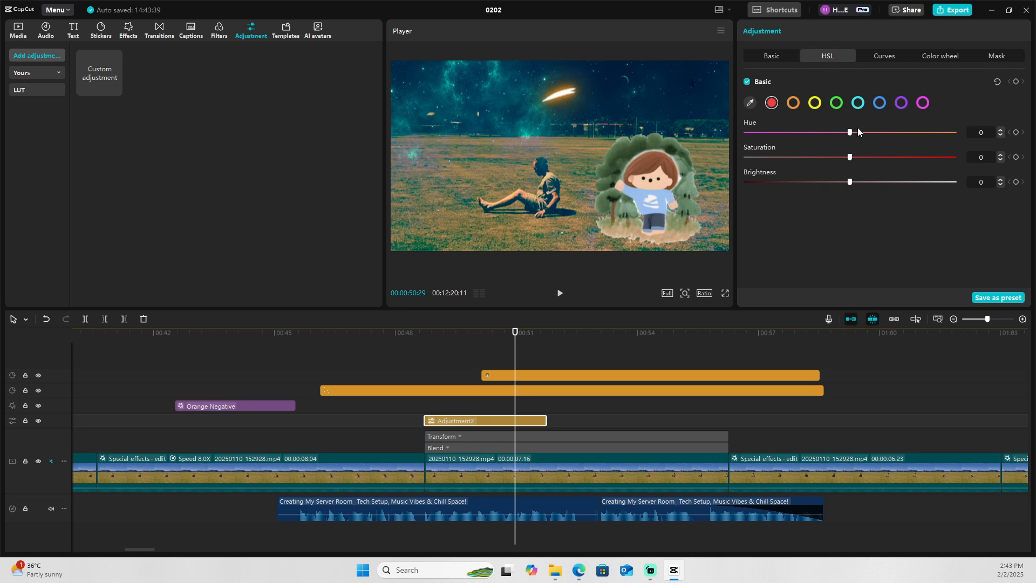
{"action": "left_click", "coordinate": [939, 56]}
{"action": "mouse_move", "coordinate": [952, 125]}
{"action": "left_mouse_down"}
{"action": "mouse_move", "coordinate": [676, 133]}
{"action": "mouse_move", "coordinate": [960, 127]}
{"action": "left_mouse_up"}
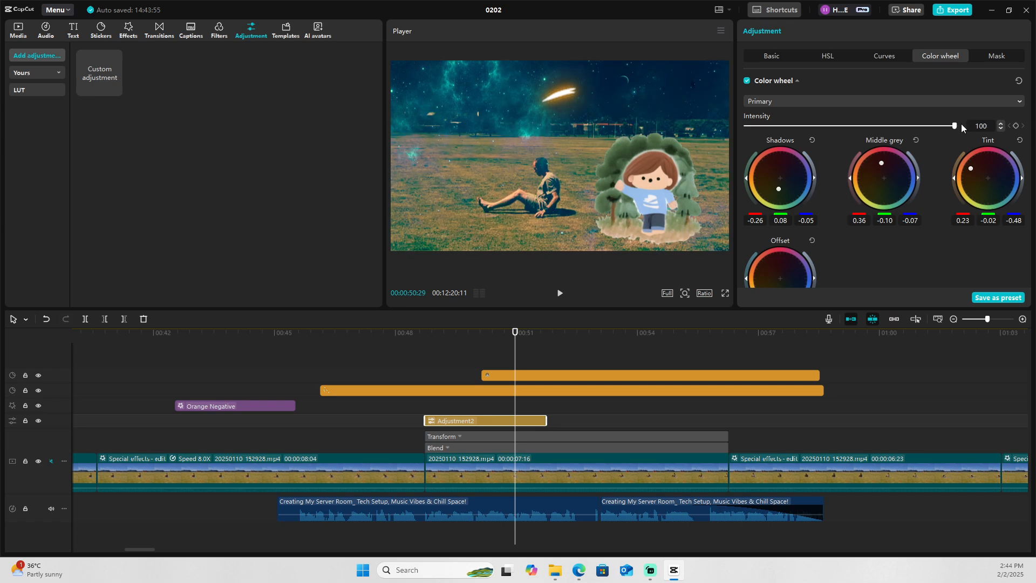
Add a rectangle mask of about 538 × 540 to the adjustment and place it over the girl sticker.
{"action": "left_click", "coordinate": [996, 57]}
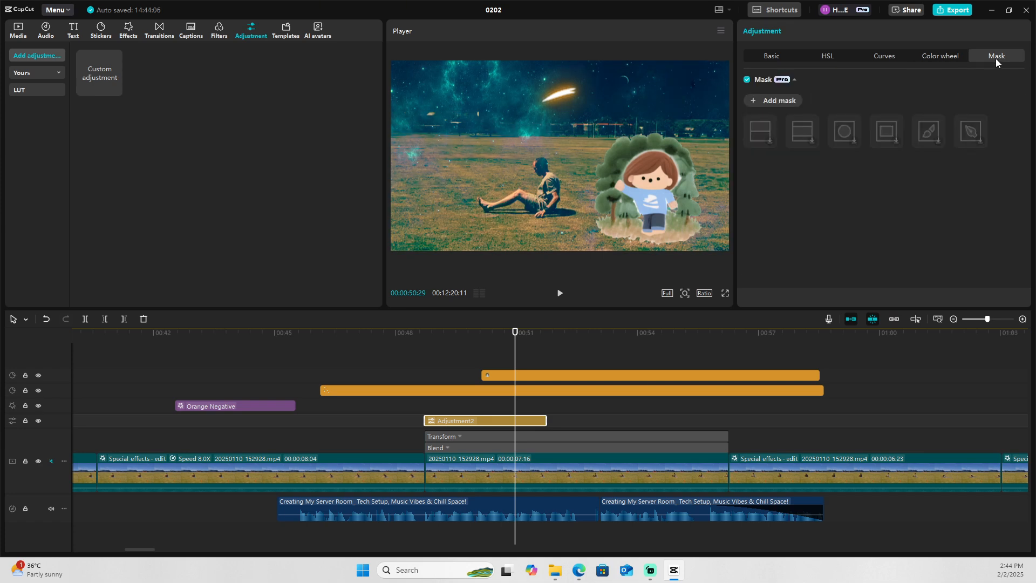
{"action": "left_click", "coordinate": [886, 132]}
{"action": "left_click_drag", "start_coordinate": [598, 175], "coordinate": [686, 206]}
{"action": "scroll", "coordinate": [879, 195], "scroll_direction": "down", "scroll_amount": 3}
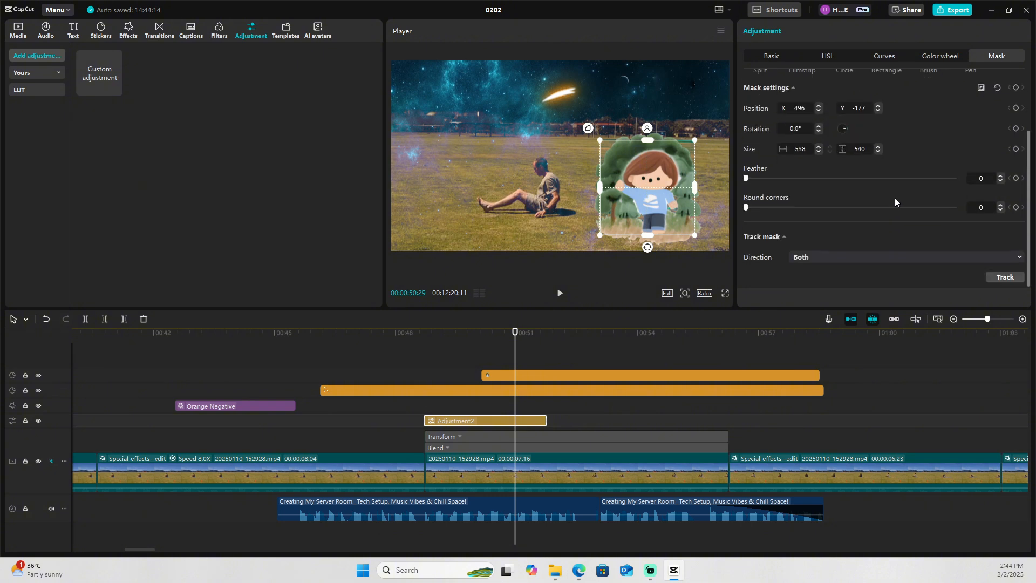
Give the rectangle mask a feather of 17 and round corners of 94, and track it.
{"action": "left_click_drag", "start_coordinate": [746, 178], "coordinate": [780, 178]}
{"action": "left_click_drag", "start_coordinate": [746, 207], "coordinate": [942, 209]}
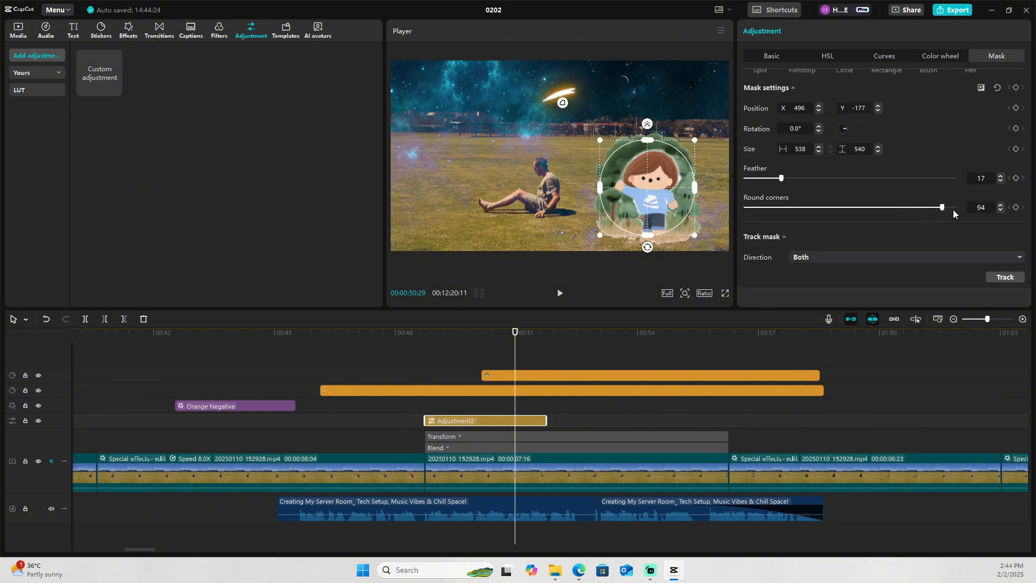
{"action": "left_click", "coordinate": [1005, 277]}
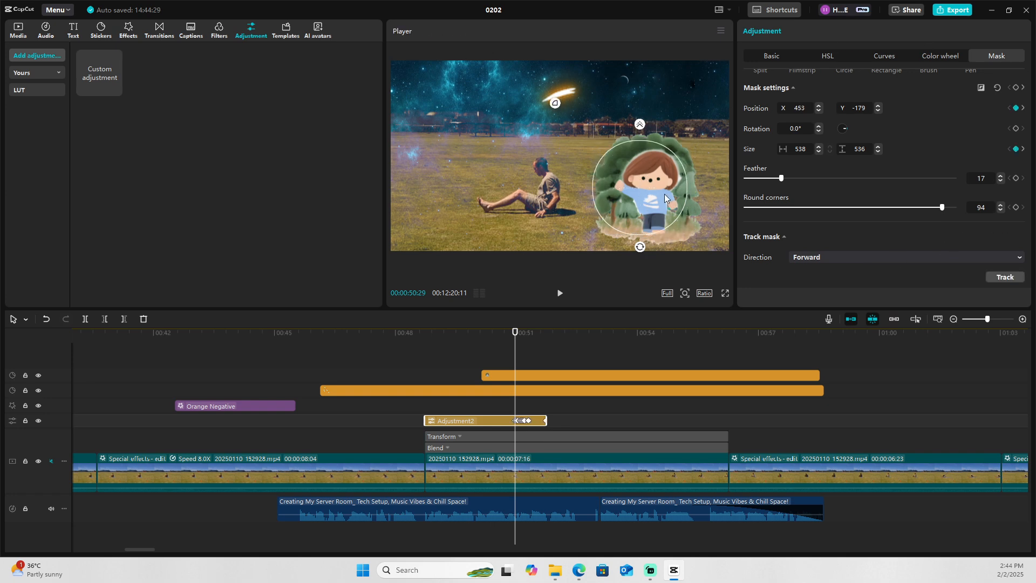
Move the mask onto the seated man, track it forward and play back the result.
{"action": "left_click_drag", "start_coordinate": [665, 194], "coordinate": [559, 185]}
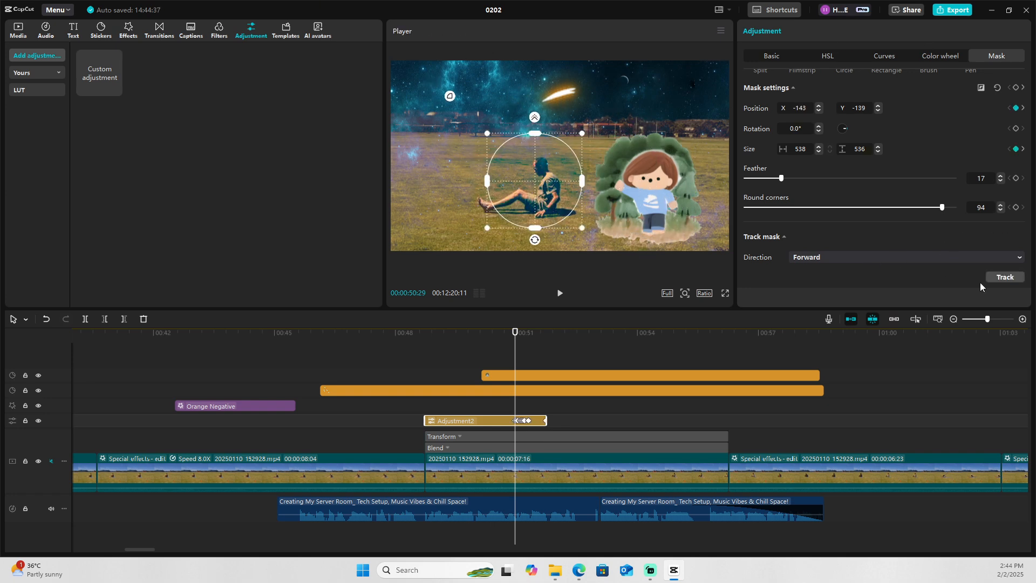
{"action": "left_click", "coordinate": [1005, 277]}
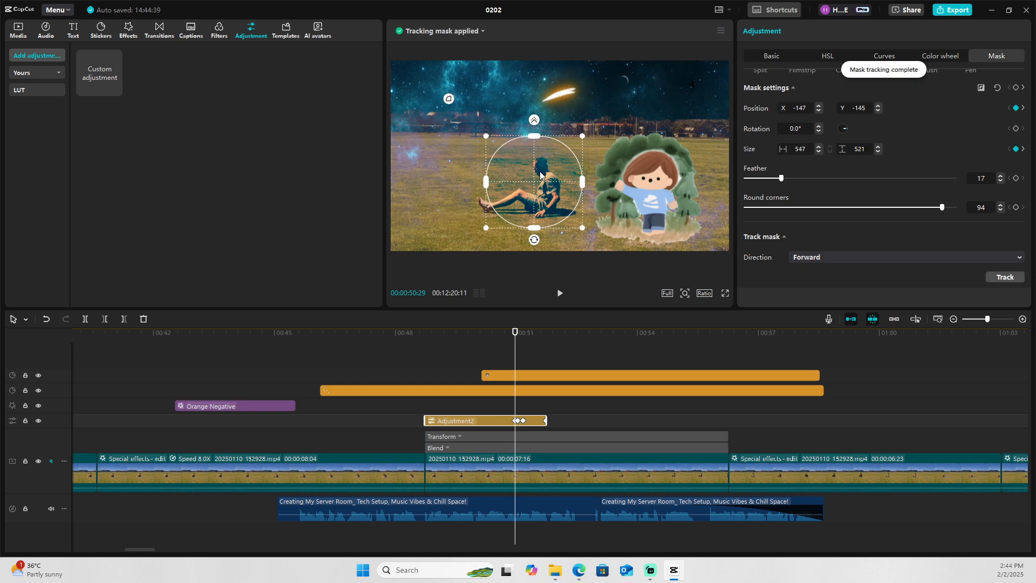
{"action": "left_click", "coordinate": [561, 292]}
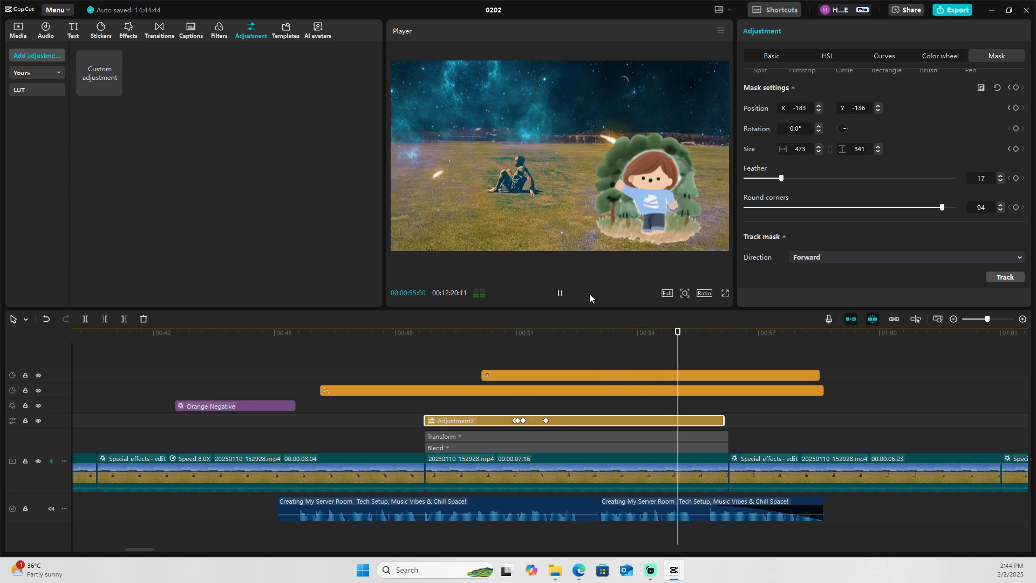
{"action": "left_click", "coordinate": [558, 293]}
Add a rotation keyframe to the mask at 00:00:51:21 and increase its feather.
{"action": "left_click", "coordinate": [507, 360]}
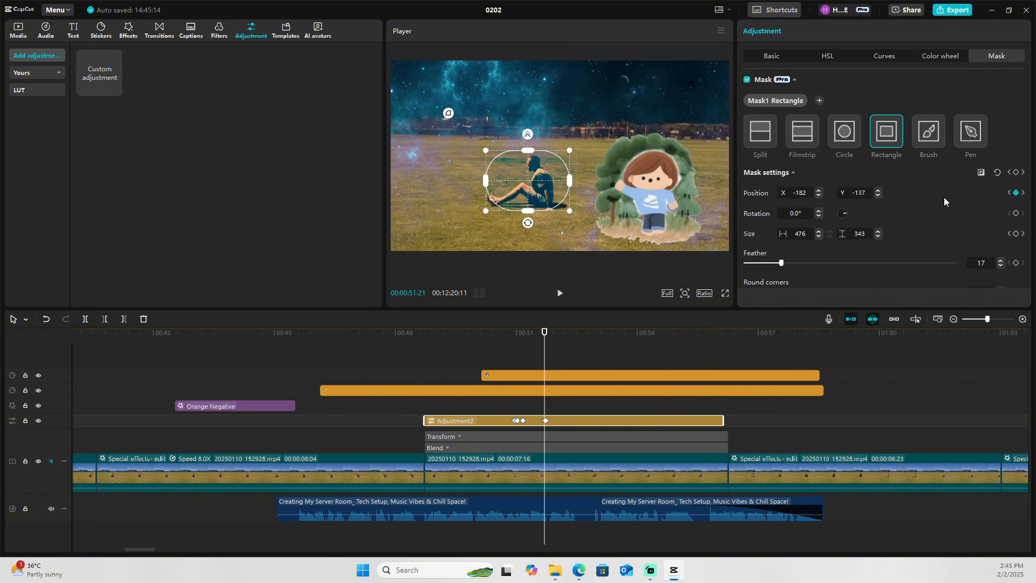
{"action": "left_click", "coordinate": [1015, 214]}
{"action": "left_click_drag", "start_coordinate": [551, 191], "coordinate": [547, 193]}
{"action": "left_click_drag", "start_coordinate": [781, 263], "coordinate": [856, 266]}
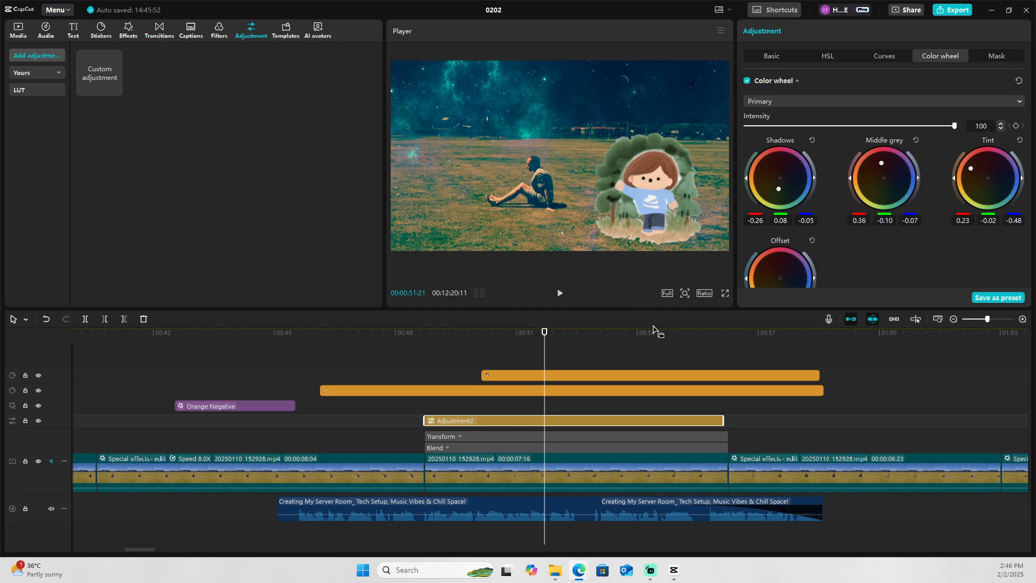
Delete the long 20250110_152928.mp4 clip at the end of the timeline.
{"action": "scroll", "coordinate": [627, 355], "scroll_direction": "down", "scroll_amount": 6}
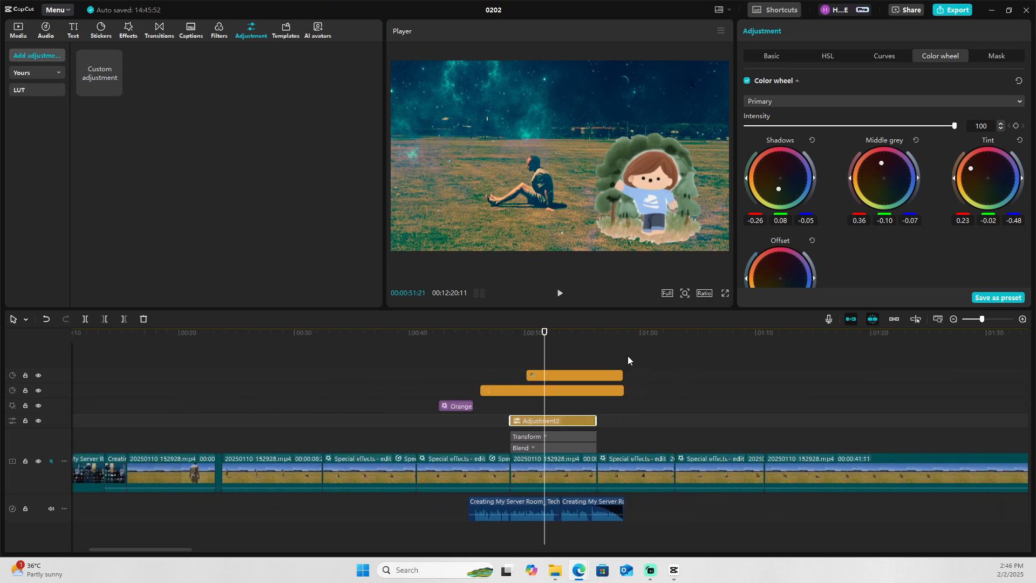
{"action": "scroll", "coordinate": [640, 371], "scroll_direction": "down", "scroll_amount": 3}
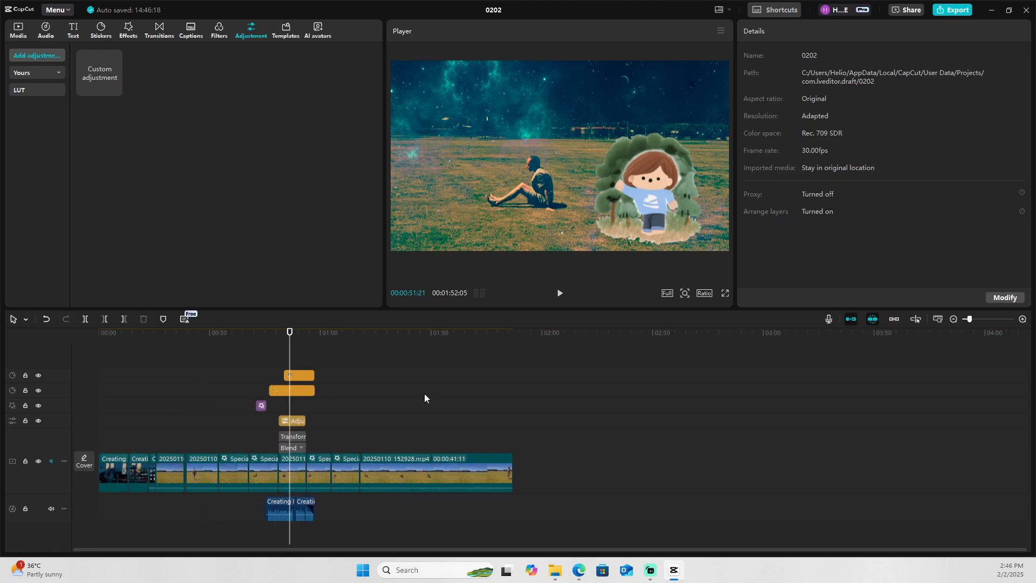
{"action": "left_click_drag", "start_coordinate": [421, 395], "coordinate": [522, 512]}
{"action": "key", "text": "Delete"}
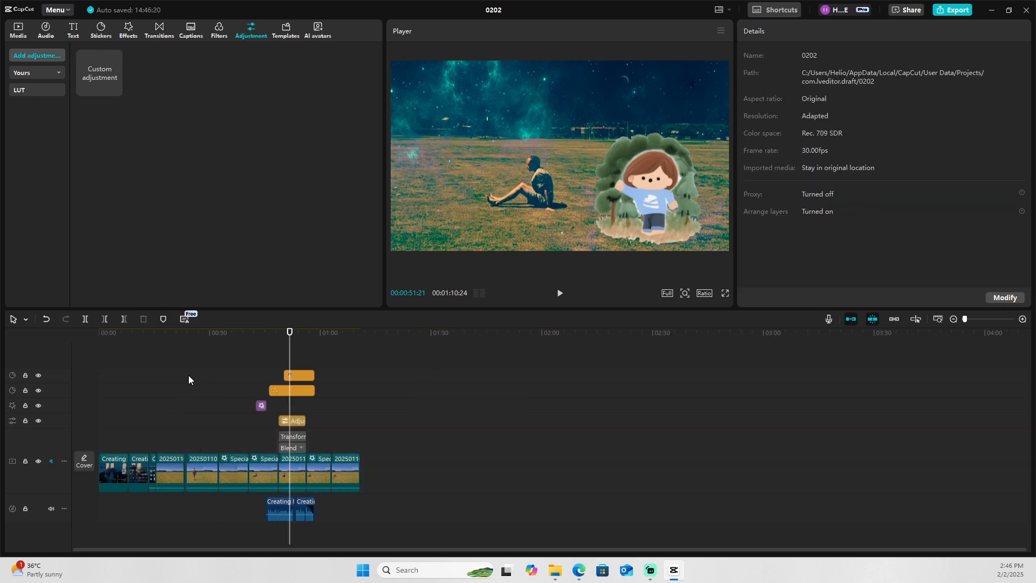
Try deleting the opening clips from the timeline, and undo the deletion.
{"action": "left_click_drag", "start_coordinate": [216, 369], "coordinate": [112, 522]}
{"action": "key", "text": "Delete"}
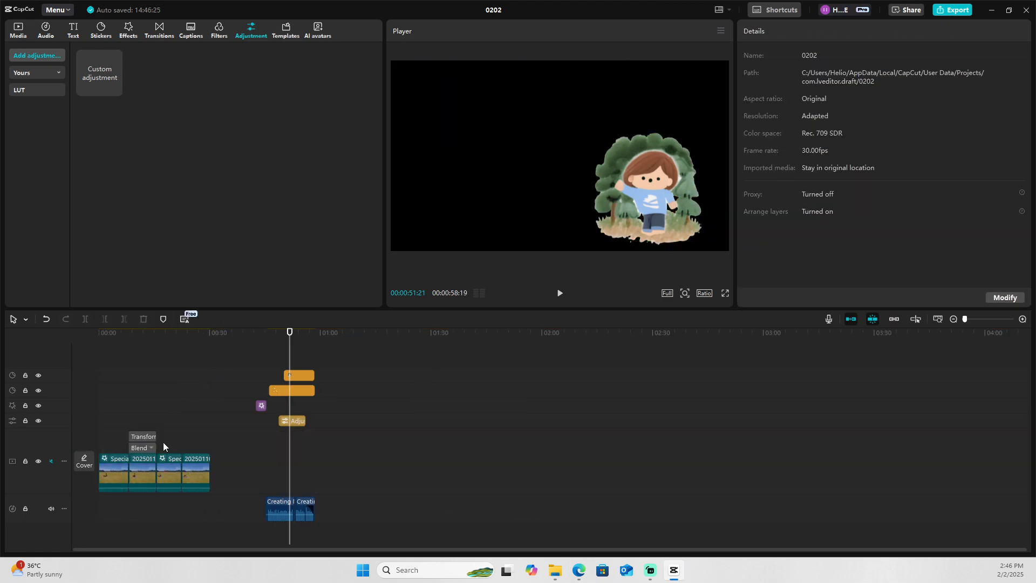
{"action": "key", "text": "ctrl+z"}
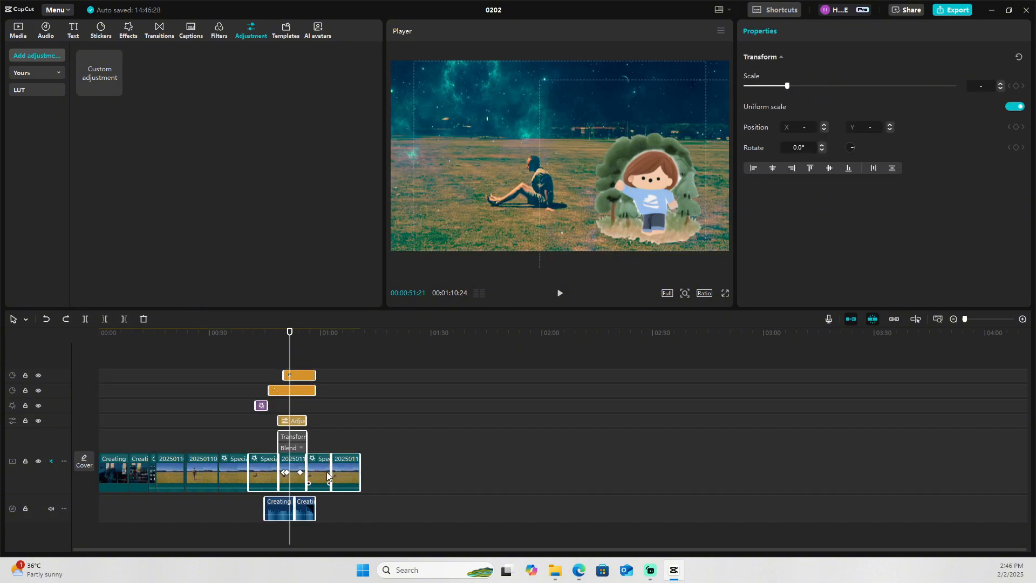
Cut the selected effects section, clear the remaining opening clips and paste the section at the timeline's start.
{"action": "right_click", "coordinate": [347, 464]}
{"action": "key", "text": "Delete"}
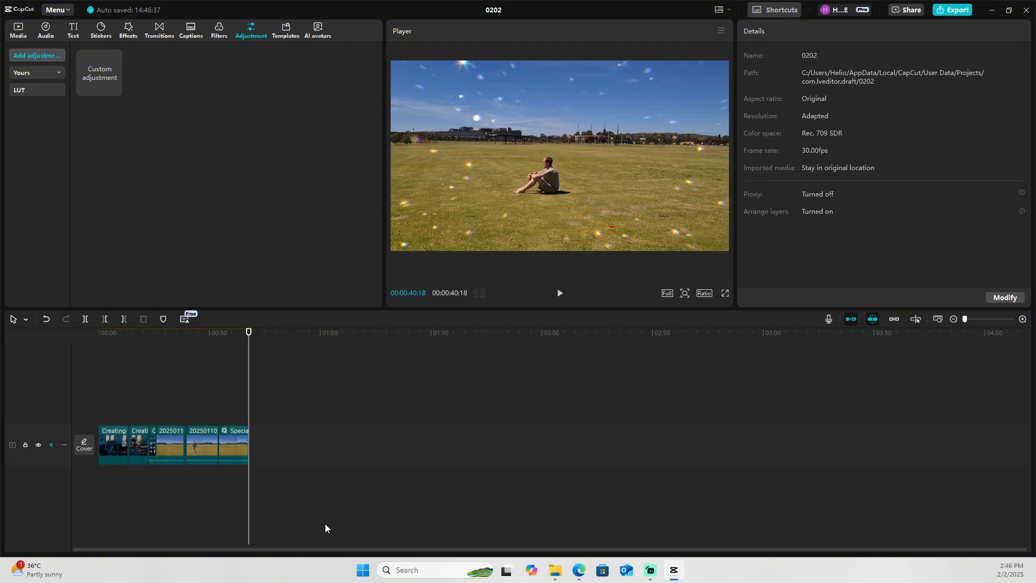
{"action": "left_click_drag", "start_coordinate": [325, 523], "coordinate": [83, 408]}
{"action": "key", "text": "Delete"}
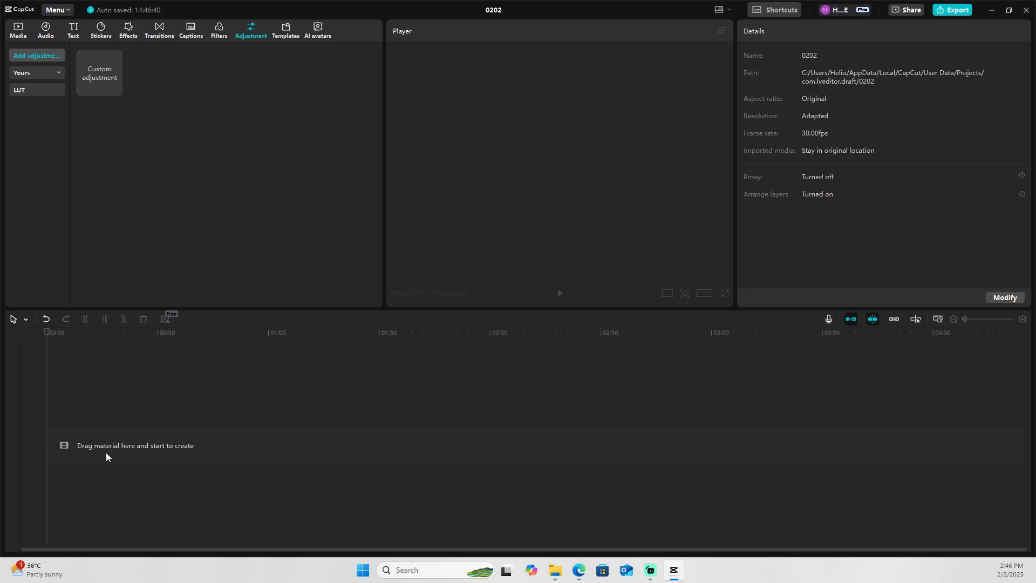
{"action": "key", "text": "ctrl+z"}
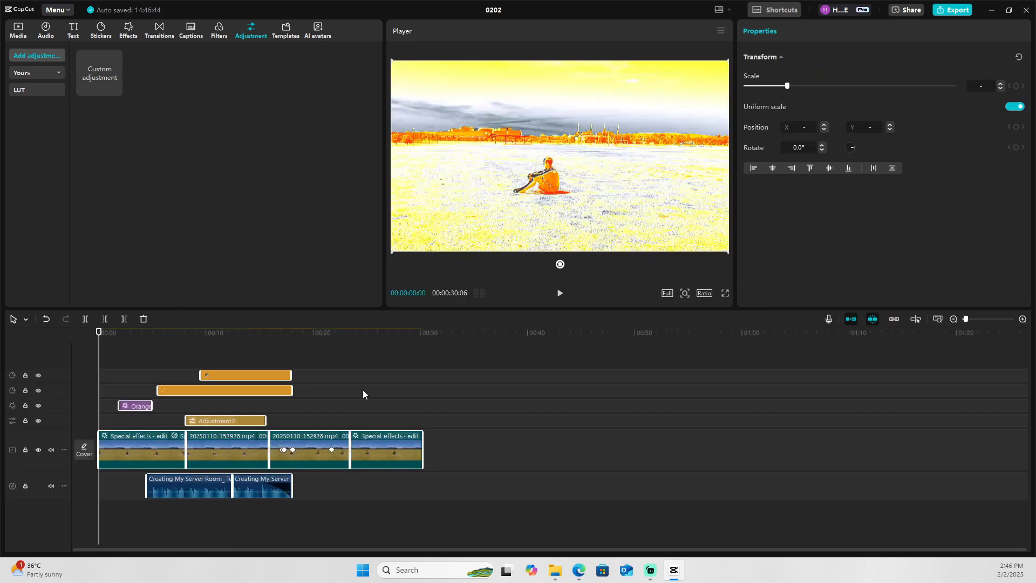
{"action": "left_click", "coordinate": [310, 341]}
{"action": "left_click_drag", "start_coordinate": [314, 342], "coordinate": [423, 365]}
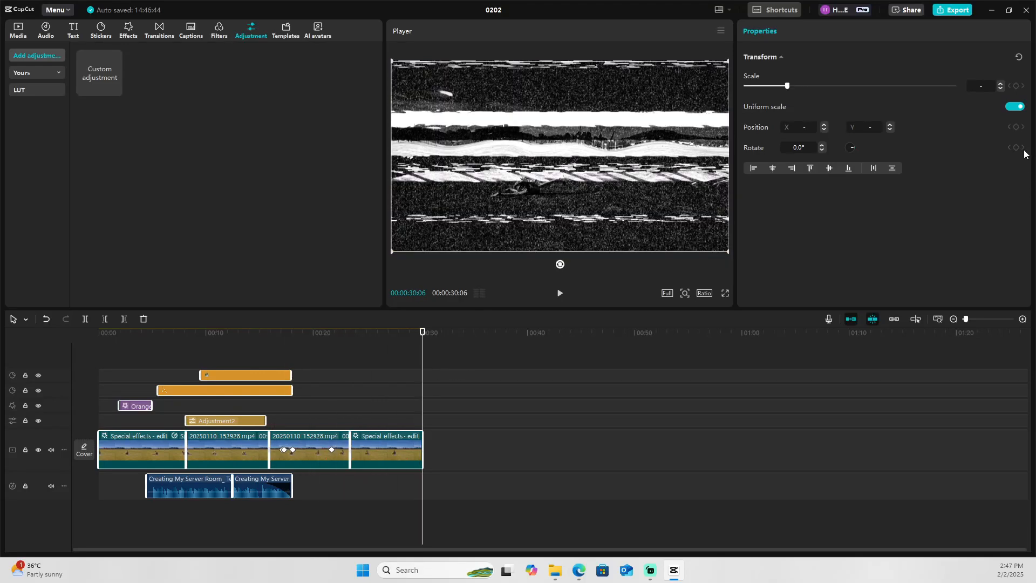
Open the export settings and name the exported video "cAPCUT AND VIDEO EDITING DEMO".
{"action": "left_click", "coordinate": [951, 13]}
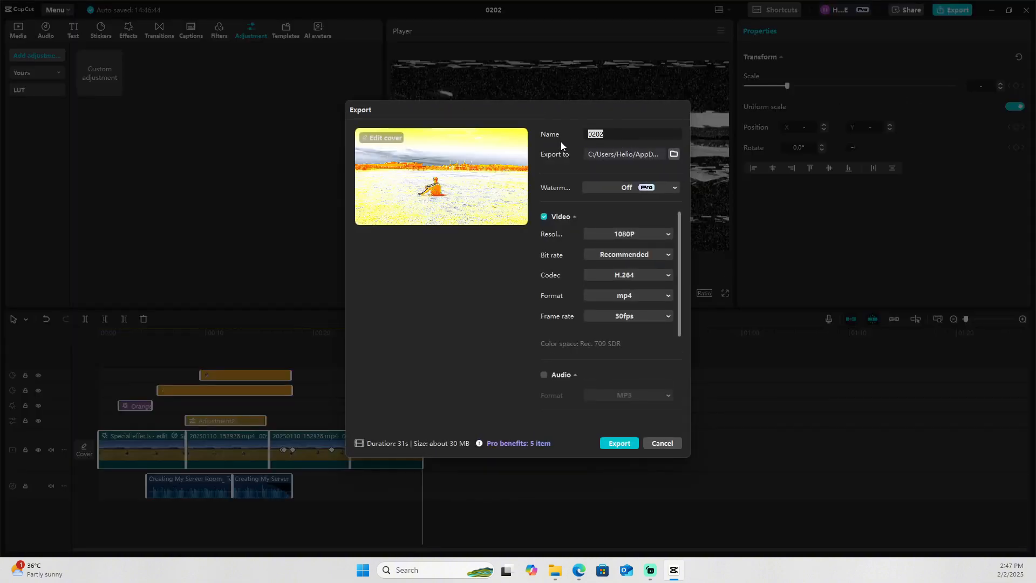
{"action": "type", "text": "cAPCUT AND"}
{"action": "type", "text": " VIDEO EDITING "}
{"action": "type", "text": "DEMO"}
Choose a new export location and create a folder named MUSCLEUPMONKEY in CapCut's Videos folder.
{"action": "left_click", "coordinate": [673, 154]}
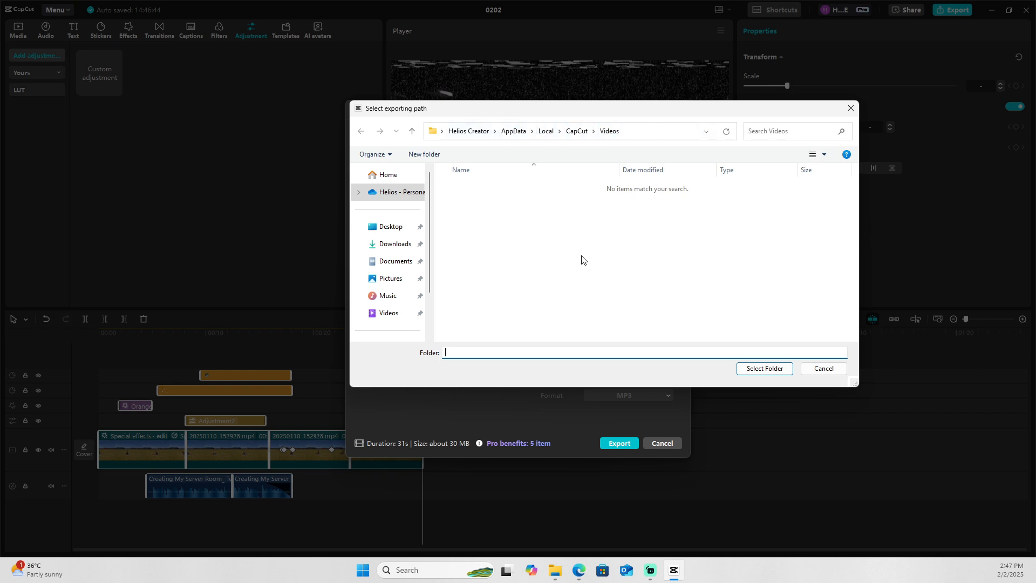
{"action": "right_click", "coordinate": [572, 294]}
{"action": "mouse_move", "coordinate": [592, 318]}
{"action": "left_click", "coordinate": [703, 323]}
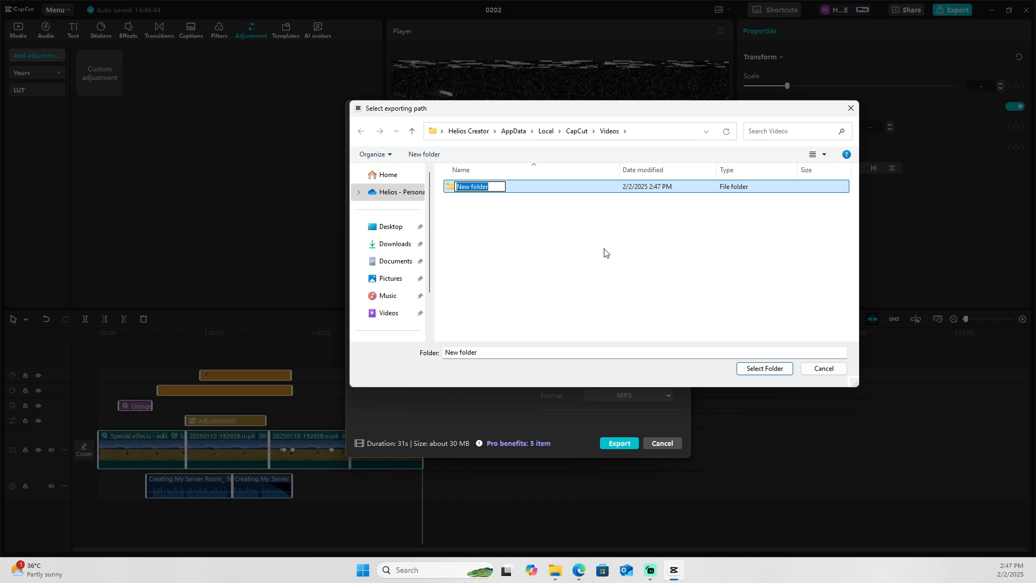
{"action": "type", "text": "MUS"}
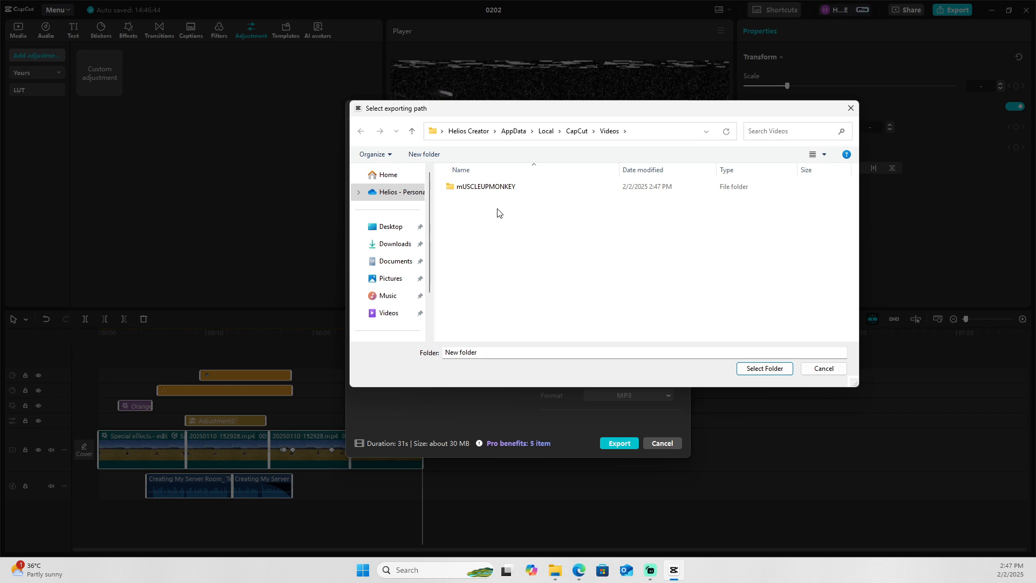
Create a subfolder named CAPCUT inside the MUSCLEUPMONKEY folder.
{"action": "double_click", "coordinate": [470, 190]}
{"action": "right_click", "coordinate": [508, 210]}
{"action": "mouse_move", "coordinate": [596, 313]}
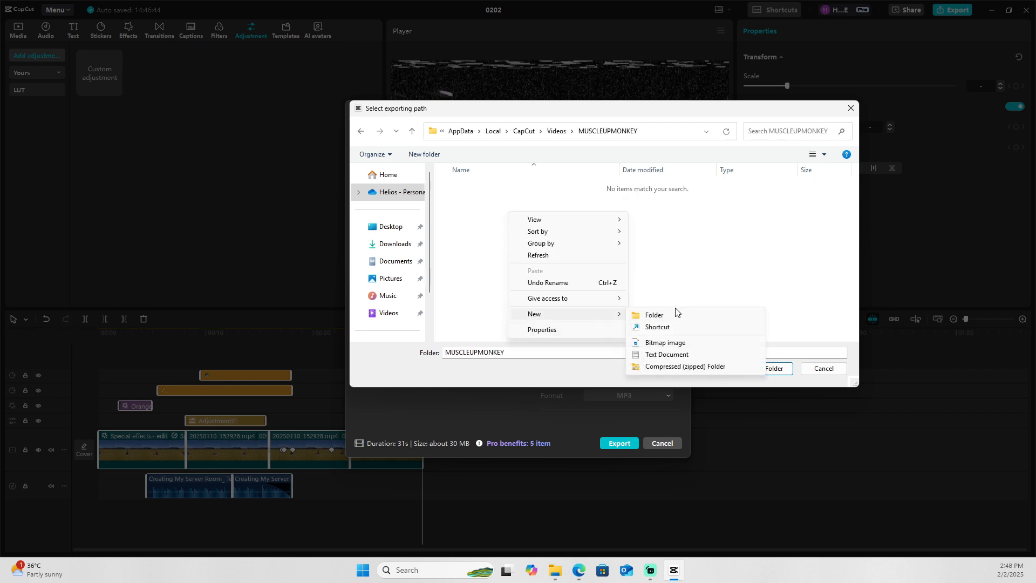
{"action": "left_click", "coordinate": [671, 310]}
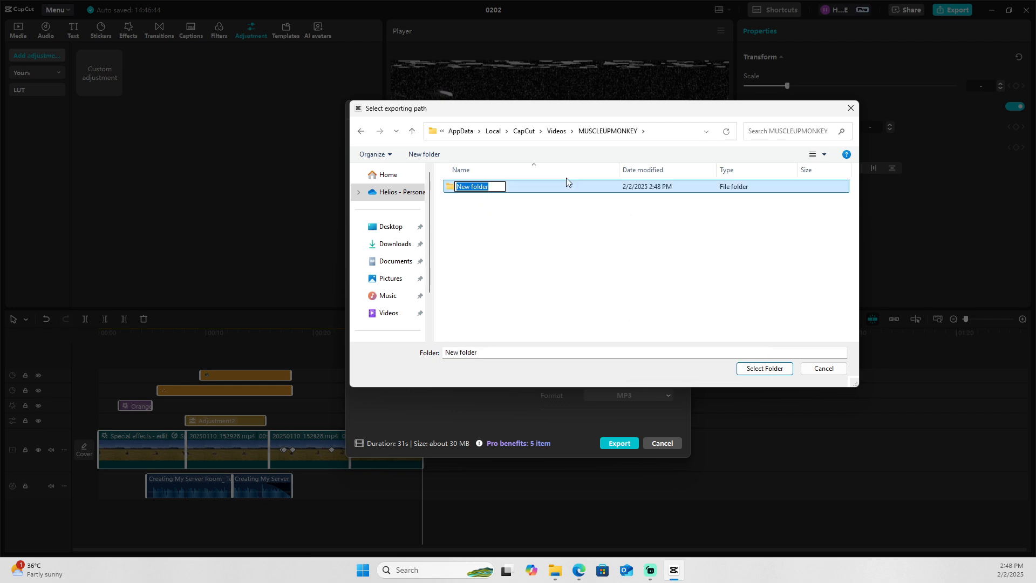
{"action": "type", "text": "capcu"}
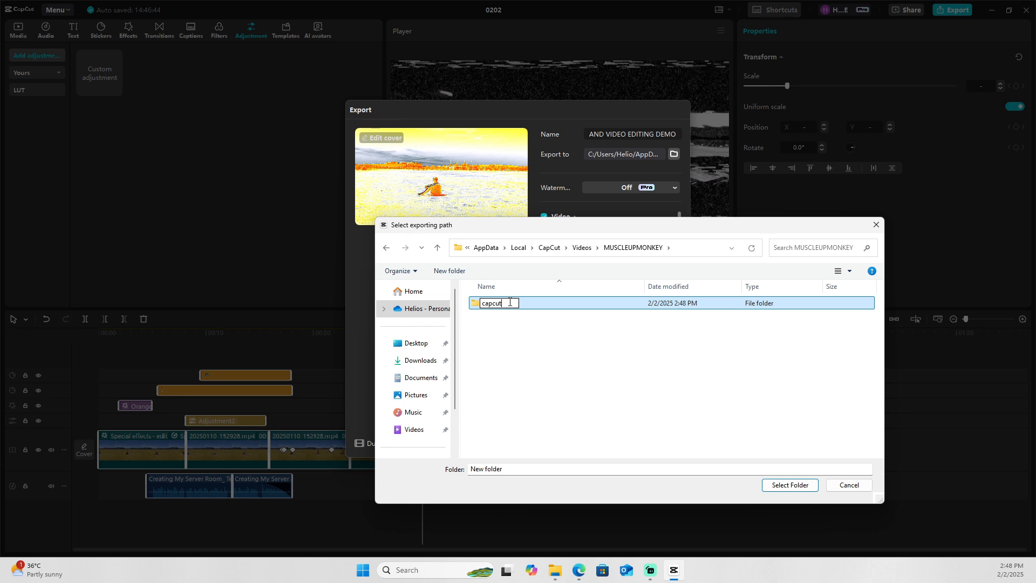
{"action": "type", "text": "t"}
{"action": "key", "text": "BackSpace"}
{"action": "key", "text": "BackSpace"}
{"action": "key", "text": "BackSpace"}
{"action": "key", "text": "BackSpace"}
{"action": "key", "text": "BackSpace"}
{"action": "key", "text": "BackSpace"}
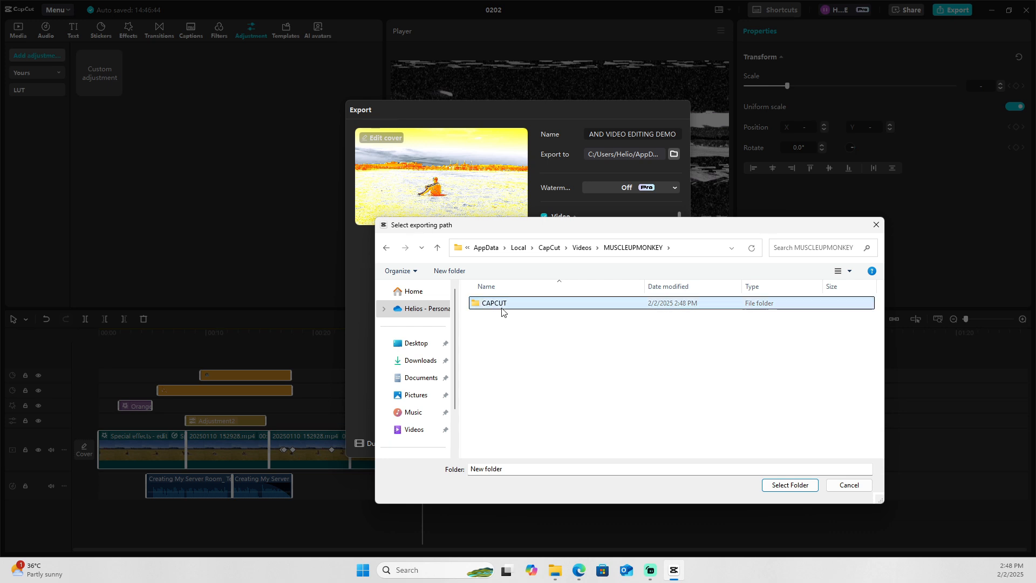
Create a subfolder named TOOLBAR NAVIGATING AND ORGANIZING inside the CAPCUT folder.
{"action": "double_click", "coordinate": [501, 308]}
{"action": "right_click", "coordinate": [517, 325]}
{"action": "mouse_move", "coordinate": [593, 427]}
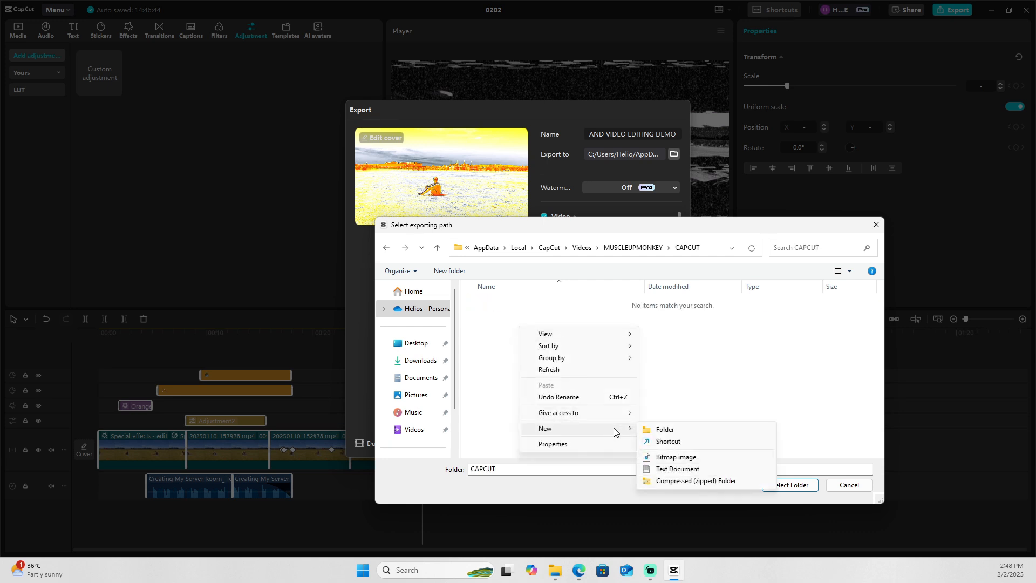
{"action": "left_click", "coordinate": [666, 428]}
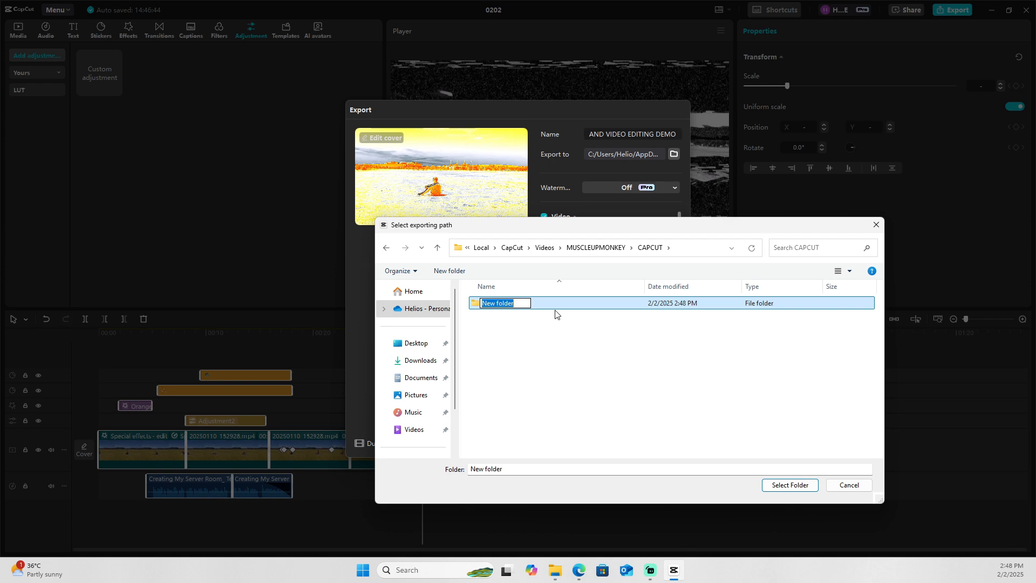
{"action": "type", "text": "TOOLBAR NAVIGATING AN"}
{"action": "type", "text": "D V"}
Create a folder named EDITING inside the TOOLBAR NAVIGATING AND ORGANIZING folder.
{"action": "left_click", "coordinate": [599, 247]}
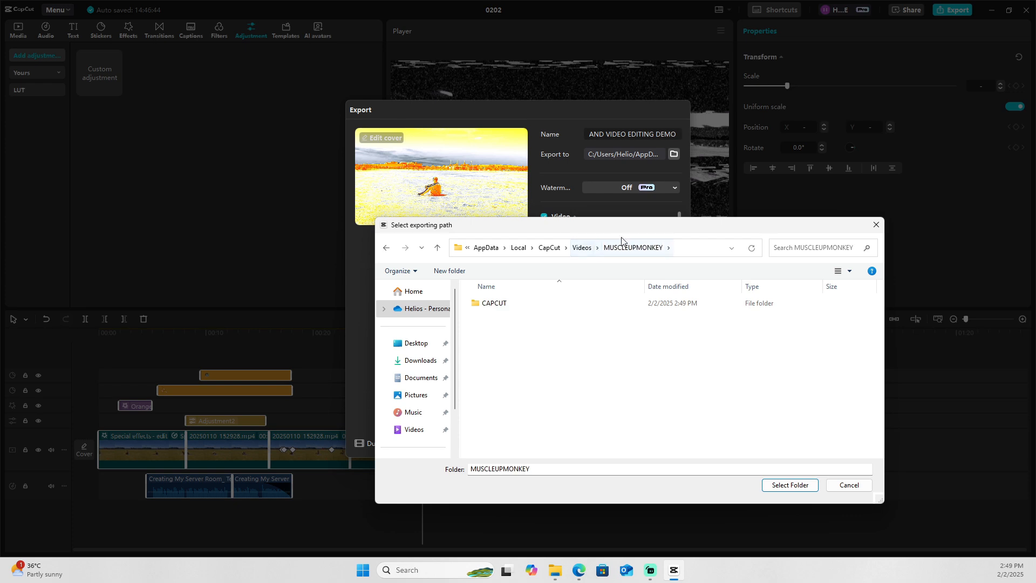
{"action": "double_click", "coordinate": [507, 304]}
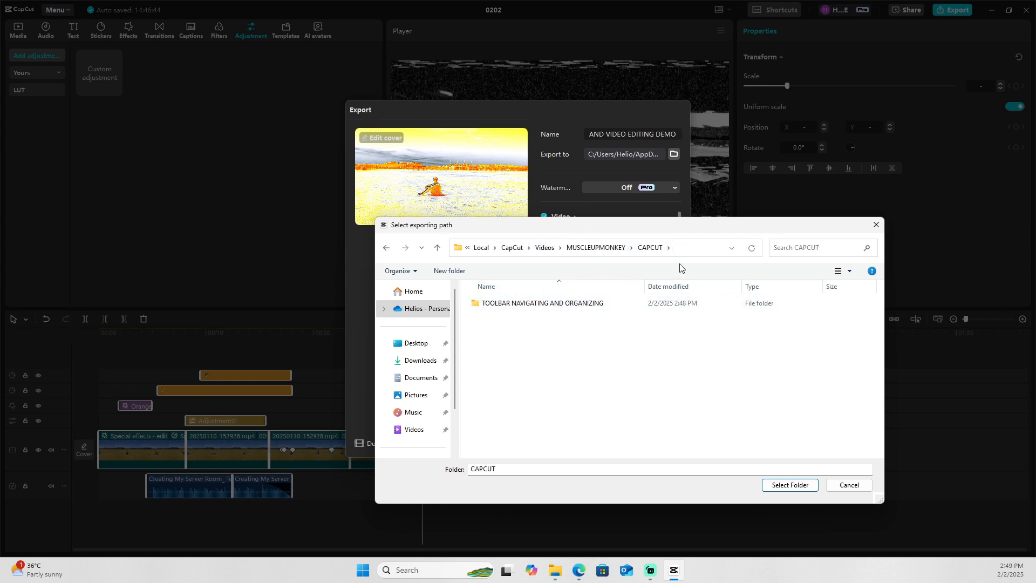
{"action": "double_click", "coordinate": [532, 306]}
{"action": "right_click", "coordinate": [523, 321]}
{"action": "mouse_move", "coordinate": [619, 424]}
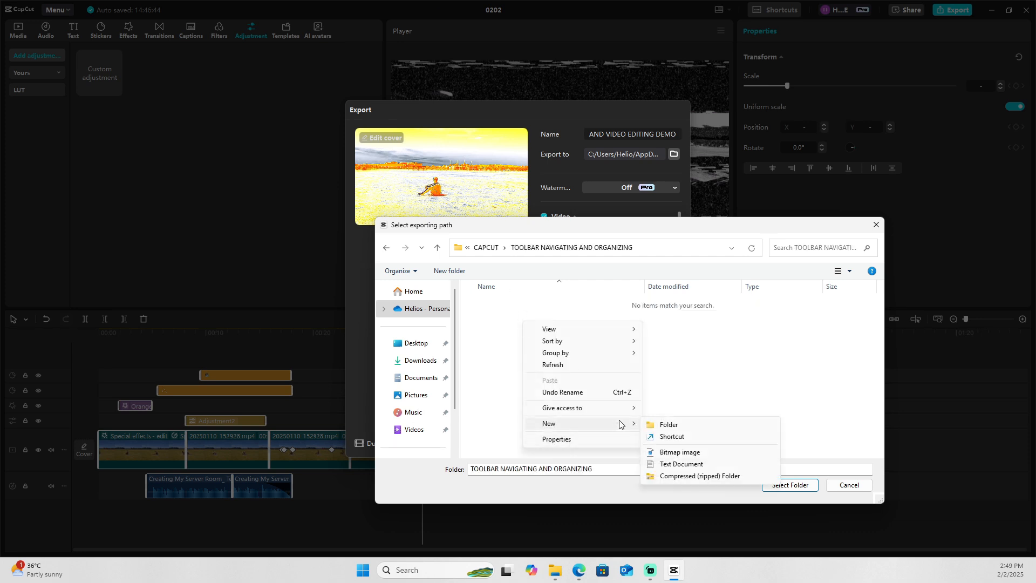
{"action": "left_click", "coordinate": [668, 425]}
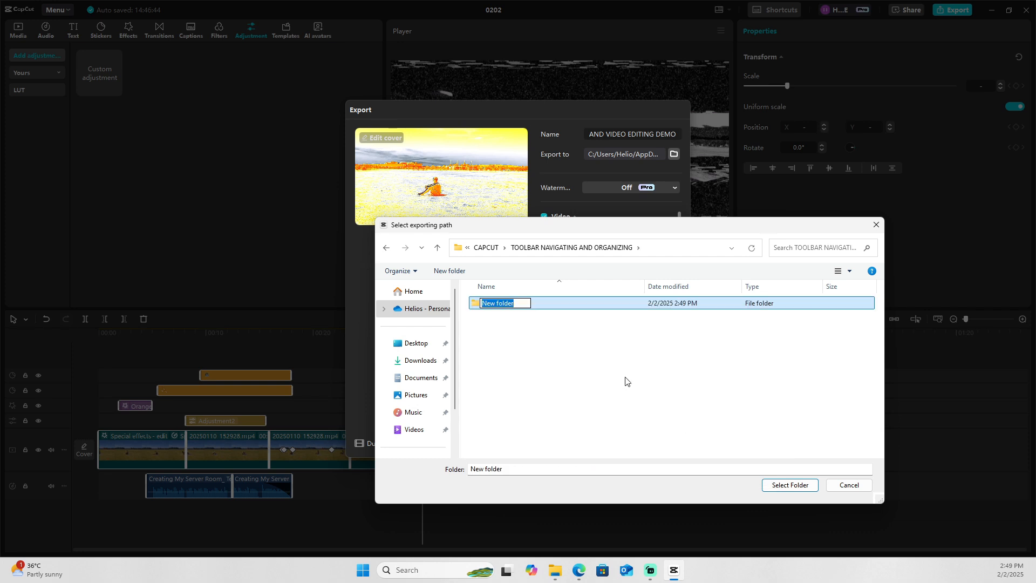
{"action": "type", "text": "eDITING"}
{"action": "left_click", "coordinate": [548, 346]}
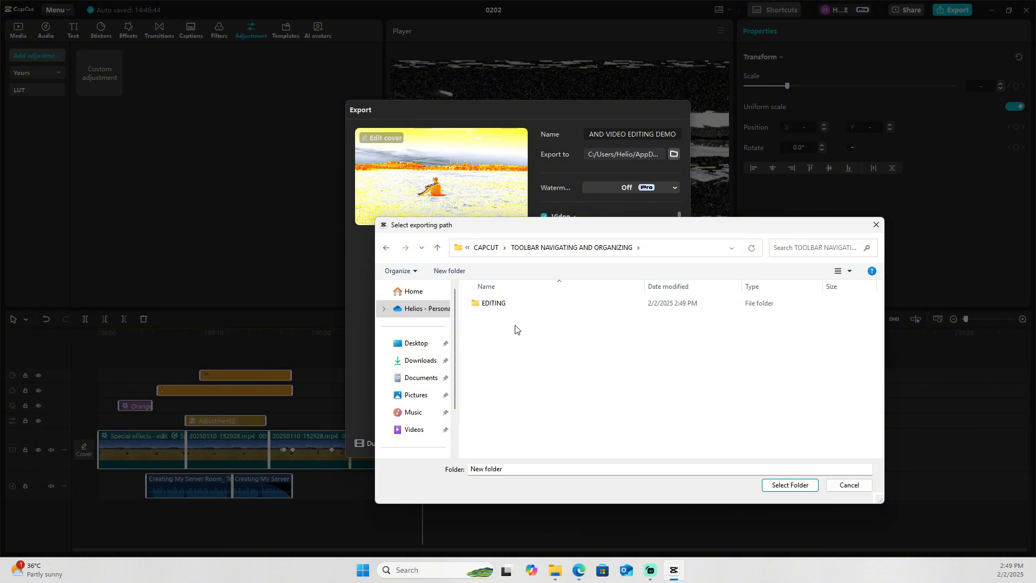
Create a folder named FINISHED inside the TOOLBAR NAVIGATING AND ORGANIZING folder.
{"action": "right_click", "coordinate": [517, 343]}
{"action": "mouse_move", "coordinate": [615, 446]}
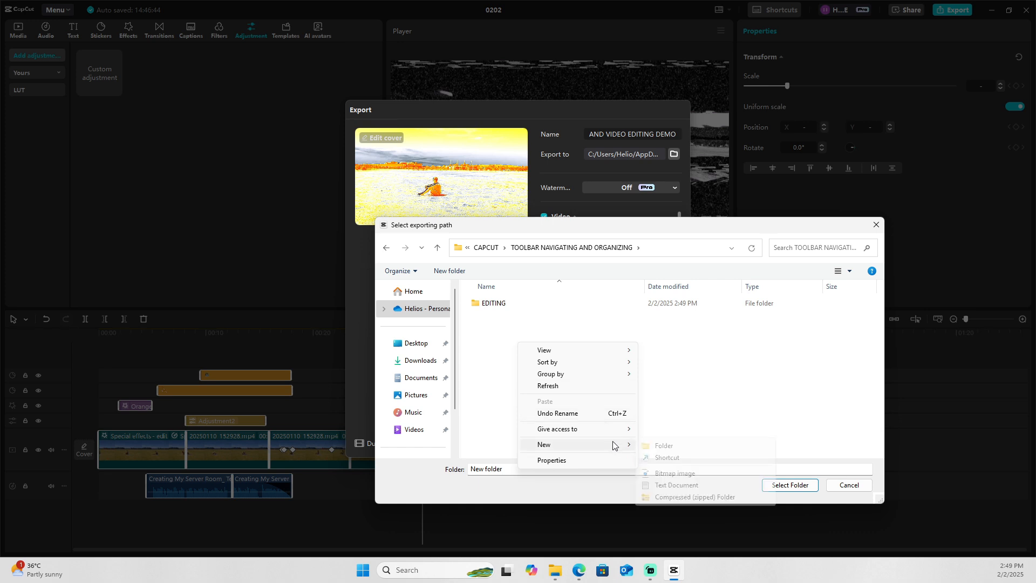
{"action": "left_click", "coordinate": [657, 444]}
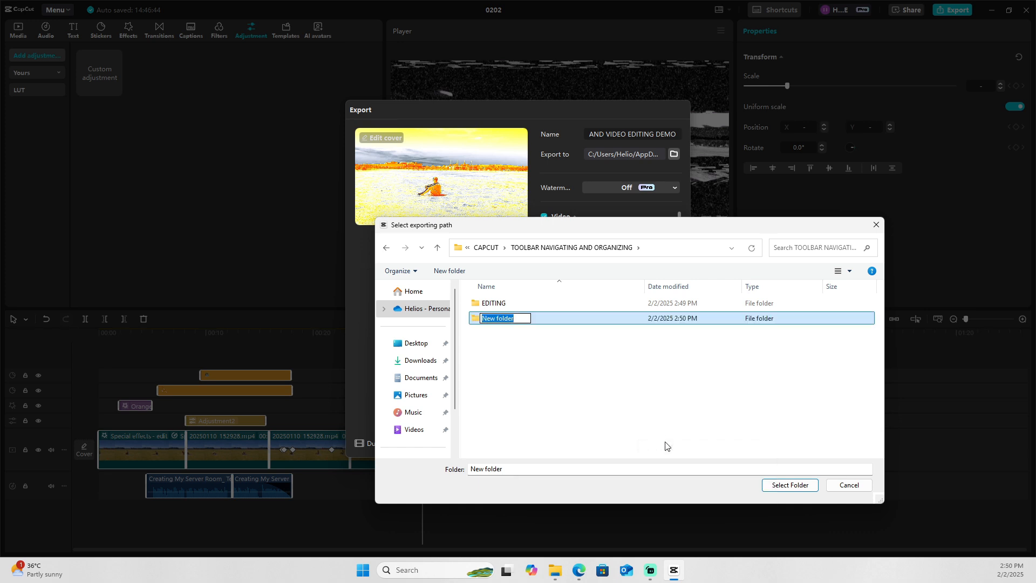
{"action": "type", "text": "FINISHED"}
{"action": "left_click", "coordinate": [612, 413]}
Look inside the FINISHED folder and return to the TOOLBAR NAVIGATING AND ORGANIZING folder.
{"action": "double_click", "coordinate": [517, 319]}
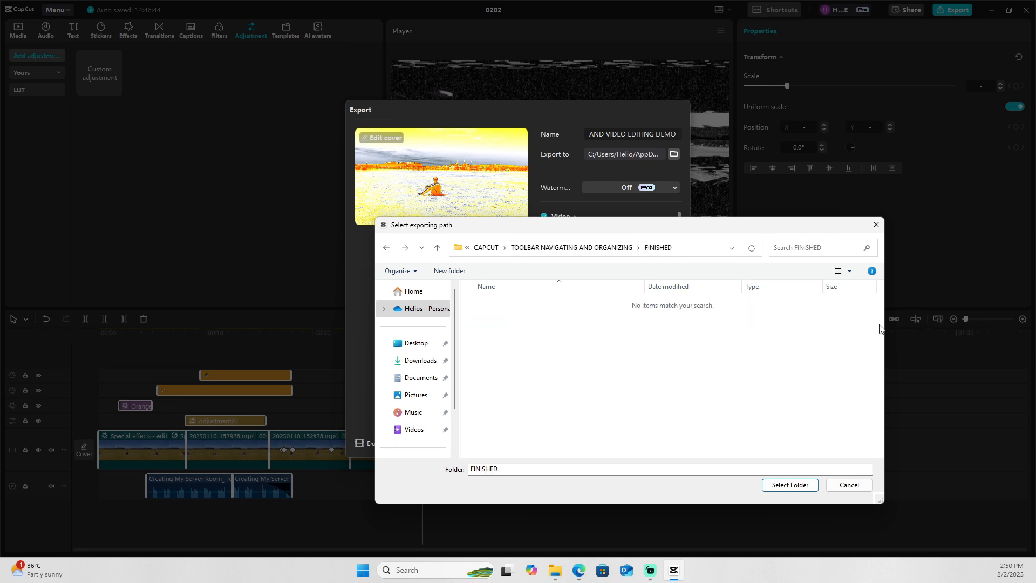
{"action": "left_click", "coordinate": [386, 247]}
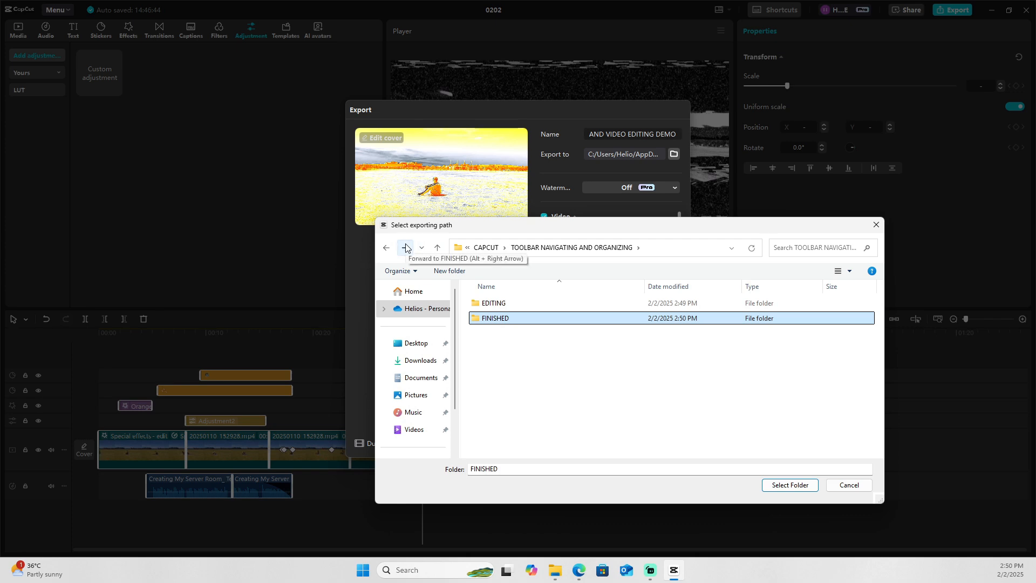
{"action": "left_click", "coordinate": [405, 248]}
{"action": "left_click", "coordinate": [386, 247]}
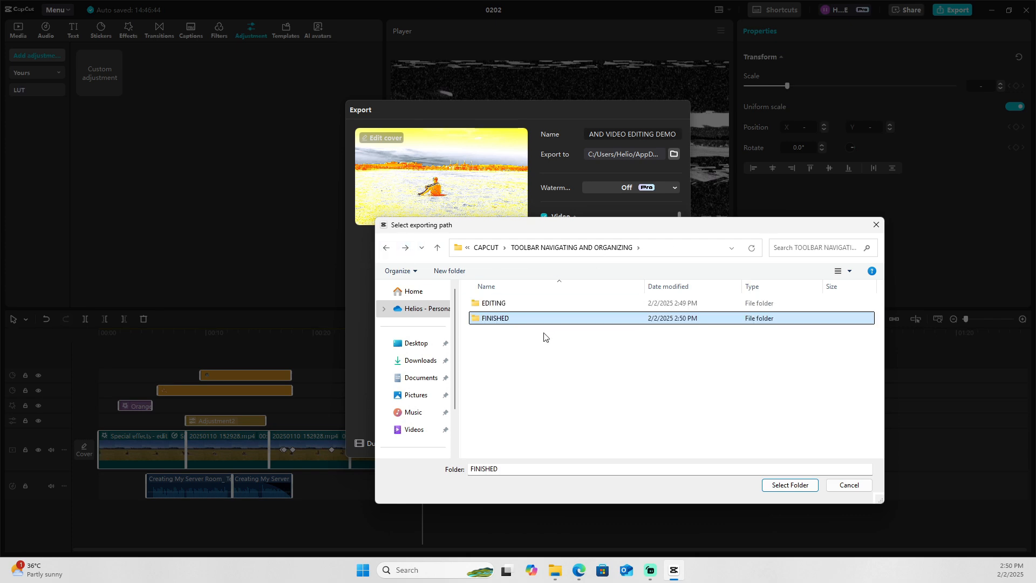
{"action": "double_click", "coordinate": [519, 320]}
{"action": "left_click", "coordinate": [387, 248]}
Create two more folders named THUMBNAILS and SHORTS alongside EDITING and FINISHED.
{"action": "key", "text": "ctrl+shift+n"}
{"action": "type", "text": "THUMBNAILS"}
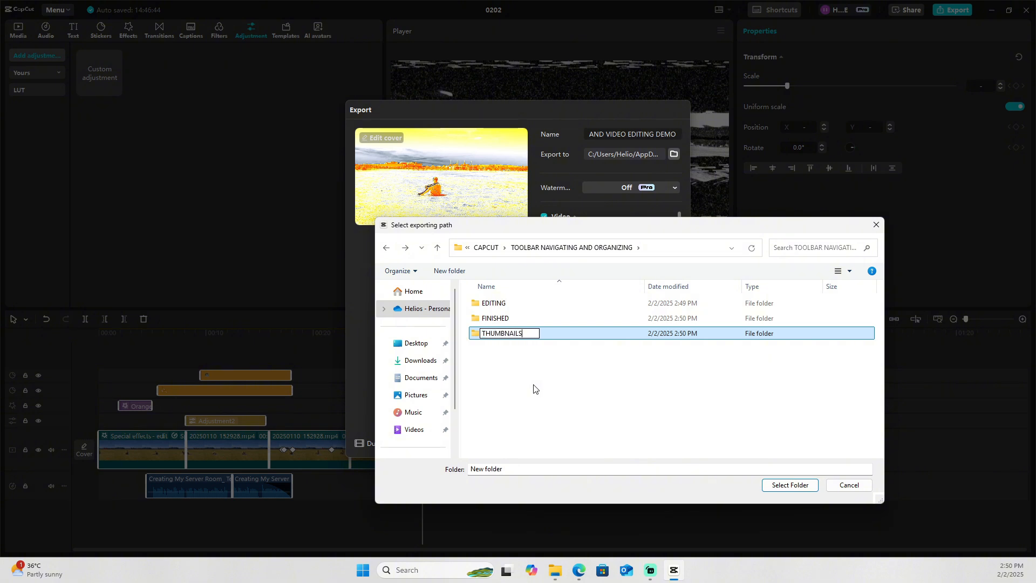
{"action": "left_click", "coordinate": [532, 388]}
{"action": "right_click", "coordinate": [532, 385]}
{"action": "type", "text": "SHORTS"}
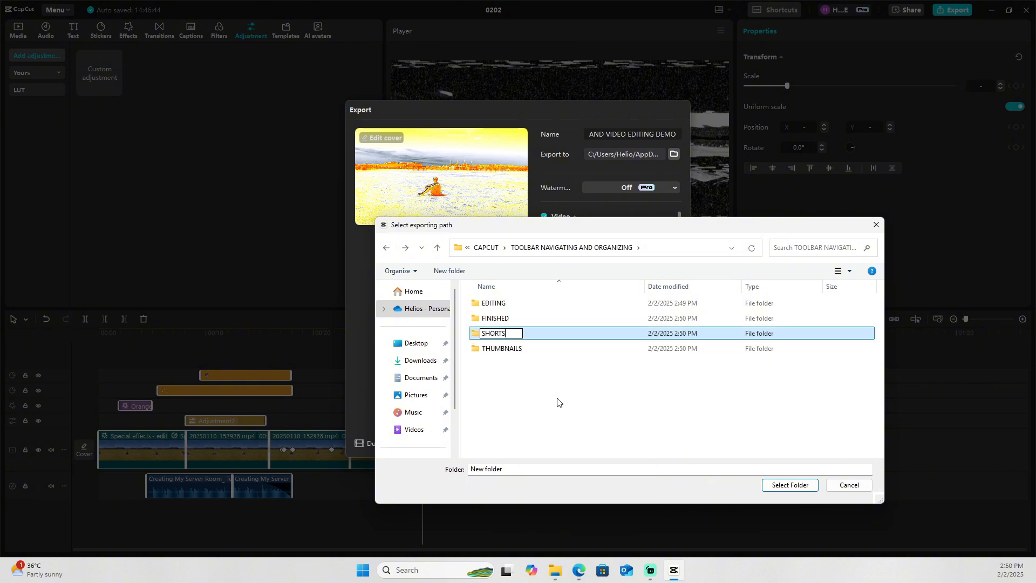
{"action": "left_click", "coordinate": [557, 400]}
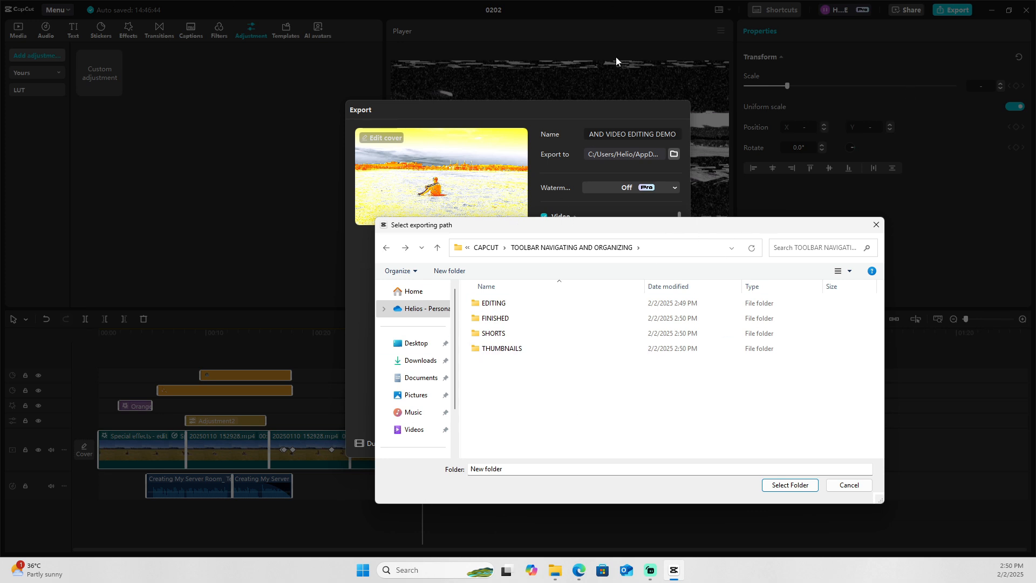
{"action": "key", "text": "ctrl+shift+n"}
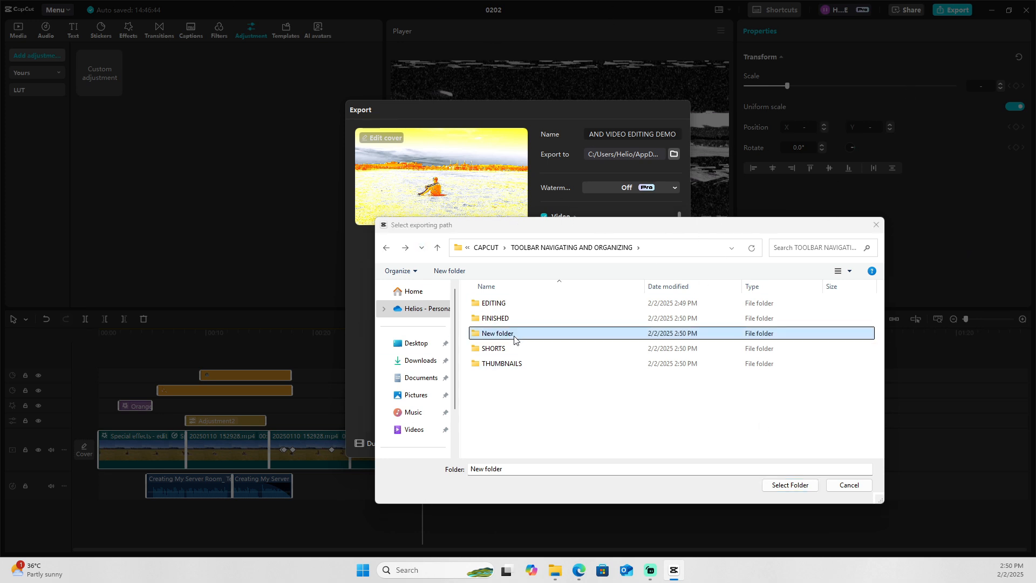
{"action": "key", "text": "Delete"}
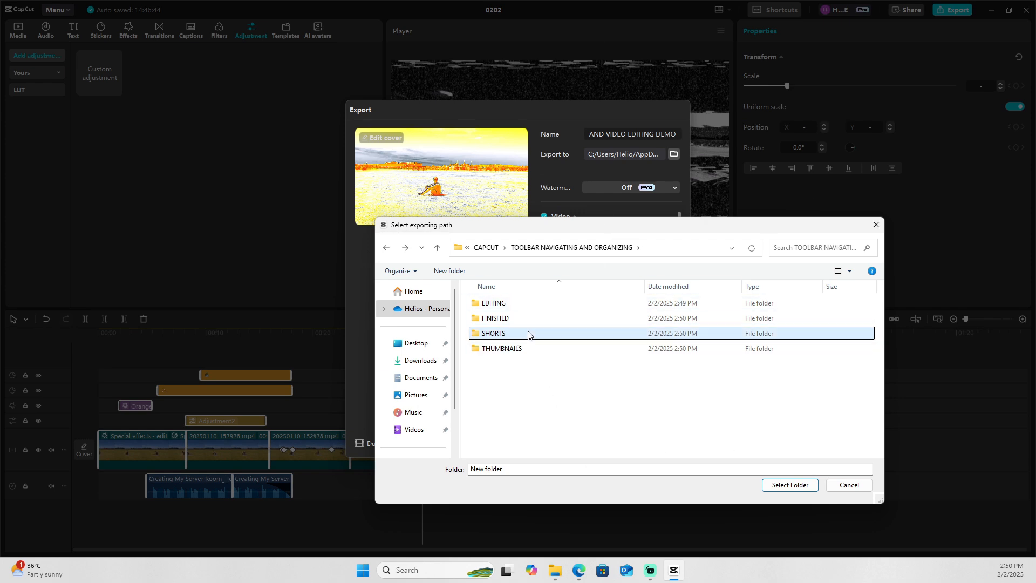
{"action": "left_click", "coordinate": [511, 303]}
{"action": "left_click", "coordinate": [513, 320]}
{"action": "left_click", "coordinate": [522, 347]}
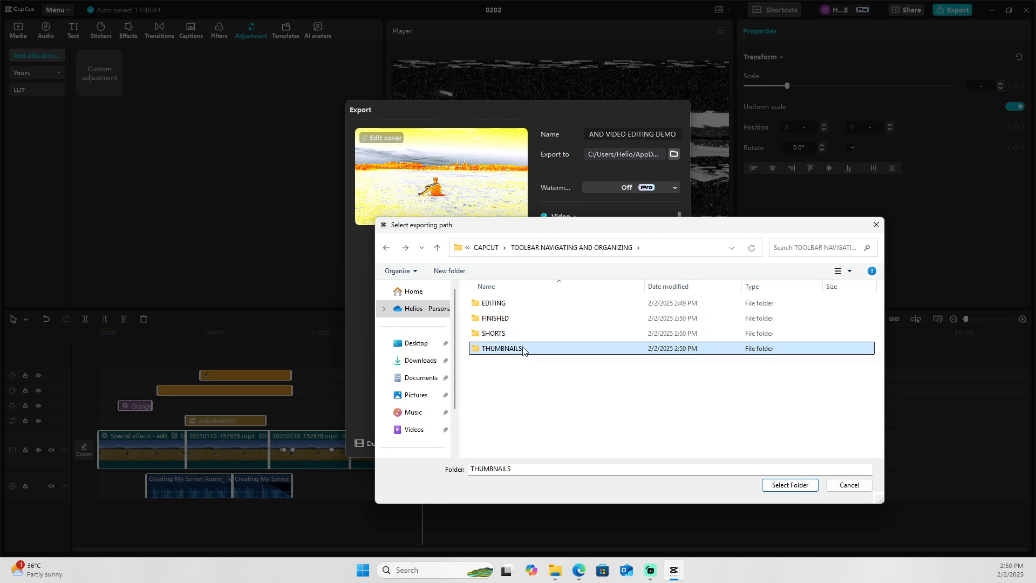
{"action": "left_click", "coordinate": [560, 412]}
Create a folder named RECORDINGS alongside the other project folders, open it, and return to the parent folder.
{"action": "right_click", "coordinate": [518, 384]}
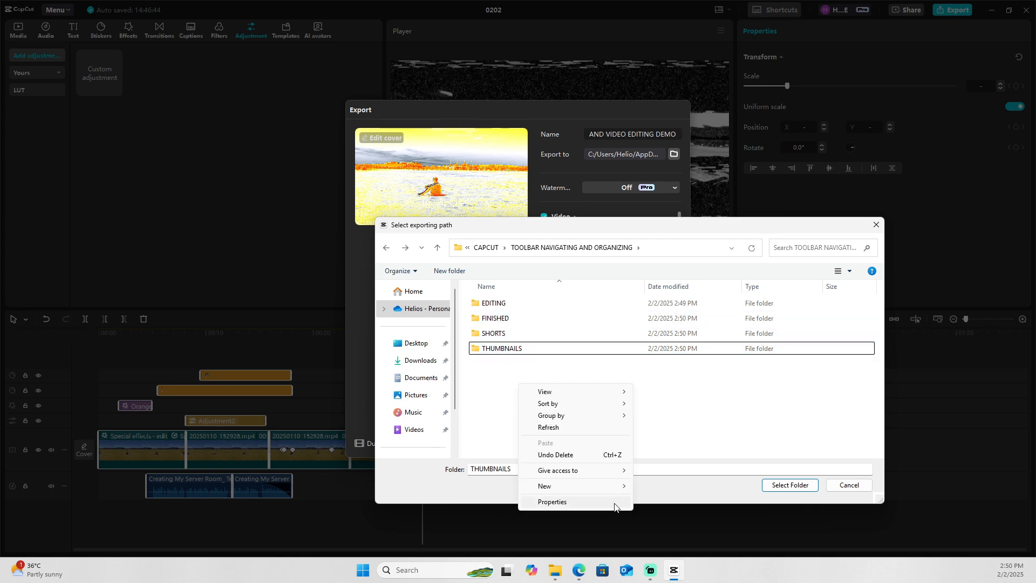
{"action": "mouse_move", "coordinate": [566, 484]}
{"action": "left_click", "coordinate": [658, 483]}
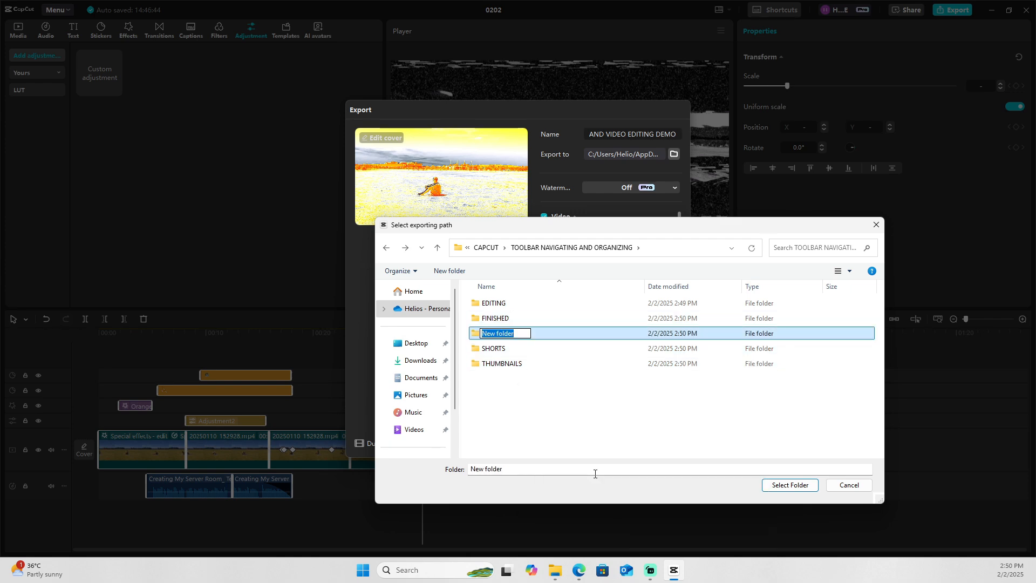
{"action": "type", "text": "RECORDINGS"}
{"action": "key", "text": "Return"}
{"action": "key", "text": "Return"}
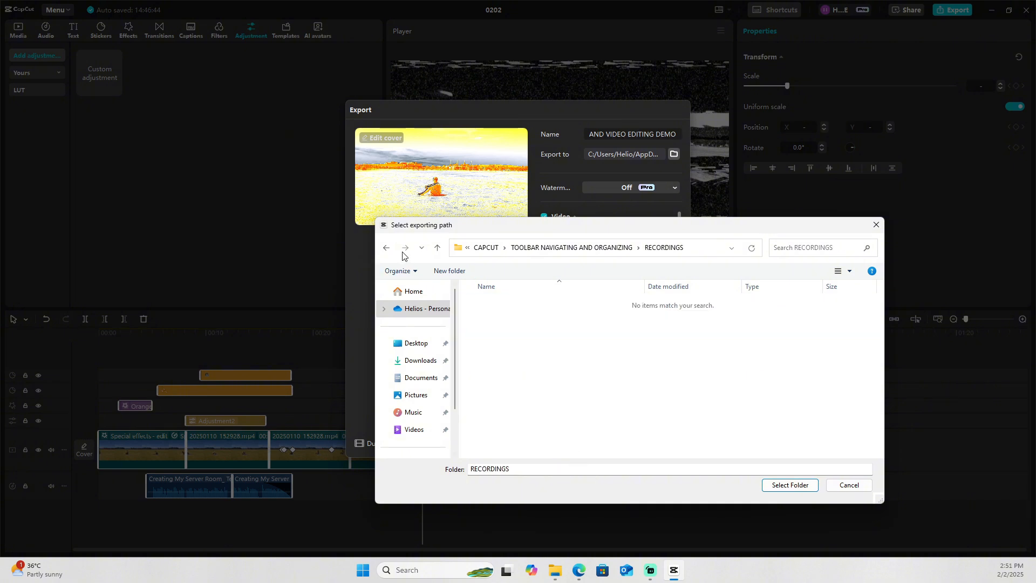
{"action": "left_click", "coordinate": [386, 247]}
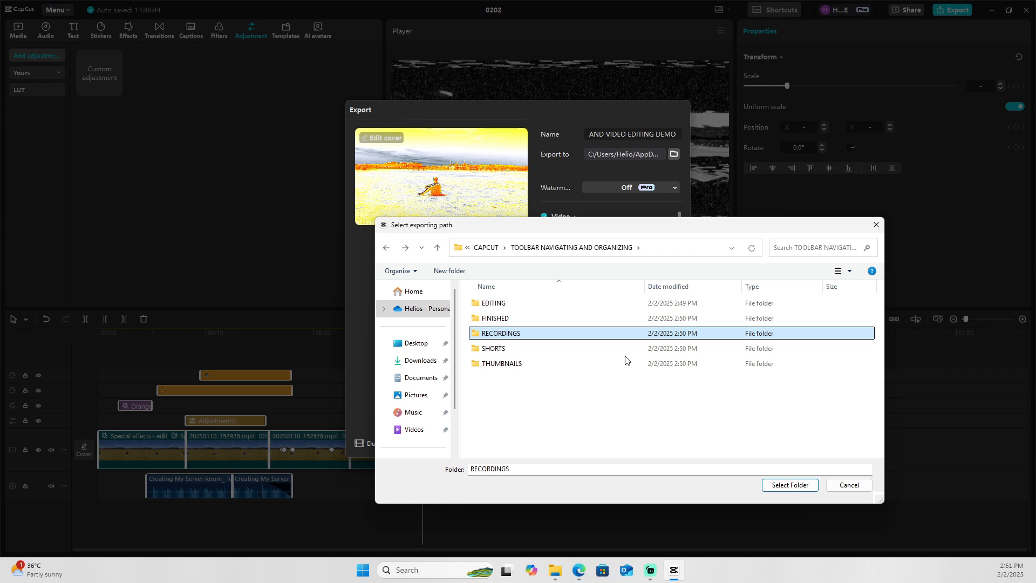
Reposition the folder selection dialog and examine the full path of the TOOLBAR NAVIGATING AND ORGANIZING folder.
{"action": "left_click_drag", "start_coordinate": [652, 227], "coordinate": [596, 283]}
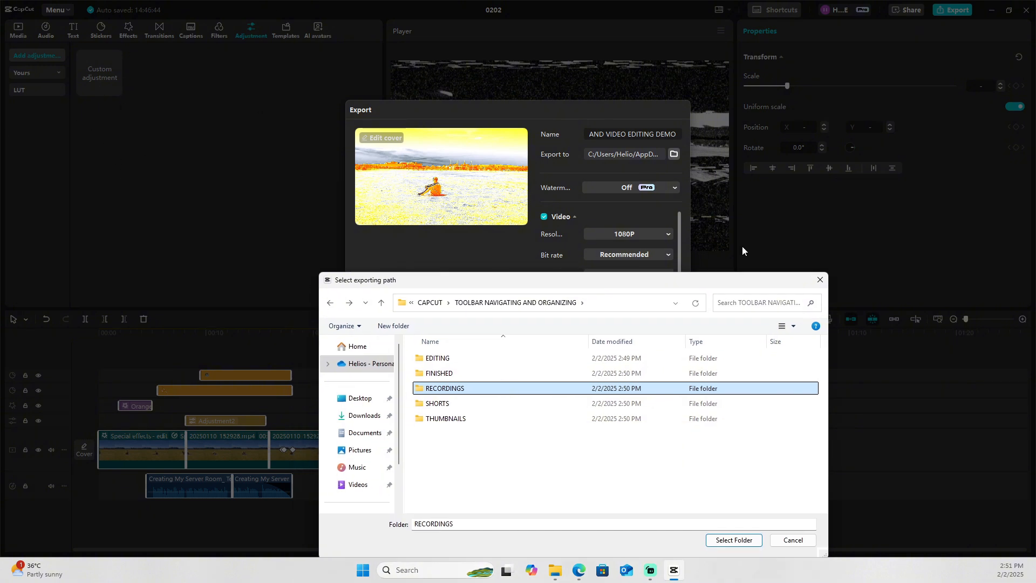
{"action": "left_click_drag", "start_coordinate": [657, 273], "coordinate": [698, 193]}
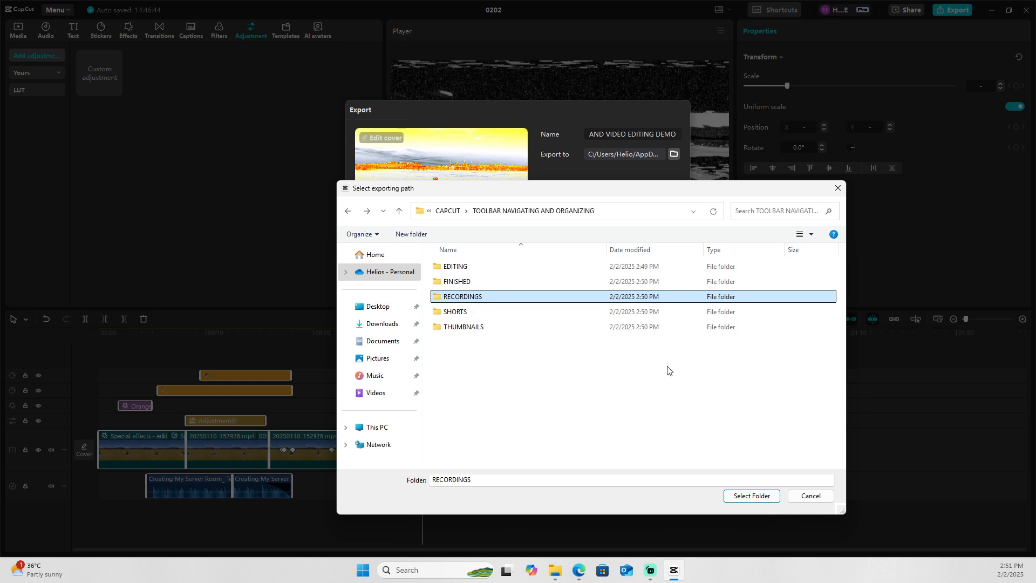
{"action": "left_click", "coordinate": [633, 216]}
{"action": "right_click", "coordinate": [635, 215]}
{"action": "left_click", "coordinate": [661, 250]}
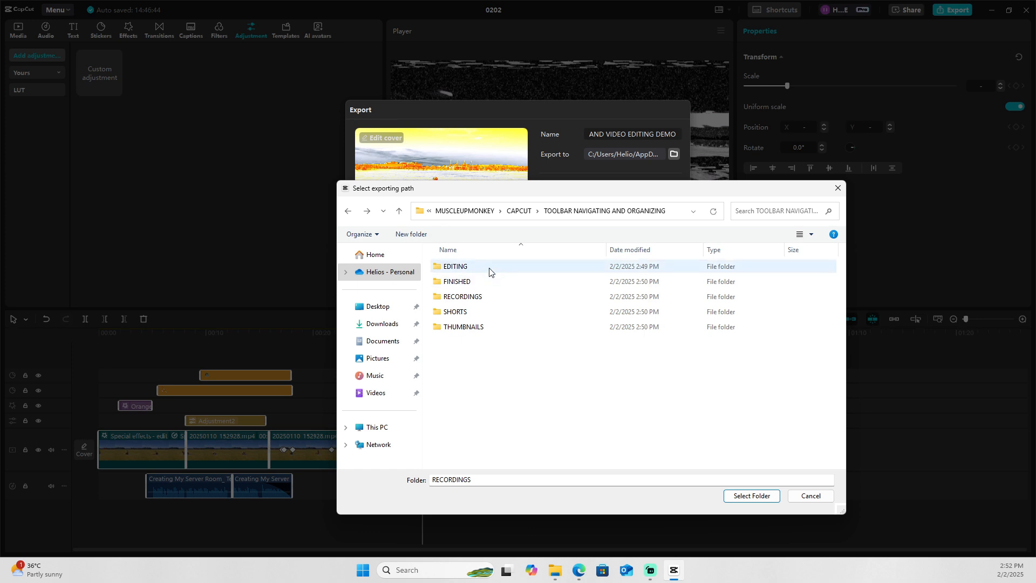
Choose the FINISHED folder as the export location and export the video, closing the sharing options without sharing.
{"action": "double_click", "coordinate": [476, 282]}
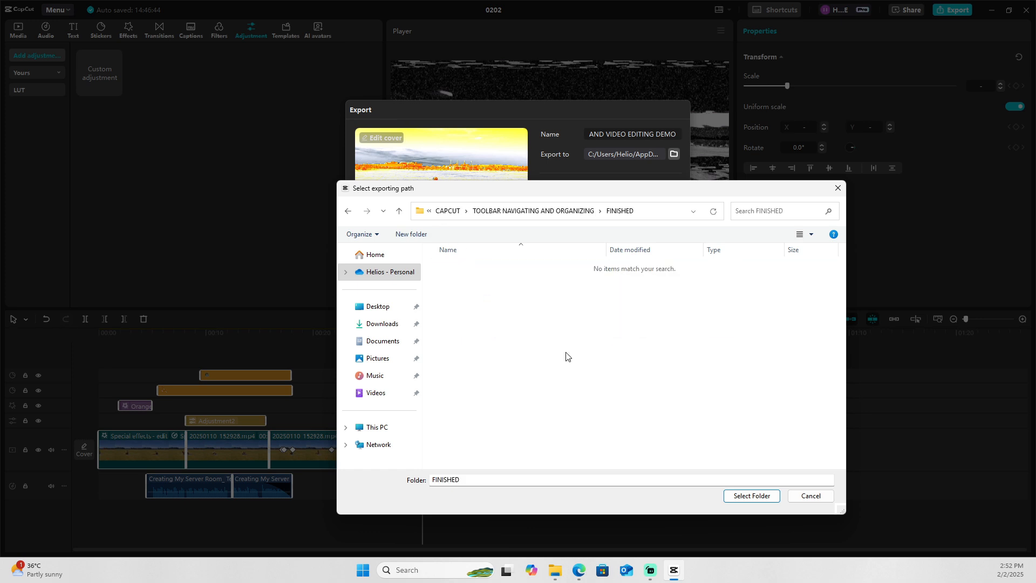
{"action": "left_click", "coordinate": [759, 496]}
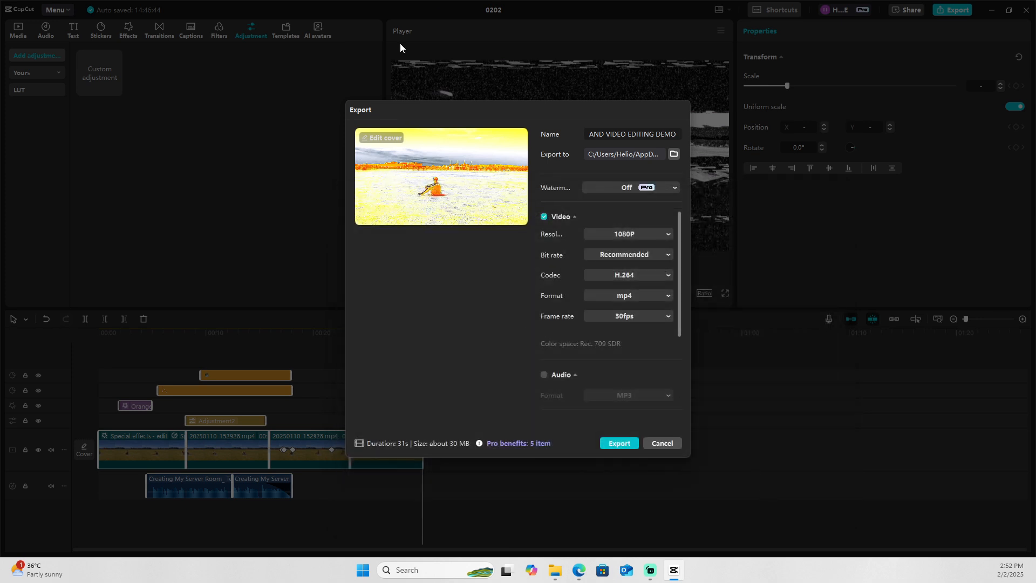
{"action": "left_click", "coordinate": [620, 442]}
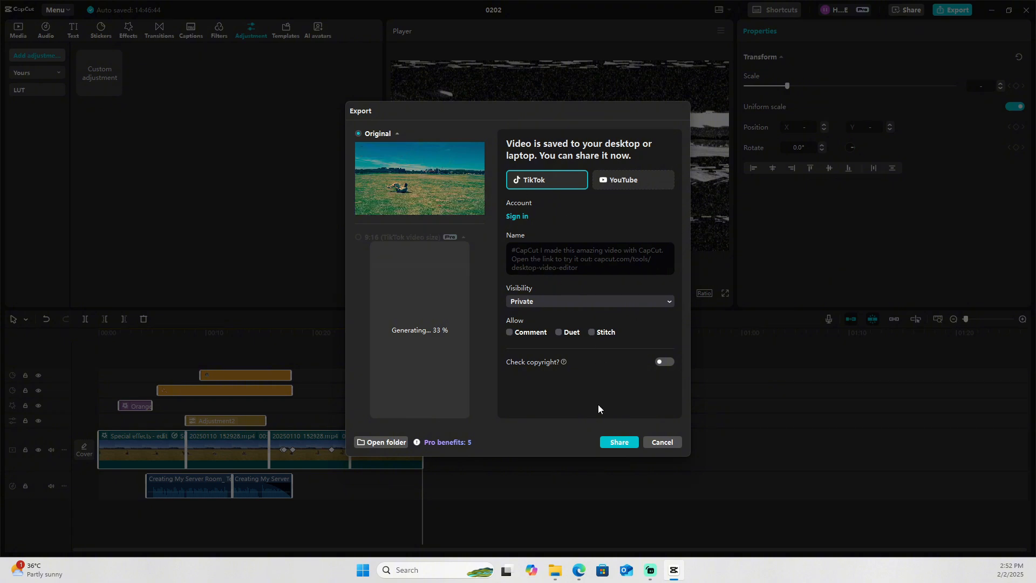
{"action": "left_click", "coordinate": [662, 441]}
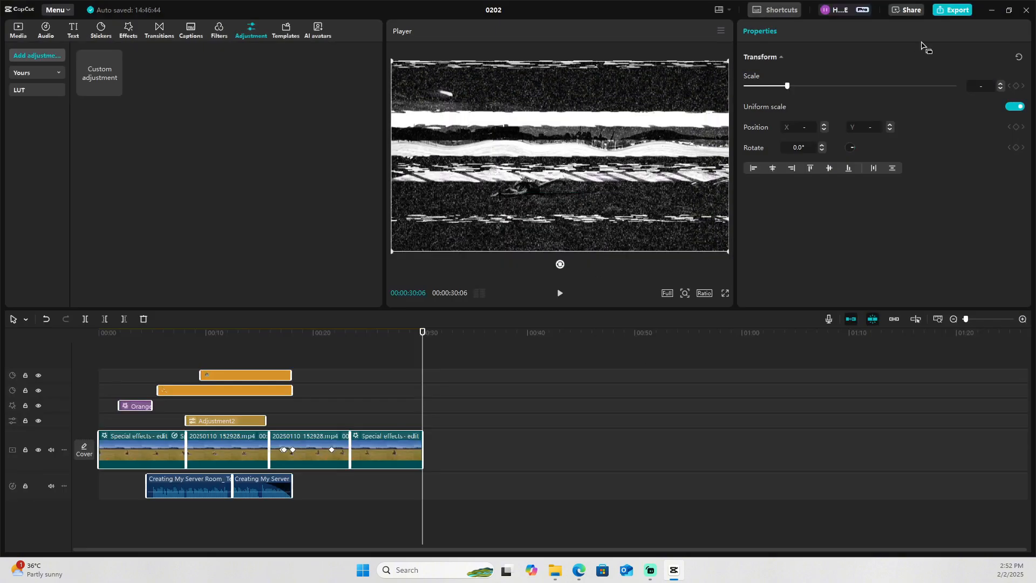
Reopen the export settings and try the watermark at Upper left before switching it back to Off.
{"action": "left_click", "coordinate": [957, 12]}
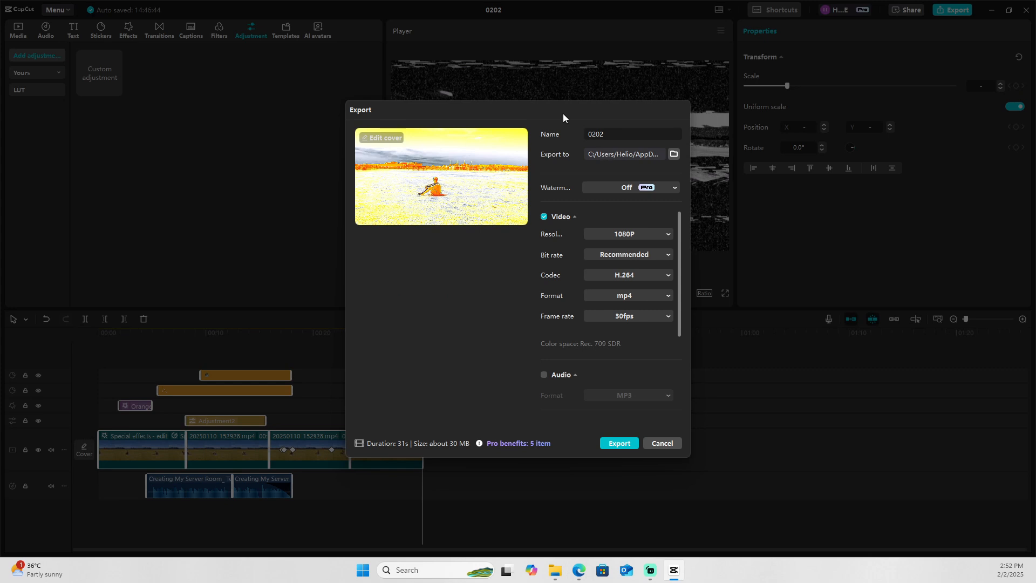
{"action": "left_click_drag", "start_coordinate": [607, 134], "coordinate": [568, 135]}
{"action": "left_click", "coordinate": [677, 187]}
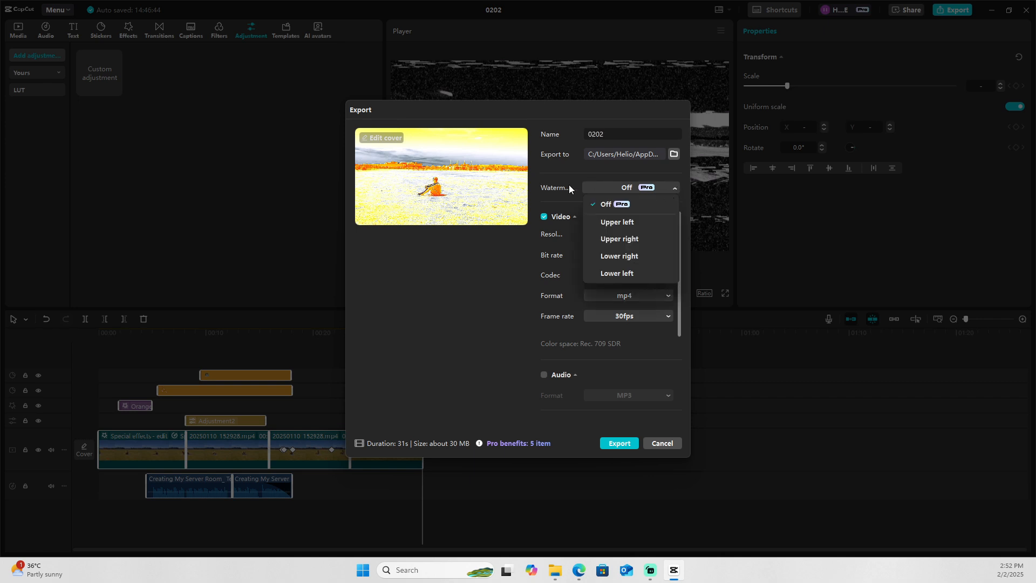
{"action": "left_click", "coordinate": [622, 223]}
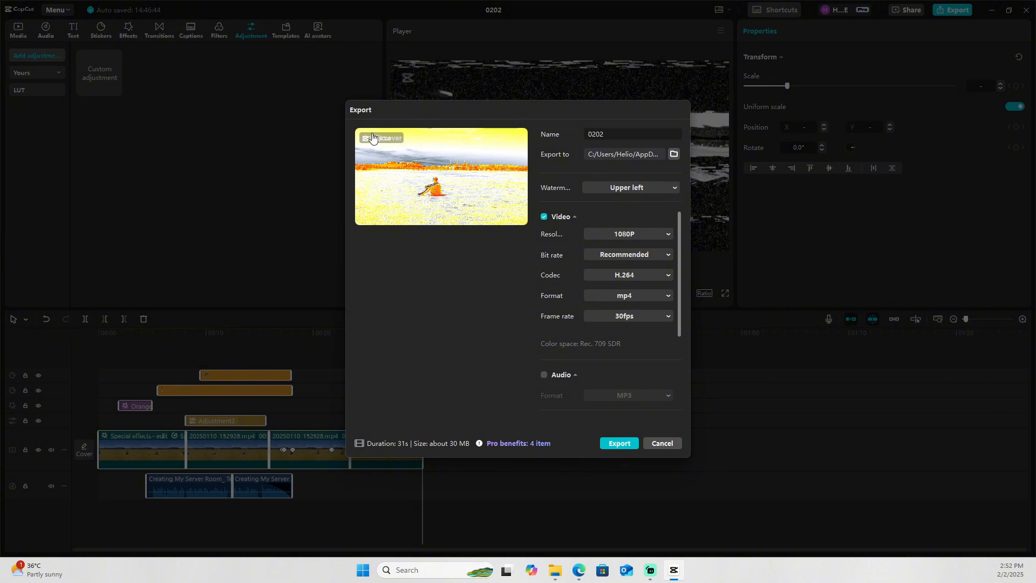
{"action": "left_click", "coordinate": [641, 187]}
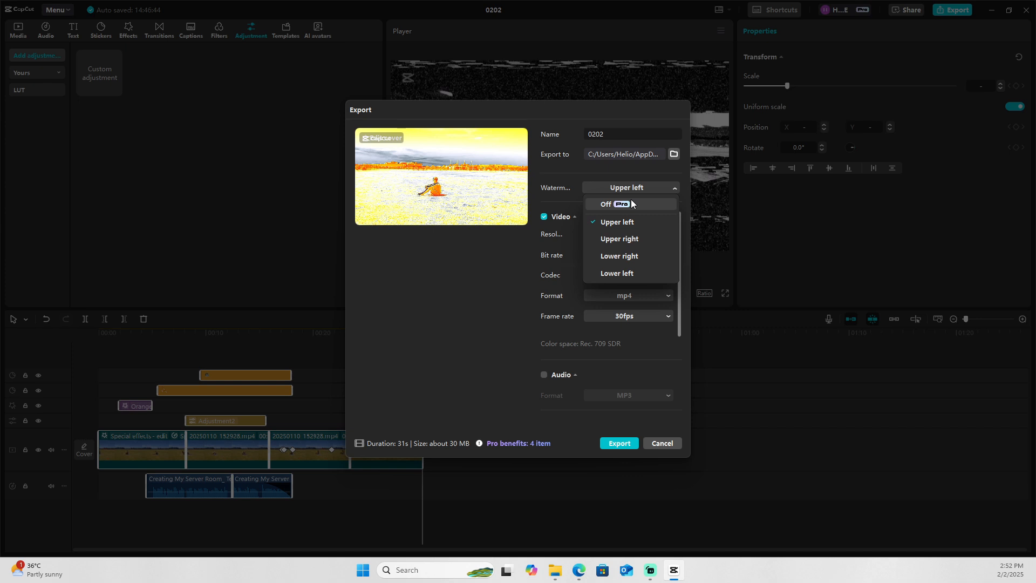
{"action": "left_click", "coordinate": [632, 203]}
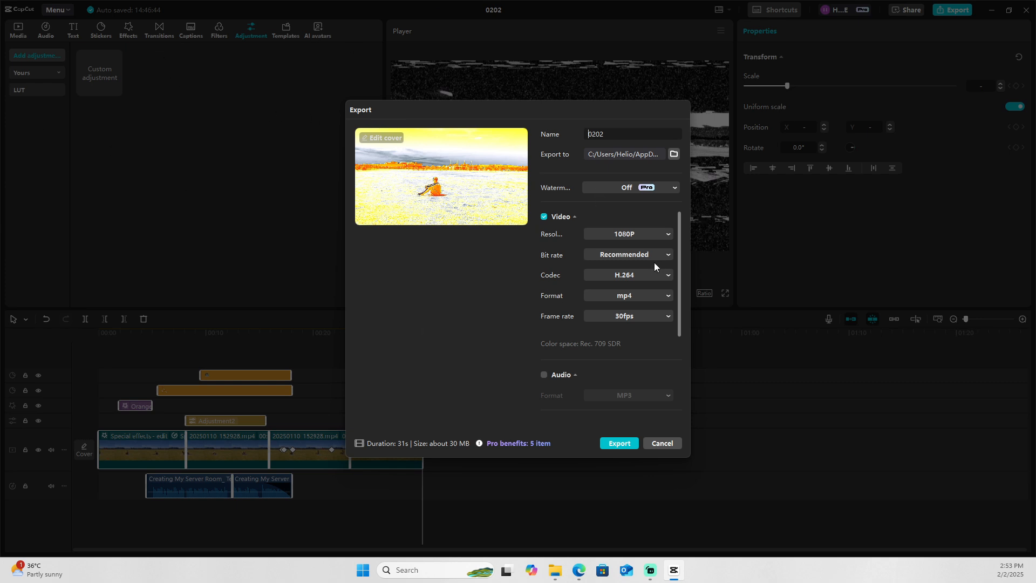
Review the export resolution options without changing them and set the bit rate to Custom.
{"action": "left_click", "coordinate": [643, 232]}
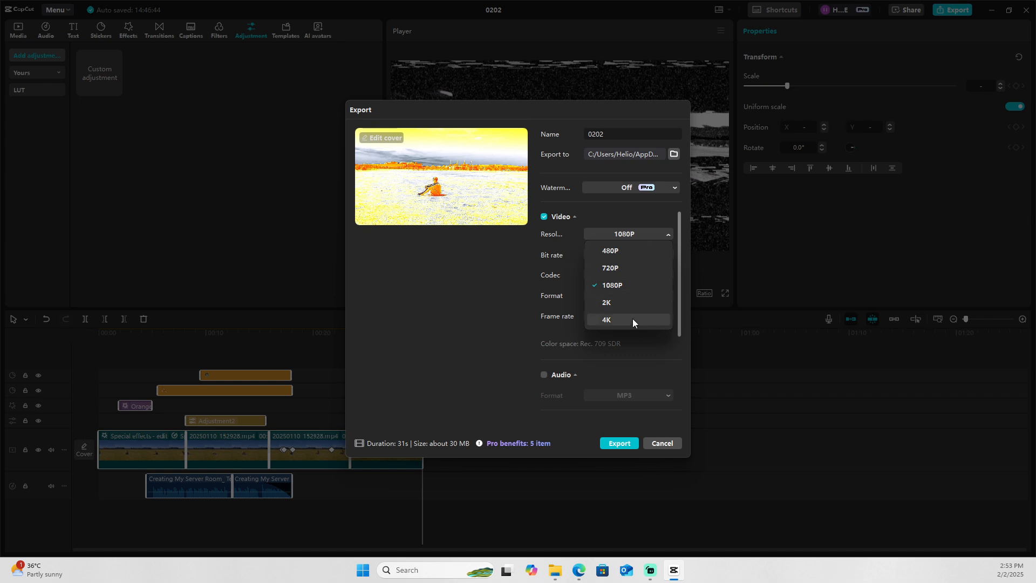
{"action": "left_click", "coordinate": [555, 283]}
{"action": "left_click", "coordinate": [636, 255]}
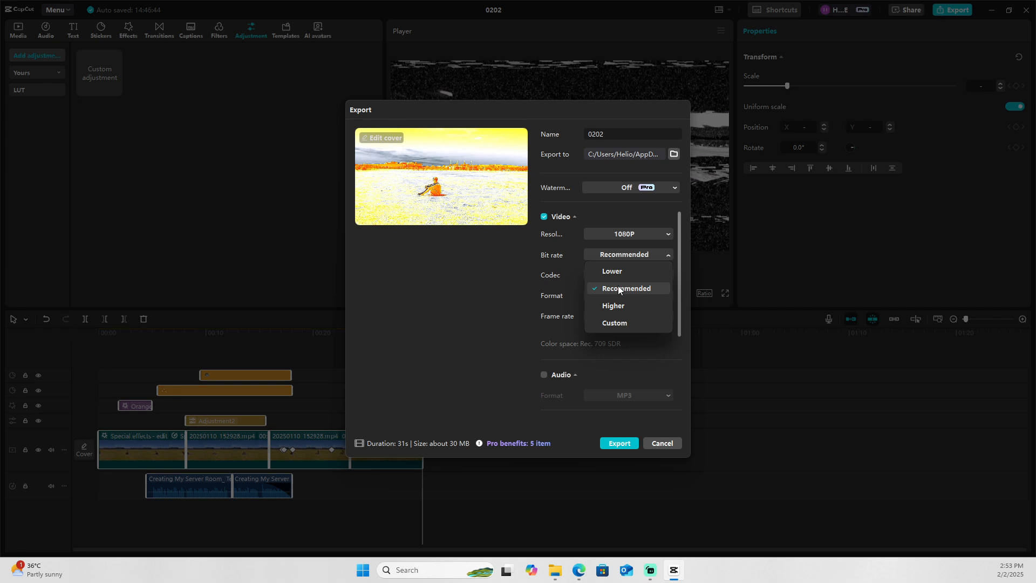
{"action": "left_click", "coordinate": [620, 322]}
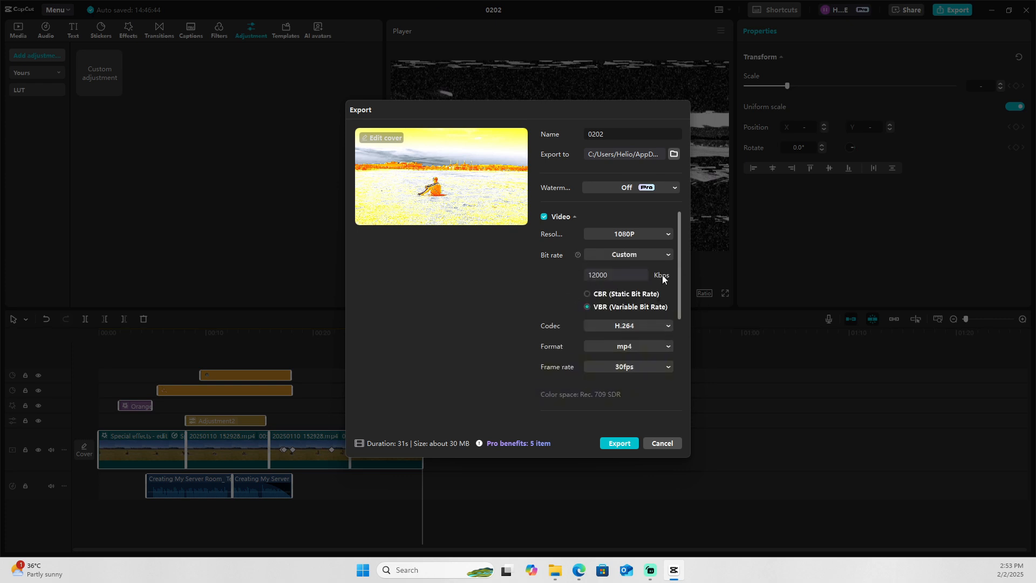
Open the codec options and read ChatGPT's comparison of H.264 and HEVC (H.265) for video export.
{"action": "left_click", "coordinate": [637, 327]}
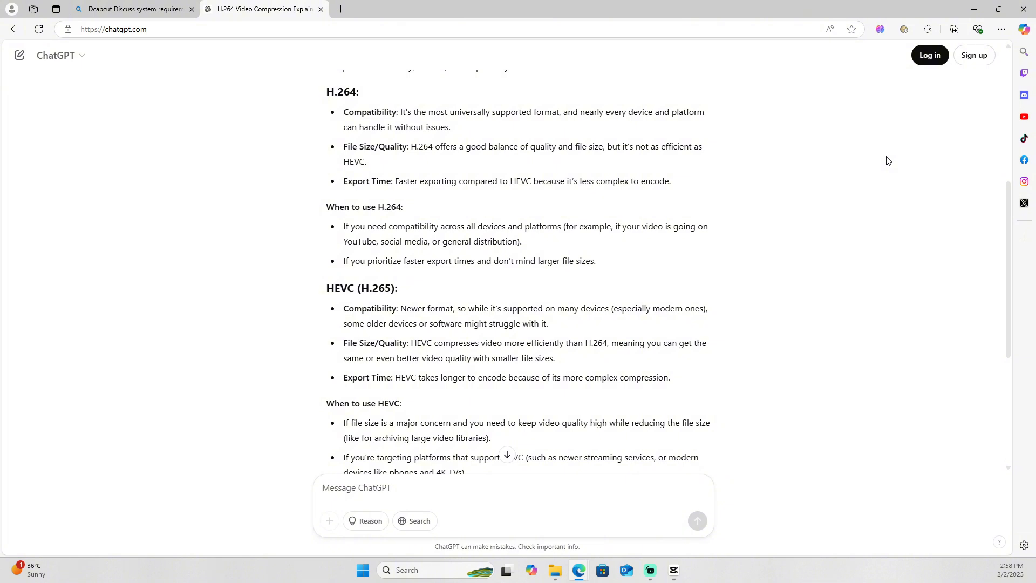
{"action": "scroll", "coordinate": [886, 161], "scroll_direction": "down", "scroll_amount": 1}
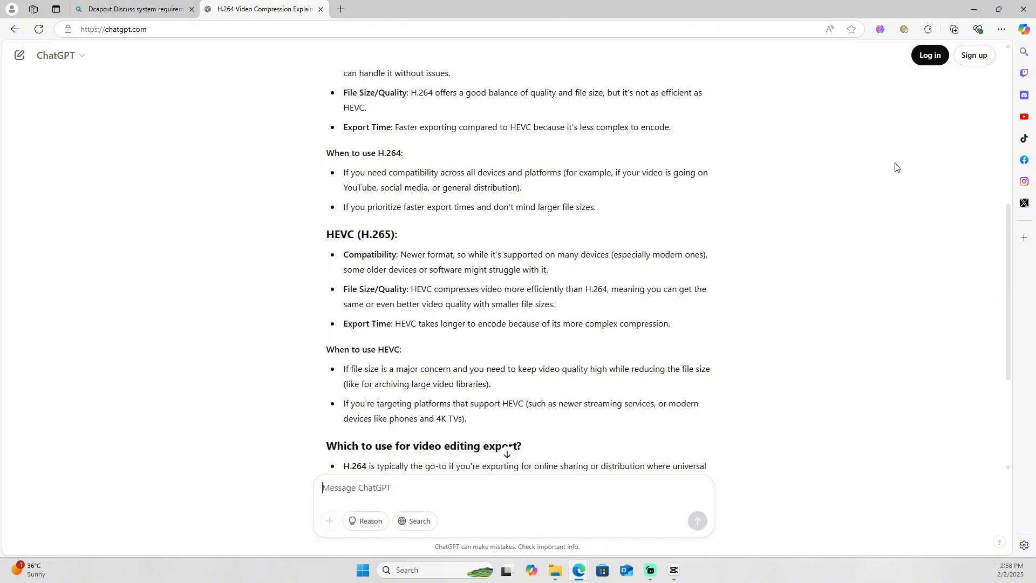
{"action": "scroll", "coordinate": [887, 169], "scroll_direction": "down", "scroll_amount": 2}
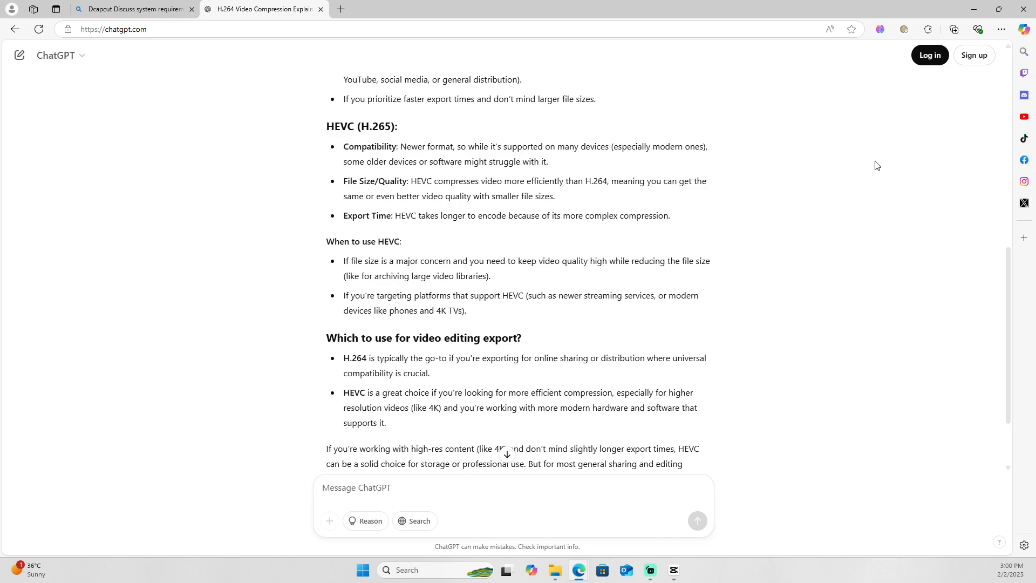
{"action": "scroll", "coordinate": [876, 166], "scroll_direction": "down", "scroll_amount": 1}
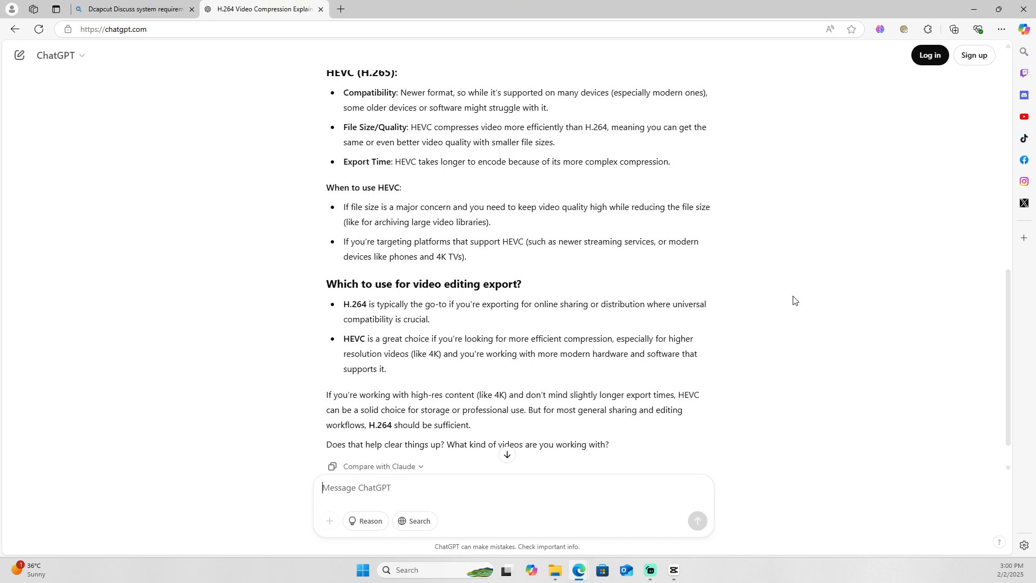
{"action": "mouse_move", "coordinate": [681, 576]}
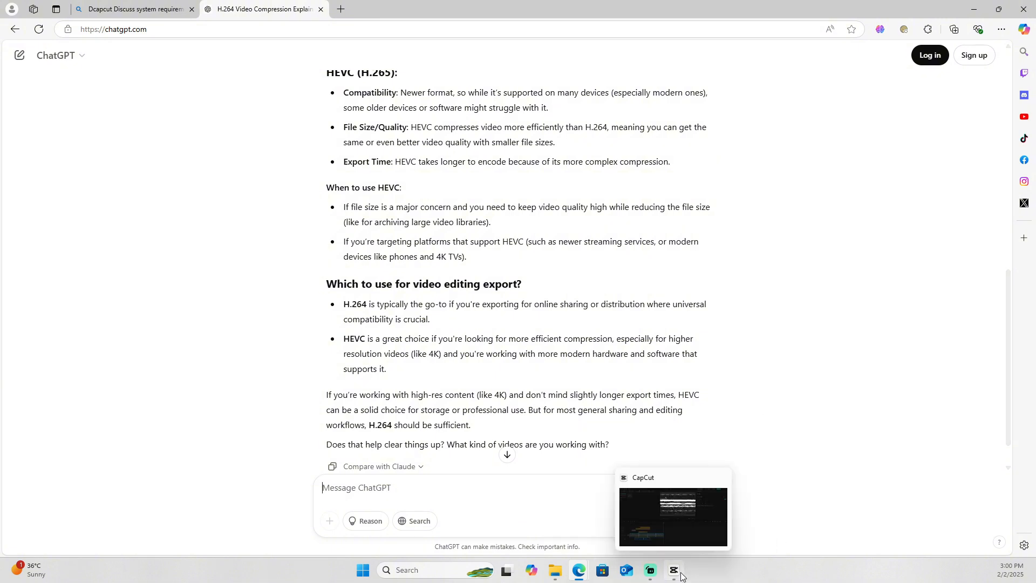
Switch to CapCut to review the export codec and frame rate options, and revisit ChatGPT's codec comparison.
{"action": "left_click", "coordinate": [682, 576]}
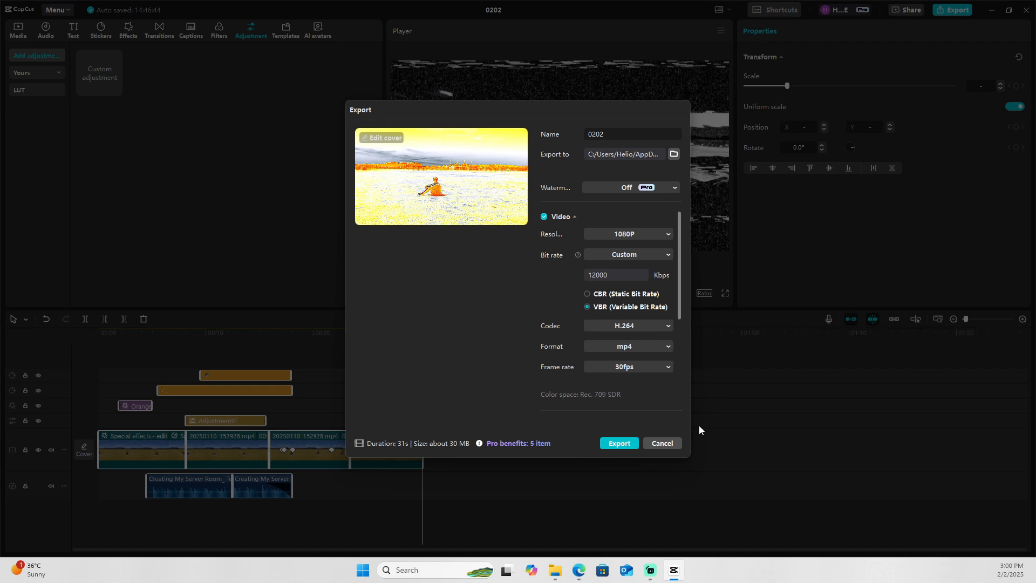
{"action": "left_click", "coordinate": [661, 324]}
{"action": "left_click", "coordinate": [493, 334]}
{"action": "left_click", "coordinate": [657, 373]}
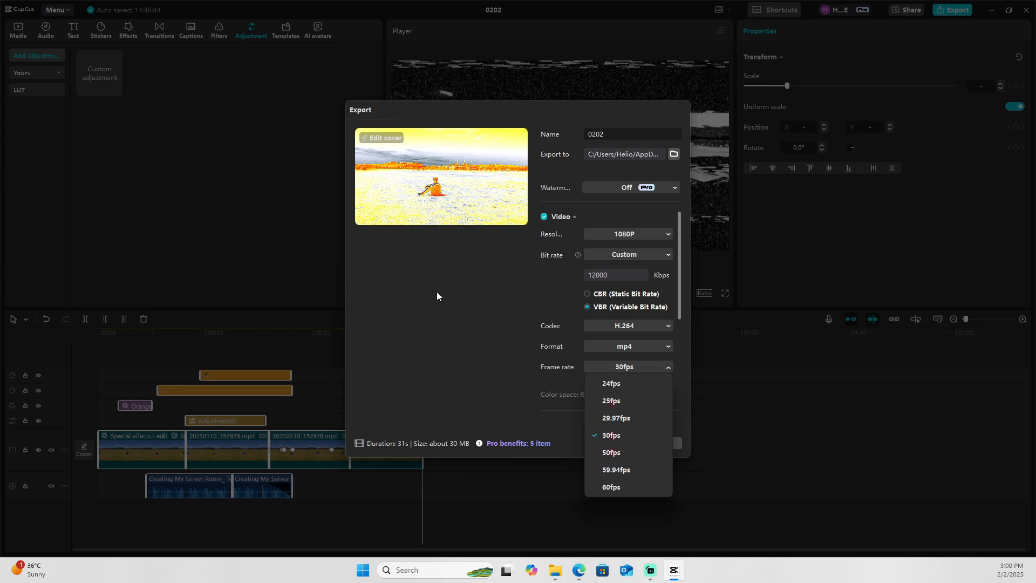
{"action": "left_click", "coordinate": [484, 342]}
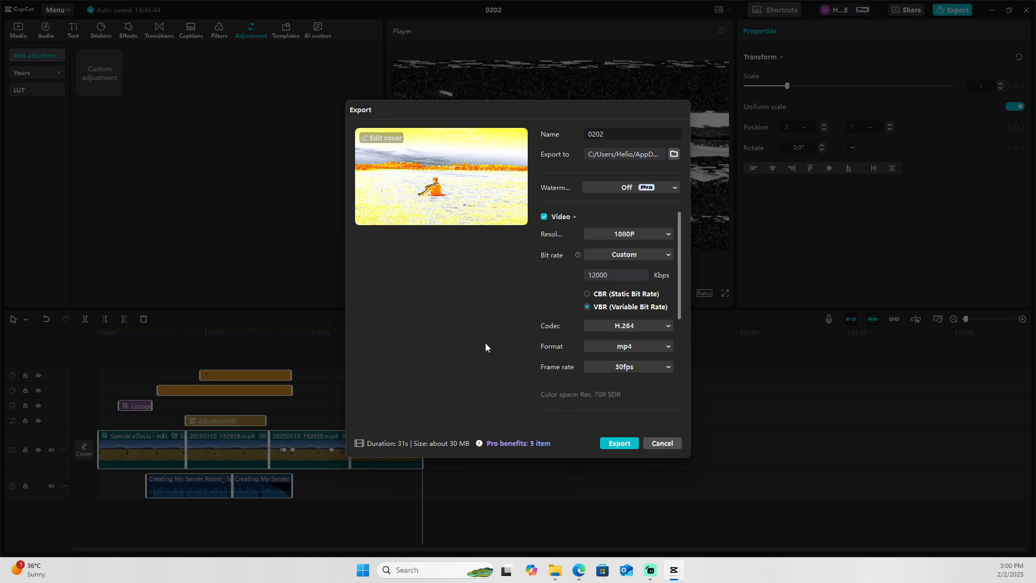
{"action": "left_click", "coordinate": [655, 322]}
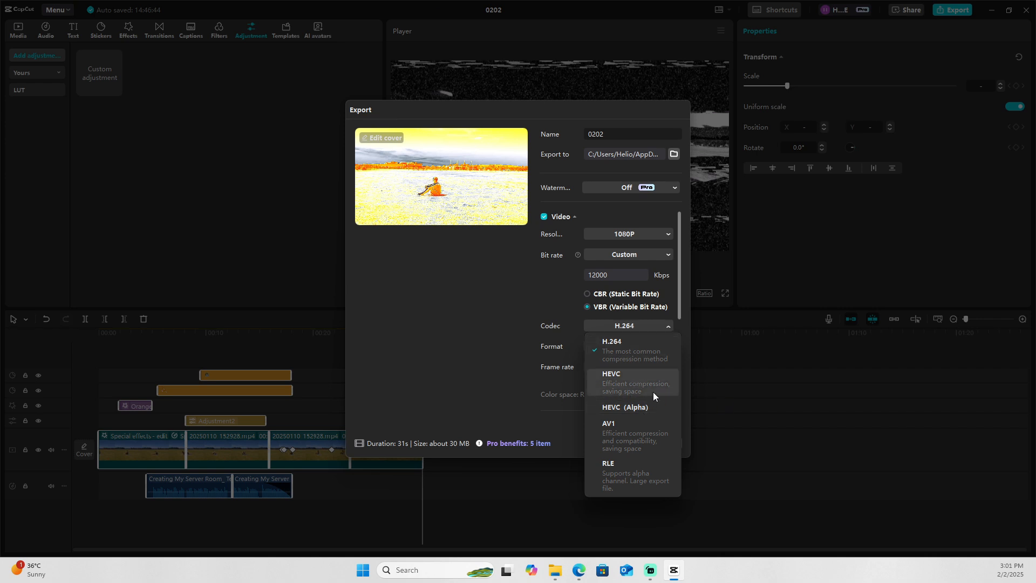
{"action": "left_click", "coordinate": [490, 291]}
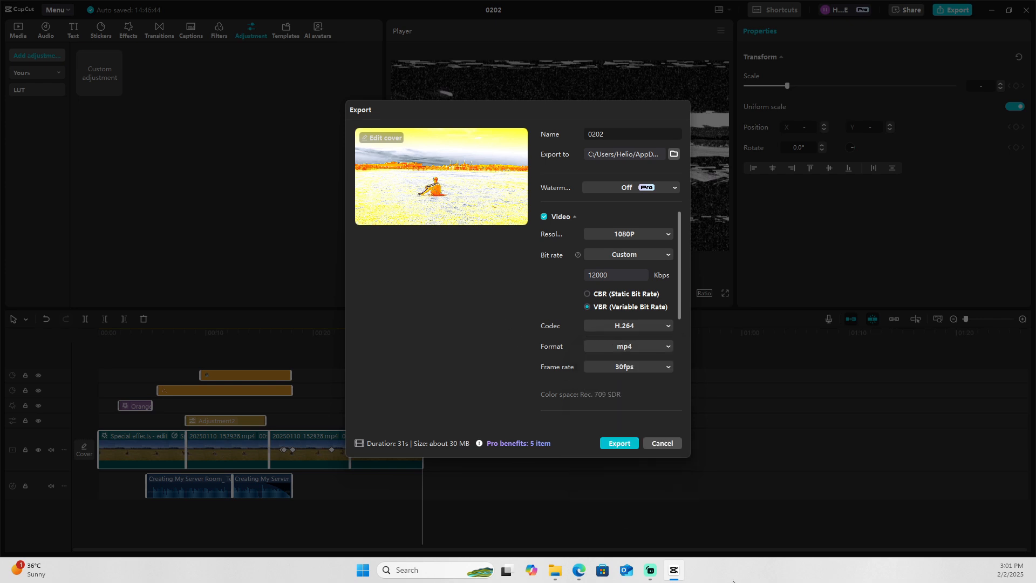
{"action": "left_click", "coordinate": [680, 571]}
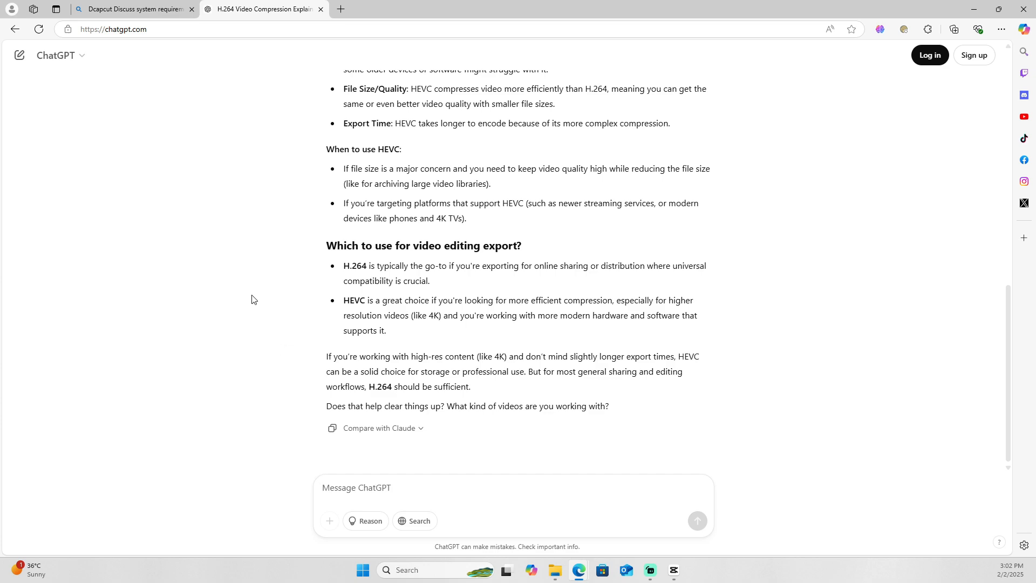
{"action": "left_click", "coordinate": [976, 10]}
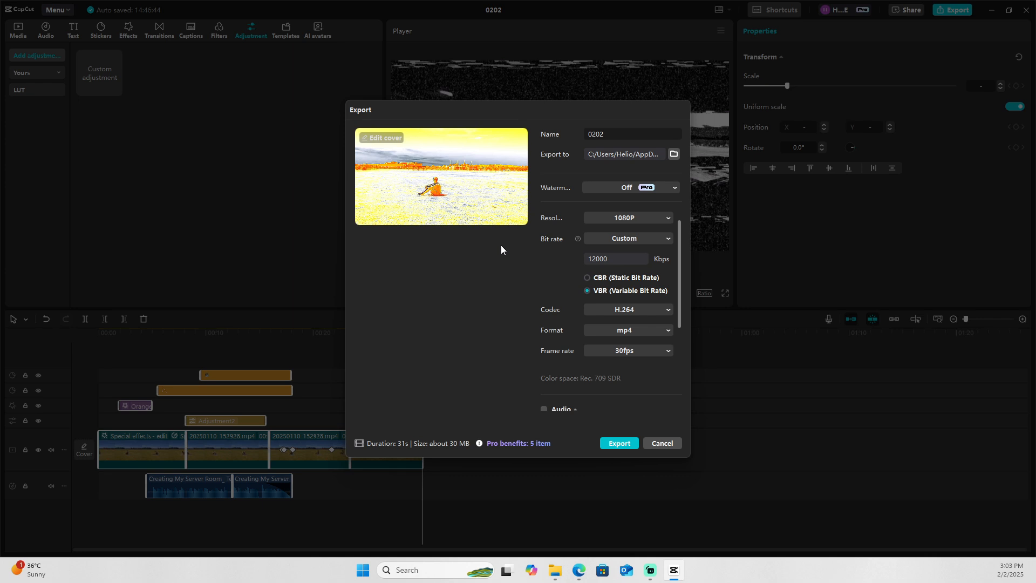
Try the Higher and Custom bit rates for the export and set the bit rate to Recommended.
{"action": "left_click", "coordinate": [626, 239]}
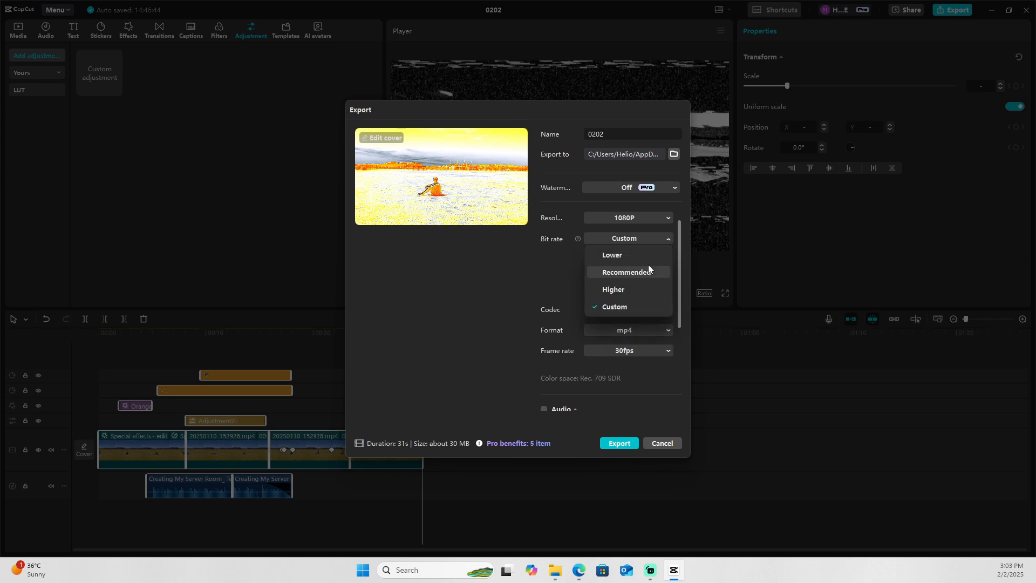
{"action": "left_click", "coordinate": [643, 290]}
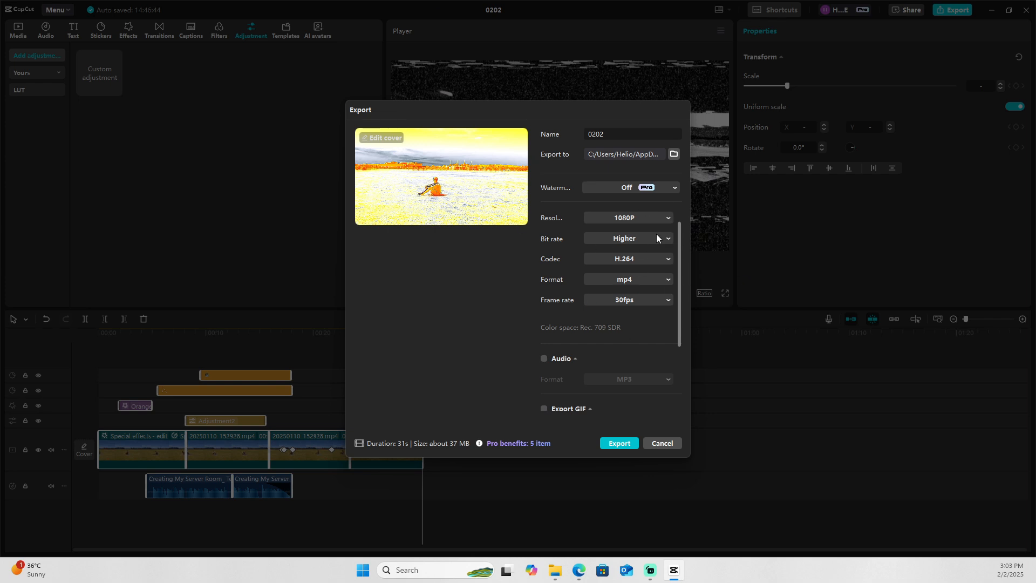
{"action": "scroll", "coordinate": [661, 238], "scroll_direction": "up", "scroll_amount": 1}
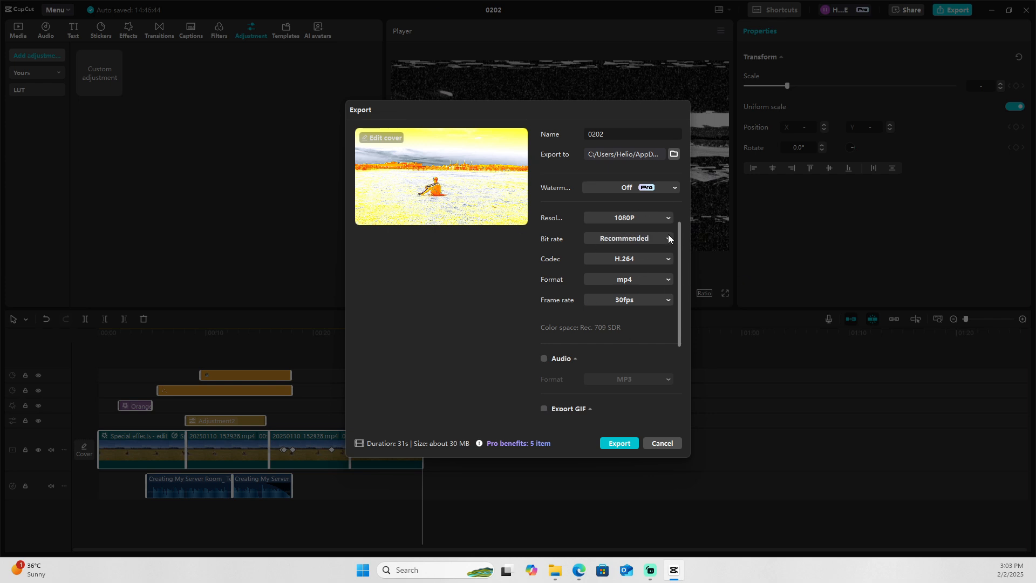
{"action": "left_click", "coordinate": [623, 238]}
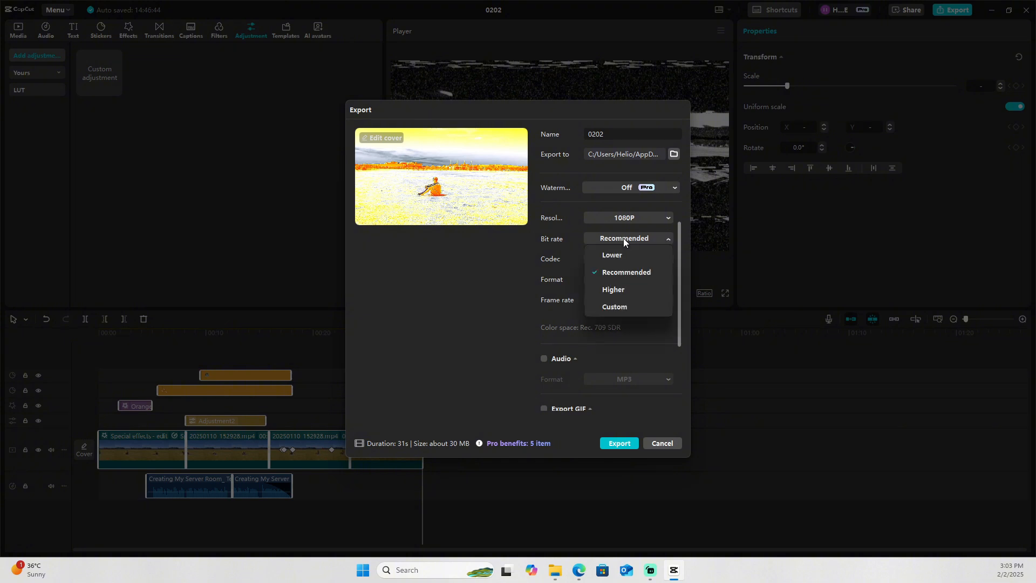
{"action": "left_click", "coordinate": [632, 307]}
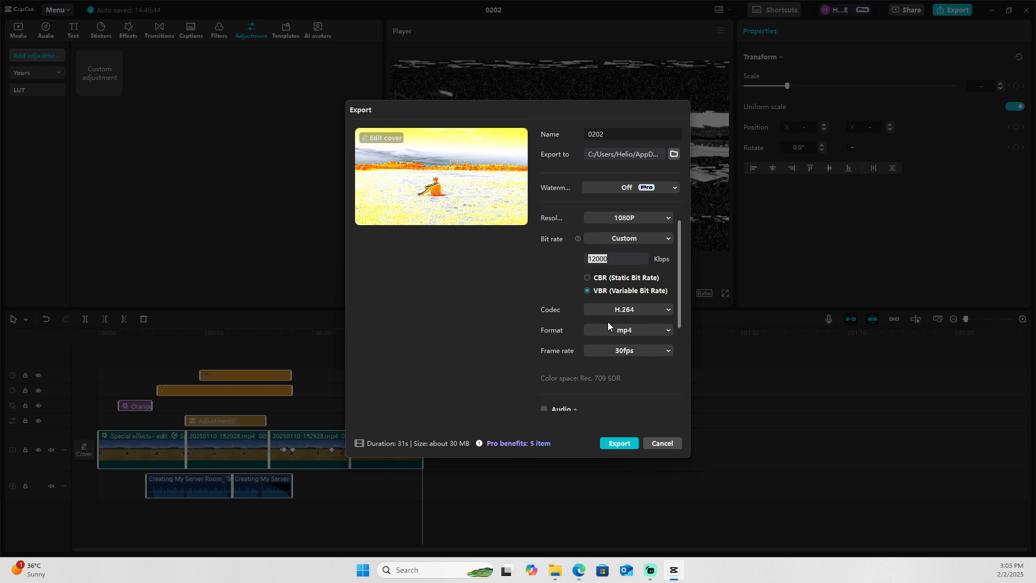
{"action": "left_click", "coordinate": [655, 235]}
{"action": "left_click", "coordinate": [646, 239]}
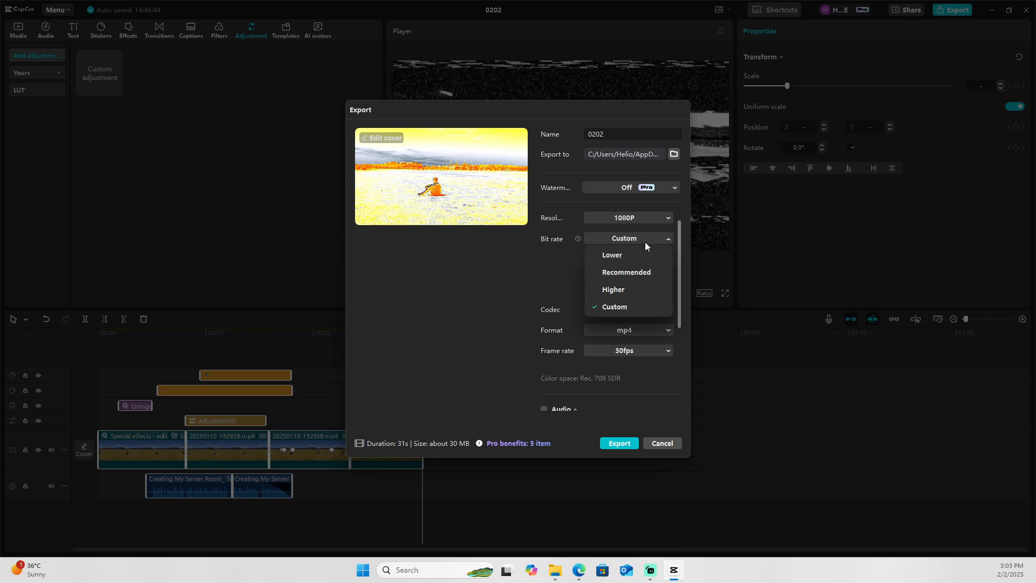
{"action": "left_click", "coordinate": [640, 271]}
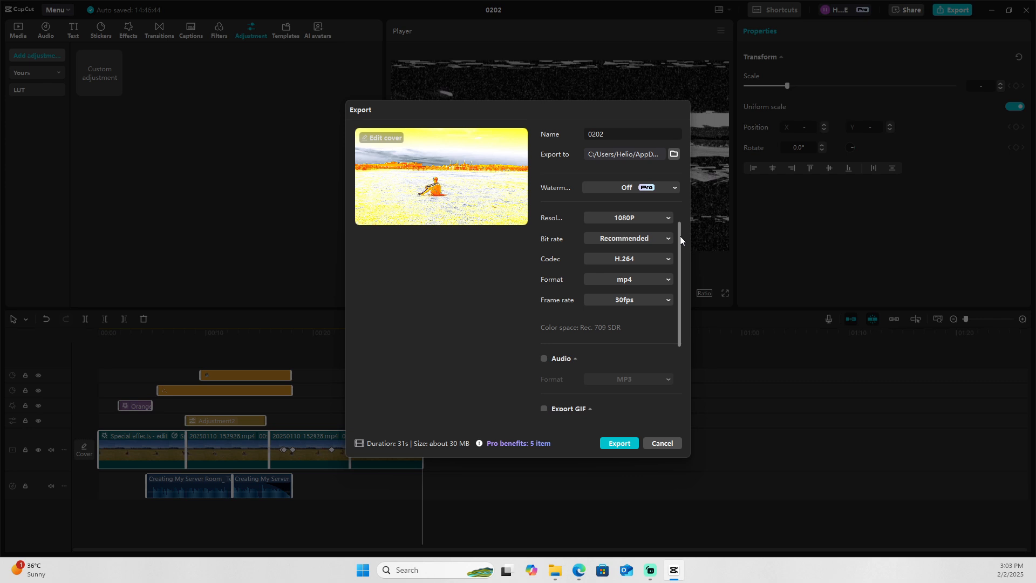
Review the mov and mp4 options for the export video format, keeping mp4 selected.
{"action": "left_click", "coordinate": [655, 278]}
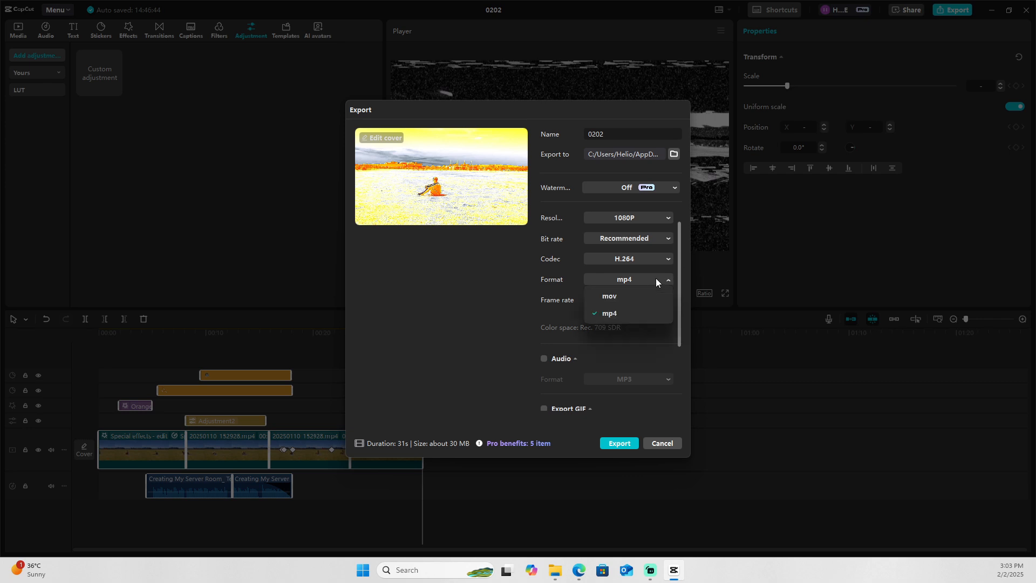
{"action": "left_click", "coordinate": [616, 312]}
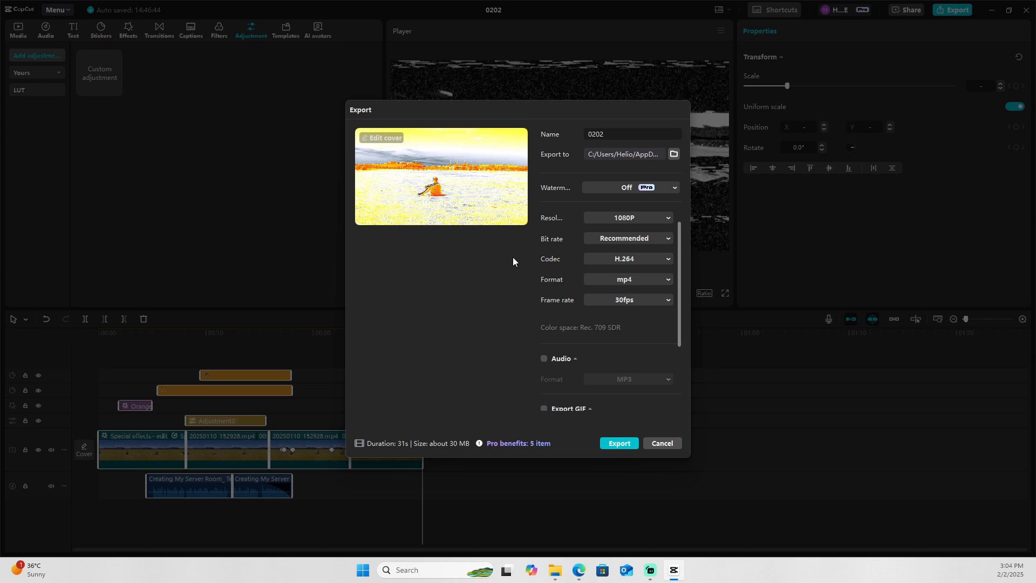
{"action": "mouse_move", "coordinate": [682, 257]}
{"action": "left_mouse_down"}
{"action": "mouse_move", "coordinate": [690, 315]}
{"action": "mouse_move", "coordinate": [688, 241]}
{"action": "left_mouse_up"}
{"action": "left_click", "coordinate": [620, 270]}
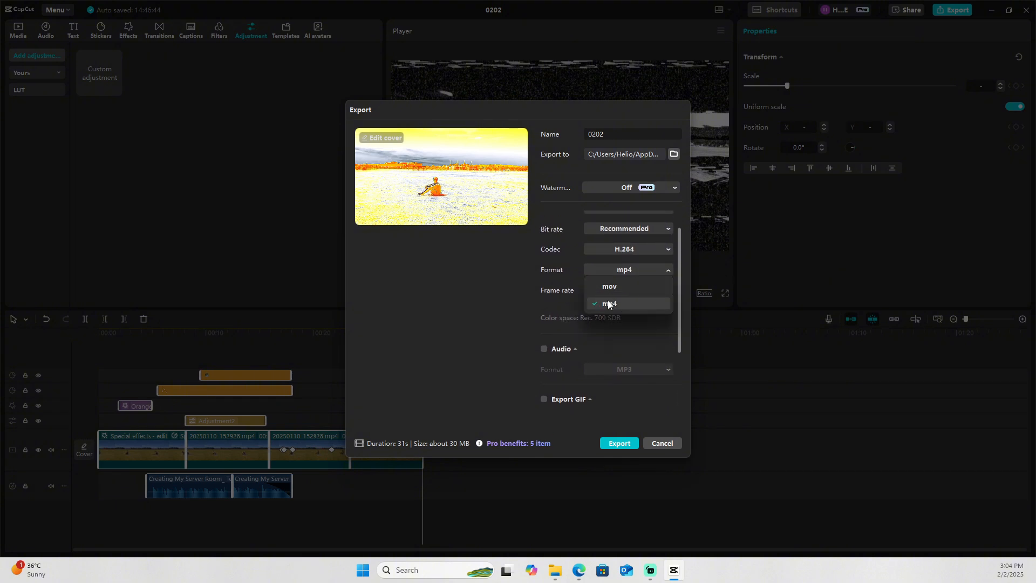
{"action": "left_click", "coordinate": [608, 302]}
{"action": "mouse_move", "coordinate": [678, 244]}
{"action": "left_mouse_down"}
{"action": "mouse_move", "coordinate": [684, 286]}
{"action": "mouse_move", "coordinate": [680, 254]}
{"action": "left_mouse_up"}
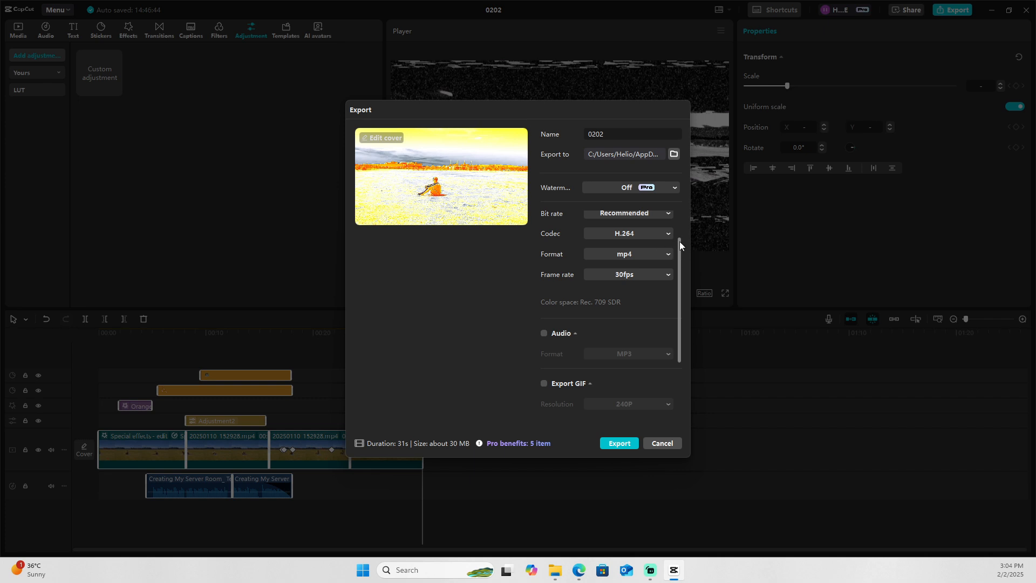
Enable audio export, look through its format options from MP3 to FLAC, and disable audio export again.
{"action": "scroll", "coordinate": [679, 241], "scroll_direction": "down", "scroll_amount": 3}
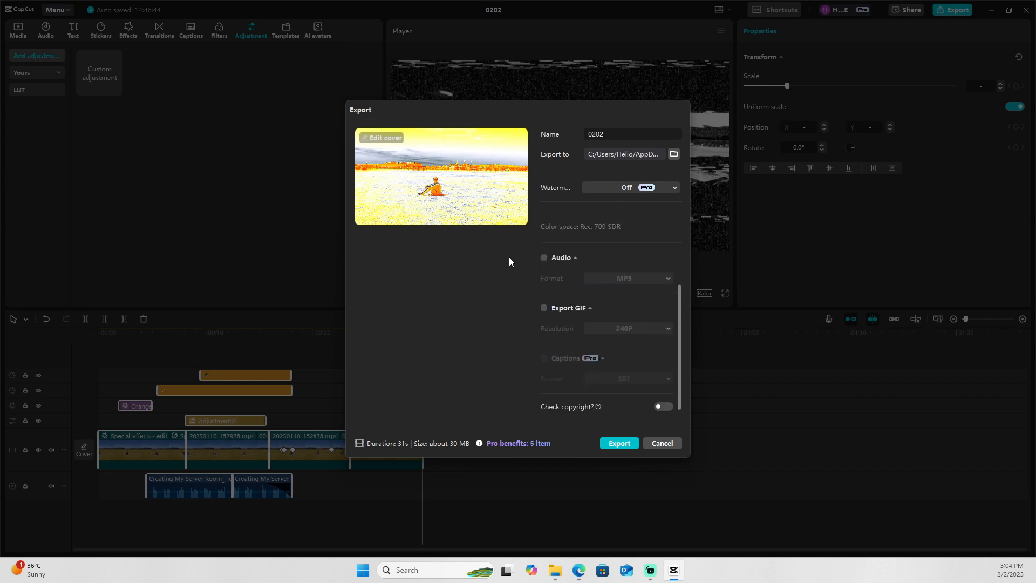
{"action": "left_click", "coordinate": [541, 257]}
{"action": "left_click", "coordinate": [630, 279]}
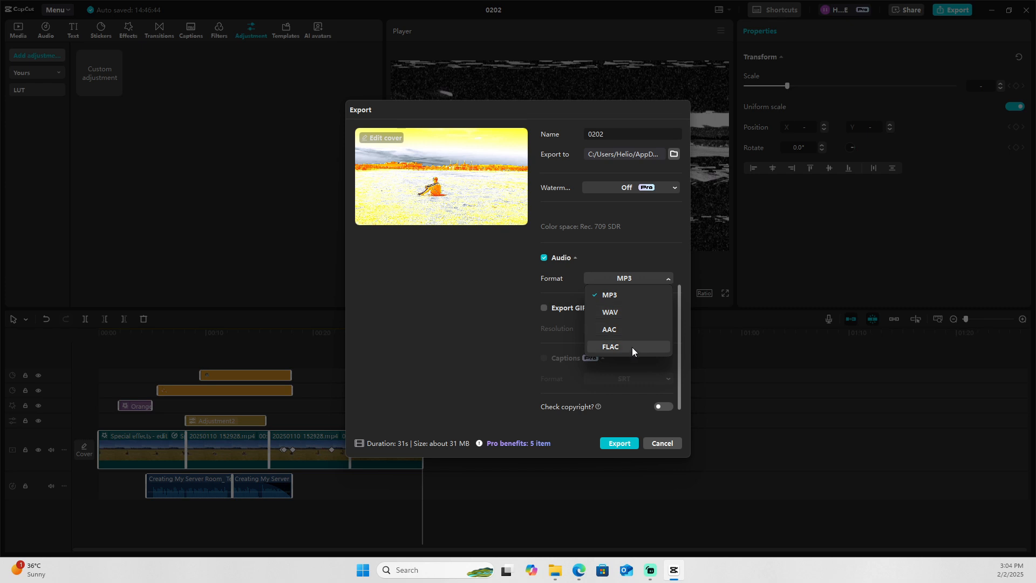
{"action": "left_click", "coordinate": [653, 278]}
{"action": "left_click", "coordinate": [544, 258]}
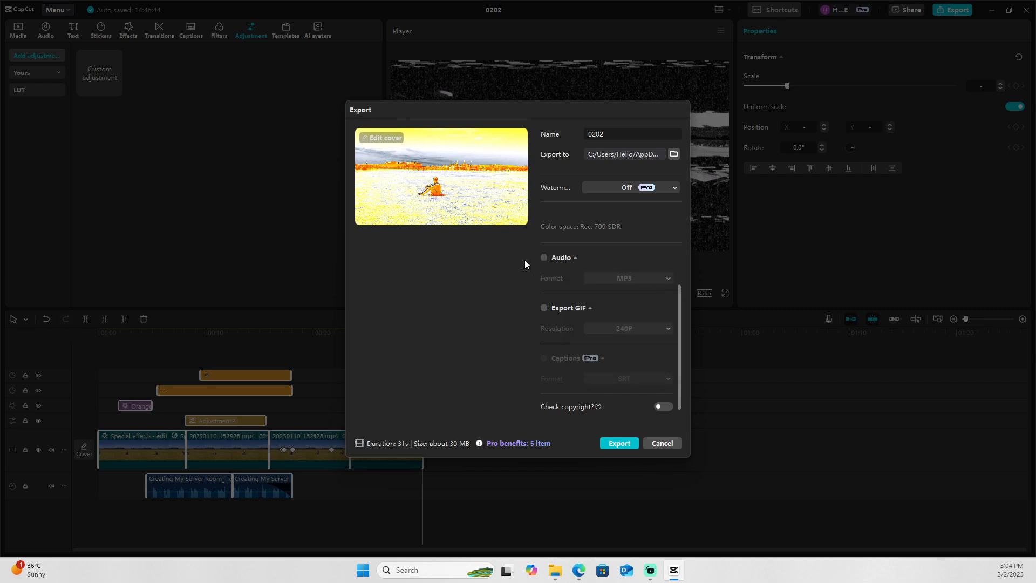
{"action": "scroll", "coordinate": [642, 241], "scroll_direction": "up", "scroll_amount": 2}
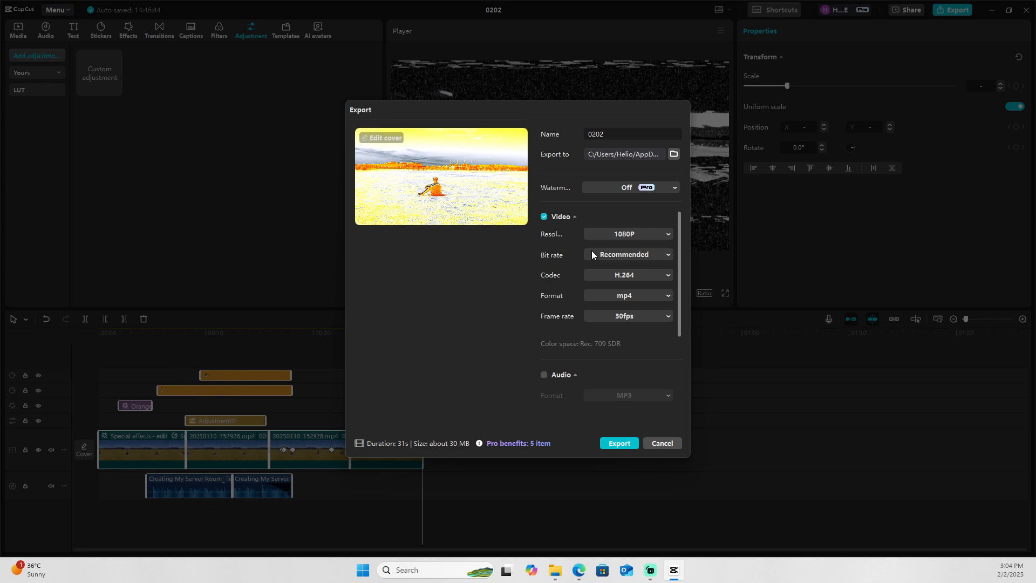
Enable Export GIF, look at its resolution options from 240P to 640P, and disable it again.
{"action": "scroll", "coordinate": [574, 253], "scroll_direction": "down", "scroll_amount": 4}
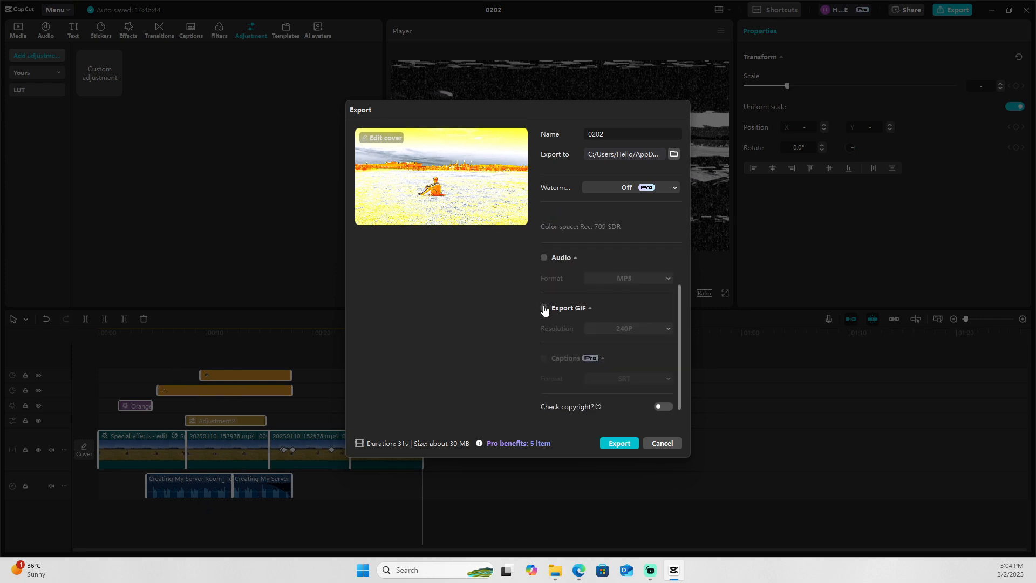
{"action": "left_click", "coordinate": [543, 307]}
{"action": "left_click", "coordinate": [625, 328]}
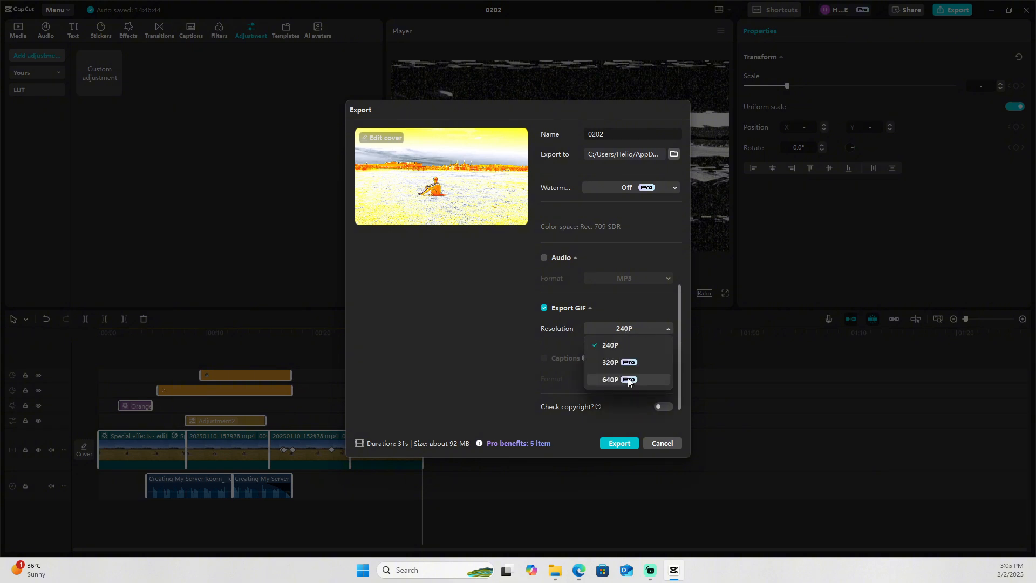
{"action": "left_click", "coordinate": [545, 309]}
{"action": "left_click", "coordinate": [544, 308]}
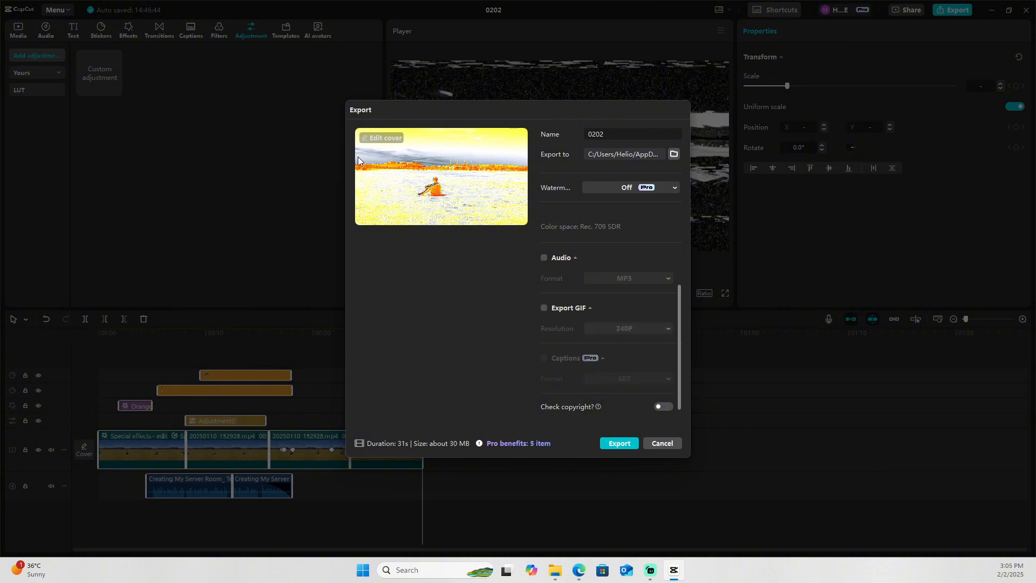
Open the video cover for editing and apply the FULL BODY cover template.
{"action": "left_click", "coordinate": [393, 142]}
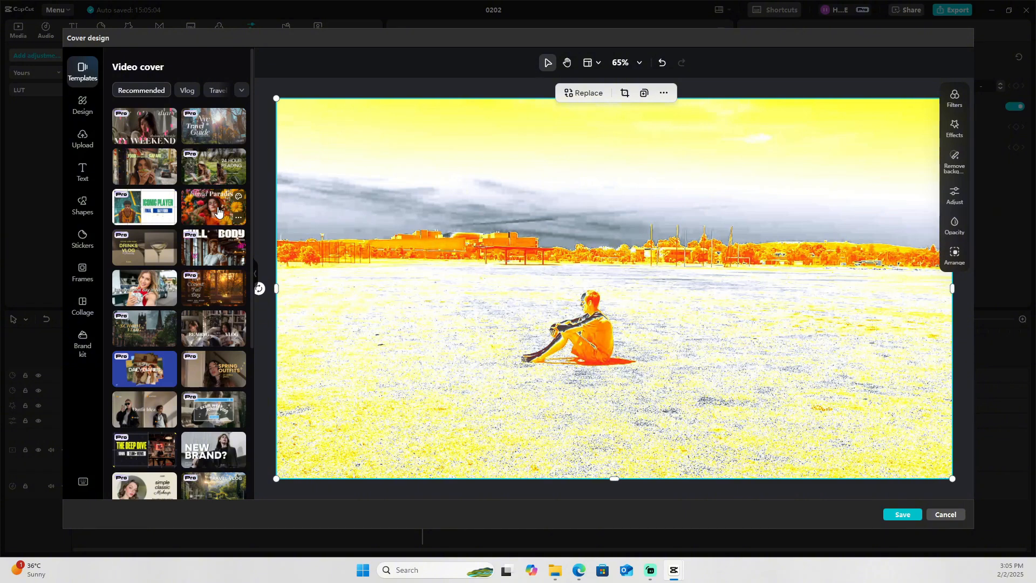
{"action": "left_click", "coordinate": [222, 253]}
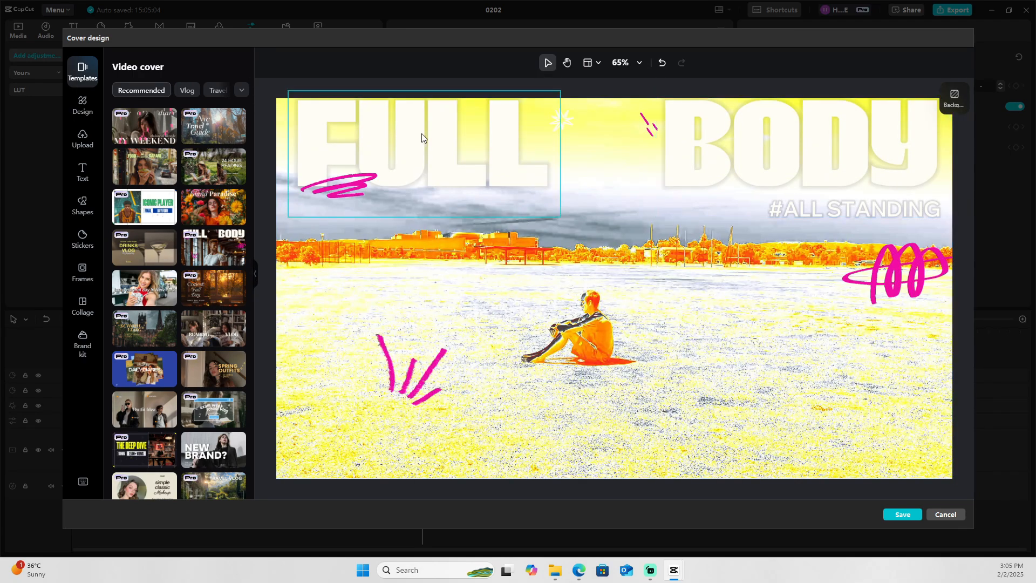
Apply the green color scheme to the grass-like doodle and to the scribble under the word FULL.
{"action": "left_click", "coordinate": [415, 372]}
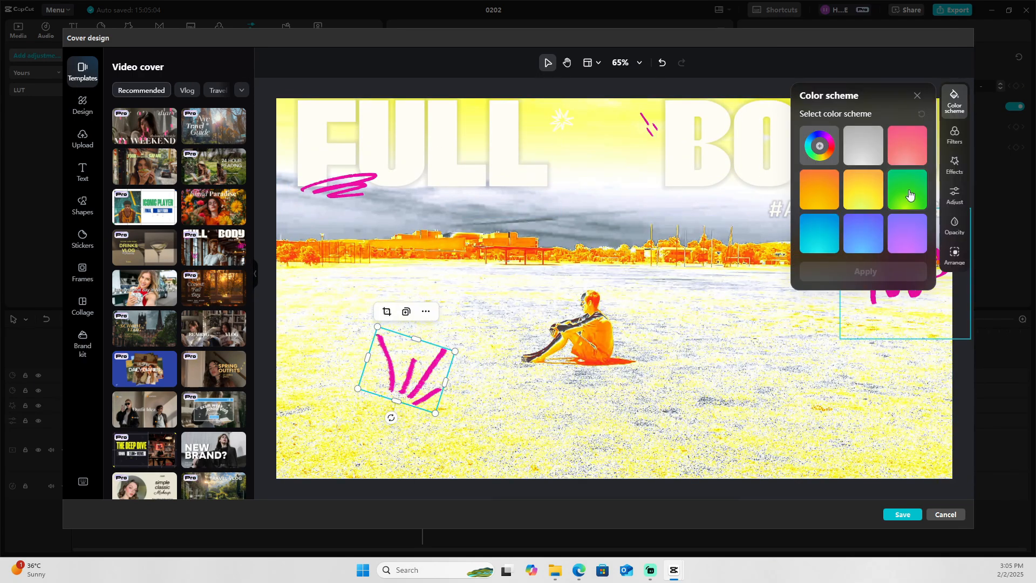
{"action": "left_click", "coordinate": [907, 189]}
{"action": "left_click", "coordinate": [864, 272]}
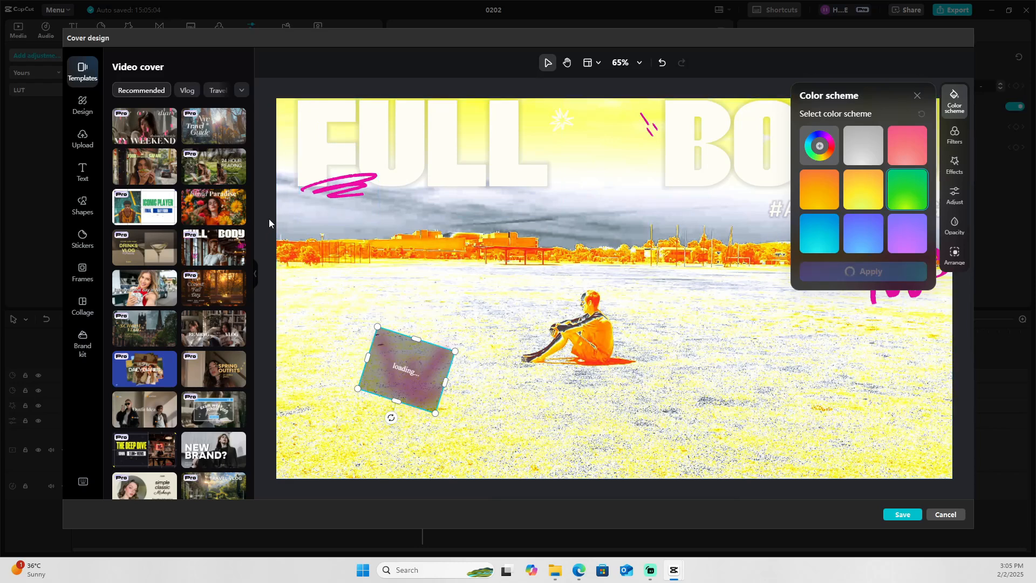
{"action": "left_click", "coordinate": [344, 190]}
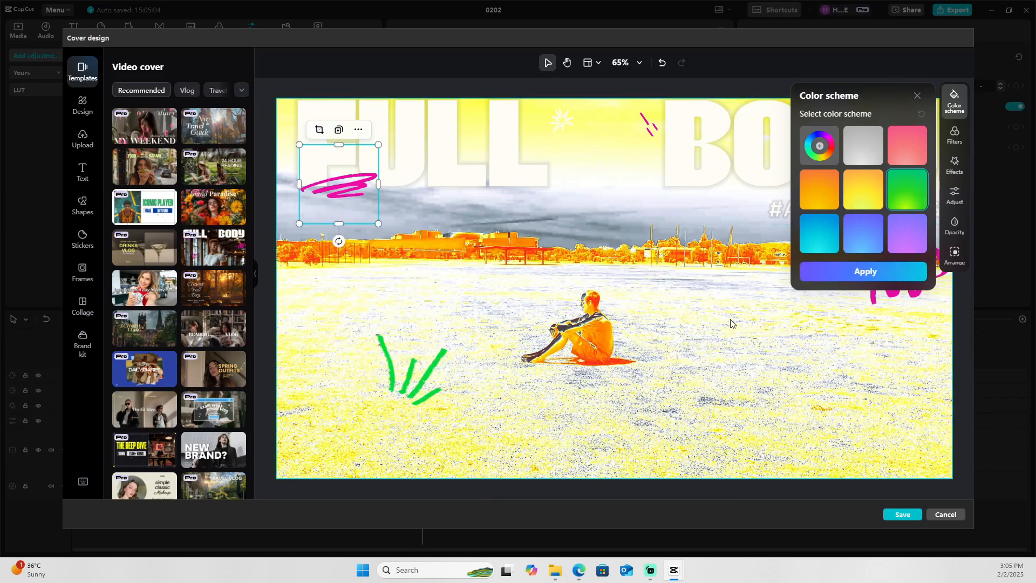
{"action": "left_click", "coordinate": [864, 272]}
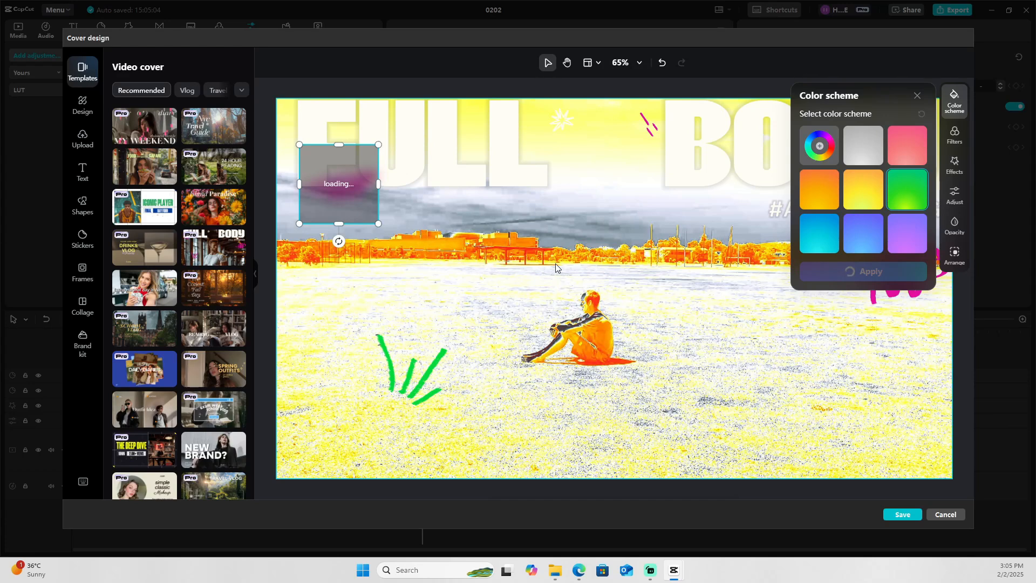
Delete the pink coil doodle beneath the #ALL STANDING text from the cover.
{"action": "left_click", "coordinate": [879, 272]}
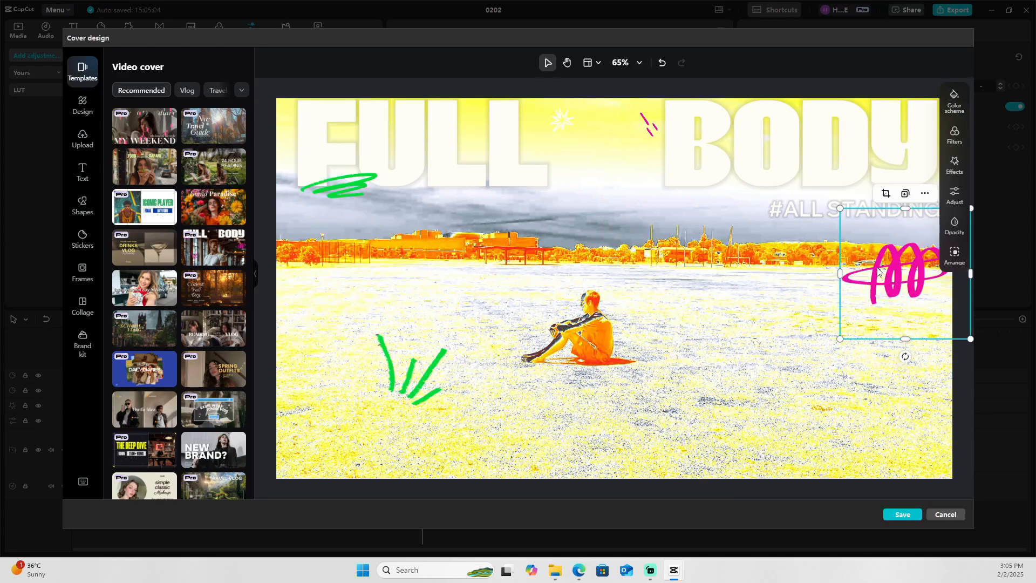
{"action": "left_click", "coordinate": [953, 195]}
{"action": "left_click", "coordinate": [716, 230]}
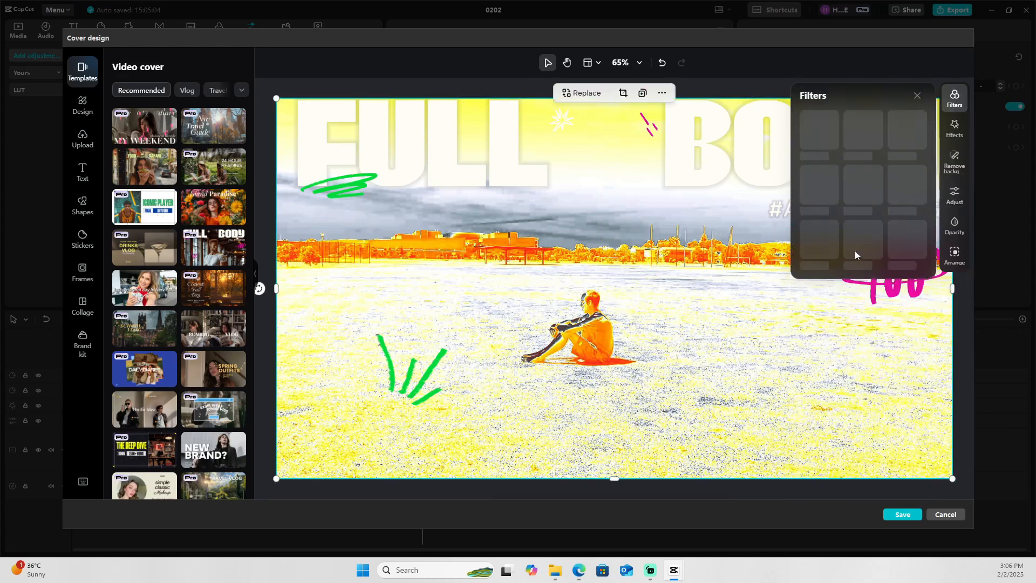
{"action": "left_click", "coordinate": [890, 278]}
{"action": "key", "text": "Delete"}
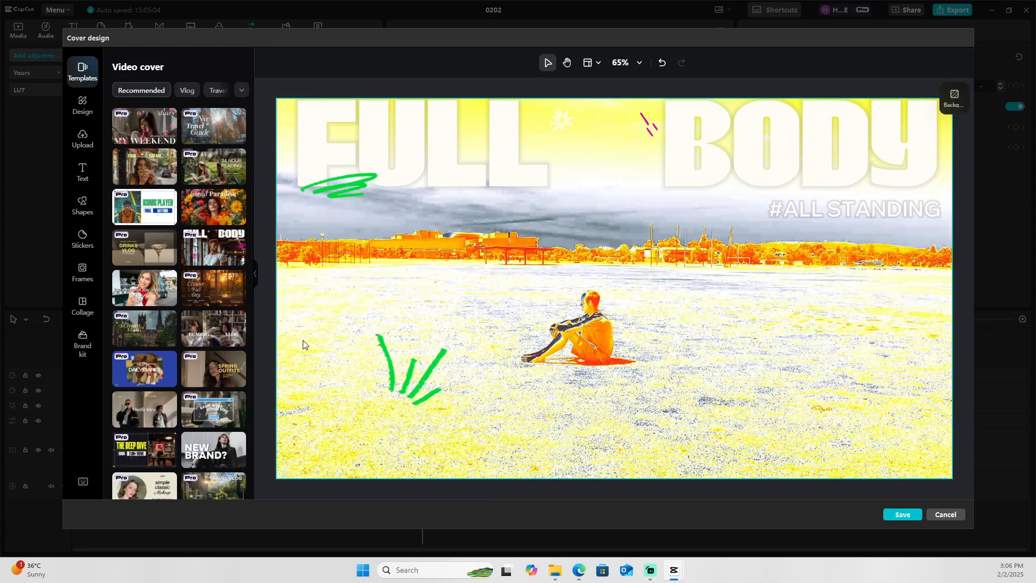
Move both green doodles slightly down and left on the cover, and delete the small pink strokes between FULL and BODY.
{"action": "left_click", "coordinate": [410, 372]}
{"action": "left_click_drag", "start_coordinate": [410, 372], "coordinate": [361, 424]}
{"action": "mouse_move", "coordinate": [343, 208]}
{"action": "left_mouse_down"}
{"action": "mouse_move", "coordinate": [358, 216]}
{"action": "mouse_move", "coordinate": [337, 216]}
{"action": "left_mouse_up"}
{"action": "left_click", "coordinate": [643, 129]}
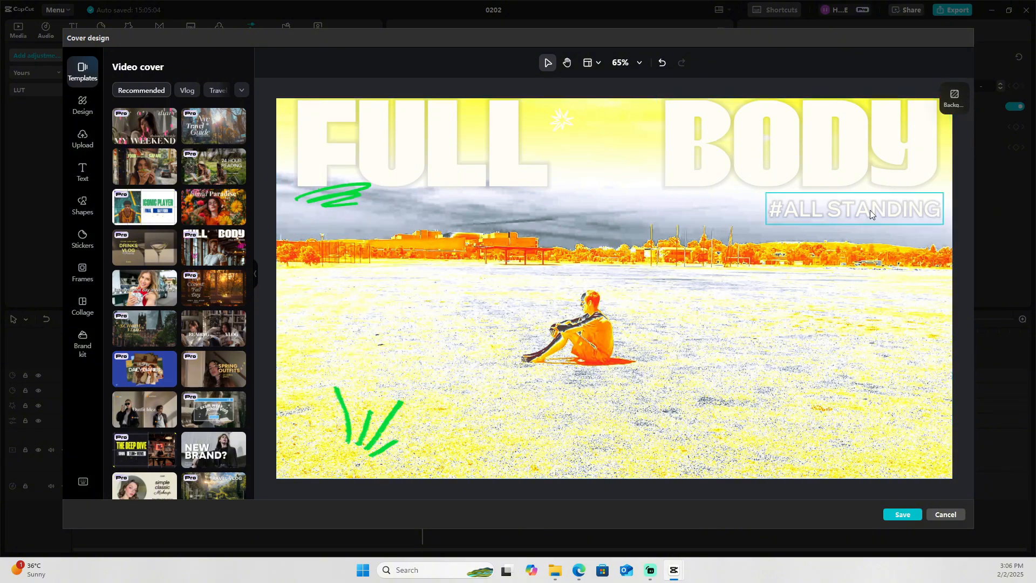
Replace the #ALL STANDING text with WORKOUT, enlarged and centered beneath FULL BODY, and save the cover.
{"action": "double_click", "coordinate": [605, 213]}
{"action": "left_click_drag", "start_coordinate": [869, 212], "coordinate": [807, 273]}
{"action": "type", "text": "WORKOUT"}
{"action": "left_click_drag", "start_coordinate": [747, 252], "coordinate": [693, 235]}
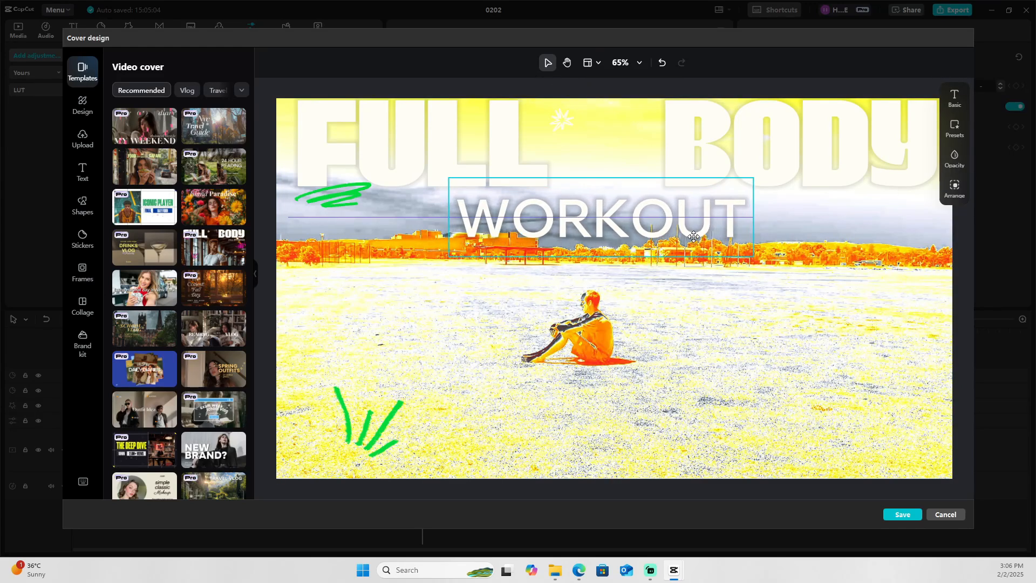
{"action": "left_click", "coordinate": [763, 223]}
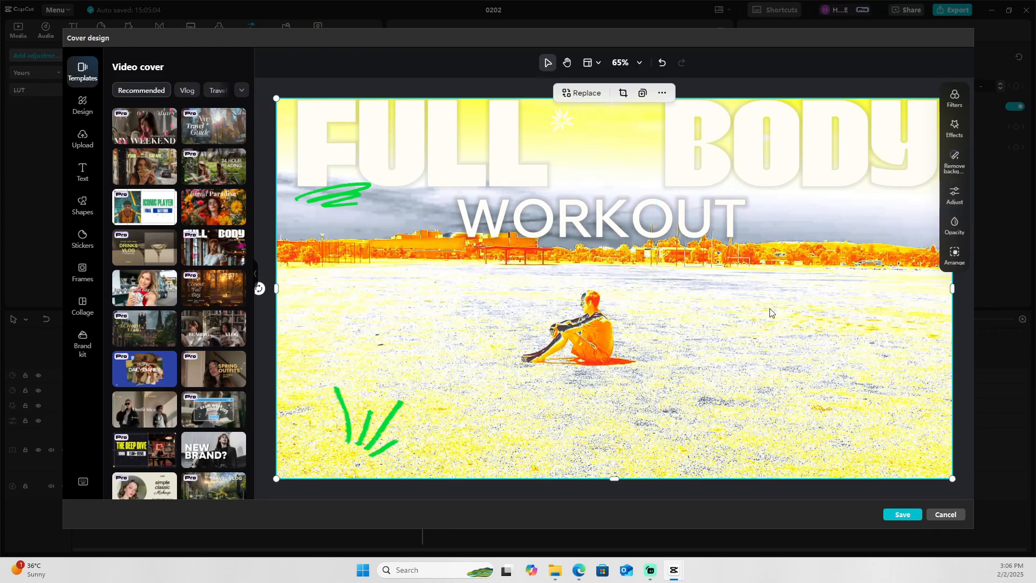
{"action": "left_click", "coordinate": [907, 514]}
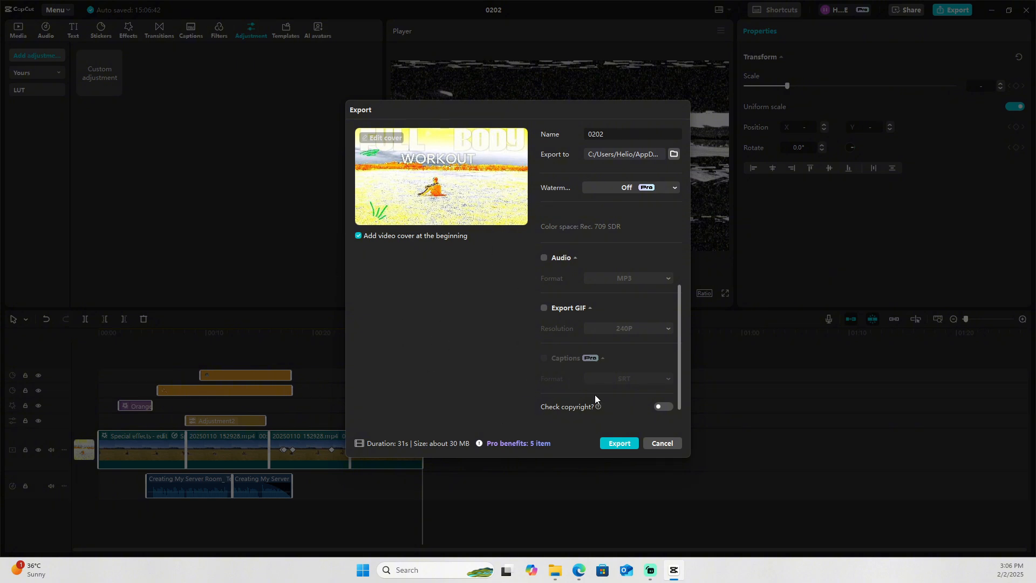
Enable GIF export at 640P resolution and export the 0202 project.
{"action": "left_click", "coordinate": [544, 308]}
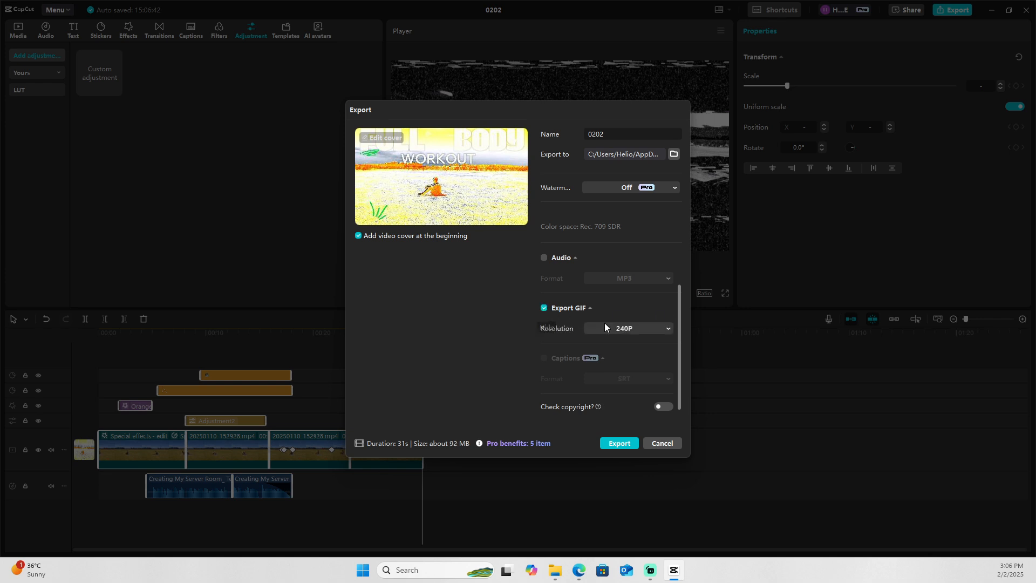
{"action": "left_click", "coordinate": [655, 330]}
{"action": "left_click", "coordinate": [627, 378]}
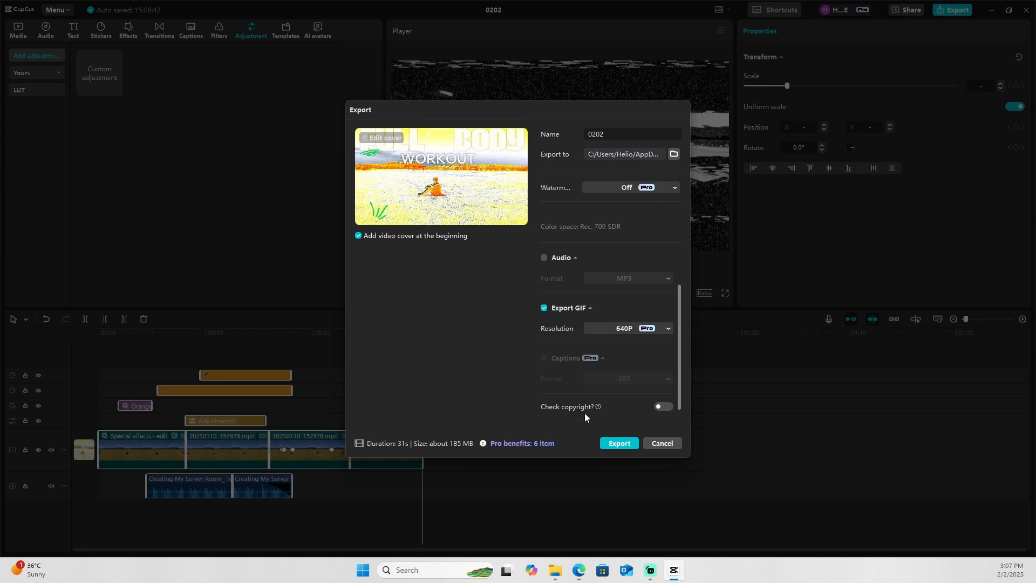
{"action": "left_click", "coordinate": [621, 444]}
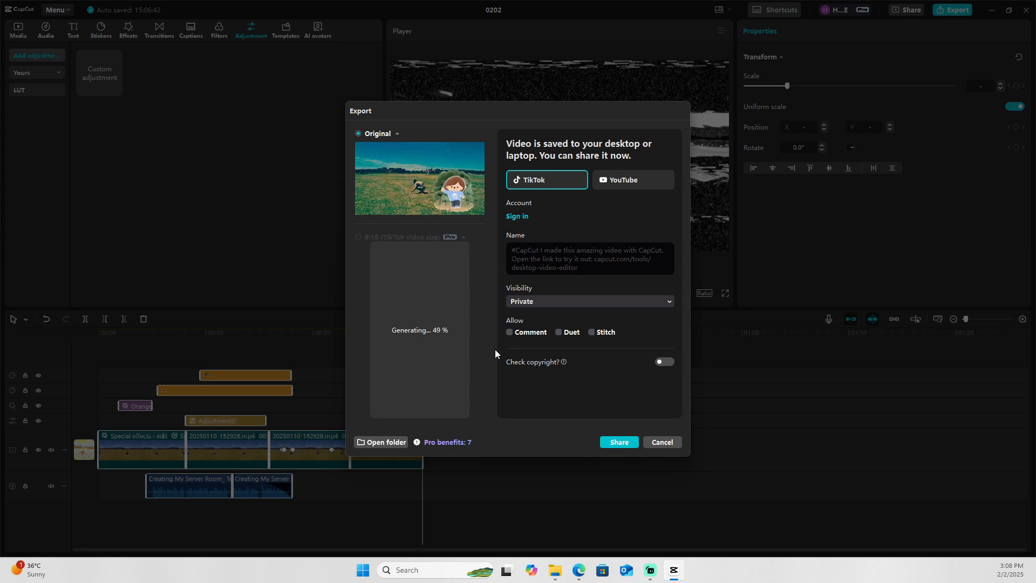
Preview the original and 9:16 TikTok versions of the exported video, switching the share selection to 9:16 and back to the original.
{"action": "mouse_move", "coordinate": [400, 190]}
{"action": "left_click", "coordinate": [363, 208]}
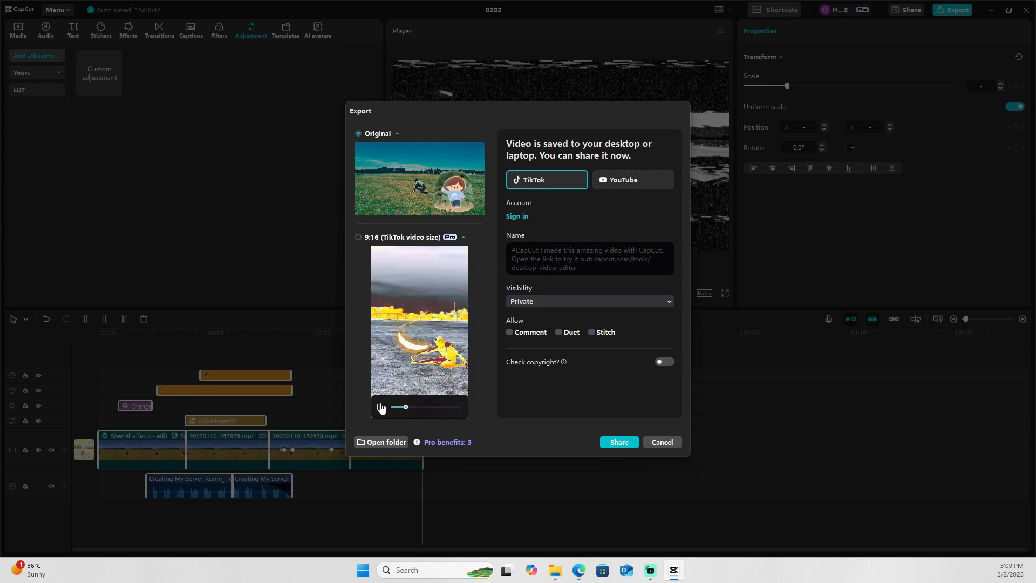
{"action": "left_click", "coordinate": [378, 407]}
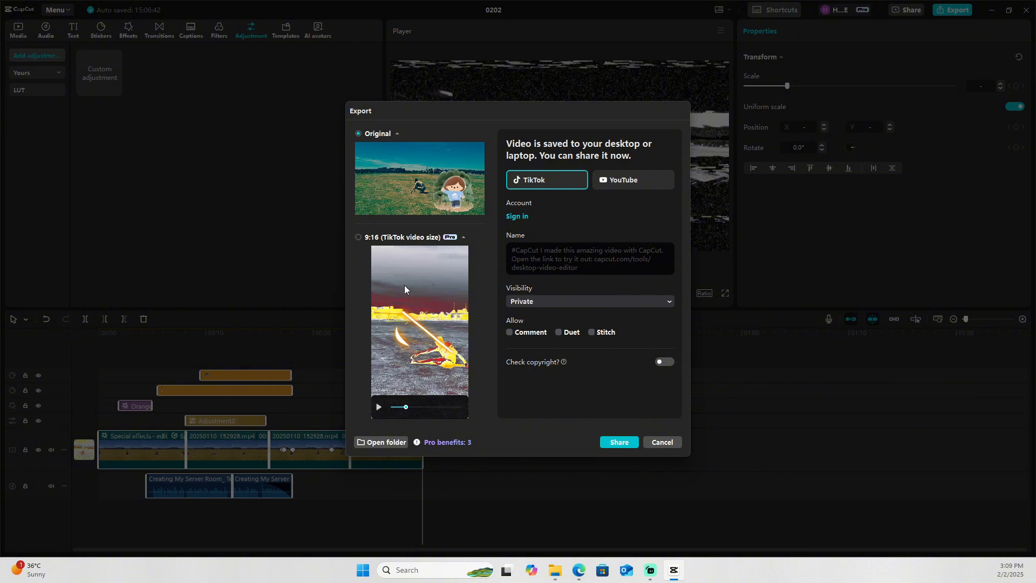
{"action": "left_click", "coordinate": [358, 236]}
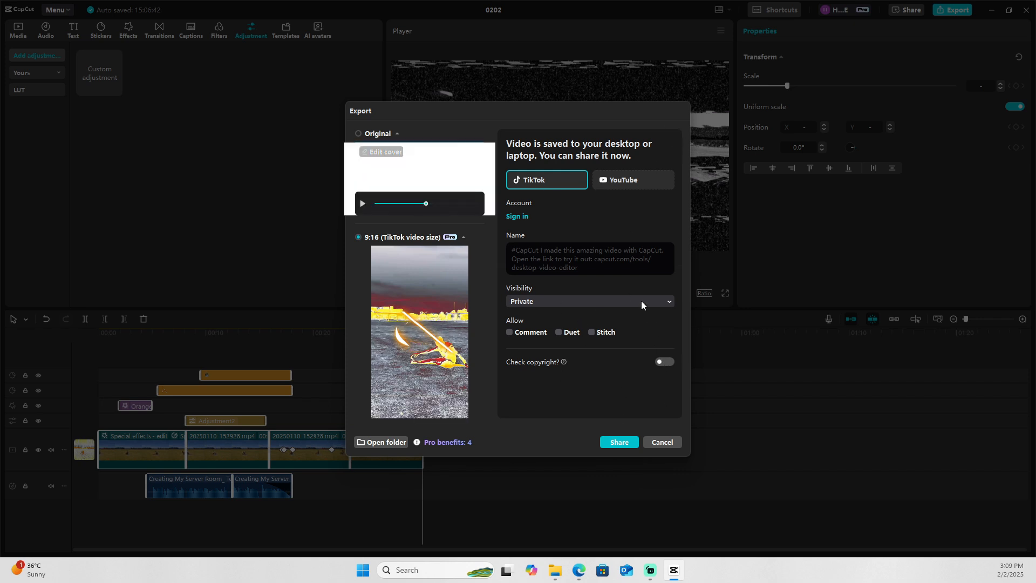
{"action": "left_click", "coordinate": [358, 133]}
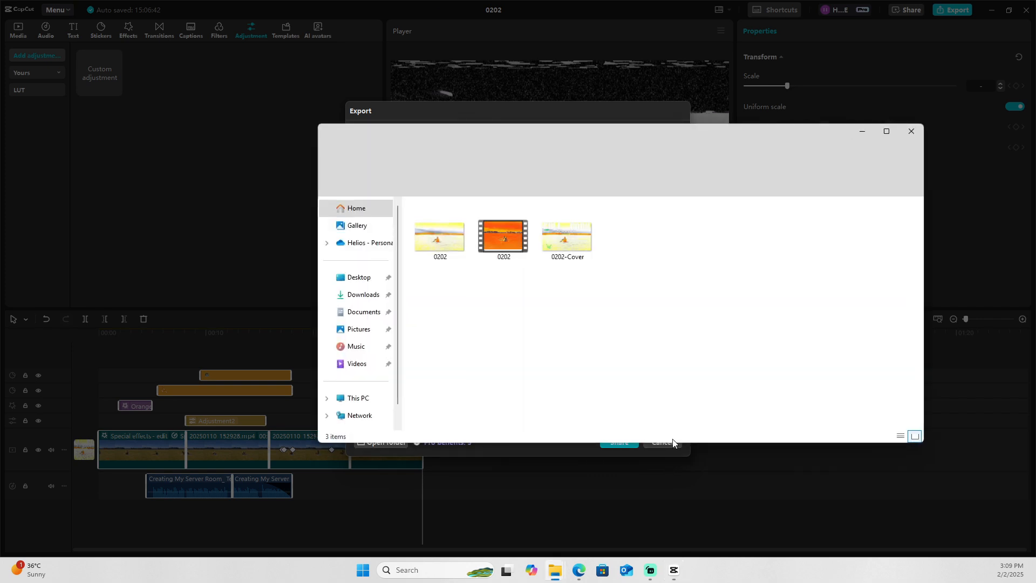
View the 0202-Cover image from the 0202 export folder and close it.
{"action": "left_click", "coordinate": [567, 451]}
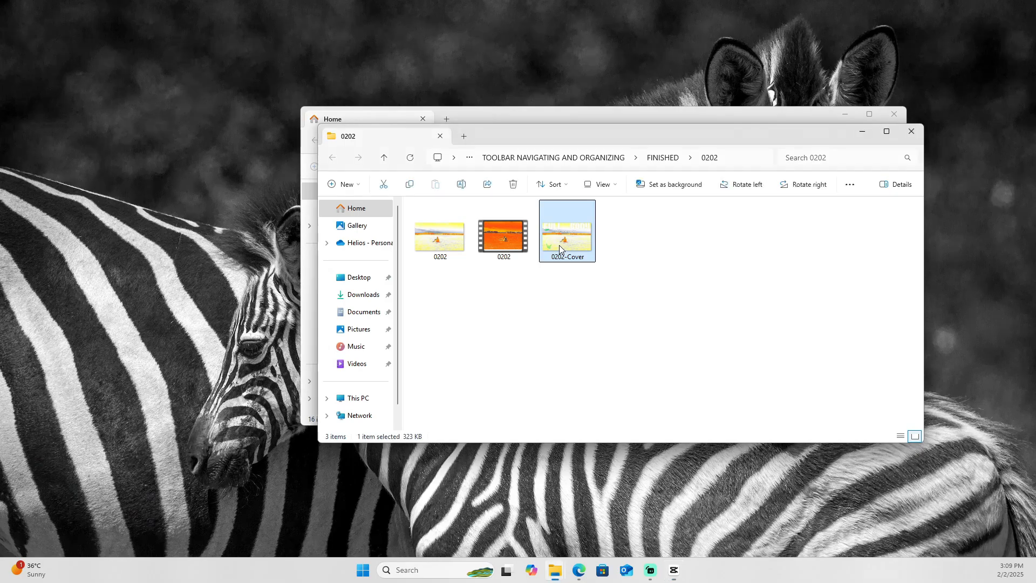
{"action": "double_click", "coordinate": [559, 248]}
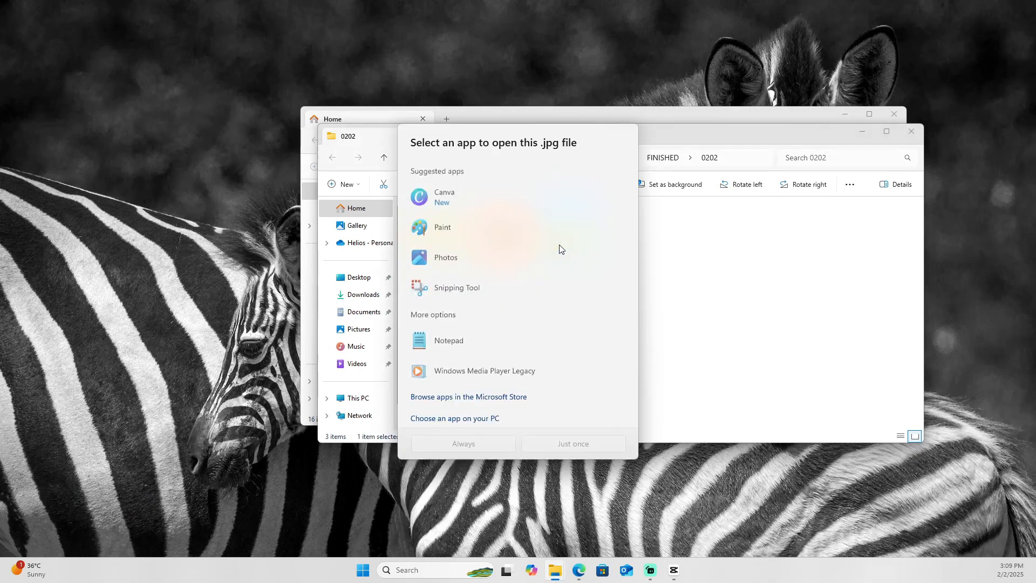
{"action": "left_click", "coordinate": [573, 444]}
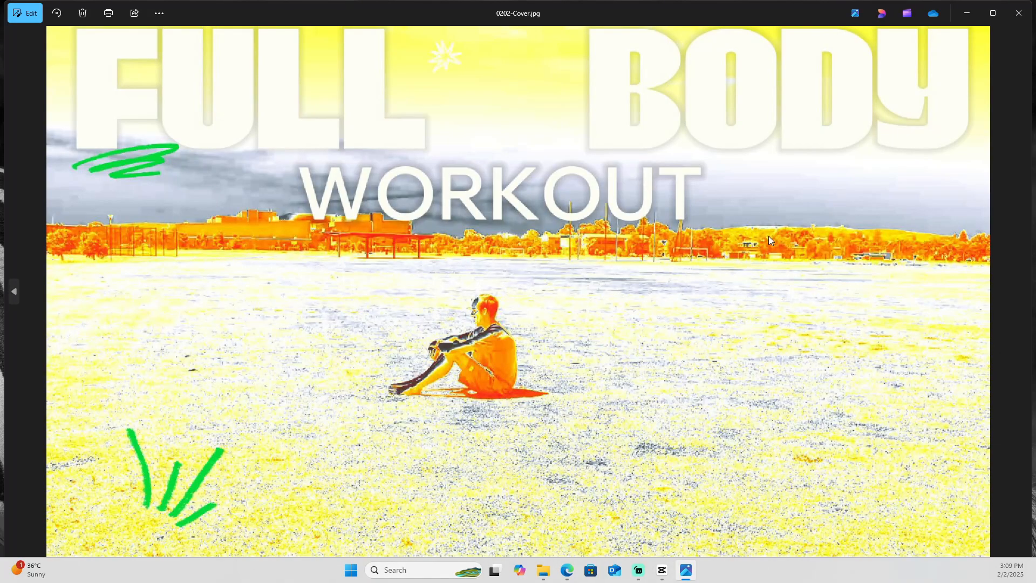
{"action": "left_click", "coordinate": [1018, 13]}
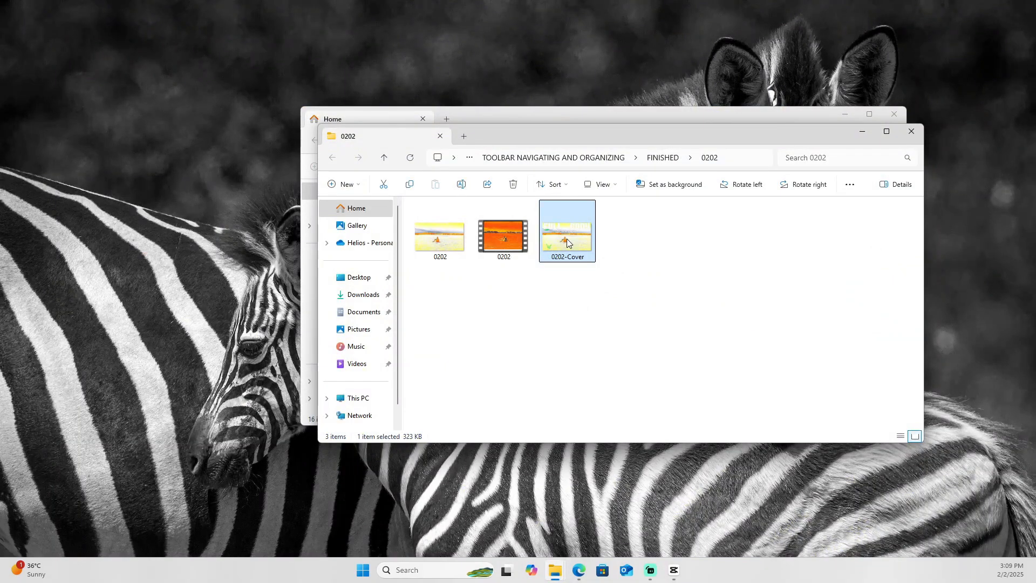
Play the exported 0202 video from the 0202 folder to review the finished edit.
{"action": "right_click", "coordinate": [567, 238]}
{"action": "left_click", "coordinate": [602, 349]}
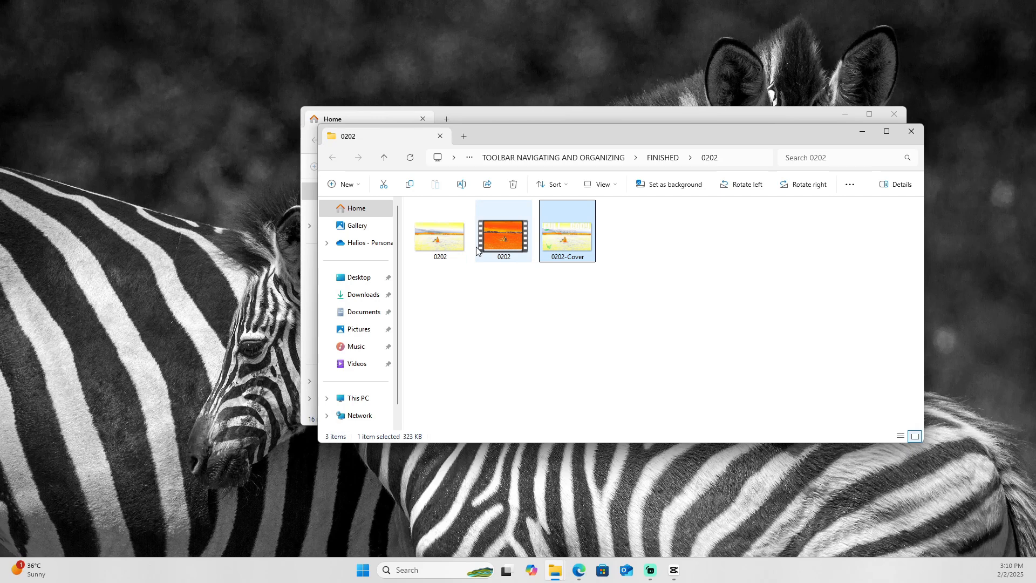
{"action": "double_click", "coordinate": [478, 249]}
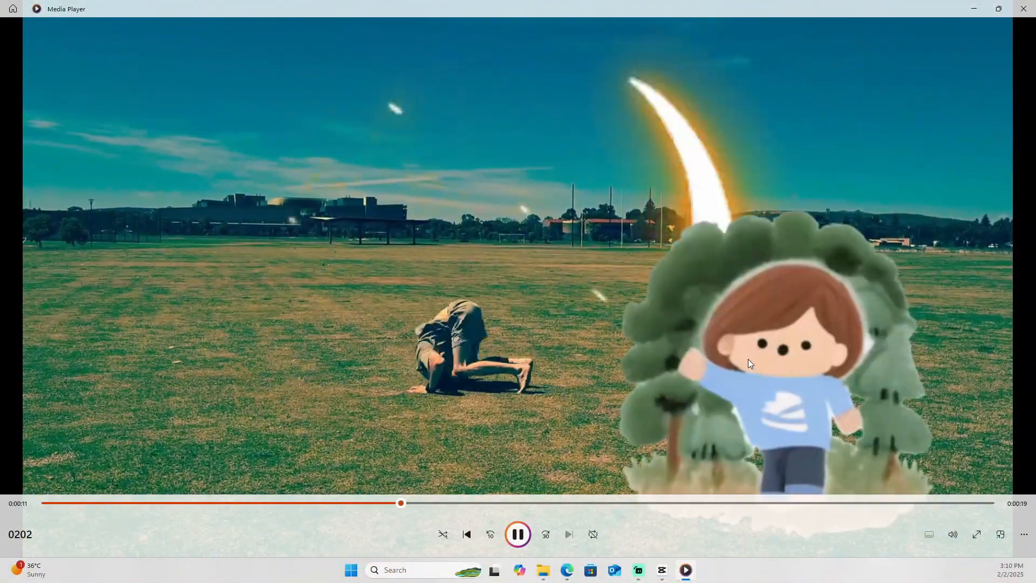
{"action": "mouse_move", "coordinate": [682, 308]}
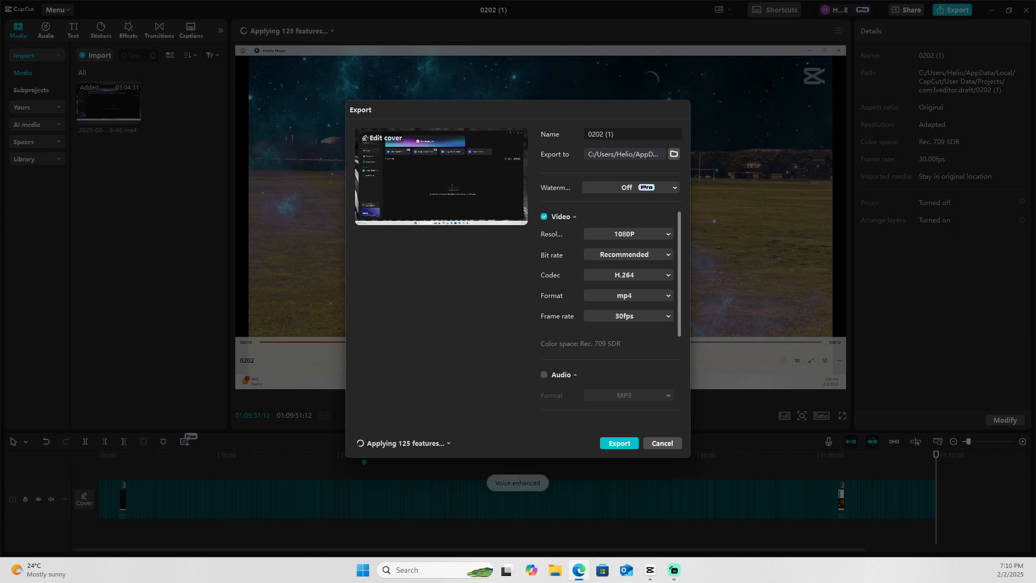
{"action": "left_click", "coordinate": [481, 103]}
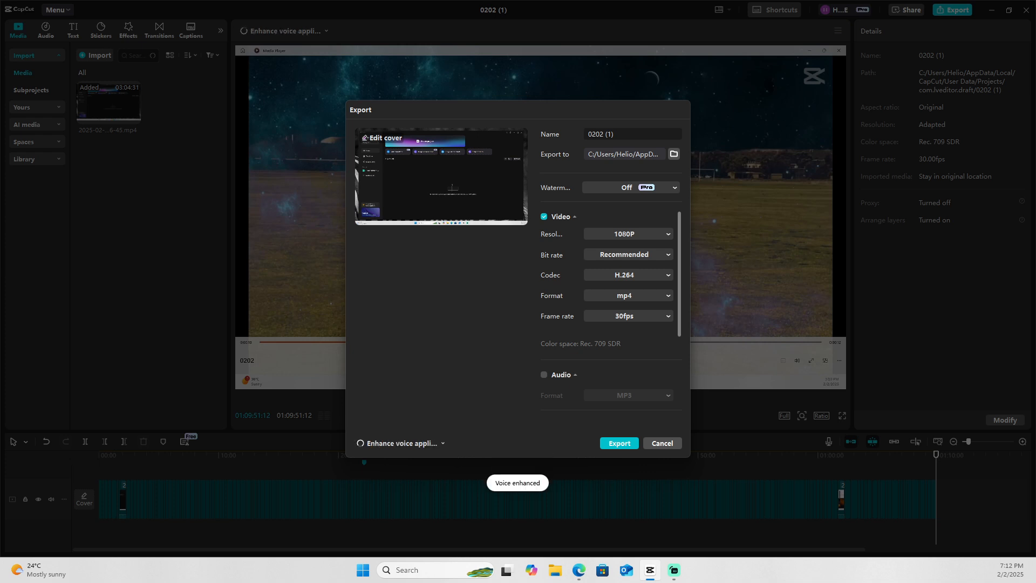
{"action": "key", "text": "alt+Tab"}
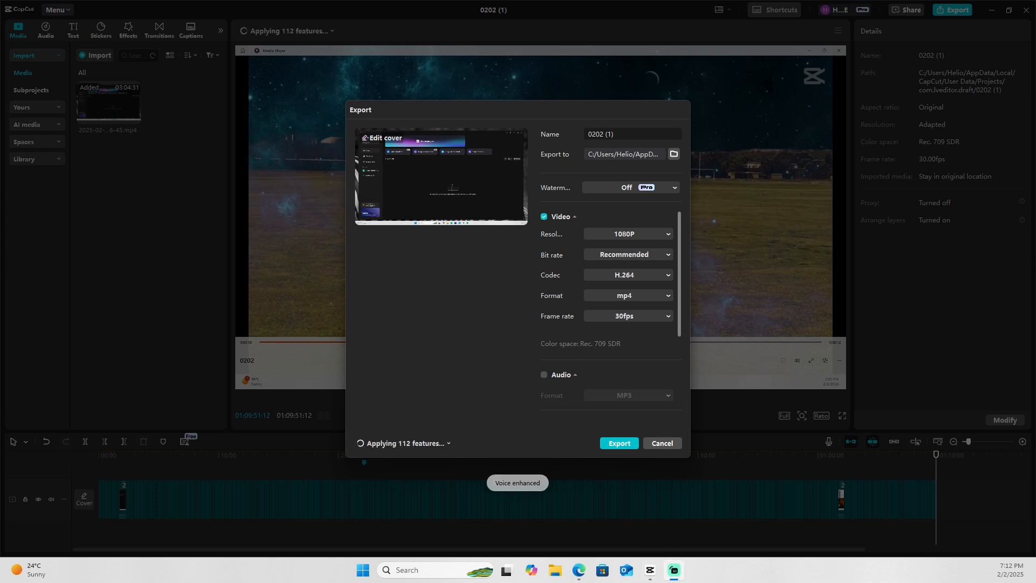
{"action": "key", "text": "alt+Tab"}
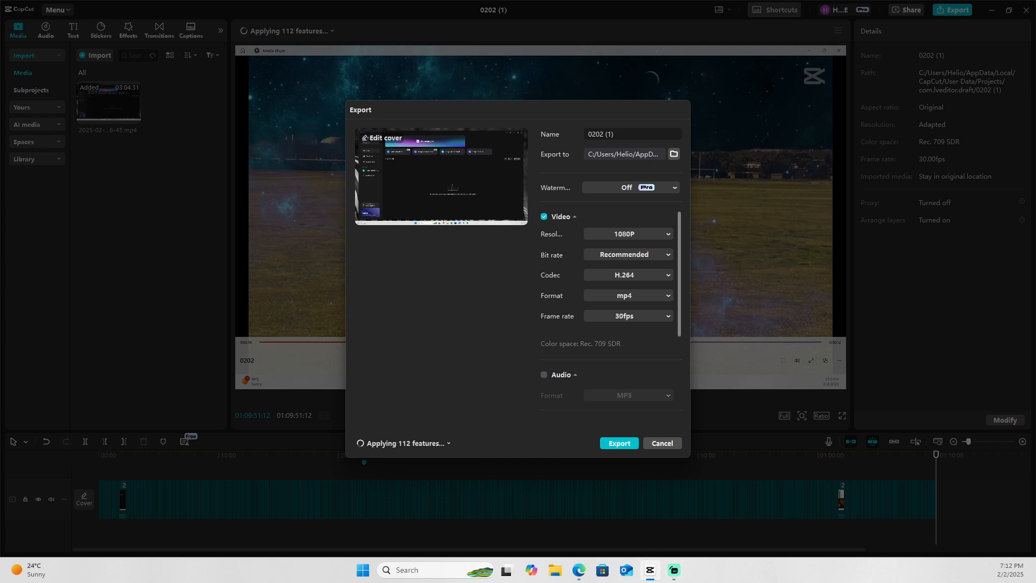